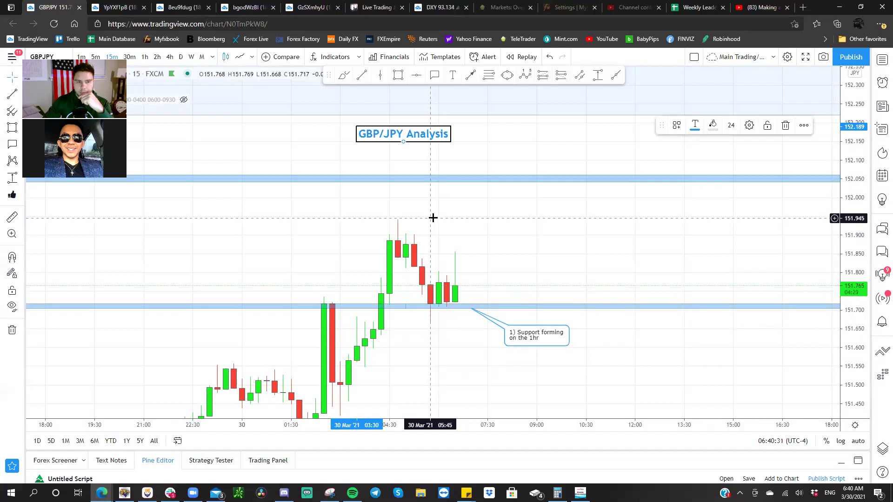
- Shift the GBP/JPY Analysis title right and slightly up, with a small pan of the chart
drag(428, 137, 461, 138)
drag(476, 215, 468, 205)
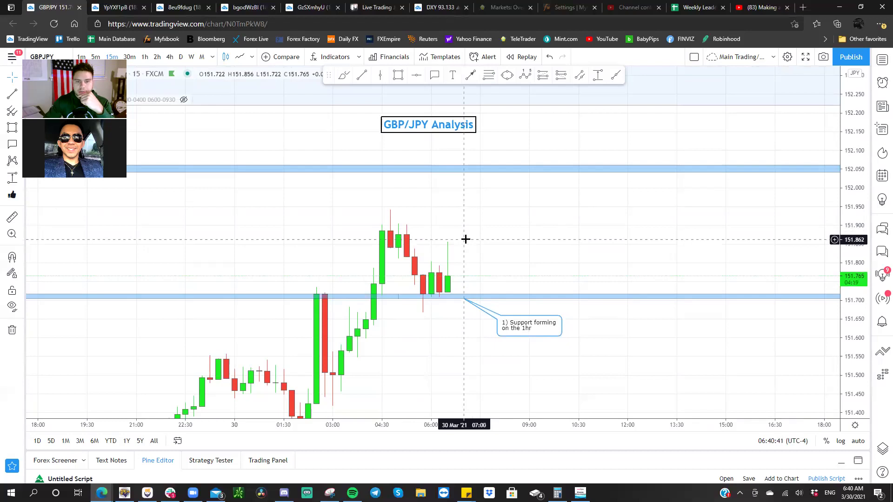
drag(448, 132, 451, 131)
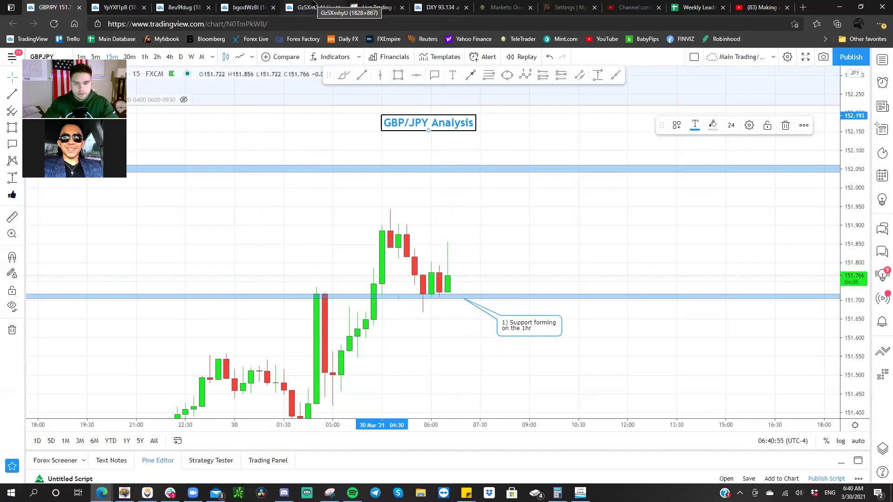
- Browse the 4h, 30m and 1h GBP/JPY snapshots, then bring up the Live Trading Trello board
click(117, 7)
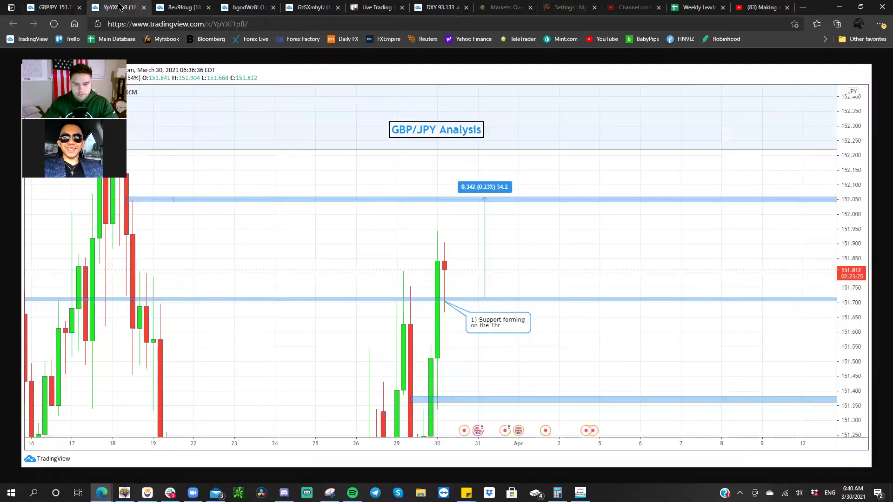
click(156, 8)
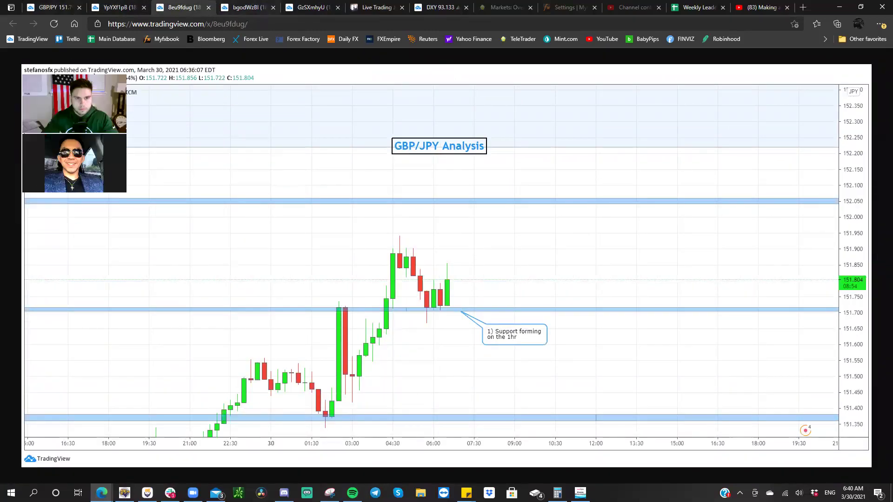
click(253, 7)
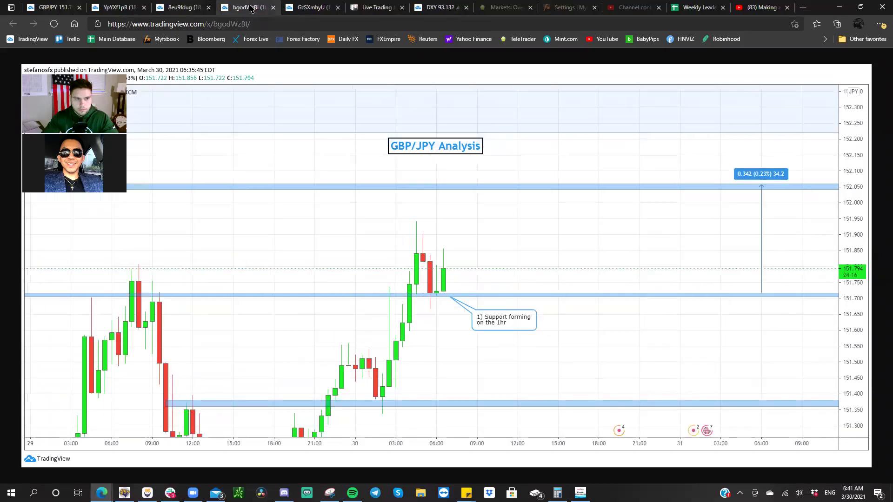
click(323, 11)
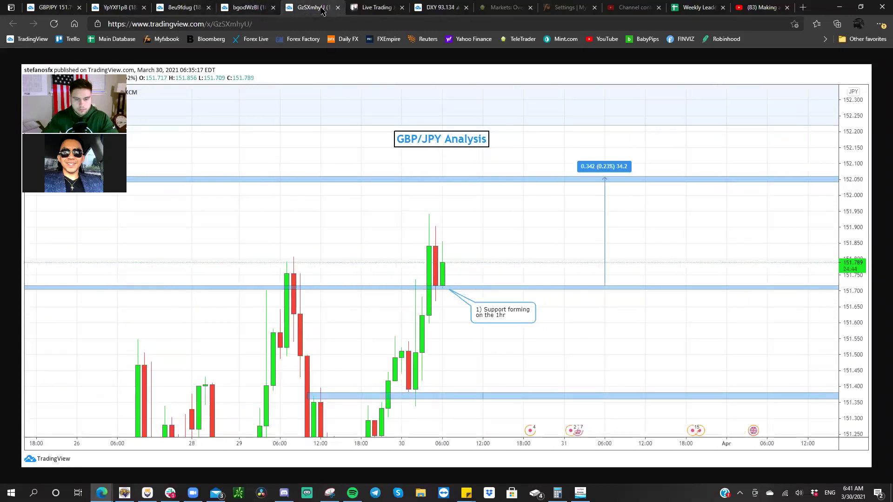
click(379, 10)
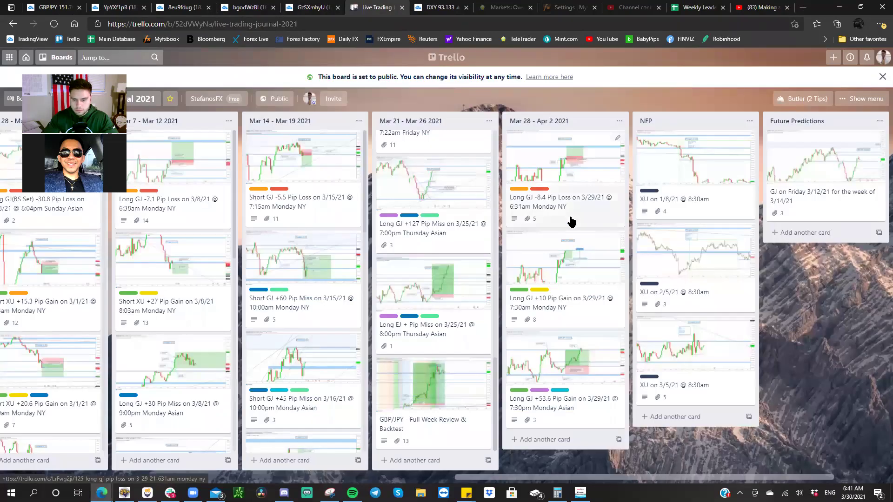
- Add a new card titled 'GJ' to the Mar 28 - Apr 2 2021 list
click(554, 438)
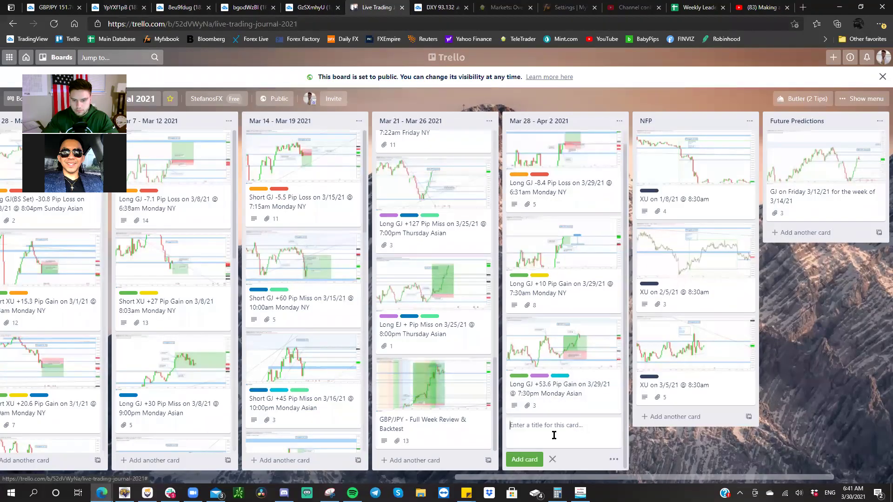
text(GJ on 3/3)
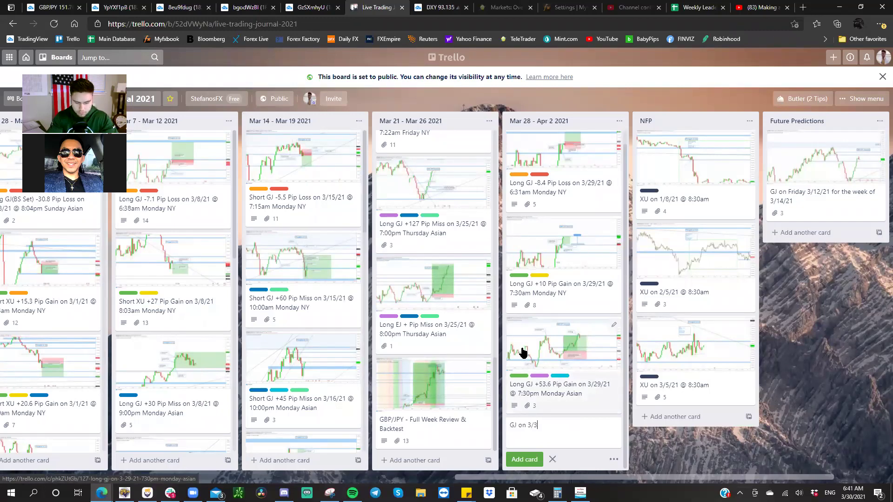
key(Return)
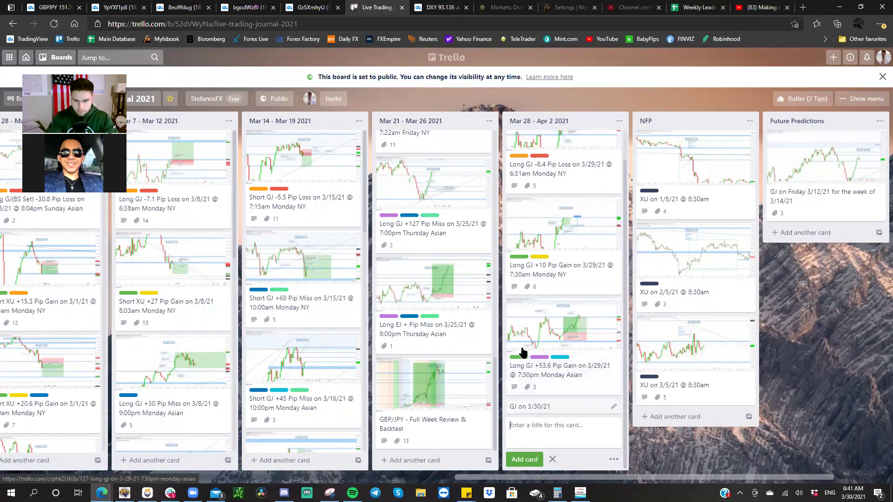
- Retitle the card to 'GJ on 3/30/21 @ 6:30am' and return to the 1h snapshot
click(551, 407)
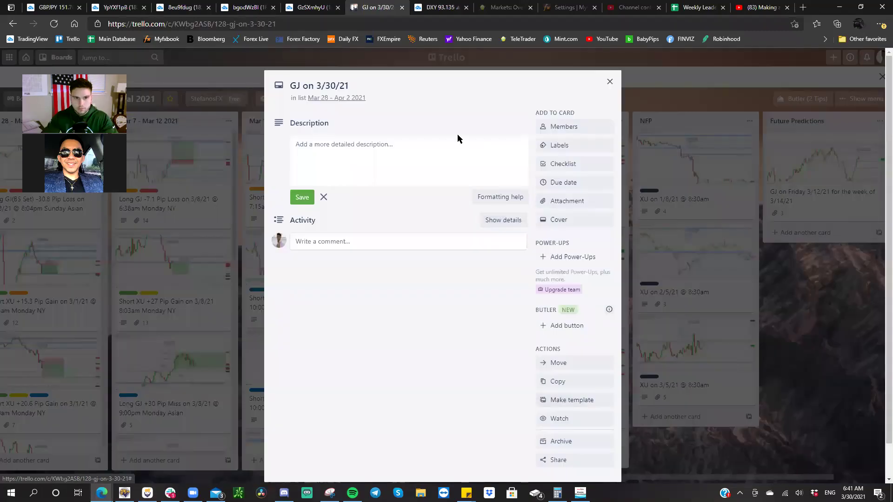
click(377, 88)
text(@)
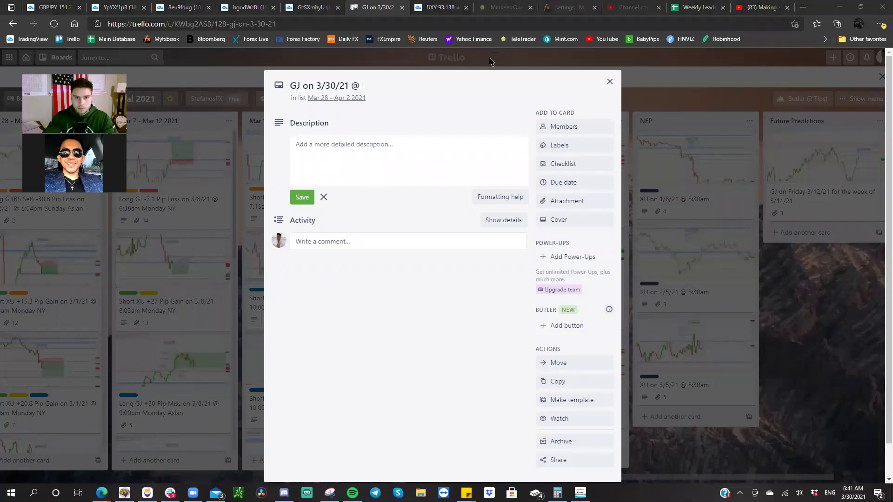
click(437, 85)
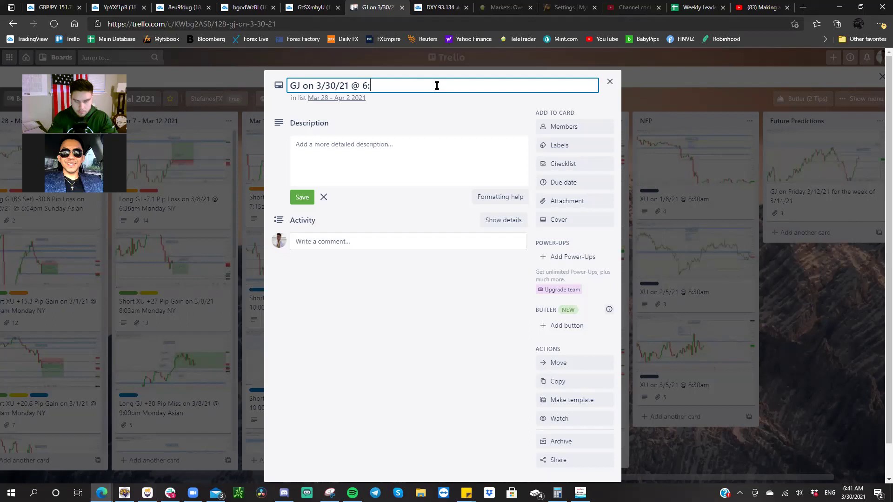
text(6:30am)
key(Return)
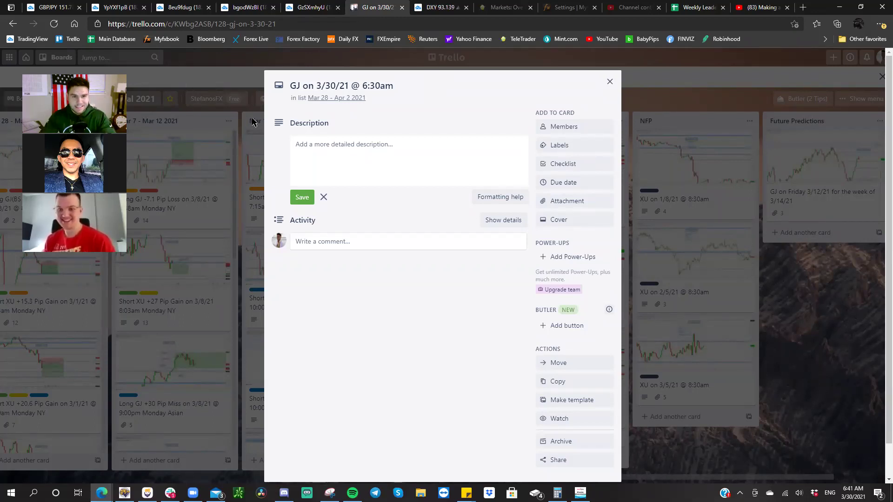
click(303, 9)
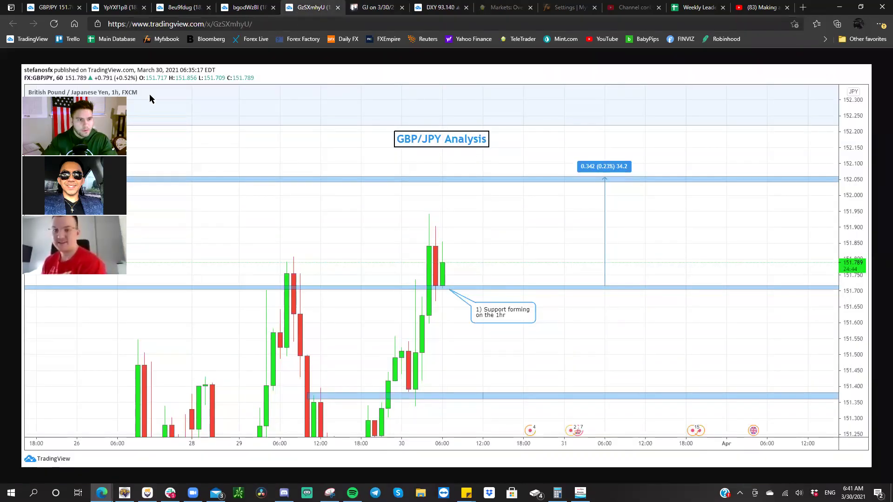
- Copy the 4h GBP/JPY snapshot image into the card and name the attachment '4hr'
click(251, 14)
click(195, 10)
click(123, 9)
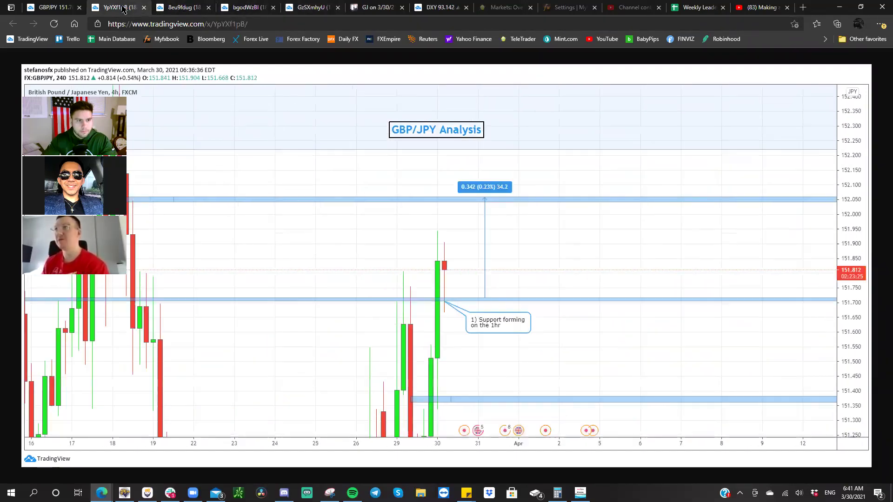
right_click(355, 157)
click(372, 190)
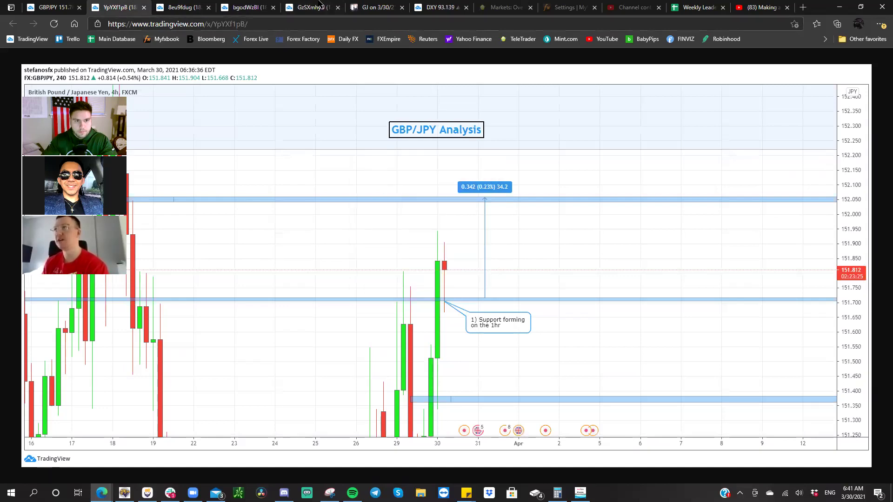
click(359, 6)
right_click(366, 161)
click(389, 254)
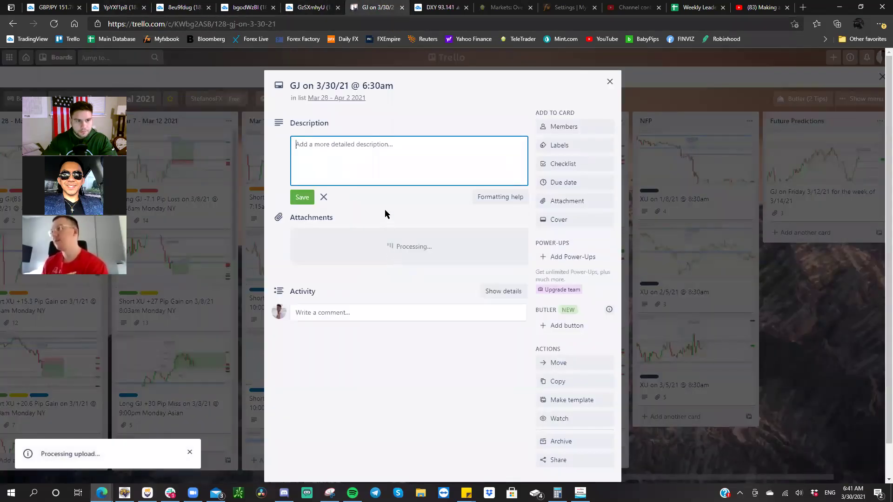
click(465, 320)
text(4hr)
key(Return)
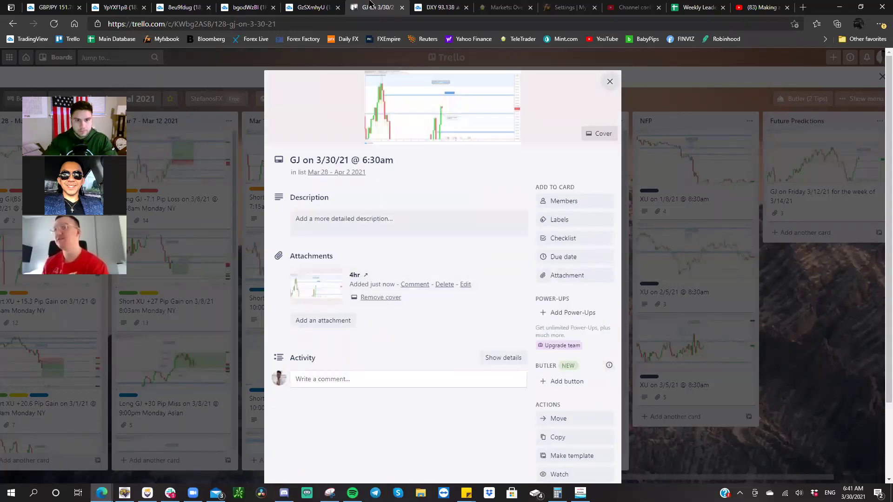
- Paste the 1h GBP/JPY snapshot image into the card description and return to the live chart
click(324, 7)
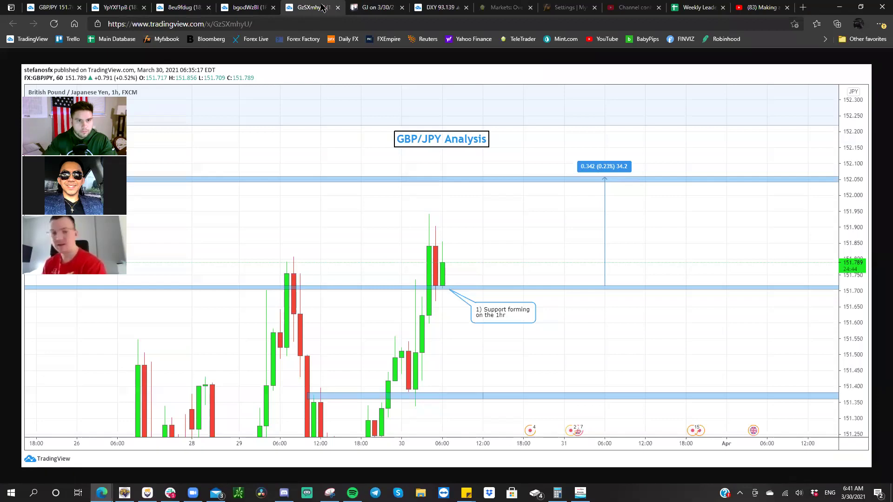
right_click(350, 128)
click(370, 171)
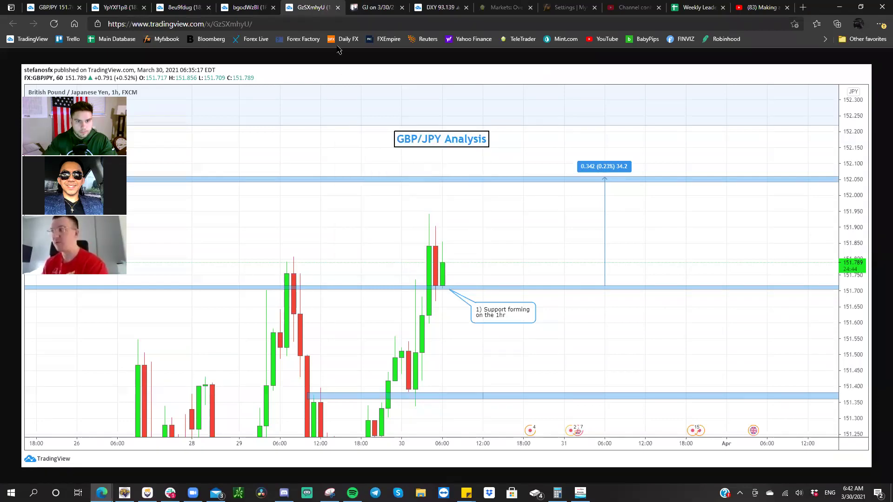
click(362, 9)
click(394, 218)
right_click(395, 218)
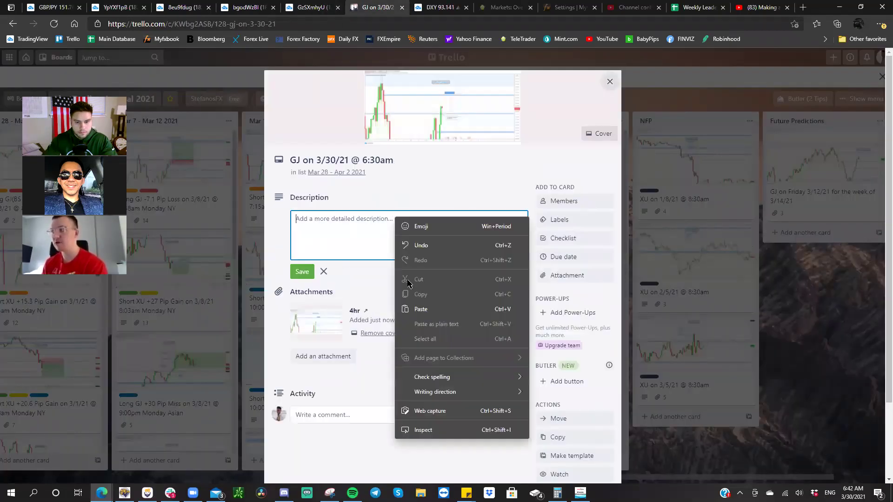
click(418, 307)
click(53, 7)
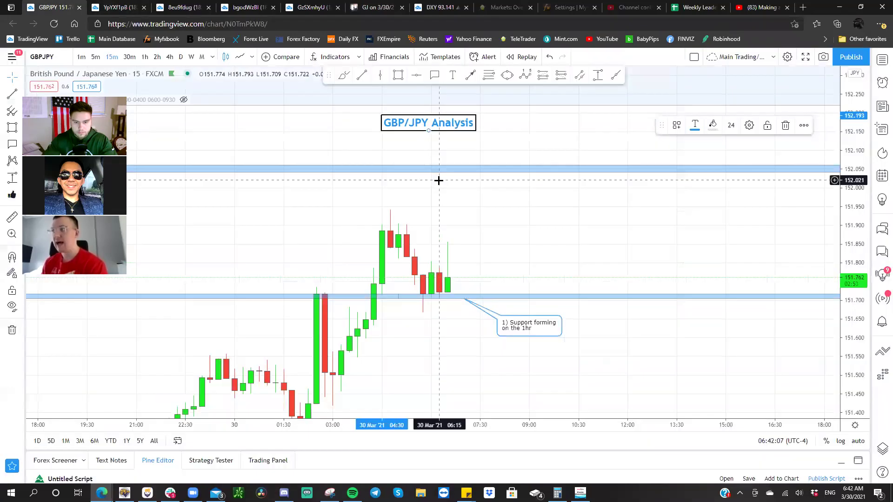
- Switch the chart symbol to XAUUSD and pan the gold chart into view
key(space)
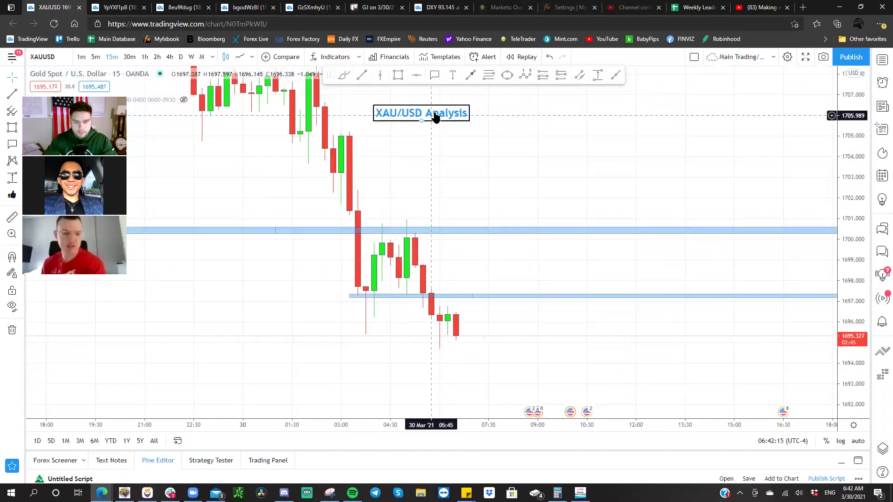
drag(455, 191, 437, 144)
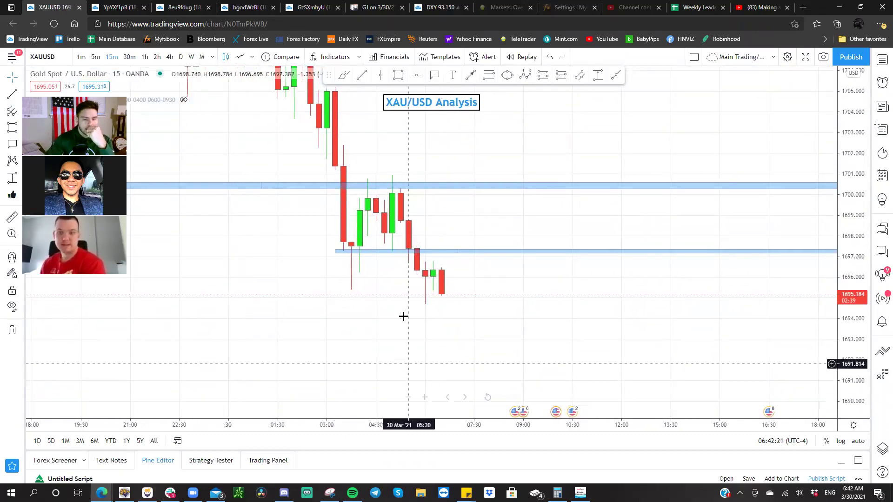
scroll(354, 282, left, 5)
scroll(350, 281, right, 6)
scroll(390, 282, left, 4)
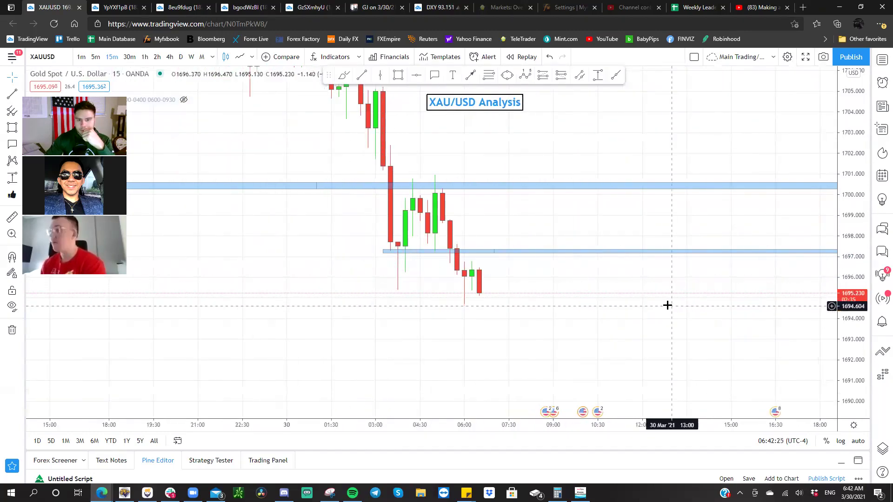
scroll(651, 303, down, 2)
- Rescale the price axis and place the XAU/USD Analysis title above the candles
drag(451, 116, 444, 136)
drag(438, 169, 429, 140)
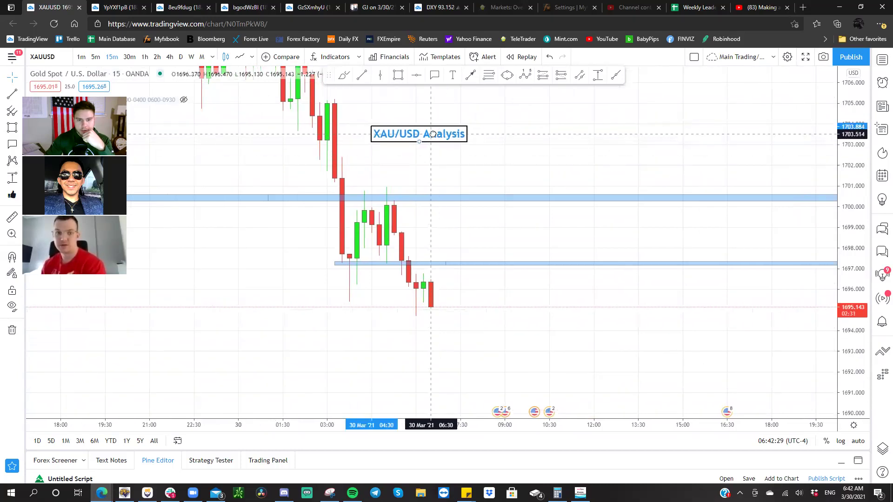
click(437, 137)
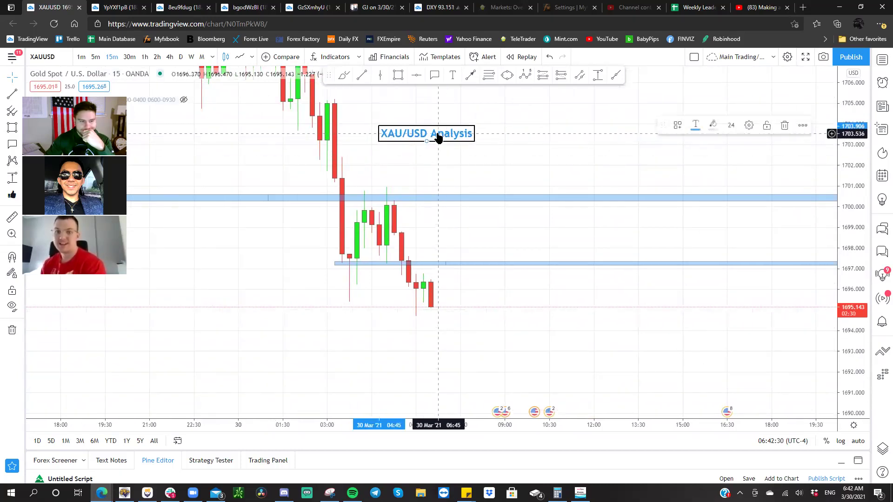
click(432, 162)
drag(845, 259, 693, 173)
scroll(609, 167, up, 2)
drag(609, 167, 634, 175)
click(422, 115)
drag(422, 115, 430, 126)
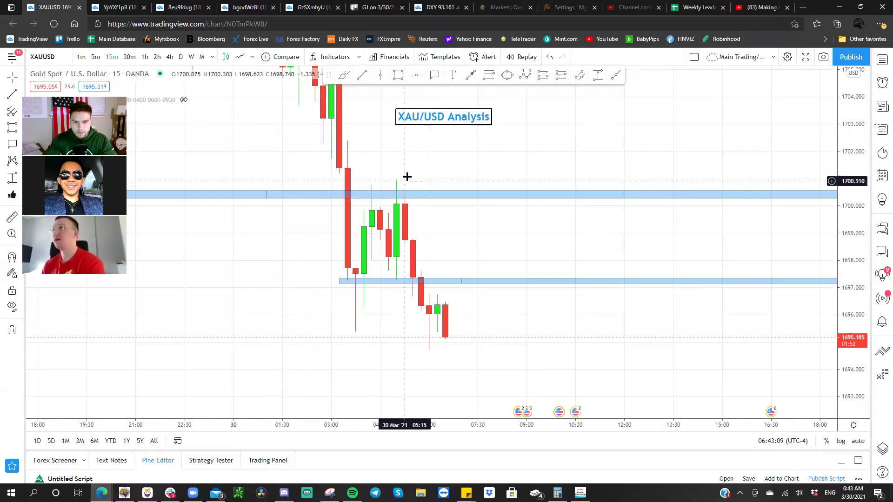
drag(406, 179, 403, 177)
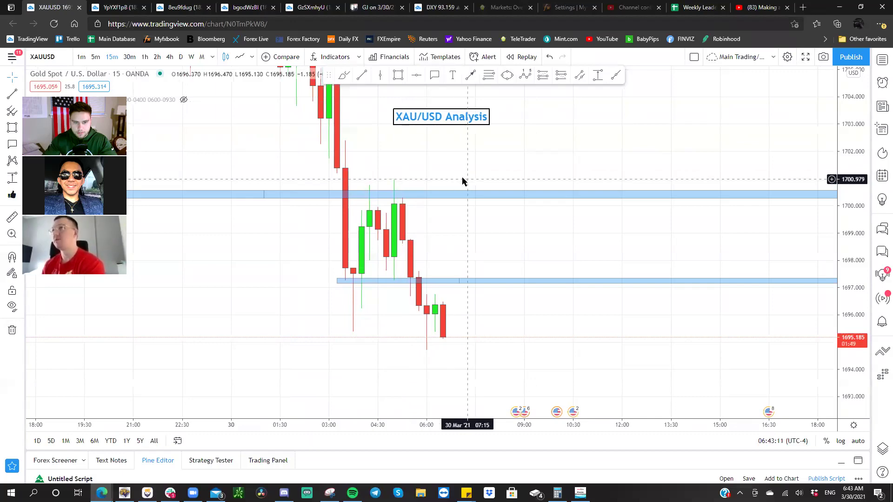
text(`)
click(626, 127)
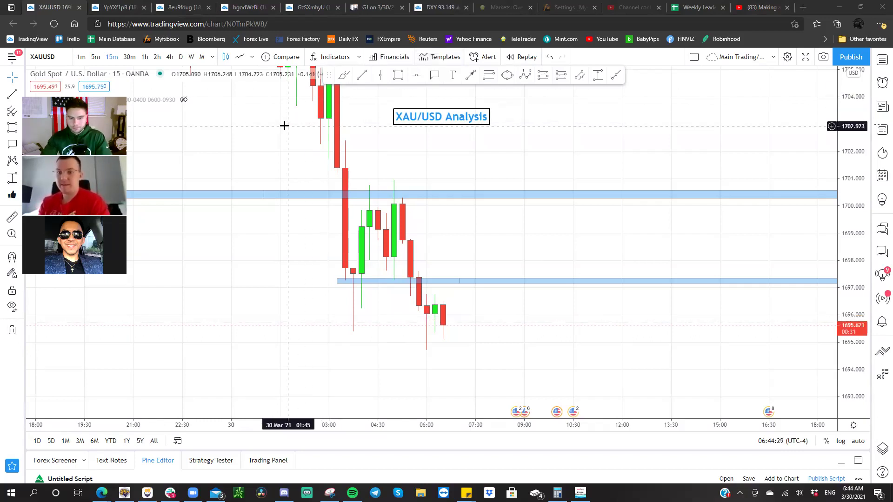
- In MetaTrader 5, view GBPJPY on 30- and 15-minute candles, zooming across 22–30 March
key(alt+Tab)
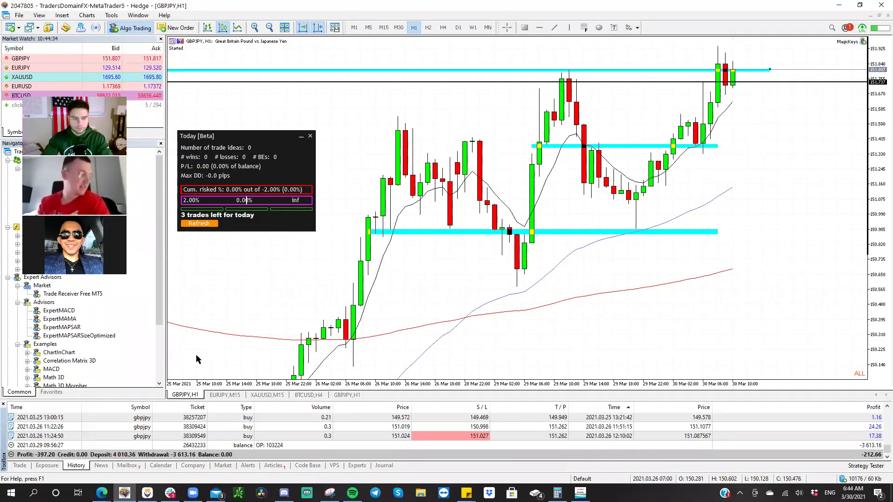
click(399, 28)
click(384, 28)
drag(880, 157, 768, 233)
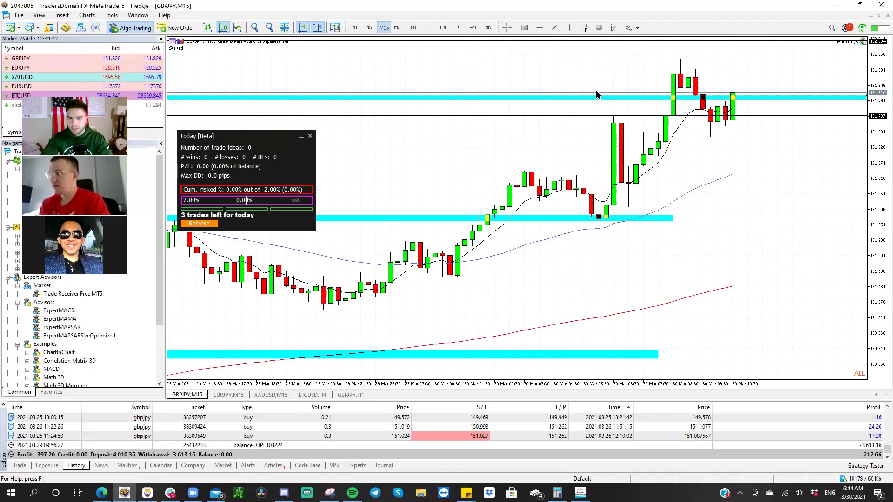
click(273, 29)
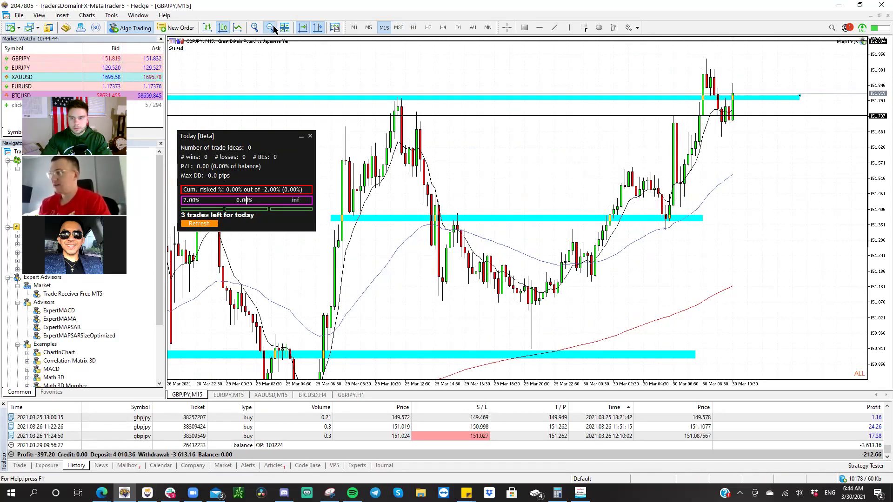
click(273, 29)
click(273, 29)
drag(395, 100, 409, 125)
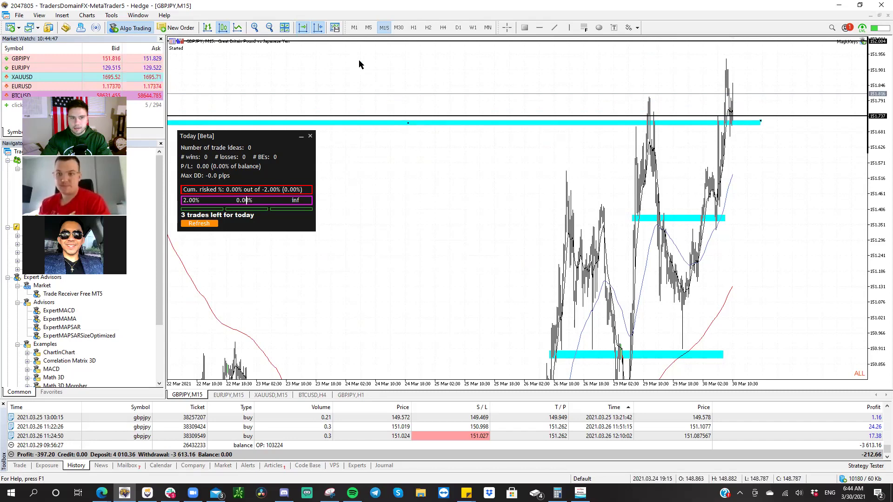
click(255, 28)
click(255, 28)
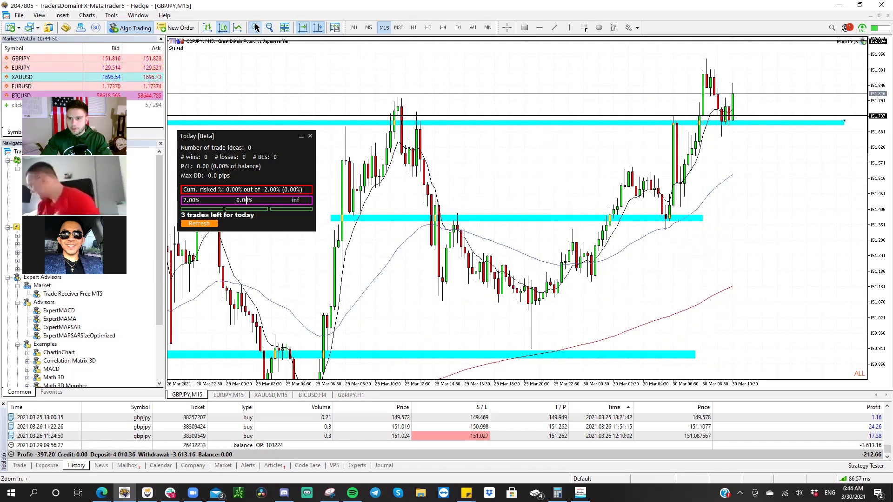
click(255, 28)
drag(880, 100, 742, 215)
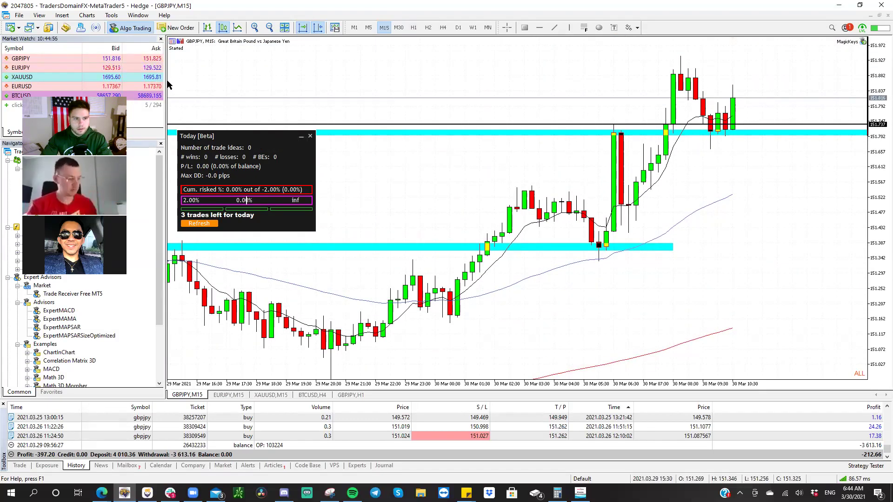
- Log into the other trading account from the Navigator panel
drag(166, 85, 14, 84)
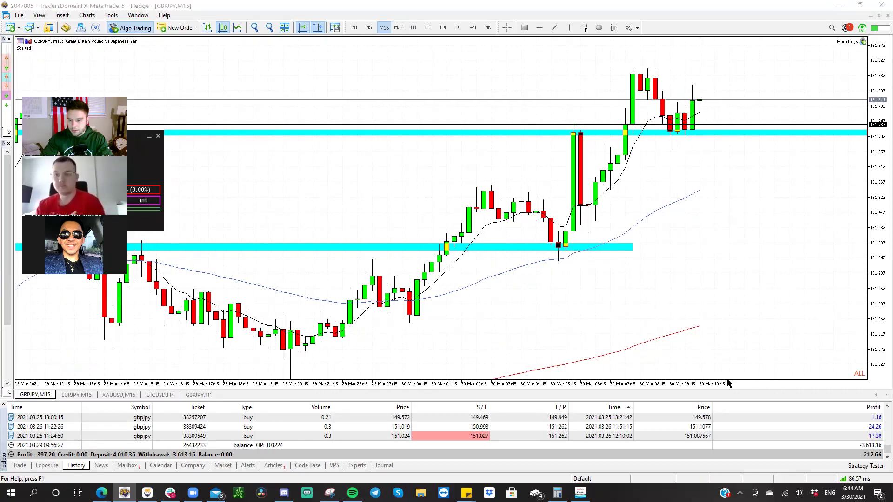
drag(712, 399, 711, 399)
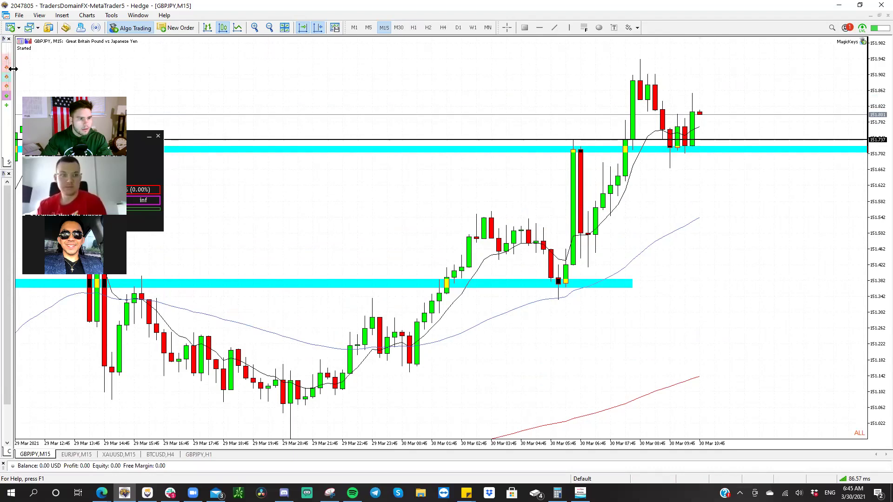
drag(12, 69, 117, 70)
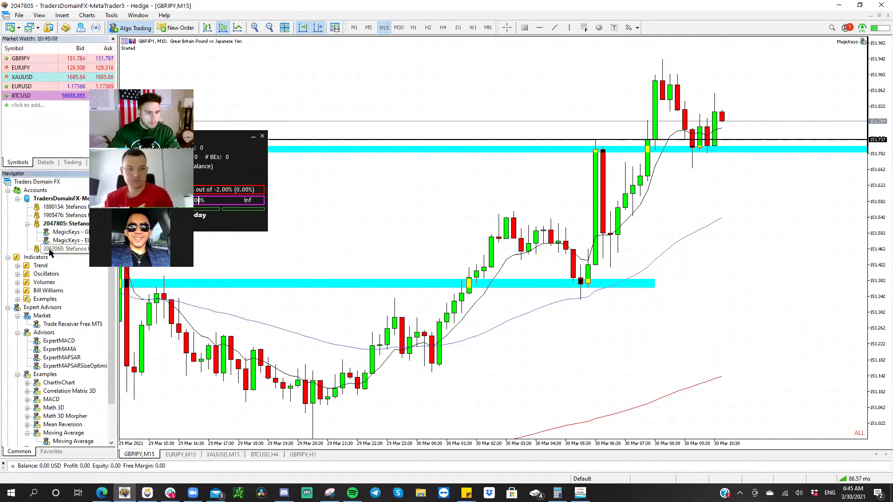
double_click(60, 250)
key(Return)
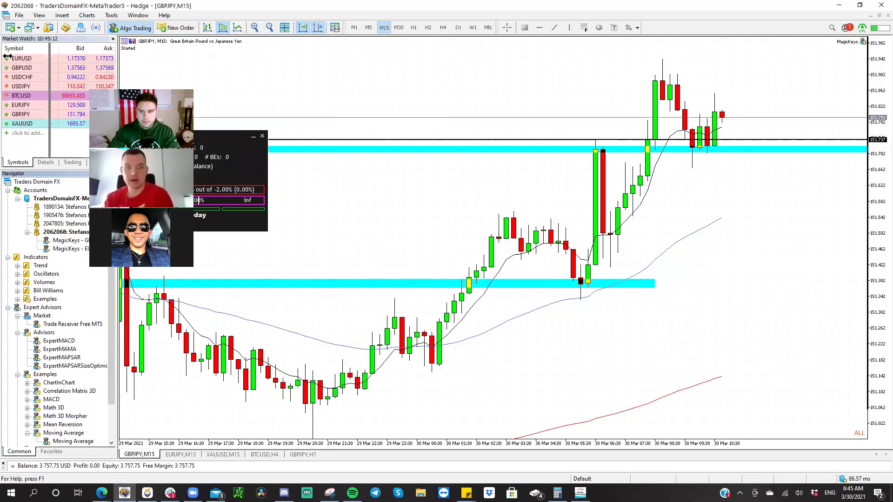
drag(118, 79, 15, 79)
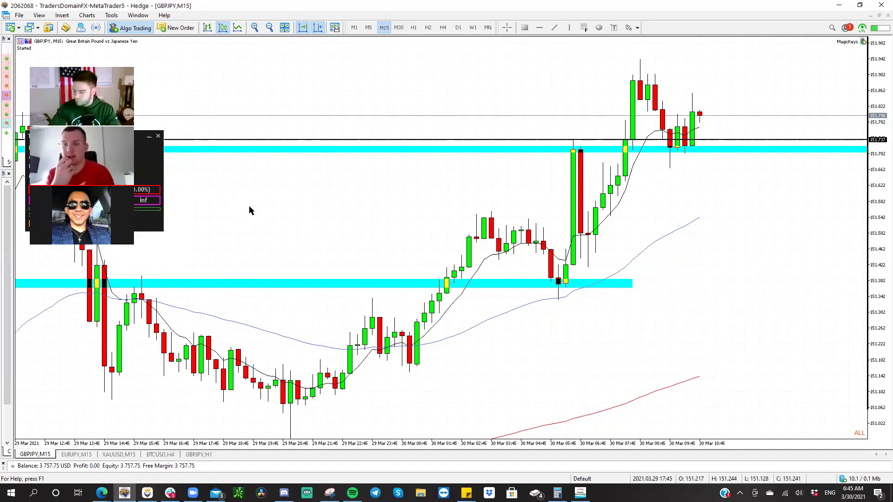
- Start a stop/target trade plan and fix the price scale to 150.195–154.008
key(s)
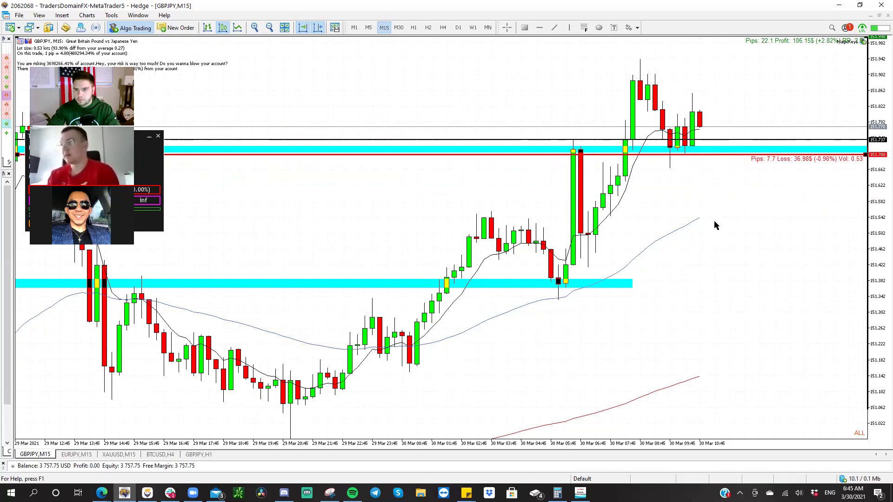
drag(868, 120, 809, 320)
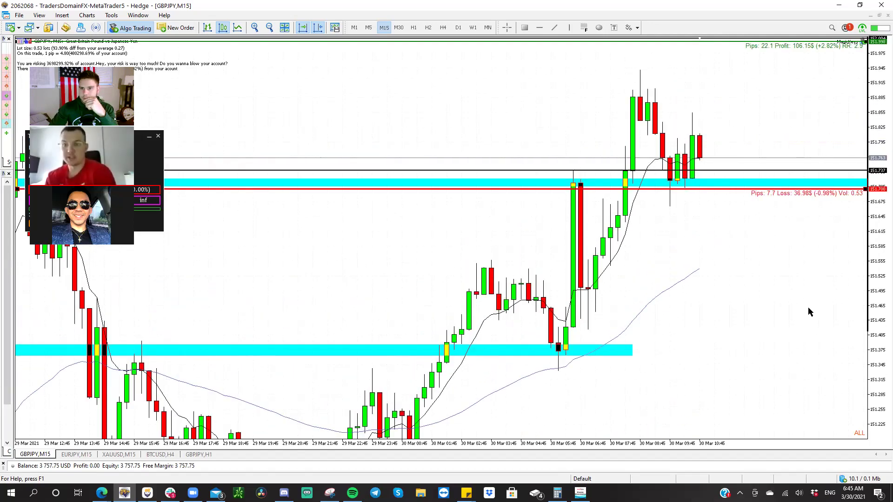
right_click(805, 295)
click(807, 479)
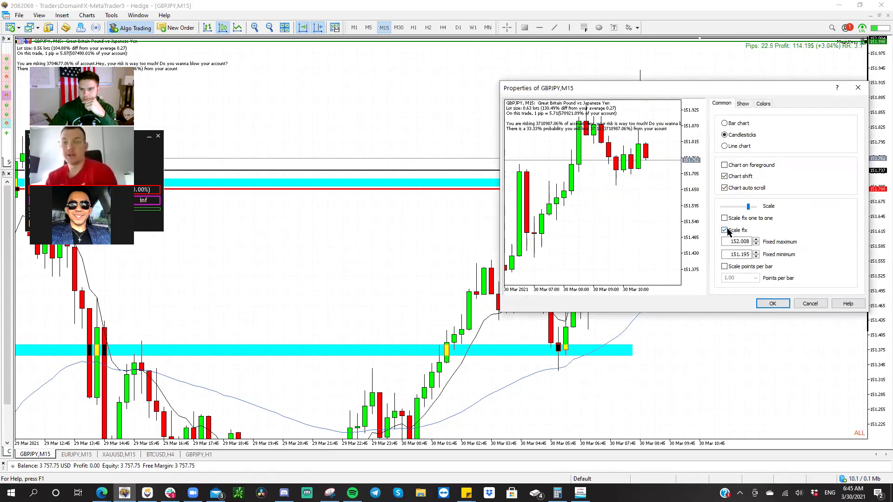
double_click(729, 241)
click(737, 241)
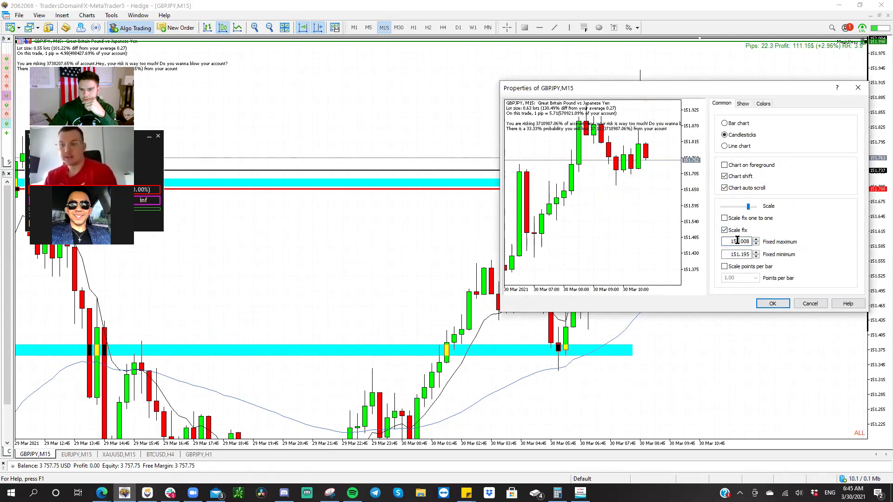
click(736, 255)
text(0)
click(770, 305)
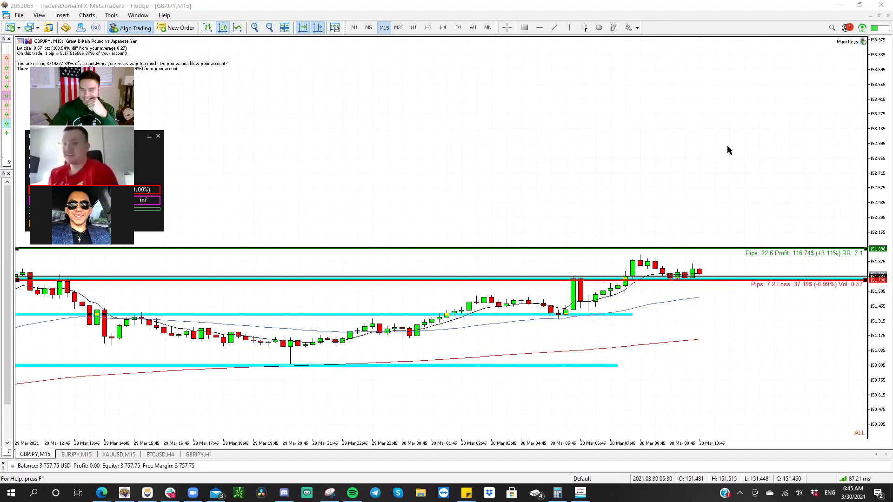
- Raise the take-profit to about 152.00 and check the setup on 30- and 15-minute candles
drag(882, 328, 881, 242)
drag(723, 98, 676, 330)
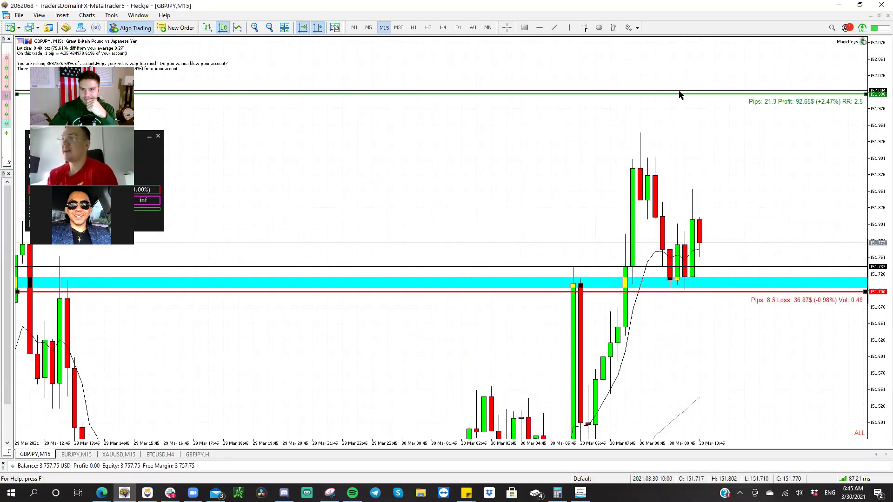
drag(679, 93, 679, 91)
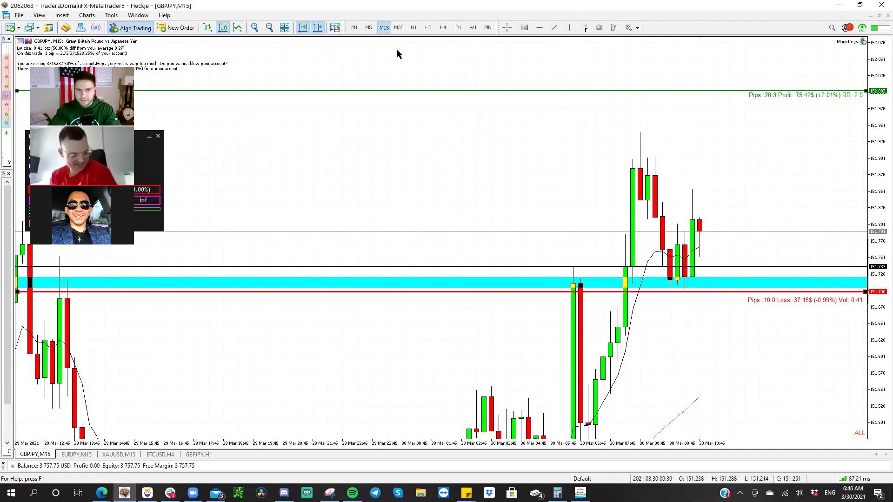
click(399, 28)
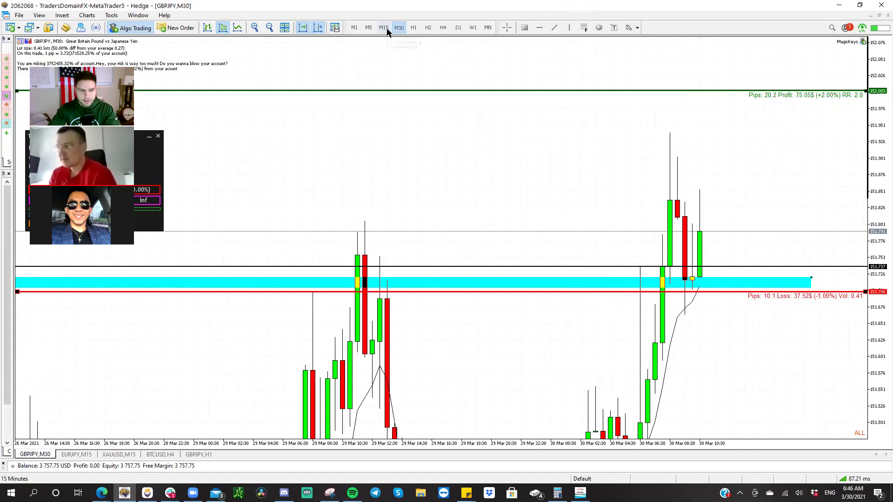
click(384, 27)
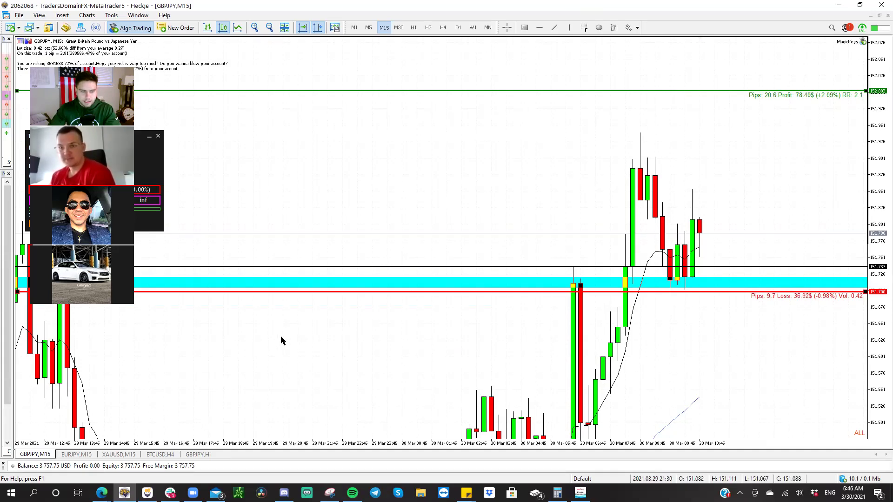
- Show the XAUUSD 15-minute chart zoomed in on 29–30 March, price range about 1686–1735
click(119, 455)
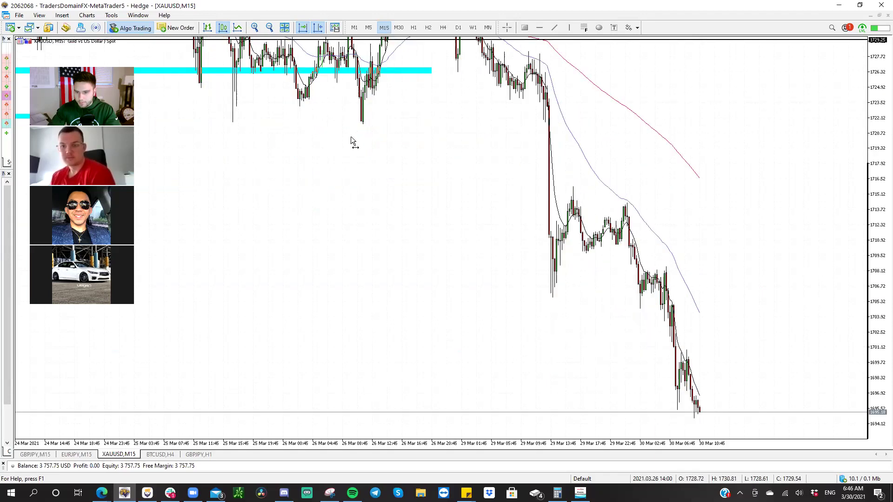
drag(879, 208, 881, 240)
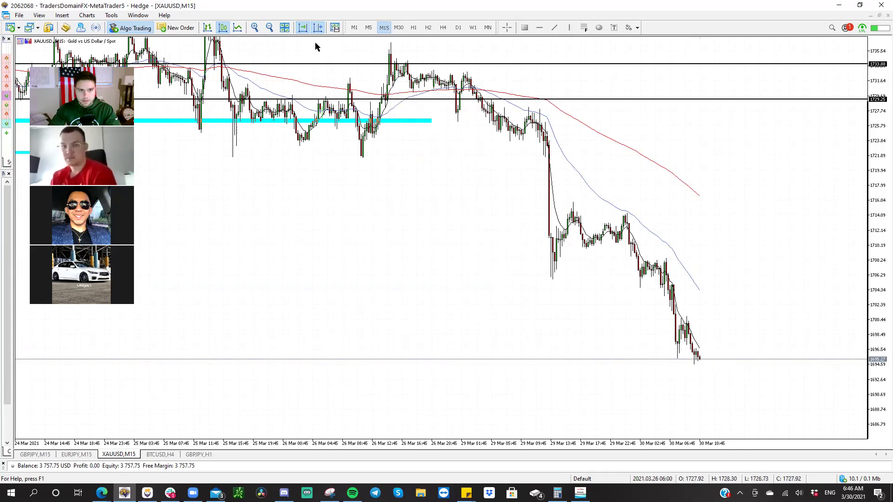
click(256, 28)
click(255, 27)
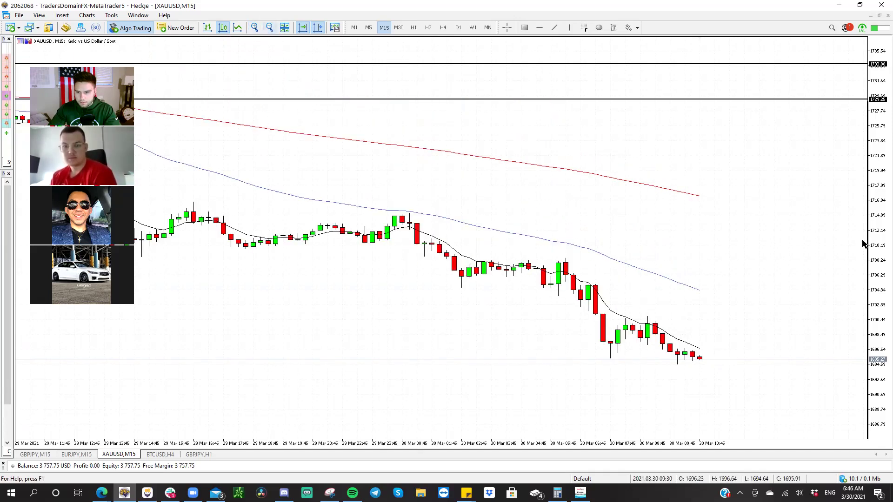
drag(881, 347, 460, 267)
click(101, 493)
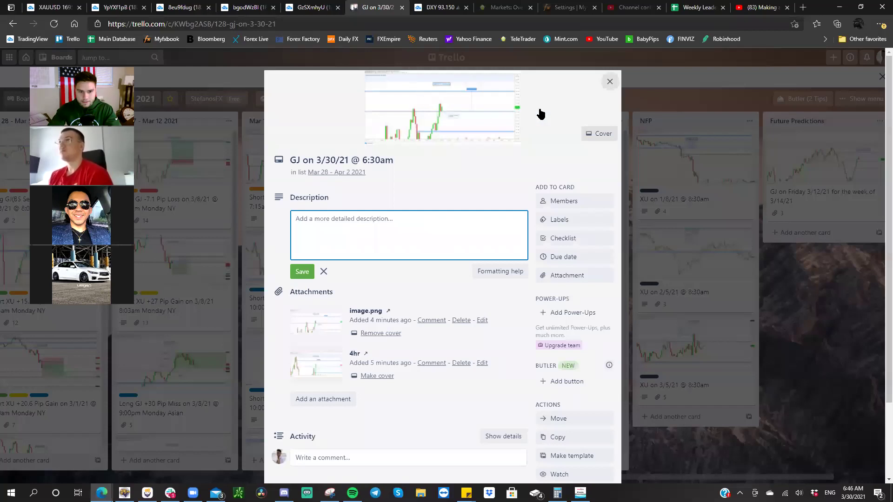
- Close the GJ card and step through the Long GJ +53.6 Pip Gain card's attached charts
click(610, 81)
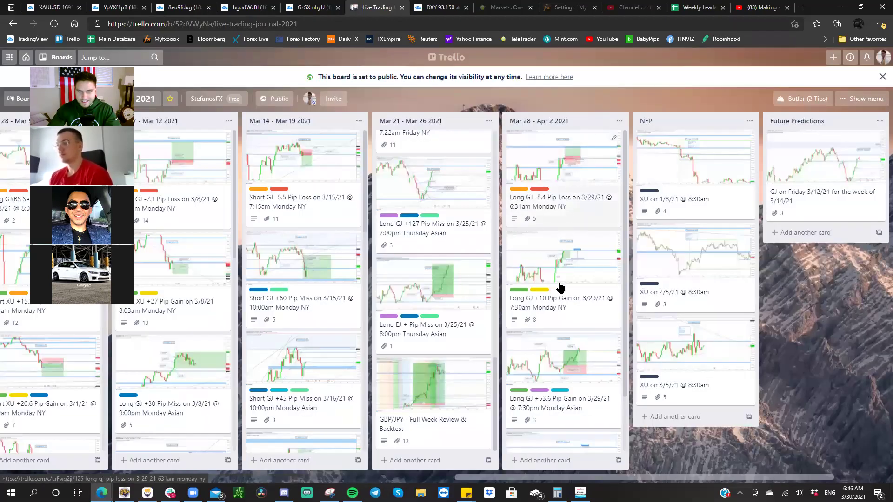
click(548, 368)
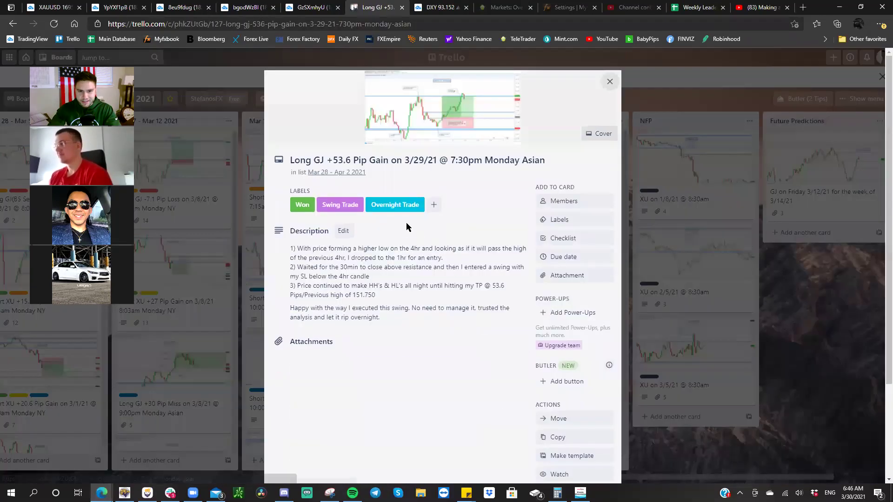
click(428, 138)
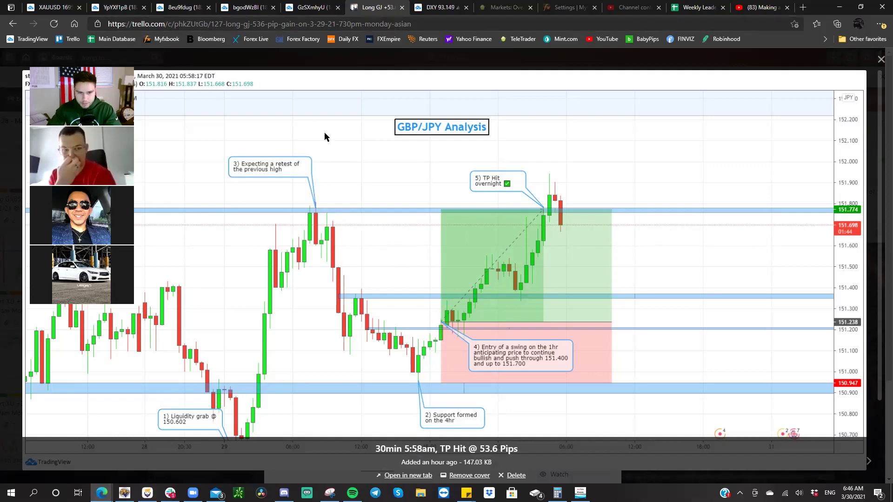
key(Right)
key(Right)
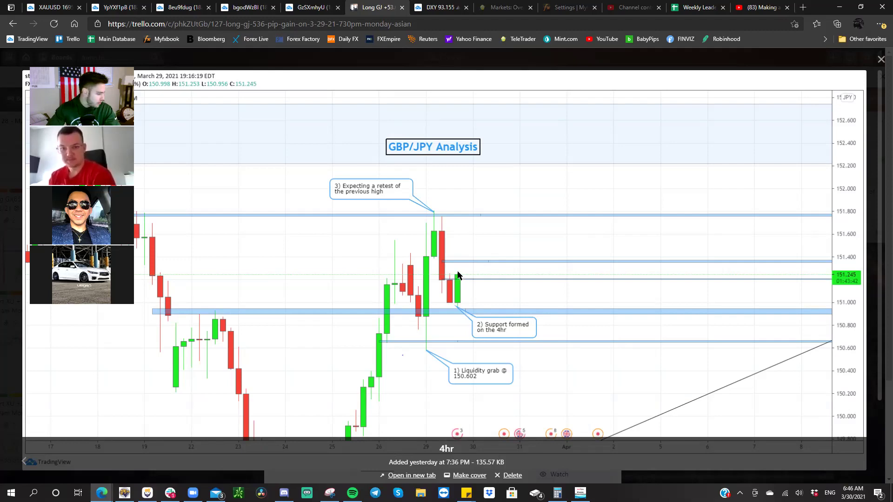
click(56, 8)
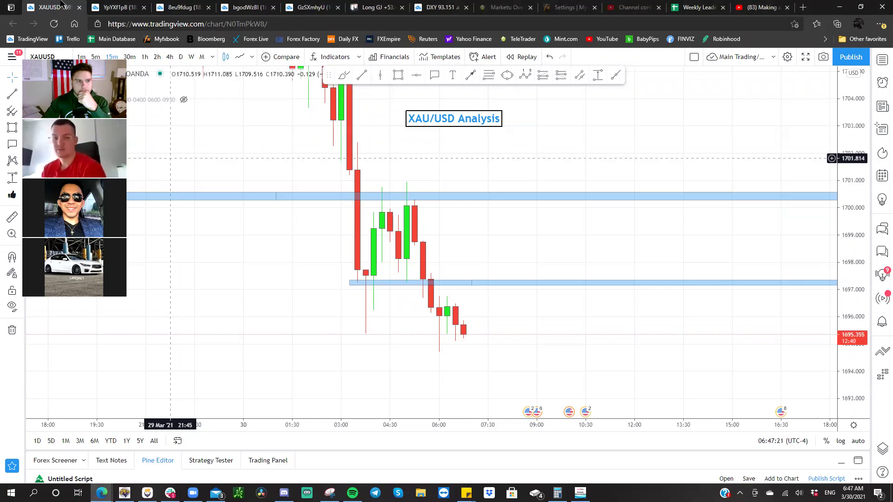
click(353, 9)
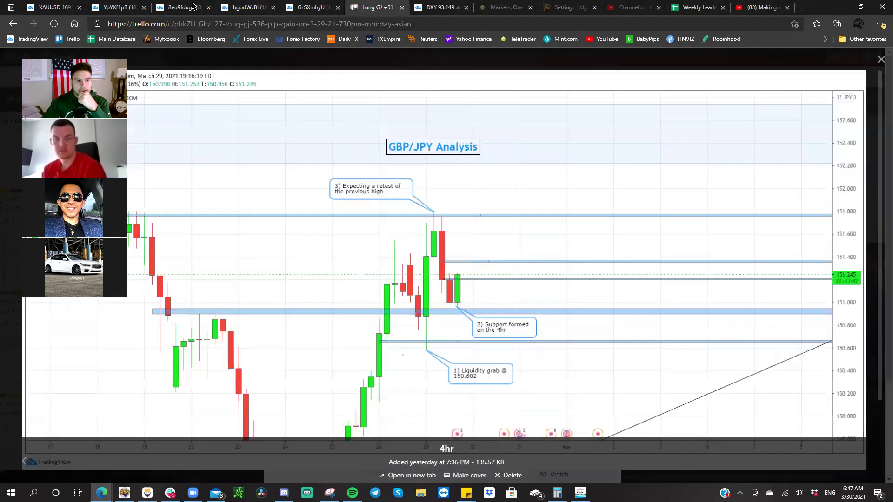
click(51, 4)
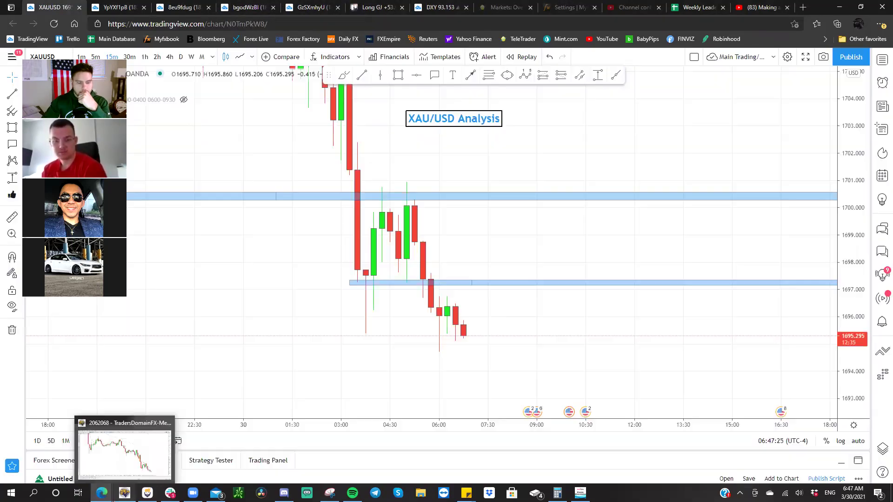
click(125, 447)
drag(414, 461, 419, 395)
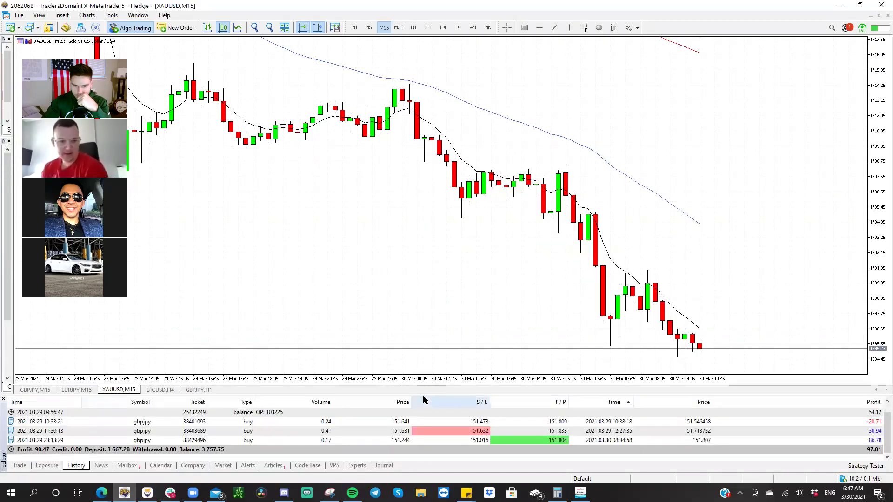
drag(424, 394, 425, 402)
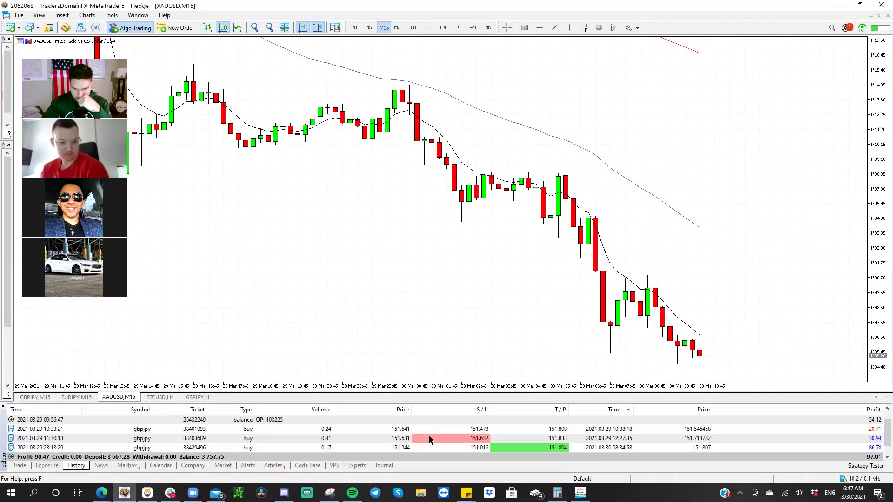
scroll(436, 440, down, 1)
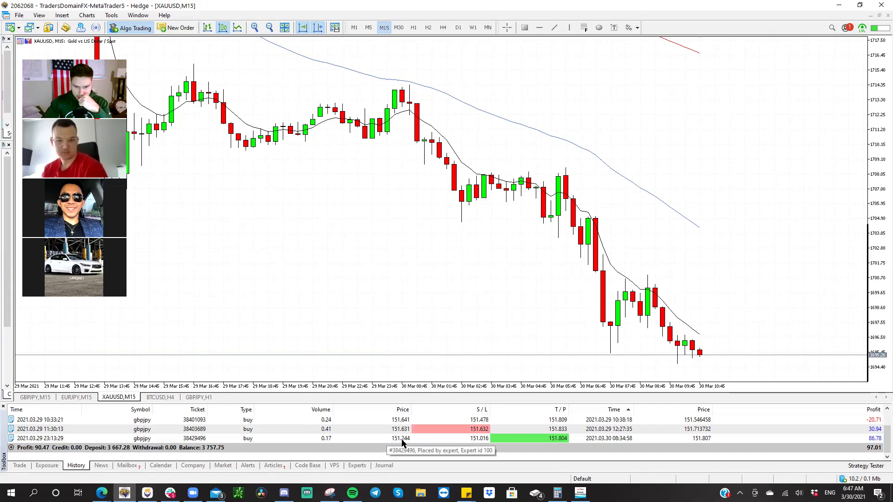
click(102, 493)
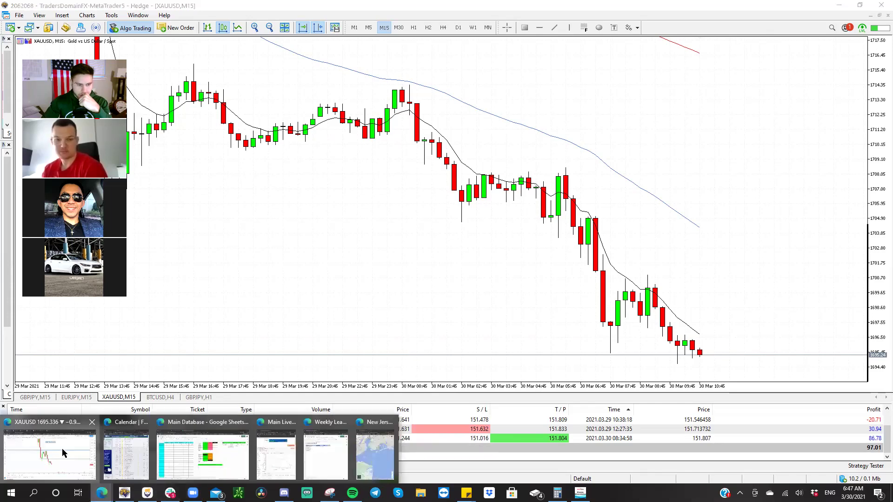
click(50, 454)
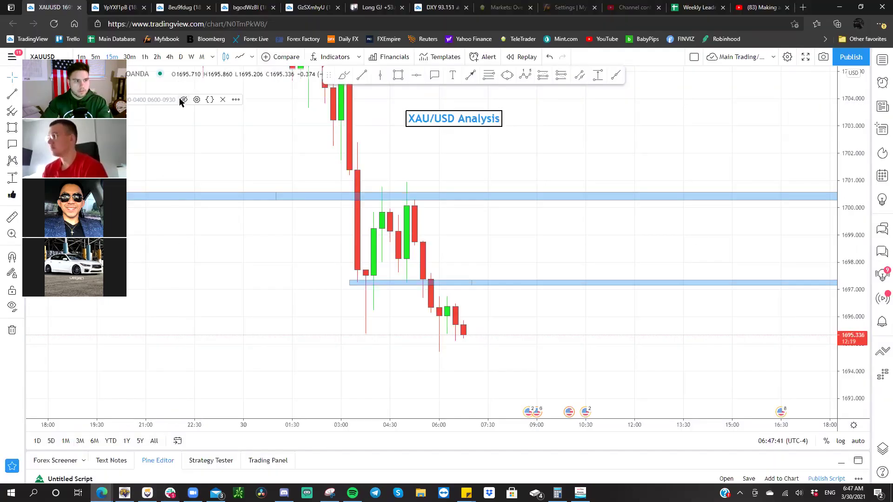
- Show GBP/JPY on 30-minute candles and pan back through mid-March price action
key(space)
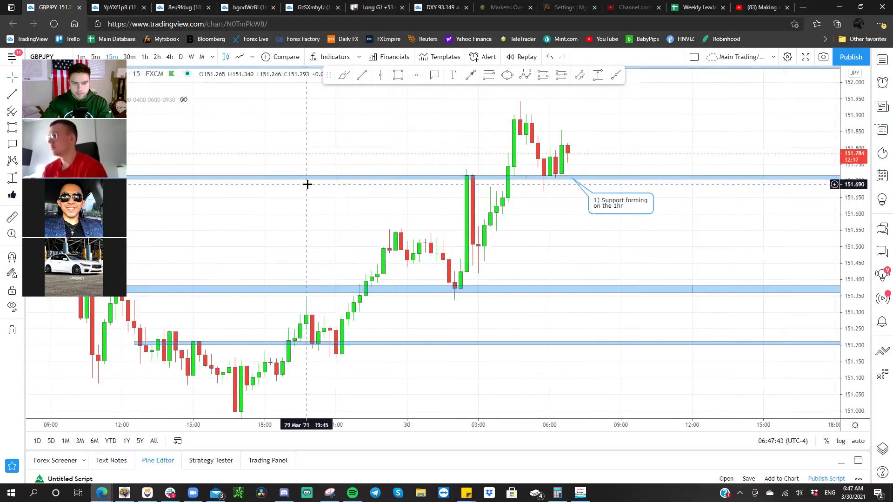
scroll(326, 190, down, 3)
drag(442, 236, 475, 282)
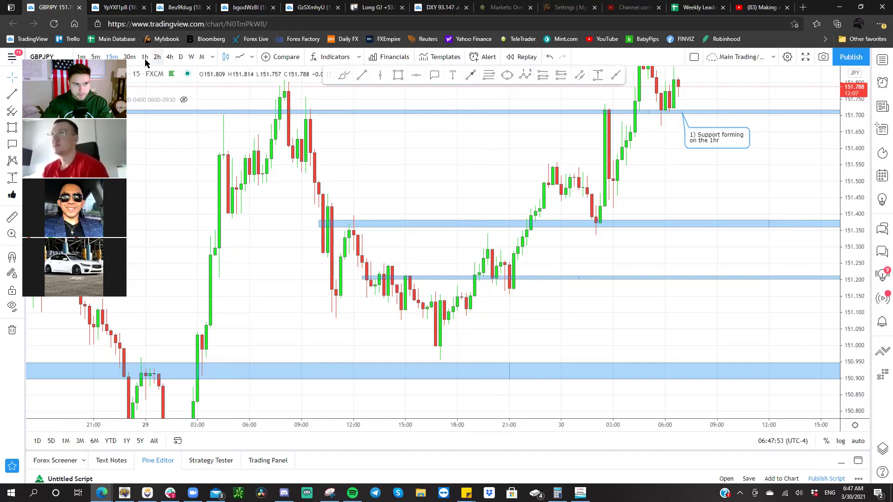
click(129, 57)
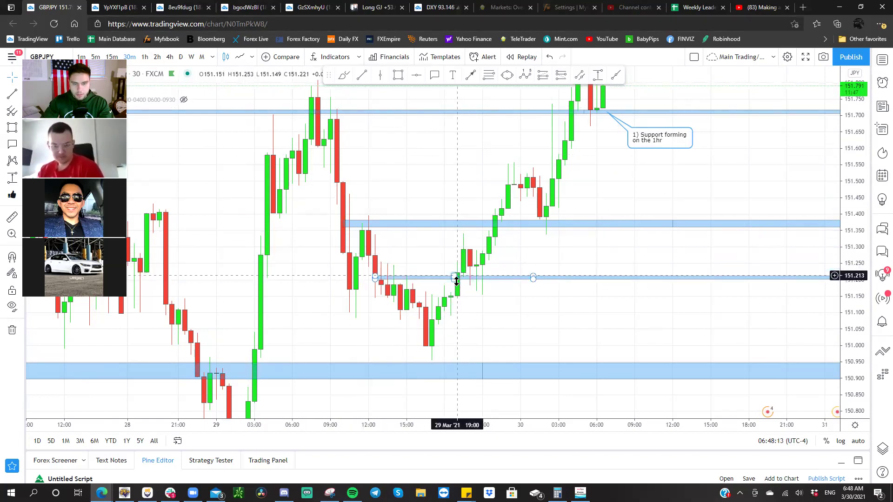
drag(538, 132, 473, 222)
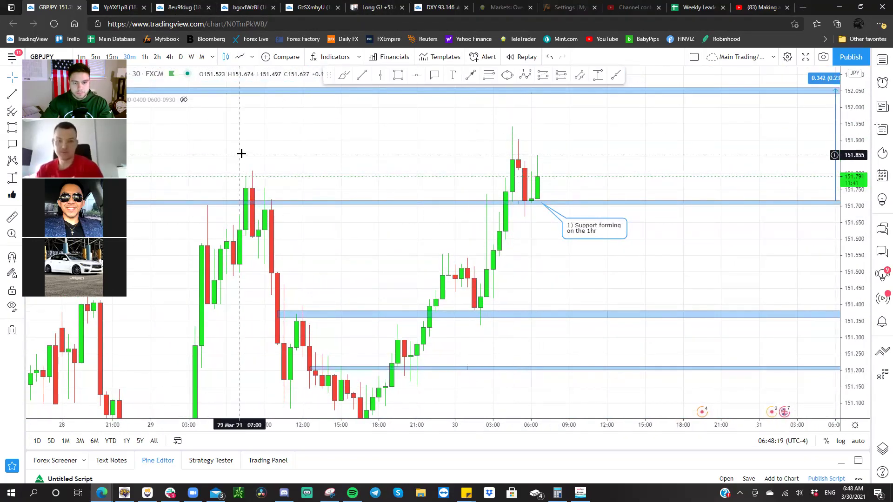
drag(254, 151, 691, 152)
scroll(393, 161, down, 6)
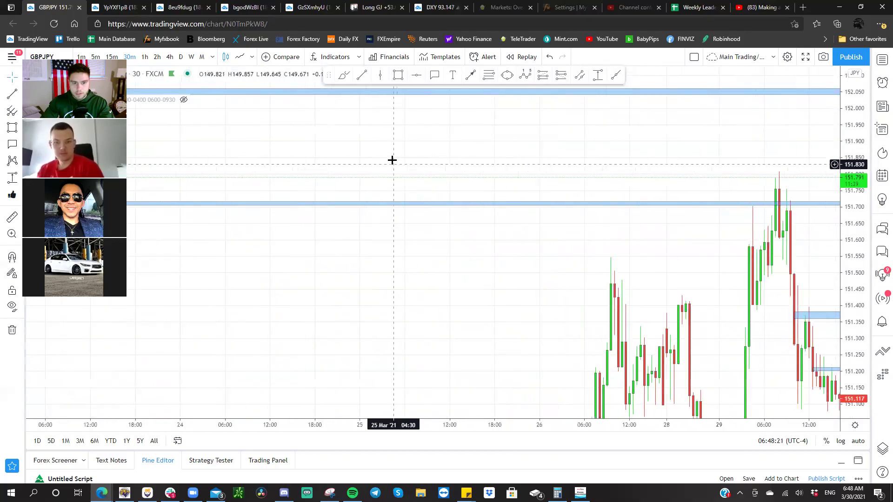
drag(391, 158, 548, 167)
scroll(455, 160, up, 3)
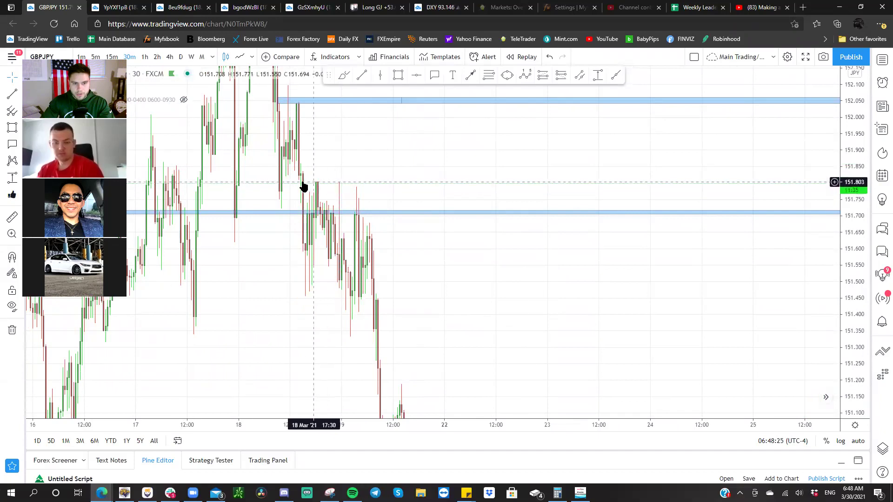
drag(407, 187, 342, 193)
drag(255, 193, 409, 191)
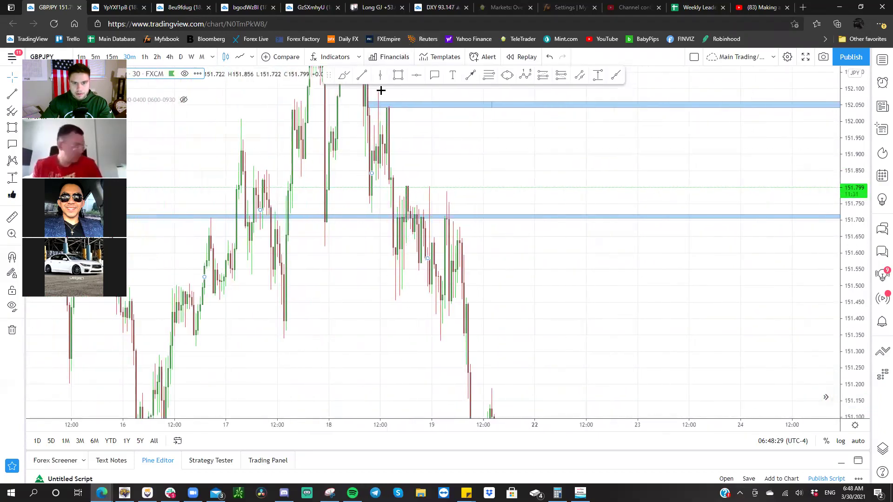
- Draw a rectangle zone at about 151.846, then switch the chart to EUR/JPY
click(398, 77)
drag(388, 187, 434, 185)
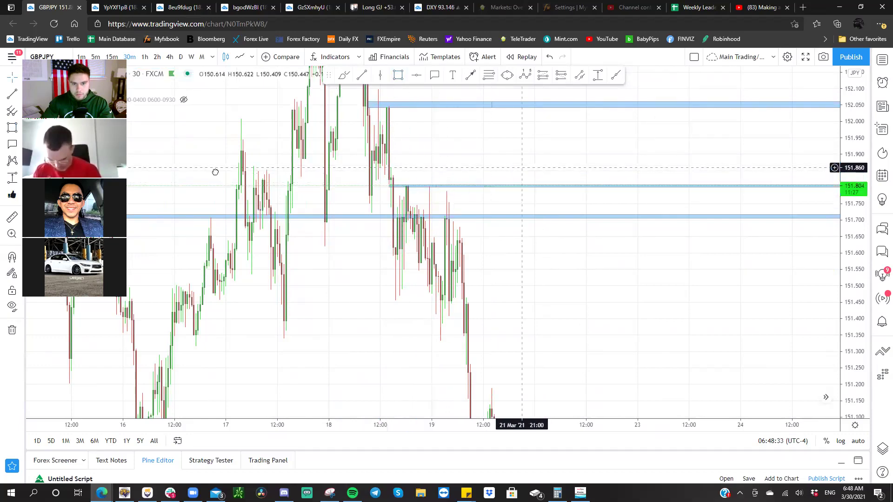
drag(378, 173, 172, 173)
drag(414, 169, 140, 178)
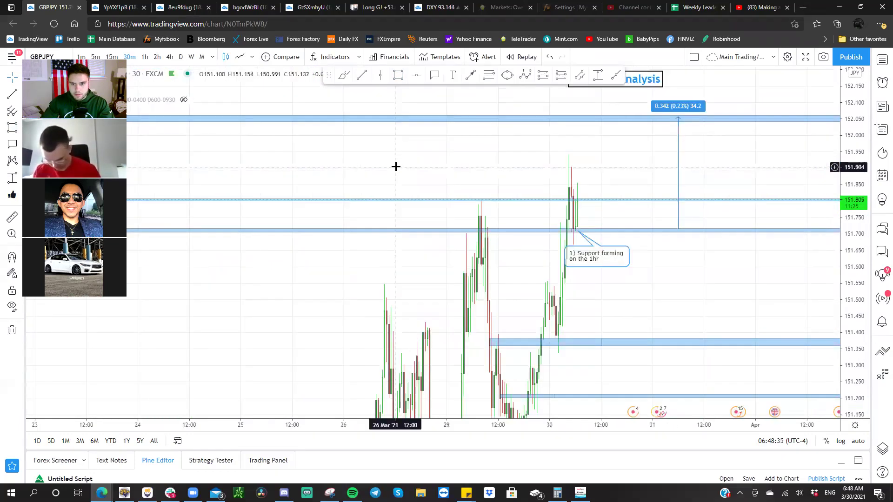
drag(414, 201, 418, 187)
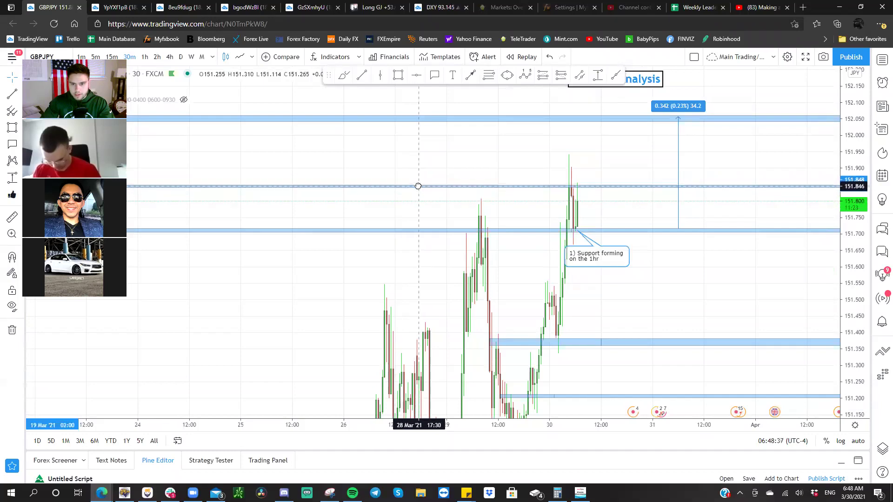
scroll(415, 209, up, 3)
scroll(488, 208, left, 2)
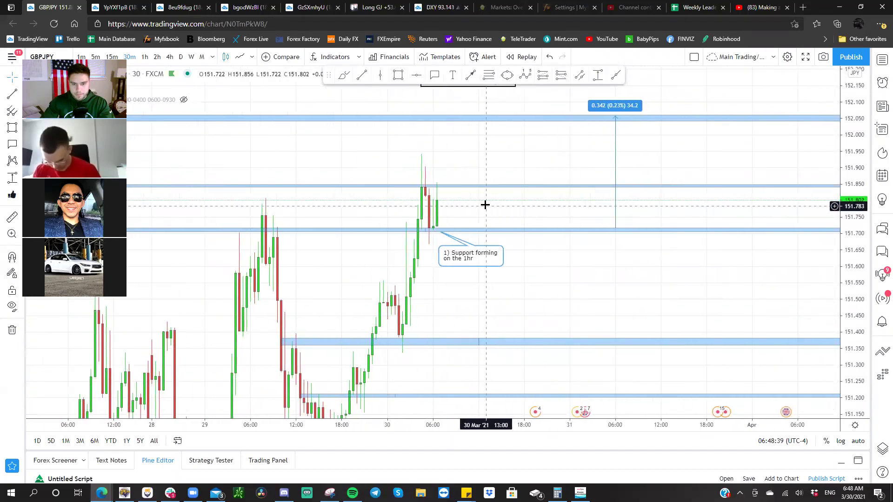
drag(492, 205, 538, 208)
scroll(565, 218, up, 3)
scroll(566, 217, left, 3)
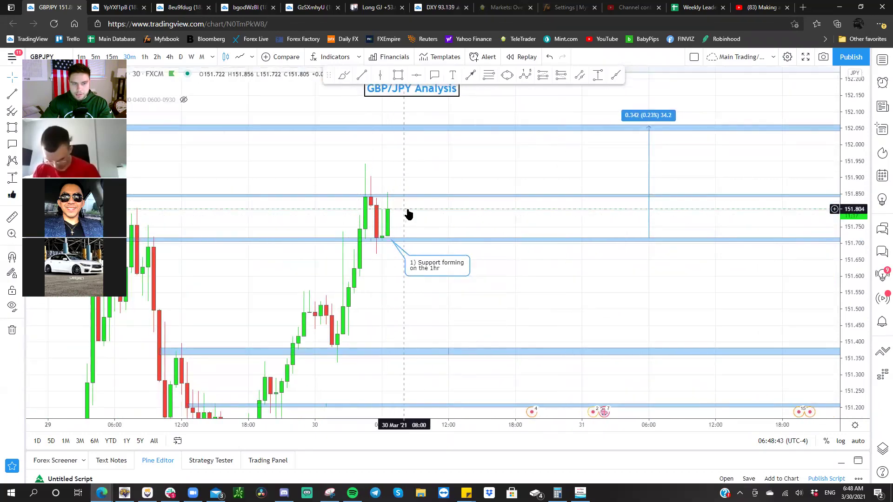
scroll(407, 214, left, 3)
key(Down)
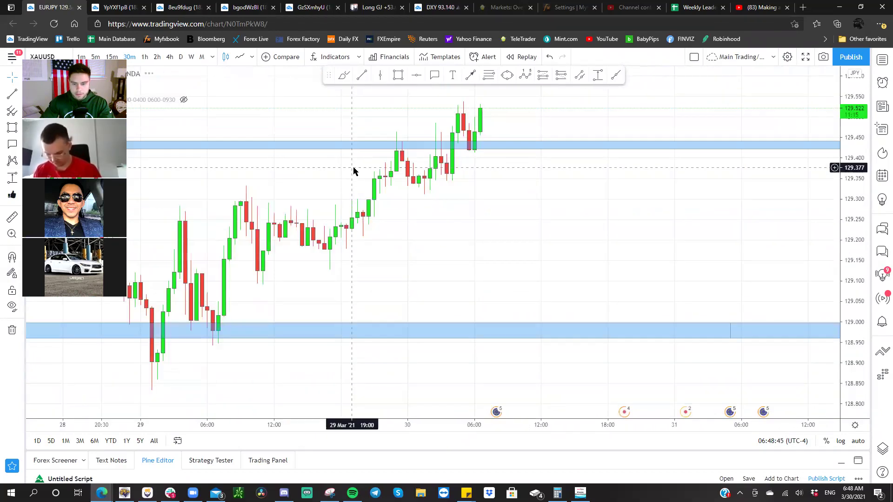
- Show XAU/USD on 15-minute candles with the XAU/USD Analysis label moved higher
key(Down)
drag(870, 365, 696, 144)
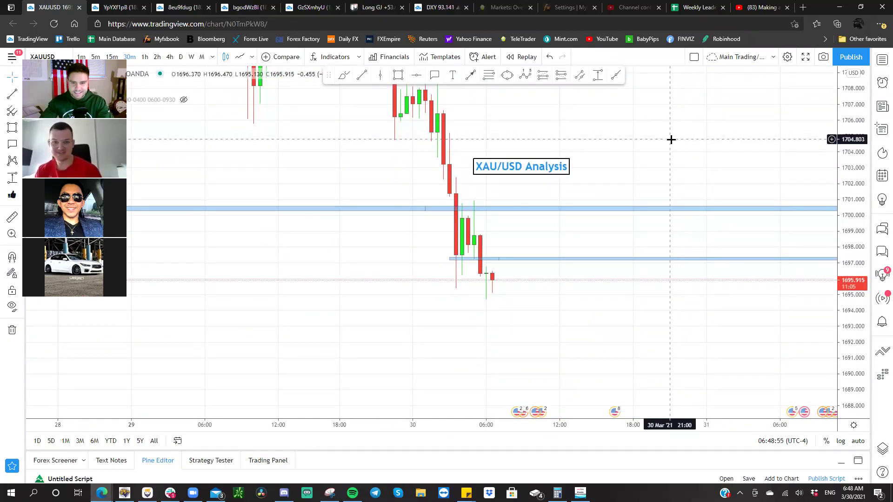
drag(672, 138, 652, 138)
drag(534, 159, 503, 163)
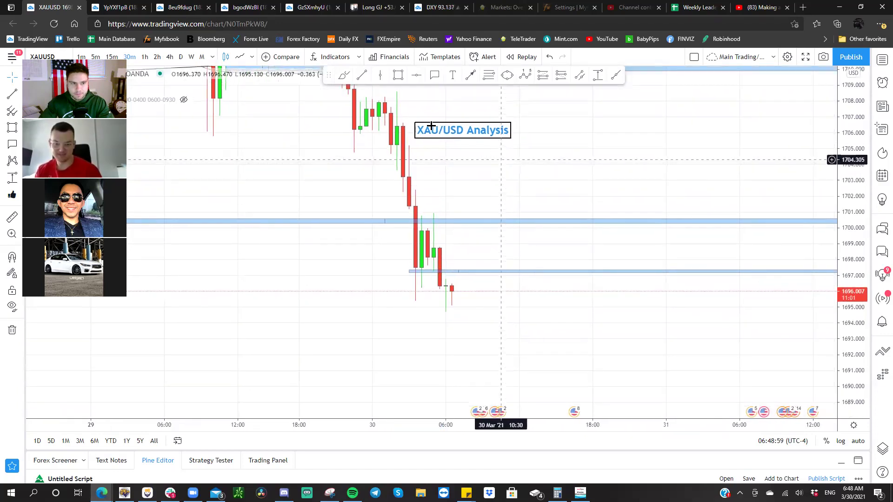
click(112, 56)
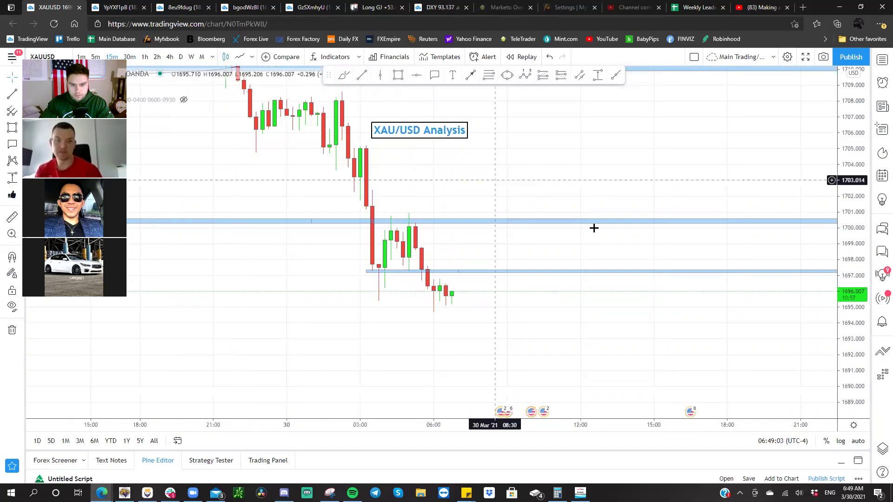
drag(858, 367, 810, 252)
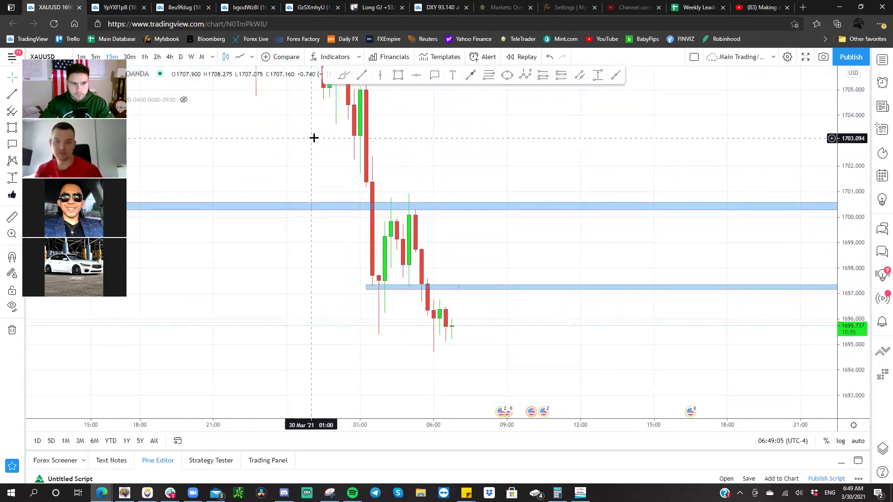
- View gold on the 1D timeframe with a compressed price scale, then switch to GBP/JPY
text(1D)
key(Return)
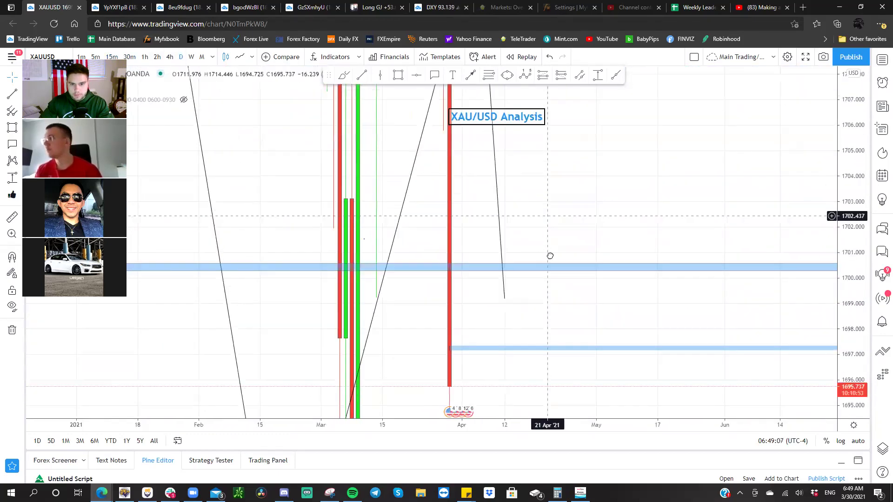
drag(854, 251, 860, 288)
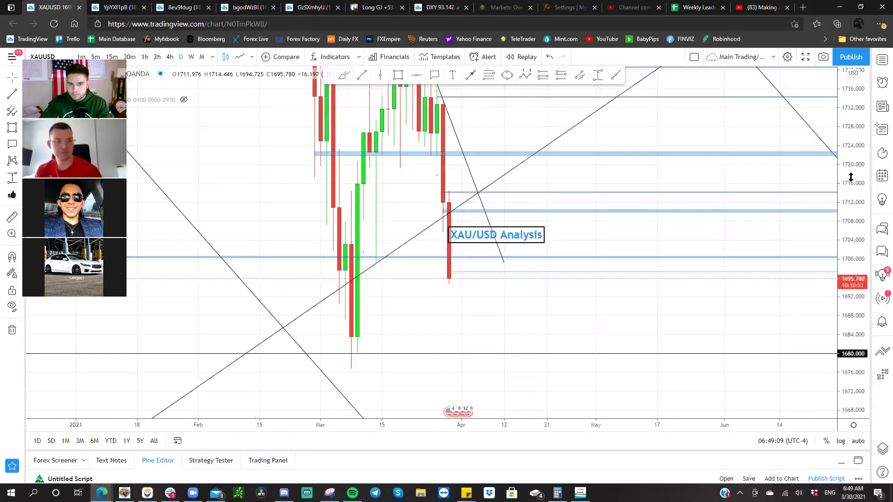
drag(850, 166, 853, 200)
drag(620, 345, 642, 350)
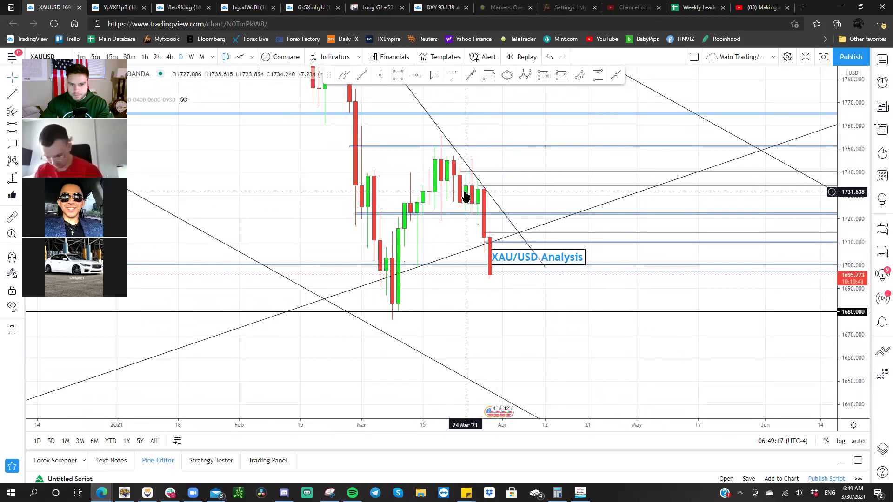
key(space)
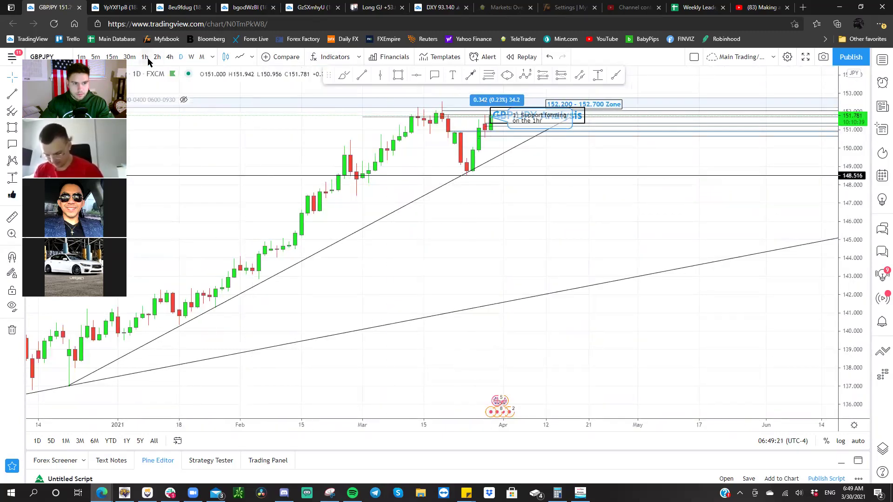
- Show GBP/JPY on 1-hour candles, reset the view, and re-frame the recent candles
click(148, 61)
right_click(506, 222)
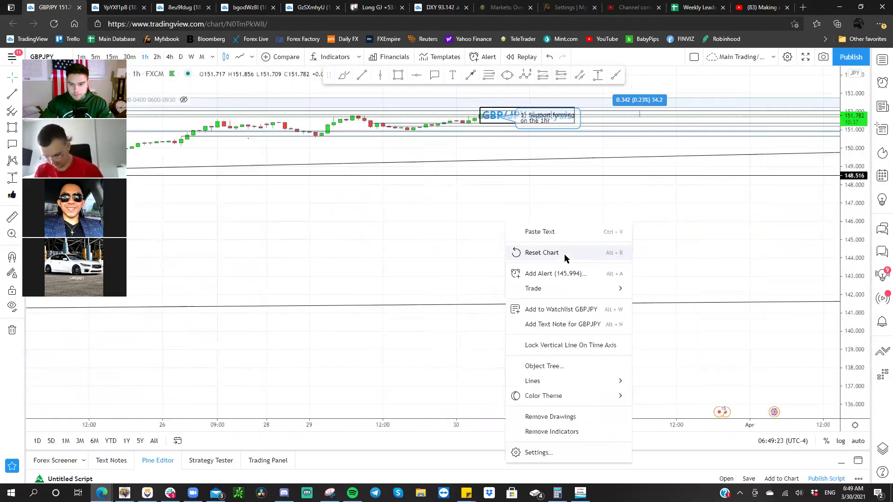
click(565, 256)
scroll(570, 273, up, 5)
drag(560, 270, 819, 293)
scroll(828, 209, up, 3)
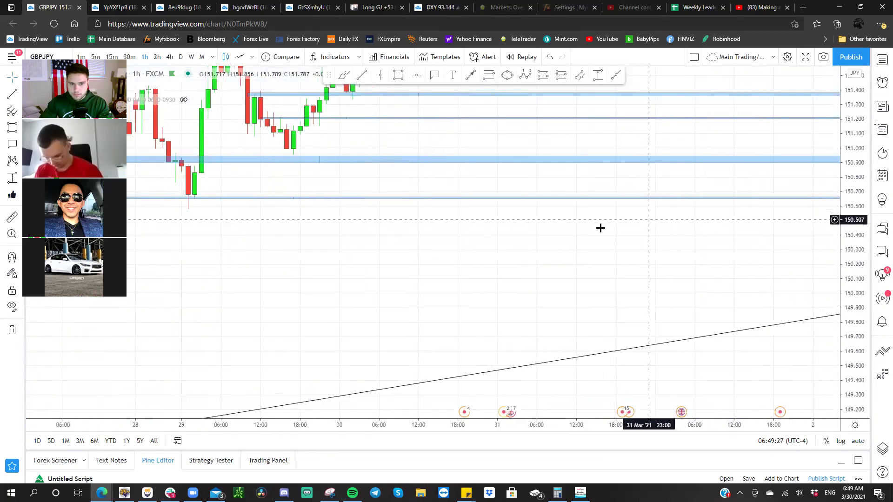
drag(600, 228, 753, 368)
drag(842, 328, 842, 249)
drag(679, 213, 642, 236)
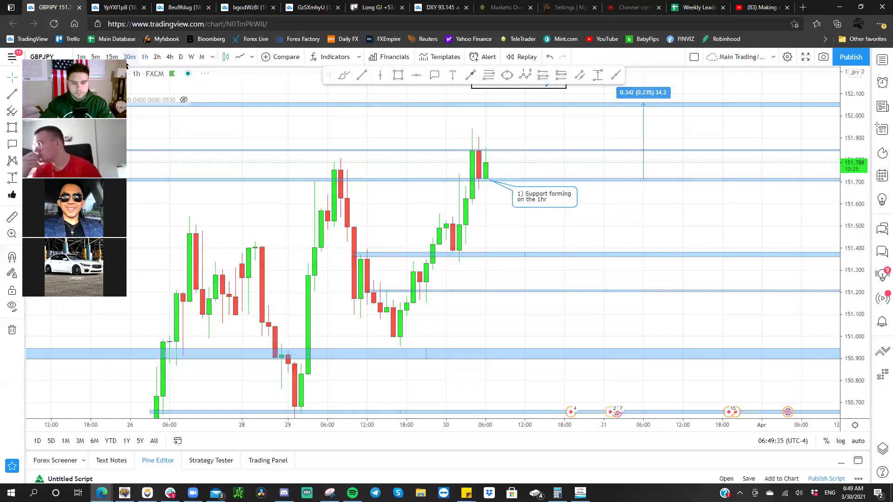
- Review GBP/JPY on 30-minute candles, then on 5-minute candles
click(130, 57)
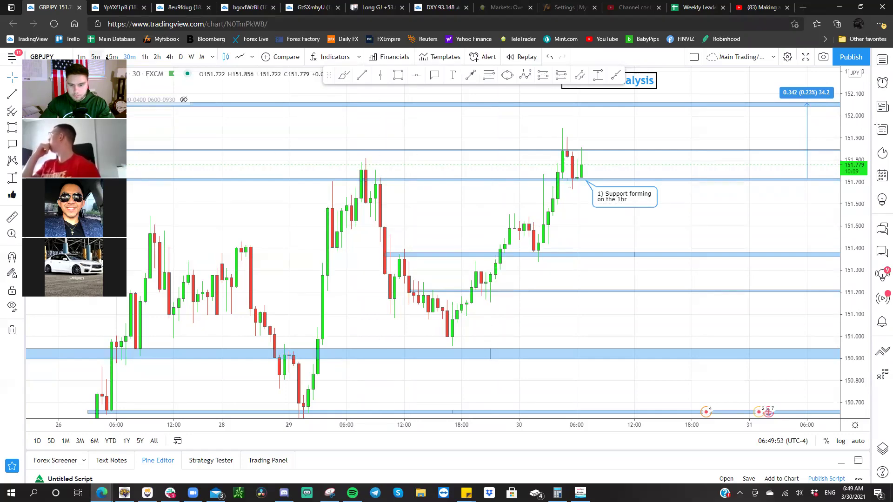
key(5)
key(Return)
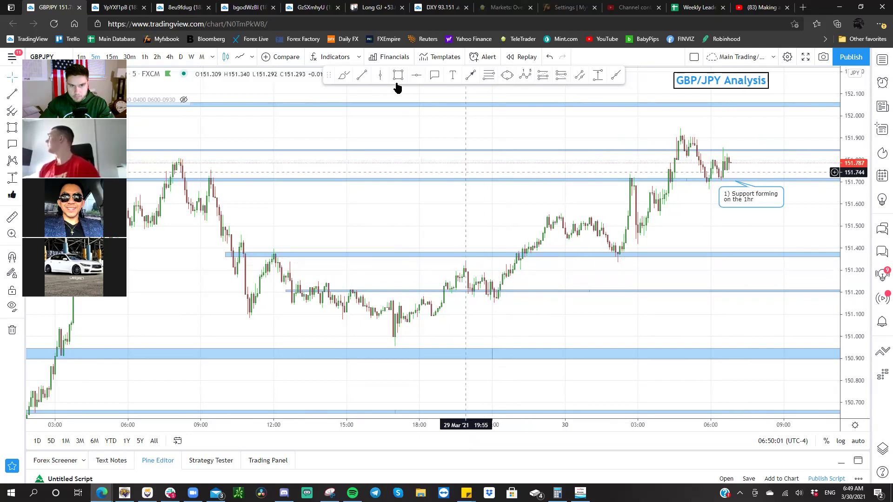
- Draw a trend line across the 29 Mar swing high and pullback, delete it, then switch to EURJPY
click(362, 75)
click(464, 266)
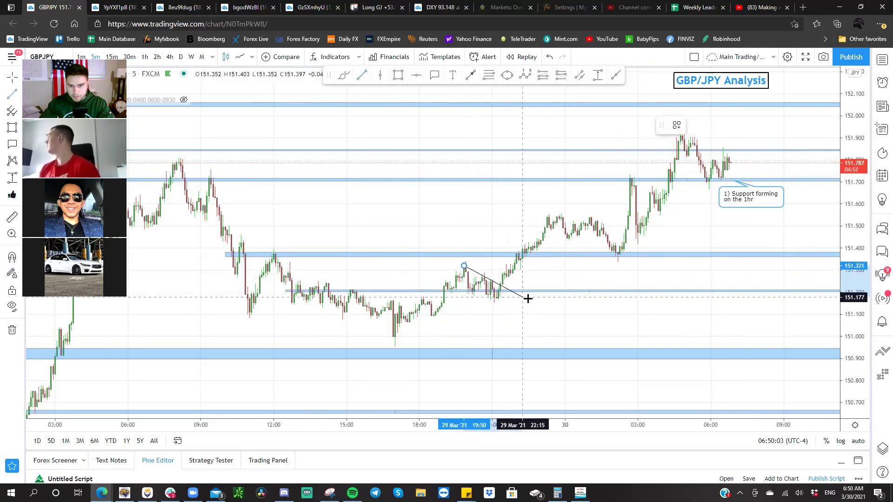
click(528, 300)
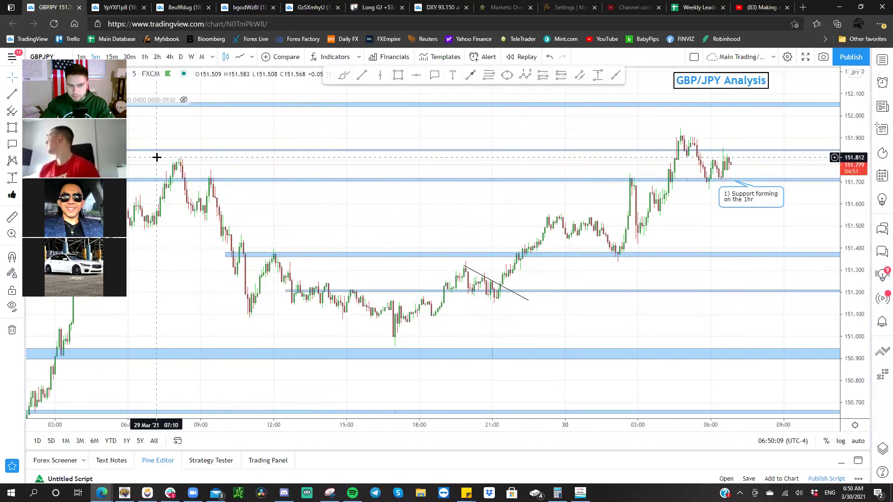
click(482, 277)
key(Delete)
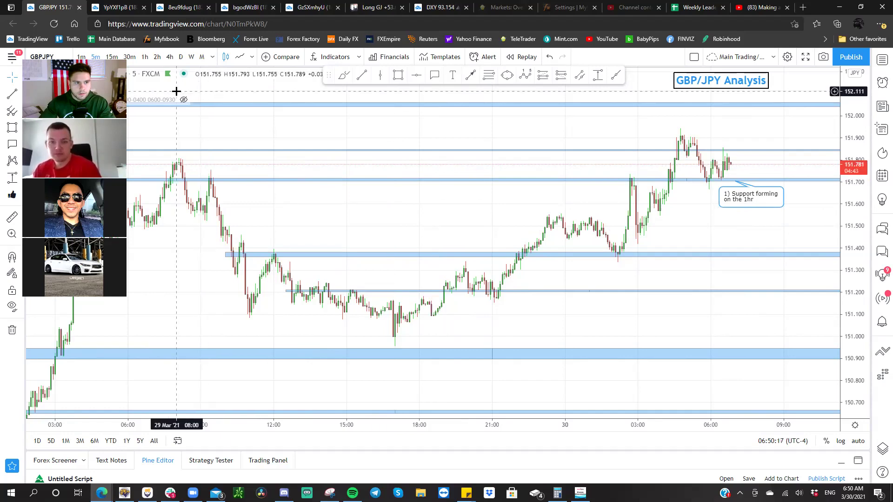
key(space)
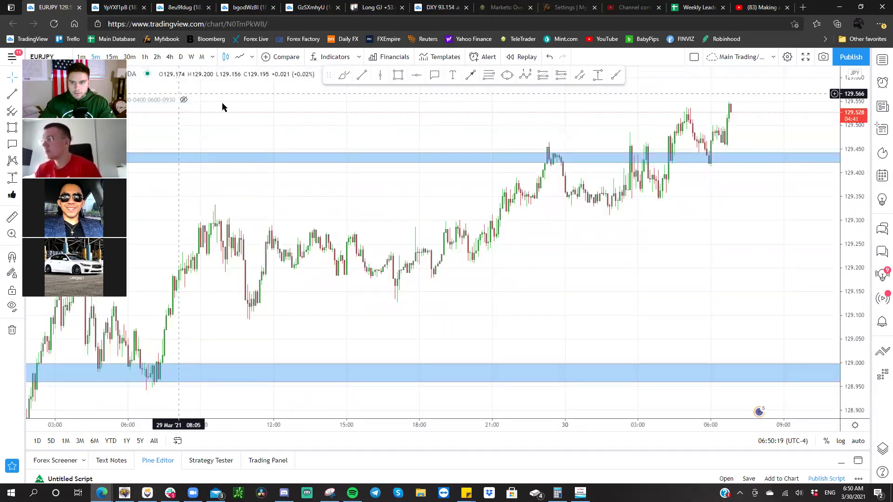
- Show XAUUSD on 15-minute candles with the Analysis label moved right and down, then bring up MetaTrader 5
key(space)
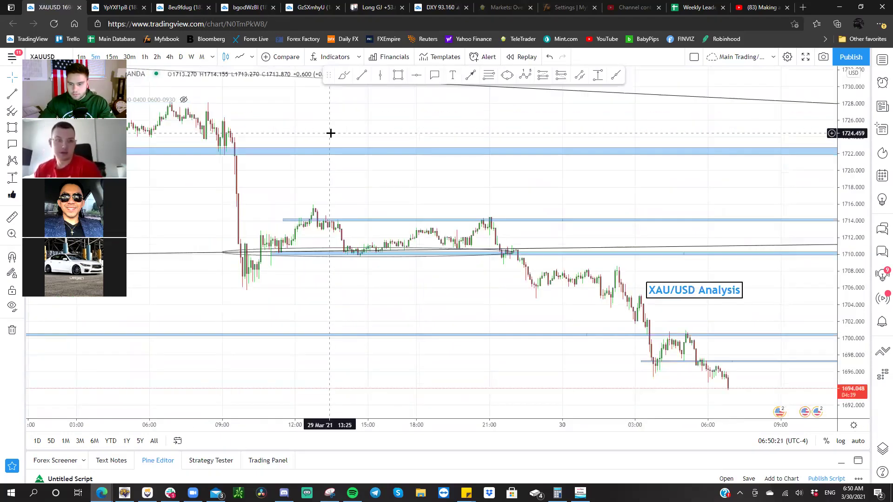
scroll(628, 278, up, 3)
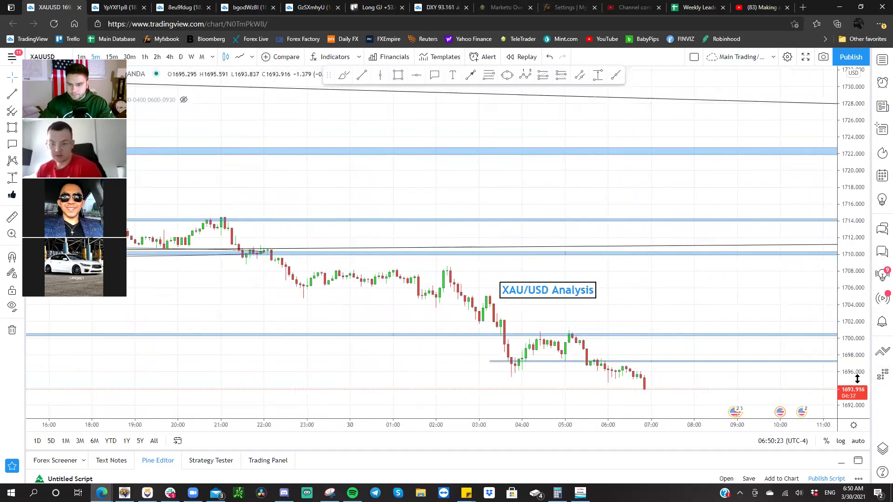
drag(857, 379, 815, 253)
drag(458, 177, 522, 219)
drag(570, 251, 556, 128)
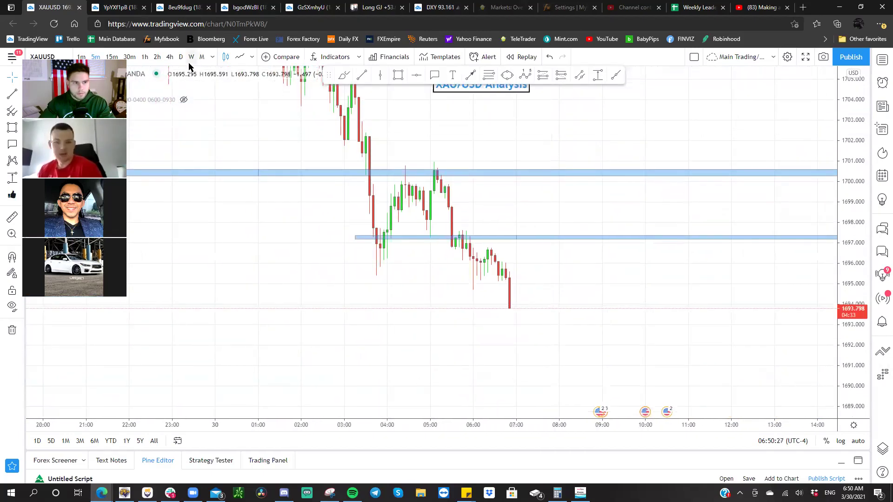
click(111, 57)
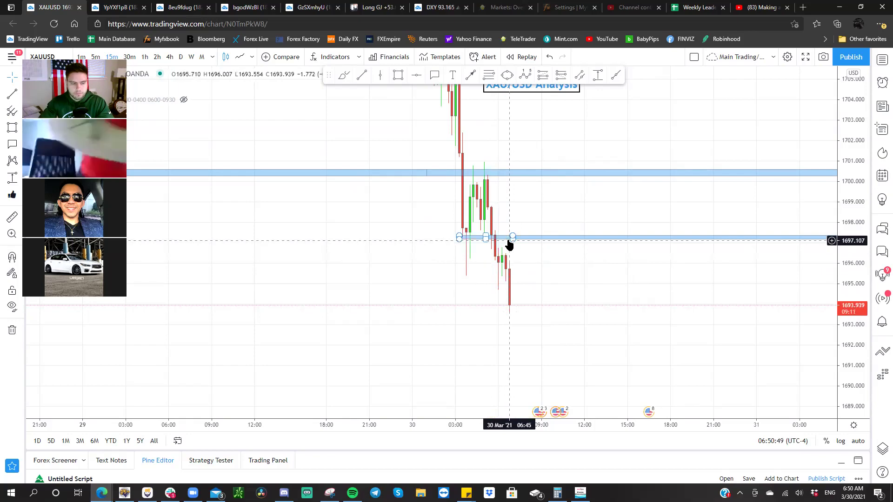
click(124, 493)
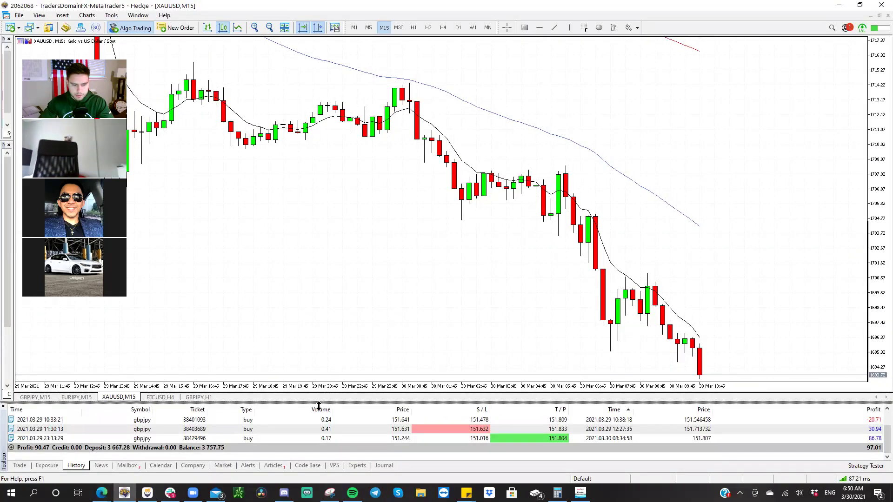
- Collapse the Toolbox and view the GBPJPY M15 chart without the trade panel, then return to the browser
drag(298, 465, 297, 470)
click(41, 454)
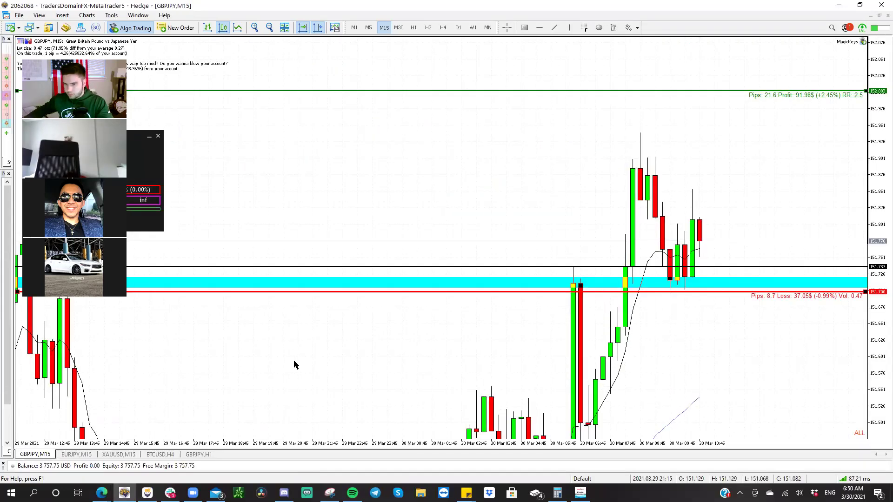
key(Escape)
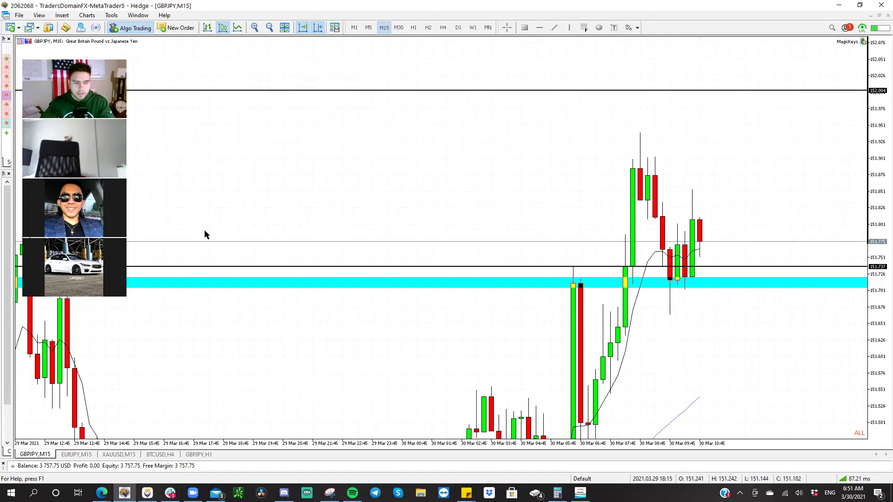
key(alt+Tab)
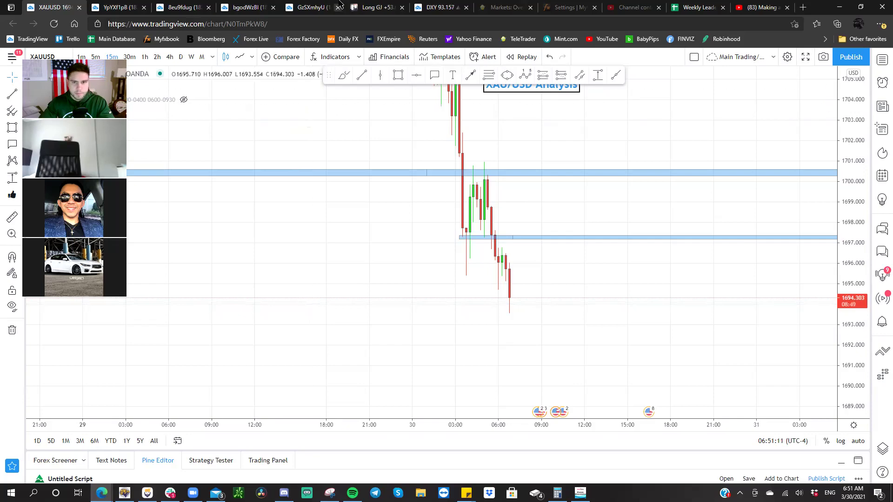
- Leave the Long GJ +53.6 card and view the GJ on 3/30/21 @ 6:30am card's image.png full size
click(375, 7)
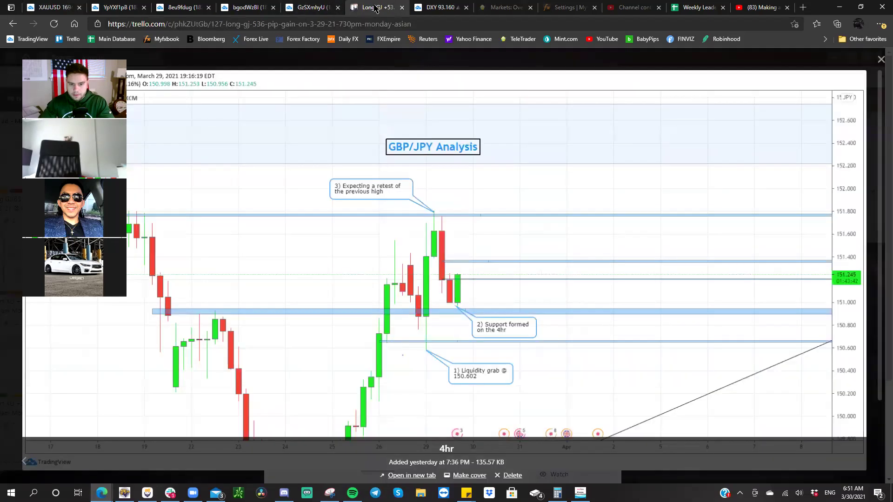
click(881, 59)
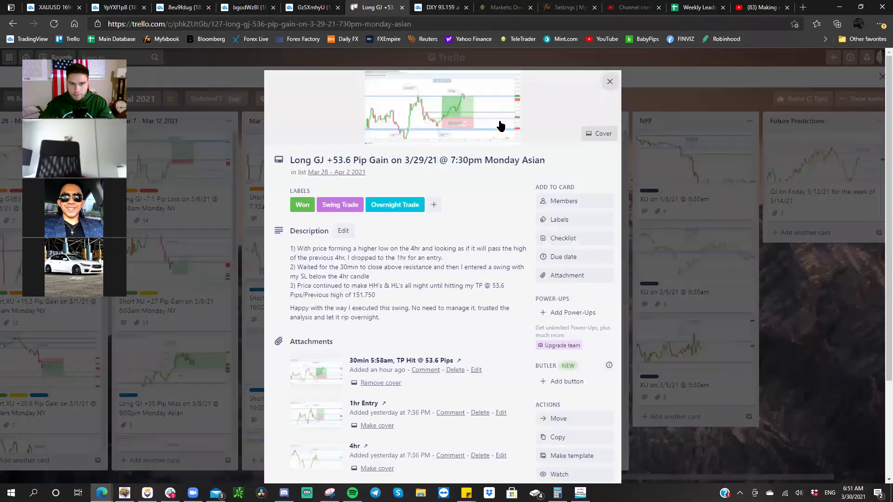
click(609, 81)
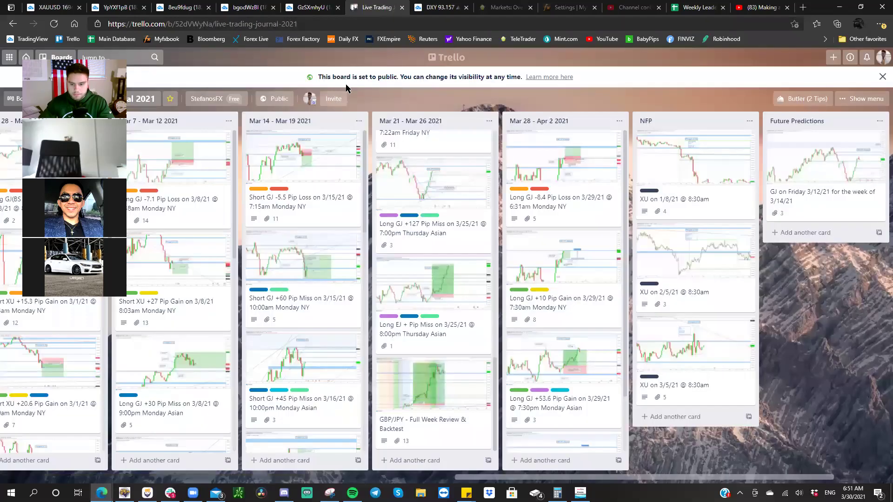
scroll(545, 239, down, 2)
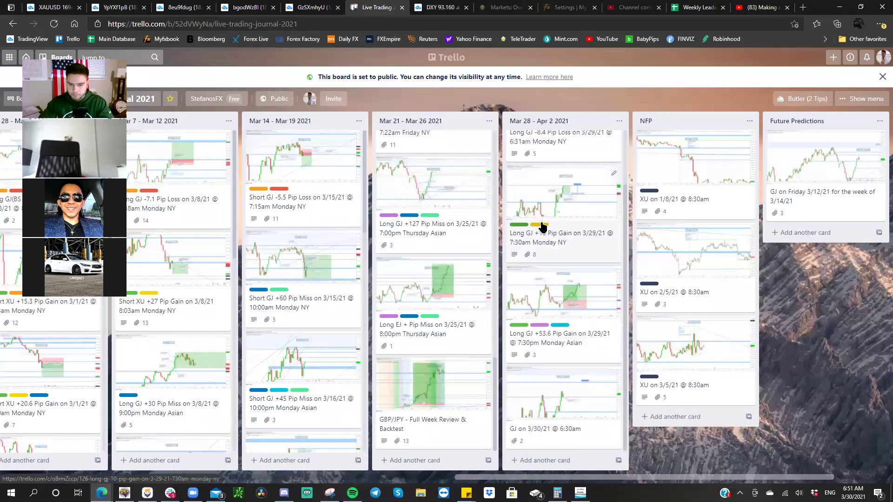
click(539, 386)
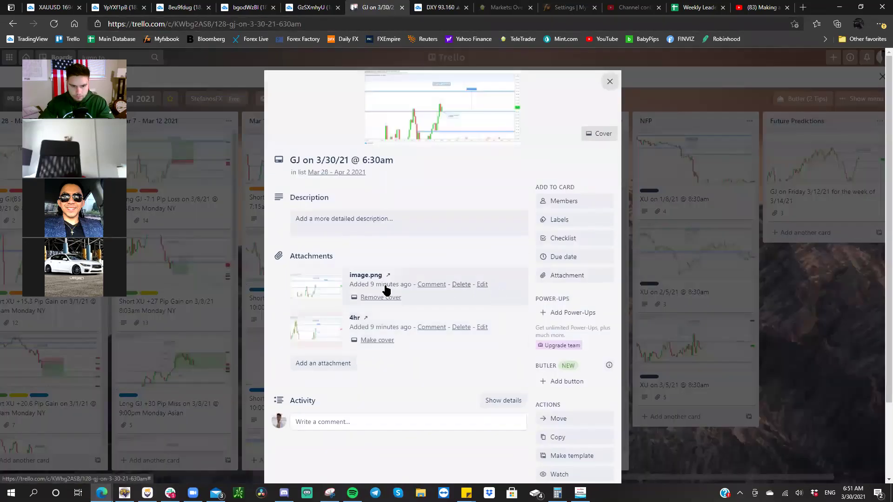
click(310, 296)
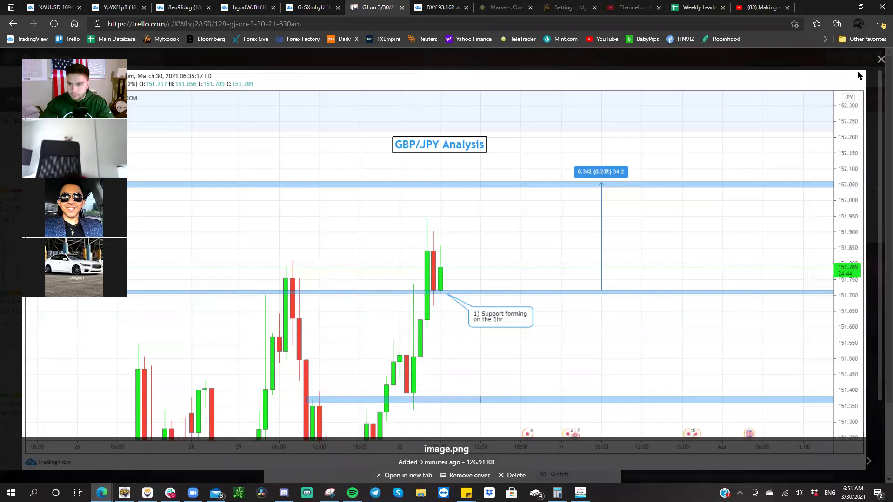
- Rename the card's existing image.png attachment to 1hr
click(881, 60)
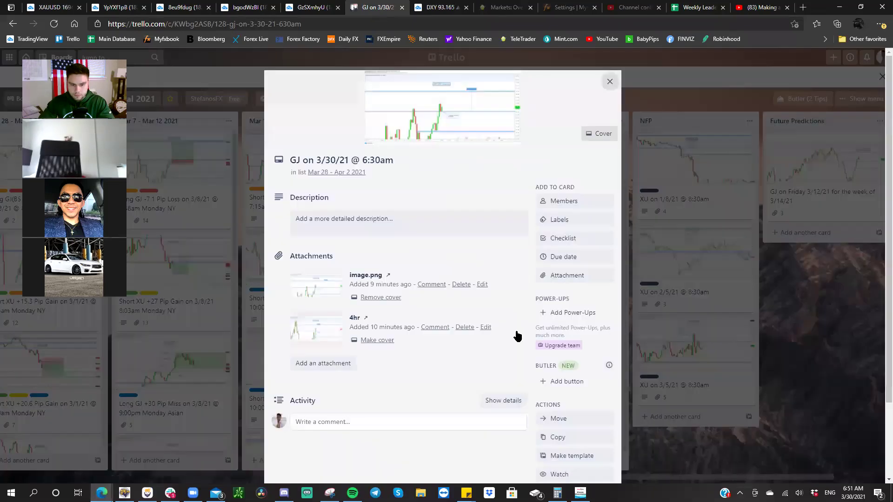
click(482, 284)
text(1hr)
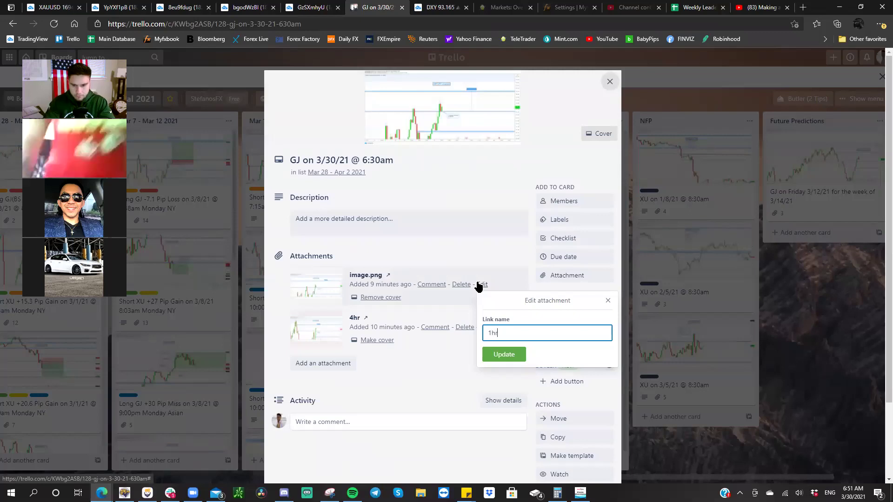
key(Return)
- Paste the 30-minute GBP/JPY chart snapshot onto the card and name it 30min
click(306, 5)
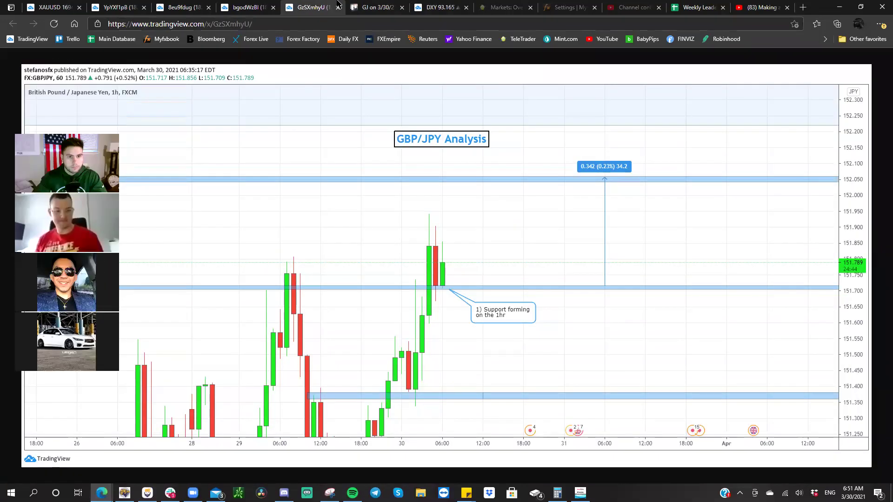
click(243, 11)
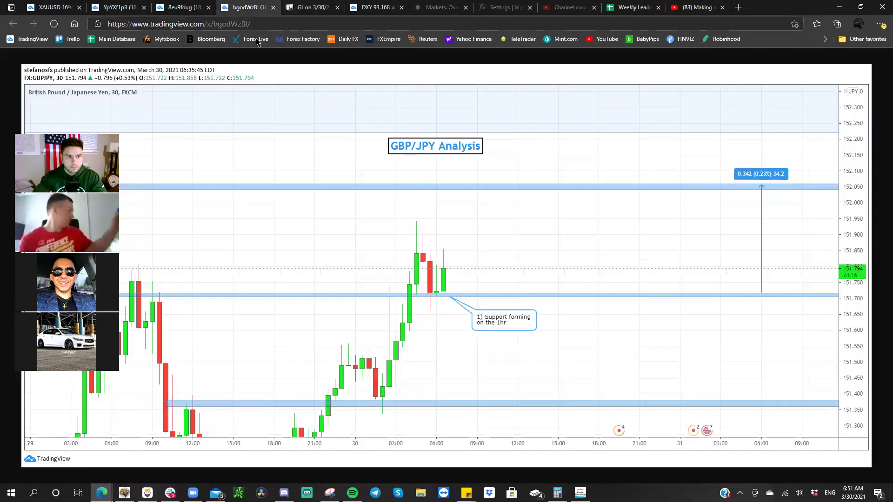
right_click(260, 98)
click(296, 136)
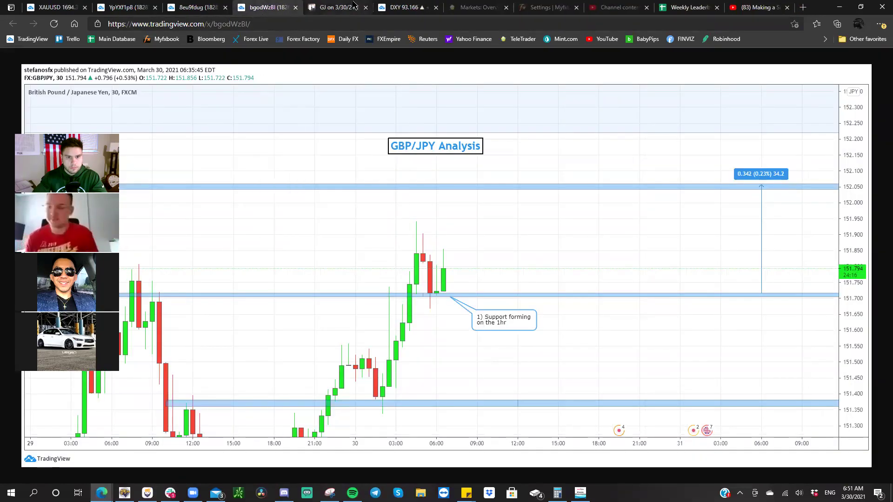
key(ctrl+Tab)
click(409, 215)
right_click(405, 218)
click(438, 319)
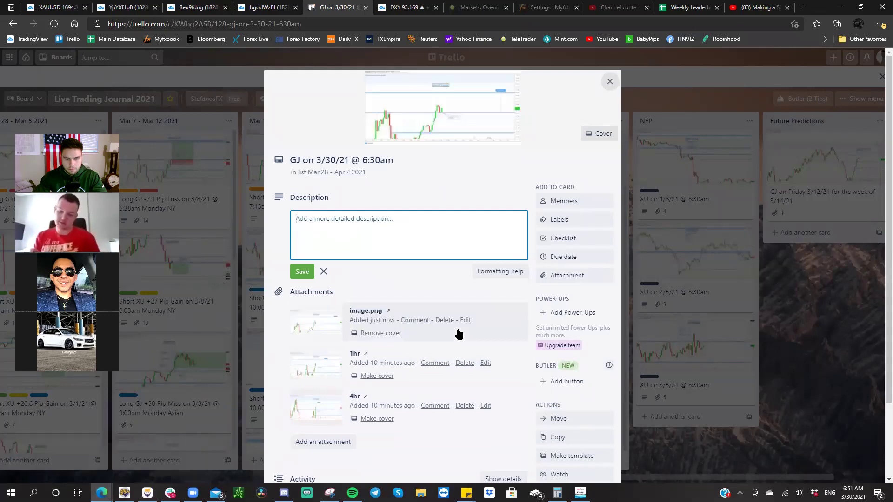
click(466, 320)
text(30m)
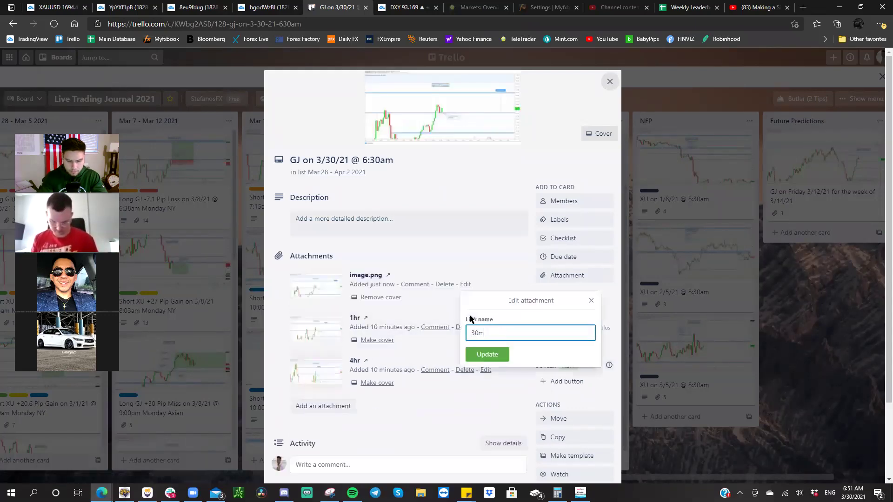
text(in)
key(Return)
- Paste the 15-minute GBP/JPY chart snapshot onto the card and name it 15min
click(301, 9)
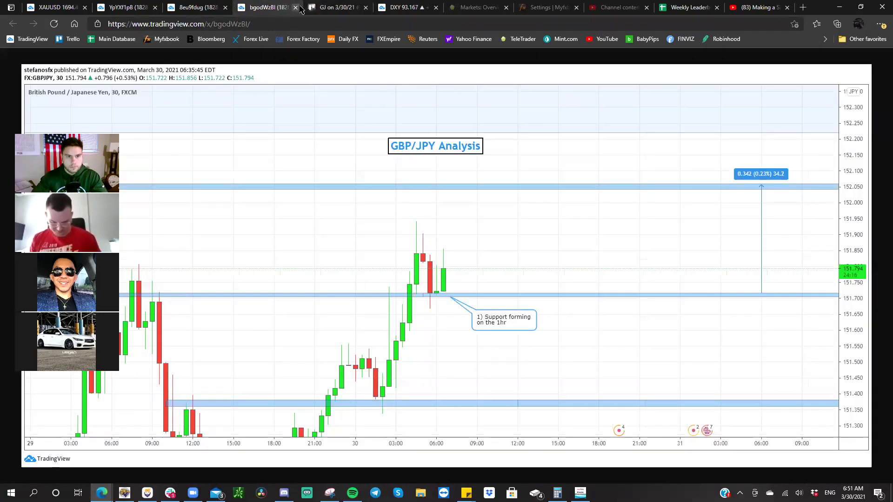
click(296, 8)
click(204, 7)
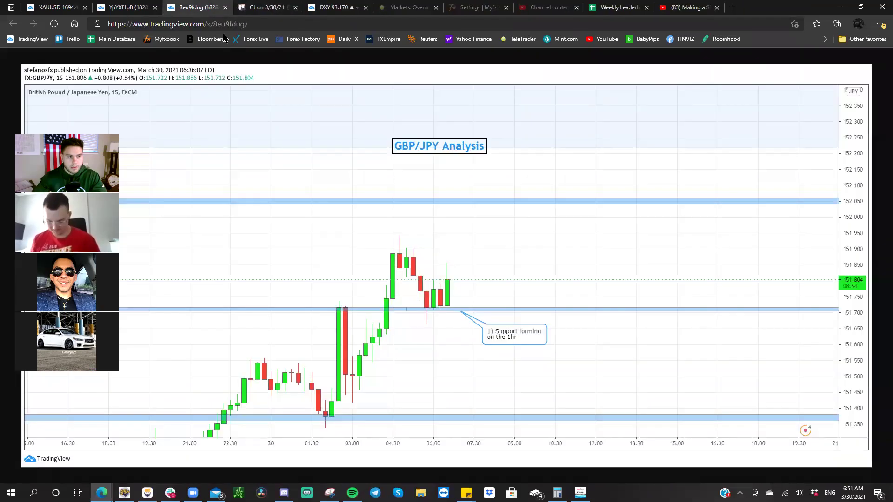
right_click(290, 125)
click(325, 165)
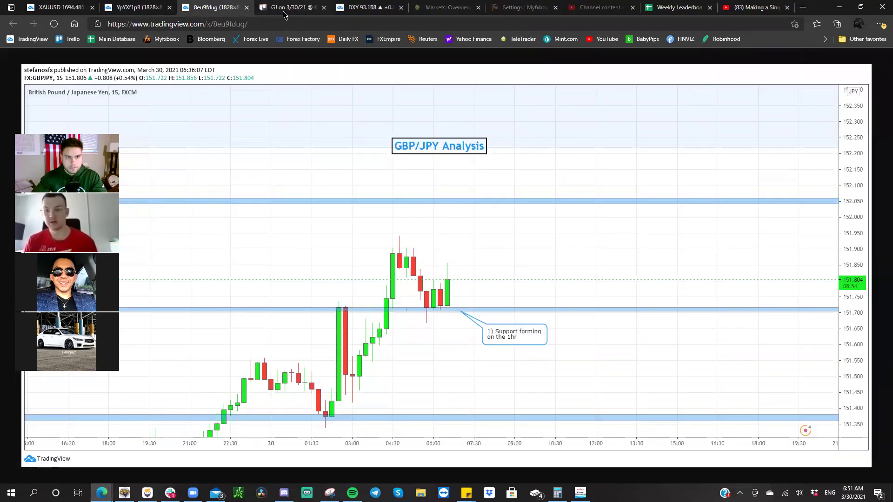
click(290, 7)
click(357, 218)
right_click(357, 218)
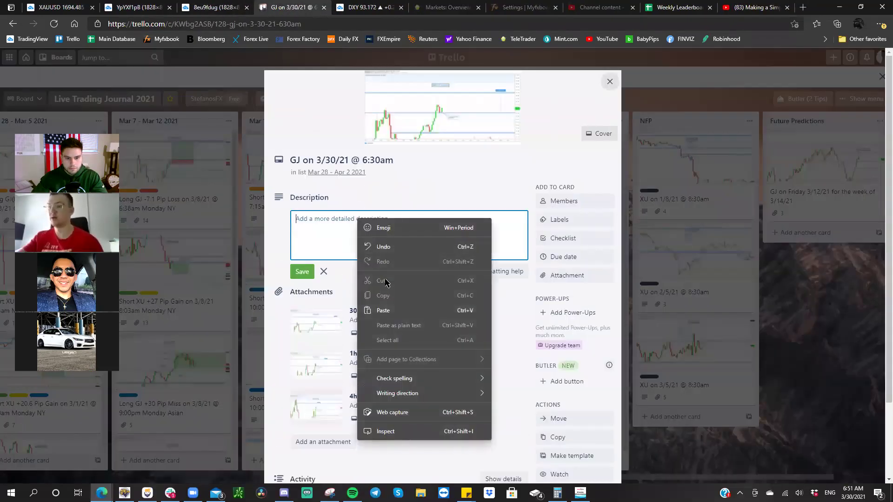
click(384, 308)
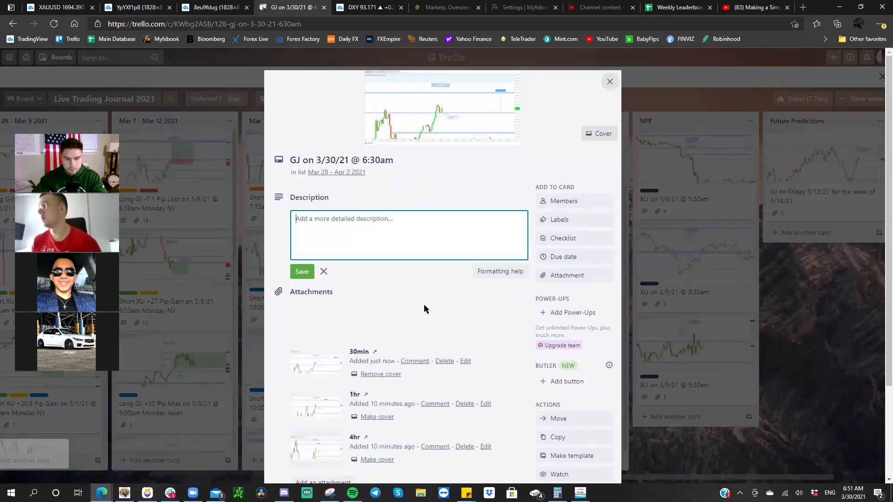
text(3)
click(465, 320)
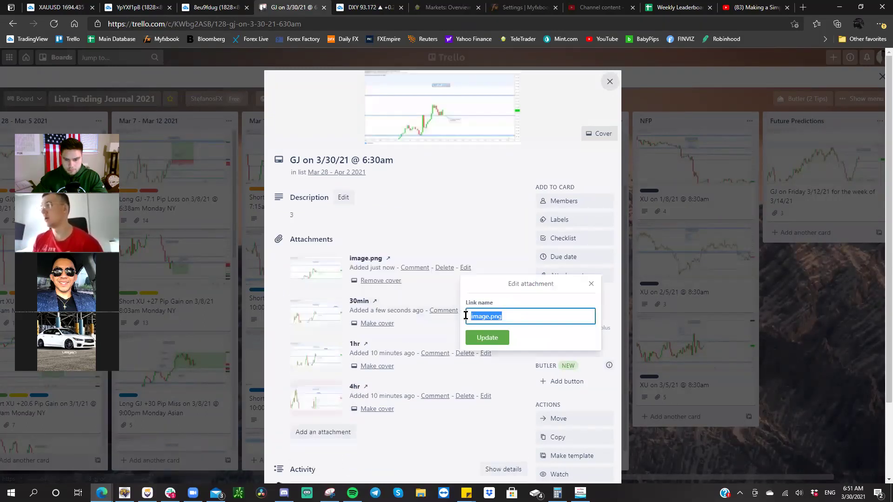
text(15min)
key(Return)
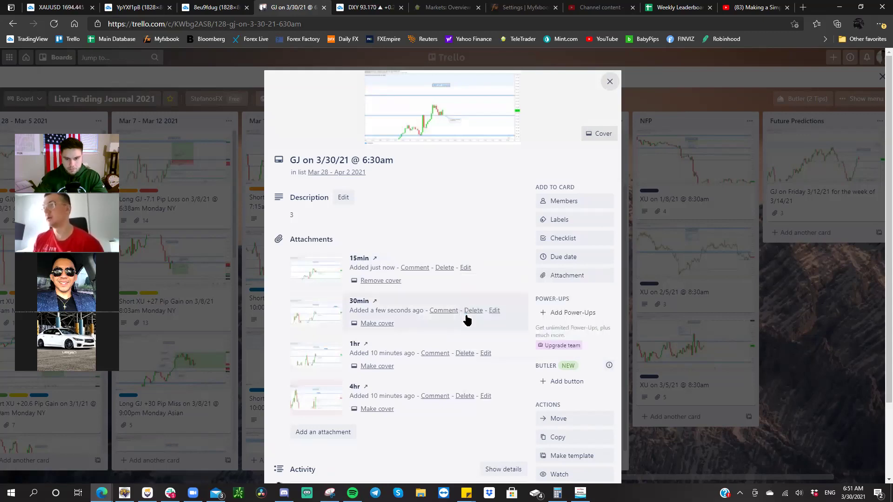
- Close the used 15-minute and 4h GBP/JPY chart tabs
click(235, 8)
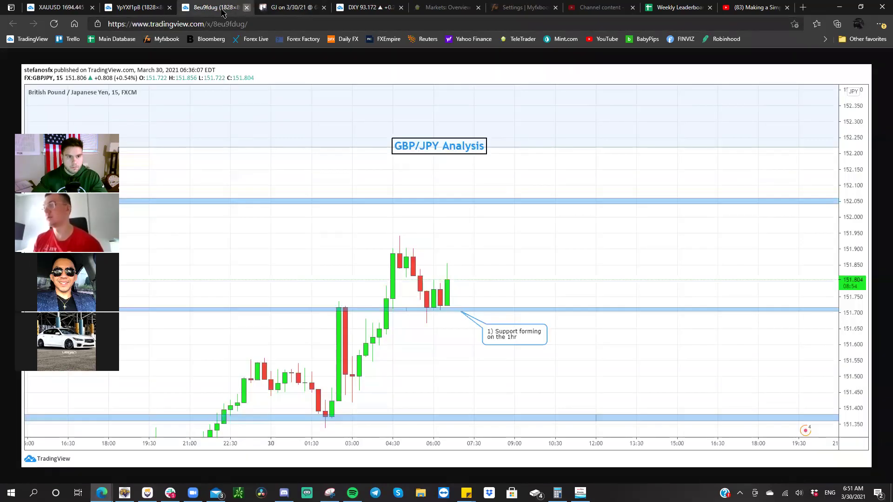
middle_click(223, 13)
click(143, 12)
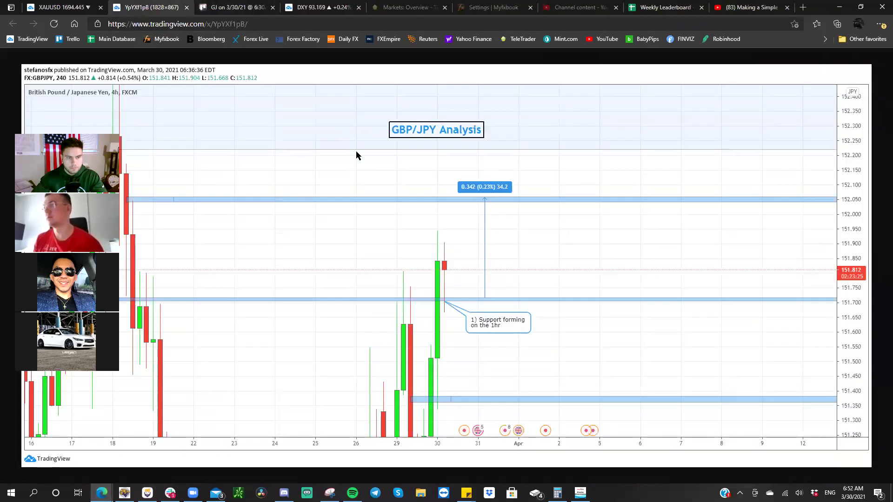
click(186, 8)
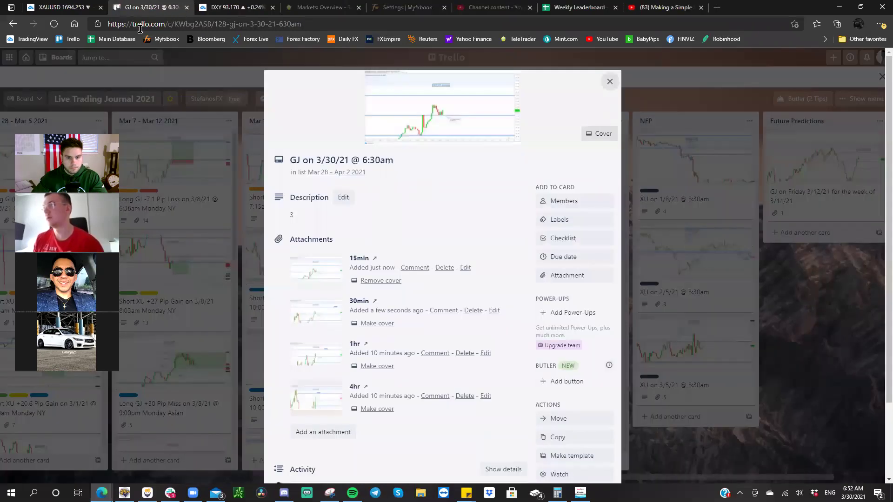
- Return to the XAU/USD chart and move the XAU/USD Analysis label lower
click(336, 216)
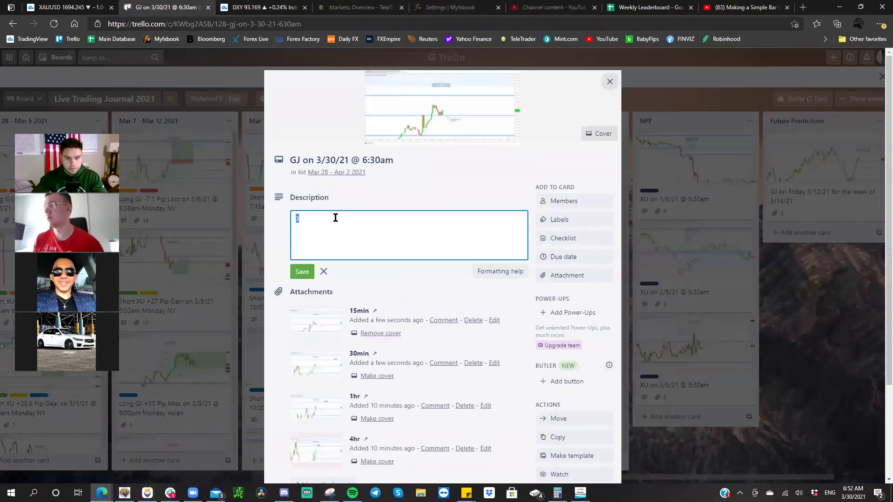
click(75, 8)
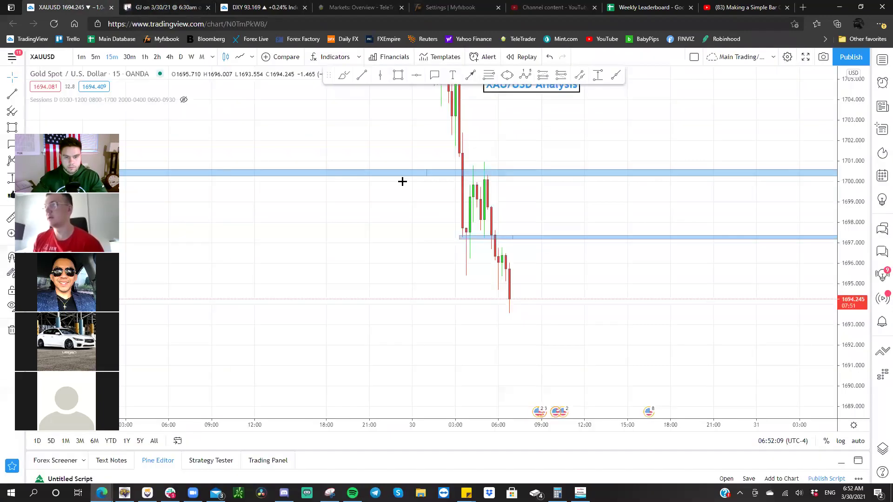
scroll(428, 203, up, 3)
scroll(566, 233, left, 3)
drag(473, 116, 473, 142)
drag(490, 176, 476, 169)
- Place a short position at about 1695.7 with the stop near 1697.0 and target near 1691.2
click(561, 75)
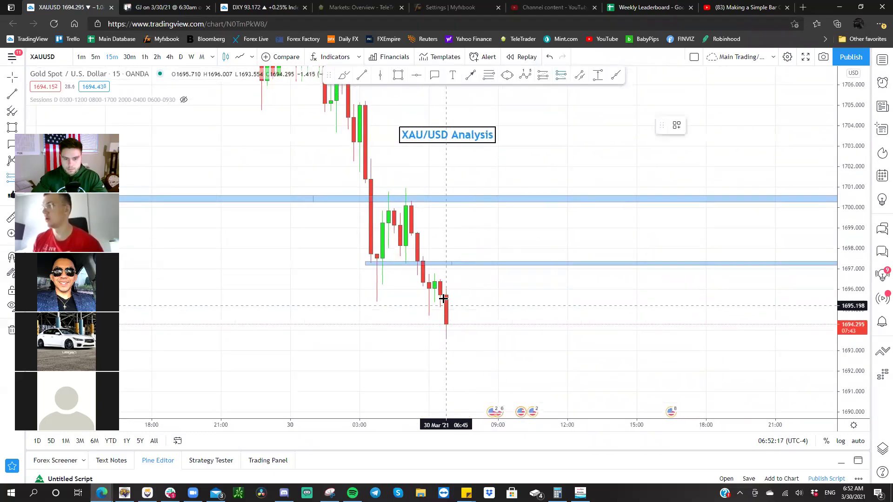
click(446, 295)
drag(446, 200, 445, 269)
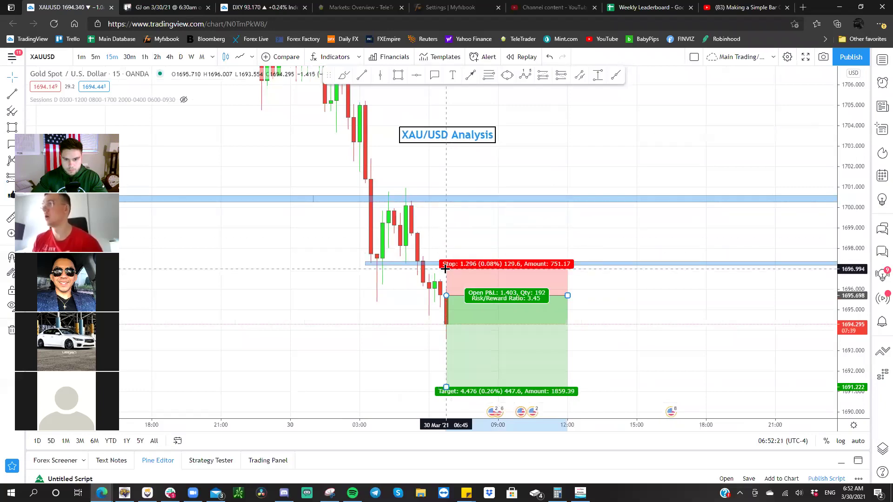
drag(638, 333, 698, 153)
scroll(693, 162, down, 3)
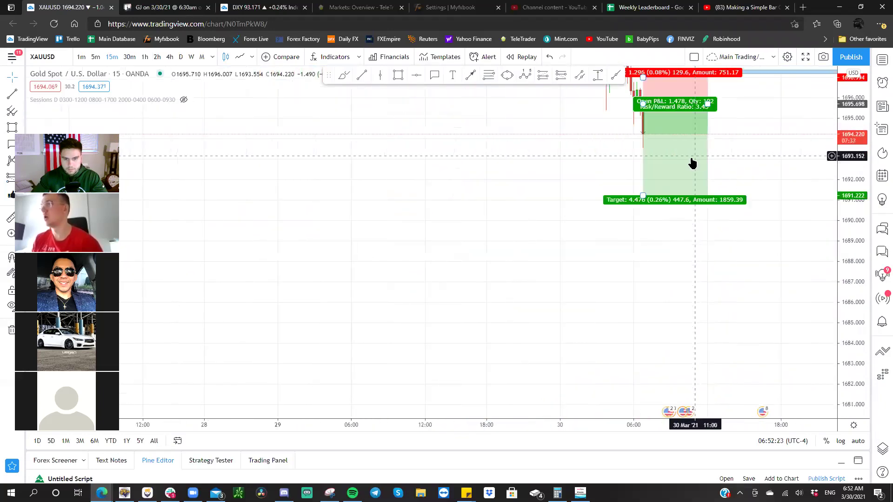
scroll(679, 158, down, 8)
drag(863, 145, 863, 167)
scroll(405, 203, up, 3)
scroll(682, 206, left, 10)
scroll(384, 231, up, 2)
scroll(589, 235, up, 3)
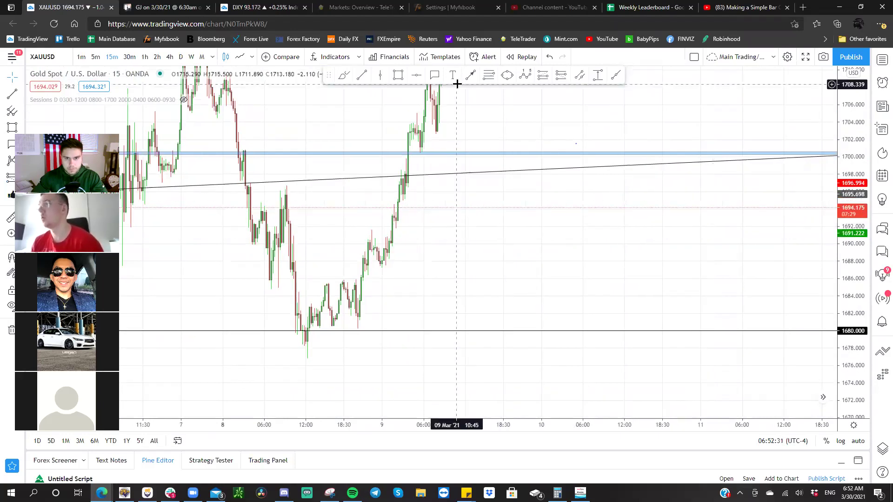
- Draw a thin rectangle zone and re-frame the chart to enlarge the setup
click(397, 75)
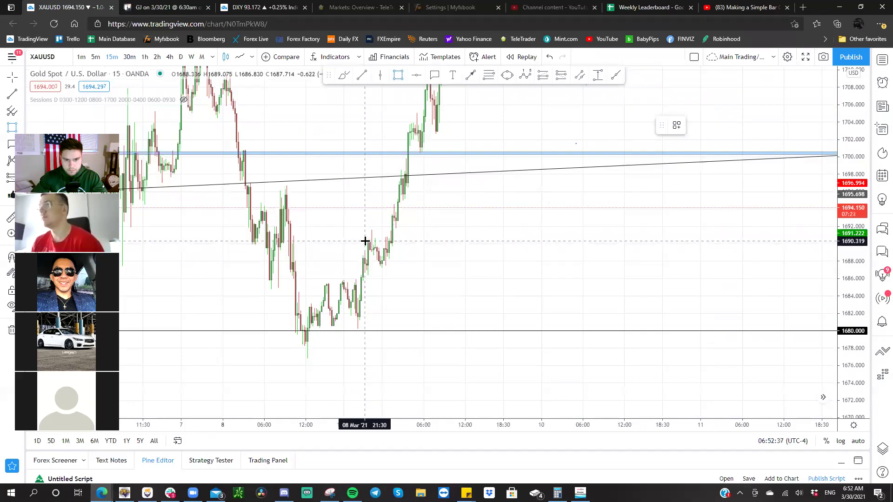
click(409, 240)
drag(582, 271, 136, 279)
drag(456, 281, 140, 278)
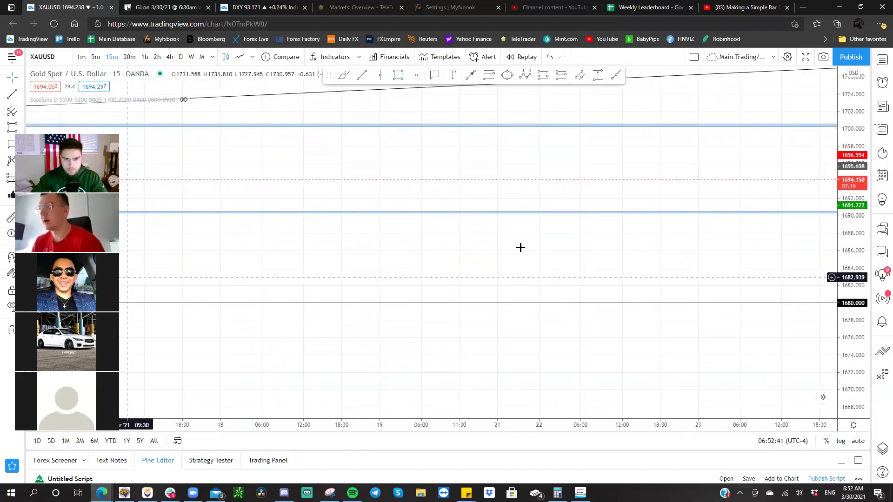
scroll(520, 248, right, 15)
scroll(599, 303, left, 5)
drag(863, 355, 755, 232)
scroll(817, 293, up, 2)
scroll(795, 297, left, 5)
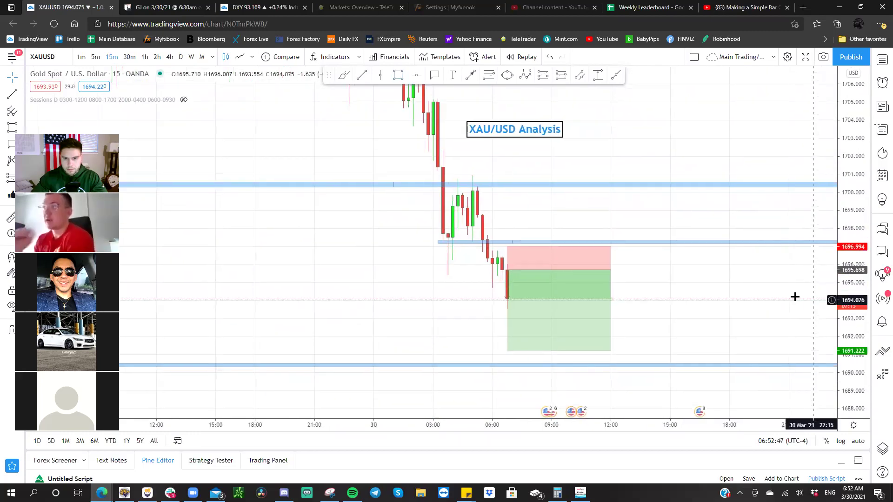
scroll(769, 289, up, 2)
scroll(737, 288, left, 4)
drag(851, 314, 849, 304)
scroll(741, 301, left, 2)
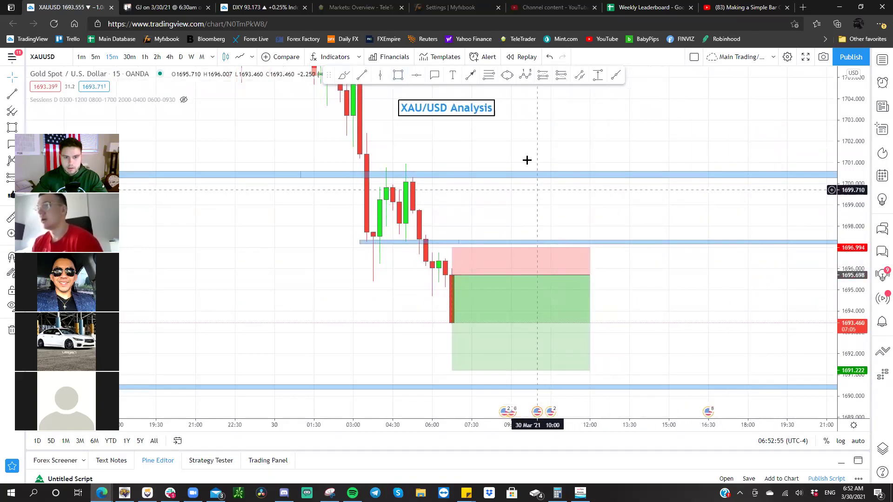
- Add a callout at the breakdown candle reading '1) Close below range'
click(434, 75)
click(427, 249)
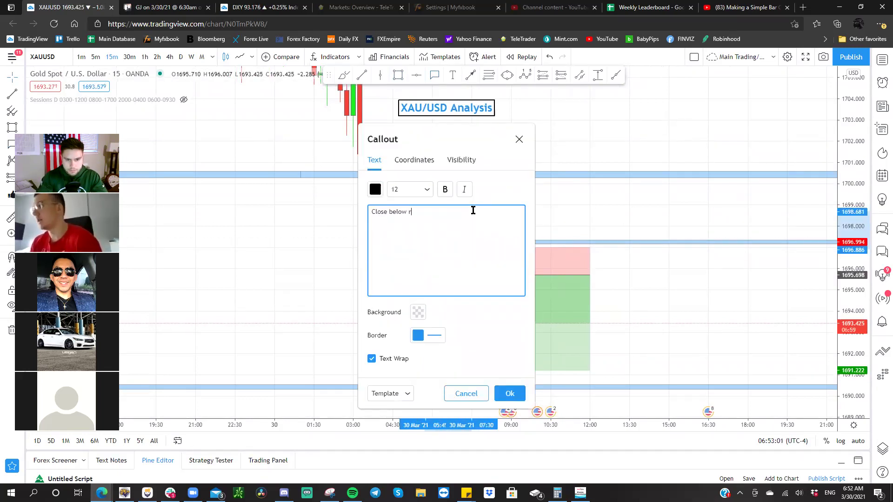
key(Home)
text(1))
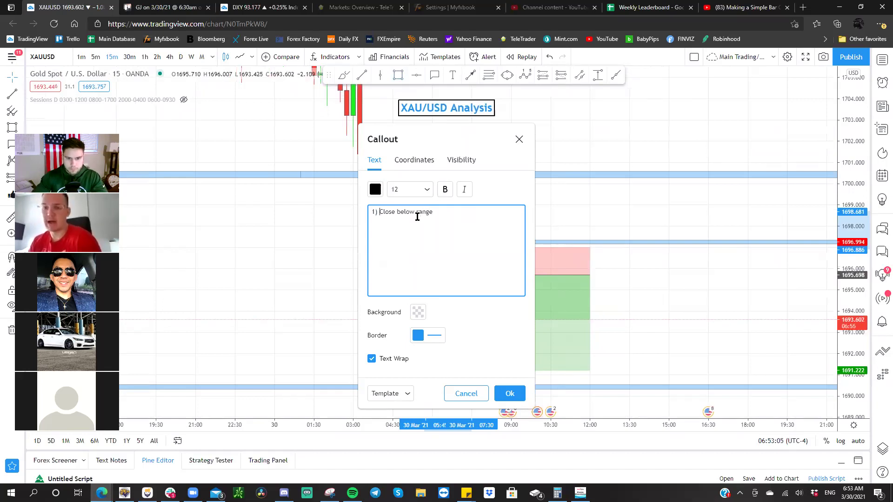
click(510, 394)
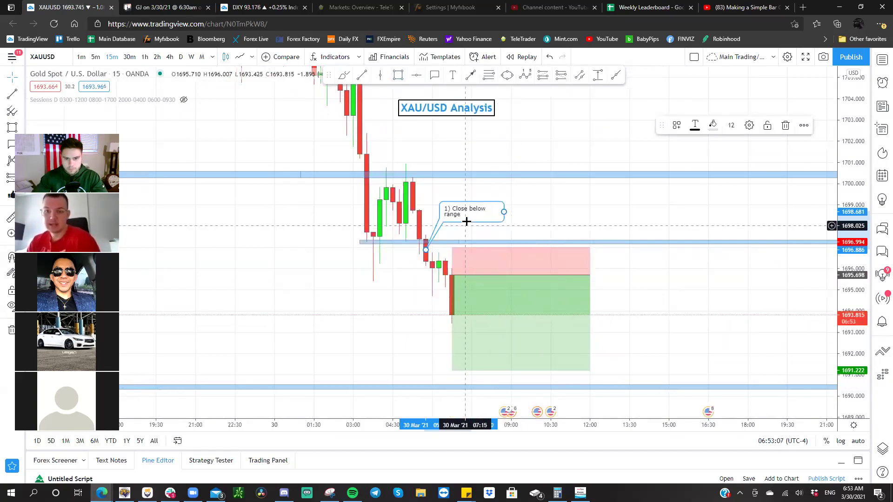
drag(475, 211, 475, 207)
click(707, 289)
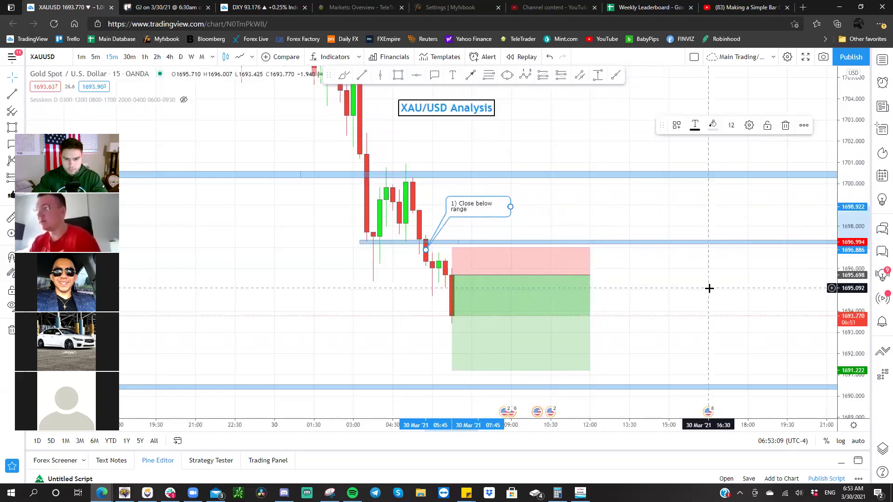
- Lower the blue band to the breakdown level and shift the first callout left
click(397, 243)
drag(397, 242, 397, 253)
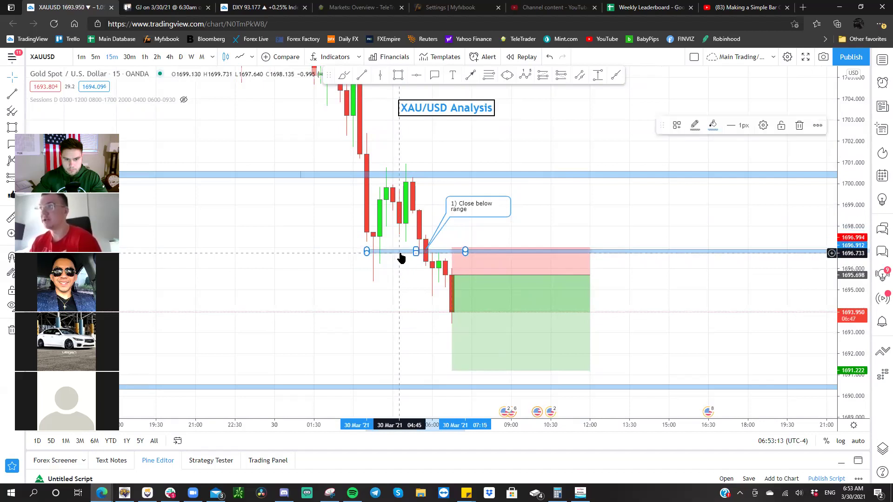
click(504, 232)
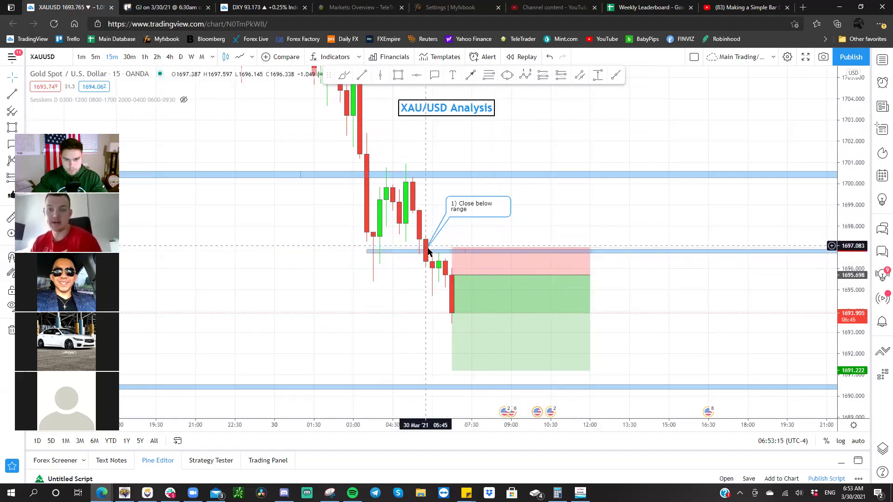
click(460, 204)
drag(460, 205, 447, 205)
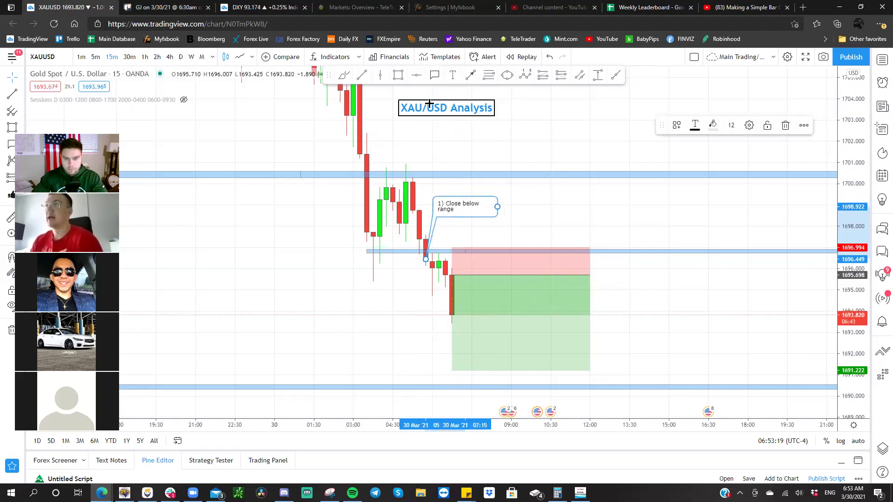
- Add a second callout at the retest candle reading '2) Retest on the 15min'
click(435, 75)
click(439, 255)
click(474, 232)
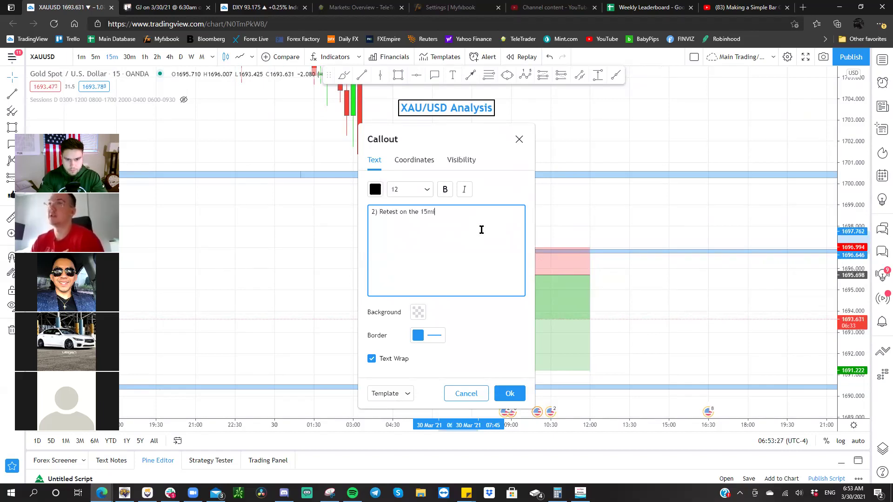
click(510, 394)
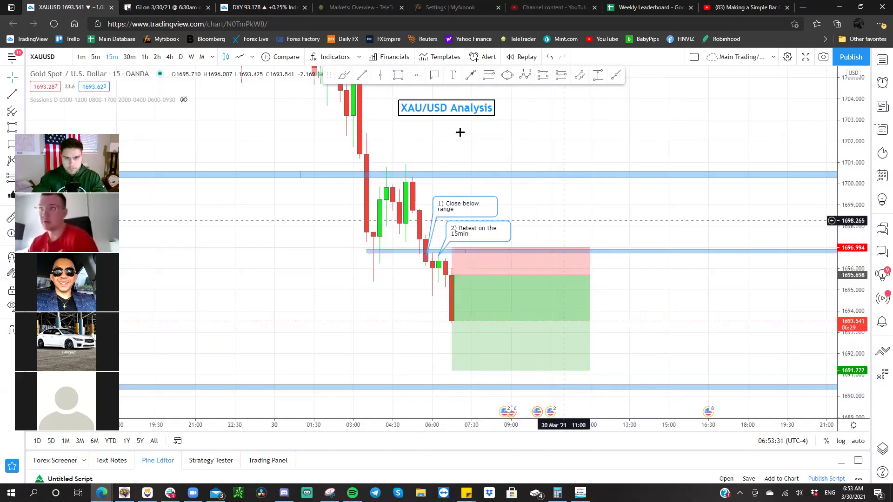
- Add a third callout on the 06:45 candle reading '3) Entry after strong 15min bearish close with a wick to fill'
click(434, 75)
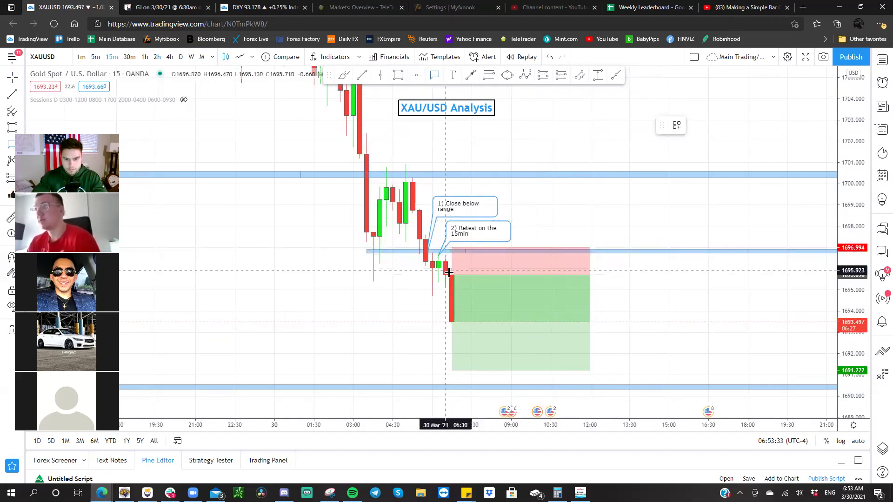
click(482, 262)
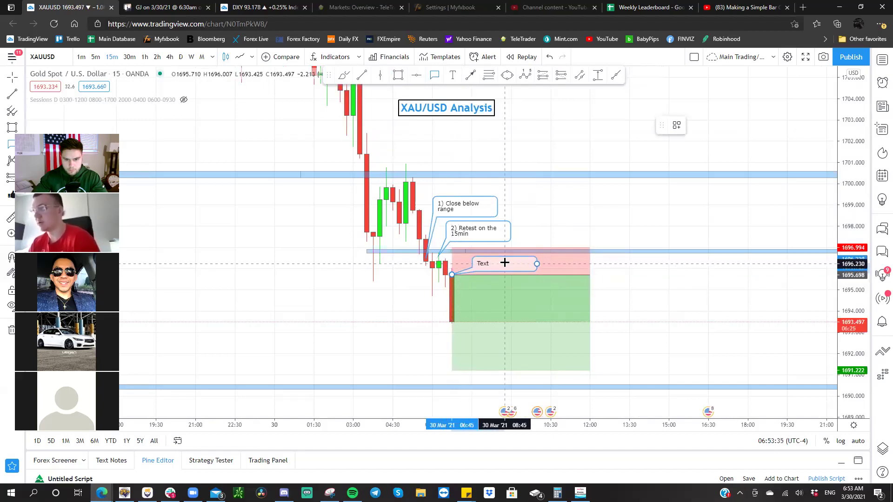
click(538, 262)
text(3 0)
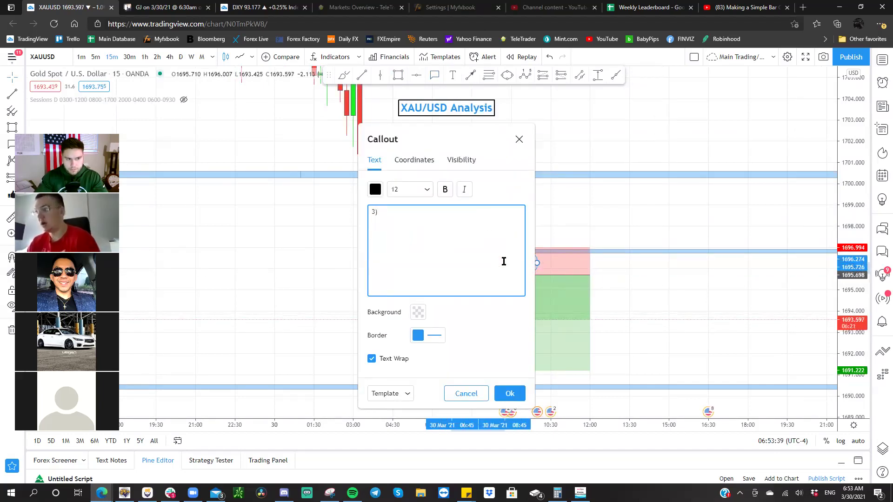
drag(464, 140, 281, 130)
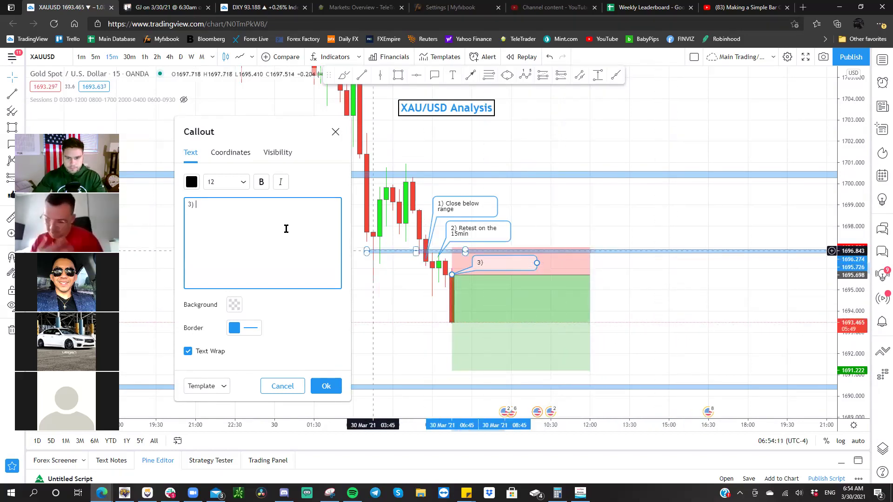
text(Entry ag)
key(BackSpace)
text(fter )
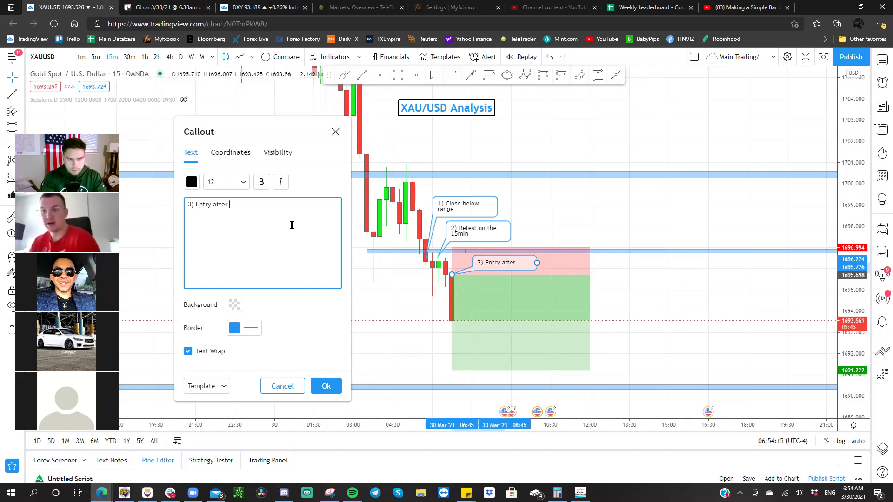
text(strong 15min bearish close with a wick to fill)
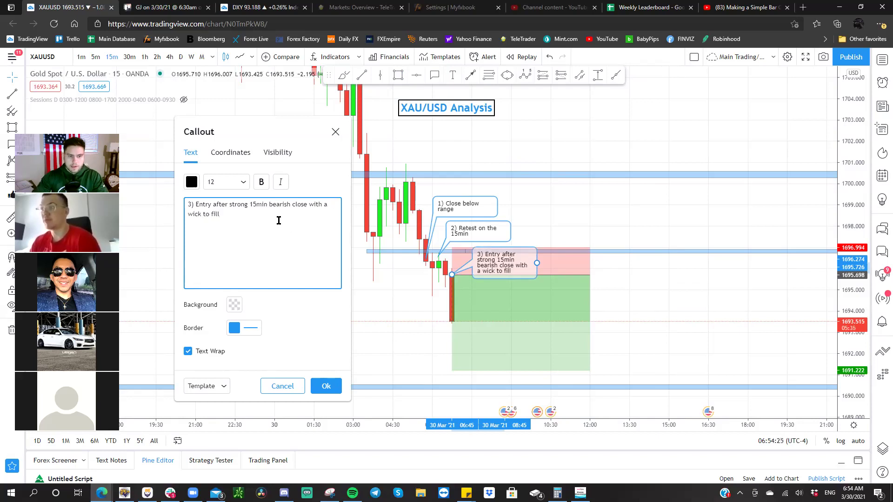
click(322, 387)
drag(536, 264, 534, 256)
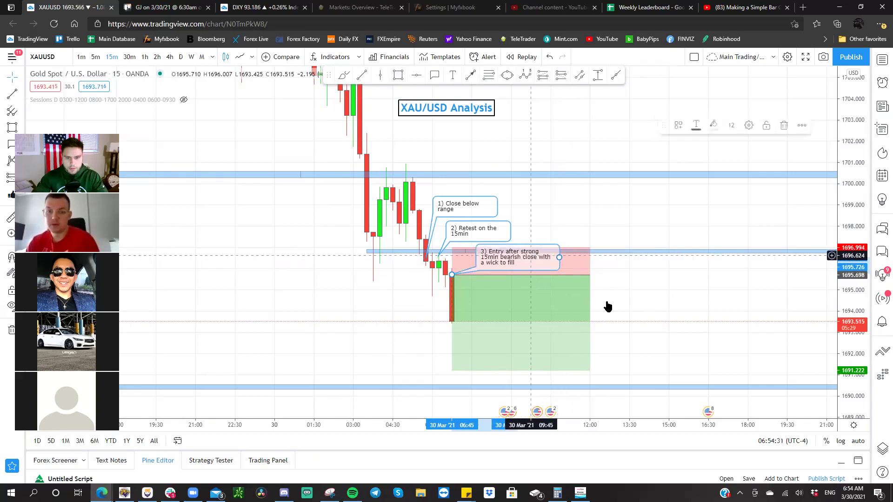
click(636, 317)
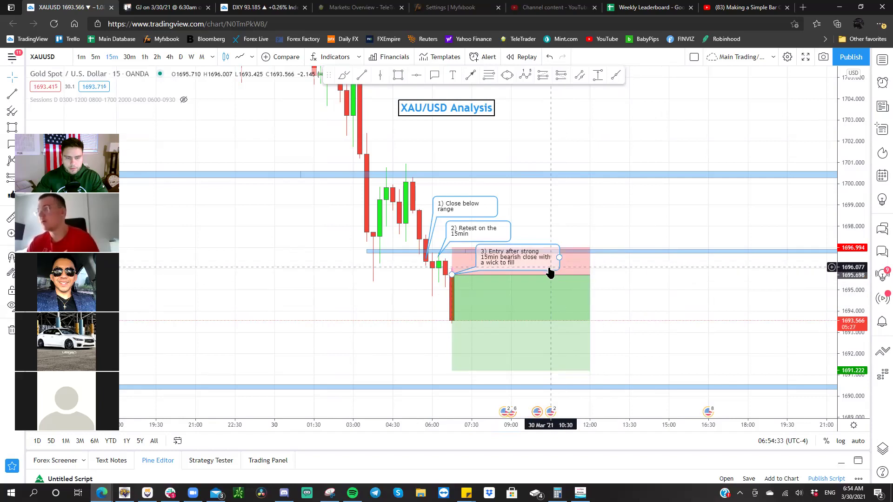
drag(610, 293, 604, 295)
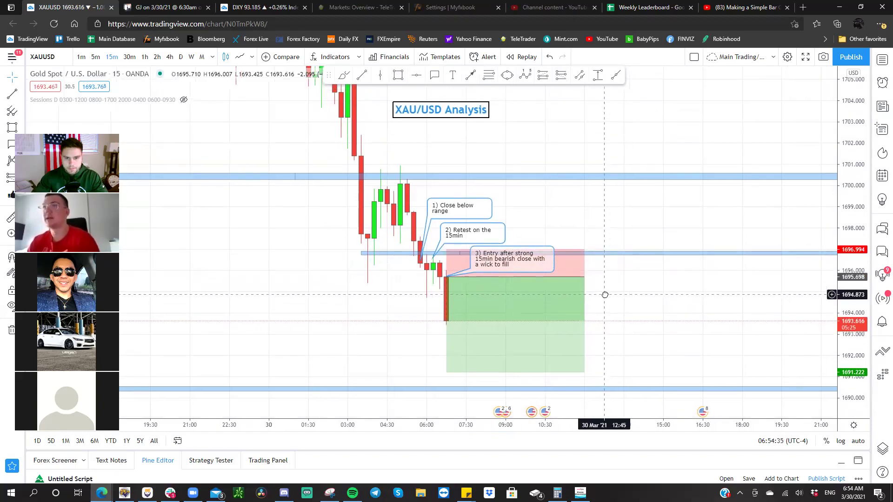
- Measure the price distance from the entry down to about -2.01
click(531, 279)
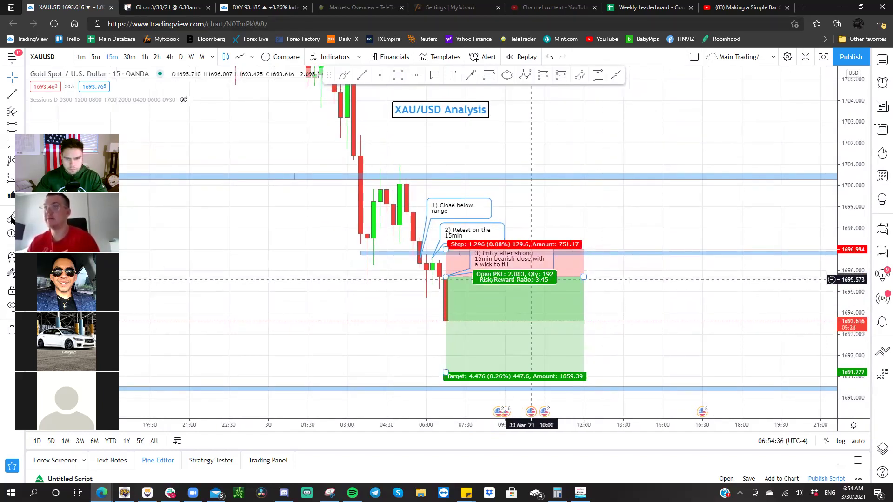
click(418, 274)
shift+click(420, 276)
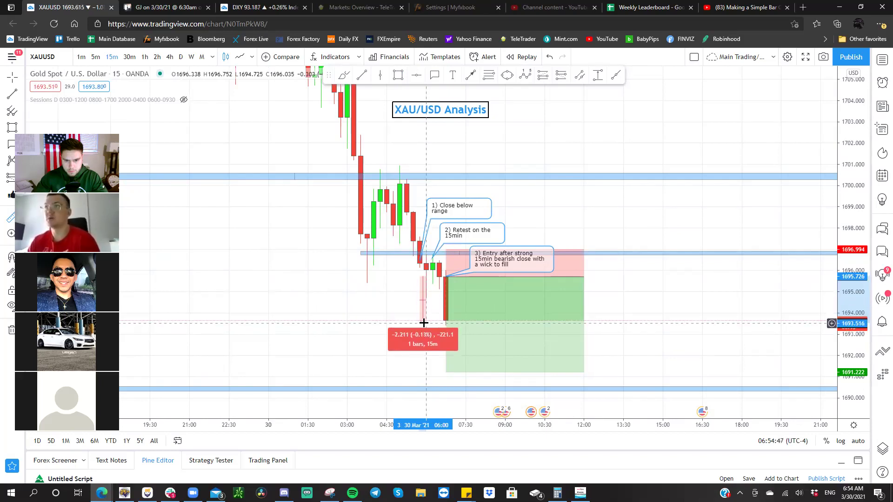
click(424, 319)
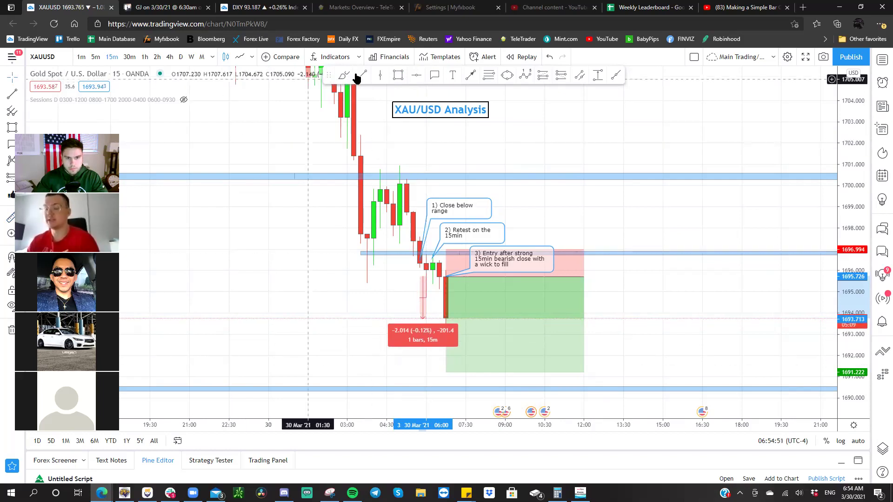
- Draw a short horizontal line at the entry candle's low near 1693.7
click(415, 319)
click(413, 319)
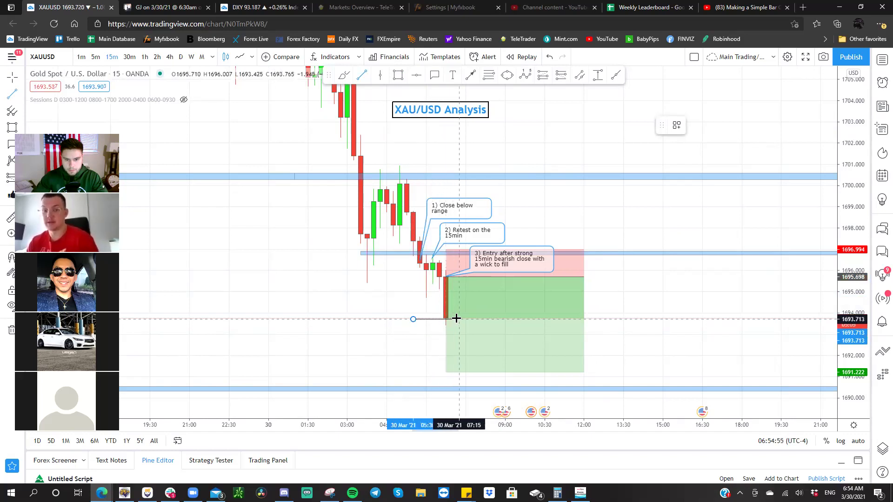
click(459, 319)
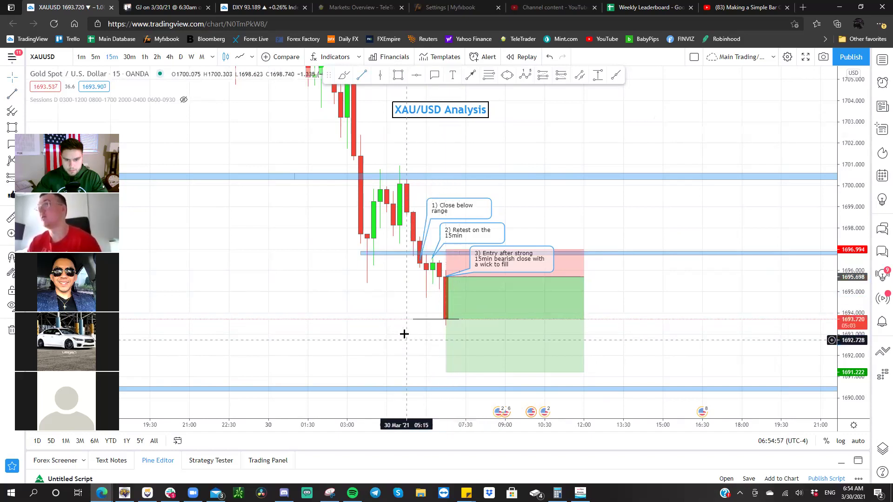
- Start a fourth callout beside the line with text '4) Secure'
click(446, 318)
click(504, 296)
text(4) Secure)
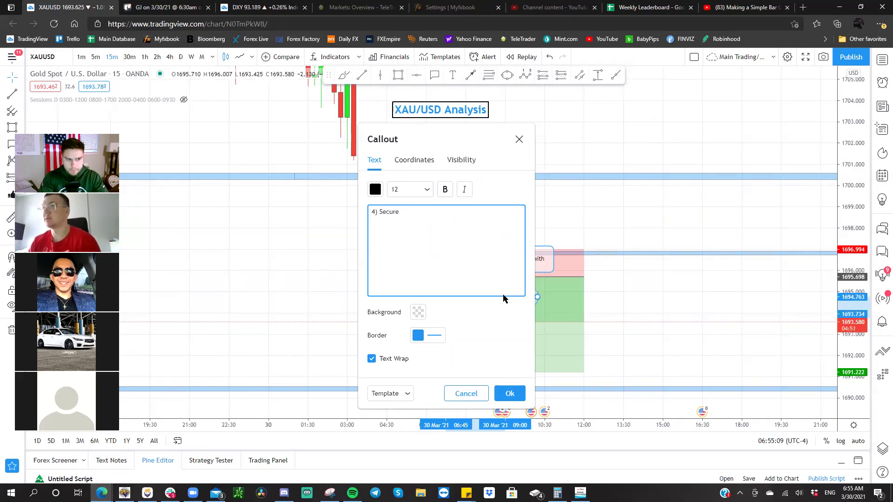
- Finish the fourth callout as '4) Secure 80% @ 20 Pips, SL @ BE' and confirm it
drag(411, 130, 231, 129)
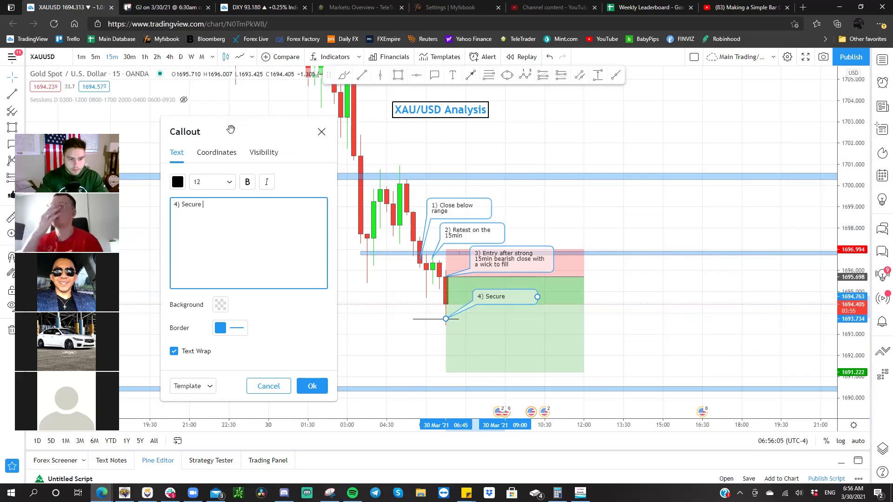
text(0% @ )
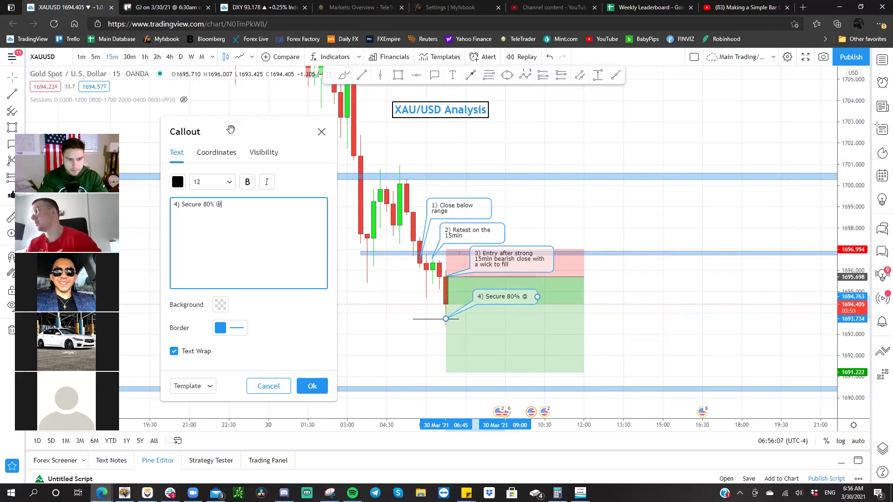
text(20 OP)
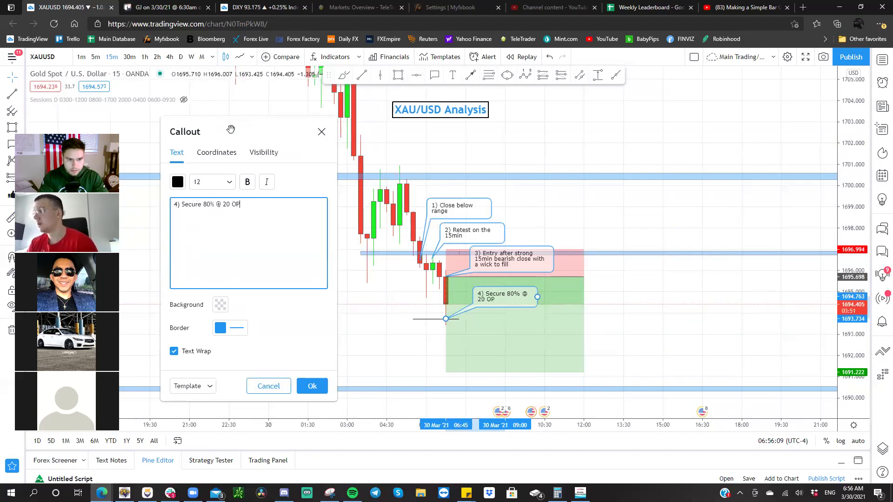
key(BackSpace)
key(BackSpace)
text(Pips)
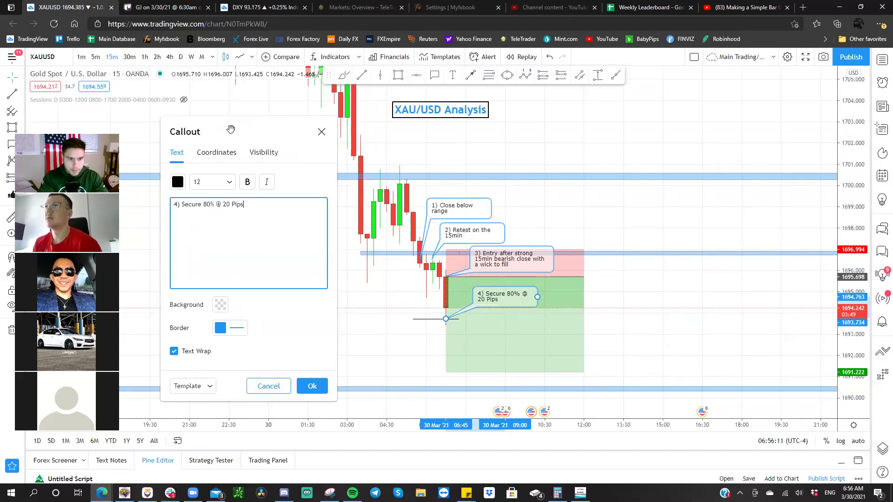
text(, SL @ BE)
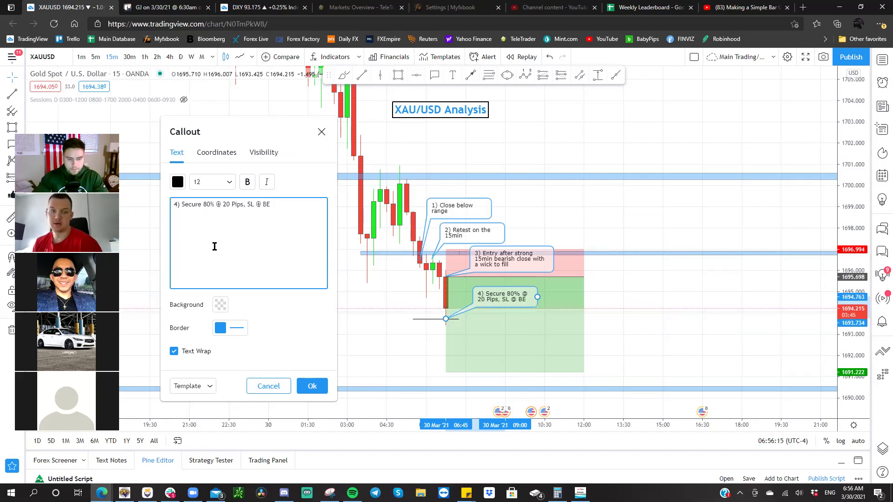
click(312, 386)
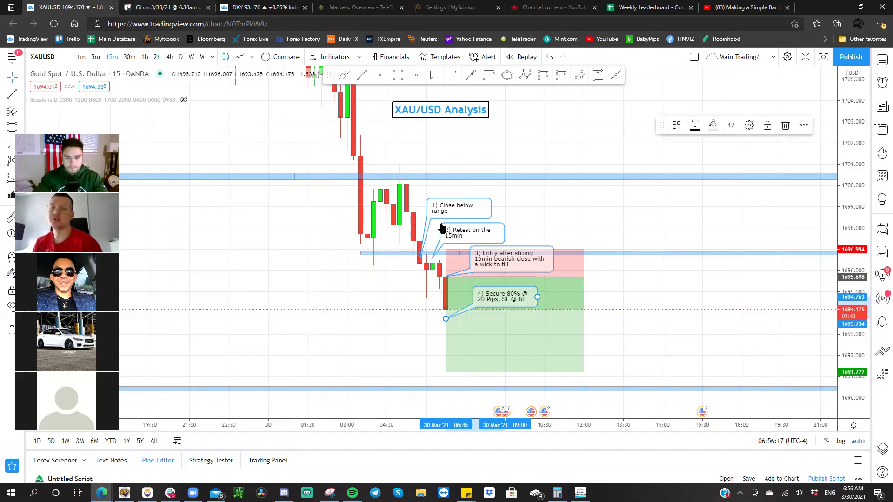
- Publish a snapshot of the annotated XAU/USD chart and open its image in a new tab
click(621, 305)
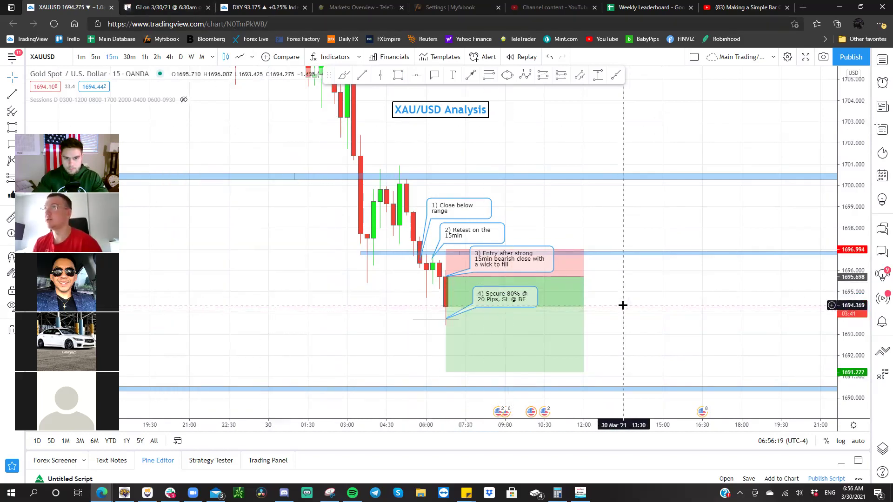
click(824, 57)
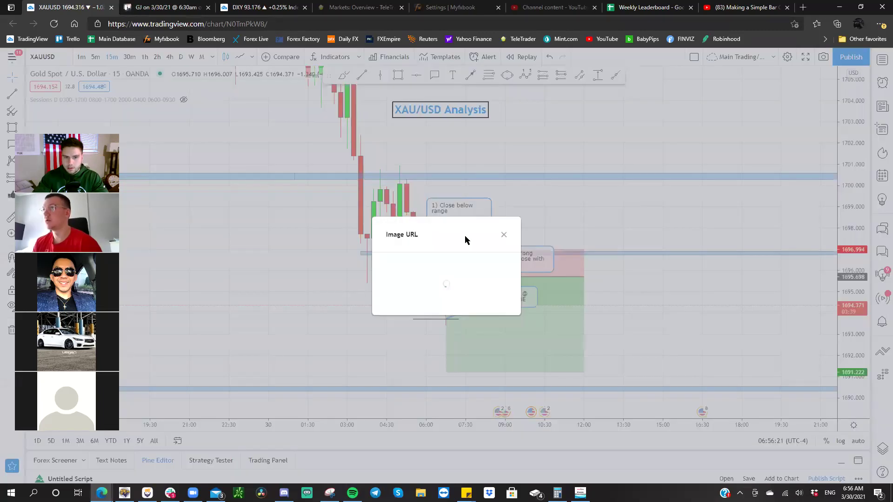
click(397, 281)
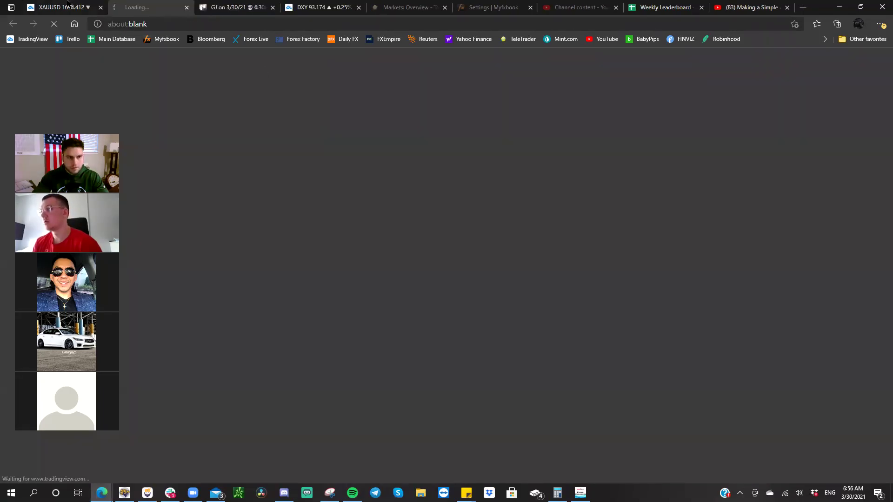
key(ctrl+shift+Tab)
click(503, 231)
- Publish a second XAU/USD chart snapshot with Alt+S and open its image
click(640, 256)
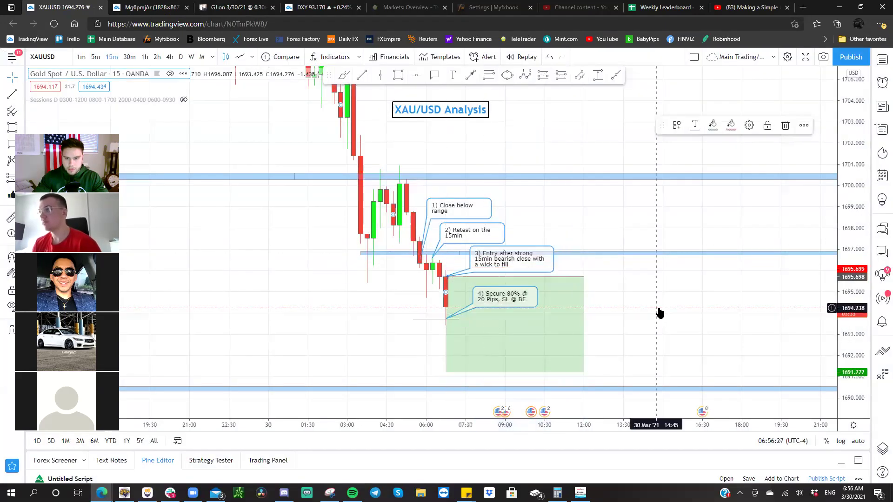
key(alt+s)
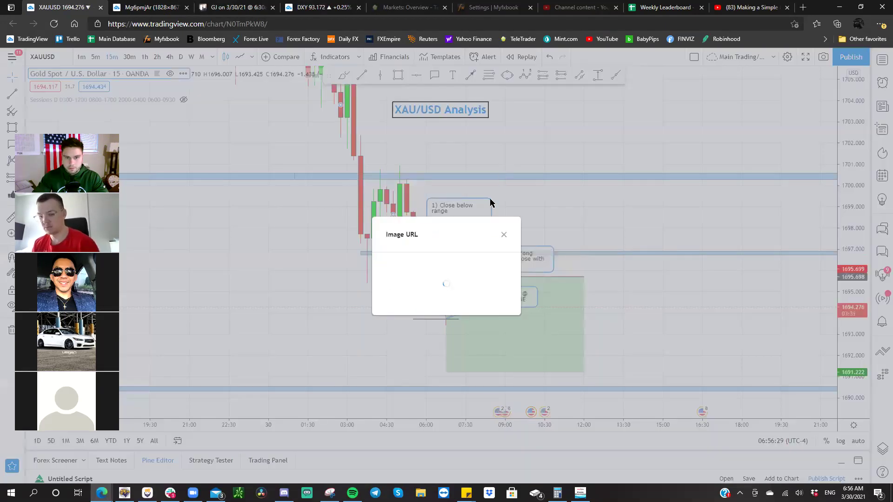
click(421, 299)
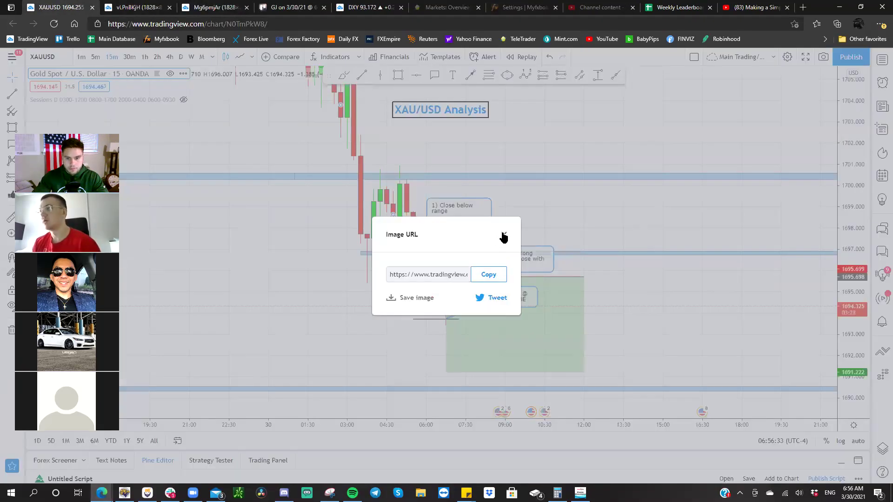
click(503, 235)
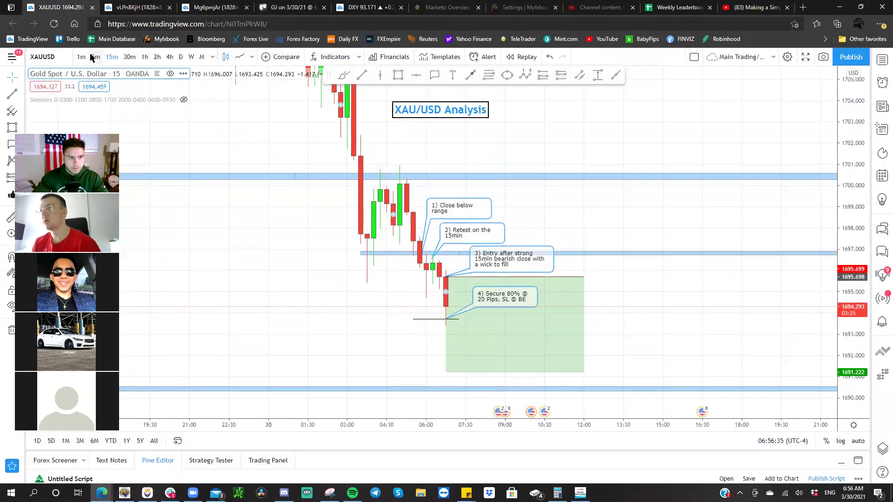
- Glance at the GBP/JPY Analysis chart on 30-minute candles, then bring back the XAU/USD chart
key(space)
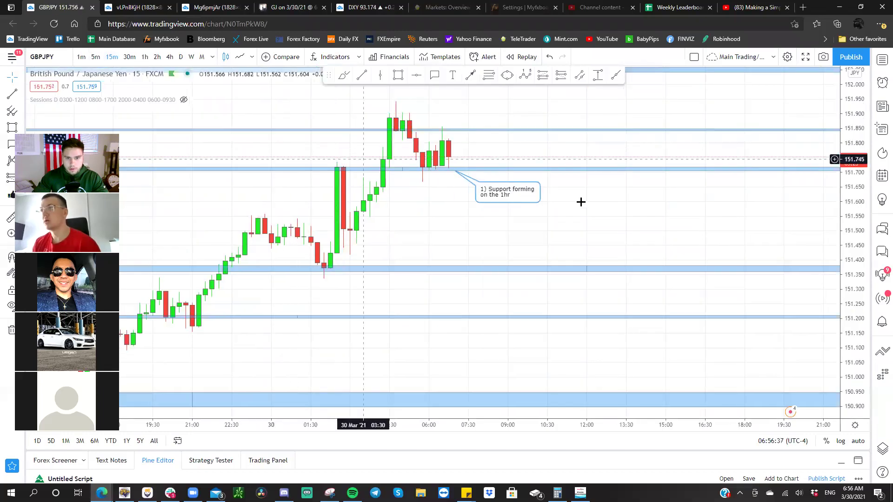
mouse_move(526, 196)
mouse_down()
mouse_move(673, 225)
mouse_move(683, 301)
mouse_up()
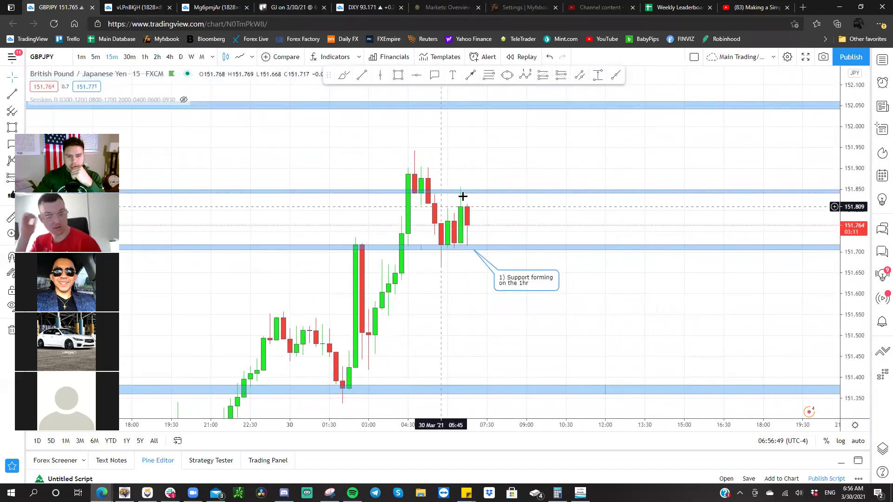
click(129, 56)
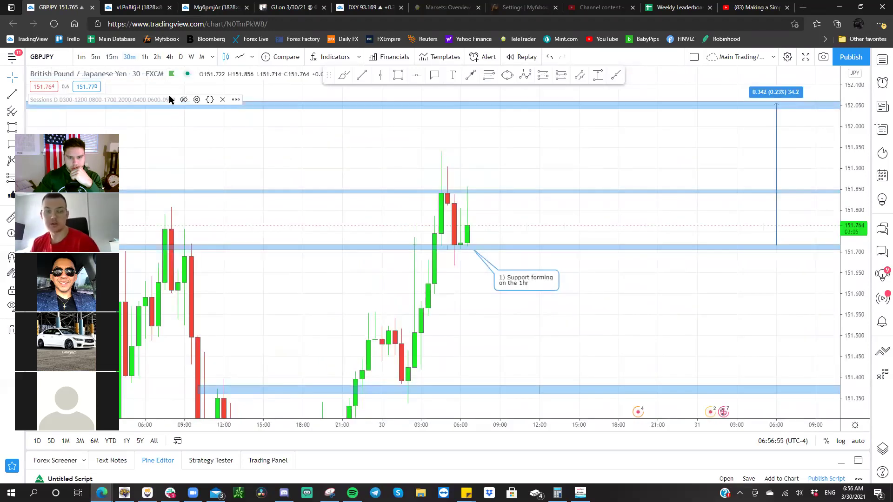
drag(314, 155, 294, 216)
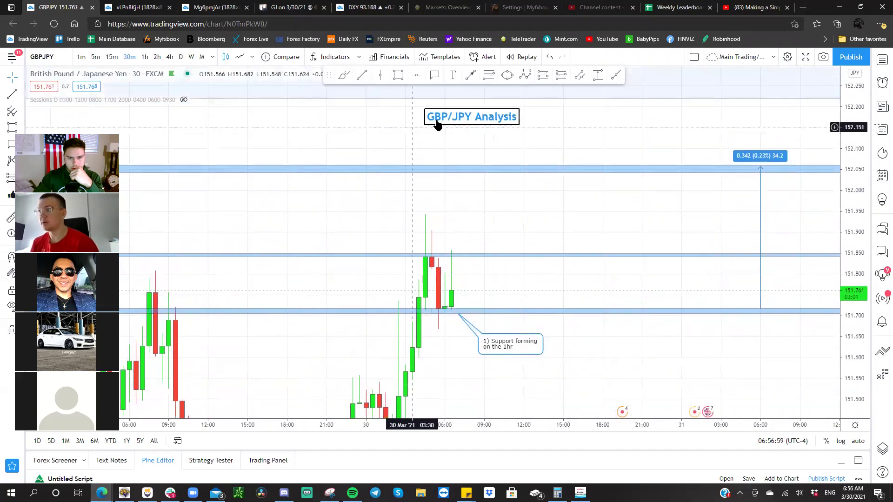
drag(414, 147, 393, 165)
drag(393, 215, 426, 179)
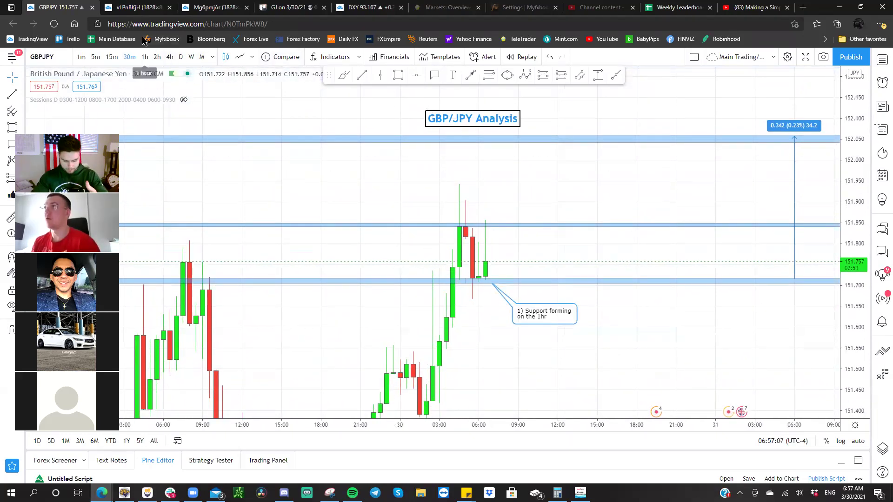
key(space)
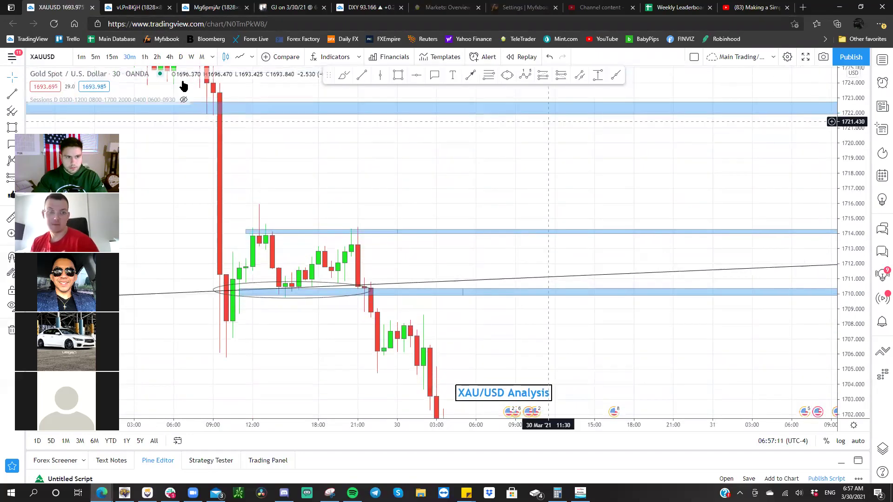
- Show XAU/USD on 4-hour candles, panned around the 1722 and 1710 levels
click(169, 56)
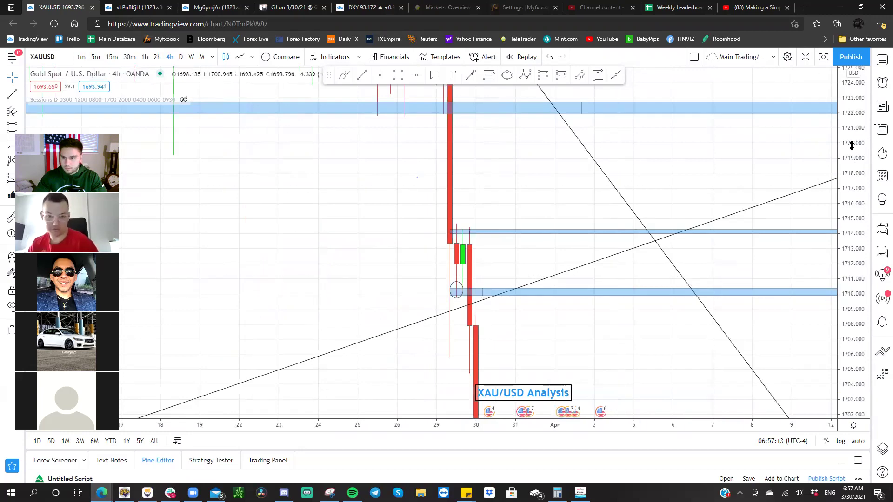
drag(640, 291, 635, 168)
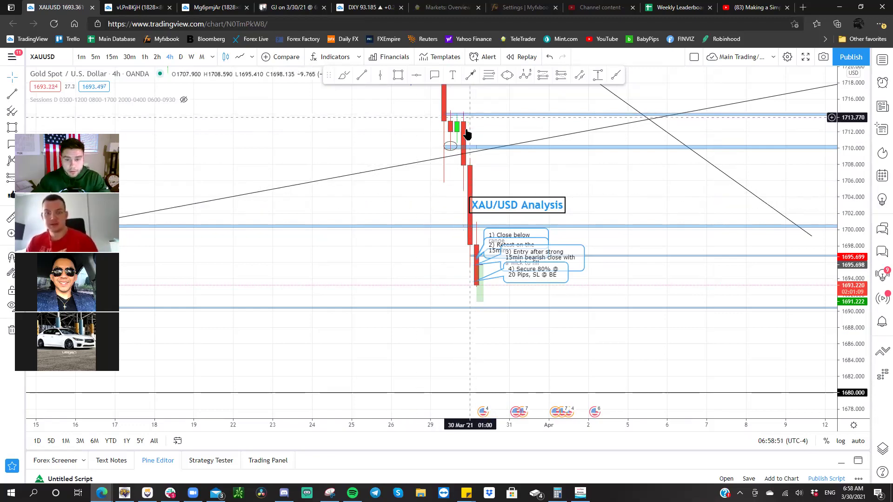
drag(505, 181, 521, 253)
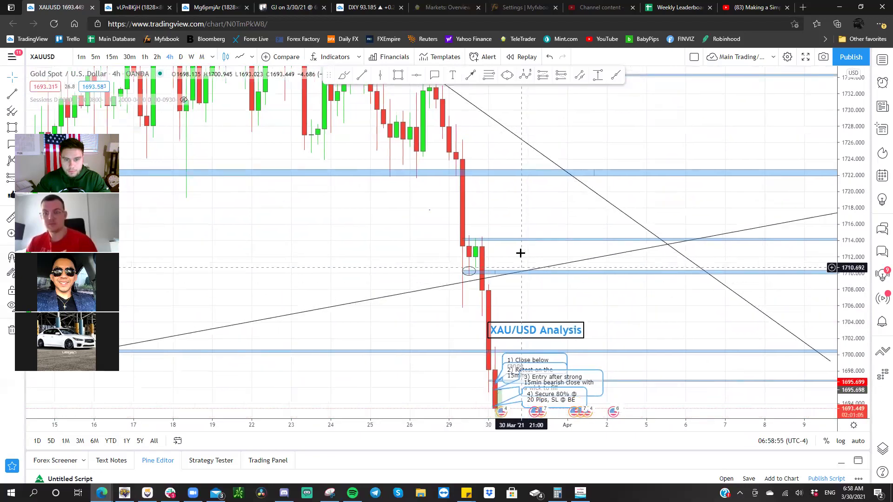
click(486, 173)
click(486, 178)
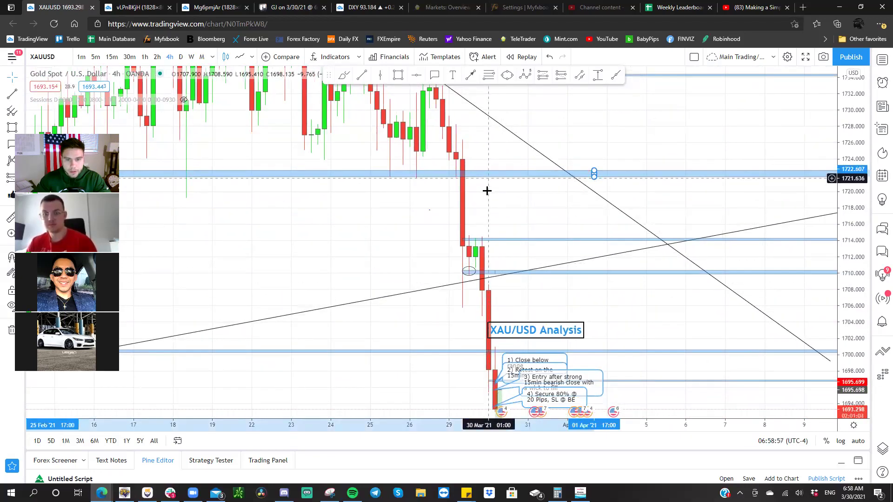
drag(486, 189, 492, 160)
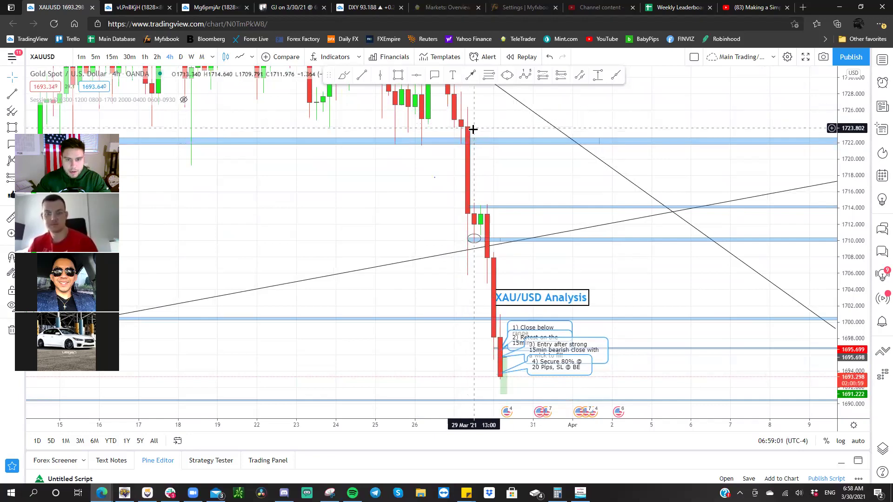
drag(496, 189, 461, 141)
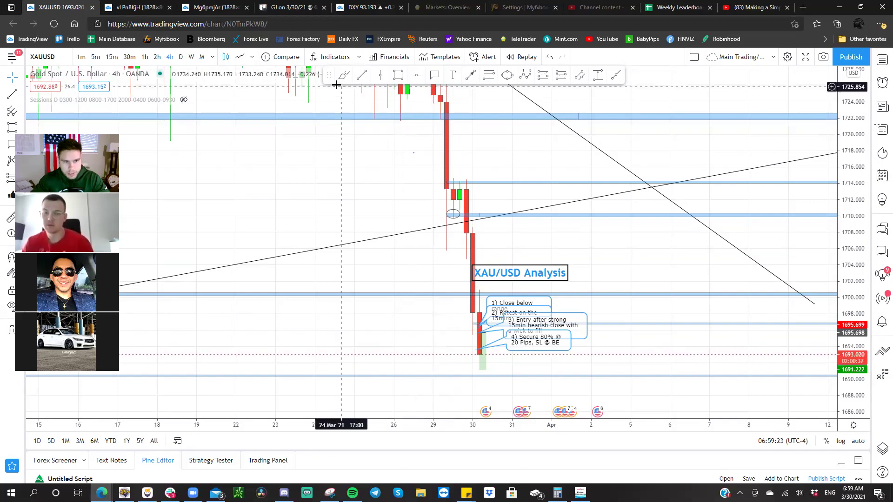
- Inspect the XAU/USD setup and notes on 1-hour candles with an enlarged price scale
click(146, 56)
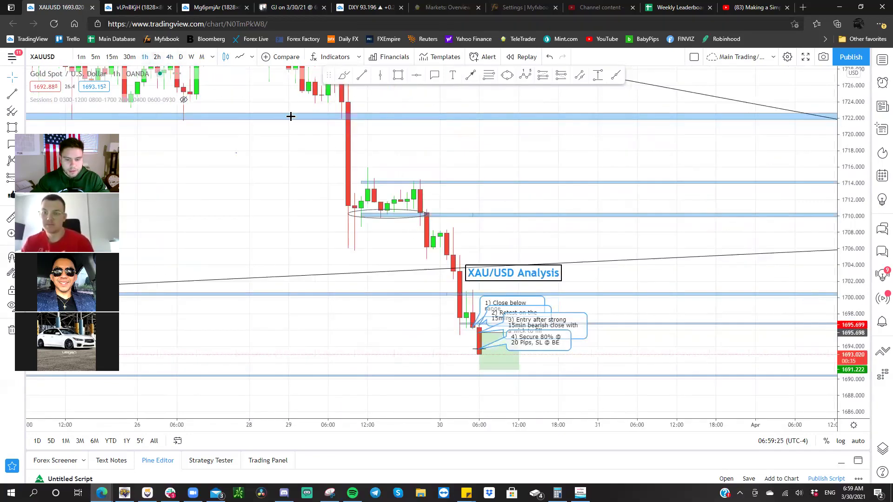
drag(861, 282, 807, 112)
scroll(806, 126, down, 2)
scroll(656, 151, right, 5)
scroll(698, 156, left, 3)
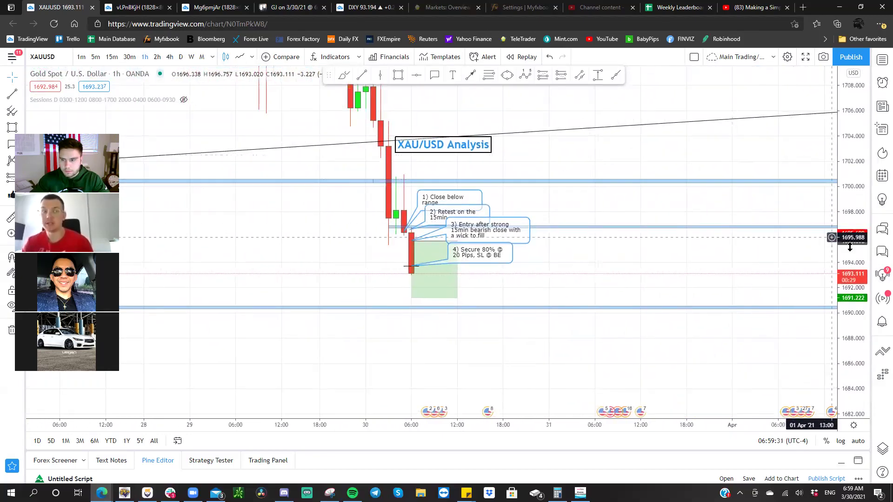
scroll(660, 117, up, 1)
scroll(733, 138, left, 3)
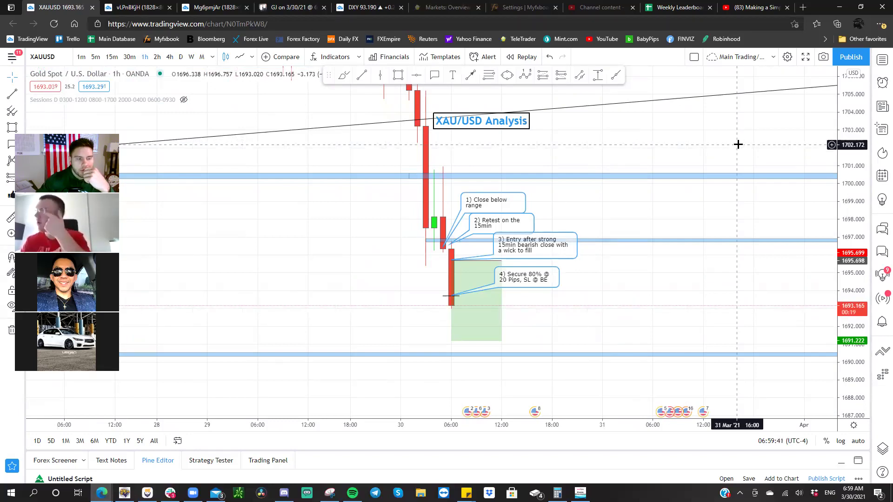
drag(715, 138, 712, 220)
- Return to 4-hour candles framing the analysis label and trade notes 3) and 4), then open a new tab
click(169, 57)
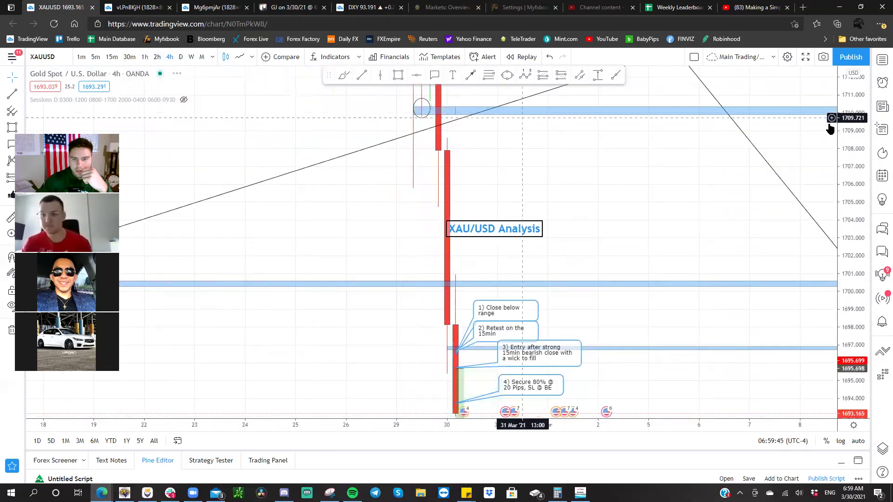
drag(851, 205, 767, 256)
click(433, 208)
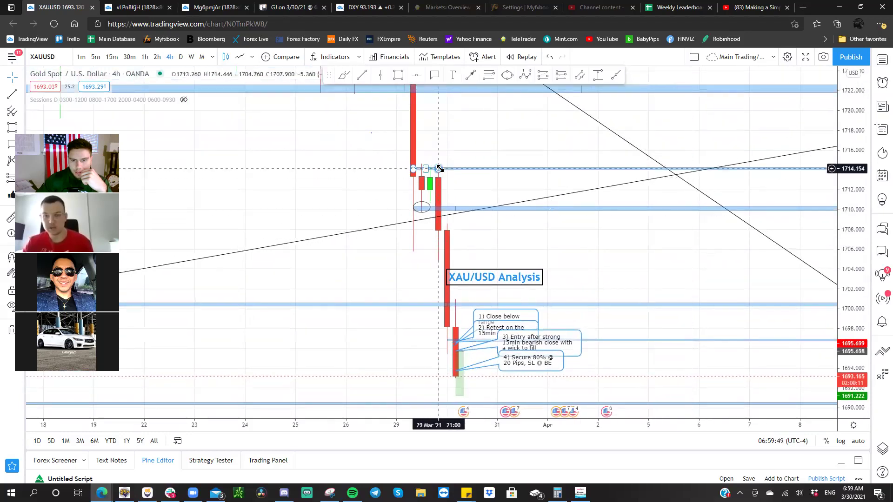
click(445, 230)
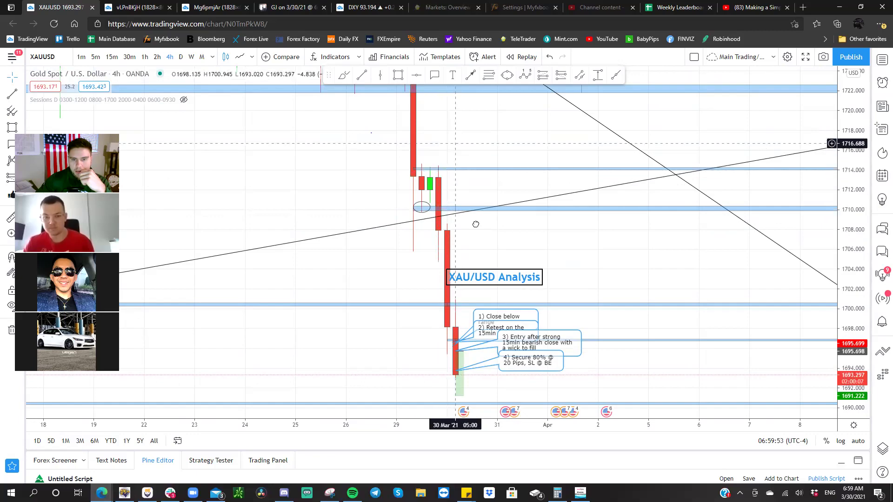
drag(451, 138, 471, 256)
drag(427, 178, 440, 204)
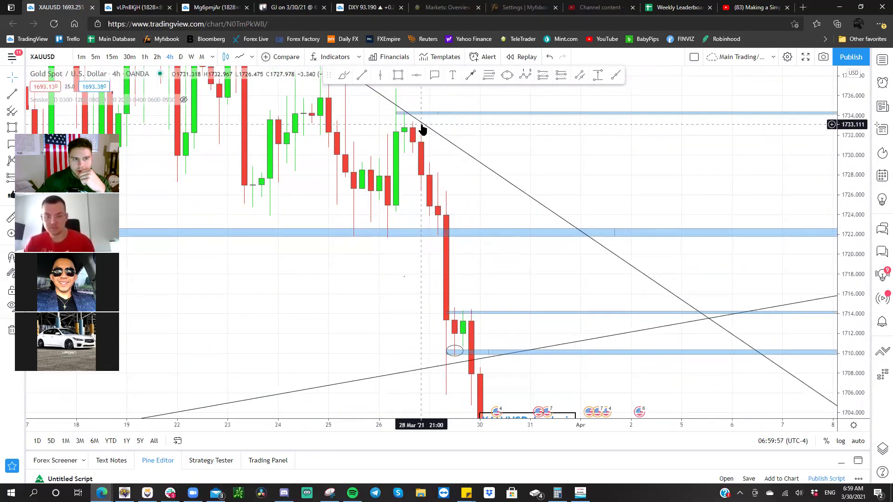
drag(461, 226, 442, 155)
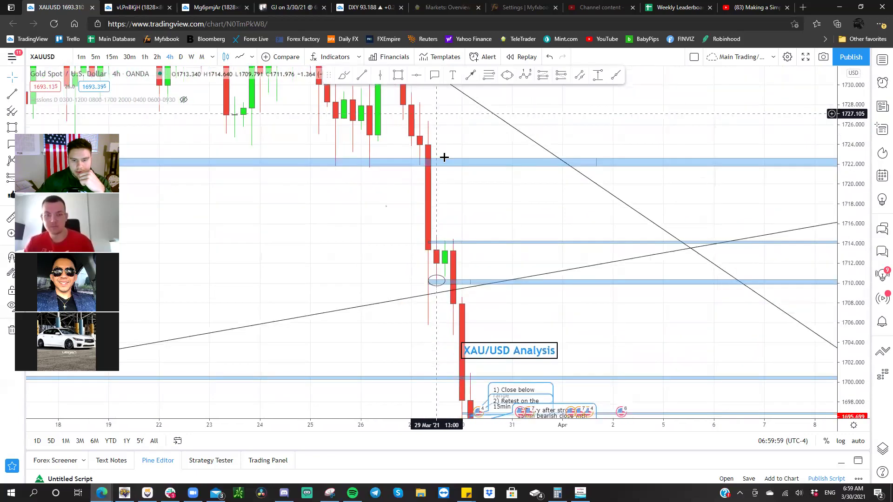
drag(481, 239, 466, 159)
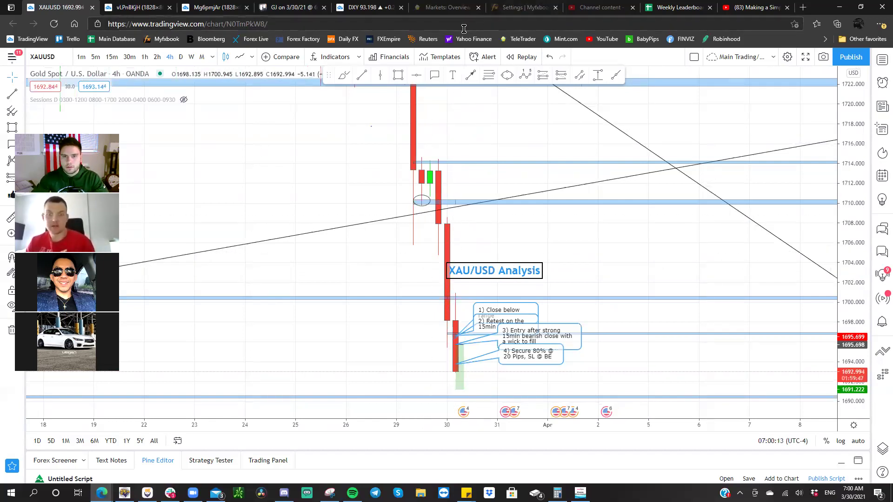
click(803, 7)
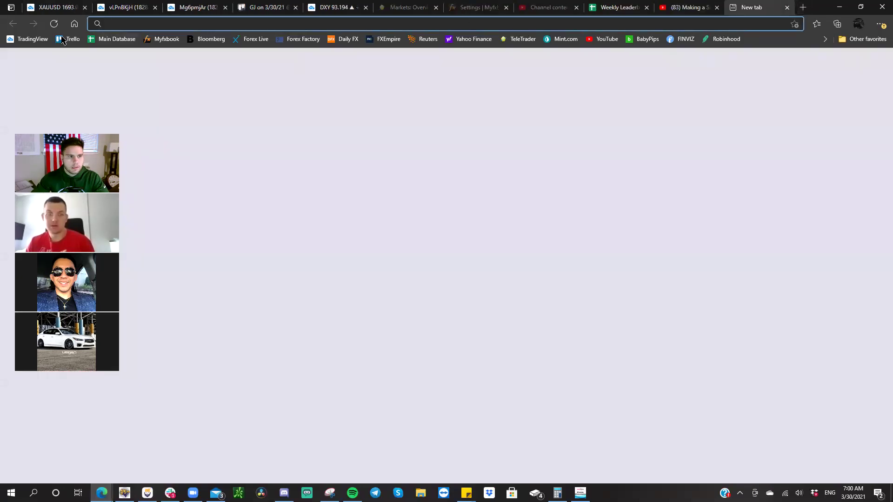
- Open the SFX Trading Group Co-Op Journal board in Trello and scroll to the Mar 29 – Apr 02 list
click(74, 39)
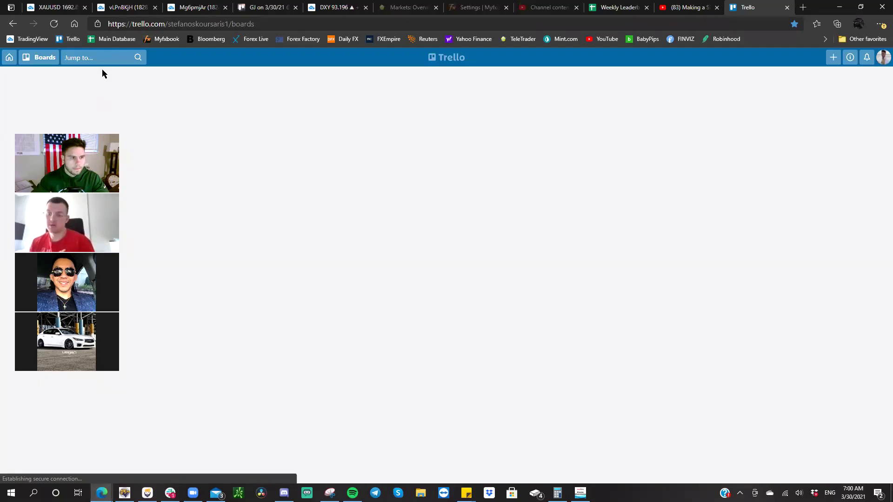
key(ctrl+1)
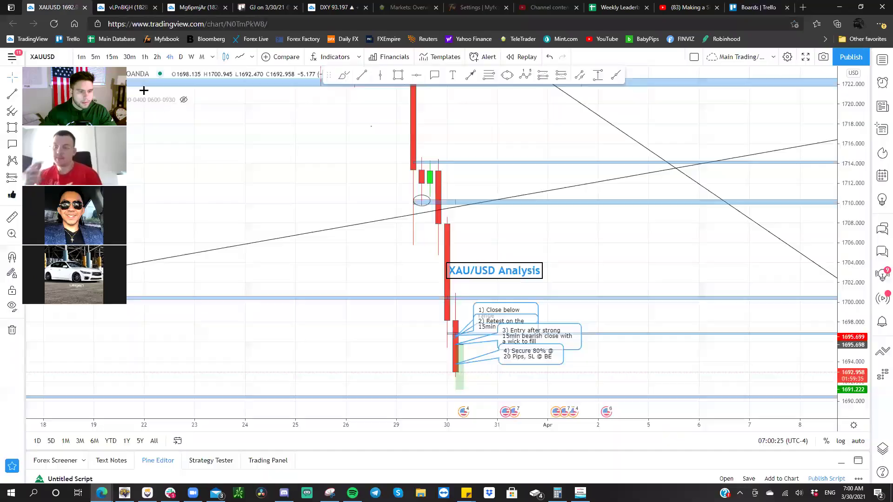
click(733, 10)
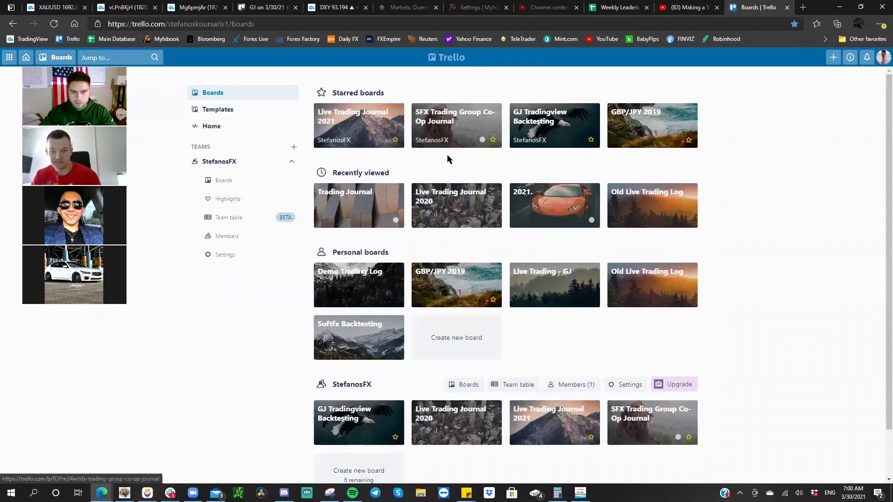
click(448, 133)
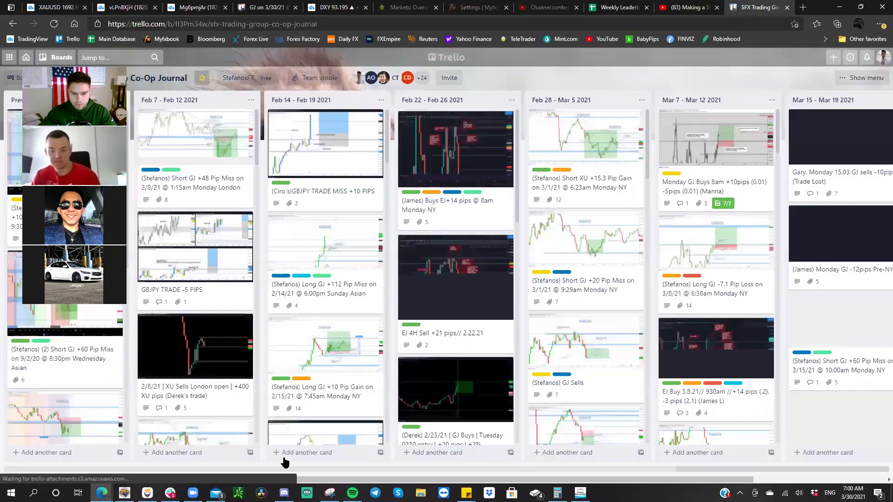
scroll(284, 463, right, 10)
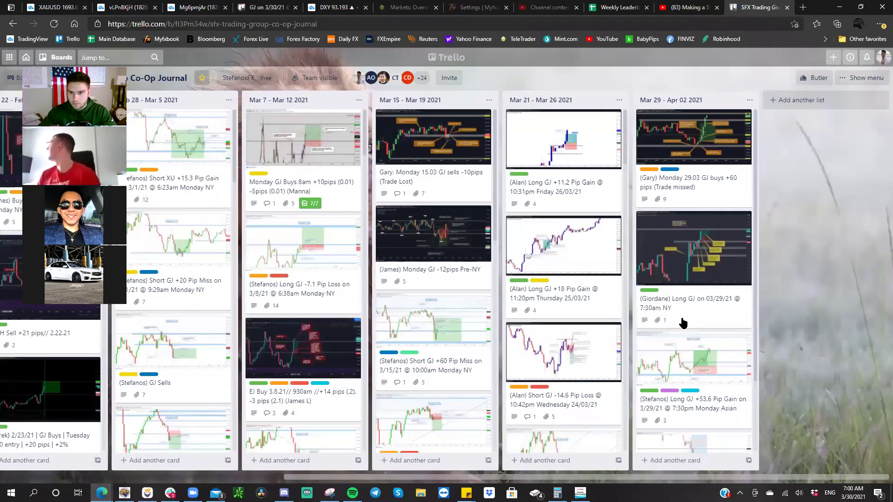
scroll(684, 321, down, 2)
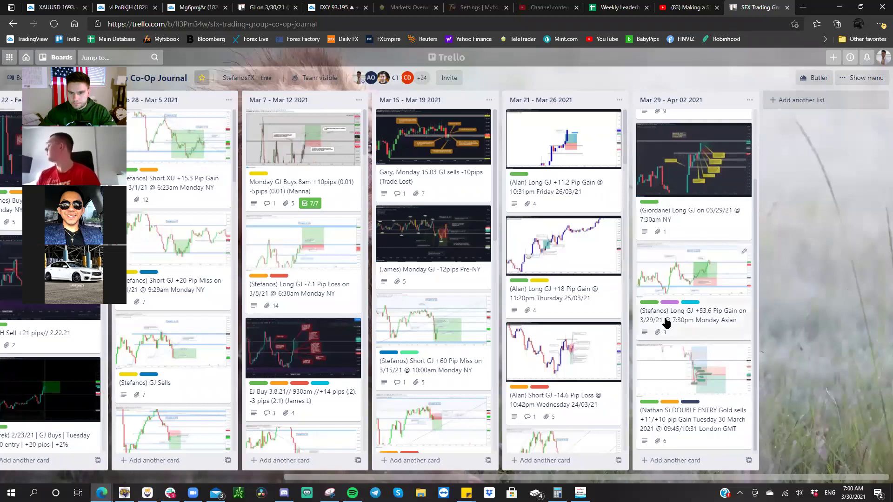
scroll(576, 235, down, 8)
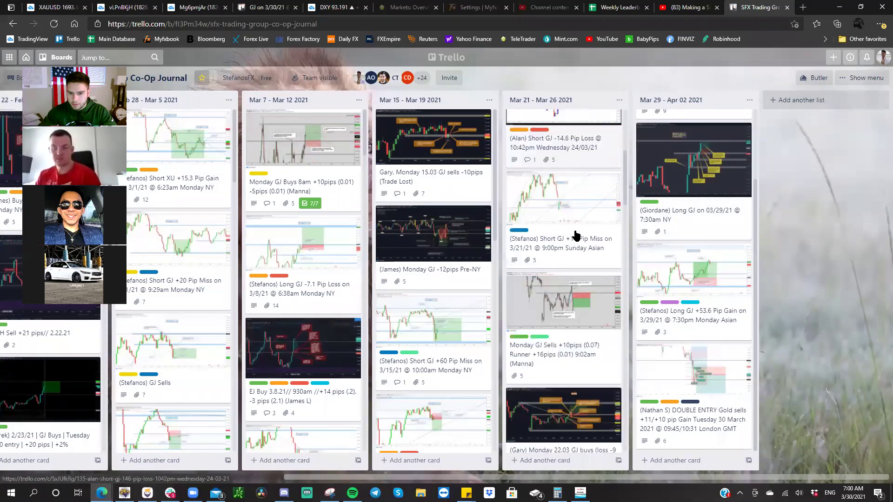
scroll(576, 235, down, 8)
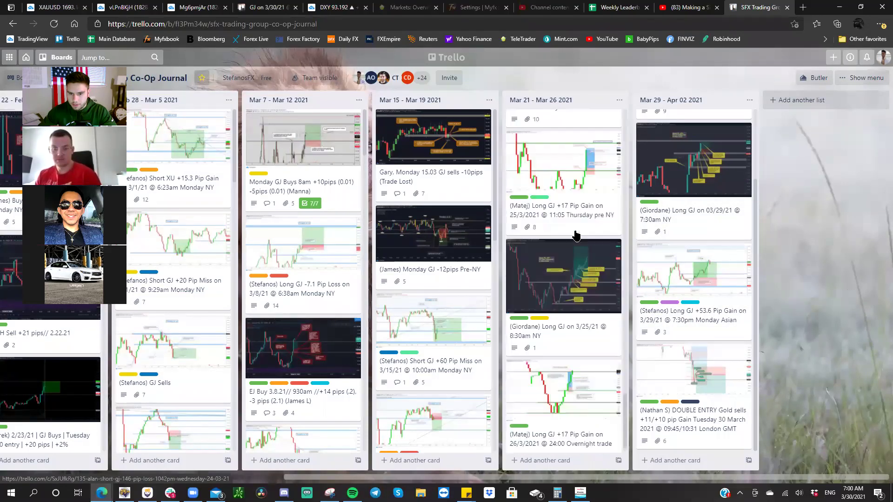
scroll(576, 235, up, 10)
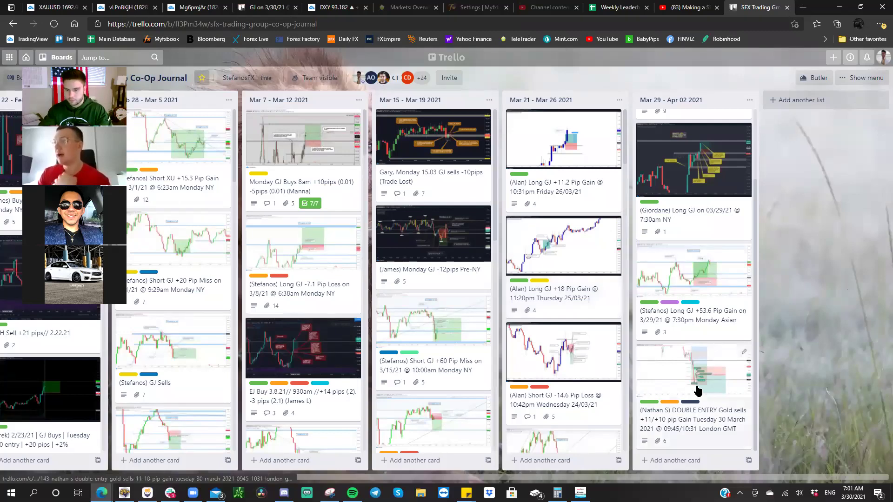
- Open the DOUBLE ENTRY Gold sells card, then switch back to the TradingView tab
click(670, 363)
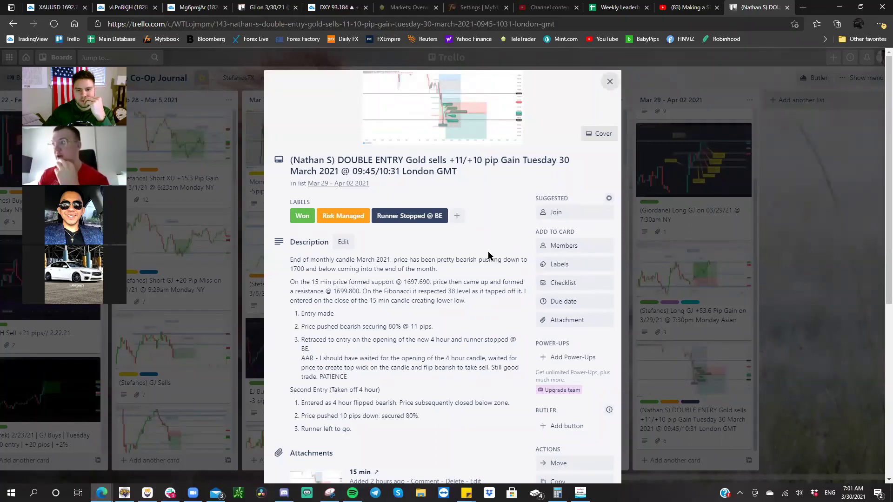
click(56, 7)
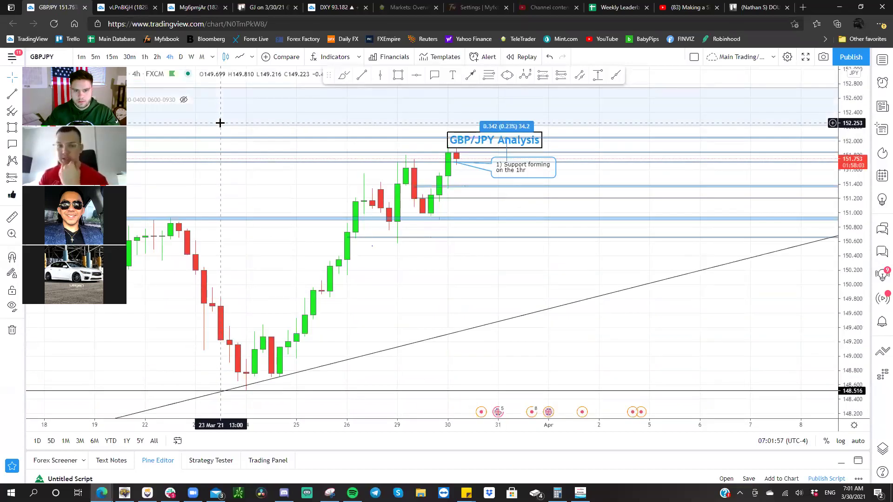
- Reset the 30-minute GBP/JPY chart and frame it on the support note and GBP/JPY Analysis title
click(129, 56)
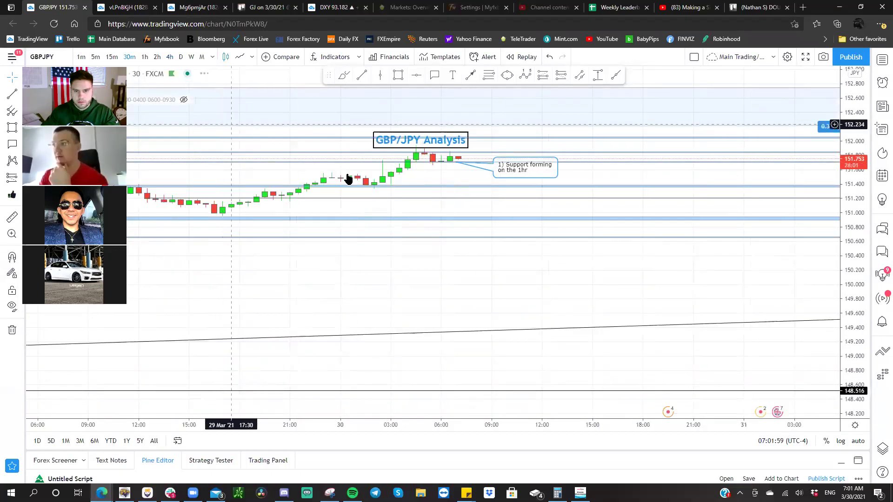
right_click(432, 252)
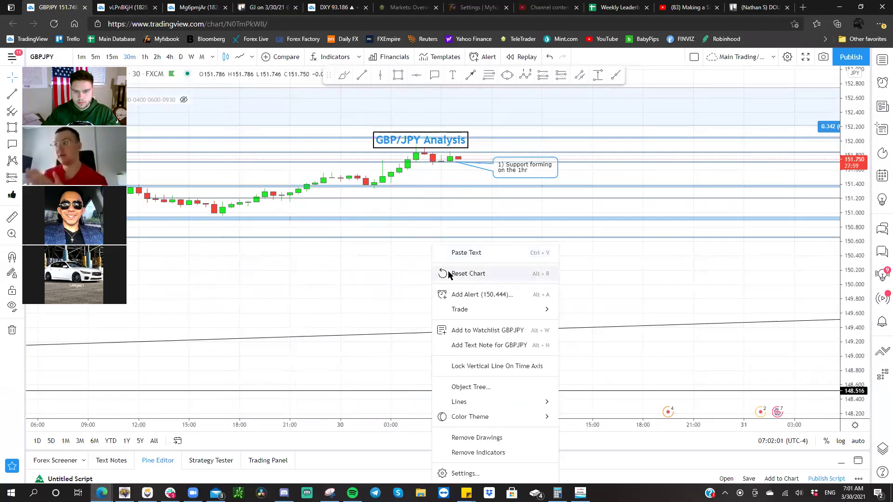
click(450, 274)
drag(702, 251, 320, 302)
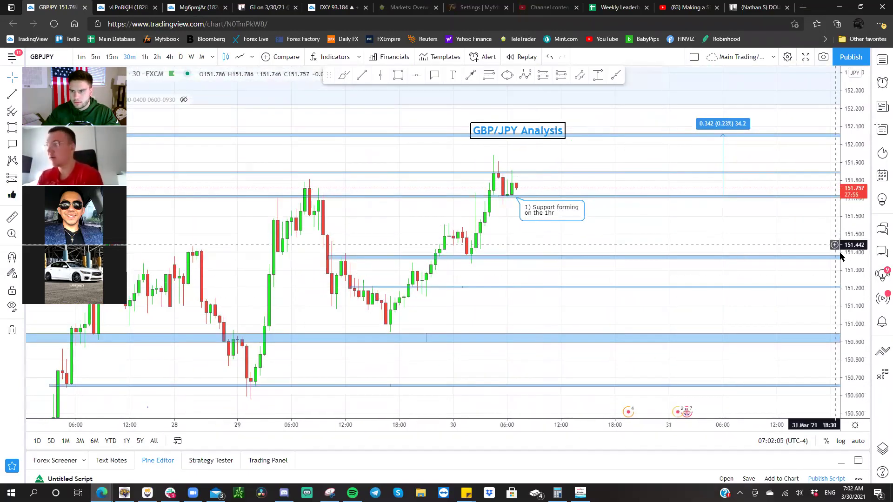
drag(814, 187, 670, 191)
scroll(670, 190, up, 2)
drag(660, 245, 701, 301)
drag(848, 215, 741, 285)
scroll(427, 126, up, 1)
drag(427, 117, 452, 115)
- Check the support zone on 15-minute candles, return to 30-minute, then go back to the Trello card
click(112, 56)
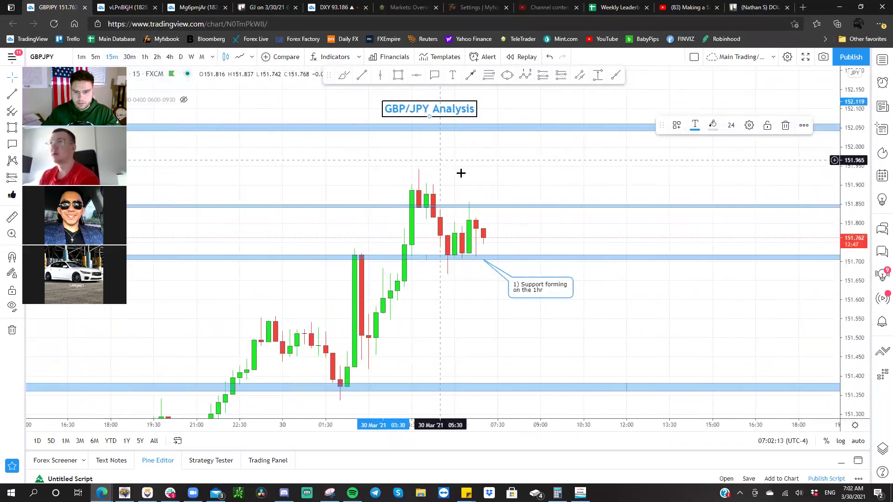
drag(451, 114, 485, 113)
drag(491, 158, 472, 193)
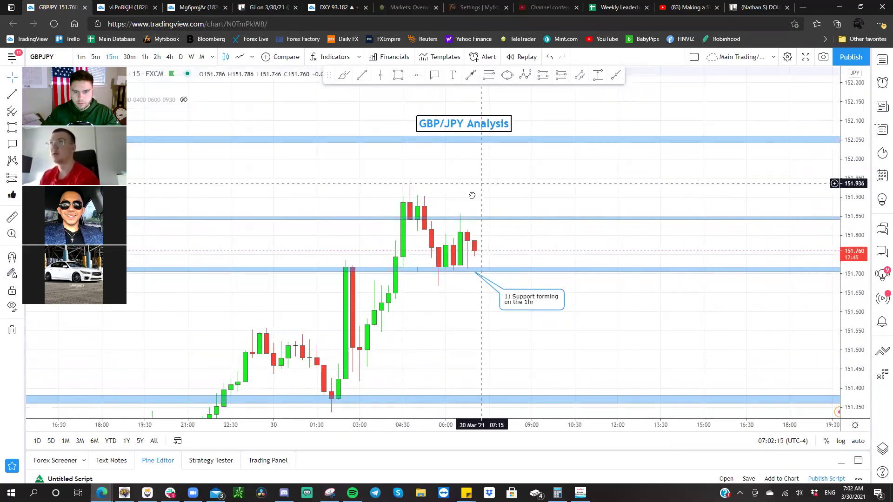
drag(852, 205, 853, 186)
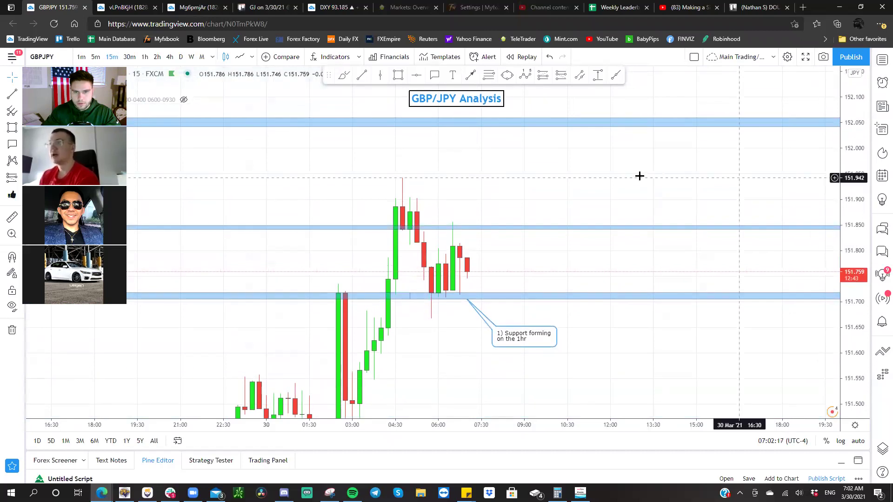
drag(626, 179, 620, 186)
drag(481, 168, 482, 156)
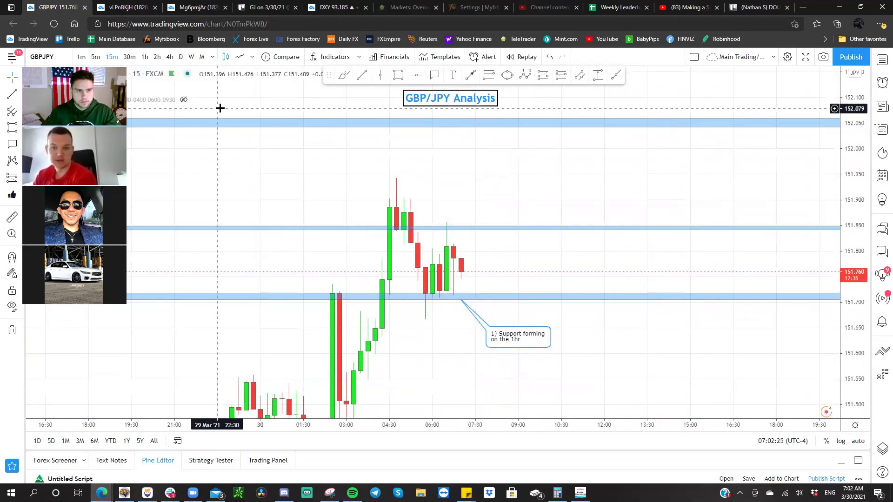
click(130, 57)
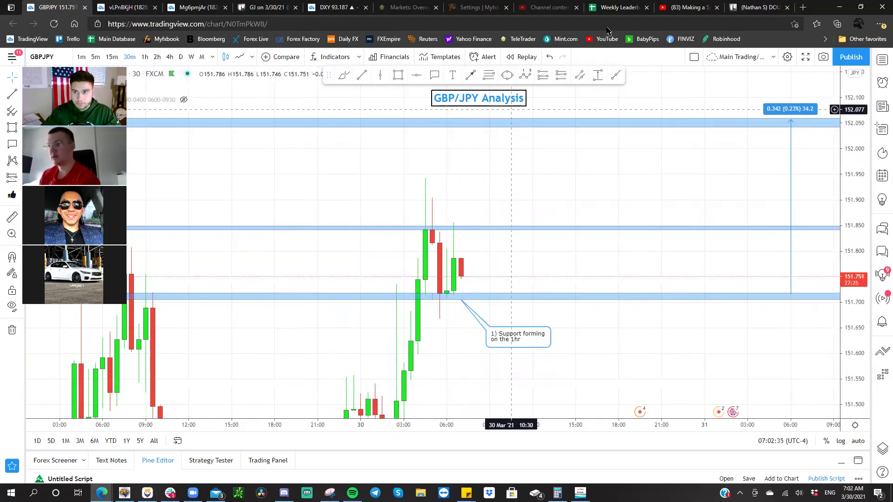
click(743, 8)
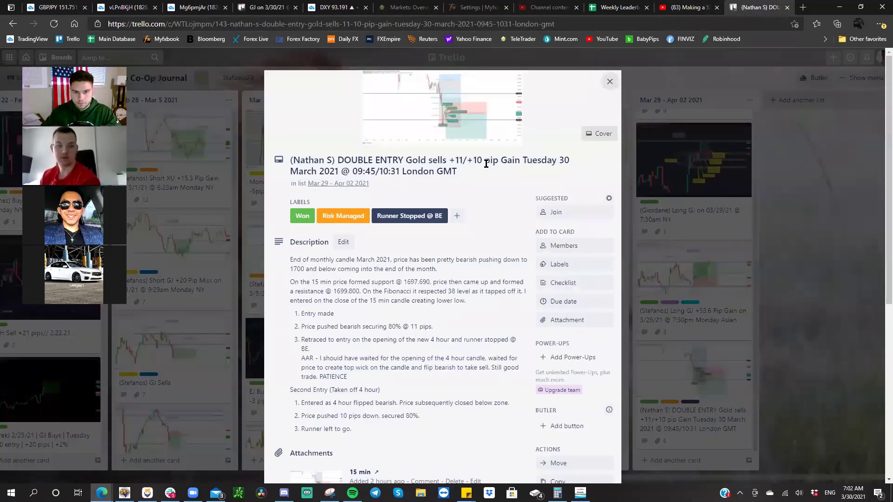
- View the card's attachments full-screen, paging from 4 hour second entry back to 15 min 1st&2nd trade
scroll(460, 186, down, 3)
scroll(457, 190, down, 3)
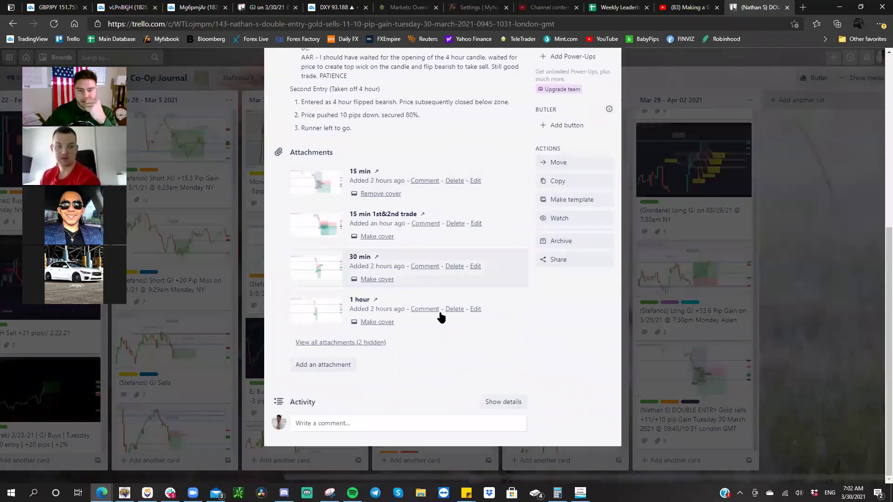
click(361, 343)
click(330, 400)
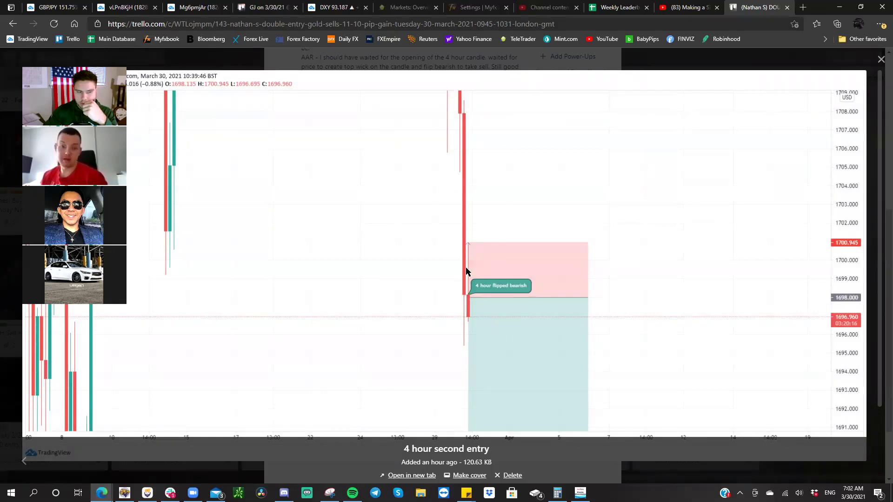
key(Left)
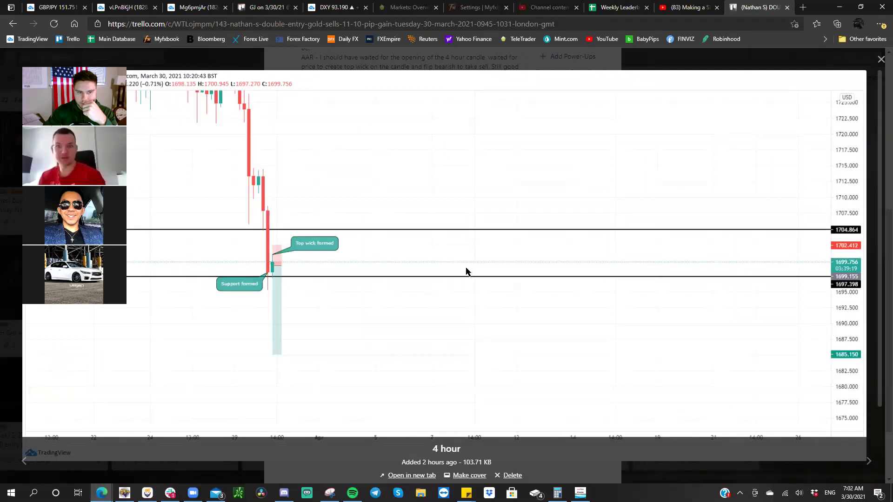
key(Left)
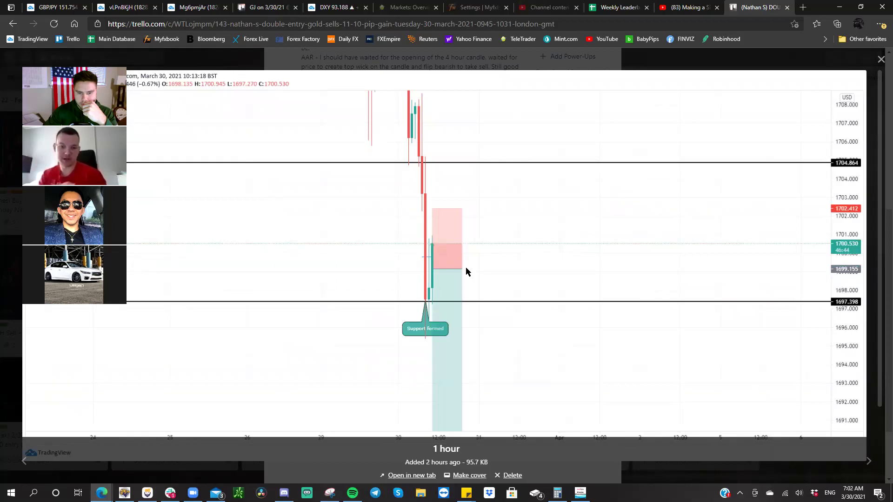
key(Left)
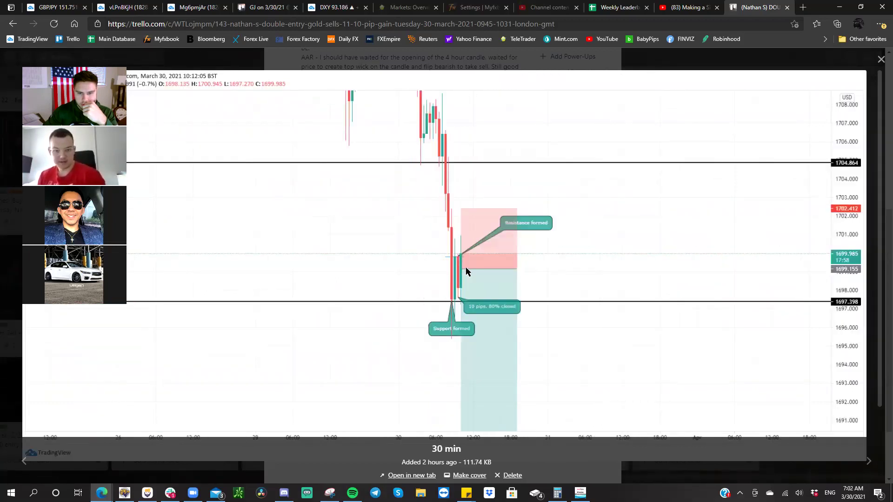
key(Left)
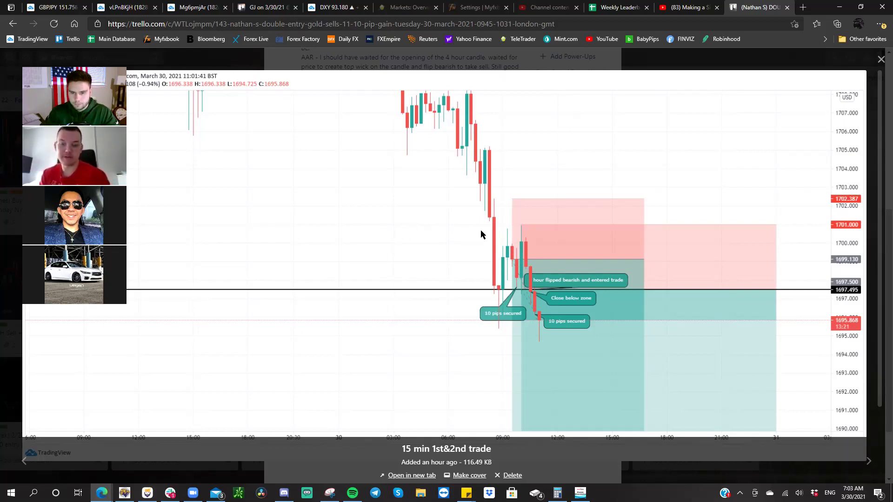
- Advance the attachment viewer to the 15 min snapshot showing the SL hit callout
key(Right)
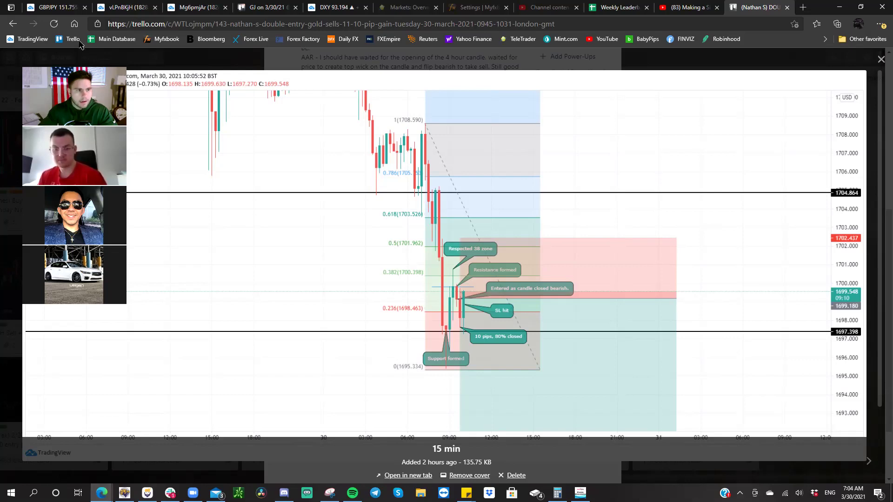
- Return to the GBP/JPY chart and flip it from 15-minute to 30-minute candles
click(54, 7)
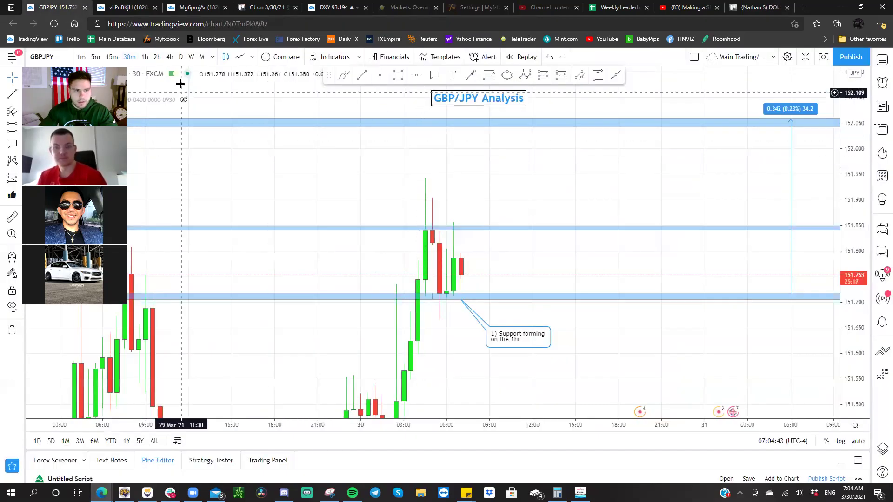
click(112, 57)
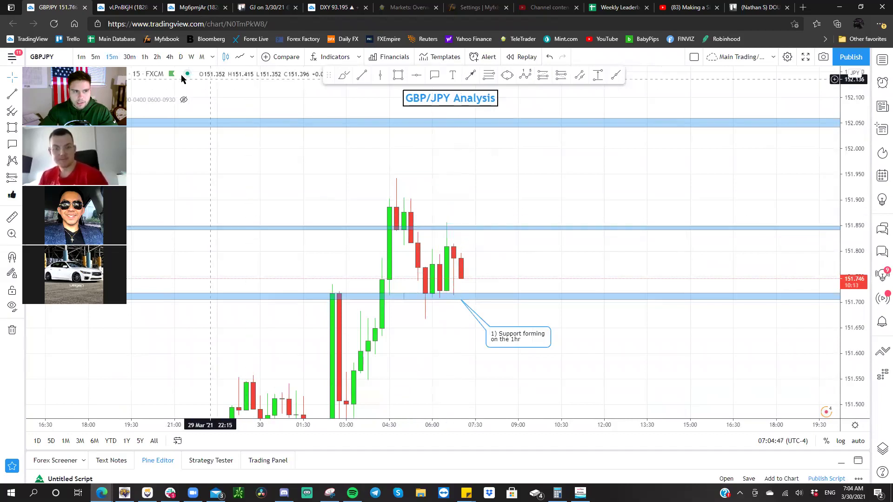
click(129, 57)
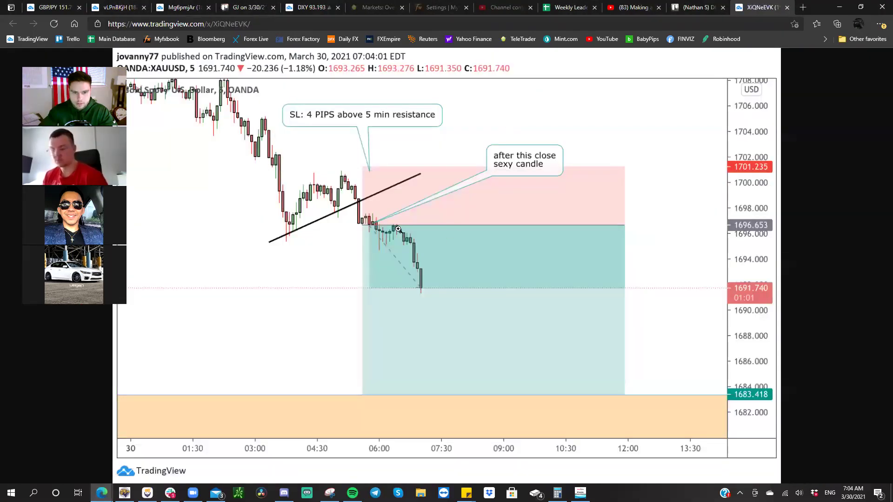
- Zoom into the XAU/USD snapshot to study the 1696.653 entry and 1701.235 stop
click(376, 224)
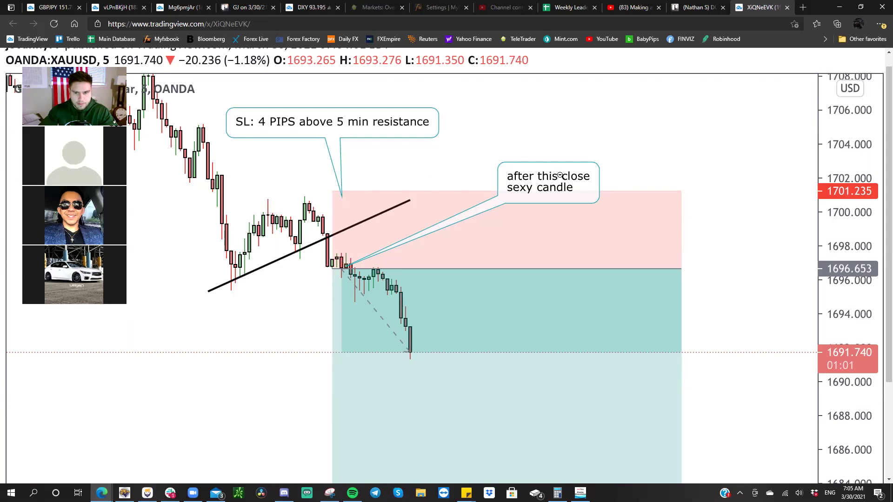
click(385, 227)
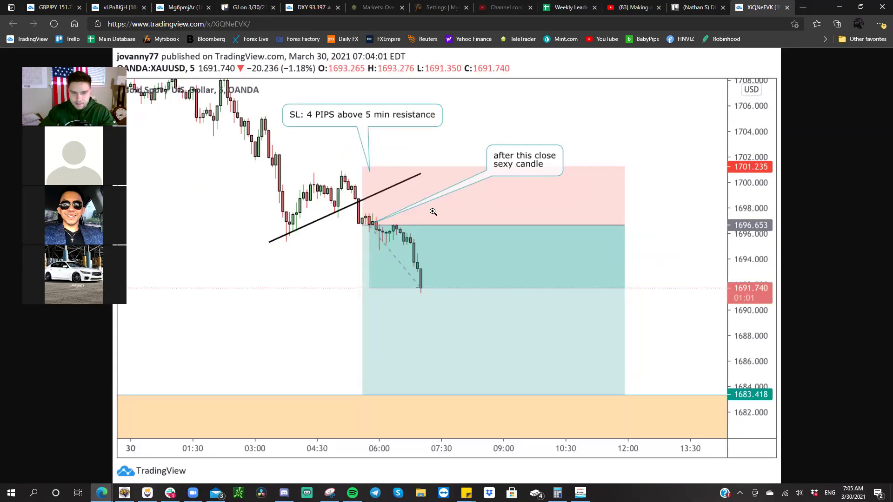
click(360, 210)
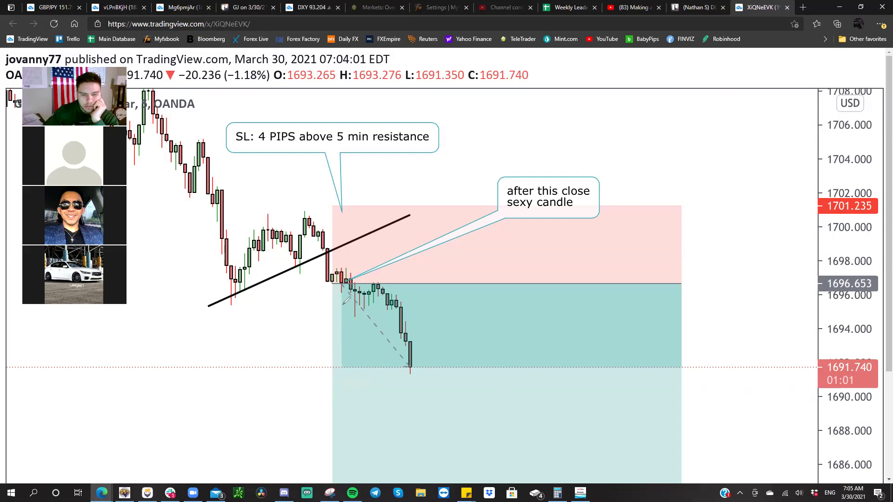
click(350, 292)
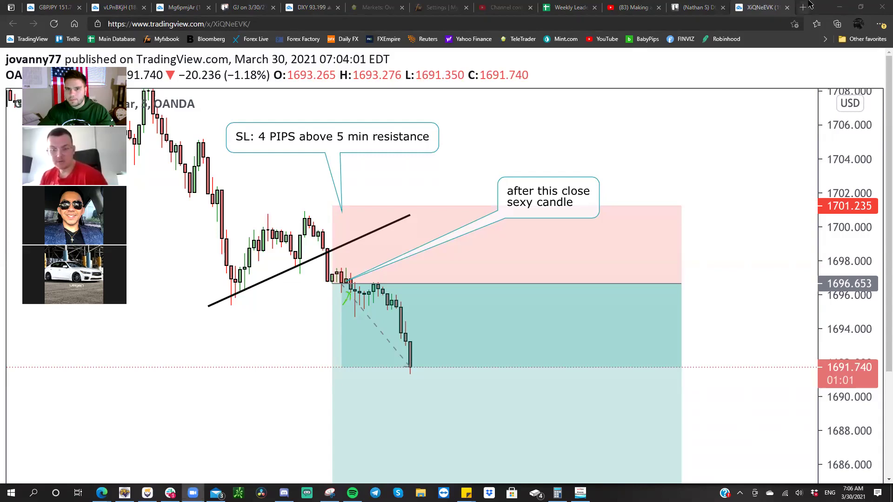
- Close the XAU/USD snapshot and Trello journal tabs and return to the GBP/JPY chart
click(787, 7)
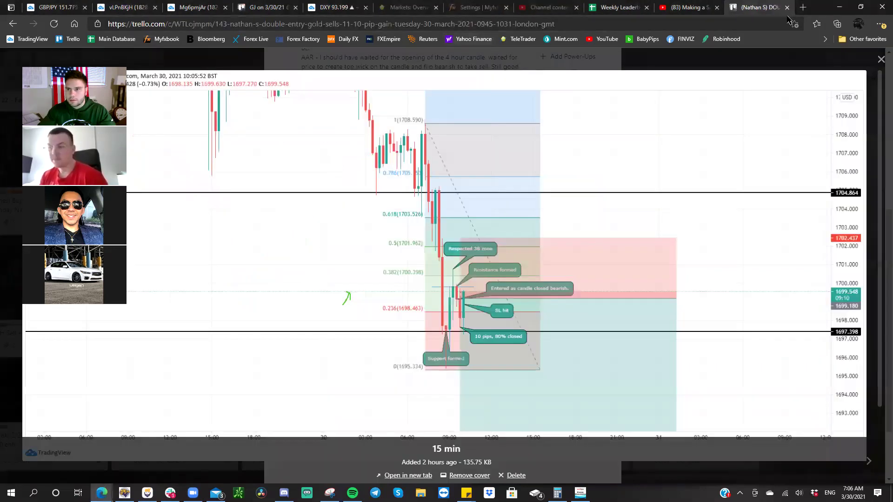
click(787, 7)
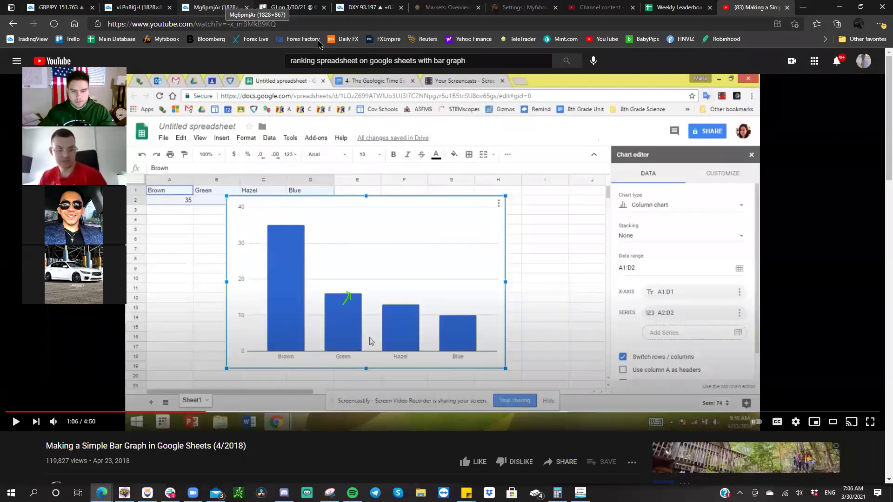
click(37, 6)
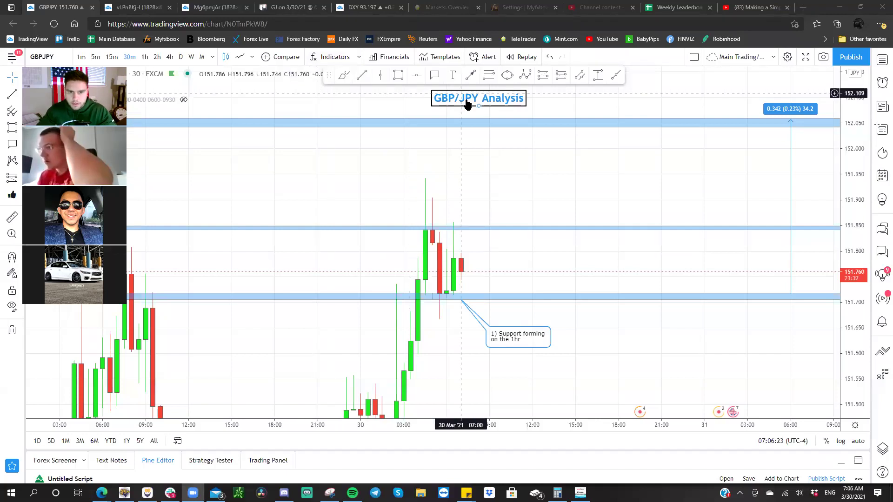
- Switch the chart to EURJPY and frame the price area around 129.43
drag(467, 103, 450, 114)
drag(439, 155, 456, 134)
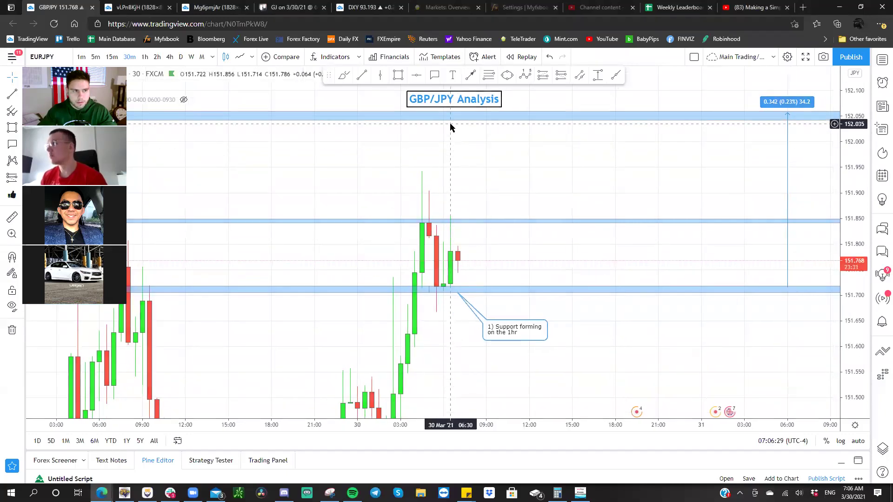
key(space)
scroll(421, 113, down, 1)
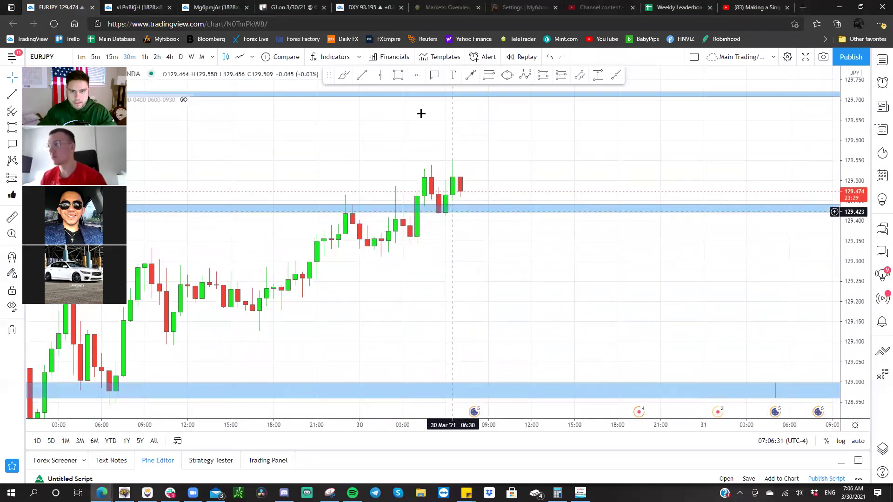
scroll(384, 175, down, 3)
scroll(383, 176, down, 2)
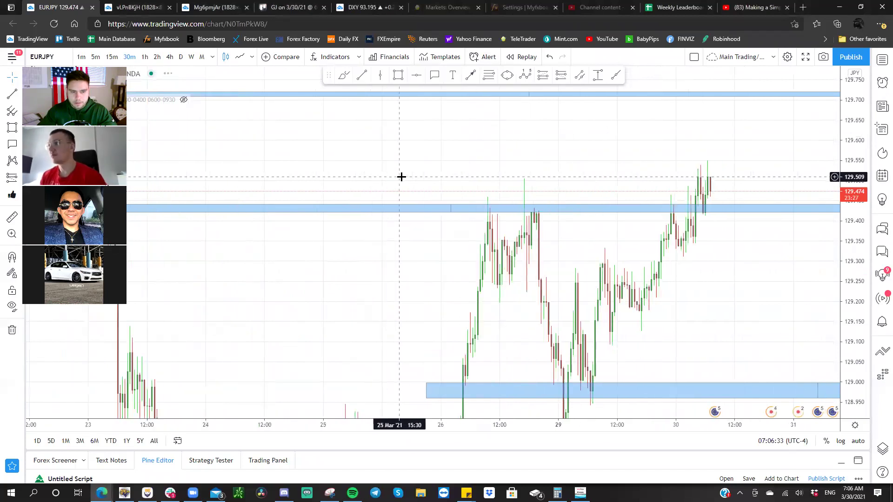
drag(446, 205, 448, 210)
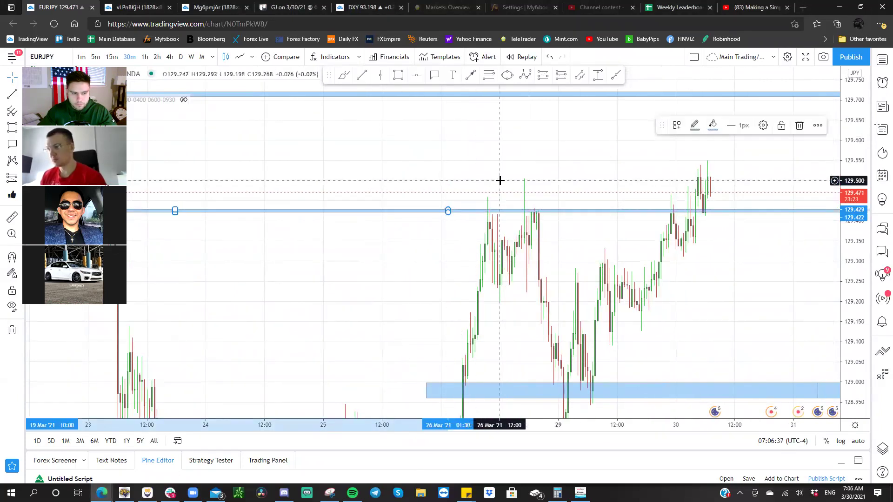
drag(498, 182, 448, 184)
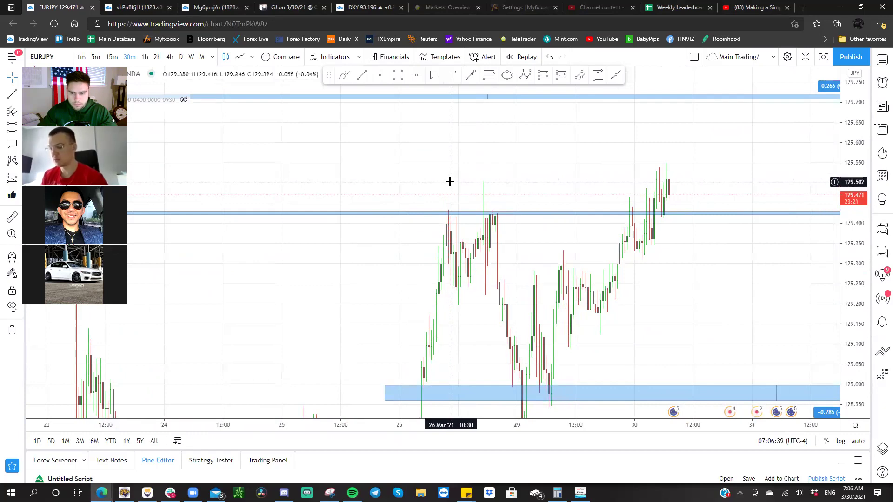
scroll(448, 182, up, 3)
- Draw a thin rectangle zone on the EUR/JPY chart near 129.51
click(398, 75)
click(511, 176)
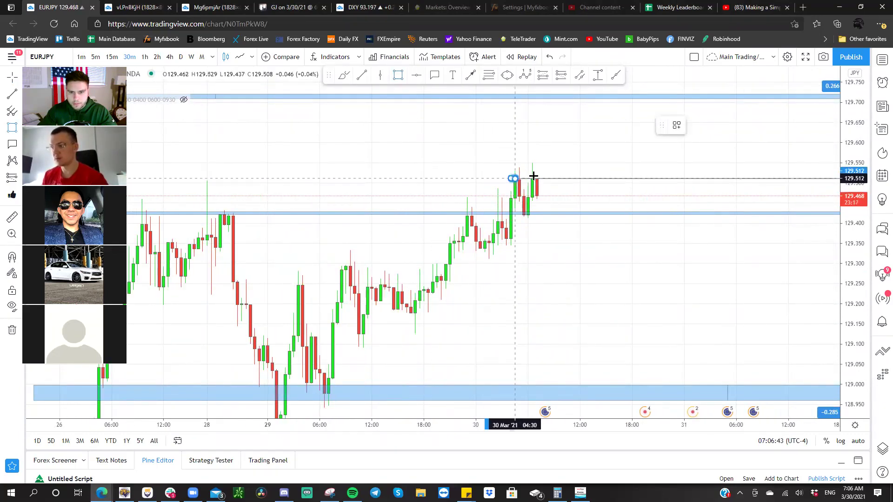
click(558, 176)
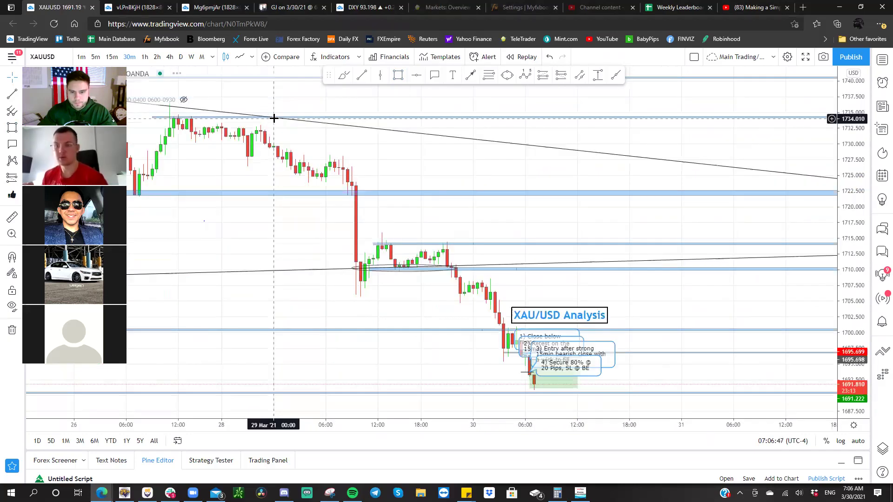
- Pan the XAU/USD chart to bring the analysis notes into view
scroll(643, 254, up, 3)
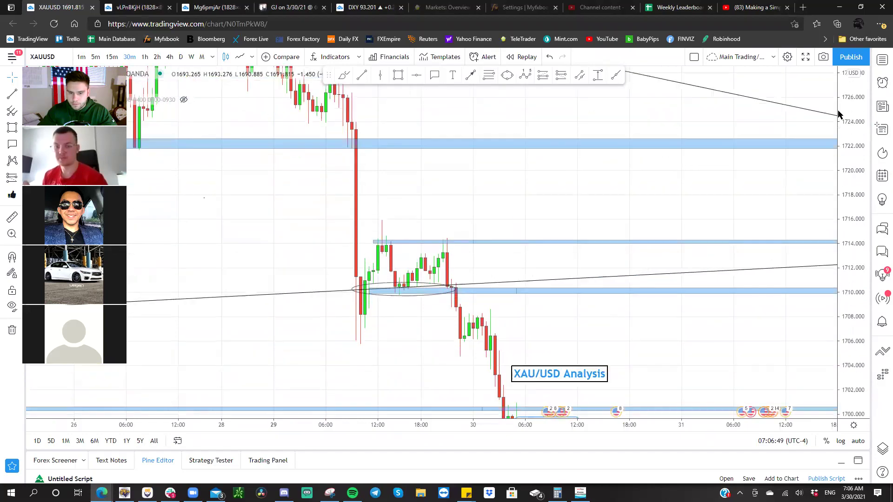
drag(659, 313, 807, 298)
scroll(737, 300, down, 3)
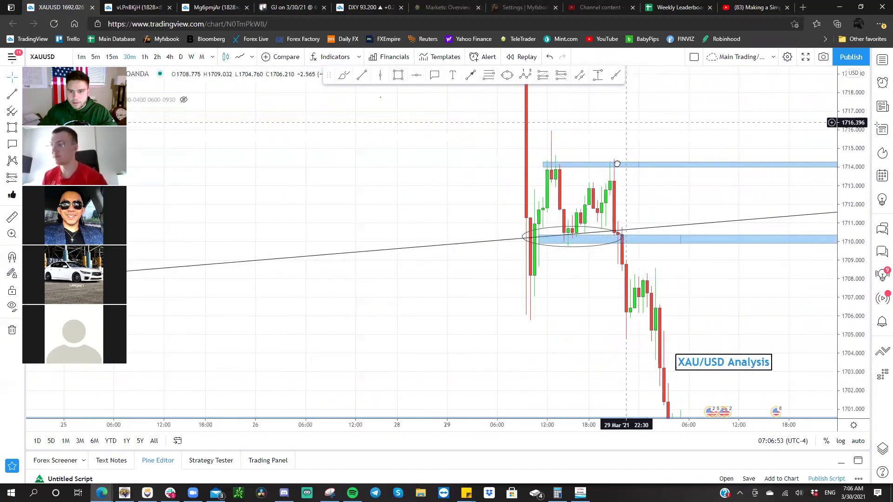
drag(624, 144, 636, 265)
scroll(758, 245, down, 3)
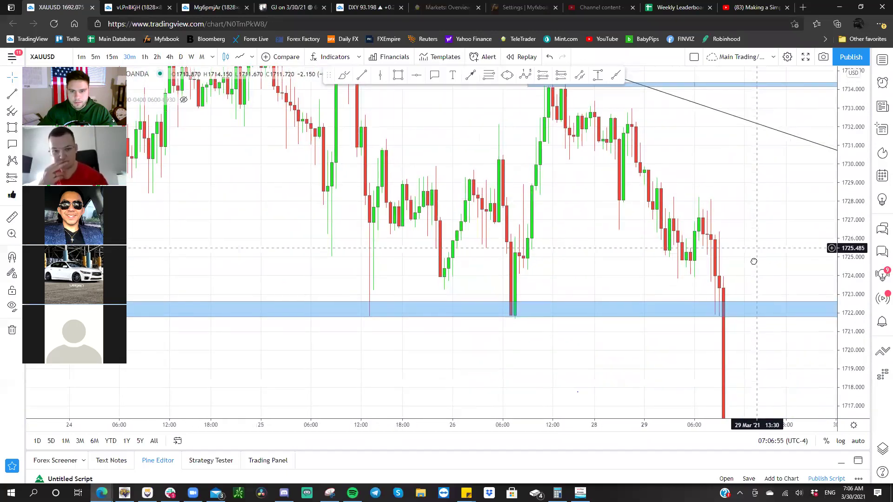
scroll(572, 113, up, 3)
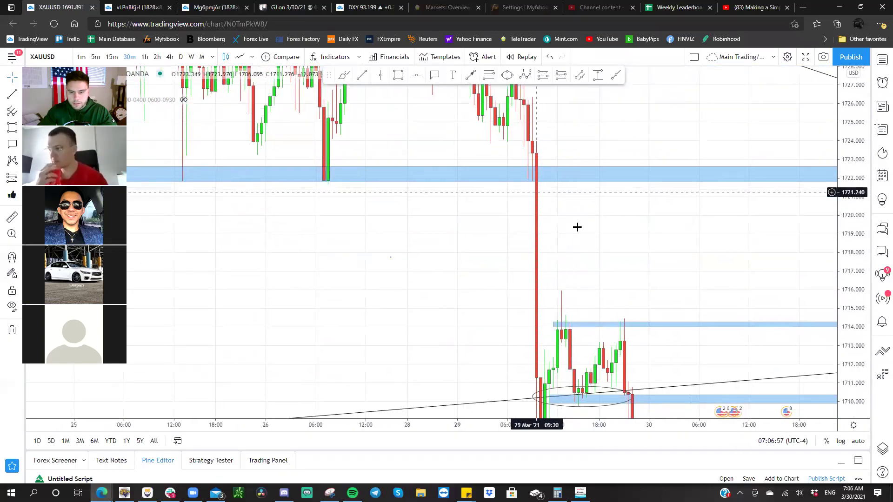
drag(550, 214, 477, 101)
drag(622, 213, 578, 177)
drag(584, 223, 489, 76)
- Widen the bars and stretch the price scale, centring on the trade notes
drag(847, 117, 848, 135)
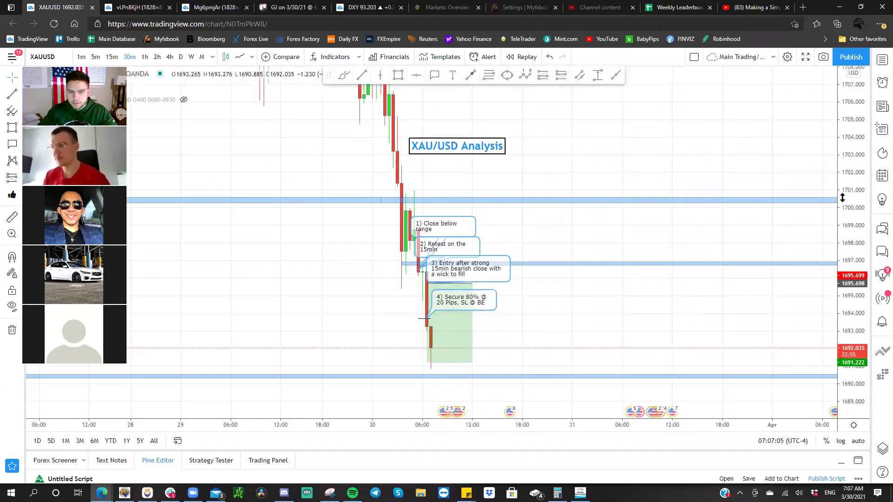
drag(774, 170, 765, 131)
scroll(671, 135, up, 2)
drag(865, 247, 855, 149)
scroll(733, 125, up, 1)
drag(733, 125, 790, 142)
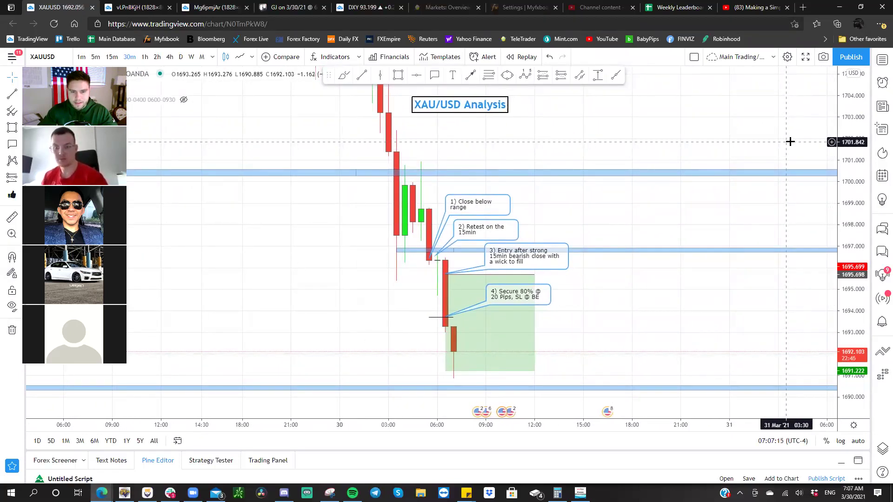
drag(785, 142, 784, 141)
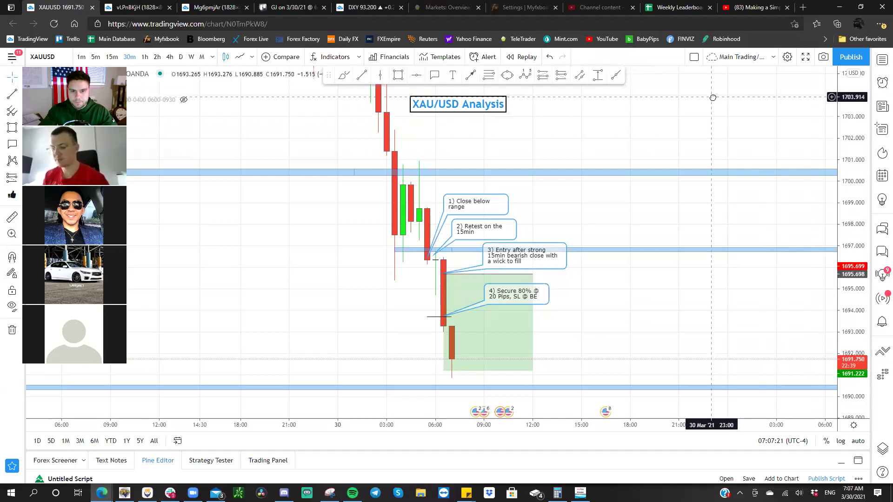
drag(714, 96, 714, 100)
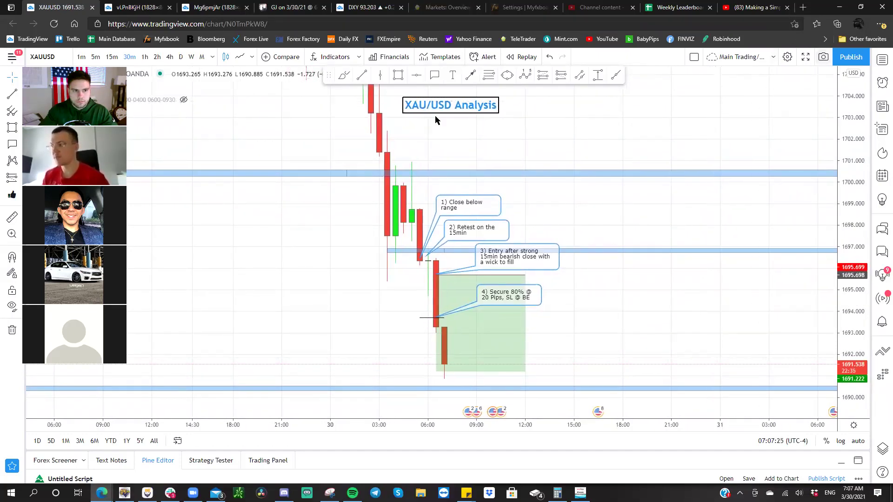
- Snapshot the 15-minute XAU/USD chart, open the image and copy it, then return to the GJ card
key(alt+s)
click(503, 235)
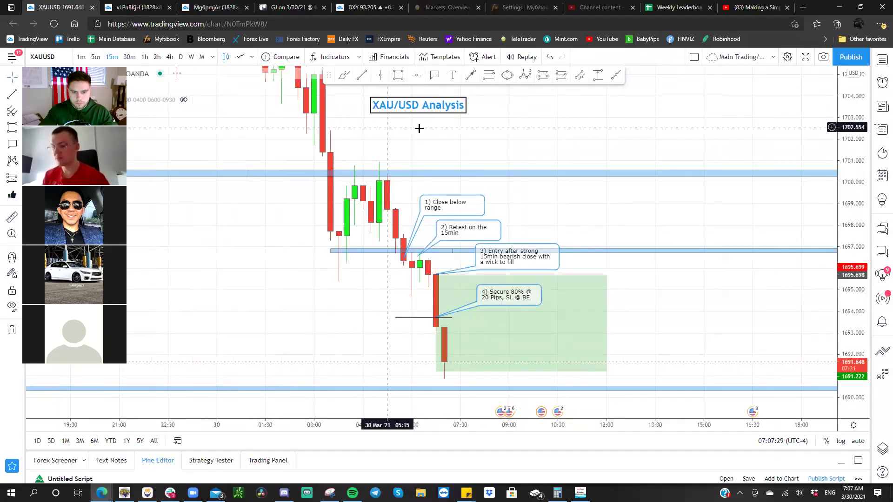
drag(489, 135, 493, 136)
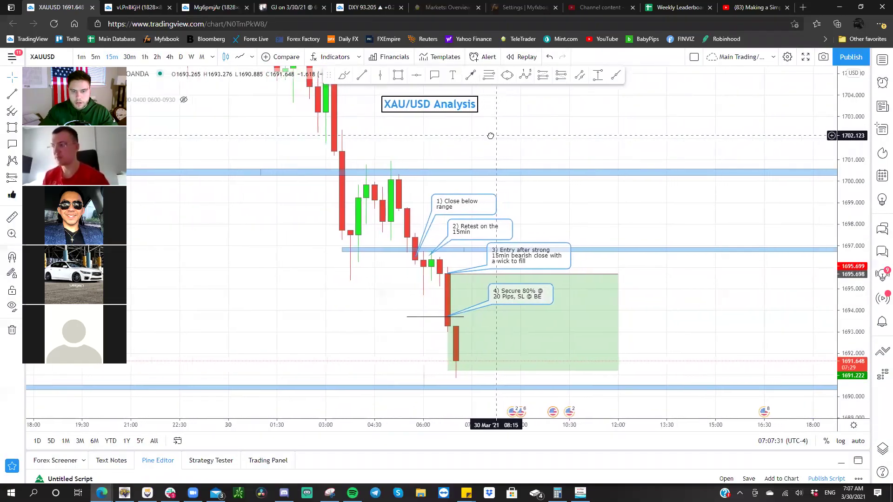
drag(451, 113, 475, 110)
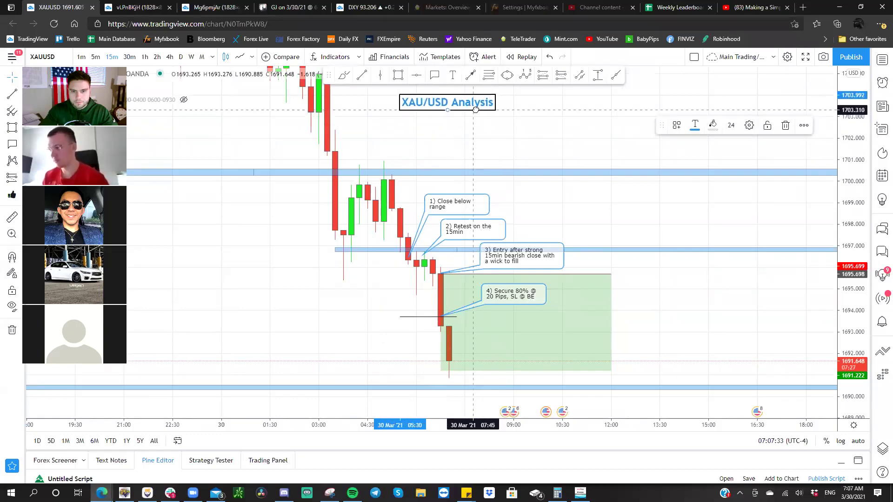
click(816, 58)
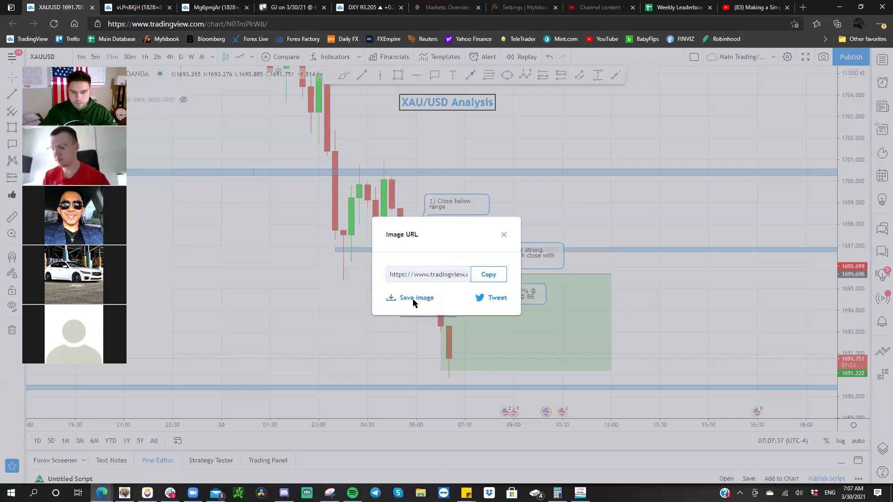
click(412, 299)
right_click(375, 160)
click(407, 199)
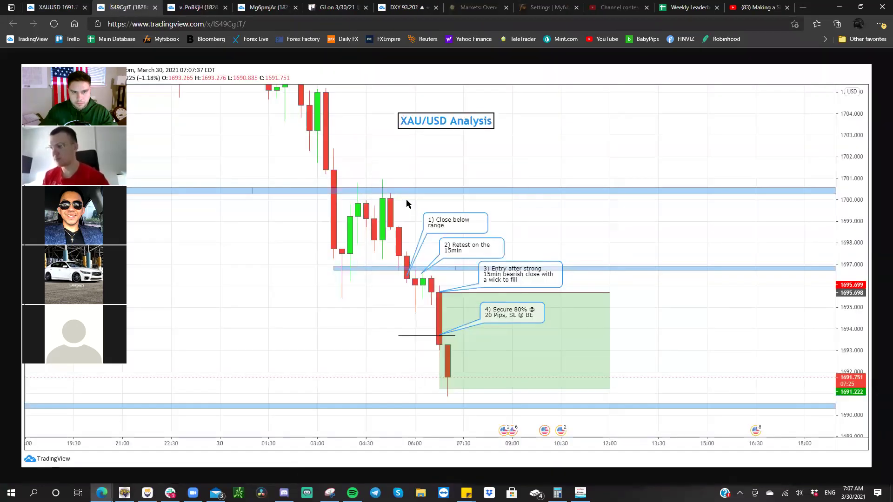
click(339, 7)
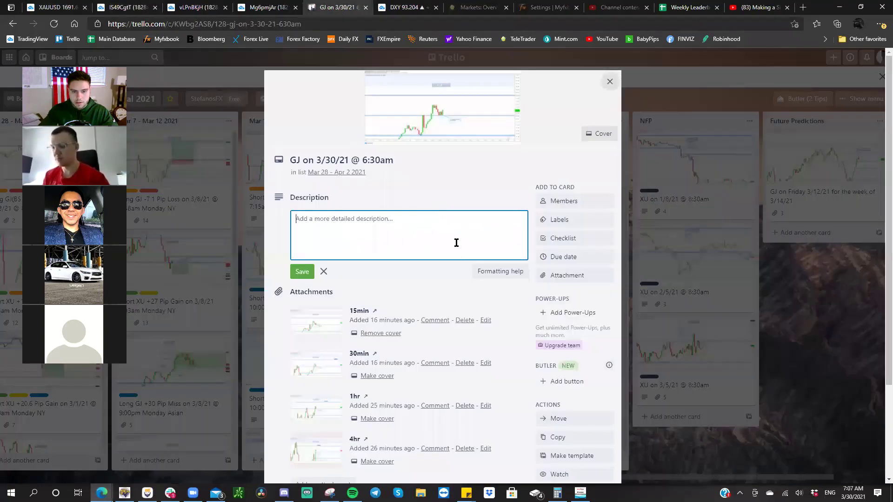
- Paste the chart image into the GJ card and try renaming the image.png attachment
right_click(417, 229)
click(443, 321)
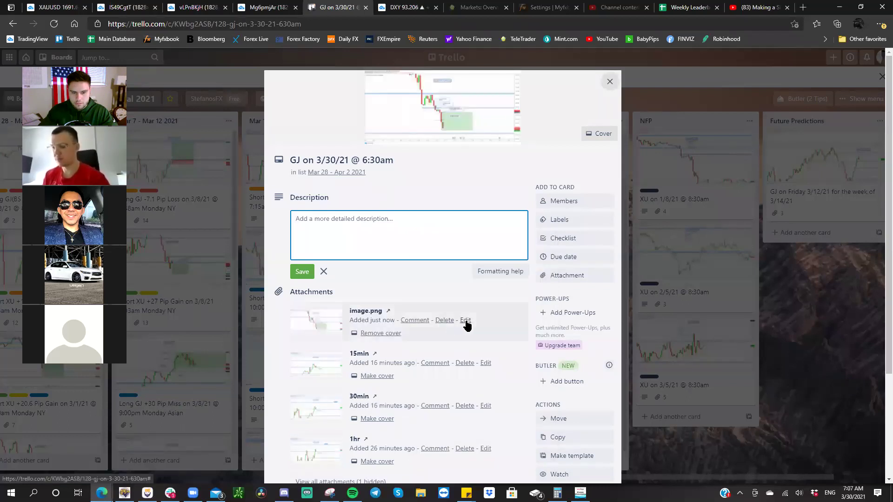
click(465, 320)
text(15min)
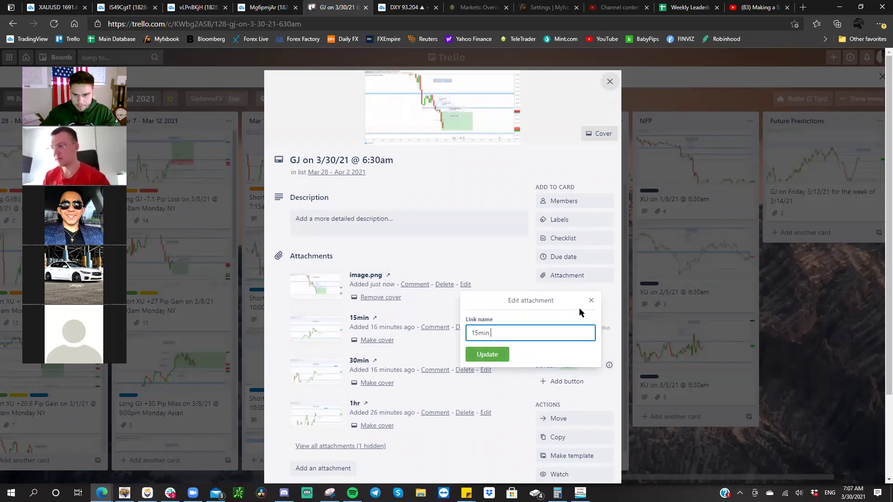
click(591, 301)
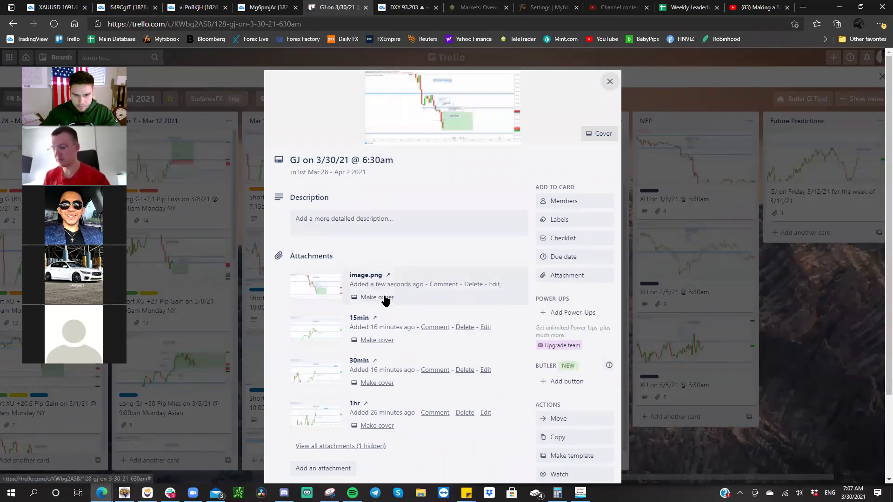
- Remove the pasted image as cover, delete it, and go back to the XAU/USD chart
click(382, 297)
click(473, 211)
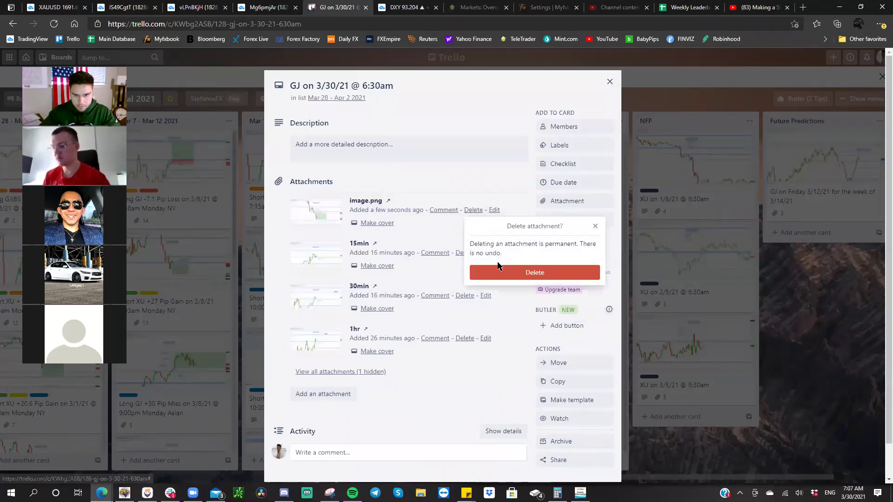
click(503, 273)
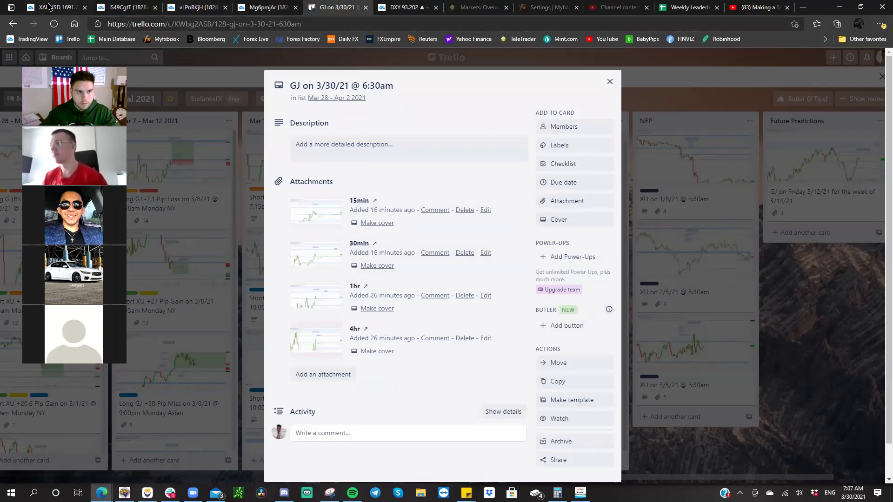
click(77, 9)
click(504, 234)
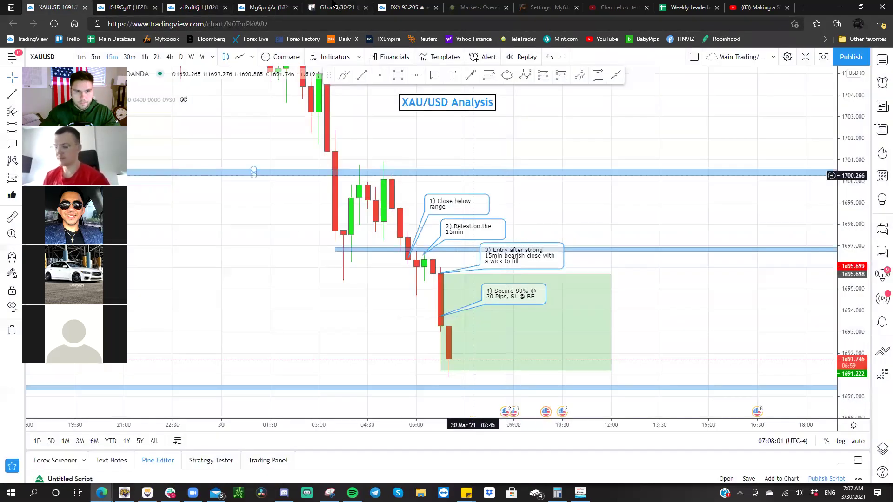
- Create and open the card 'XU on 3/30/21 @ 6:45am Tuesday NY' in the Mar 28 - Apr 2 2021 list
click(337, 8)
click(608, 82)
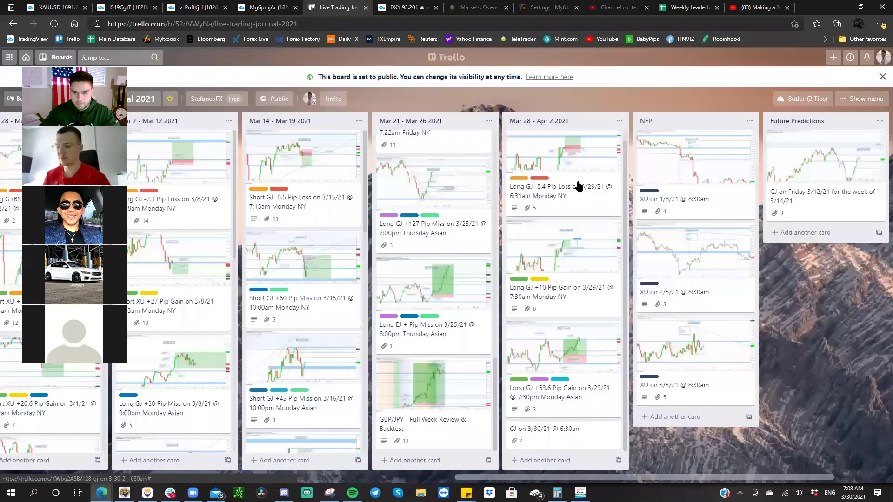
click(539, 460)
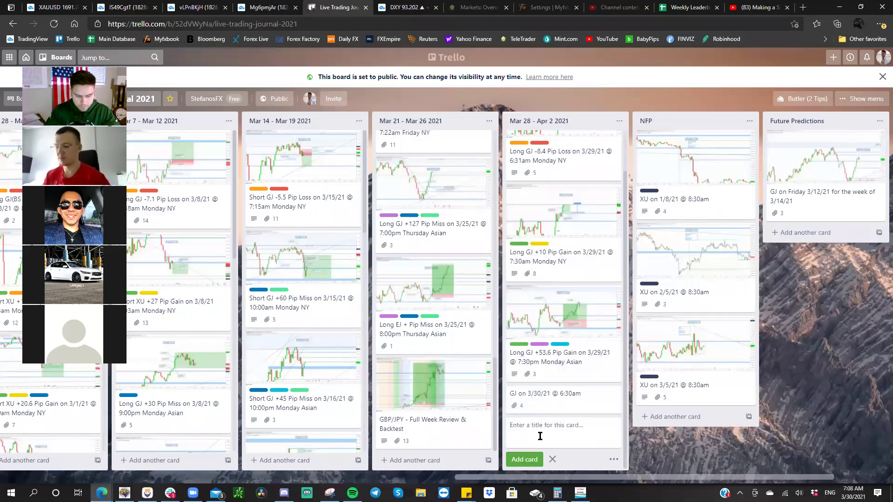
text(XU on 3/30/21 @)
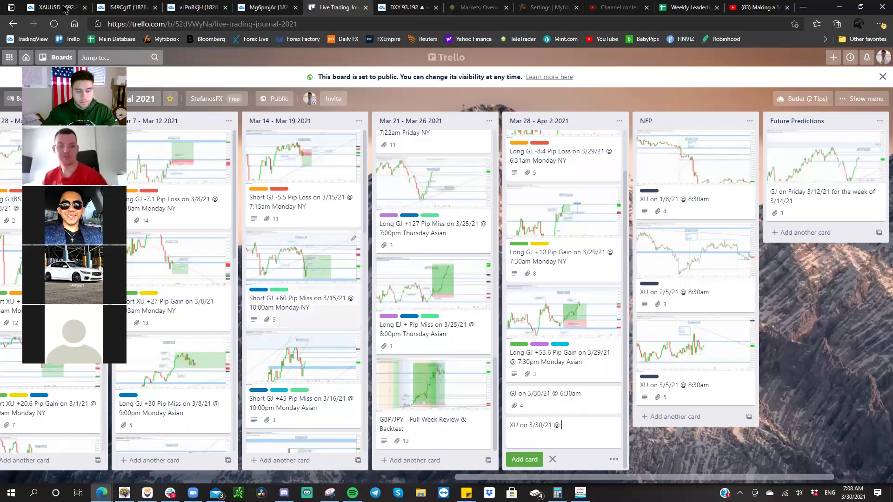
key(ctrl+1)
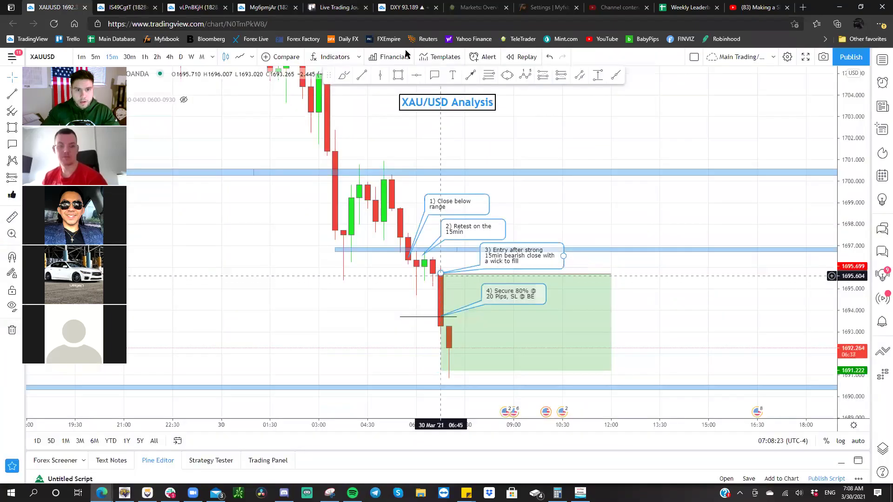
click(334, 8)
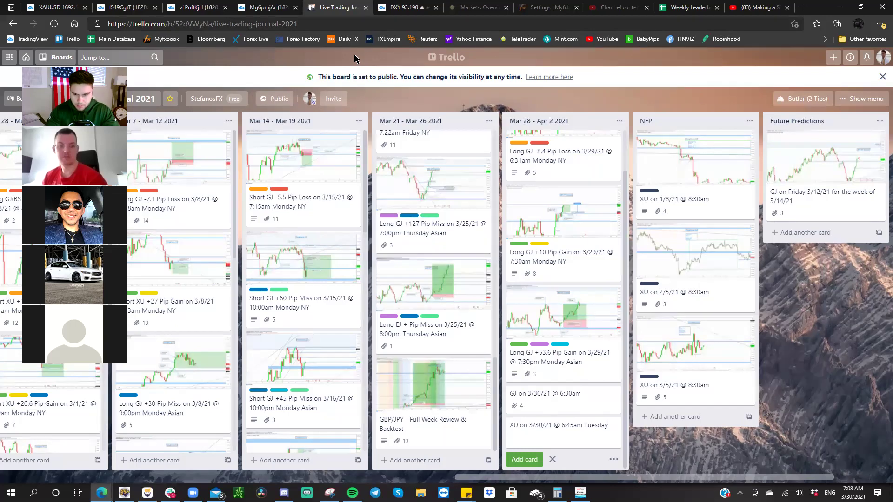
text(Y)
key(Return)
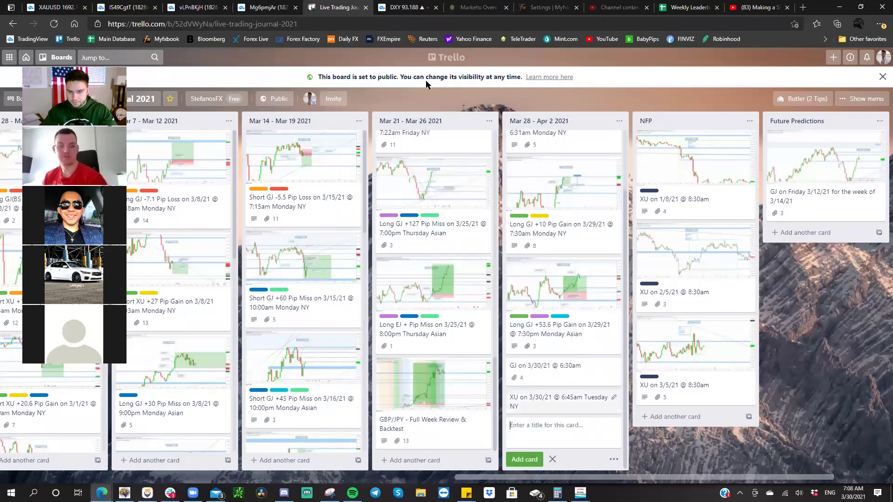
click(550, 398)
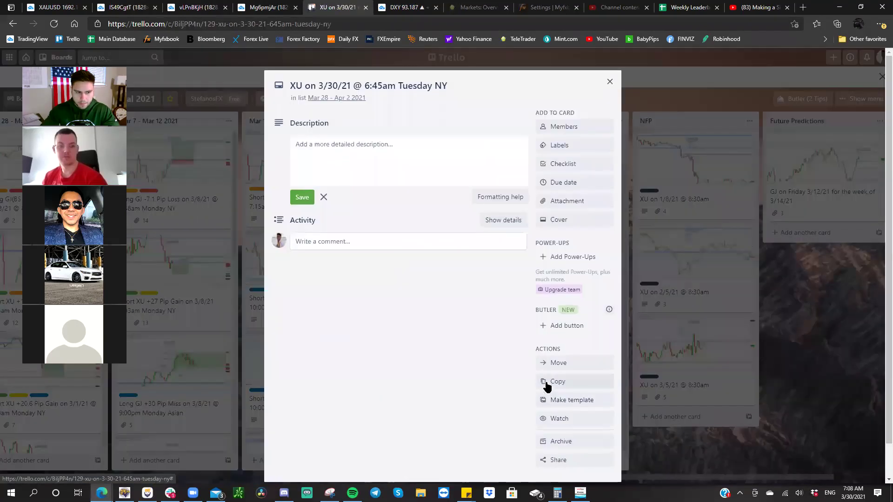
- Look through the earlier XAU/USD snapshot tabs, then return to the live chart
click(273, 6)
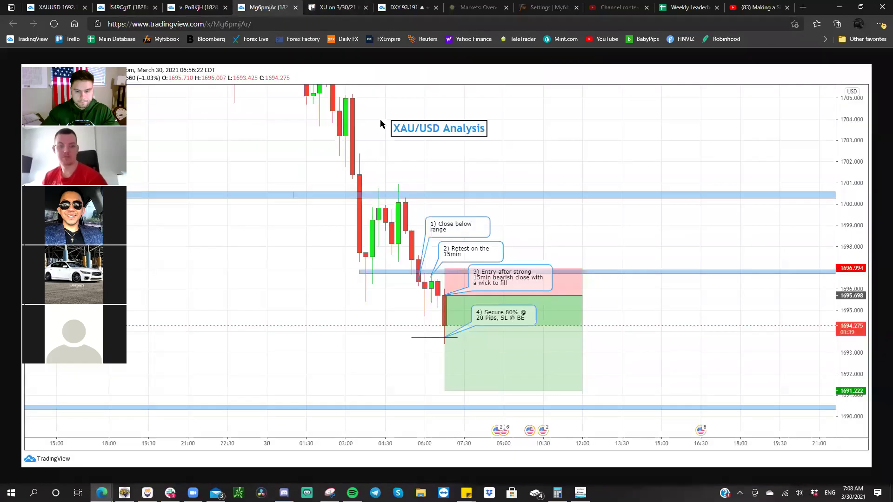
click(187, 6)
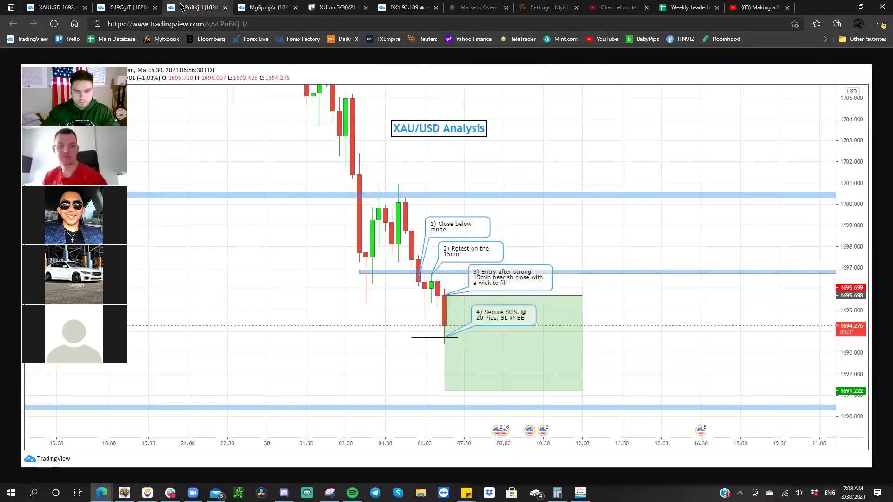
click(117, 6)
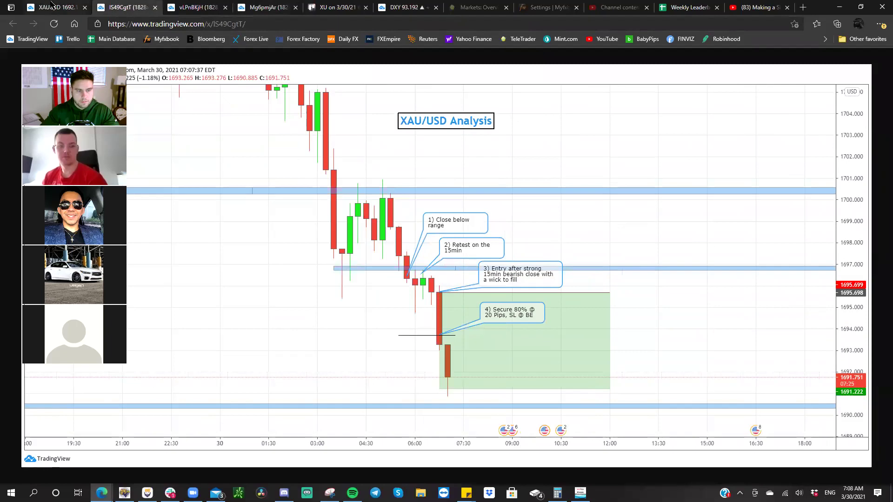
click(53, 5)
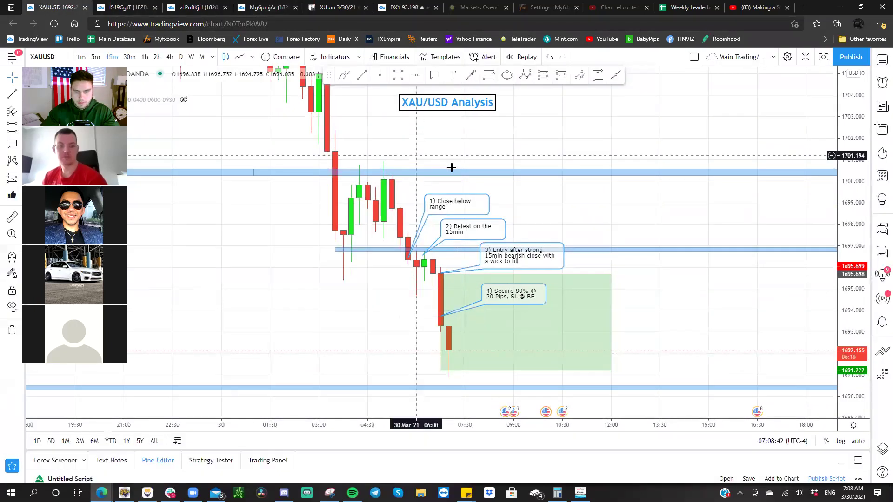
- Snapshot the XAU/USD chart on the 4-hour timeframe and open the image in a new tab
click(169, 56)
drag(858, 106, 803, 279)
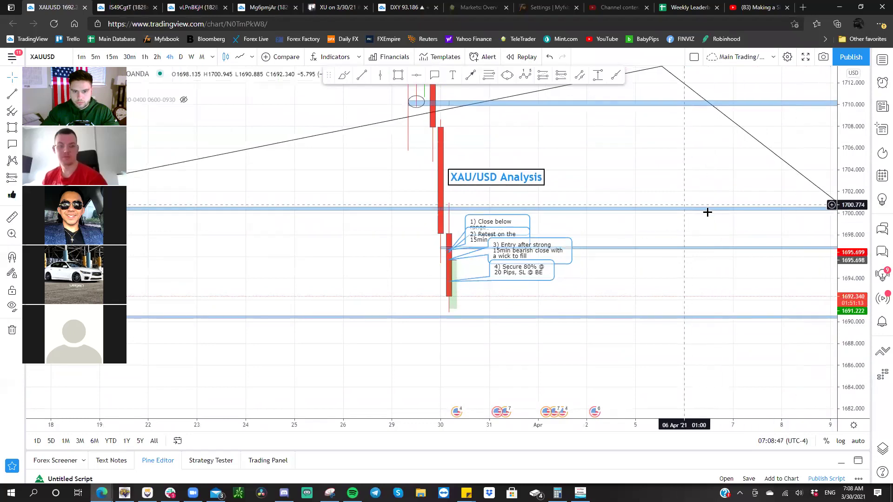
click(823, 56)
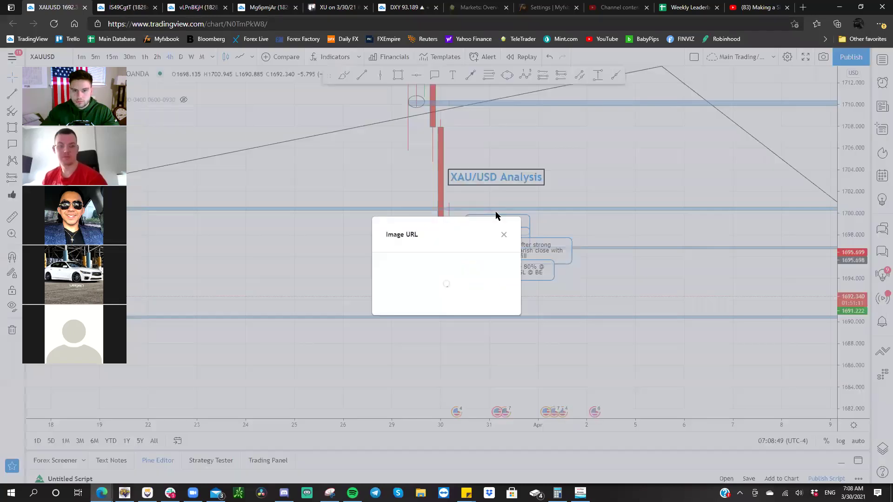
click(411, 296)
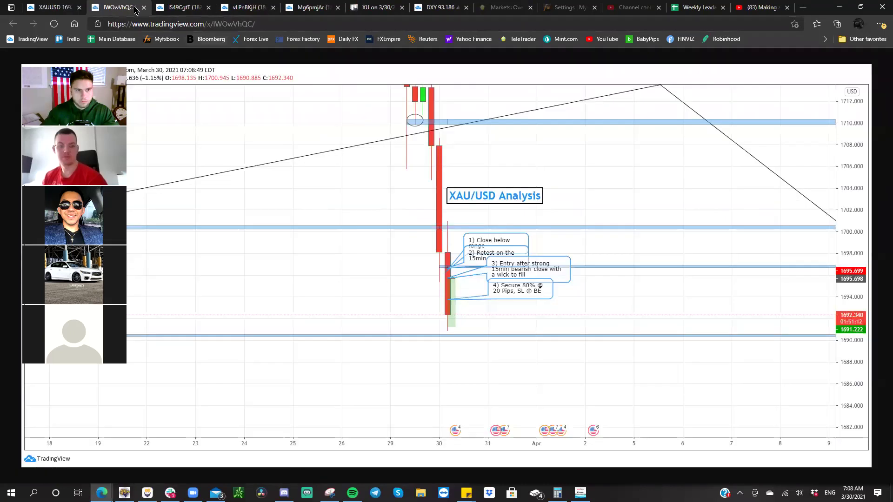
click(60, 6)
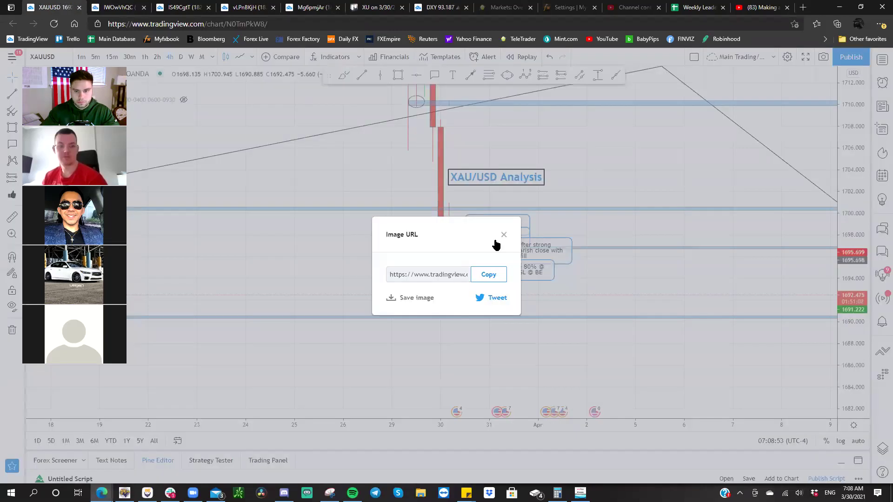
click(503, 235)
- Reframe the chart on the 1-hour timeframe and take a snapshot
click(145, 57)
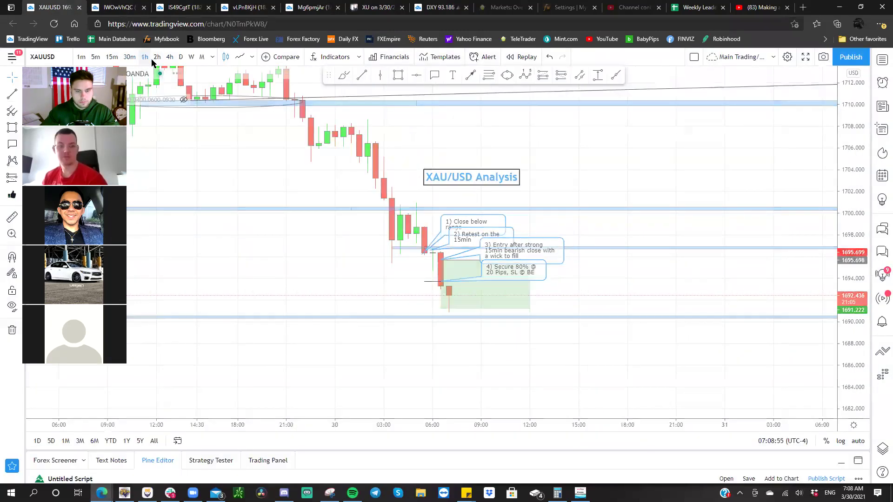
drag(851, 255, 845, 138)
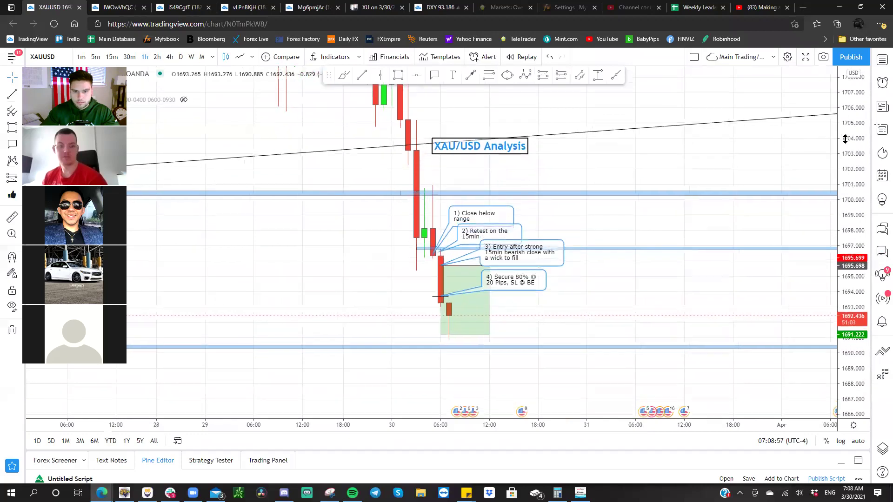
drag(690, 139, 683, 143)
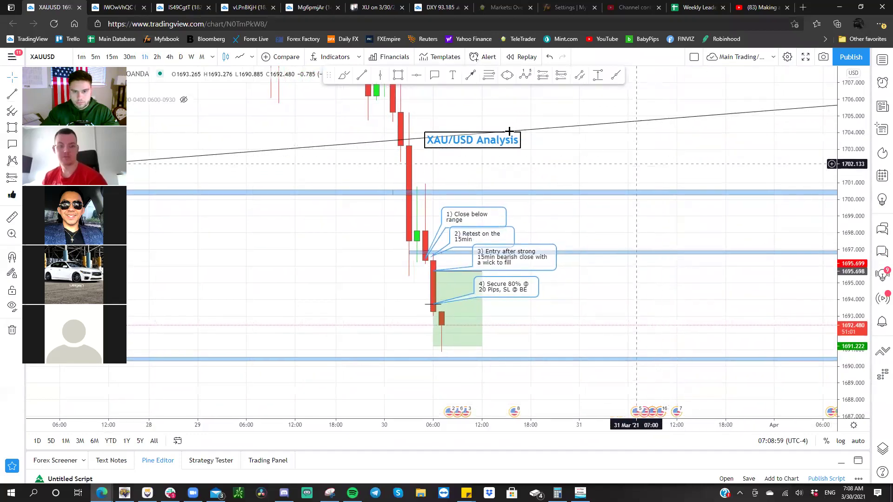
drag(498, 144, 482, 114)
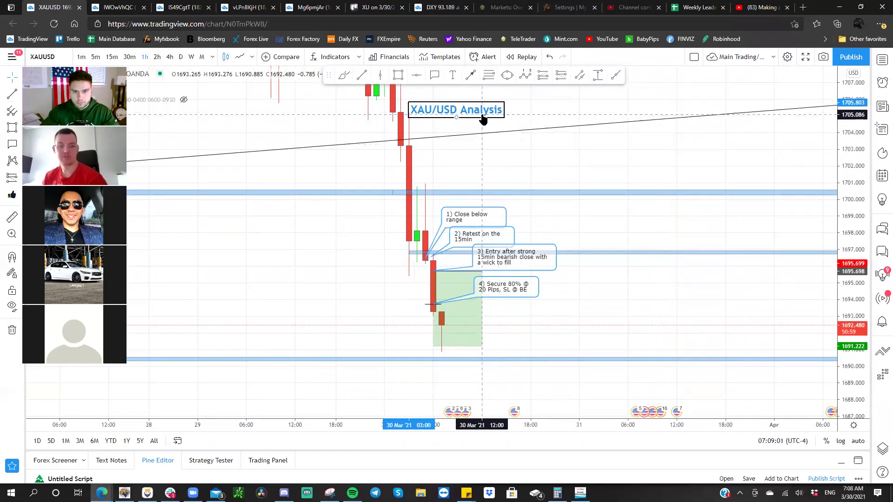
click(823, 57)
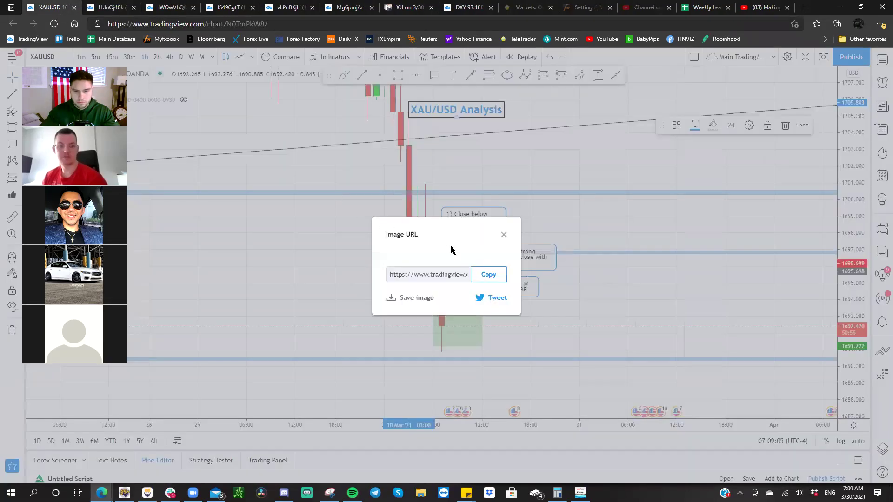
click(504, 236)
- Snapshot the 30-minute XAU/USD chart and open the image in a new tab
click(128, 57)
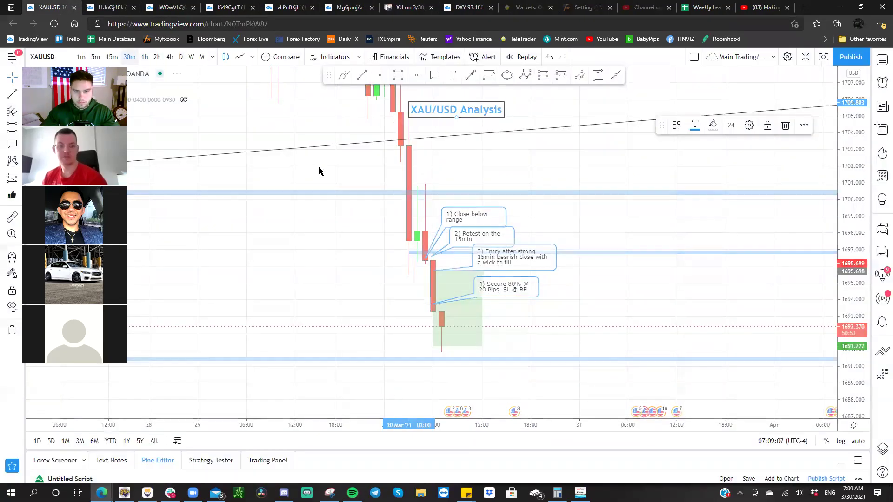
drag(440, 116, 465, 125)
drag(644, 116, 650, 128)
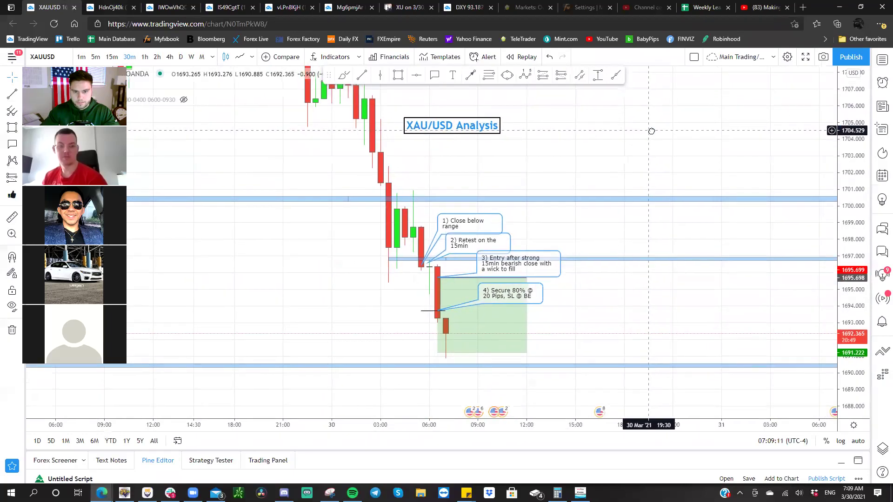
click(823, 57)
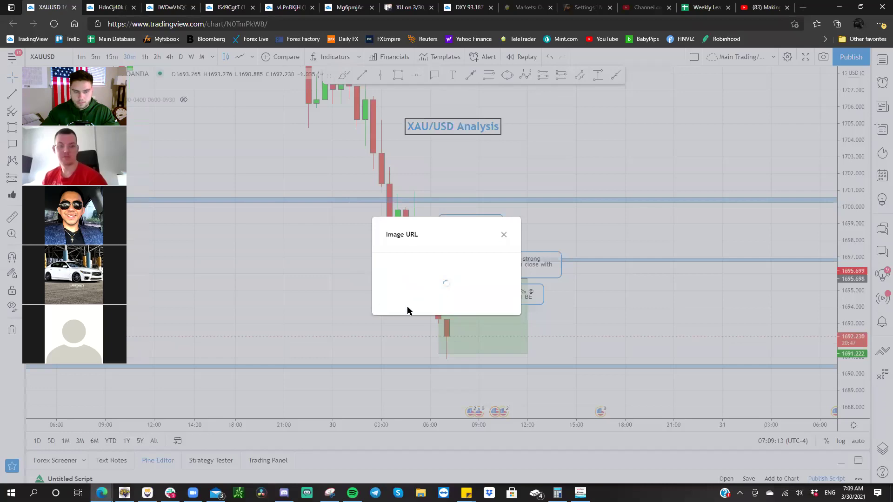
click(416, 297)
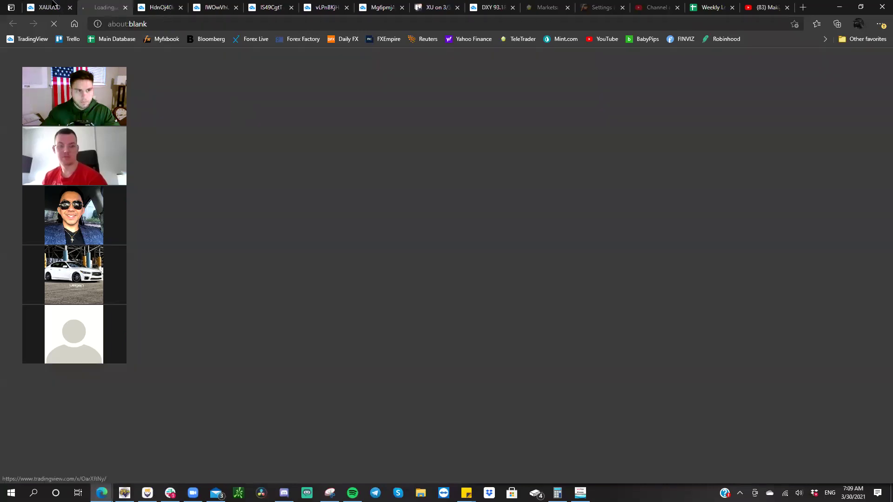
key(ctrl+shift+Tab)
click(504, 236)
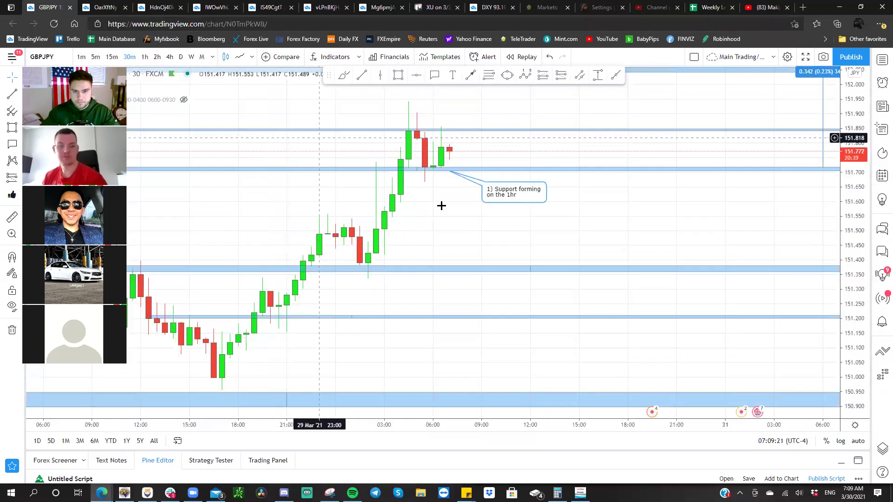
- View the GBP/JPY analysis on the 4-hour chart, rescaling the price axis to frame the candles
click(169, 56)
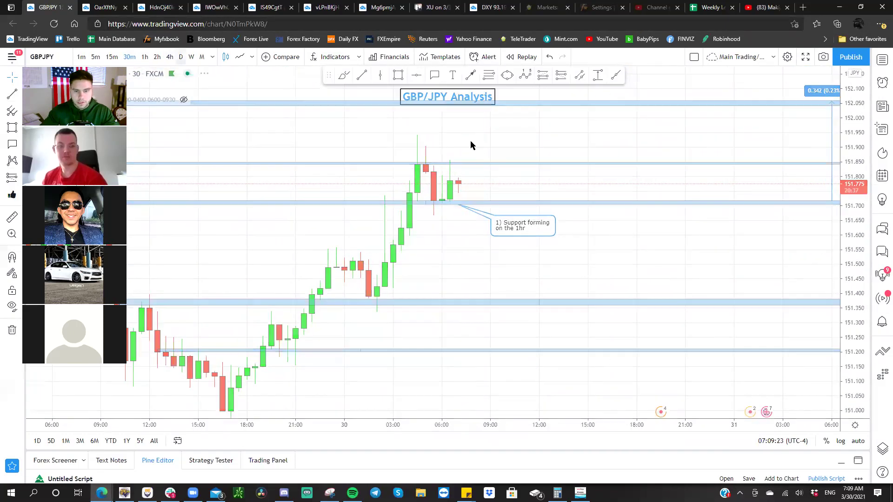
drag(841, 247, 842, 218)
drag(727, 236, 675, 129)
drag(858, 113, 858, 158)
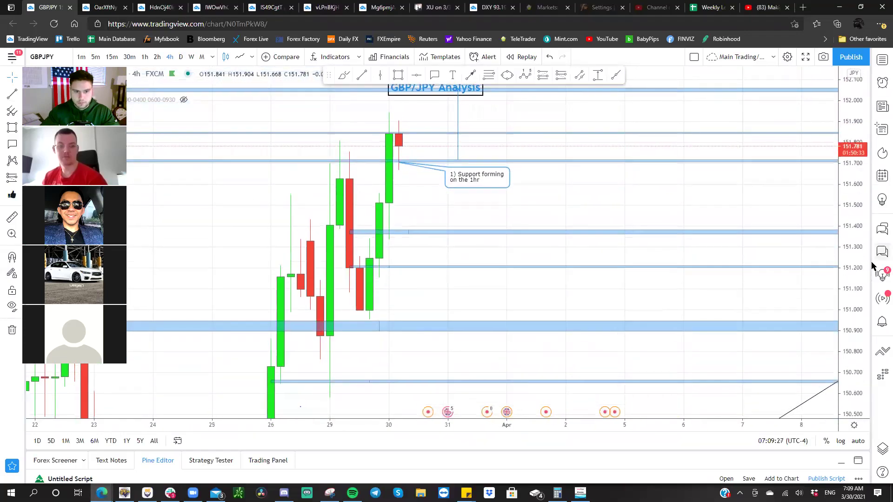
drag(479, 215, 554, 214)
scroll(554, 214, down, 2)
scroll(592, 196, right, 3)
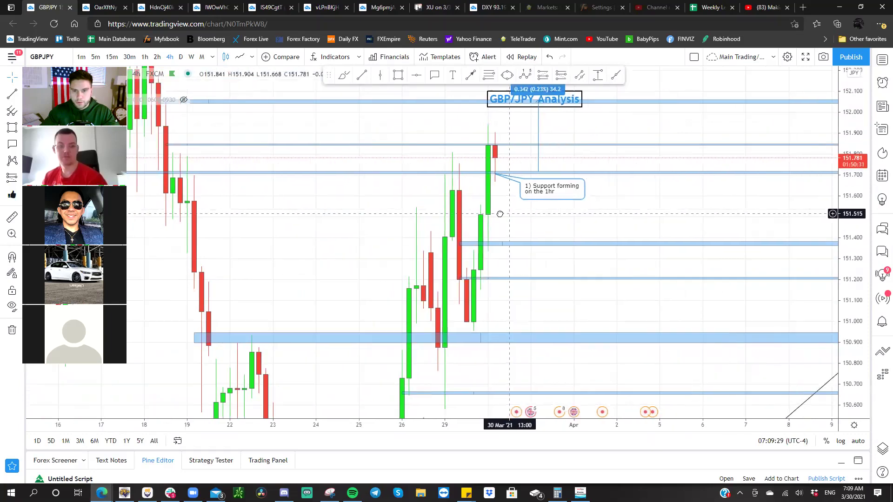
drag(862, 121, 860, 153)
drag(612, 233, 591, 235)
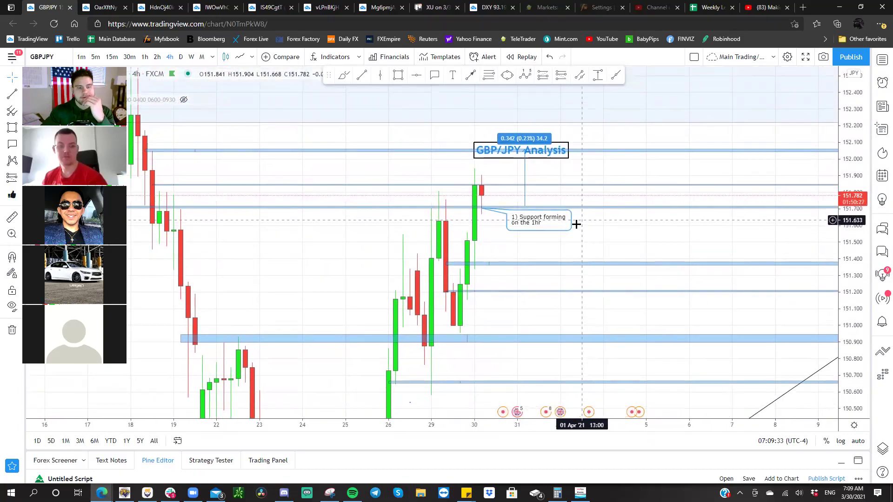
- Check the 1-hour chart, then zoom into the recent candles on the 30-minute chart
click(146, 57)
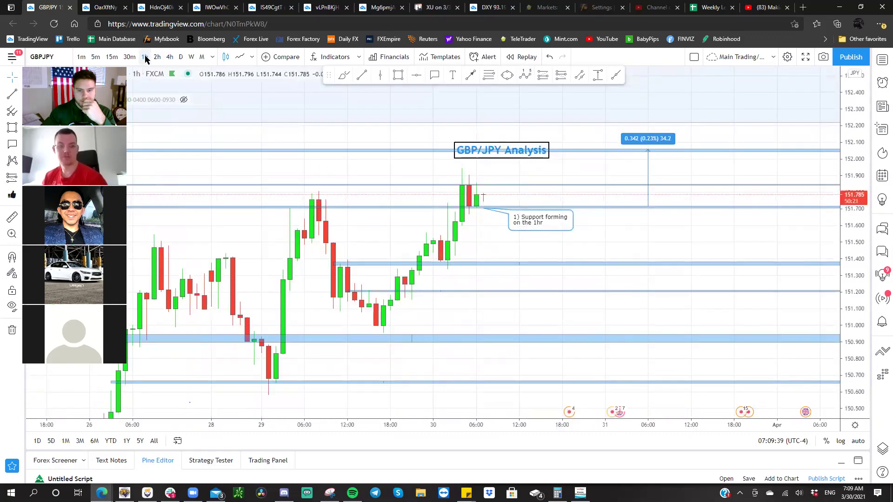
click(130, 57)
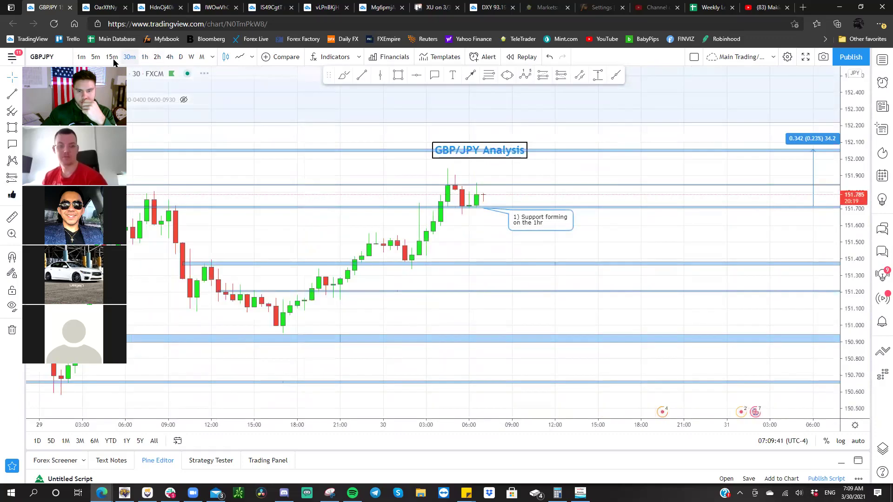
drag(852, 231, 852, 214)
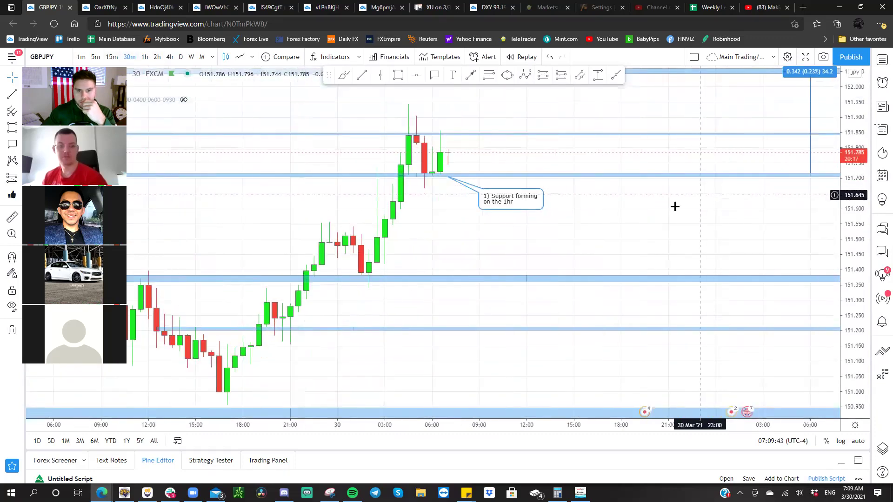
scroll(710, 247, up, 2)
drag(772, 260, 727, 319)
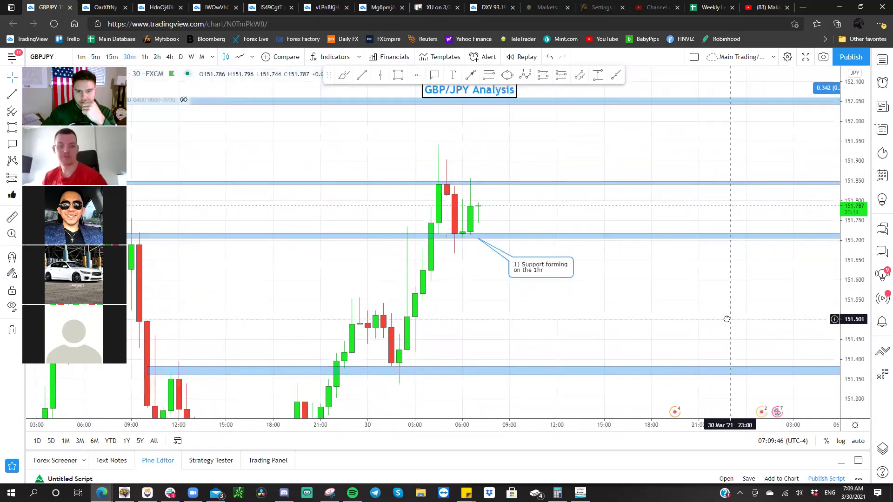
- Compare the 15-minute and 30-minute charts, settling on 15-minute candles framed around recent price
click(116, 59)
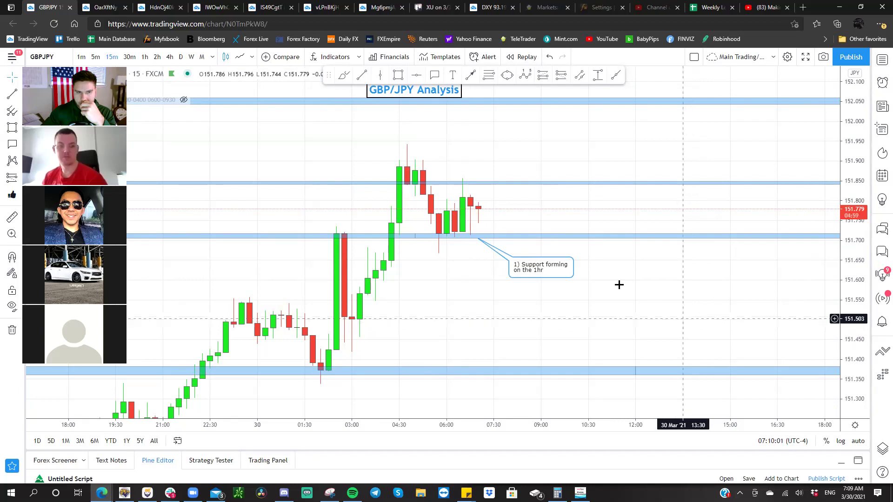
click(136, 56)
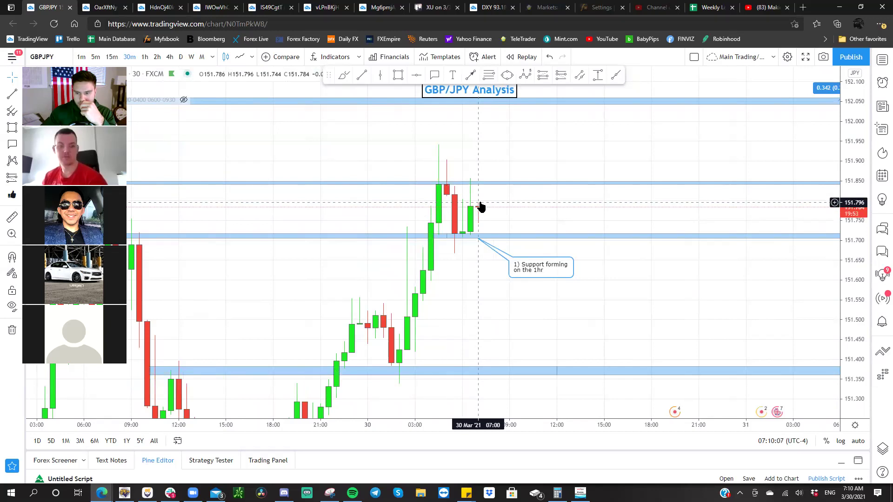
click(111, 57)
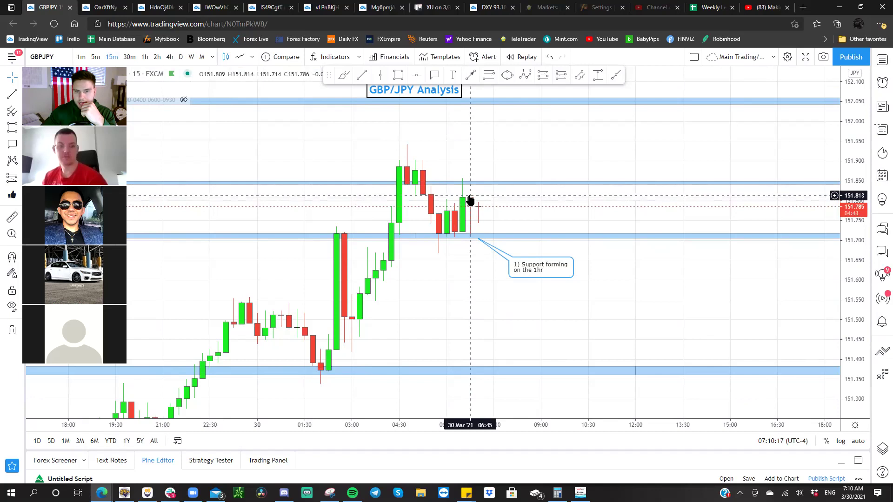
drag(488, 255, 489, 289)
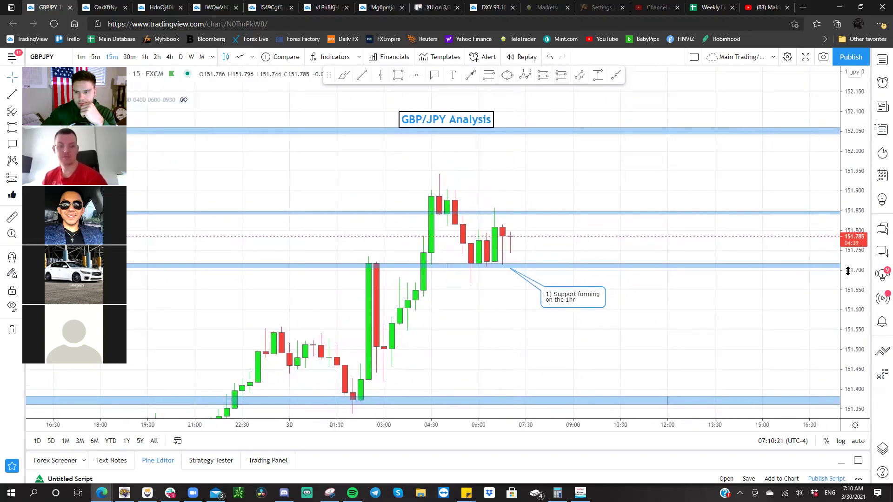
drag(656, 158, 654, 162)
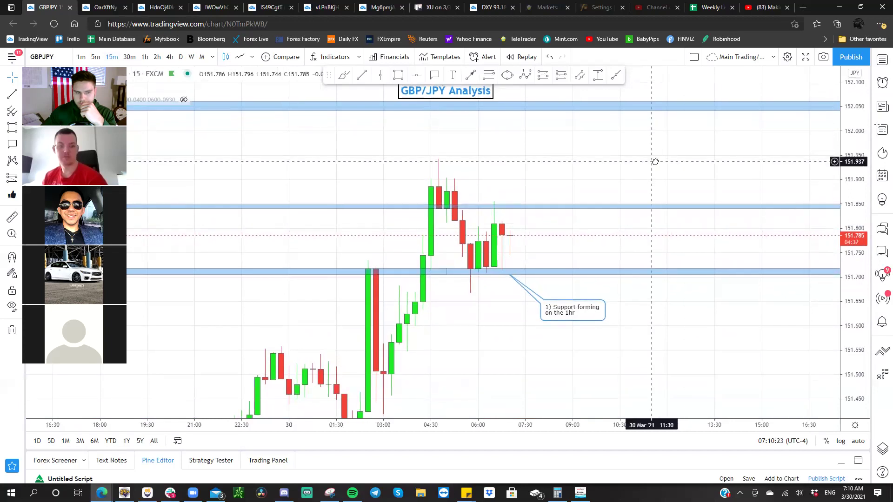
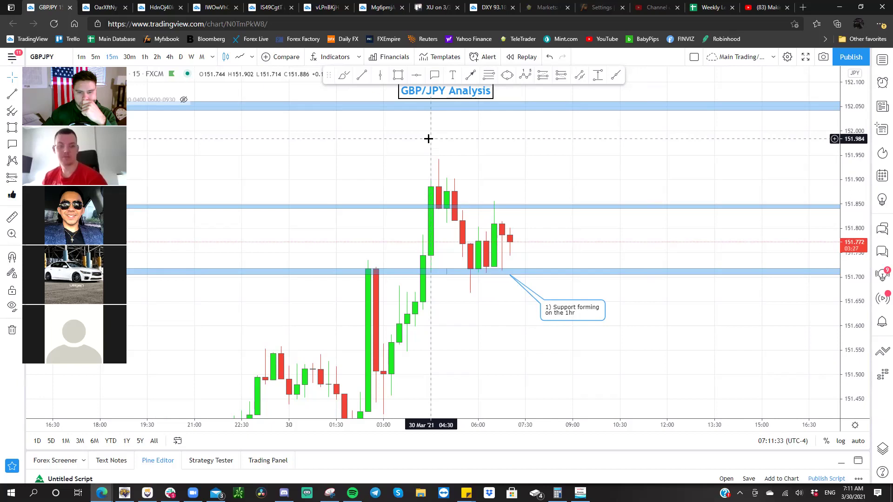
- Review GBP/JPY on 30-minute, then 4-hour candles with a compressed price scale
click(137, 59)
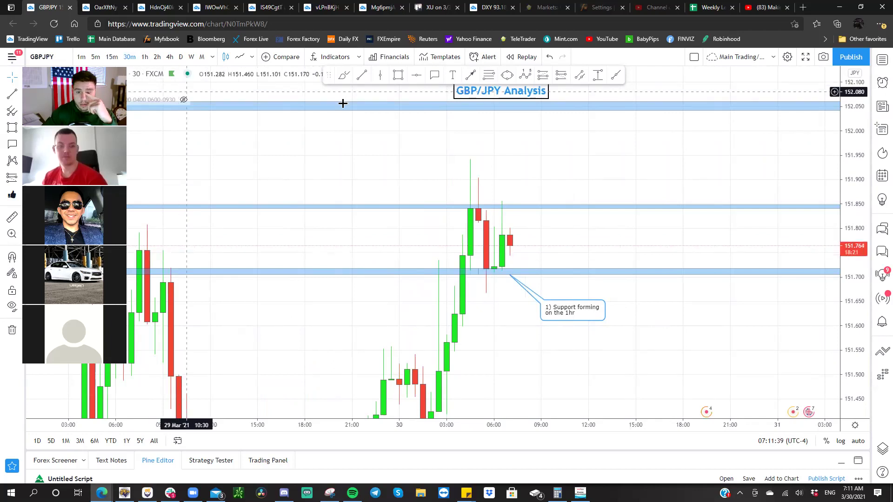
drag(419, 129, 389, 150)
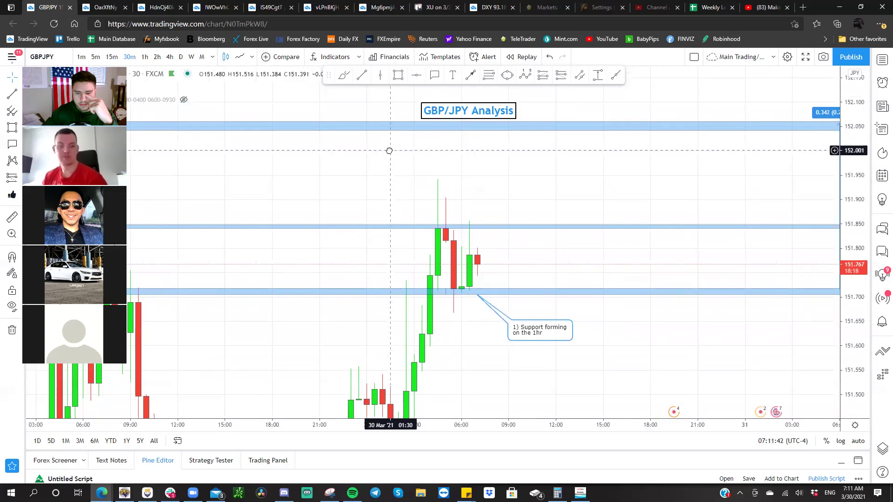
click(170, 57)
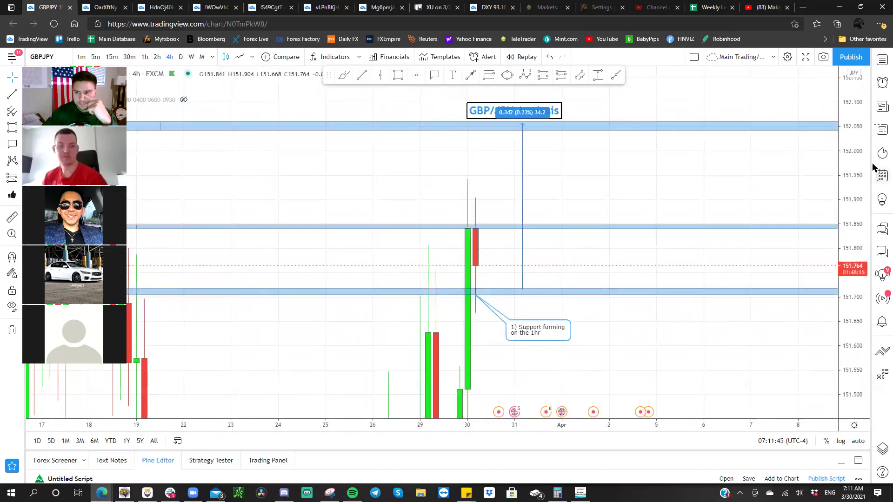
drag(843, 142, 612, 320)
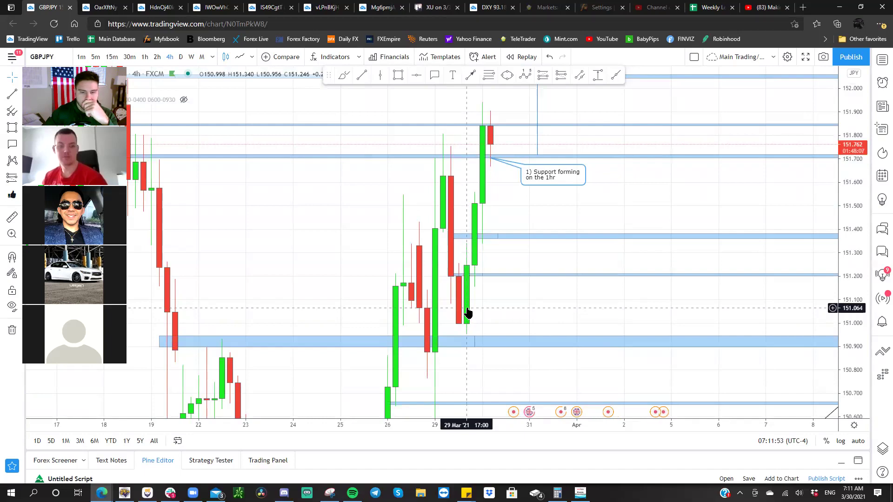
- Return to 30-minute candles and pan so the GBP/JPY Analysis label is in view
click(469, 340)
drag(454, 369, 440, 247)
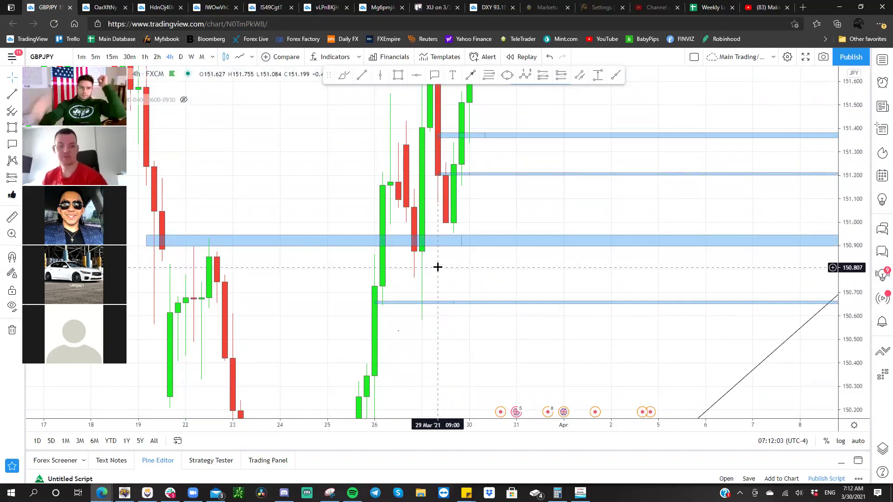
click(130, 56)
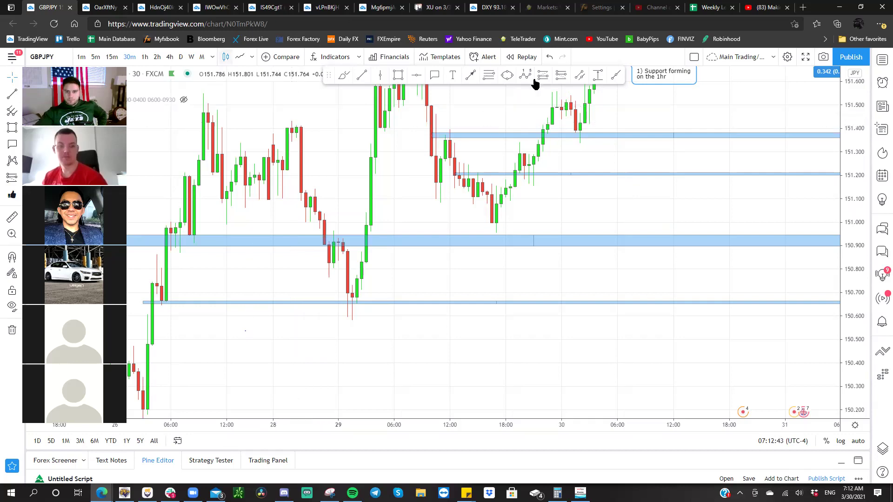
drag(530, 110, 418, 274)
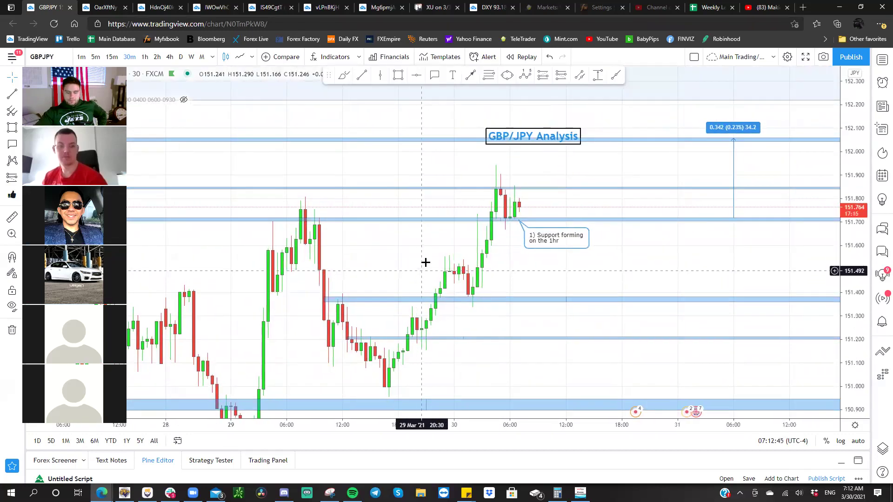
- Show XAUUSD on 15-minute candles and nudge the '1) Close below range' callout up-right
key(space)
key(space)
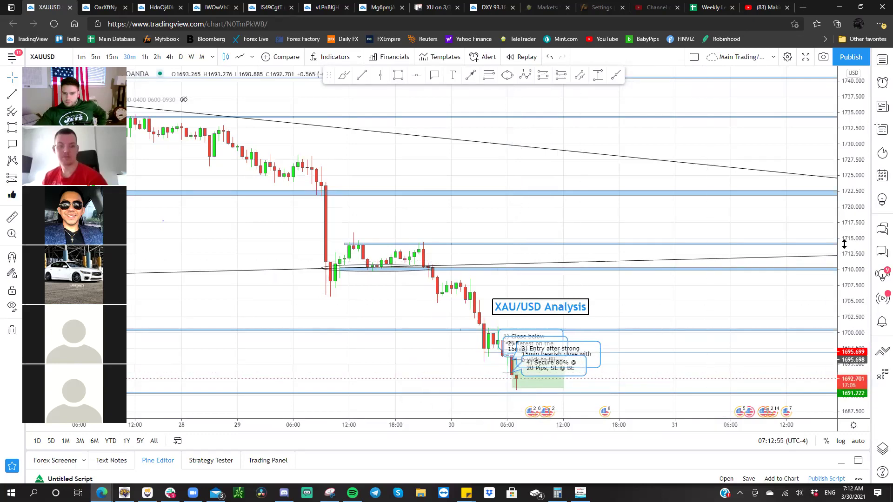
scroll(674, 307, up, 5)
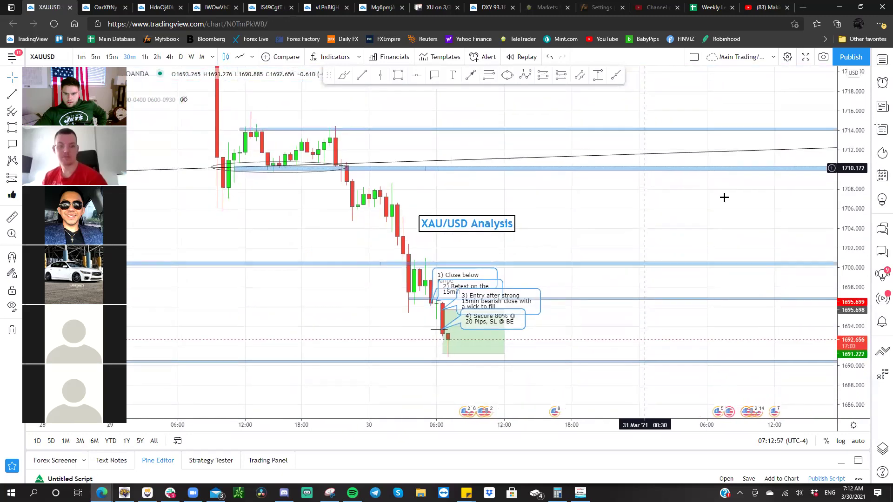
scroll(744, 200, up, 3)
scroll(712, 167, left, 3)
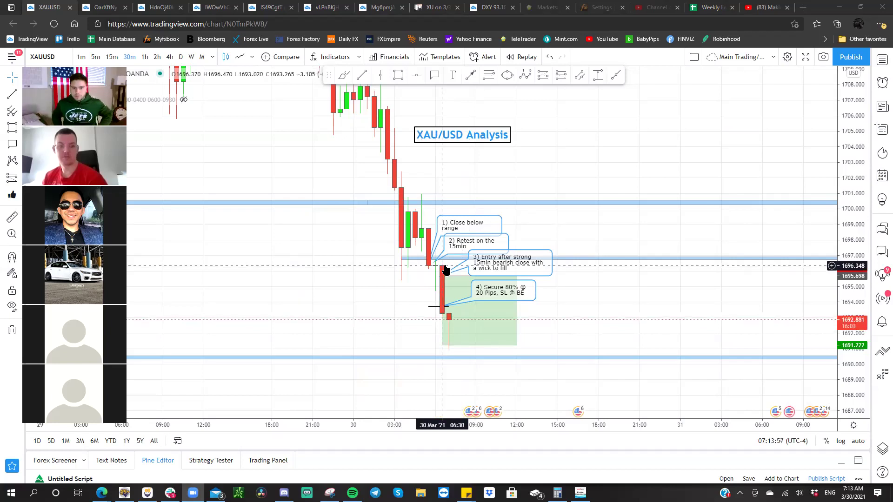
drag(478, 228, 485, 219)
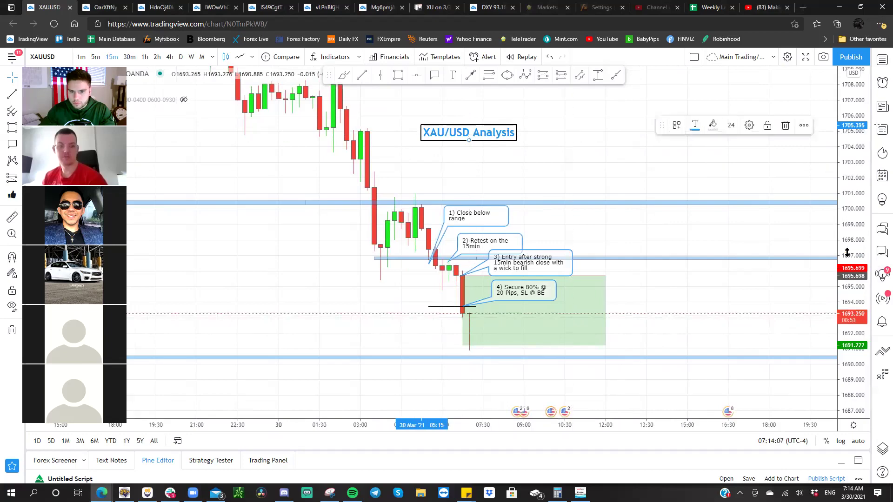
- Snapshot the annotated XAU/USD chart, open the image in a new tab, then return
click(470, 135)
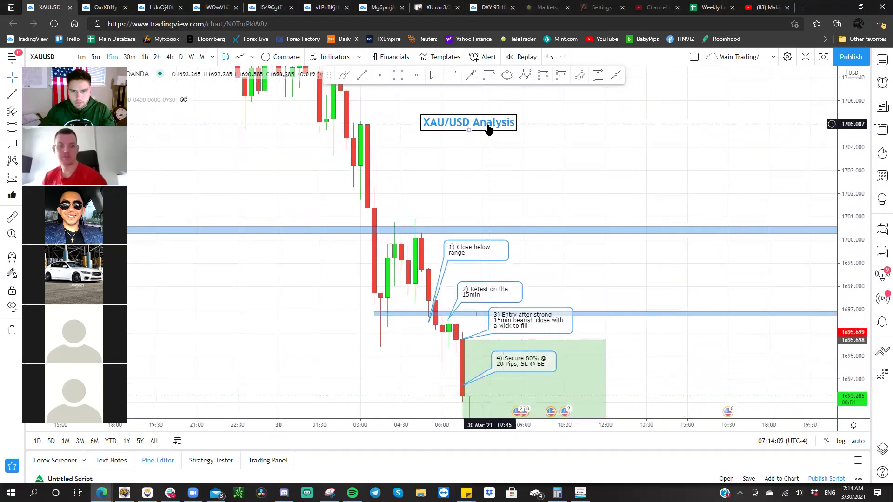
drag(587, 292, 576, 219)
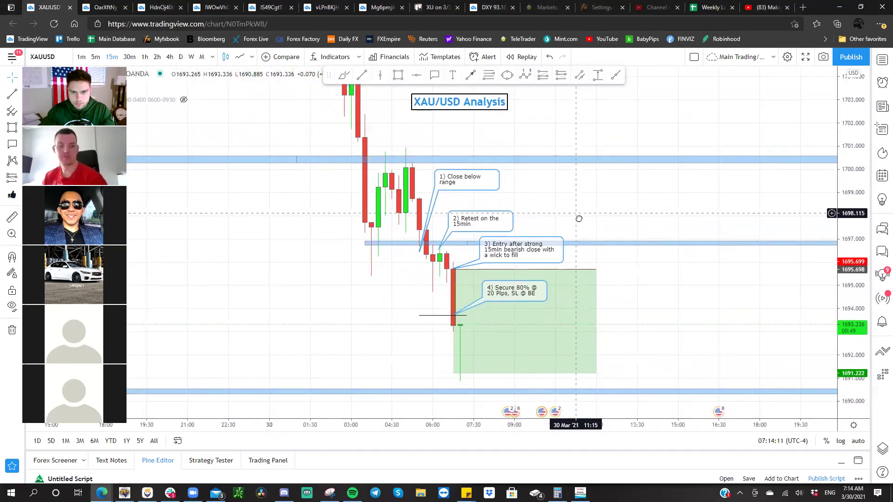
click(824, 59)
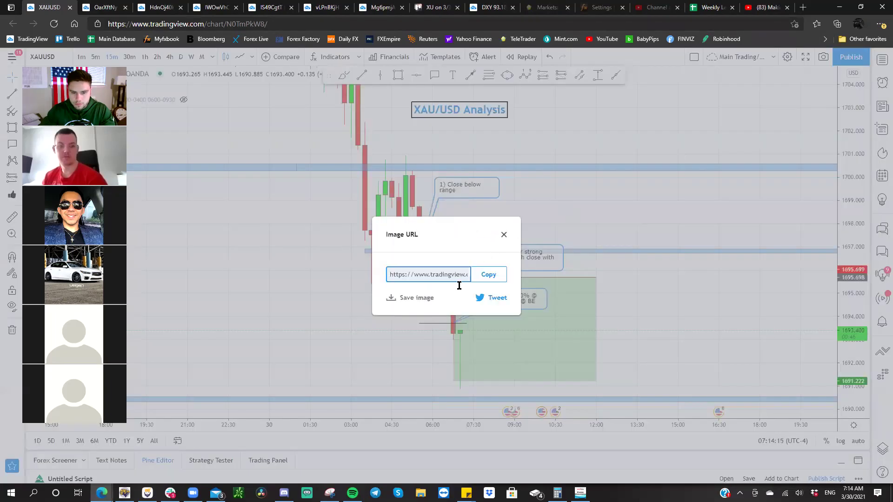
click(416, 300)
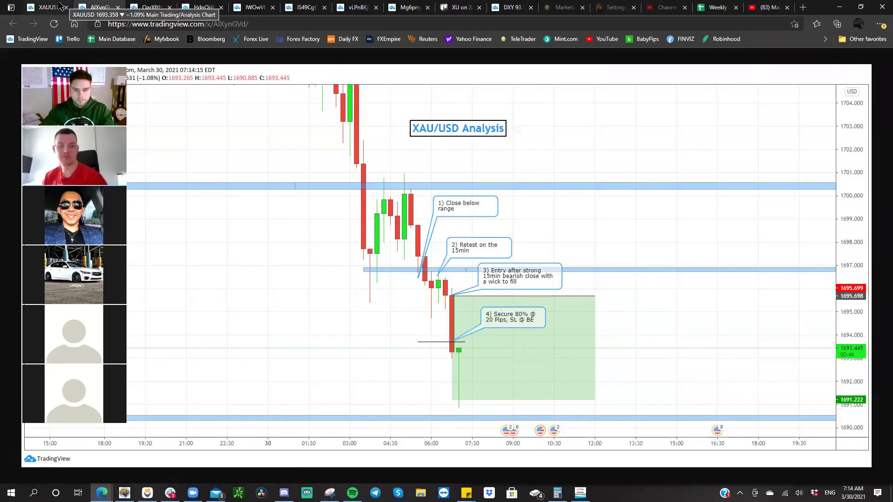
click(46, 7)
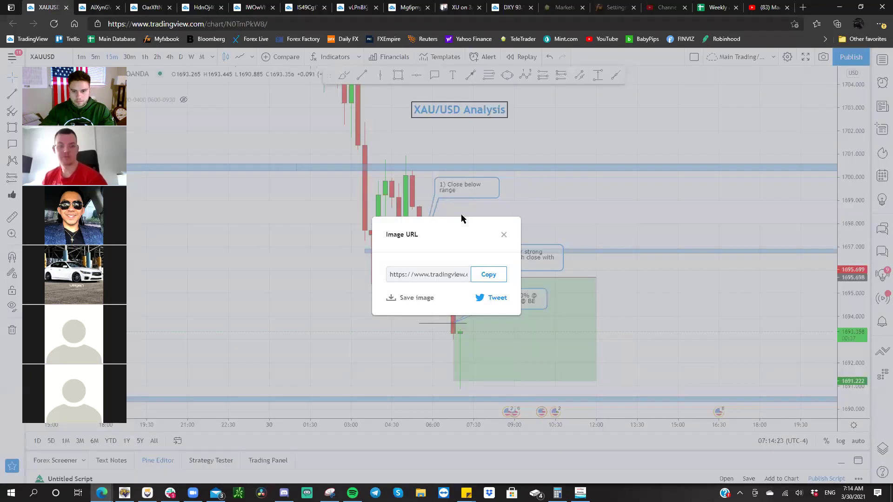
- Copy the XAU/USD chart snapshot image from its browser tab
click(503, 235)
click(458, 8)
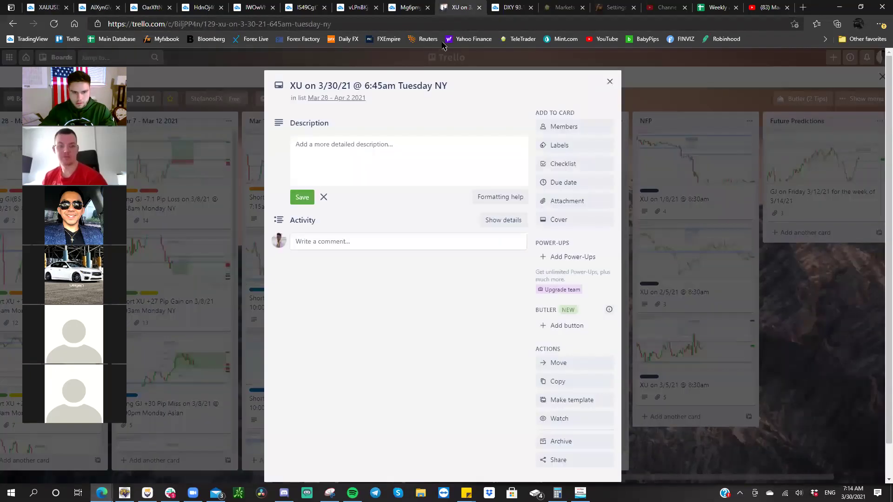
click(407, 9)
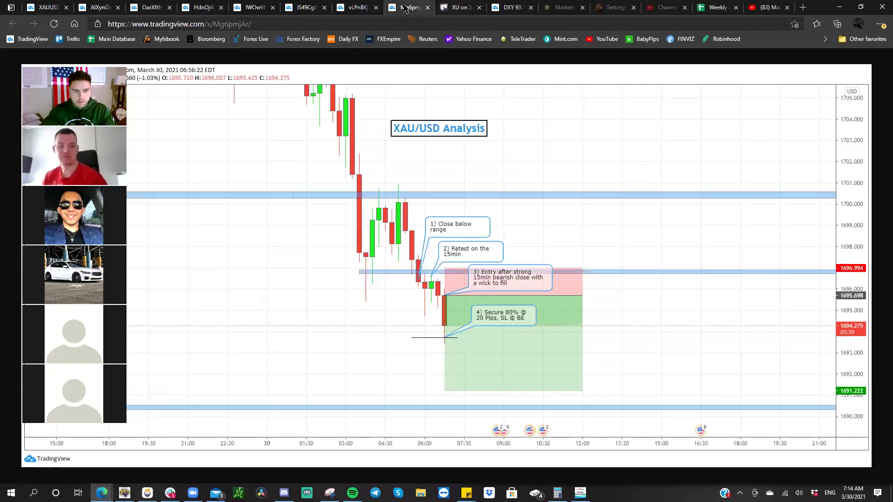
right_click(379, 91)
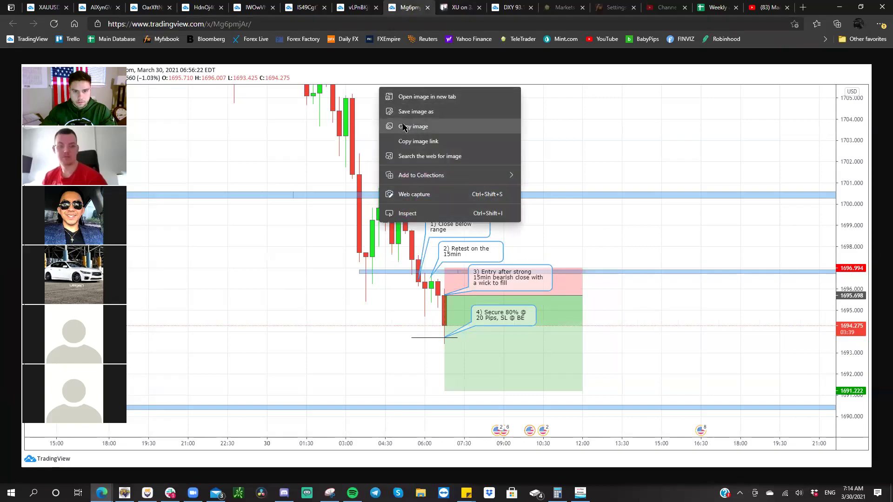
click(404, 125)
- Paste the snapshot onto the Trello card and rename the attachment '15min Entry'
click(453, 5)
click(379, 151)
right_click(381, 153)
click(403, 252)
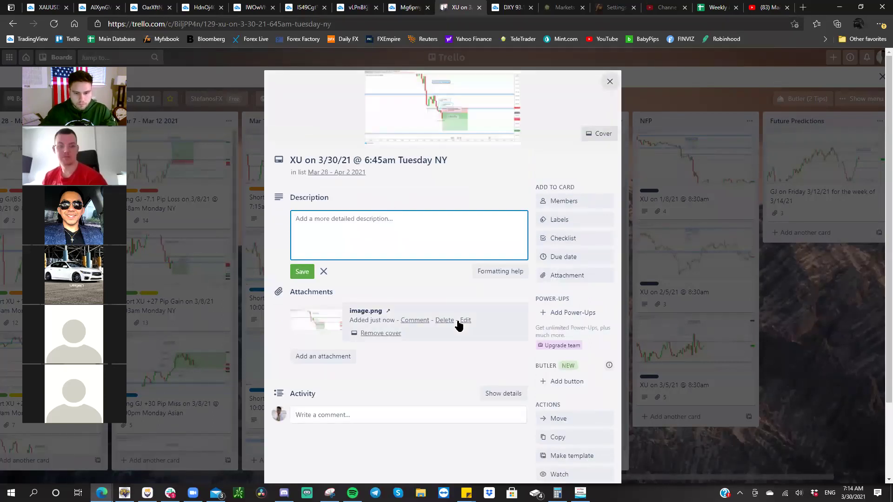
click(465, 321)
text(15min)
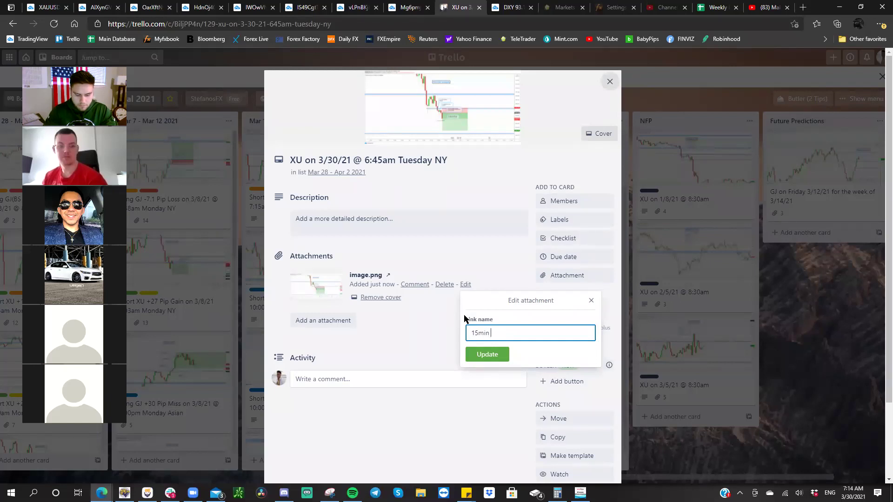
key(Return)
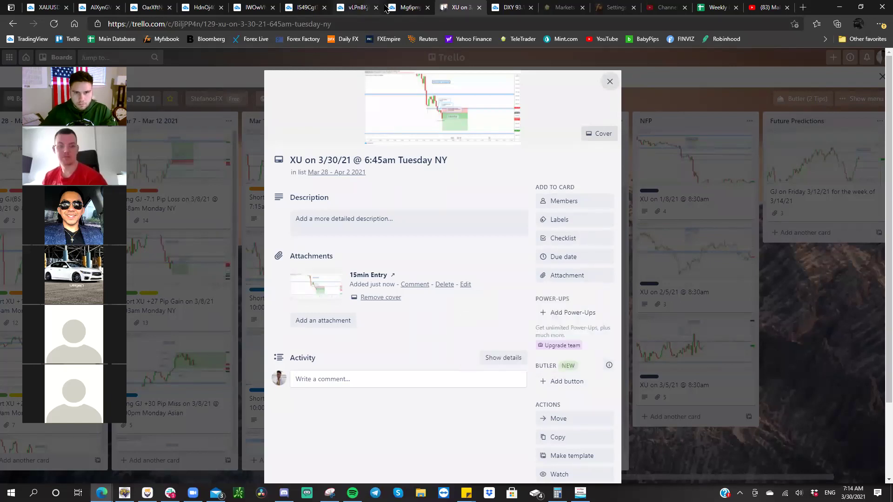
- Close the attached snapshot tab and copy the next snapshot image for the card
click(409, 7)
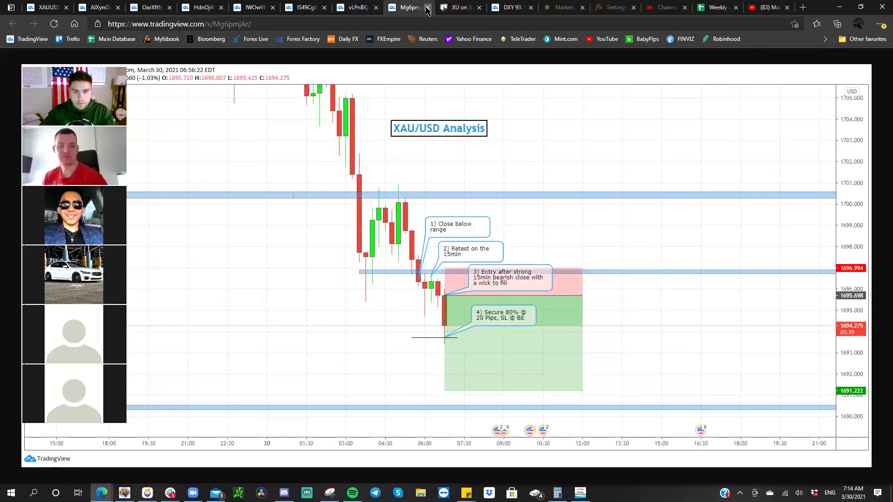
click(427, 8)
click(361, 10)
right_click(411, 112)
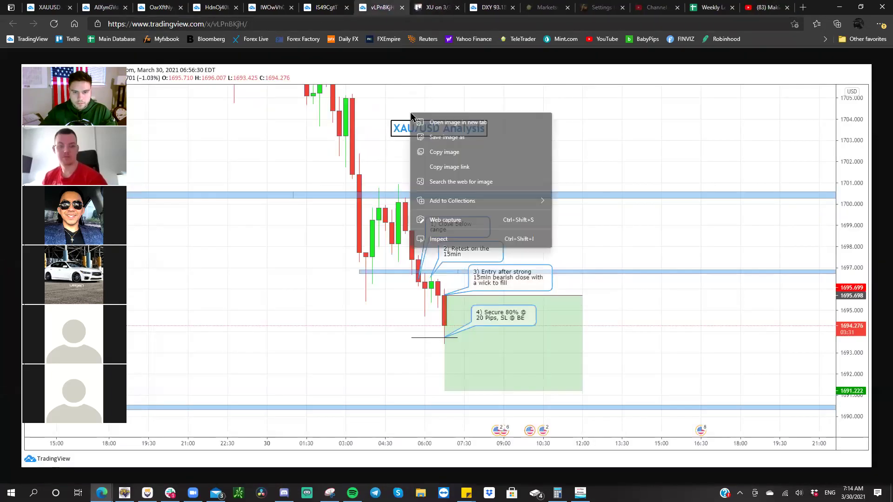
click(442, 150)
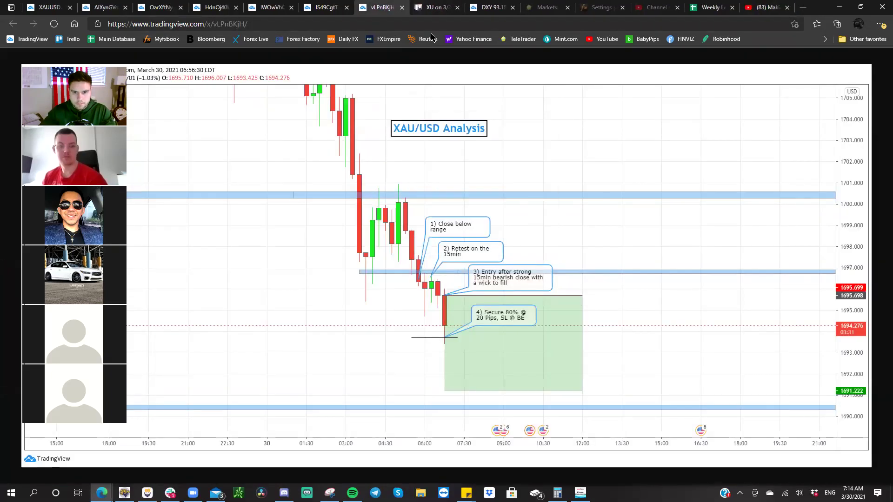
click(431, 9)
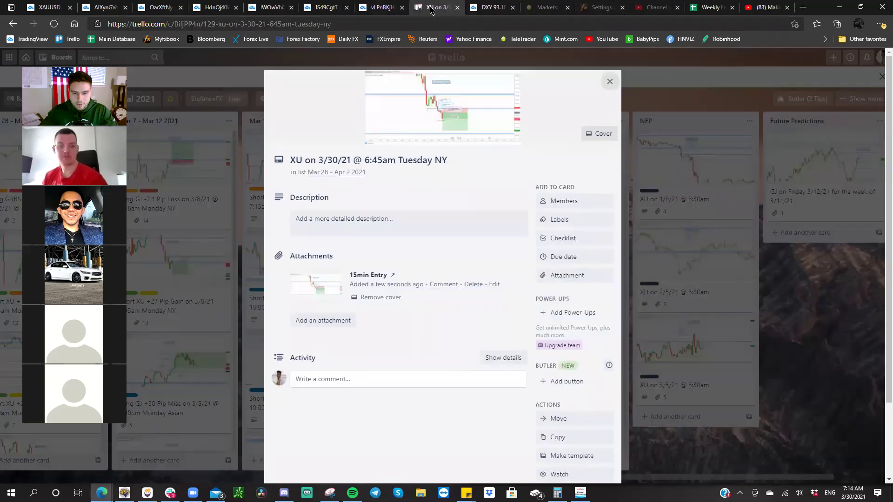
click(393, 4)
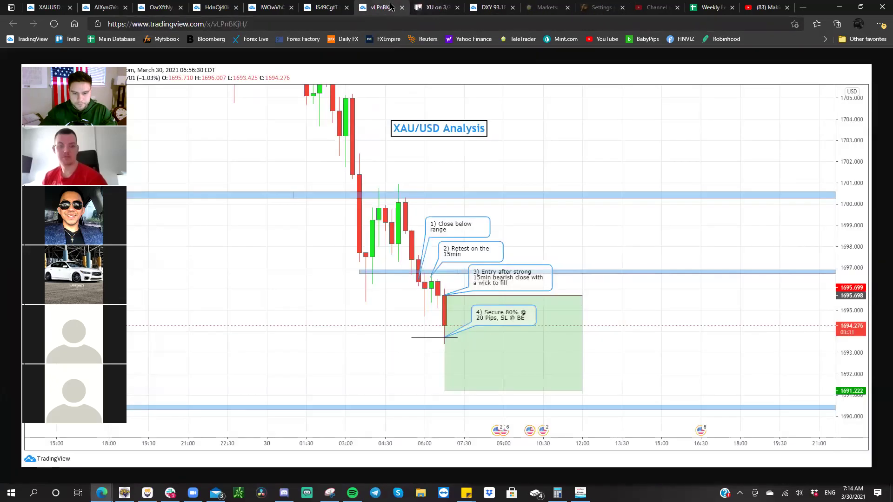
click(462, 10)
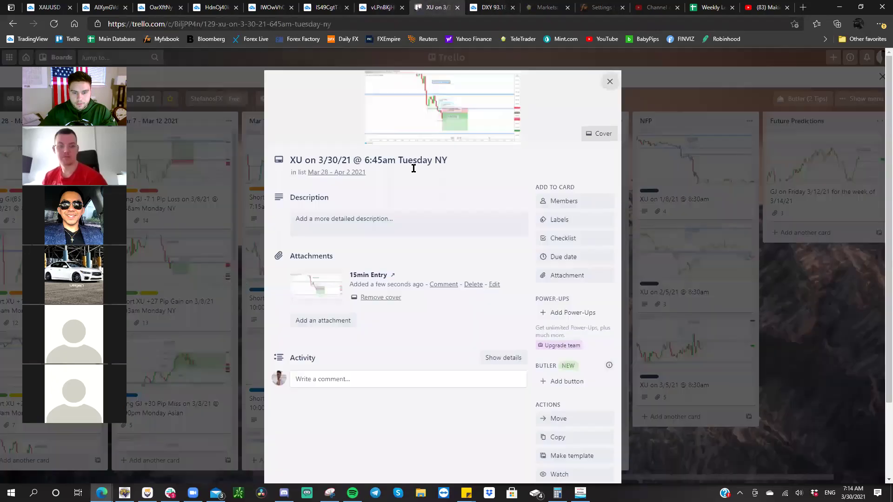
click(398, 221)
right_click(400, 219)
- Paste the second snapshot and name it '15min Secure 80% @ 20 Pips, SL @ BE'
click(421, 311)
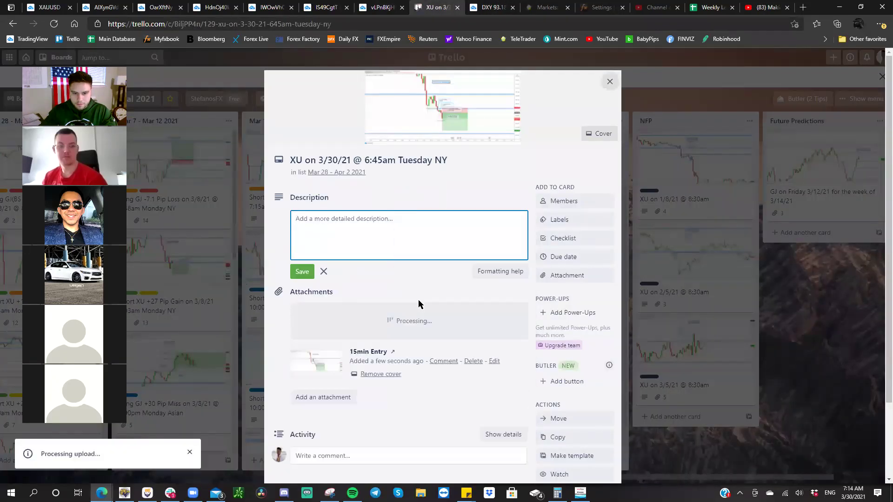
click(463, 321)
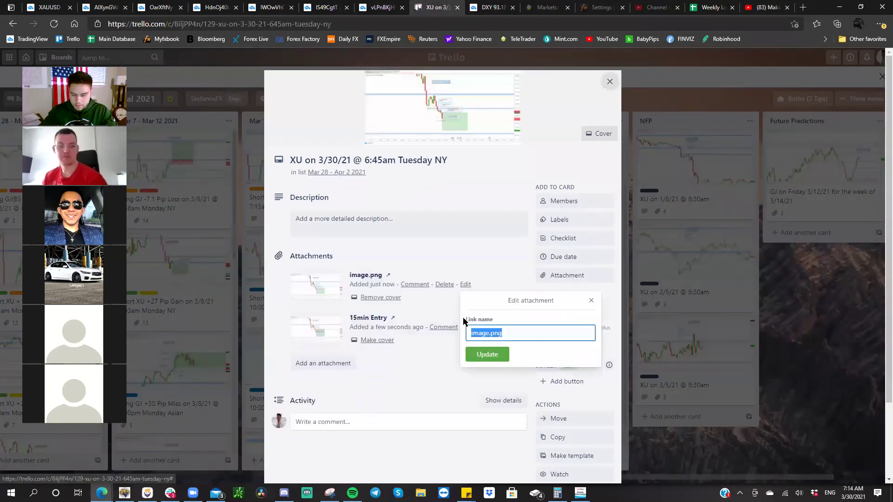
text(15.m)
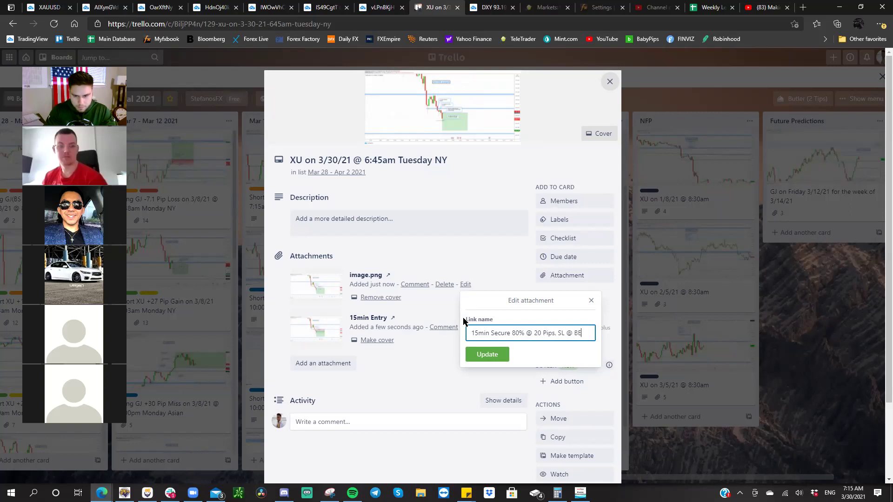
key(Return)
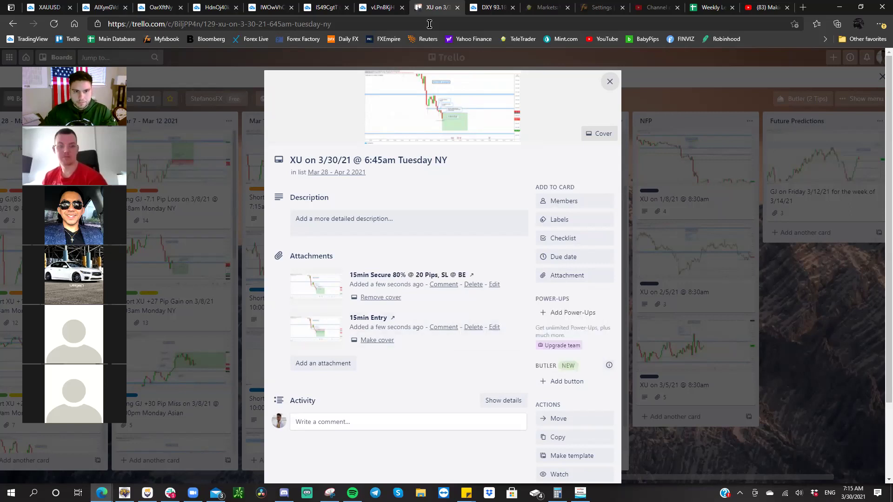
- Copy the next 15-minute snapshot, attach it to the card, and name it '15min'
click(391, 8)
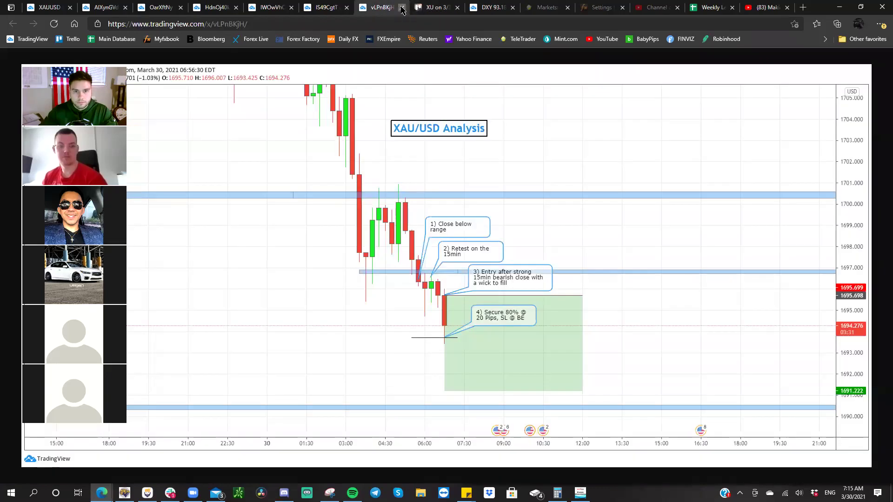
click(400, 8)
key(ctrl+shift+Tab)
right_click(433, 177)
click(452, 214)
click(393, 7)
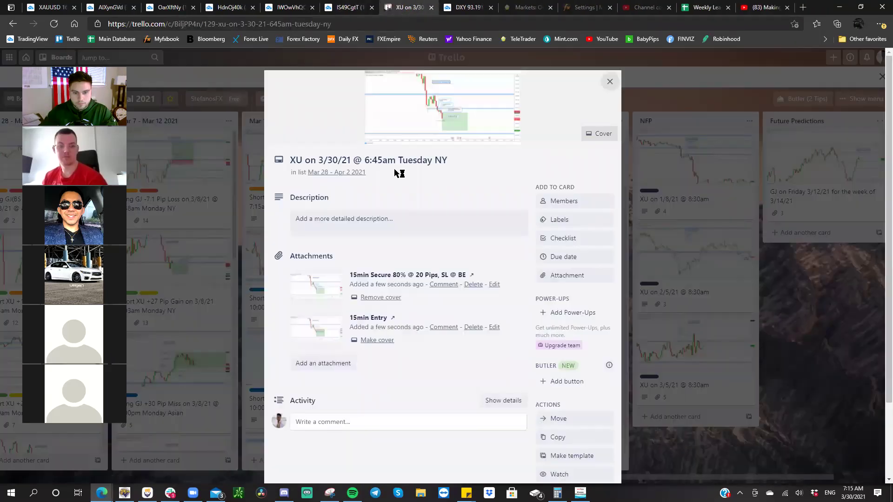
click(381, 229)
right_click(383, 227)
click(410, 320)
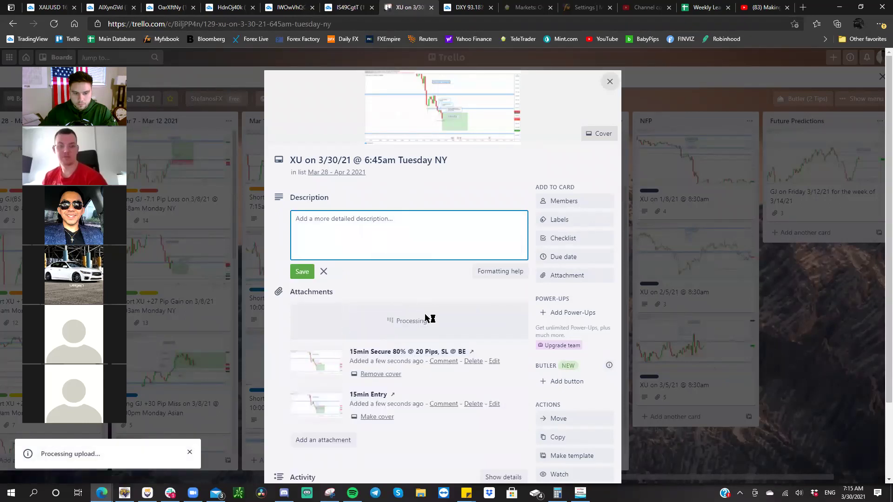
click(465, 319)
text(15min)
key(Return)
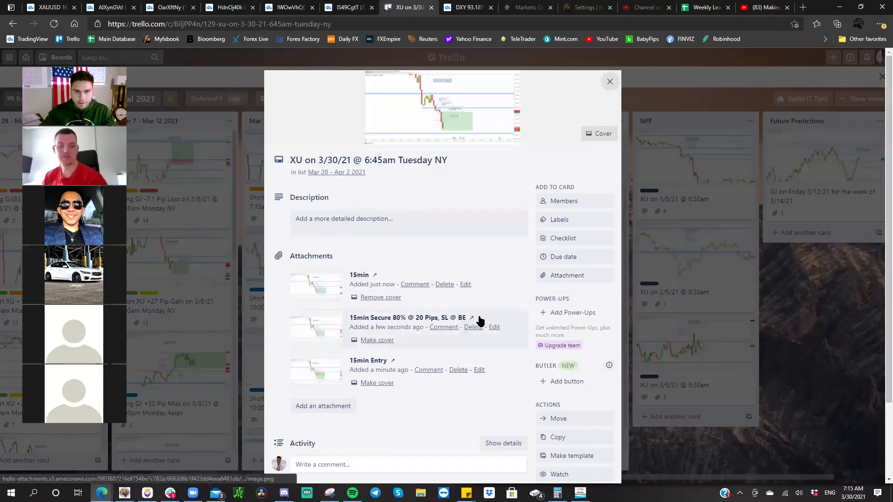
- Copy the 4-hour snapshot, attach it to the card, and name it '4hr'
click(346, 6)
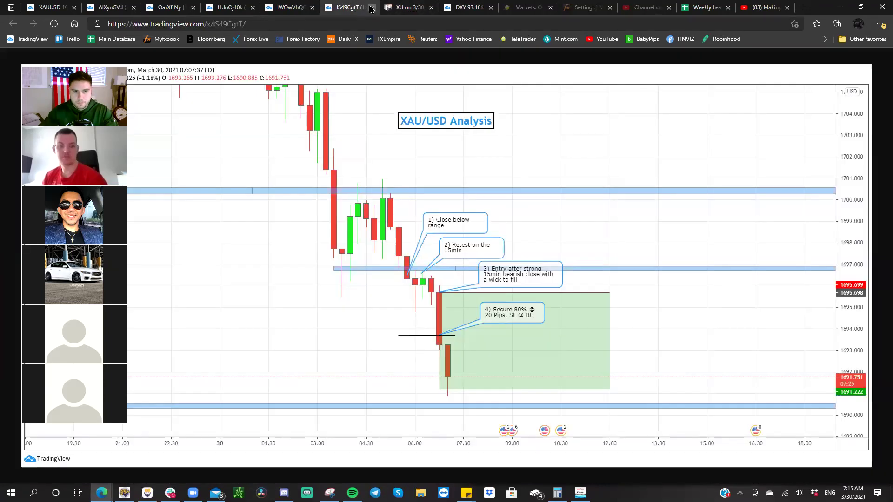
click(371, 7)
click(291, 7)
right_click(393, 145)
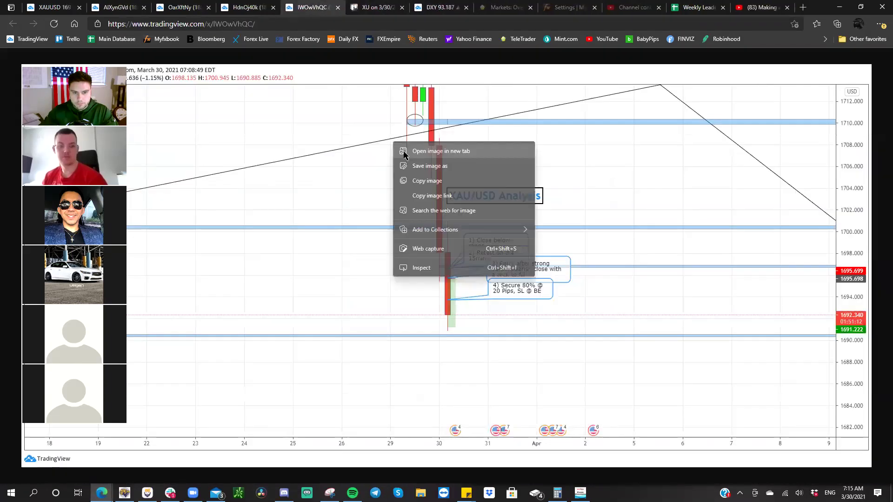
click(421, 178)
click(384, 9)
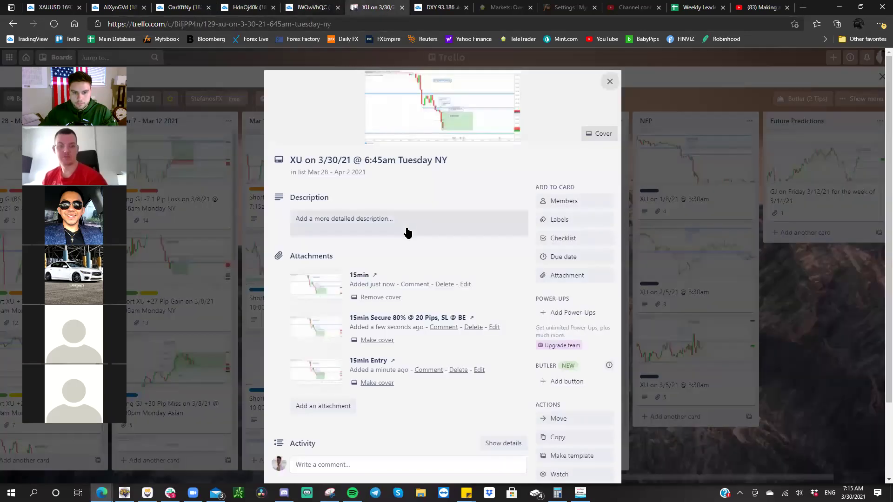
click(405, 230)
right_click(404, 225)
click(454, 318)
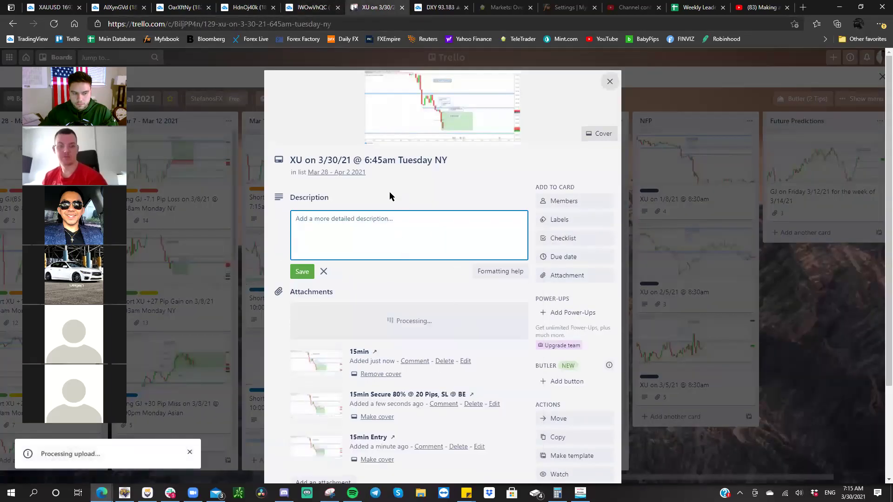
click(462, 321)
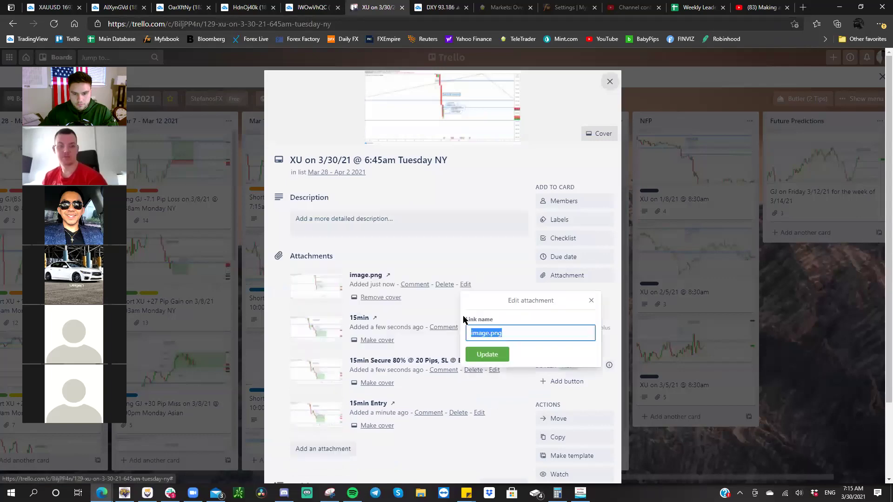
text(4hr)
key(Return)
- Show the live XAUUSD chart, pan to earlier candles and inspect the top blue zone
click(51, 8)
drag(522, 152, 592, 421)
drag(490, 305, 646, 353)
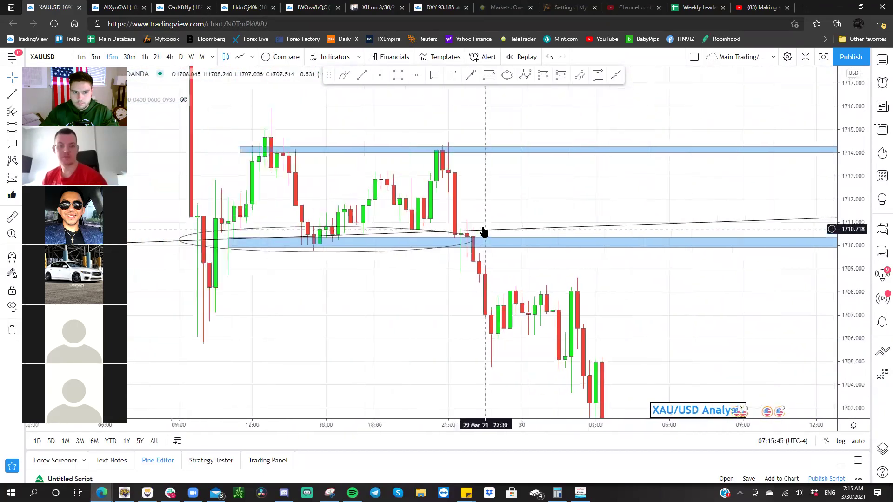
scroll(484, 233, down, 3)
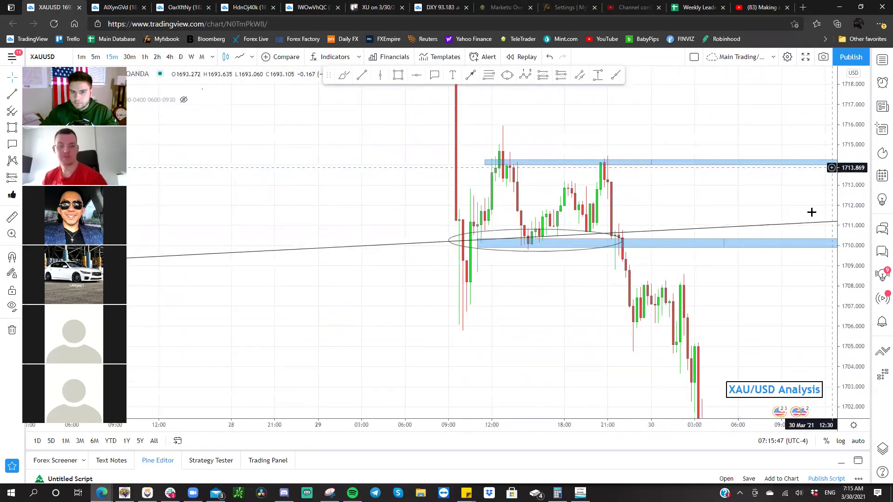
drag(668, 199, 634, 191)
click(579, 172)
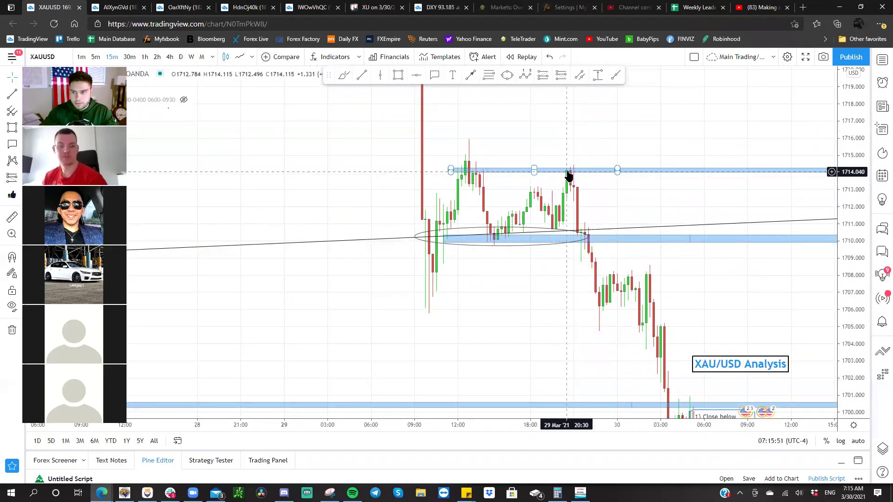
click(569, 177)
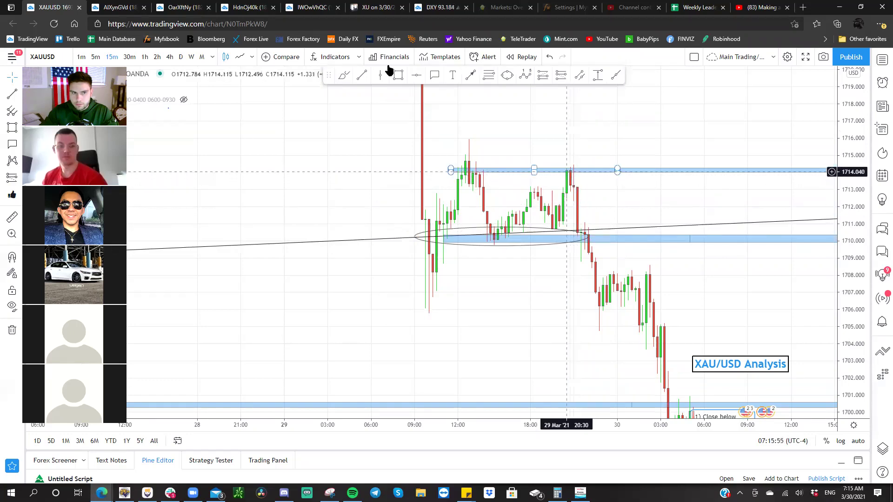
- Switch to 1-hour candles, inspect the blue zones and range ellipse, and pan through April
click(144, 57)
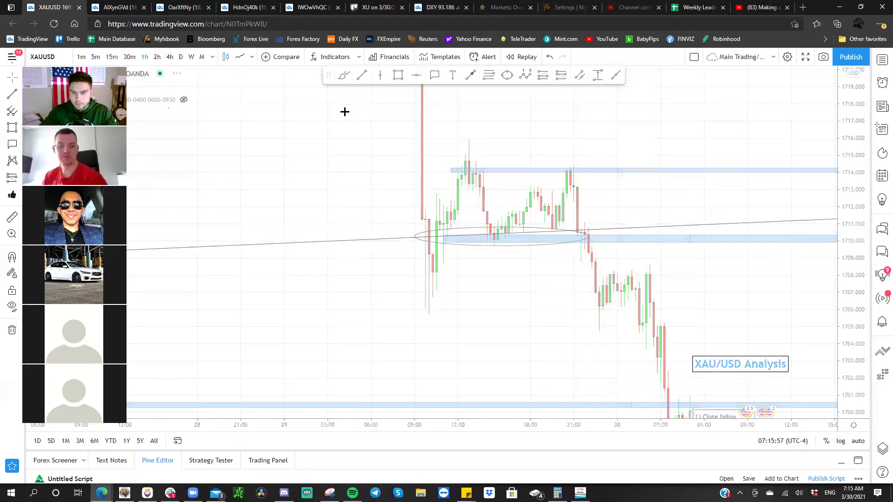
scroll(432, 130, up, 2)
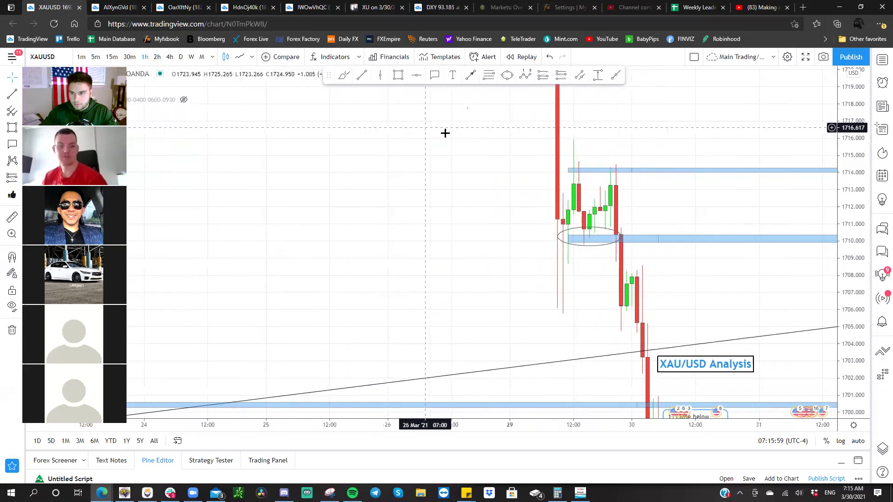
click(592, 170)
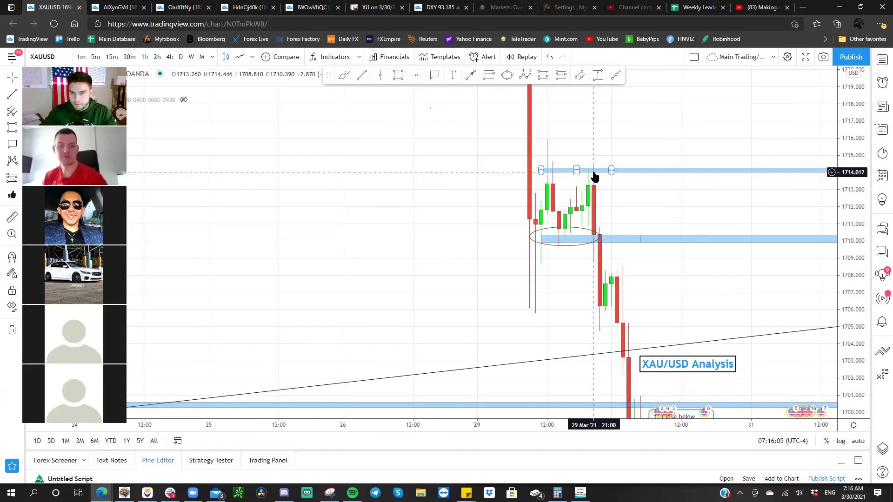
click(599, 237)
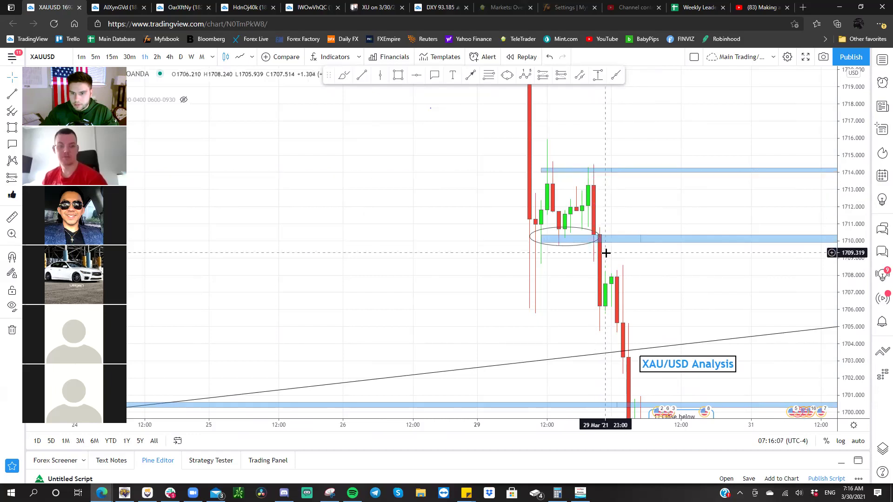
click(591, 235)
click(593, 236)
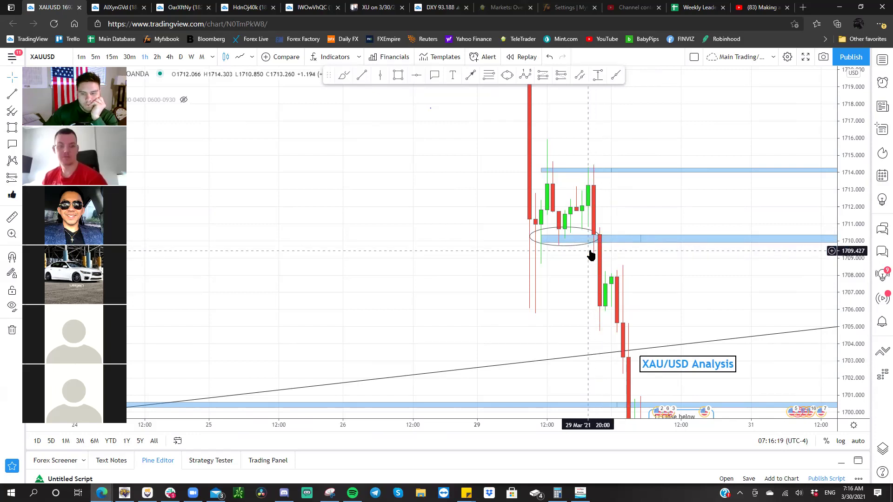
drag(533, 266, 385, 289)
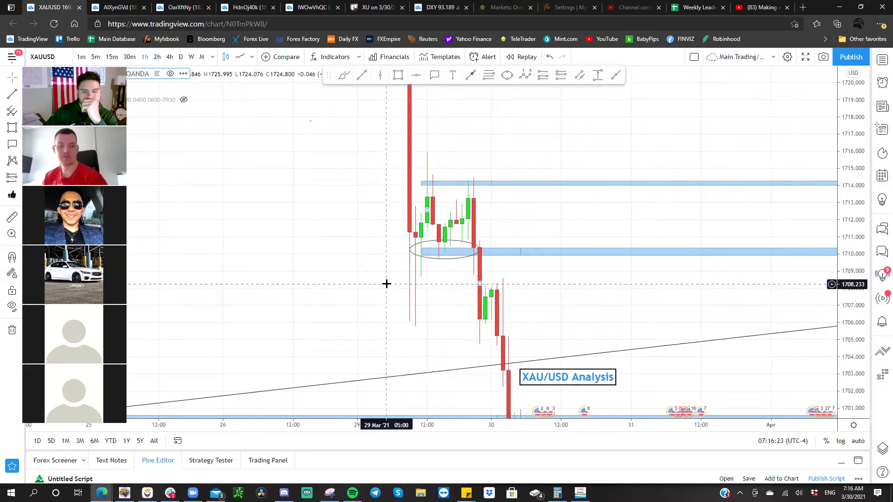
- Set 4-hour candles, compress the price scale, and move the XAU/USD Analysis label near the top
click(169, 57)
mouse_move(840, 111)
mouse_down()
mouse_move(815, 283)
mouse_move(677, 275)
mouse_move(614, 260)
mouse_up()
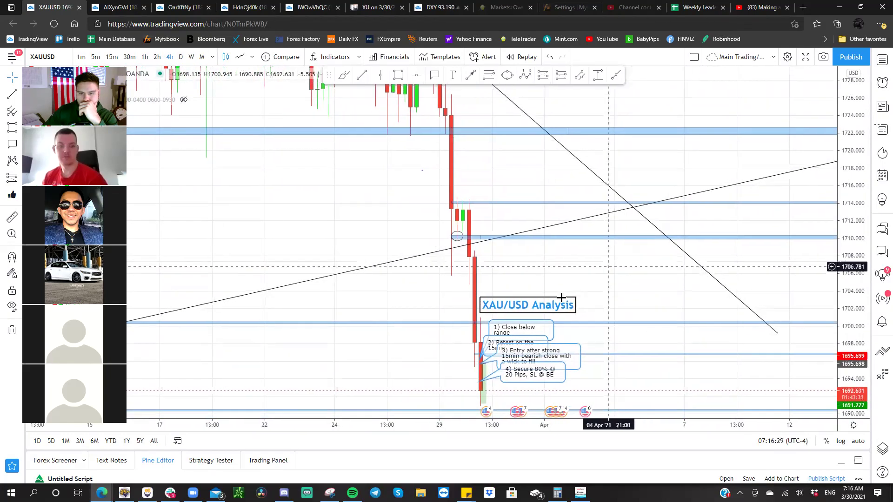
mouse_move(564, 305)
mouse_down()
mouse_move(545, 232)
mouse_move(543, 151)
mouse_move(573, 136)
mouse_up()
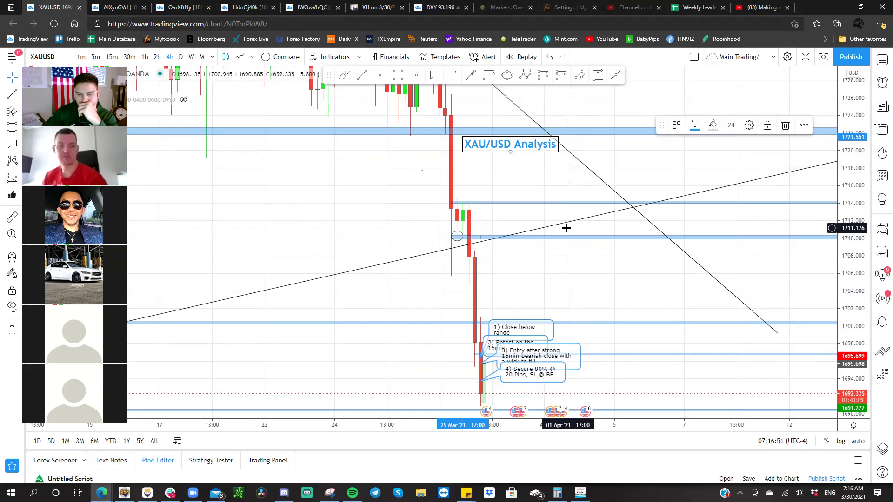
- Open and dismiss the chart's context menu three times, then scroll the chart
right_click(567, 231)
click(554, 223)
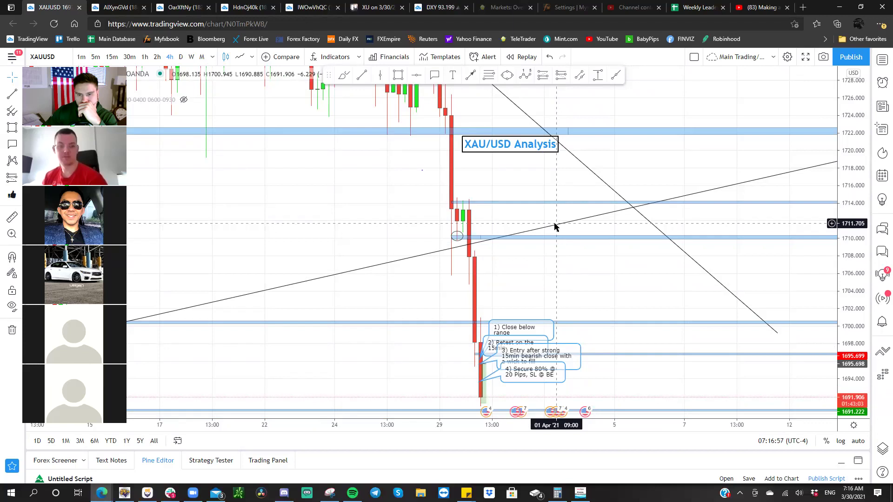
right_click(553, 225)
click(542, 221)
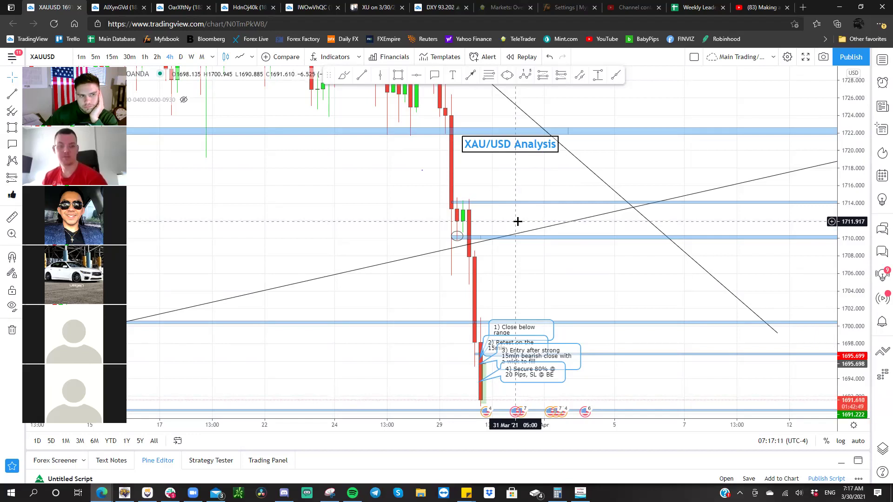
right_click(518, 224)
click(511, 221)
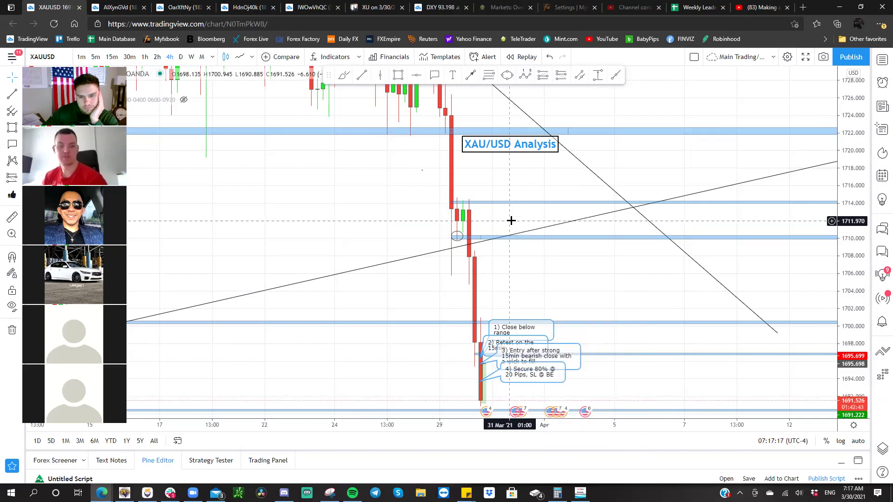
scroll(497, 280, down, 3)
- Delete the rising trendline from the XAUUSD chart and pan toward lower prices
click(496, 281)
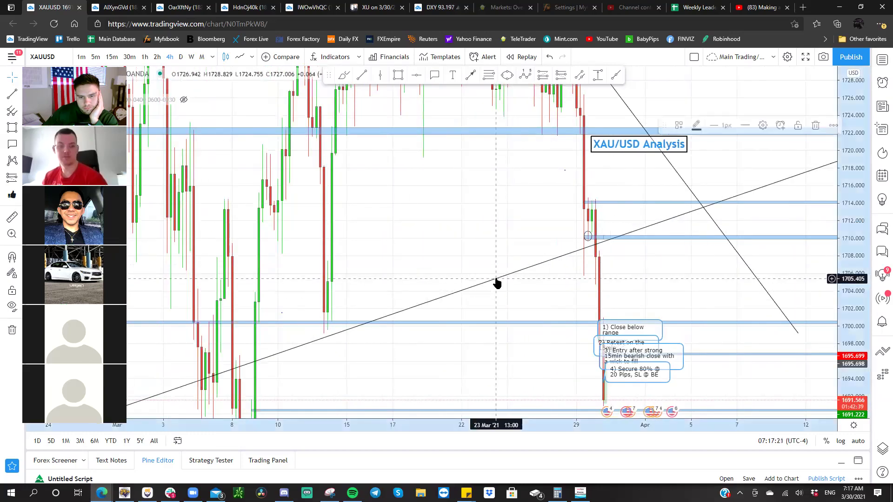
key(Delete)
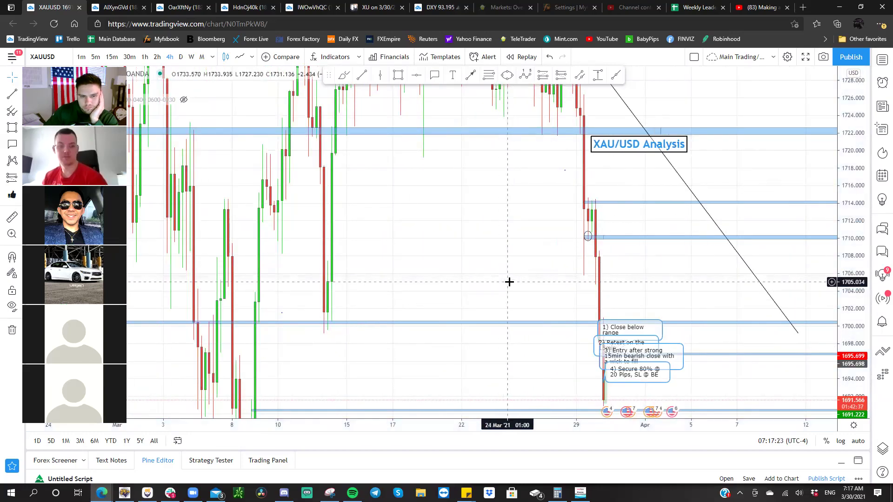
scroll(511, 281, up, 3)
drag(512, 281, 524, 213)
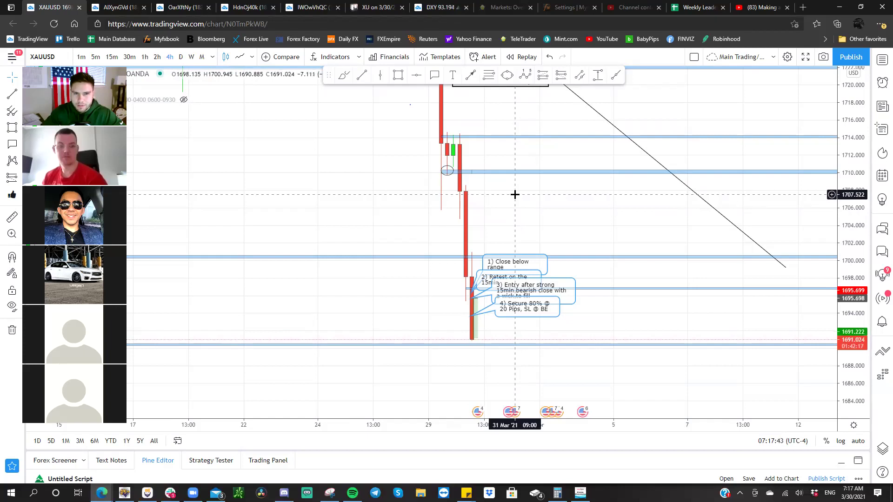
- Dismiss the chart's context menu and bring up the DXY US Dollar Index chart
right_click(515, 194)
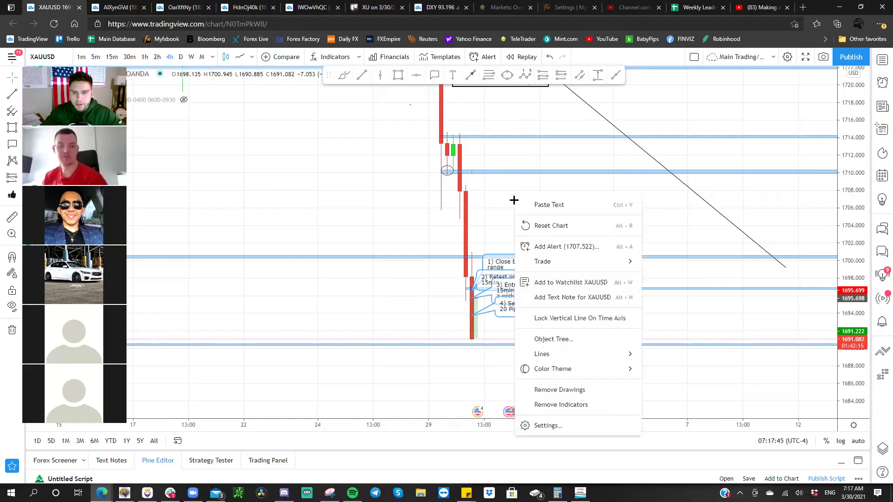
click(504, 199)
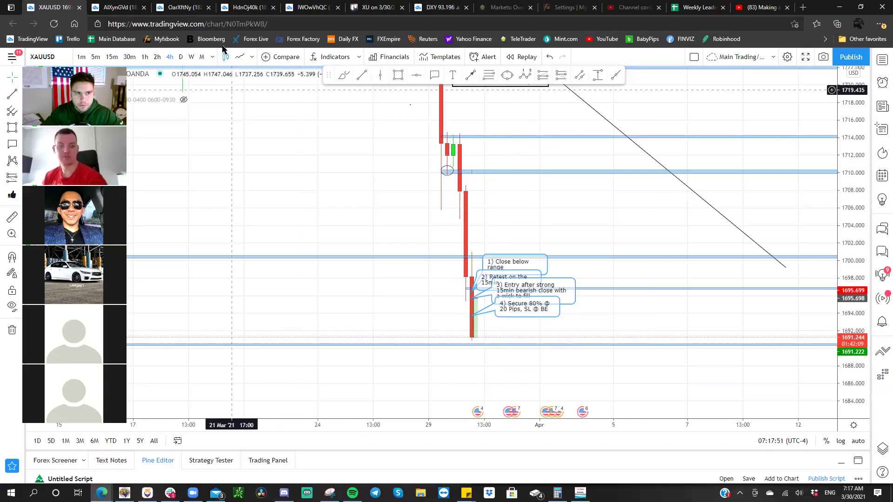
click(428, 8)
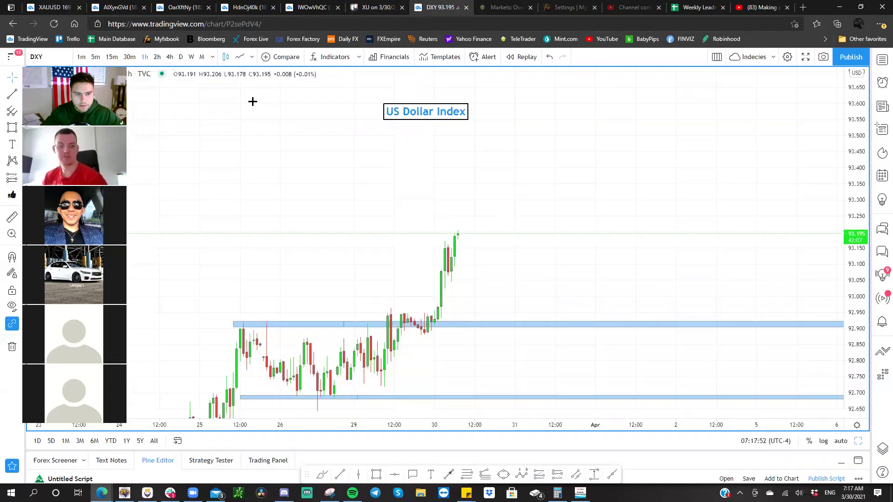
drag(343, 199, 359, 154)
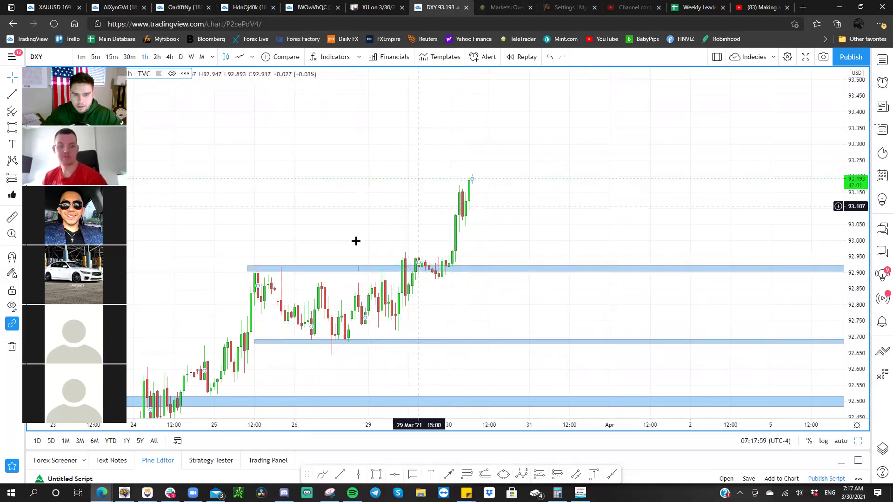
click(355, 269)
drag(355, 268, 363, 279)
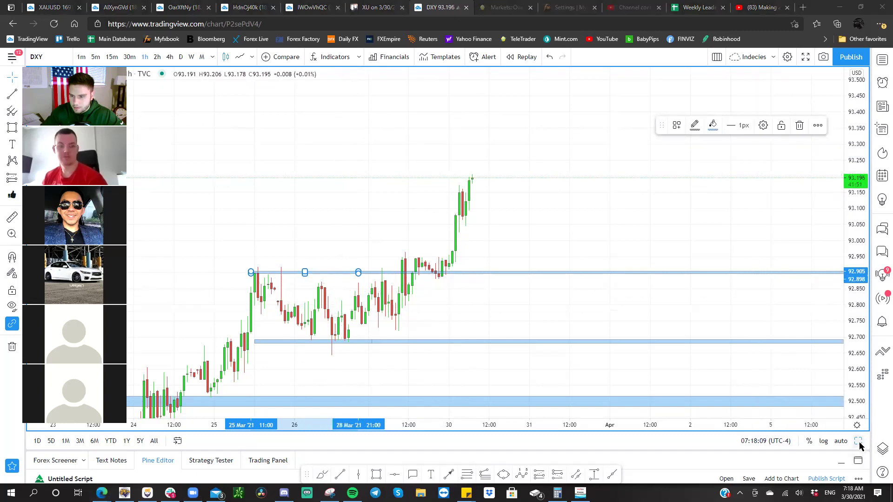
- Restore the four-chart layout and reframe the FTSE 100 chart around its UK100 label
key(alt+Return)
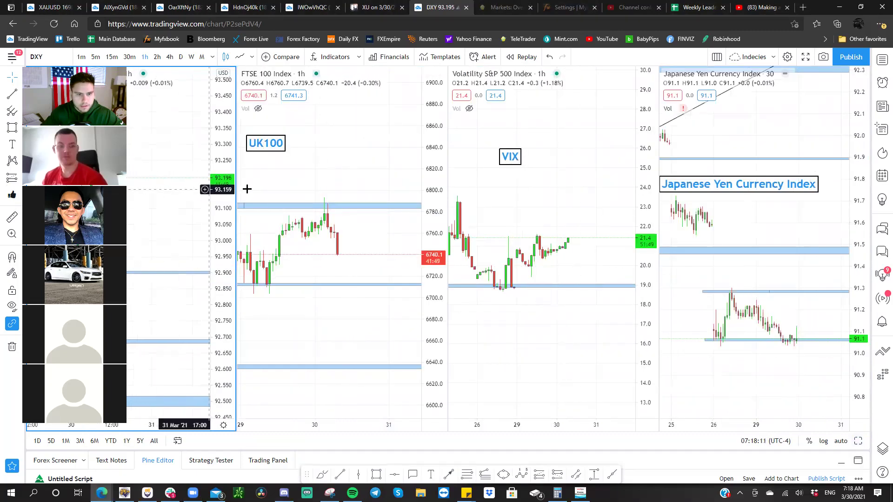
click(321, 189)
drag(325, 139, 340, 166)
scroll(340, 167, down, 5)
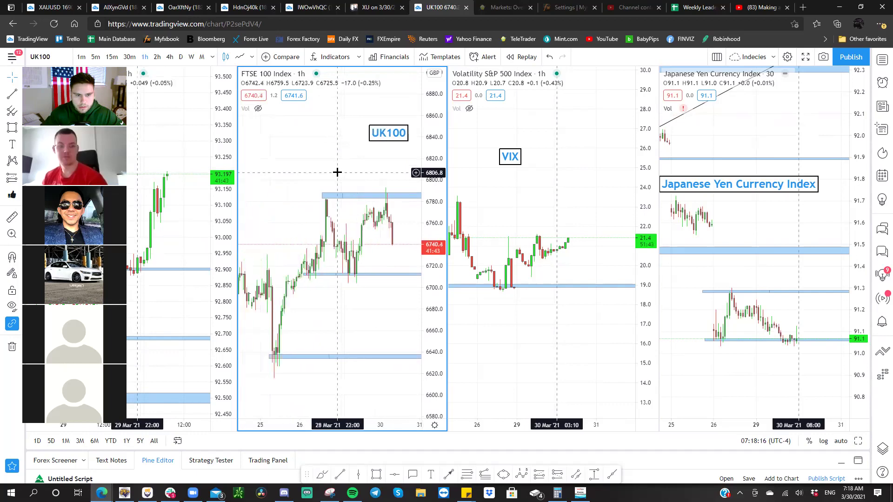
drag(444, 127, 444, 177)
scroll(414, 279, down, 4)
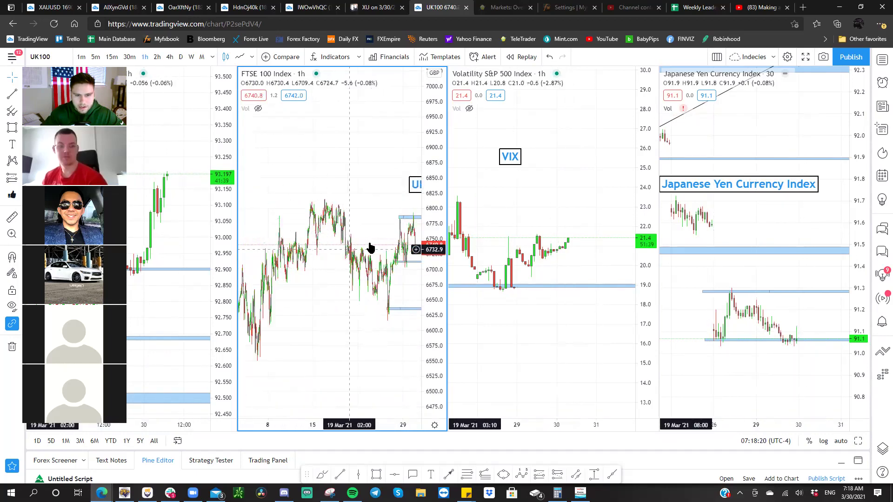
scroll(371, 247, up, 3)
scroll(370, 247, up, 3)
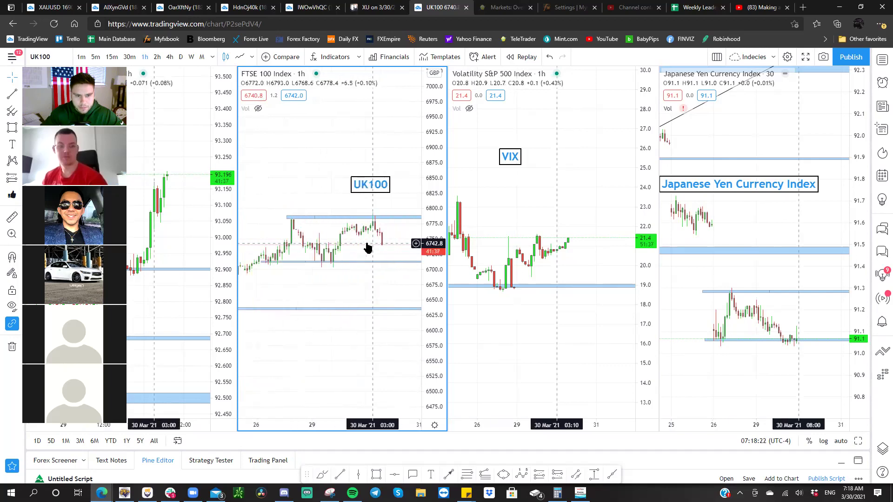
drag(351, 238, 274, 238)
- Activate the VIX and Japanese Yen index panes, then return to the XAUUSD chart
click(523, 273)
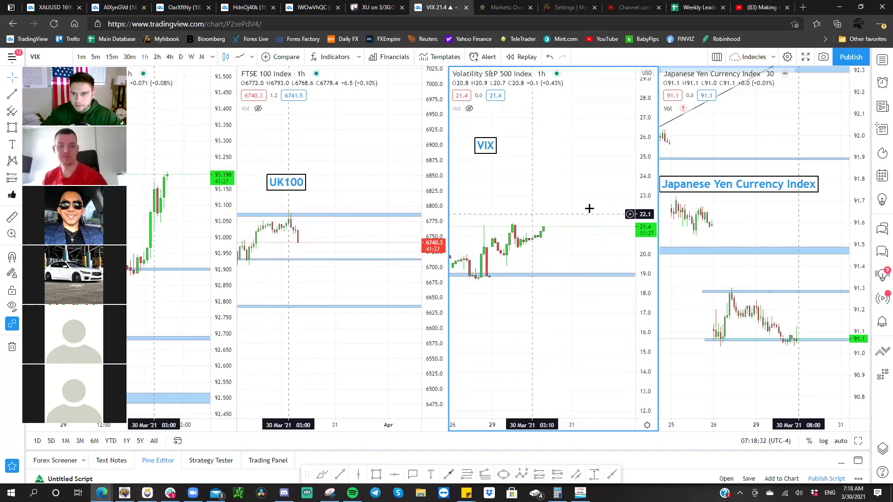
click(733, 207)
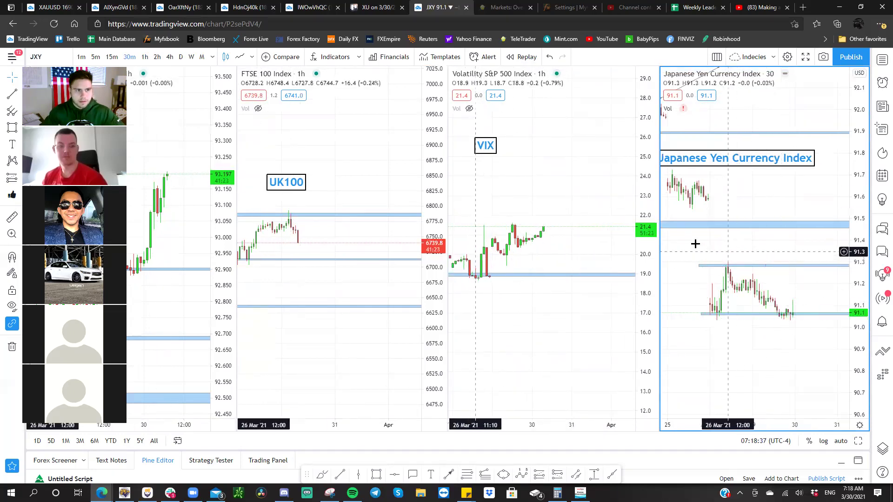
click(65, 8)
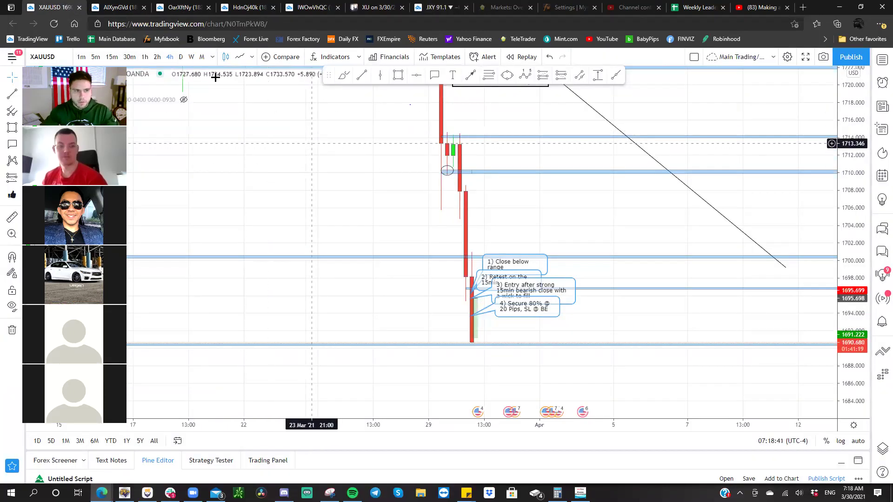
- Set XAUUSD to 30-minute candles and review the Indecies watchlist before closing the panel
click(134, 58)
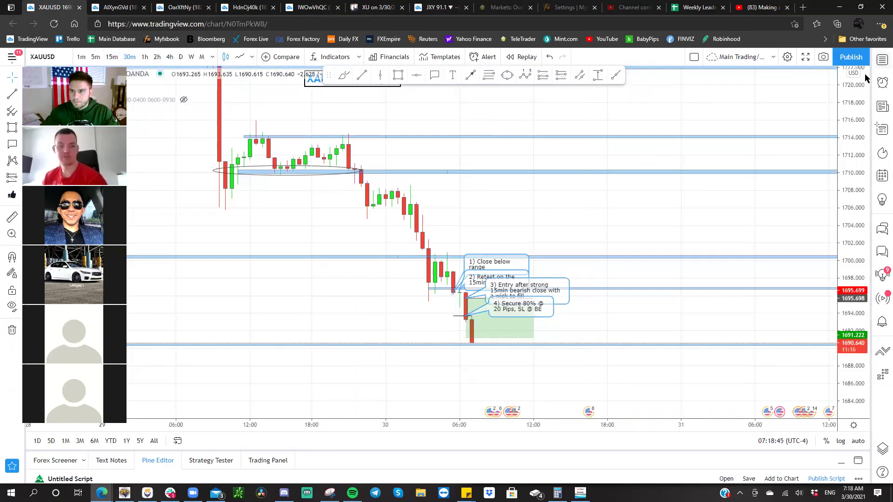
click(882, 59)
click(800, 60)
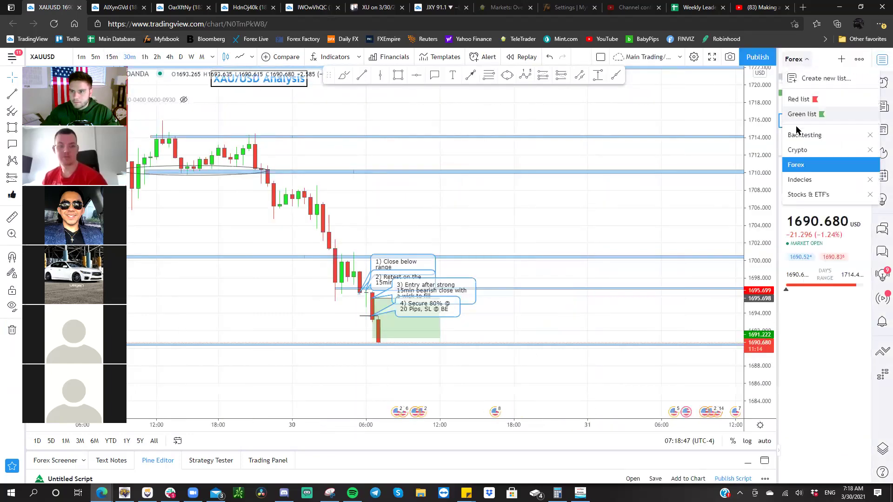
click(807, 180)
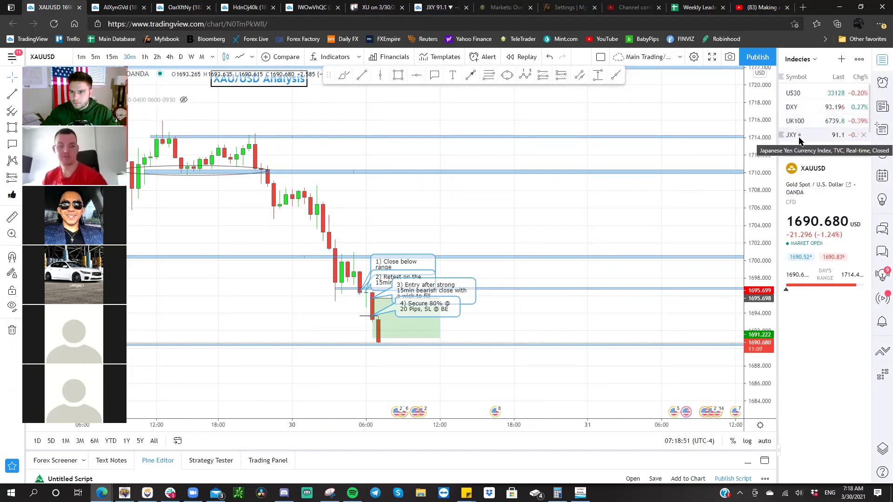
scroll(798, 139, down, 1)
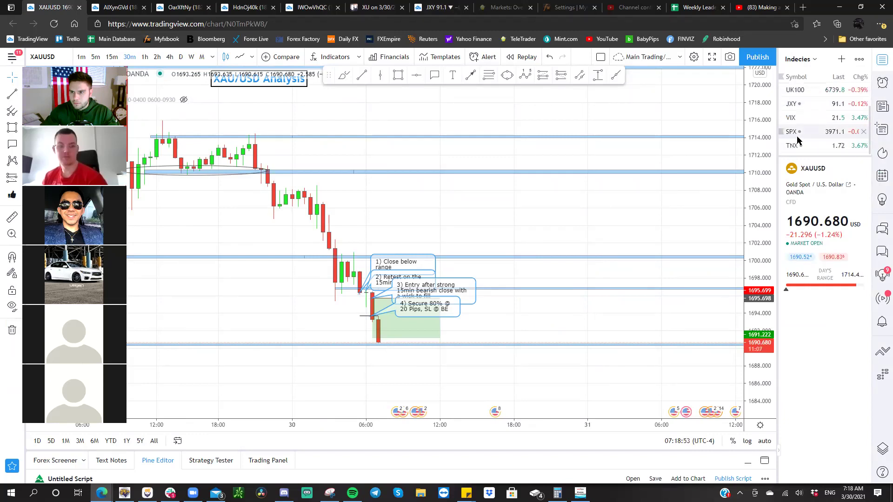
click(880, 61)
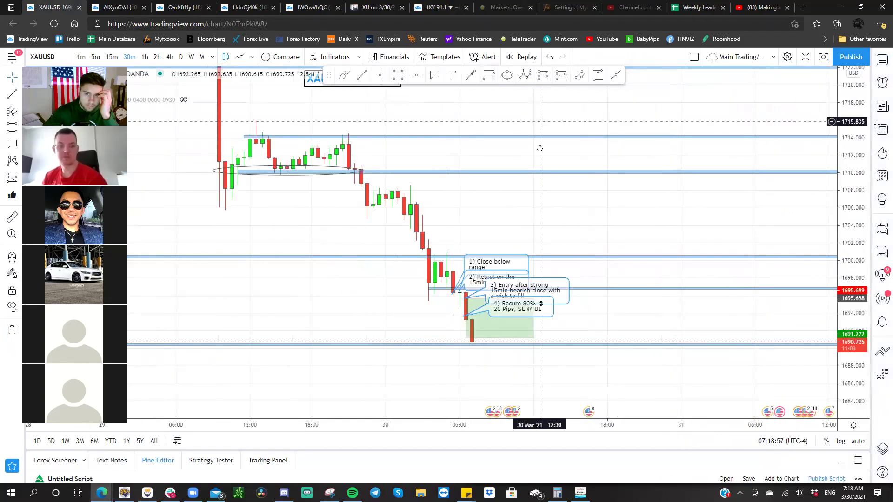
- Reposition the XAU/USD Analysis title and pull the short position's target down to 1690.450
drag(394, 116, 514, 217)
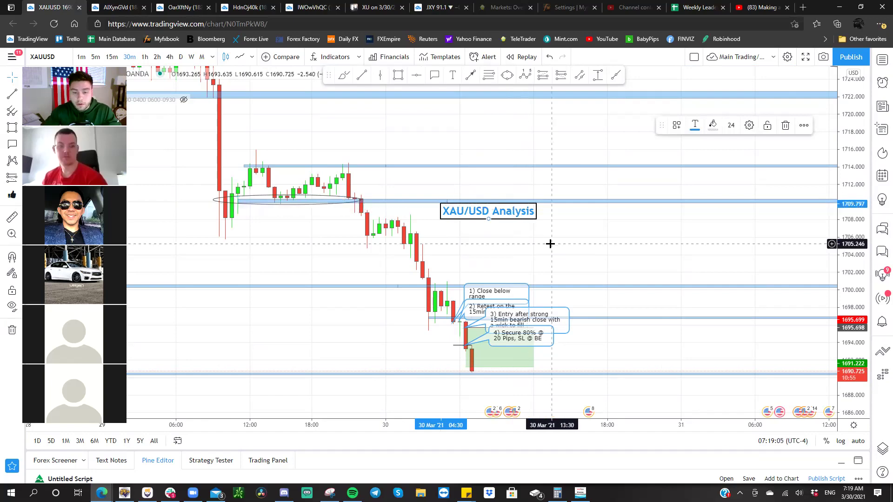
drag(550, 243, 532, 205)
scroll(665, 222, up, 3)
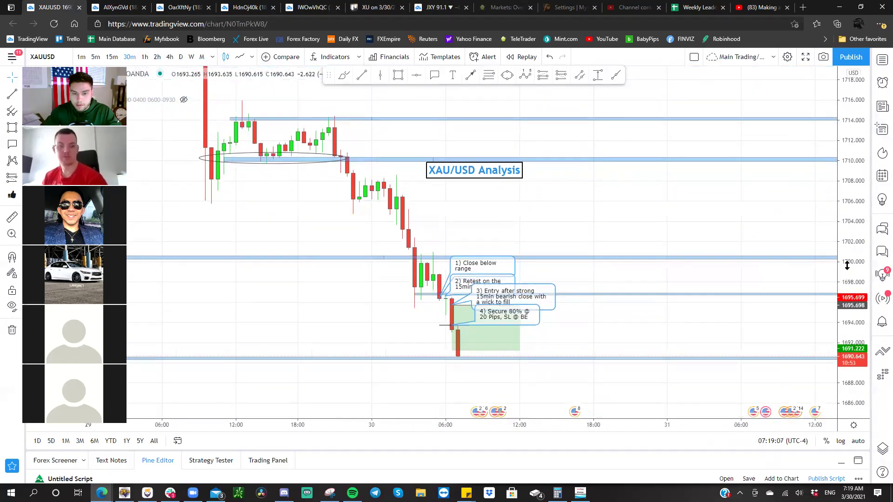
drag(695, 232, 706, 210)
drag(471, 129, 469, 135)
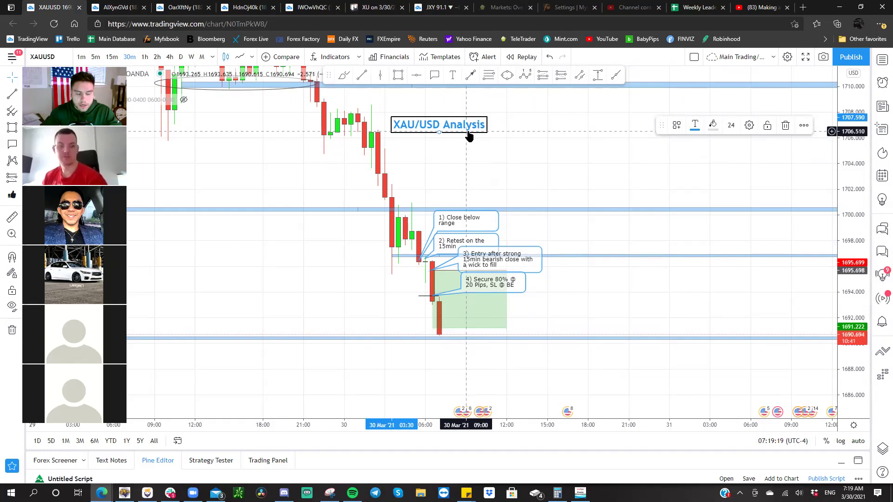
drag(476, 136, 482, 151)
drag(444, 321, 442, 328)
drag(564, 301, 580, 295)
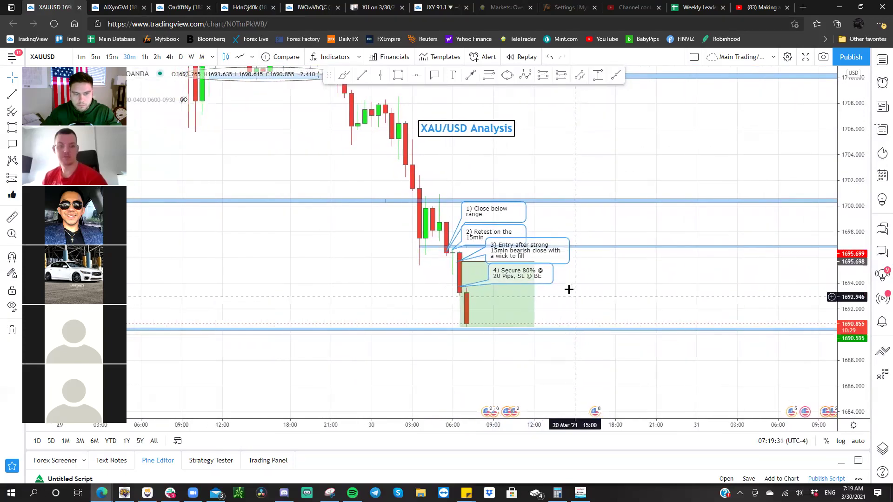
- Switch to 15-minute candles, stretch the price scale, and take a chart snapshot
click(112, 56)
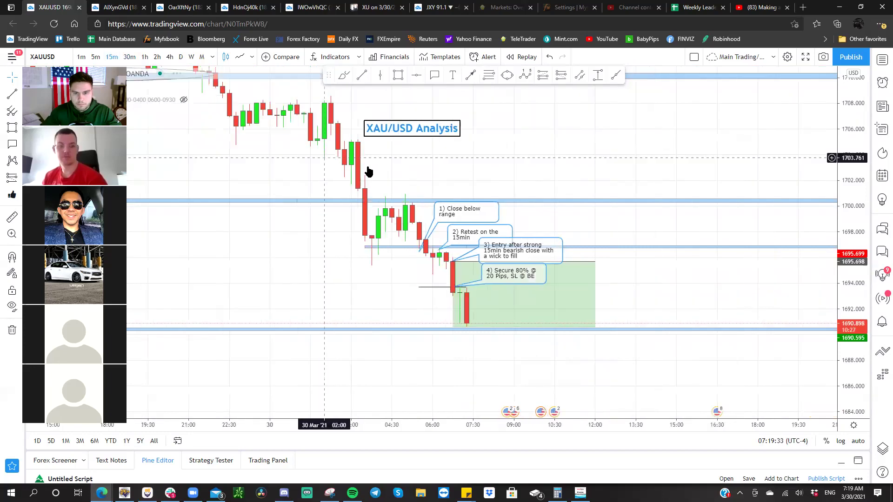
drag(381, 125, 429, 131)
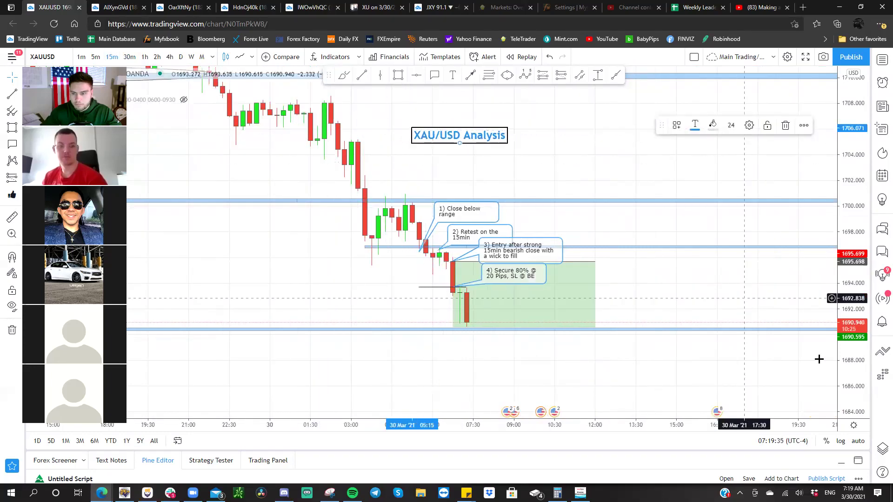
drag(845, 358, 845, 321)
drag(477, 102, 474, 135)
drag(542, 223, 537, 202)
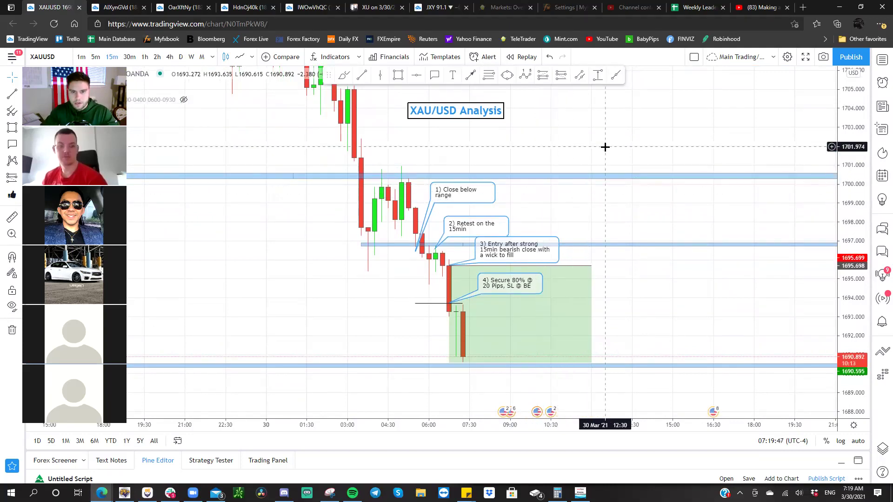
click(823, 57)
click(504, 235)
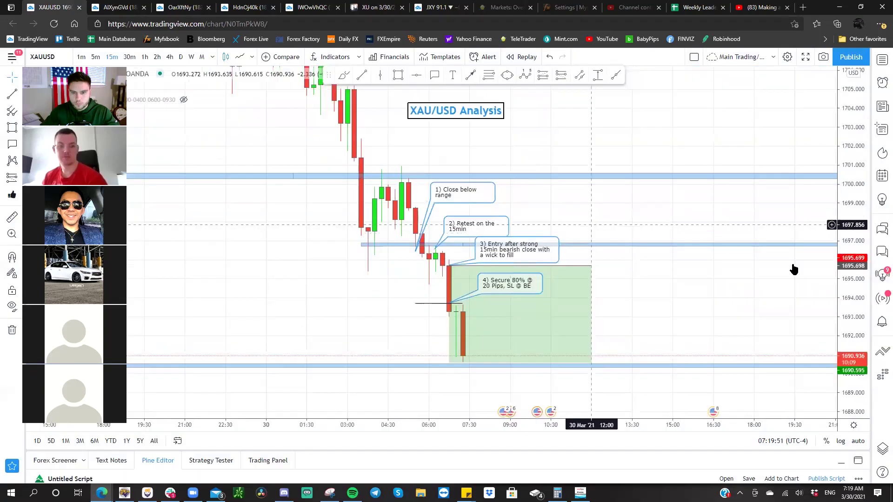
click(528, 244)
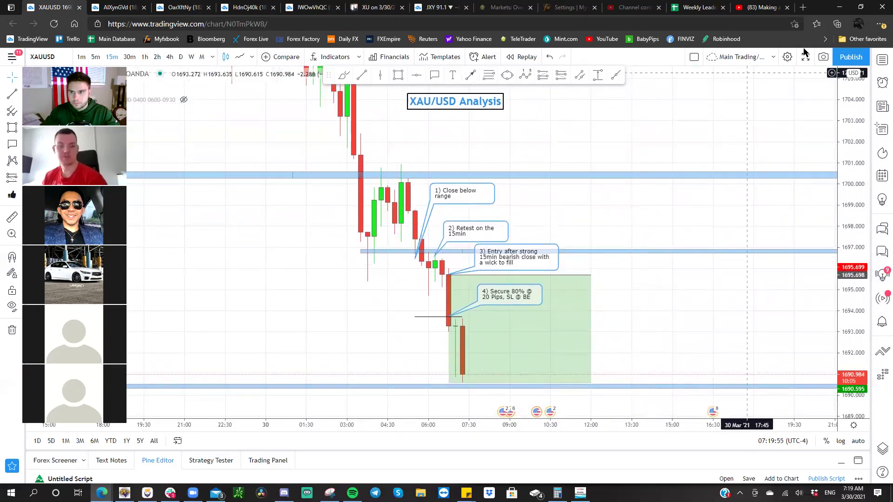
- Snapshot the 15-minute XAUUSD chart, open the image in a new tab, and dismiss the link dialog
click(823, 57)
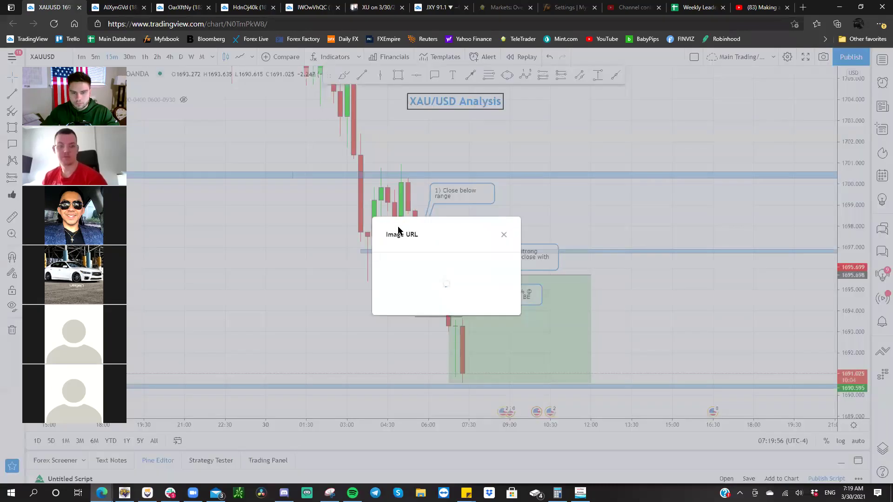
click(398, 278)
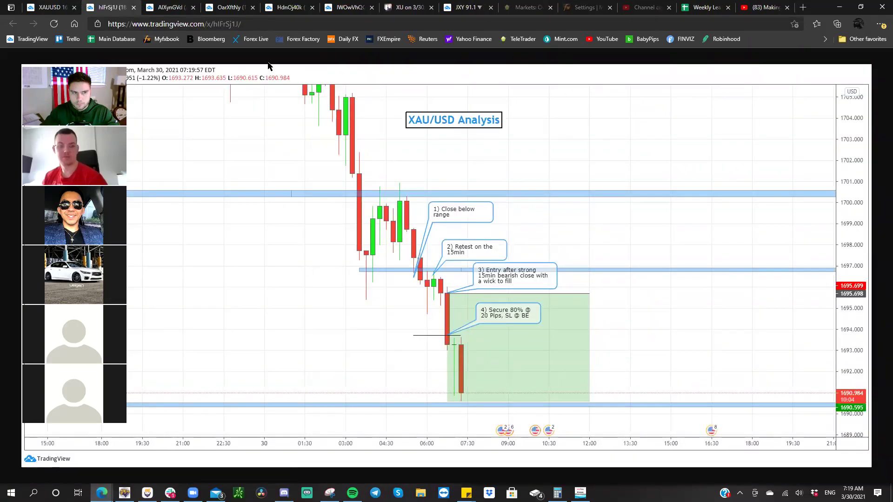
click(66, 8)
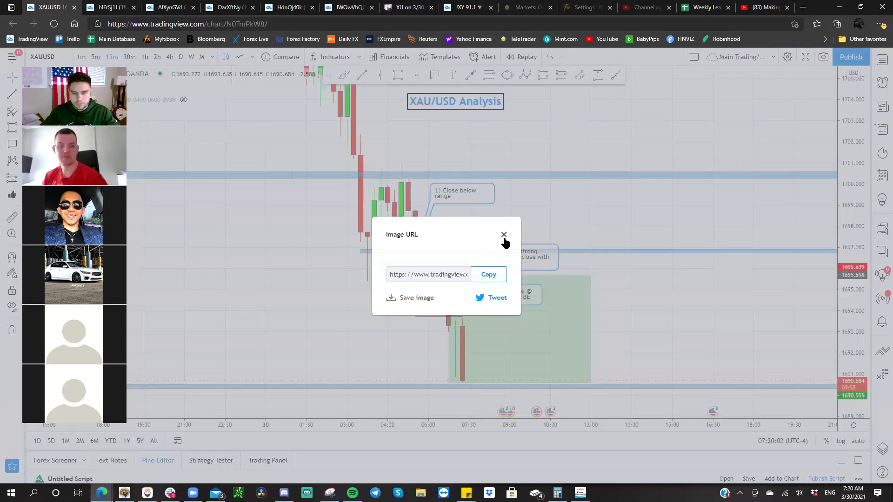
click(504, 234)
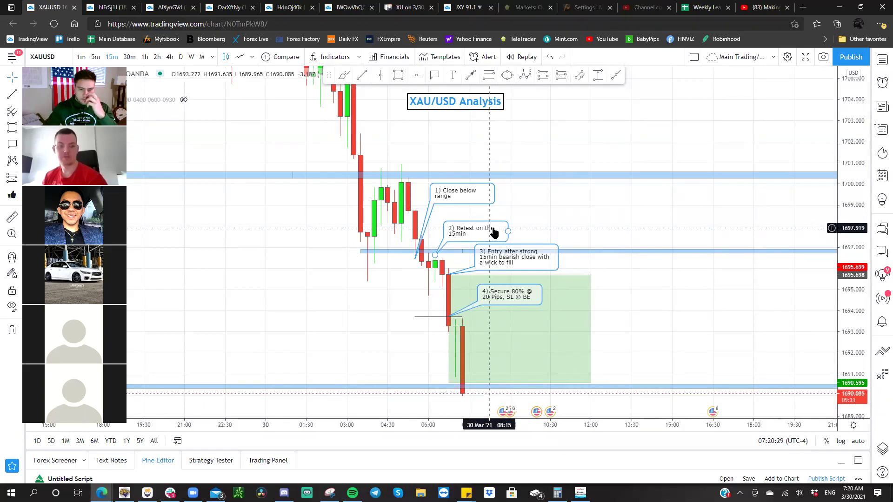
drag(519, 126, 514, 128)
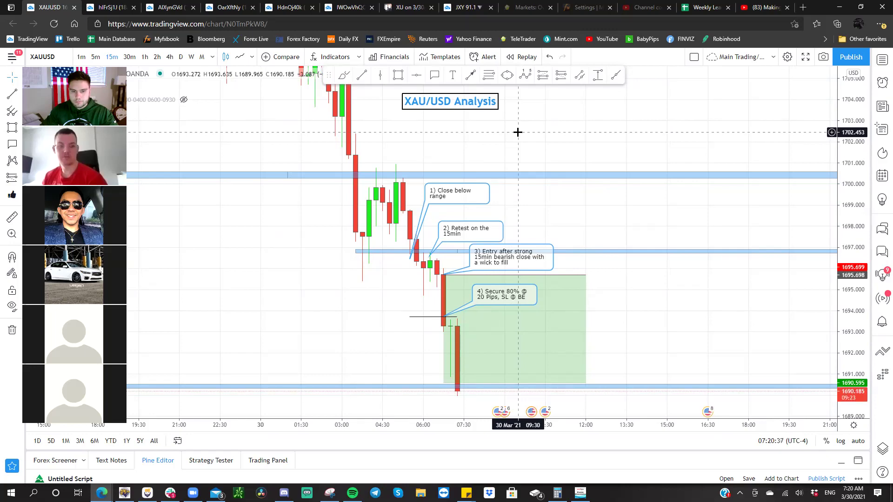
- Switch the chart to DXY, then back to XAUUSD from the Forex watchlist
key(space)
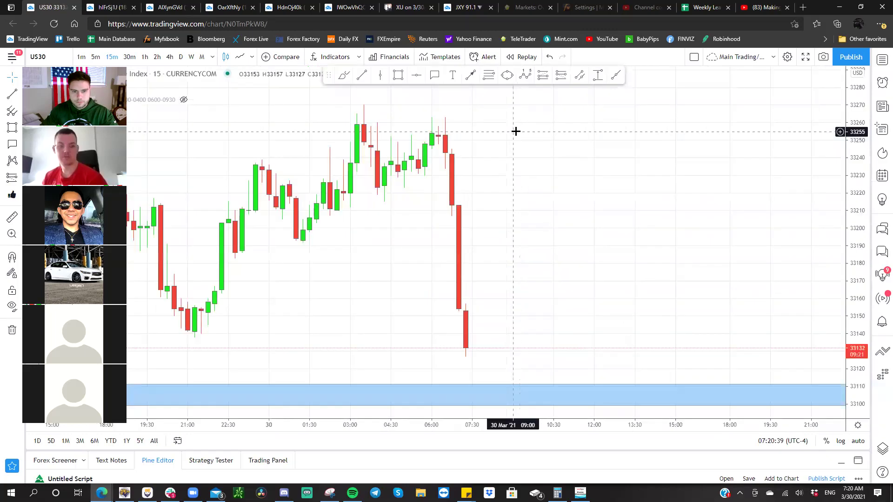
click(881, 59)
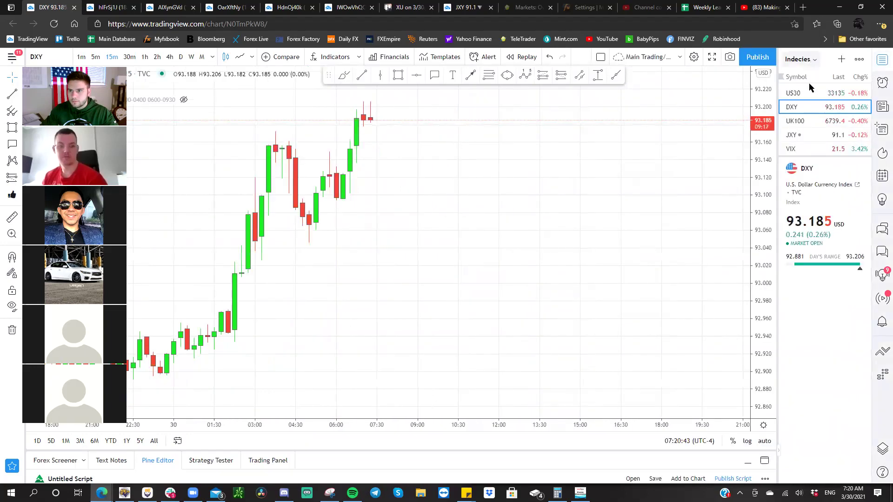
click(797, 59)
click(812, 165)
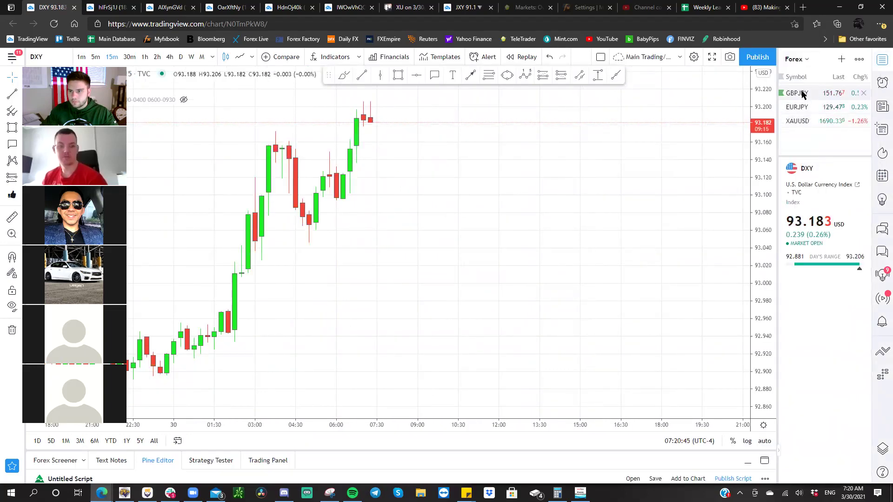
click(803, 121)
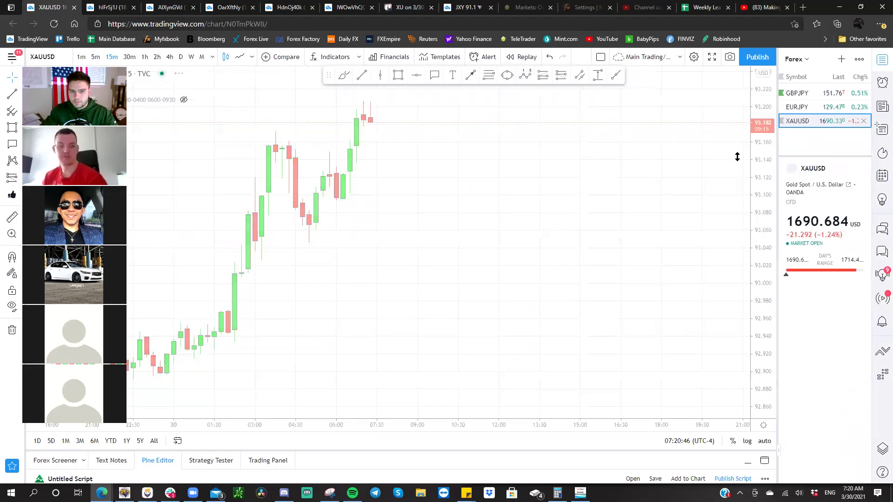
click(882, 60)
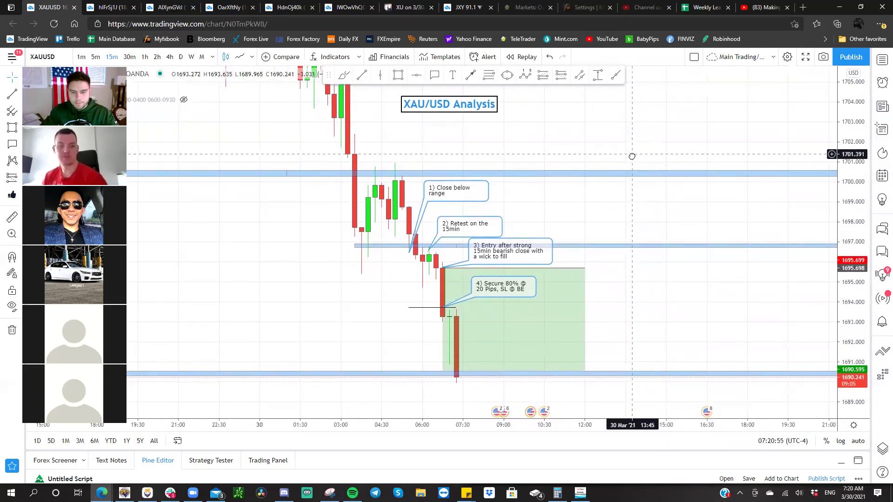
- Inspect the long-position drawing, then open a new browser tab
click(443, 374)
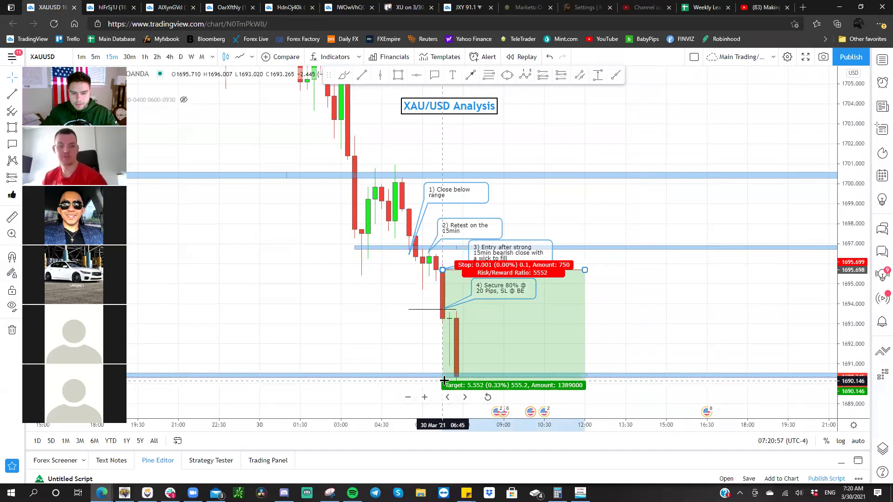
click(633, 316)
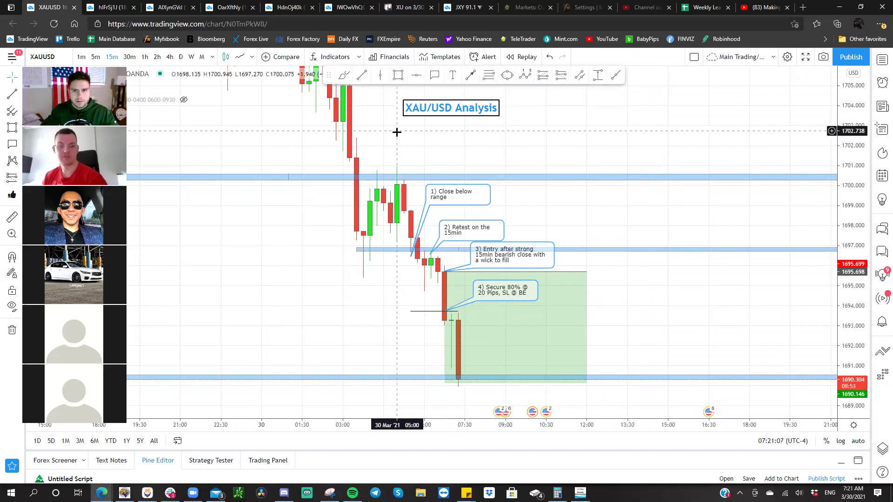
click(802, 8)
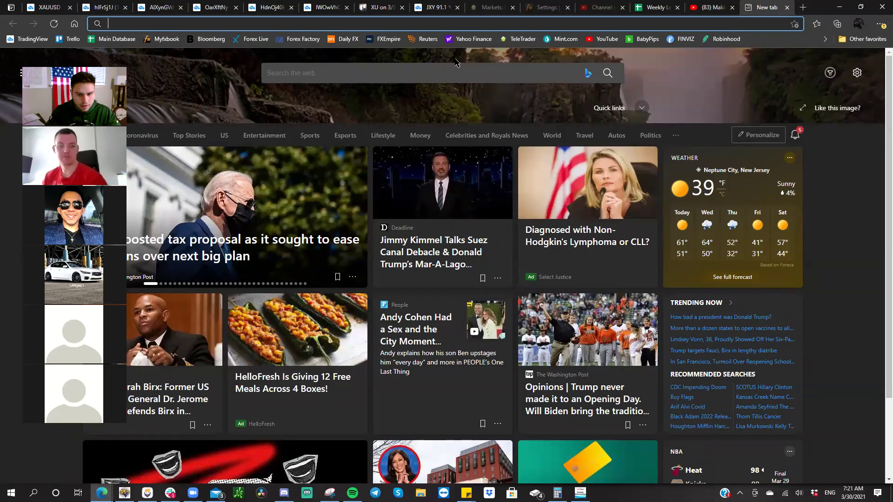
- Search 'world map', then 'google earth', and launch Google Earth's web version
text(world )
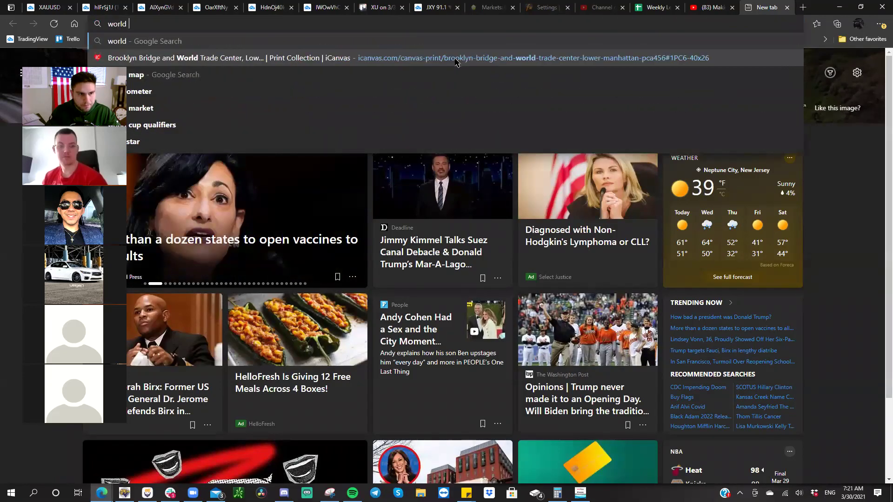
text(map)
key(Return)
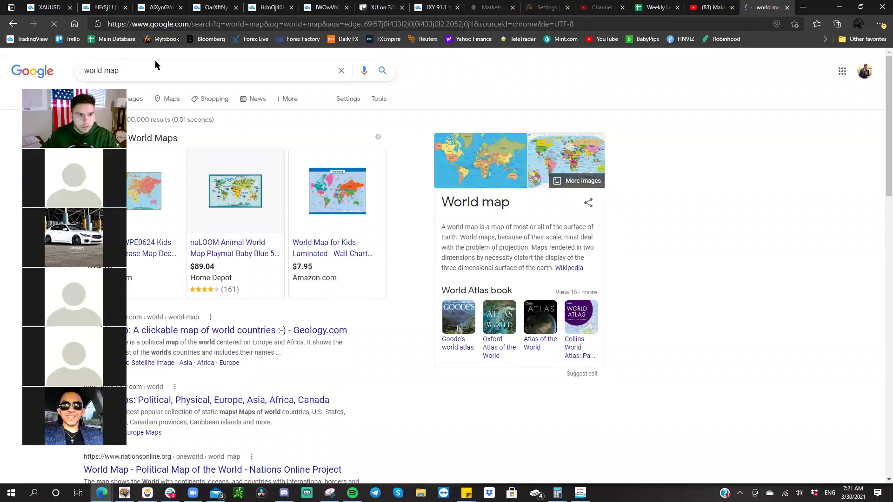
drag(153, 70, 77, 70)
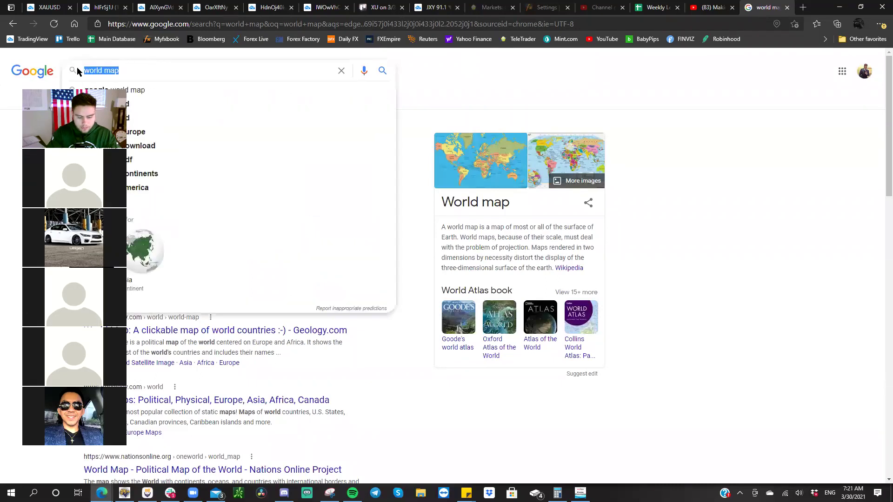
text(google )
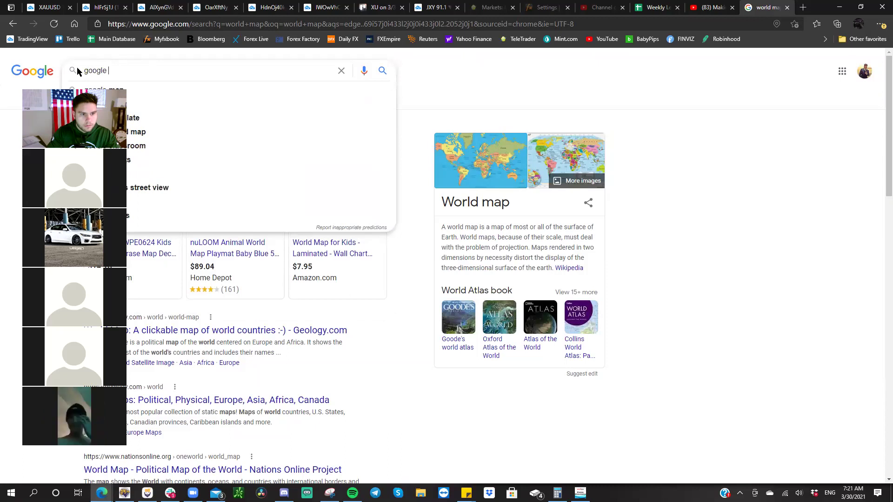
text(earth)
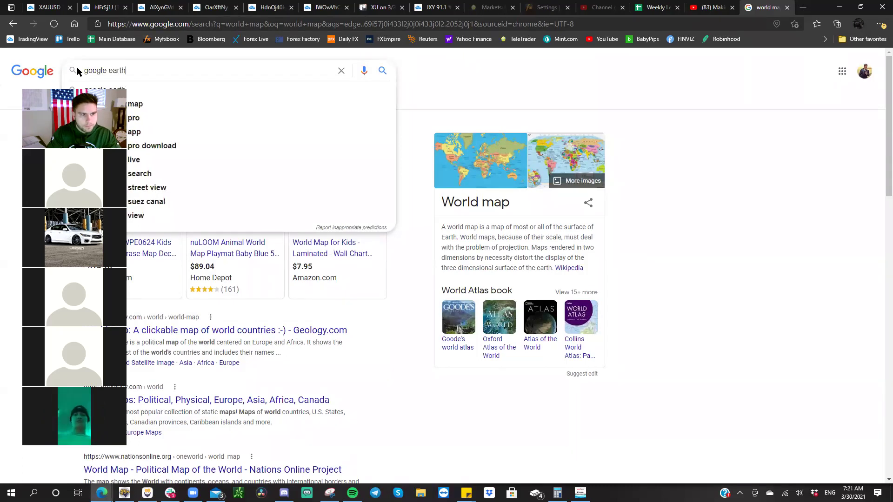
key(Return)
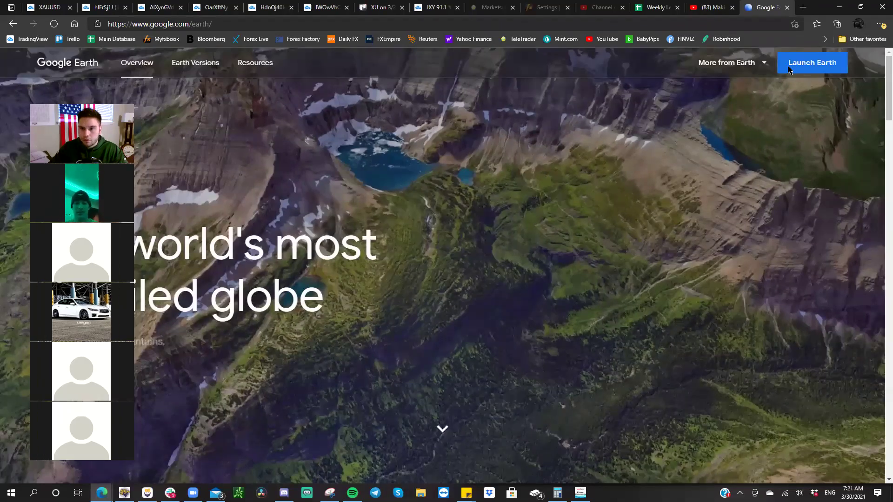
click(790, 70)
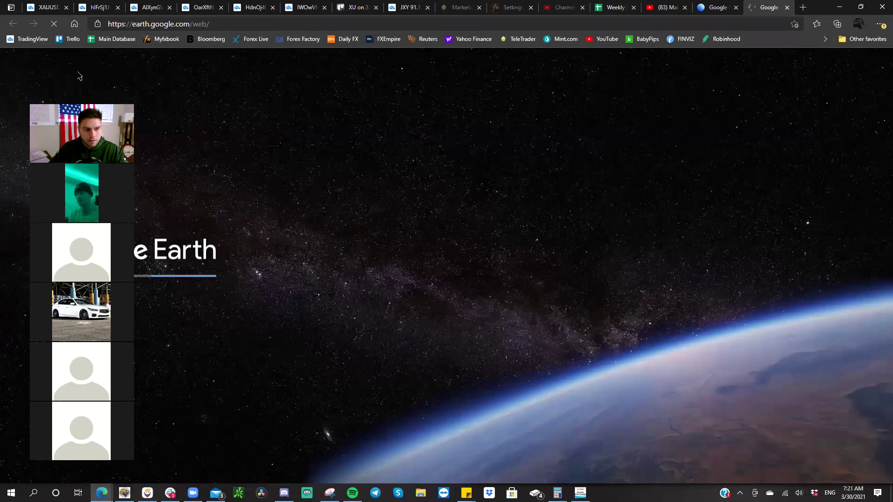
- Open a new XAUUSD chart snapshot image in its own tab, then go back to Google Earth
click(45, 7)
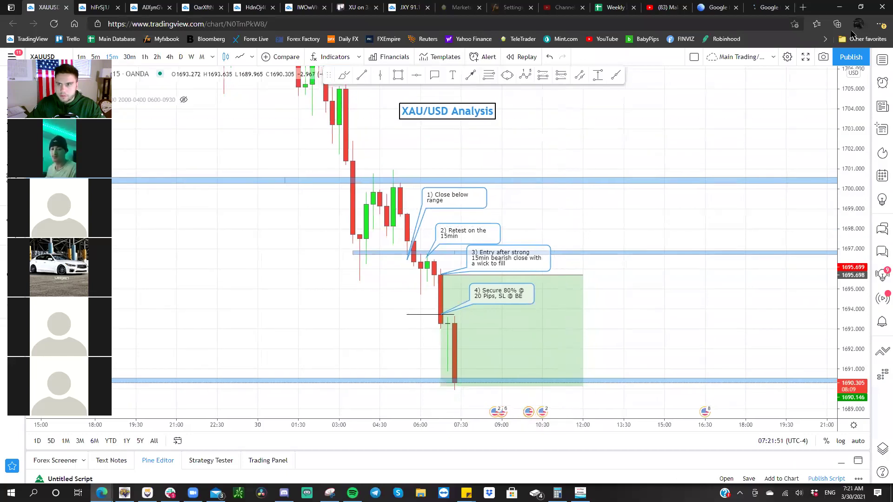
click(823, 56)
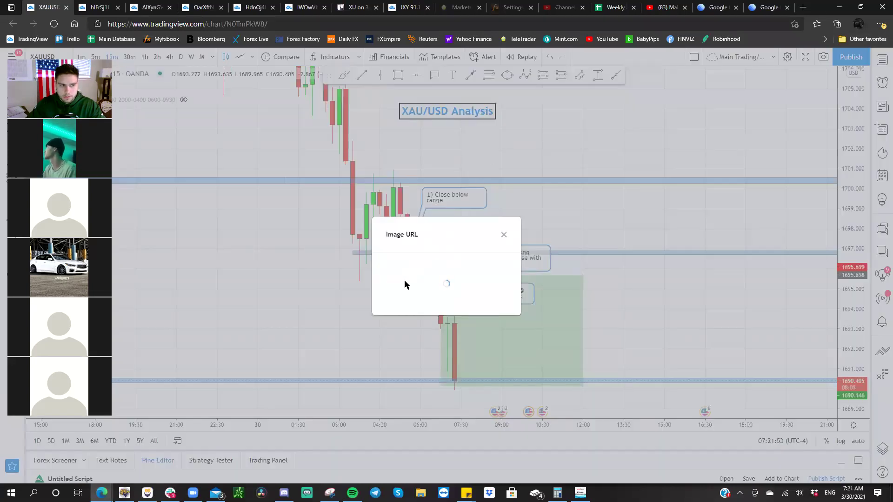
click(399, 296)
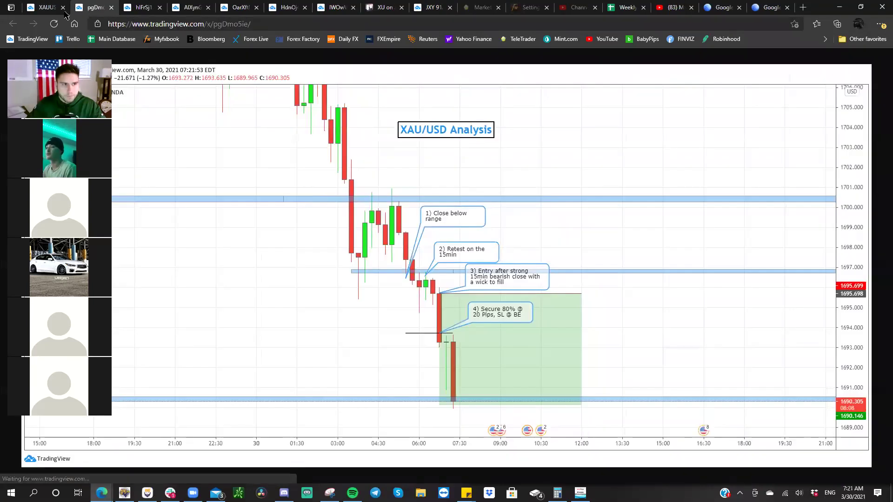
click(41, 7)
click(501, 233)
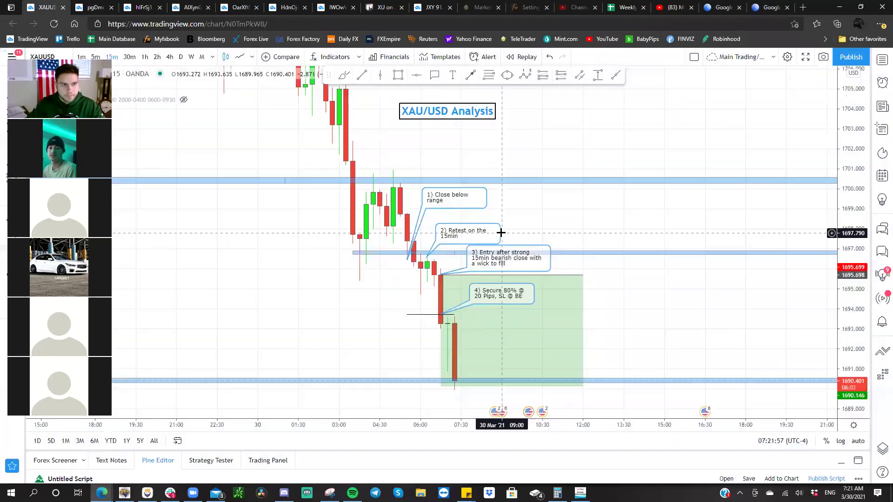
click(768, 8)
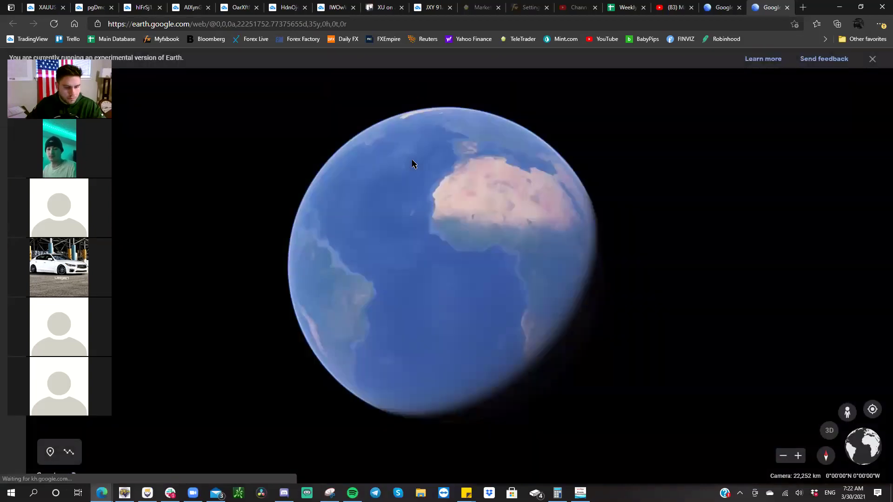
- Spin the globe to Africa and Europe and zoom in toward the Red Sea
drag(401, 236, 439, 275)
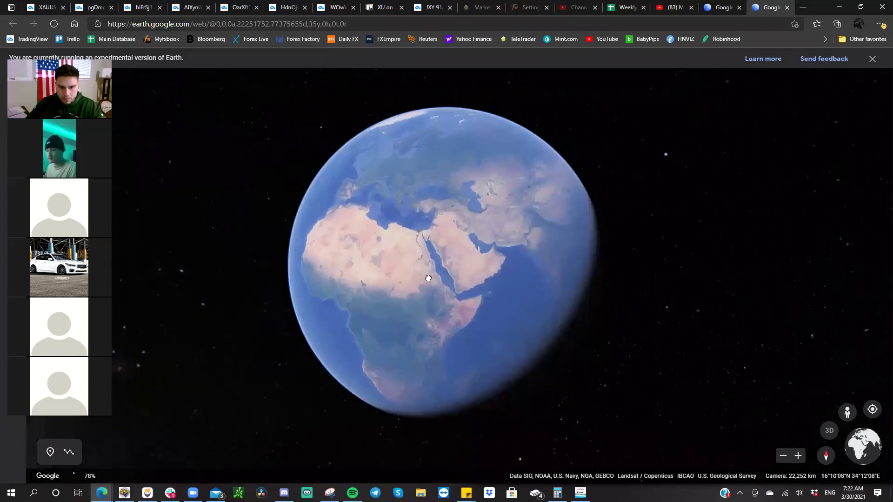
scroll(417, 241, up, 5)
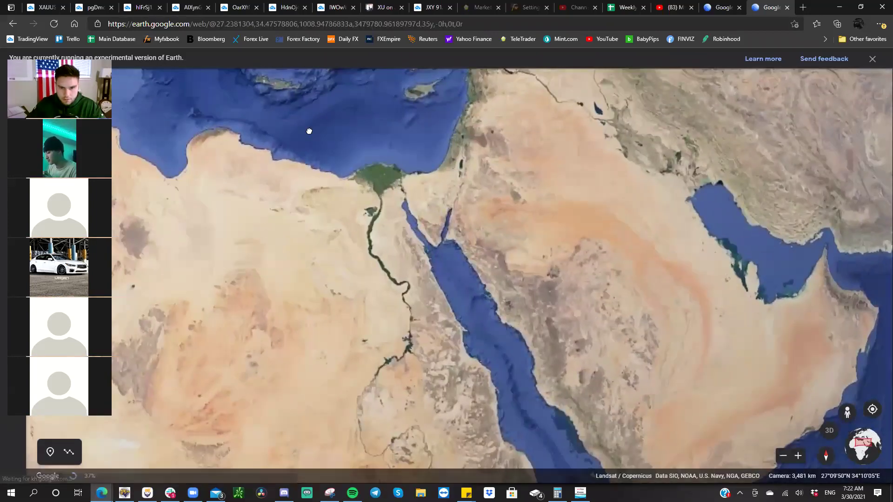
scroll(523, 230, up, 2)
scroll(522, 227, down, 4)
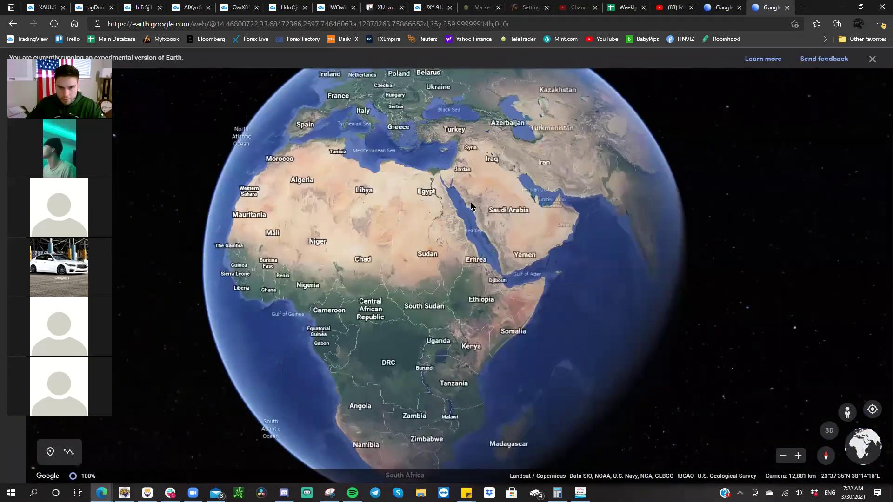
scroll(467, 214, up, 3)
scroll(431, 215, up, 4)
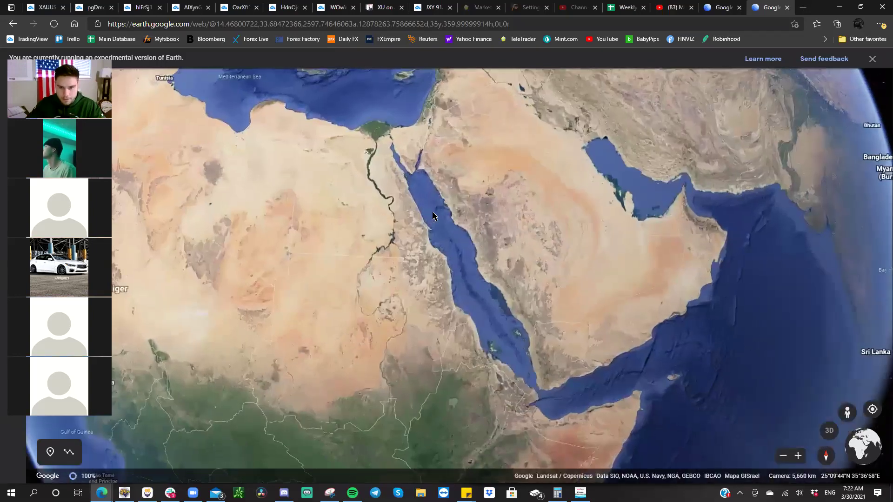
- Pan and zoom to frame the Suez Canal between Port Said and Suez
drag(447, 243, 463, 309)
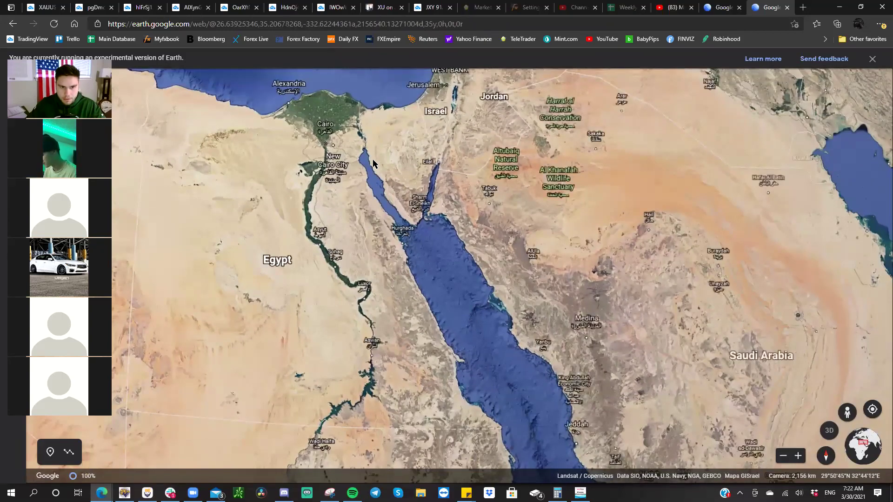
drag(405, 232, 409, 247)
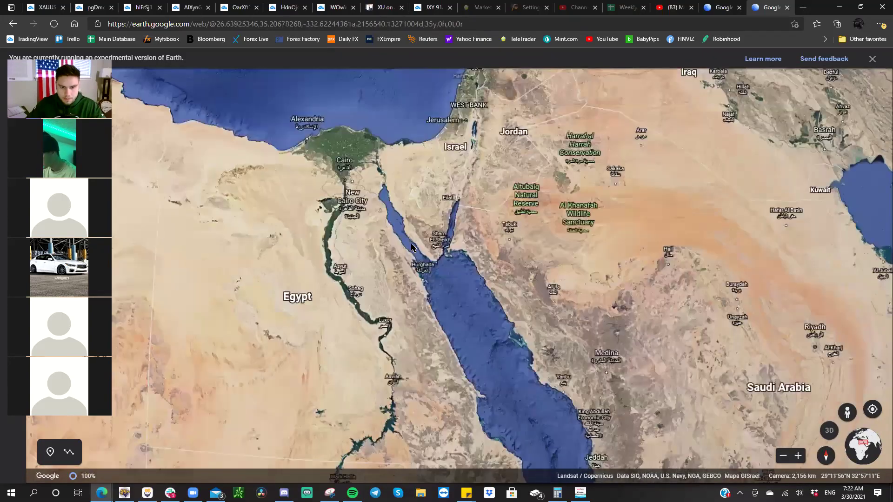
scroll(449, 282, up, 3)
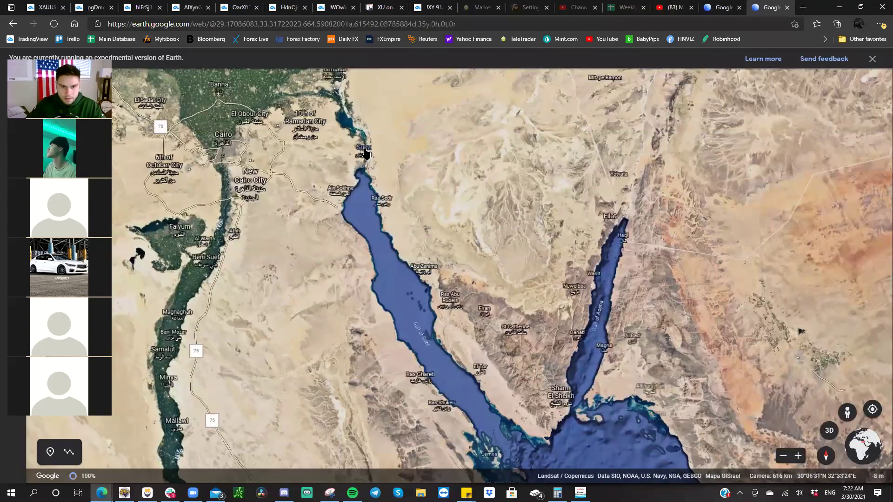
scroll(366, 155, up, 3)
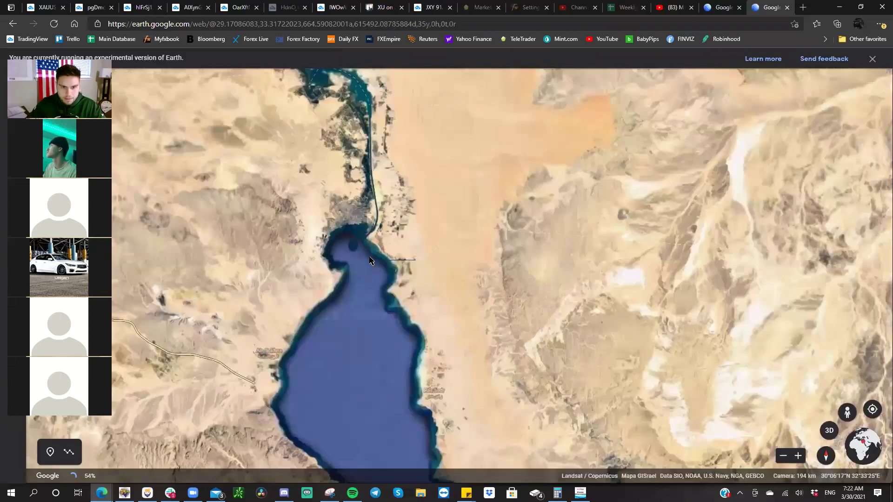
scroll(372, 270, up, 1)
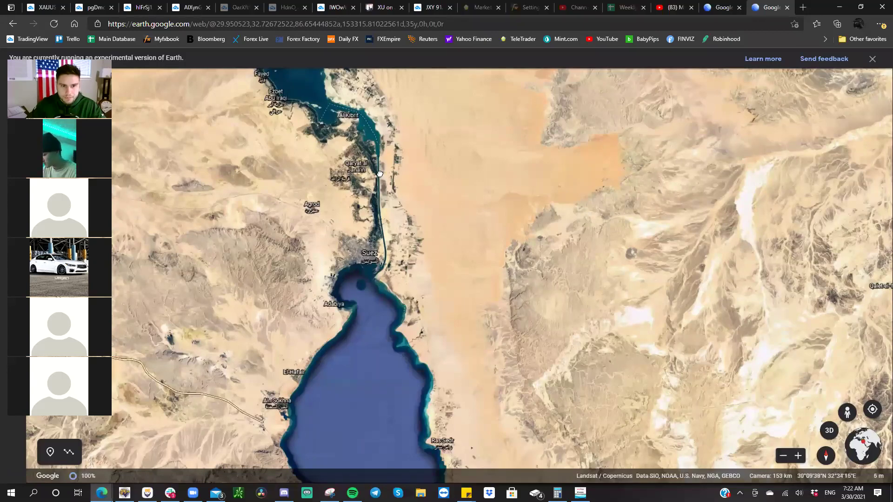
drag(385, 263, 389, 307)
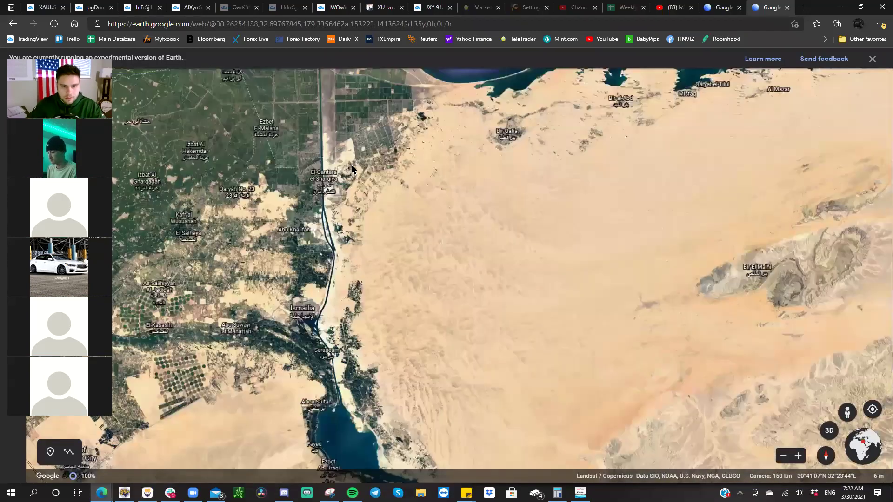
scroll(352, 171, down, 3)
scroll(349, 151, down, 3)
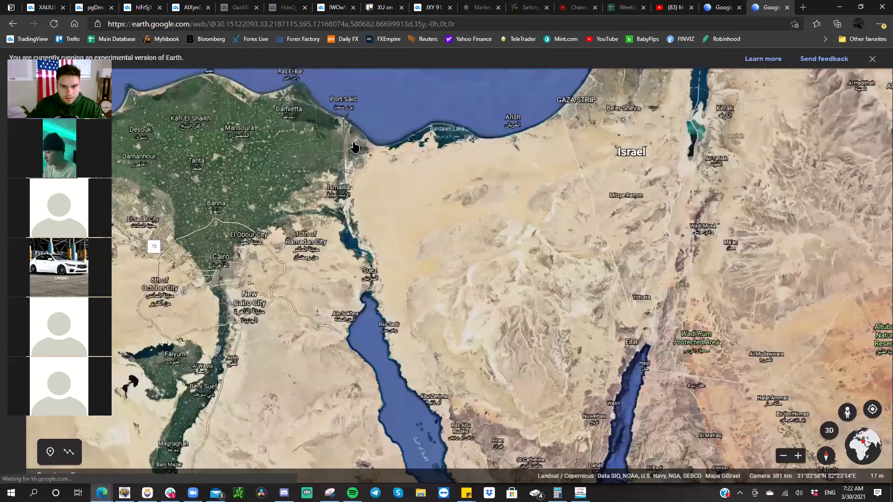
scroll(353, 146, down, 2)
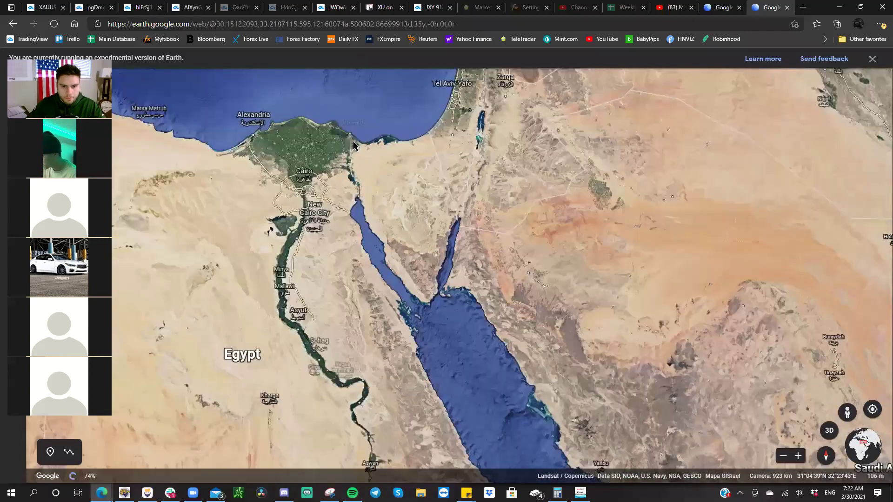
scroll(353, 147, up, 2)
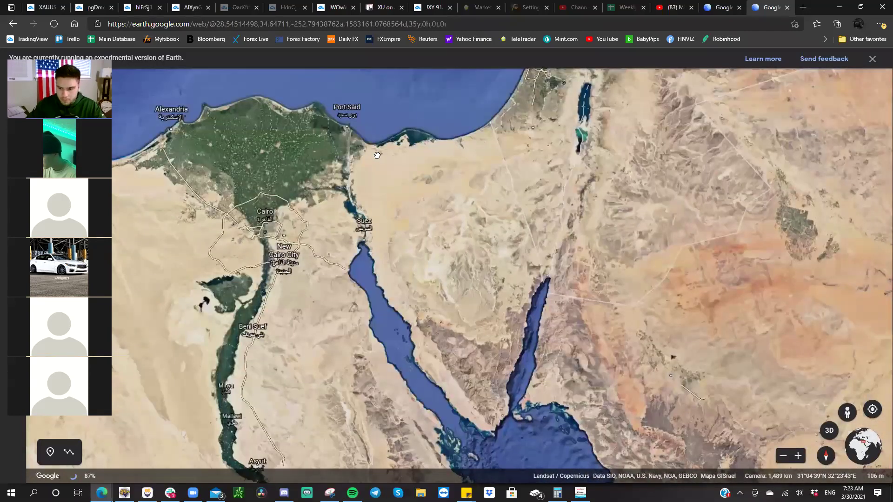
scroll(379, 157, up, 2)
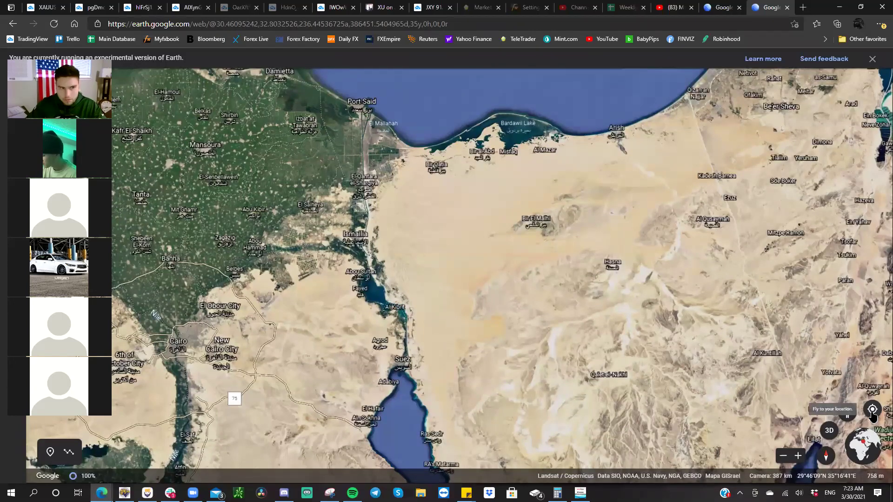
- Measure the distance from Suez to Port Said, then cancel saving the line to a project
click(873, 411)
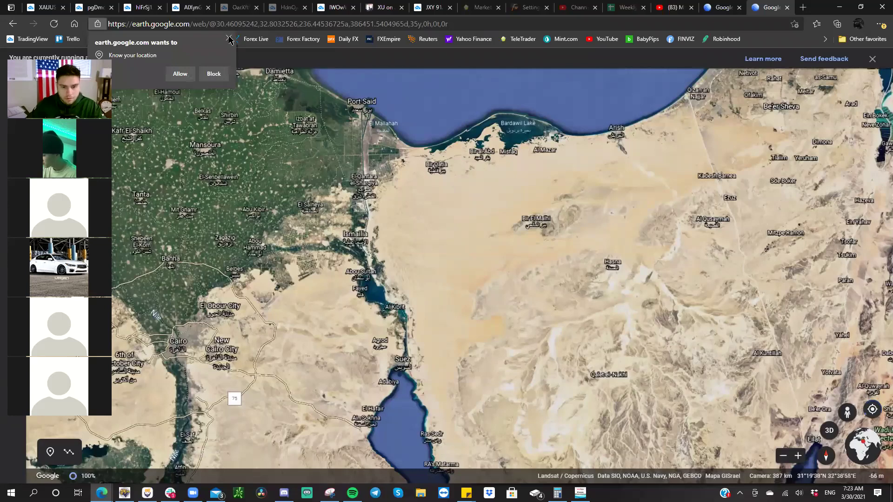
click(229, 39)
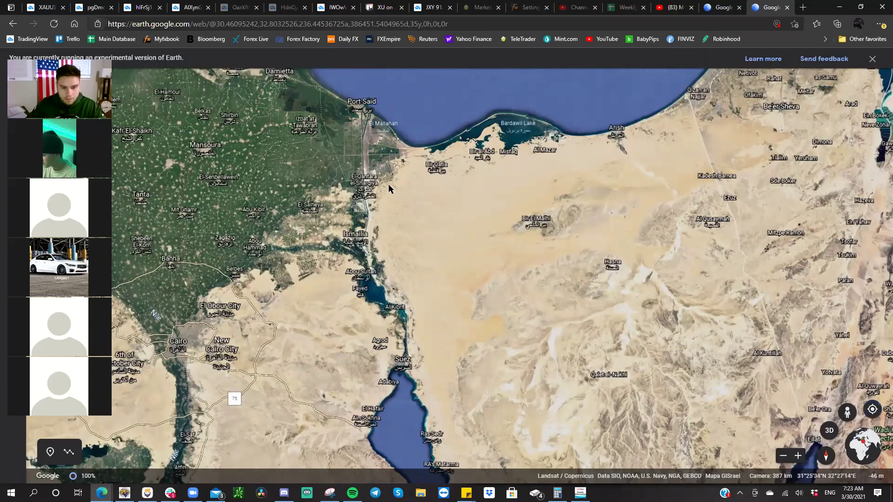
click(69, 452)
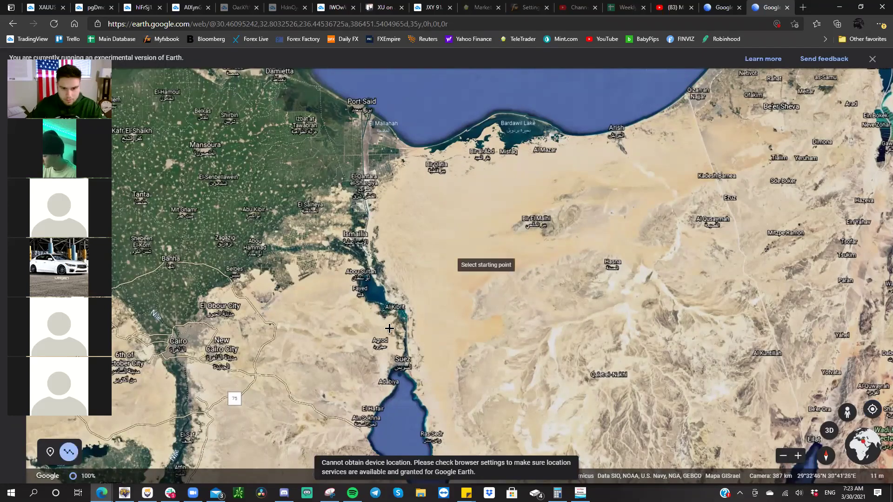
click(404, 369)
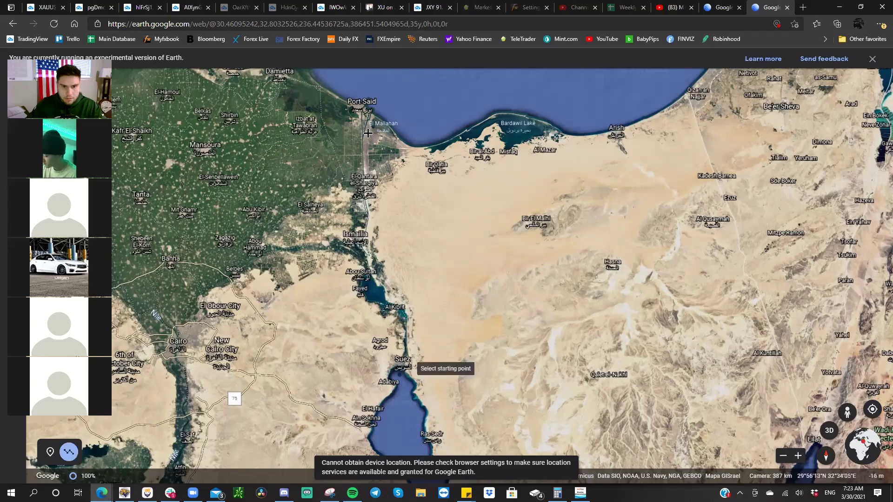
click(368, 108)
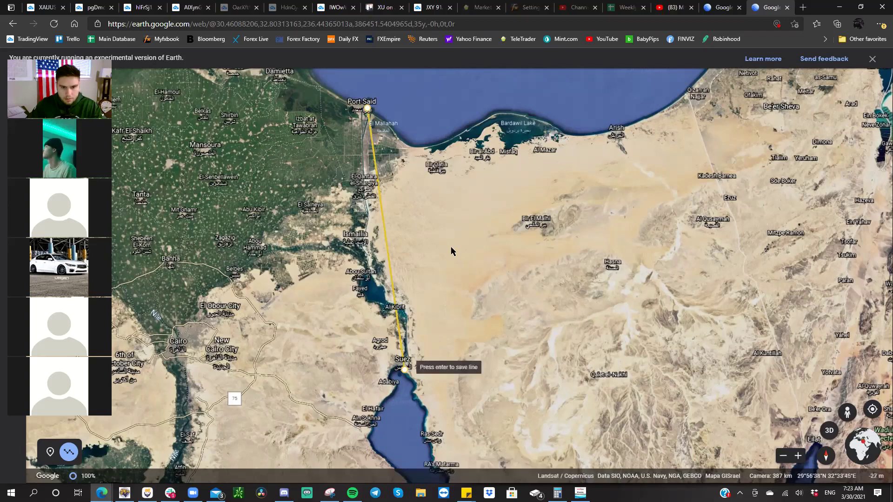
key(Return)
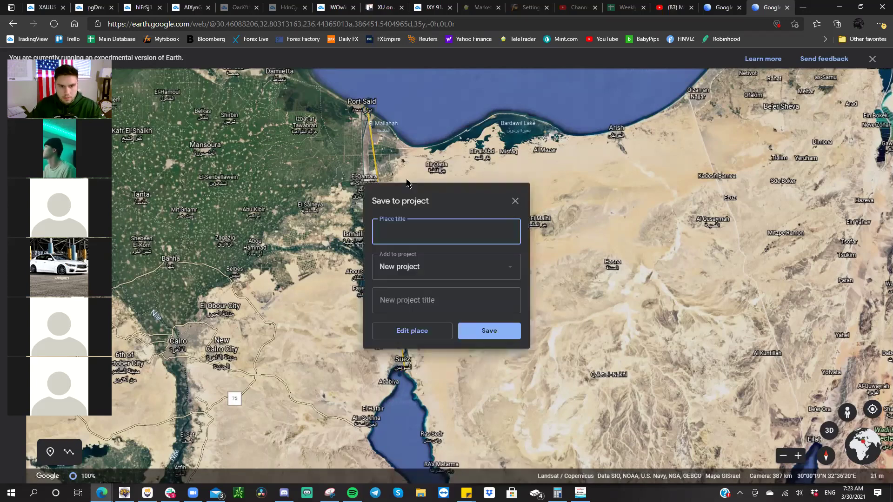
key(Escape)
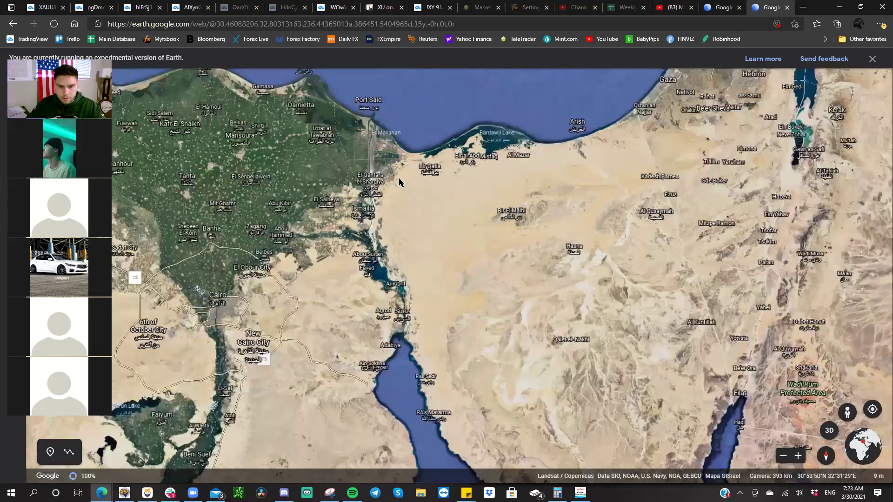
- Zoom out and pan north past Cyprus to centre on southeastern Turkey
scroll(398, 177, down, 5)
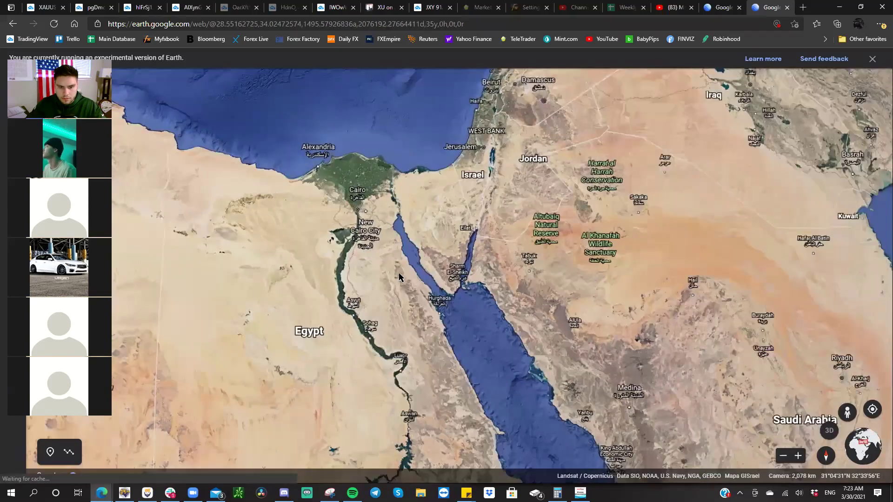
drag(398, 275, 399, 277)
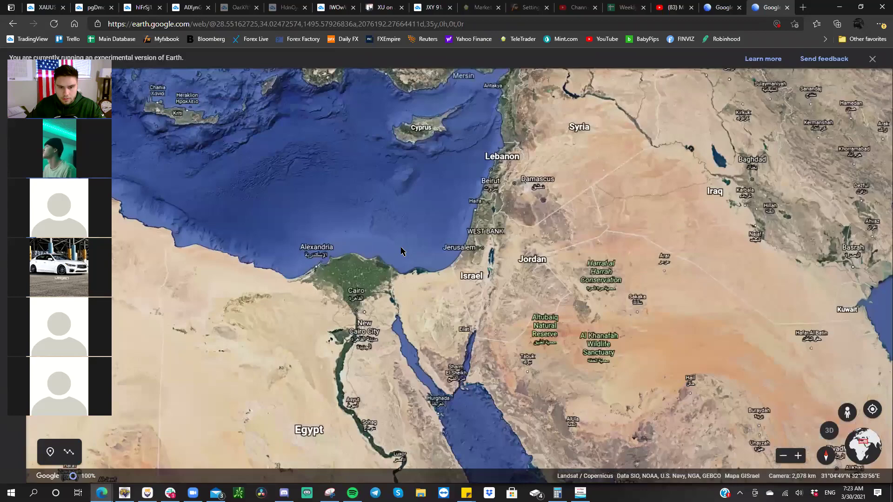
drag(398, 301, 401, 325)
drag(432, 139, 426, 188)
drag(427, 224, 423, 240)
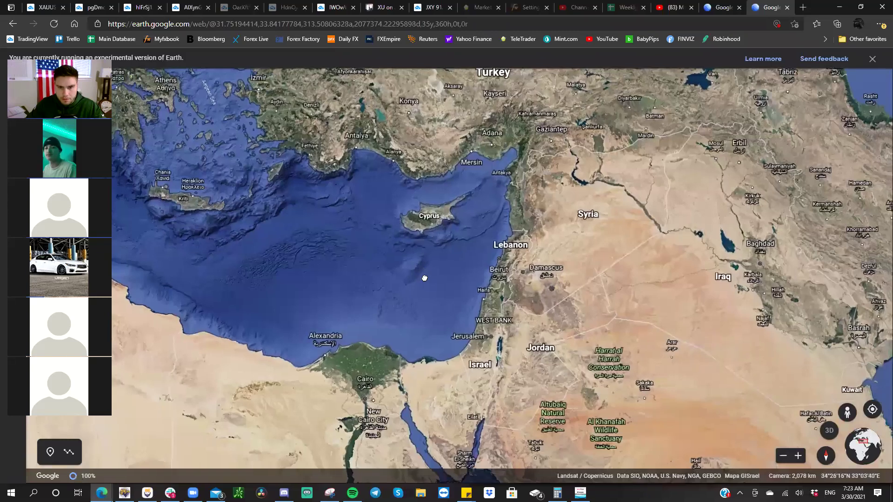
drag(424, 278, 426, 311)
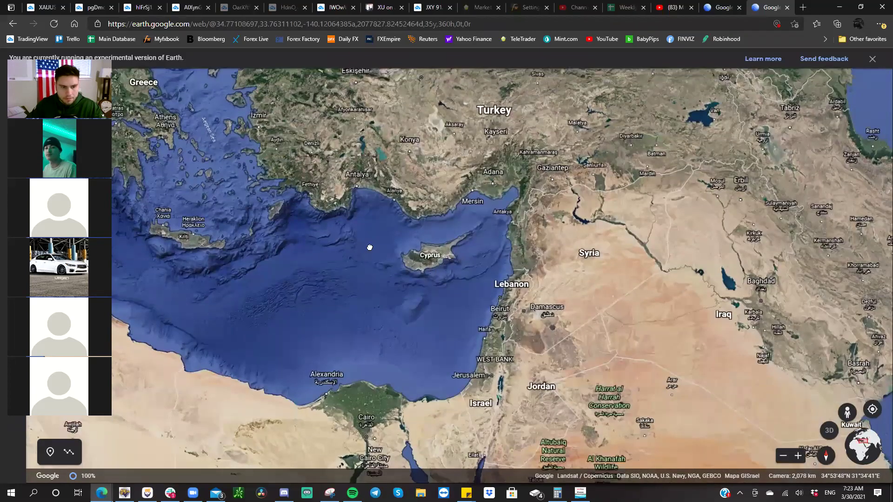
drag(370, 247, 379, 337)
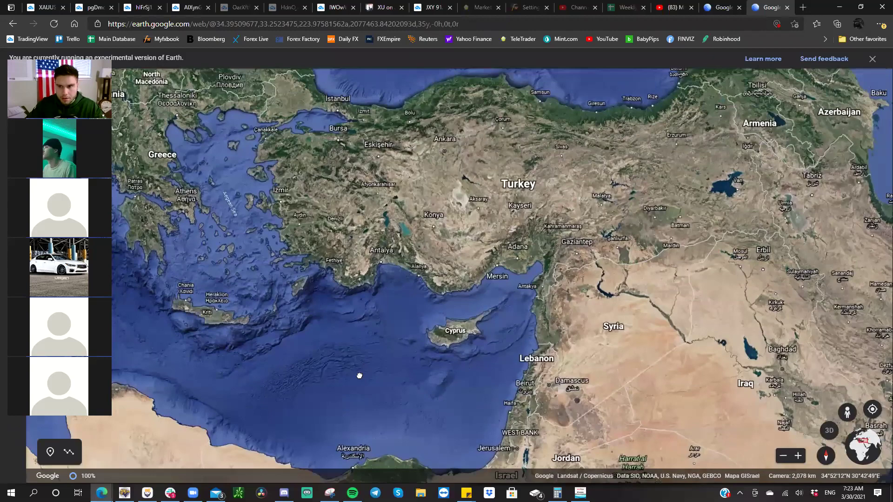
drag(359, 375, 358, 381)
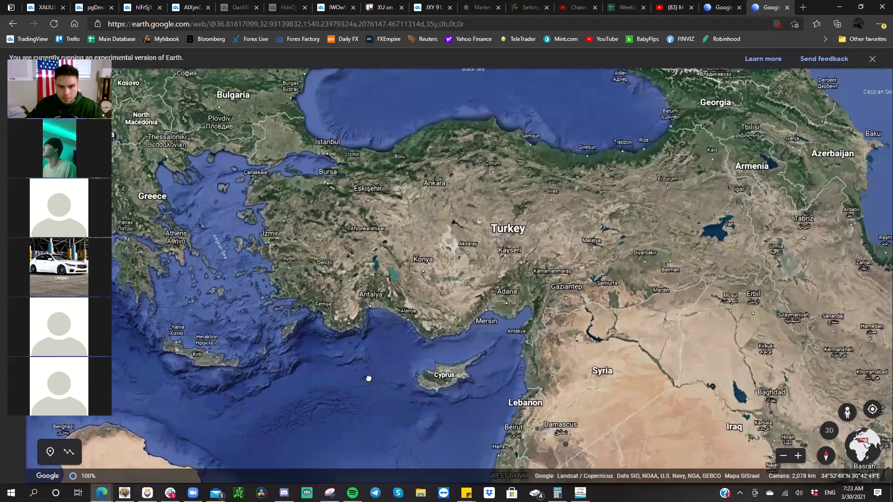
drag(369, 379, 370, 377)
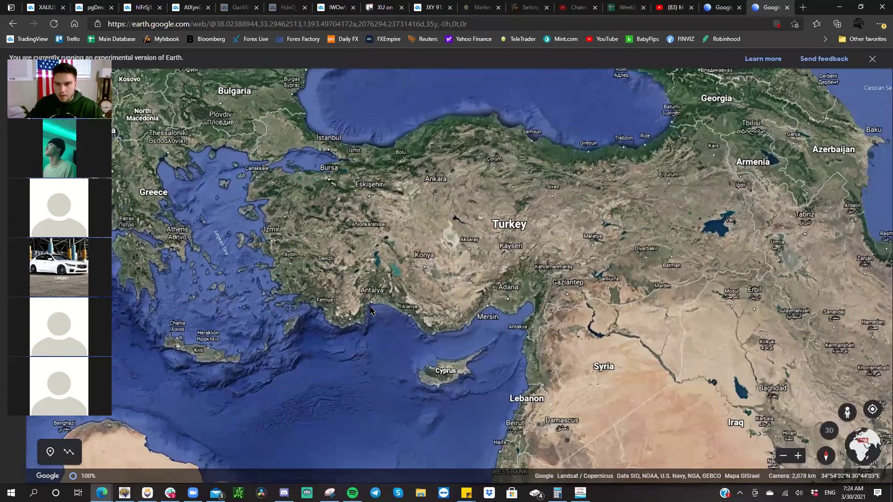
drag(371, 311, 374, 263)
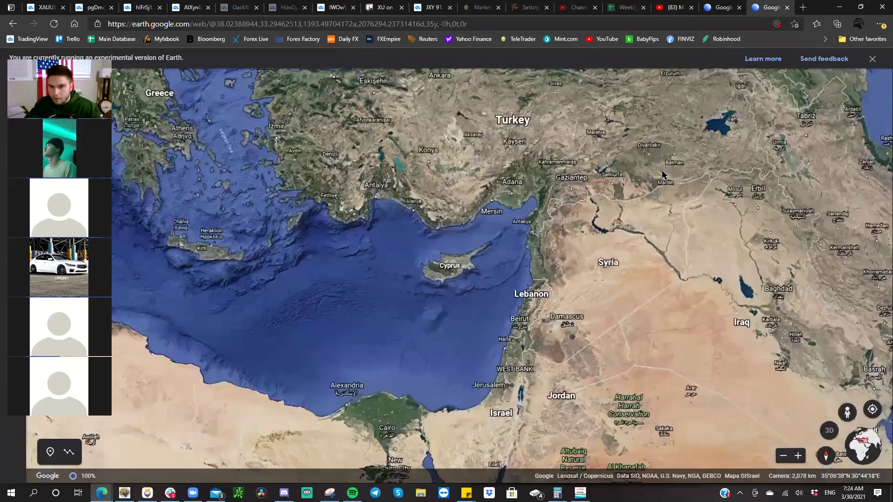
- Zoom into Diyarbakır and Batman, then back out to the western Mediterranean, and close the tab
scroll(664, 173, up, 2)
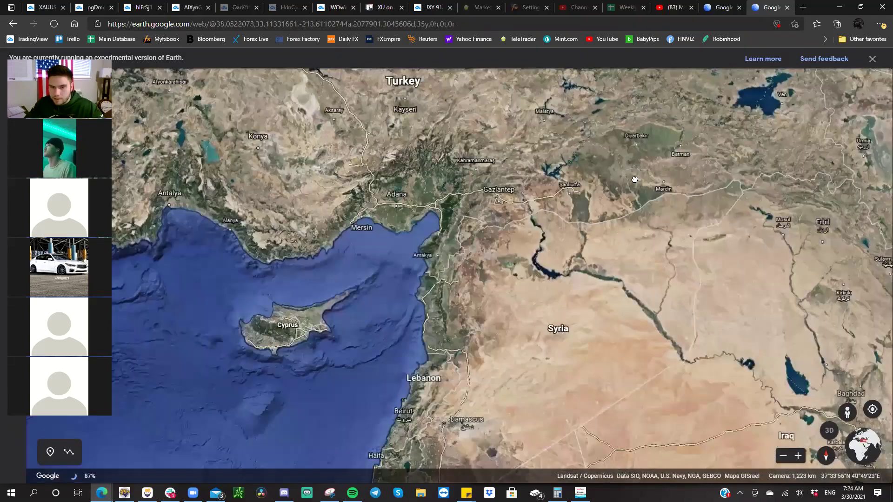
scroll(635, 180, up, 1)
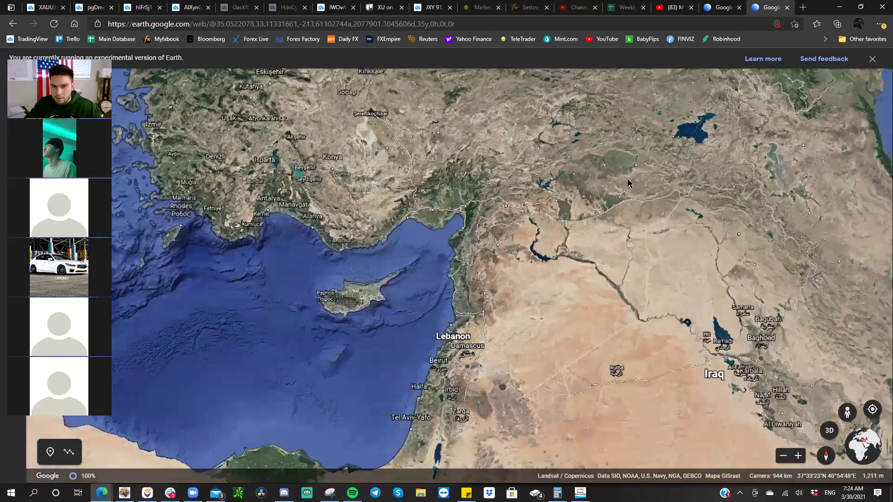
scroll(606, 218, down, 3)
scroll(602, 217, up, 2)
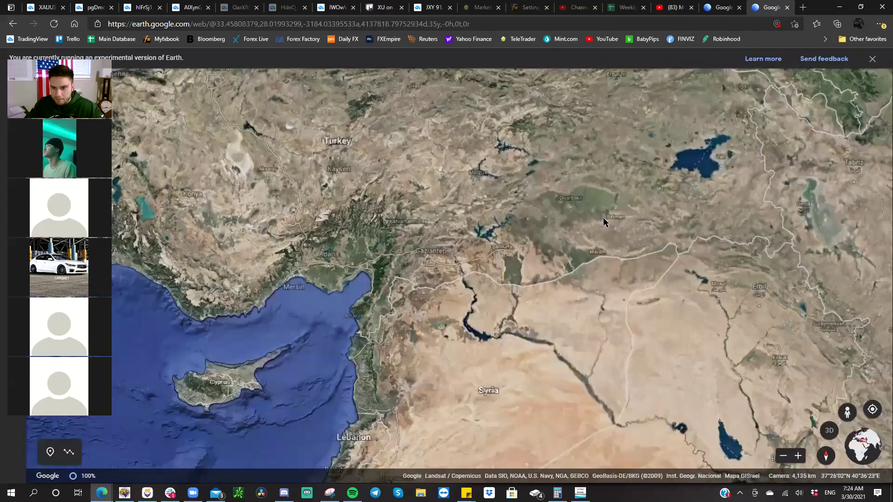
scroll(604, 223, up, 2)
scroll(610, 182, up, 5)
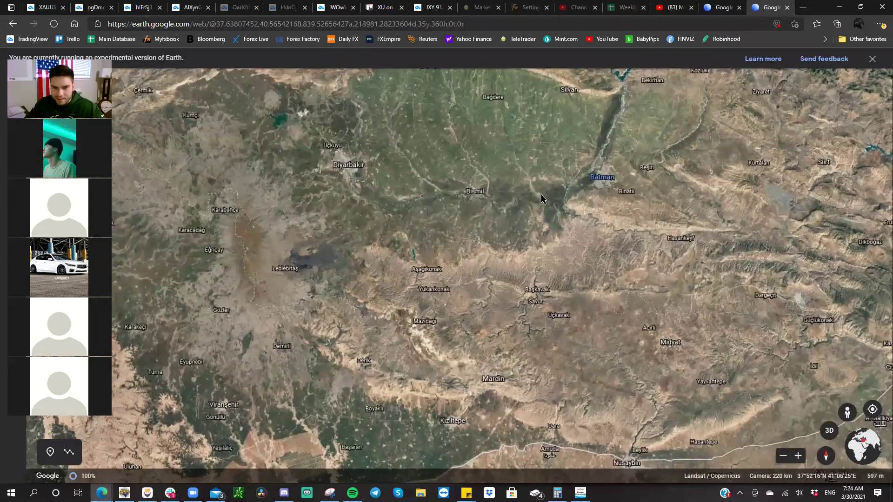
scroll(541, 199, down, 3)
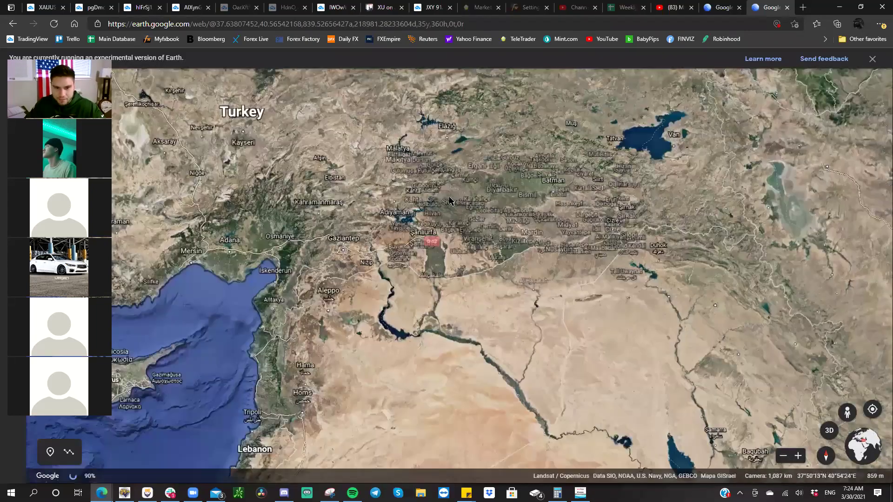
scroll(449, 201, down, 3)
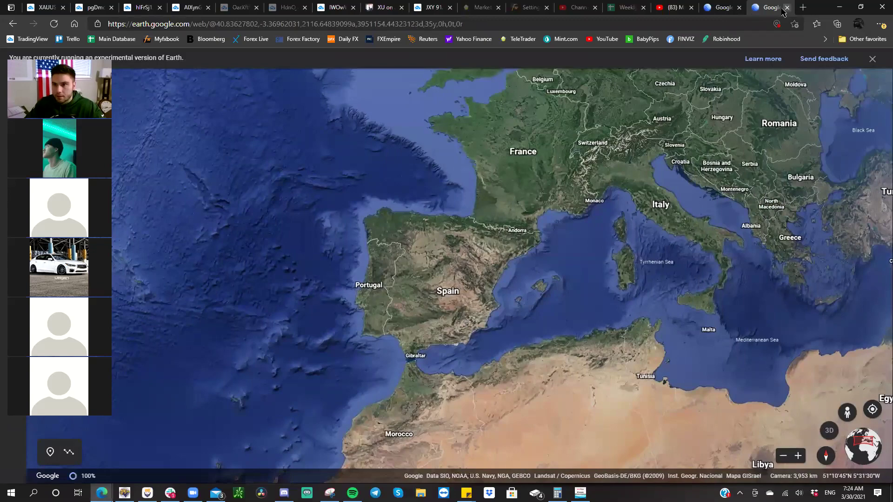
click(787, 7)
- Close the last Google Earth tab and open a fresh XAUUSD chart snapshot in a new tab
click(786, 7)
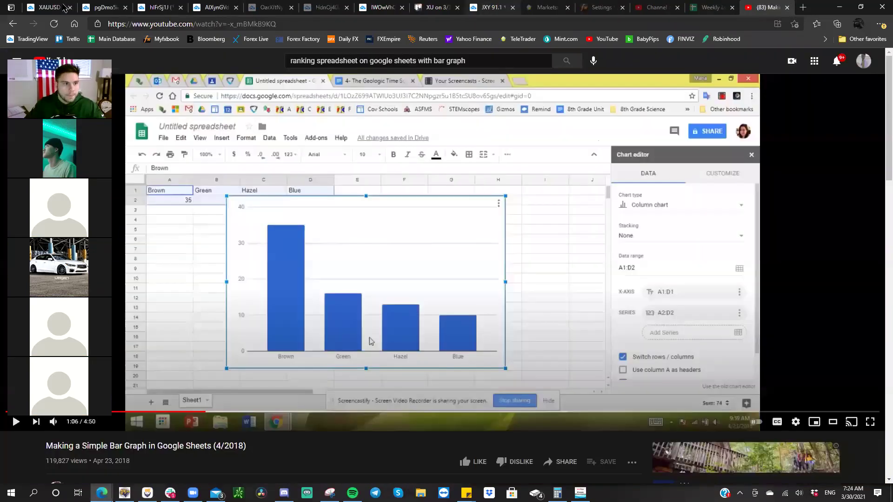
key(ctrl+1)
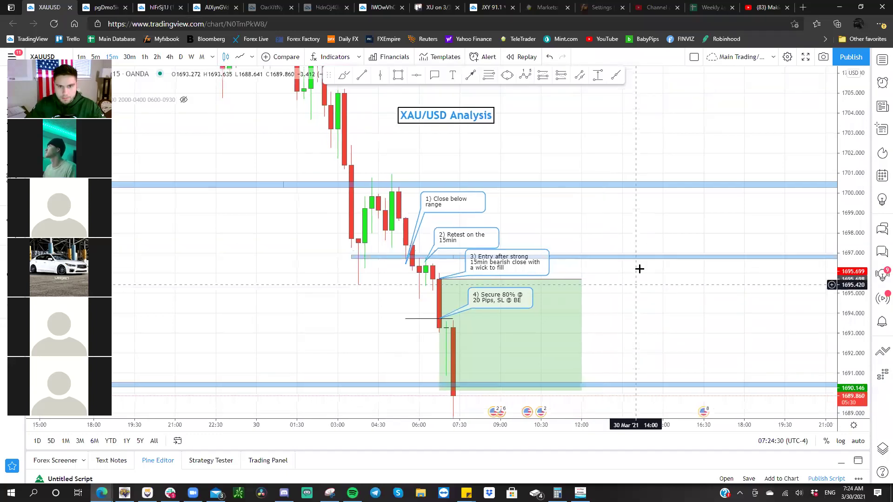
drag(637, 280, 639, 273)
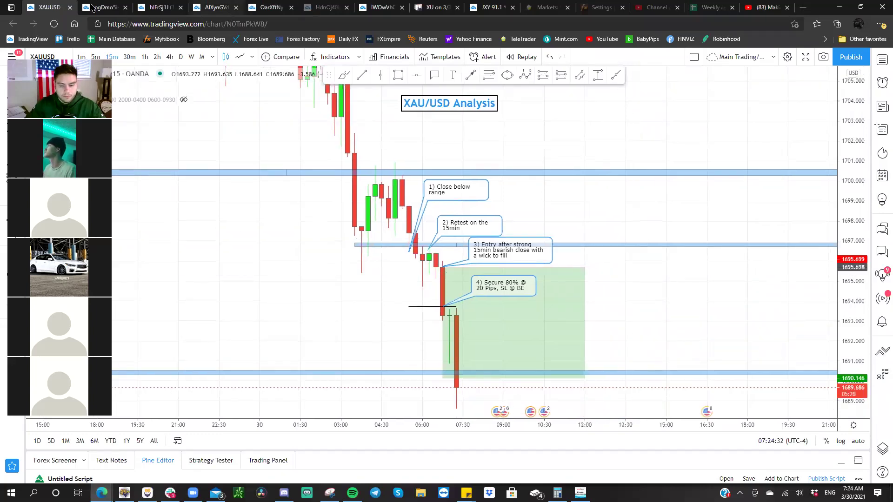
click(96, 7)
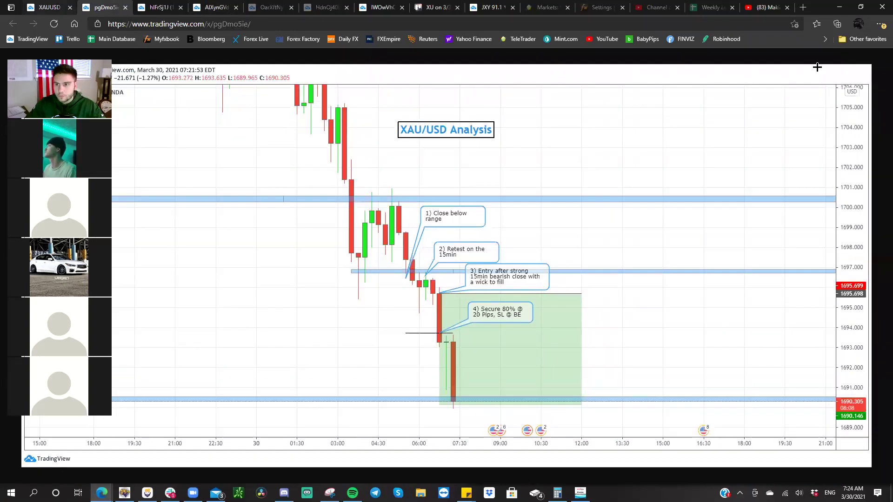
key(ctrl+shift+Tab)
click(824, 57)
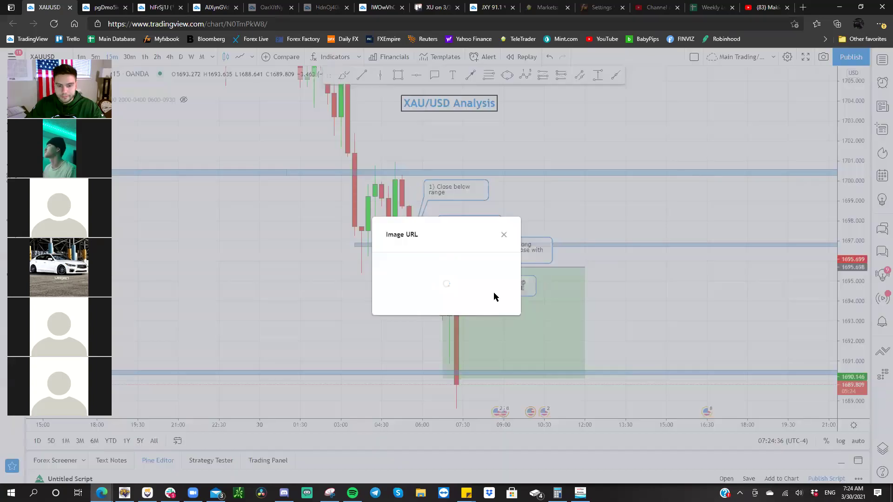
click(400, 302)
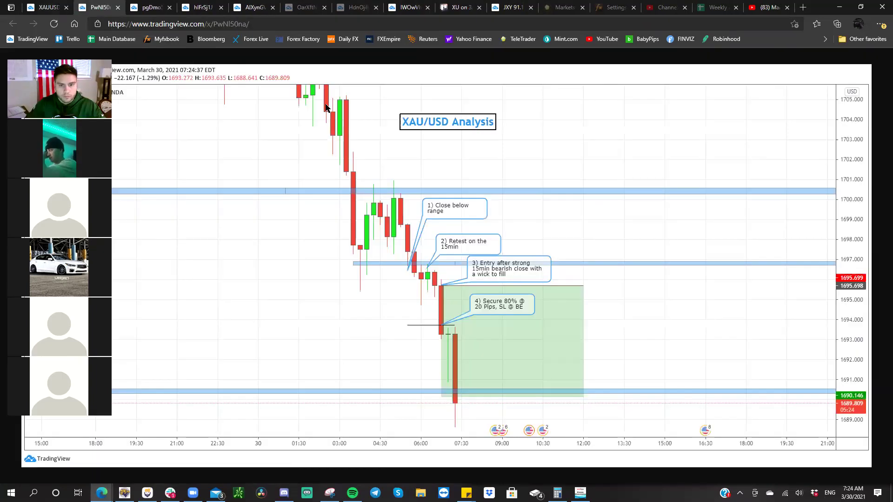
- Close the 4-hour snapshot tab and copy the 1-hour XAU/USD chart image
click(458, 7)
click(403, 7)
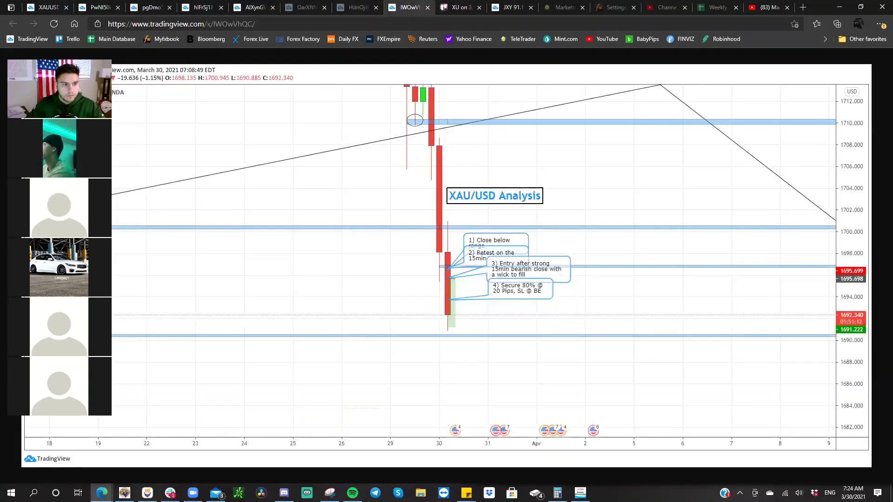
drag(71, 57, 71, 117)
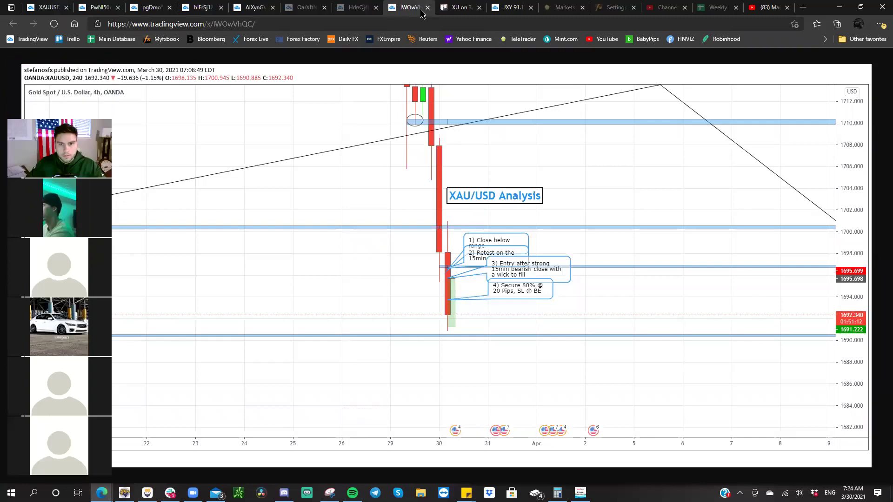
key(ctrl+w)
click(370, 8)
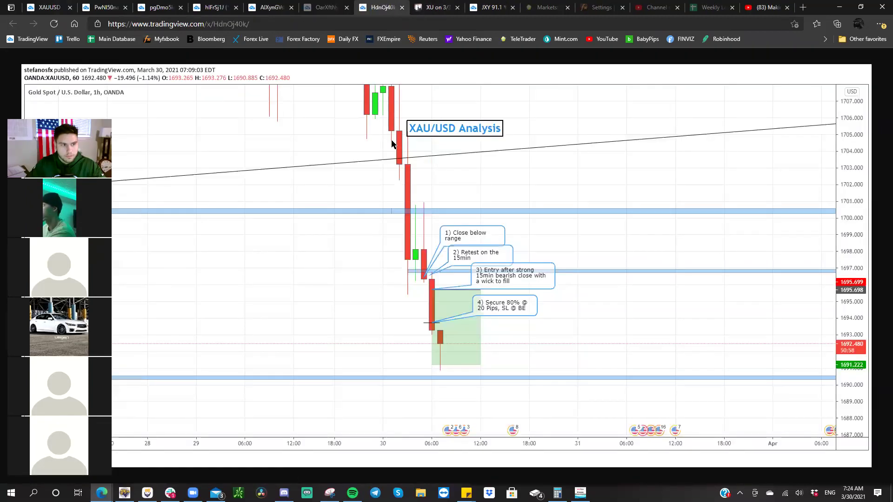
right_click(392, 144)
click(409, 179)
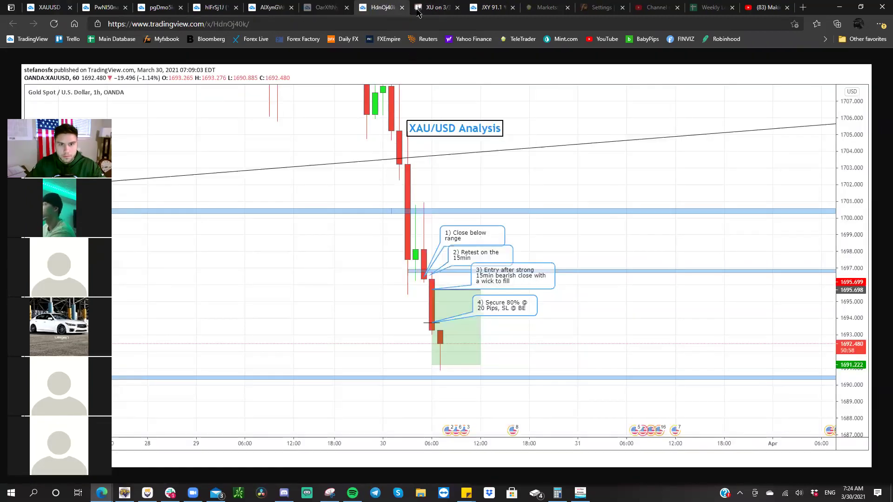
click(427, 8)
- Paste the 1-hour chart onto the Trello card as an attachment named 1hr, then close its tab
click(362, 217)
right_click(361, 217)
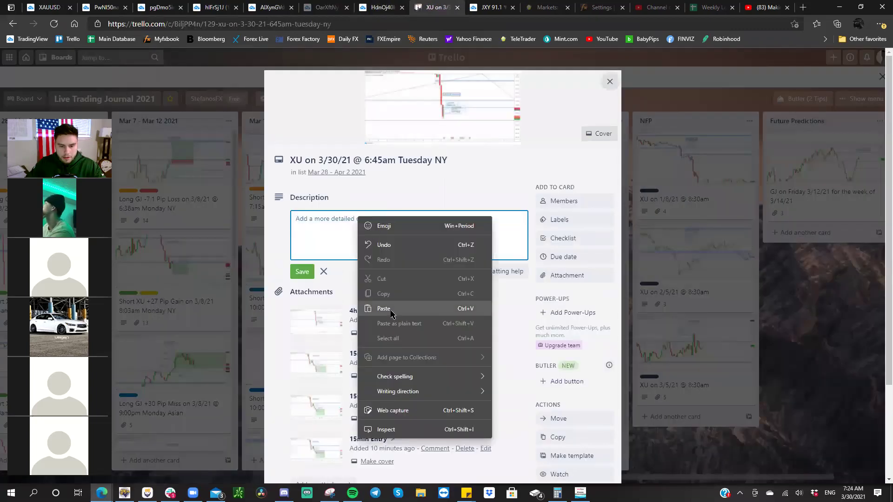
click(384, 297)
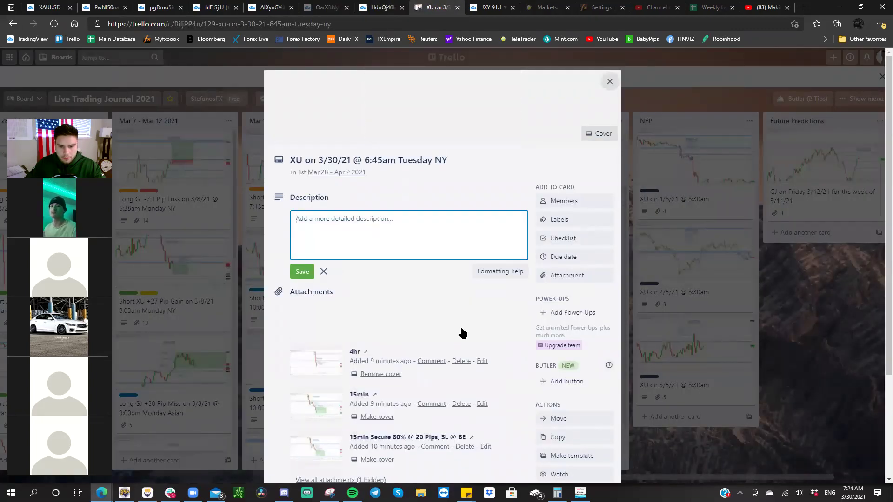
click(467, 318)
text(1hr)
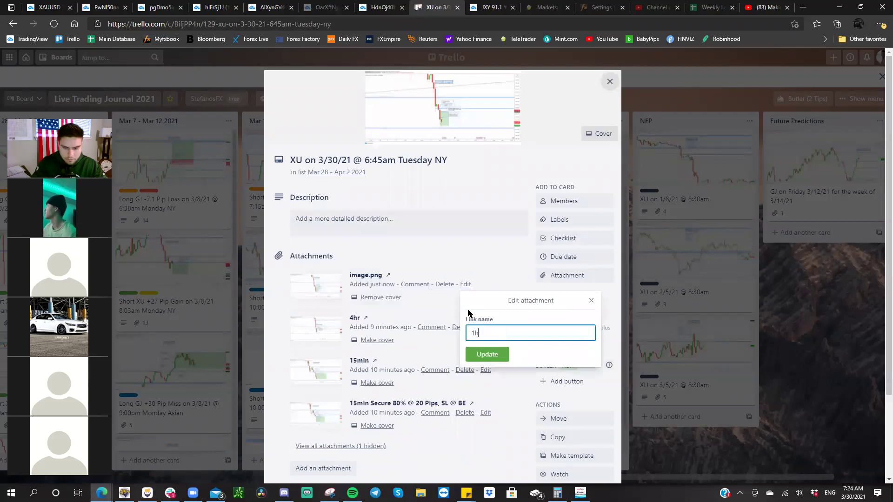
key(Return)
click(399, 7)
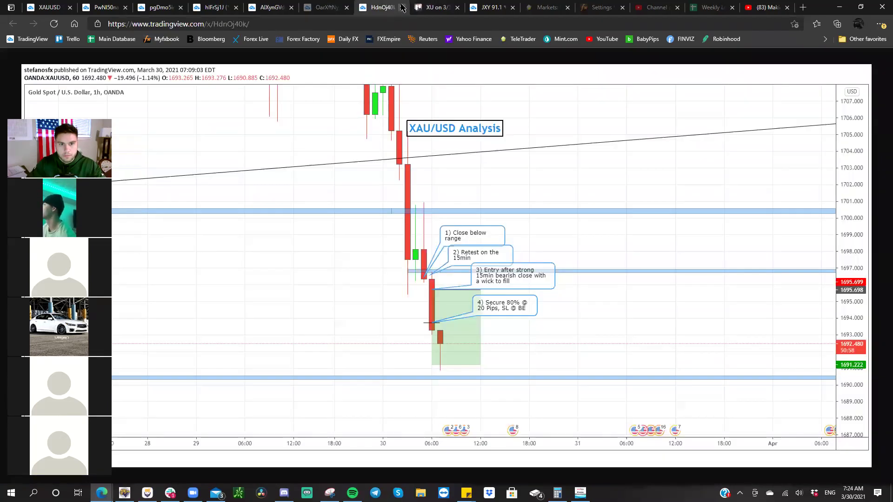
click(403, 7)
- Copy the 30-minute XAU/USD snapshot image
click(326, 7)
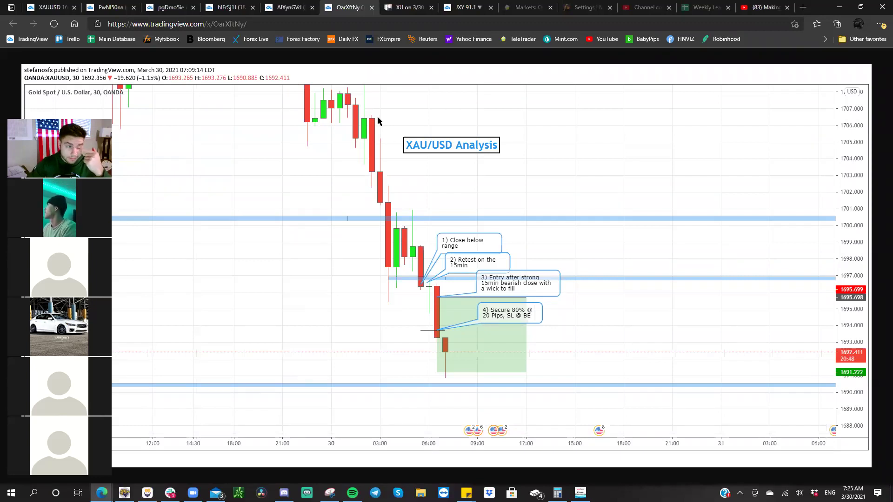
right_click(359, 133)
click(387, 170)
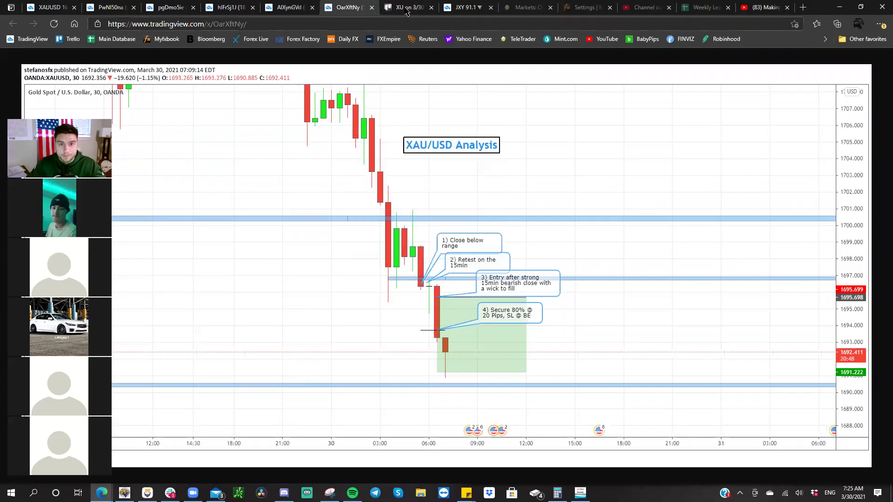
key(ctrl+Tab)
- Paste it onto the card as an attachment named 30min and close the 30-minute chart tab
click(385, 219)
right_click(386, 217)
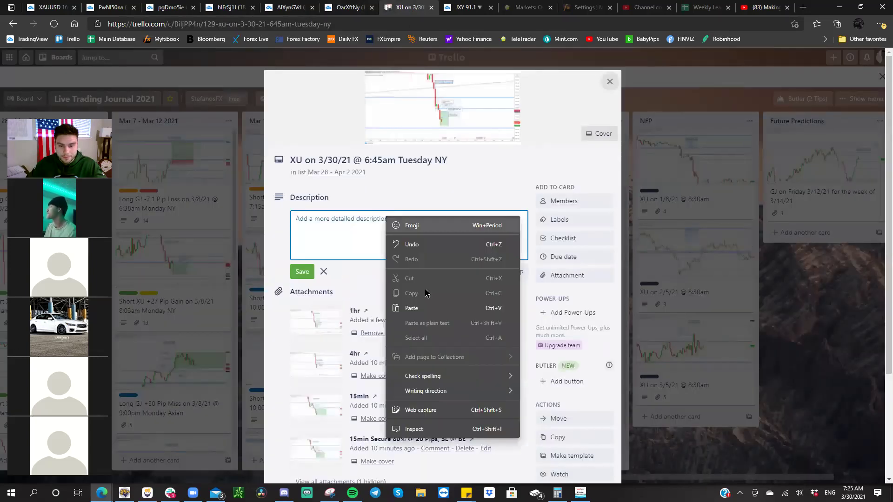
click(425, 308)
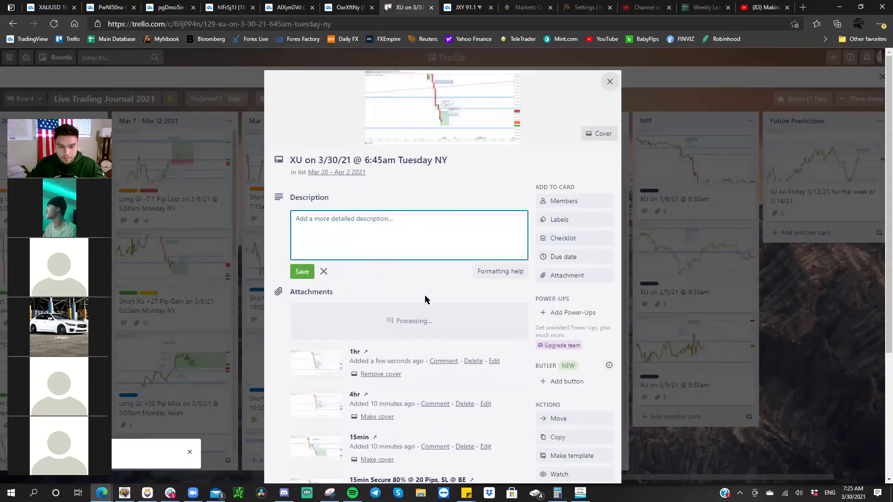
click(463, 320)
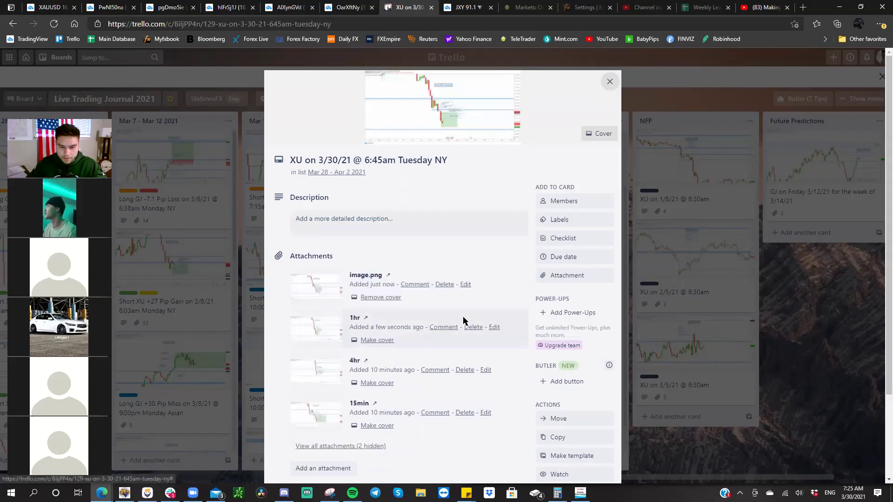
click(465, 284)
text(30min)
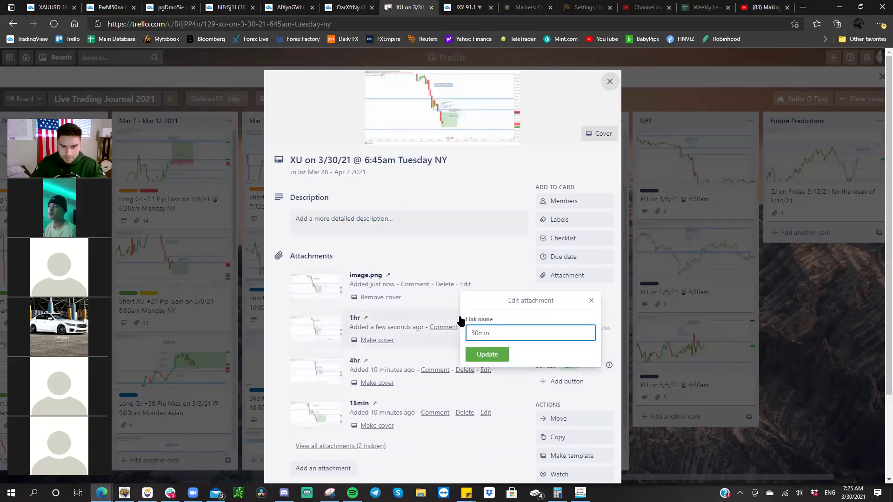
key(Return)
click(368, 7)
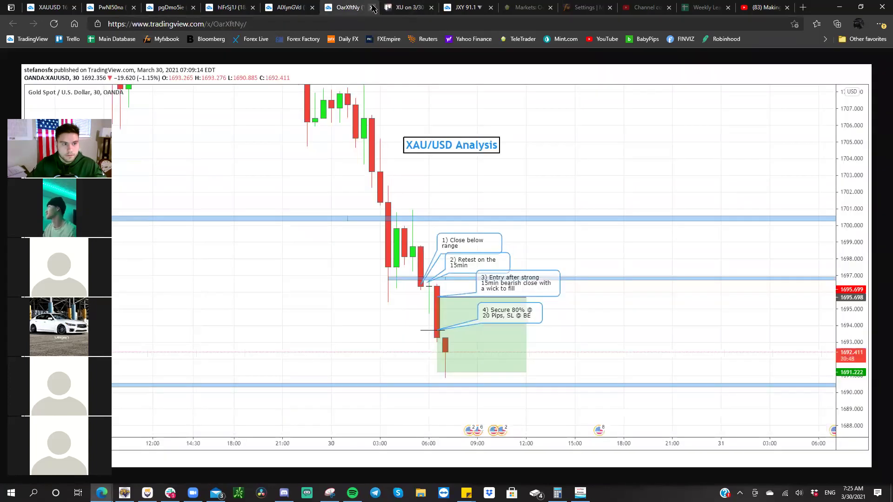
click(372, 8)
click(289, 7)
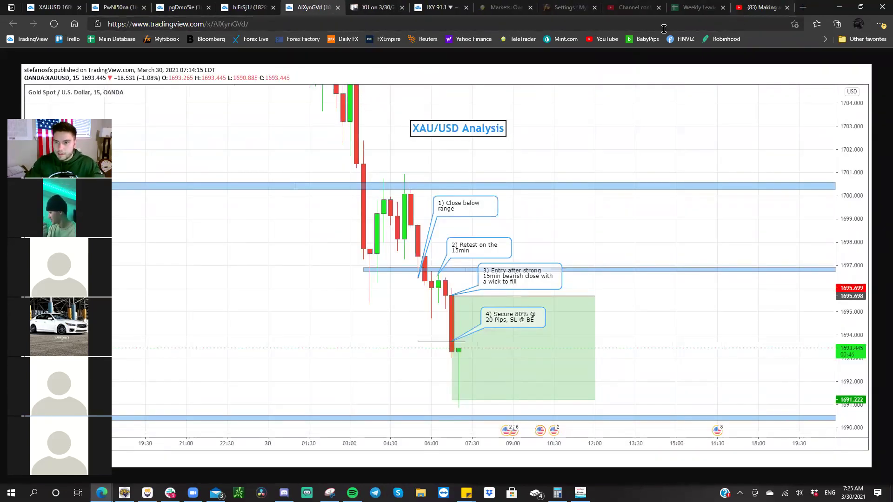
- Glance at the Weekly Leaderboard spreadsheet, then return to the 'XU on 3/30' Trello card
click(697, 16)
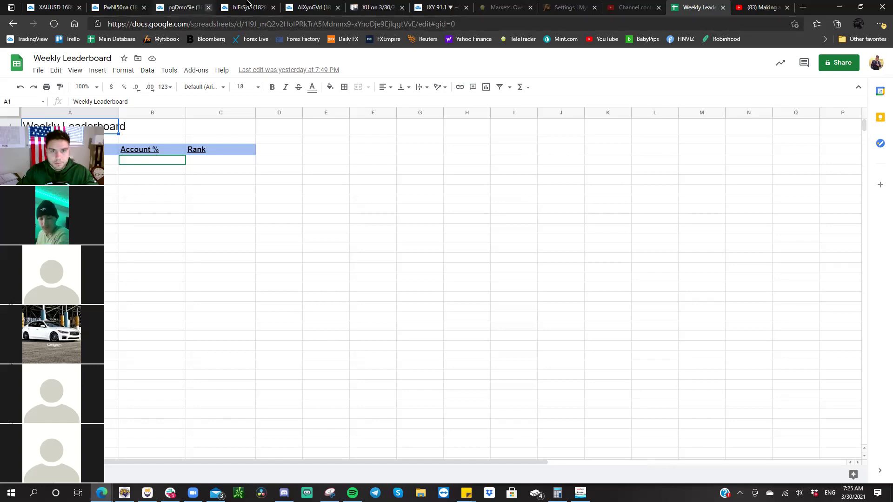
click(369, 7)
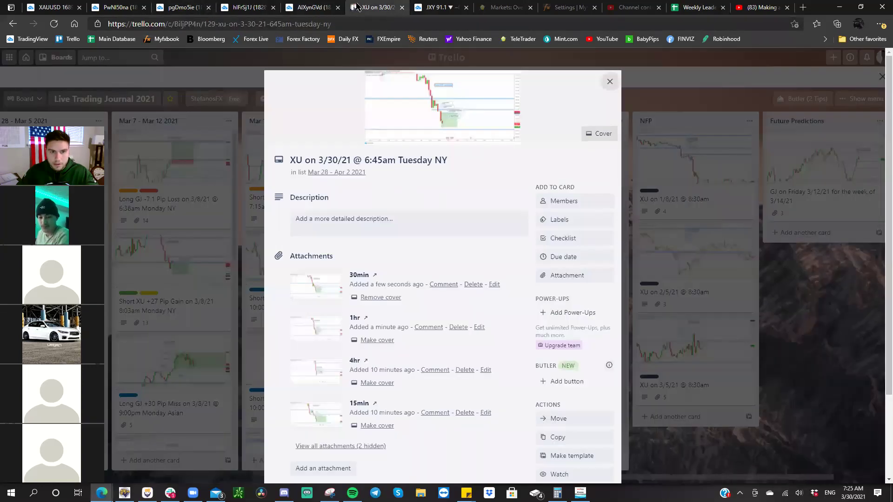
- Check the attached 15min snapshot at full size and close its chart tab
click(305, 9)
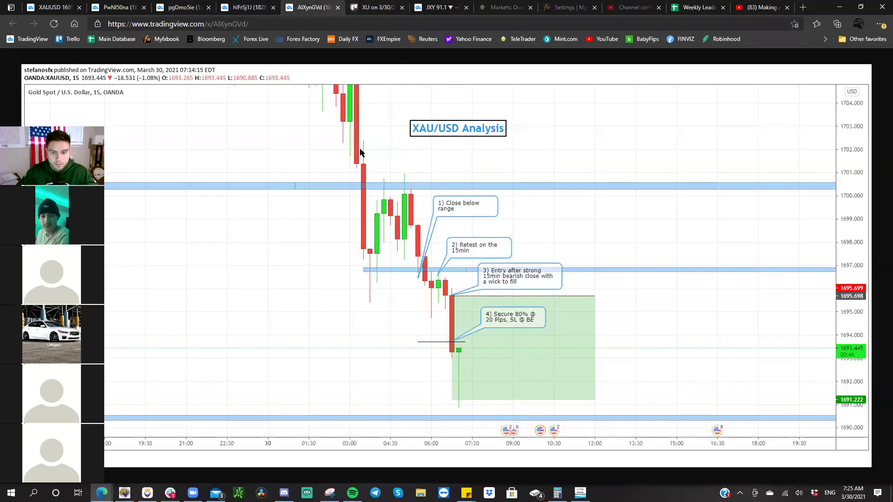
click(374, 7)
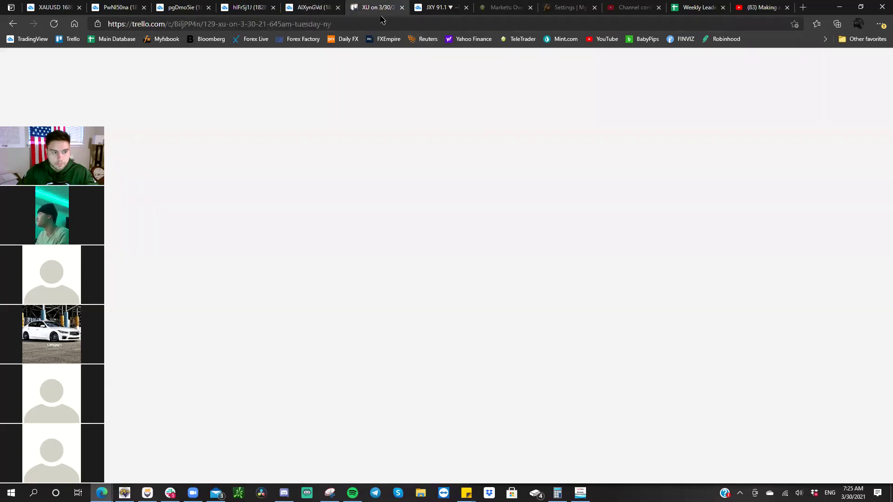
click(315, 415)
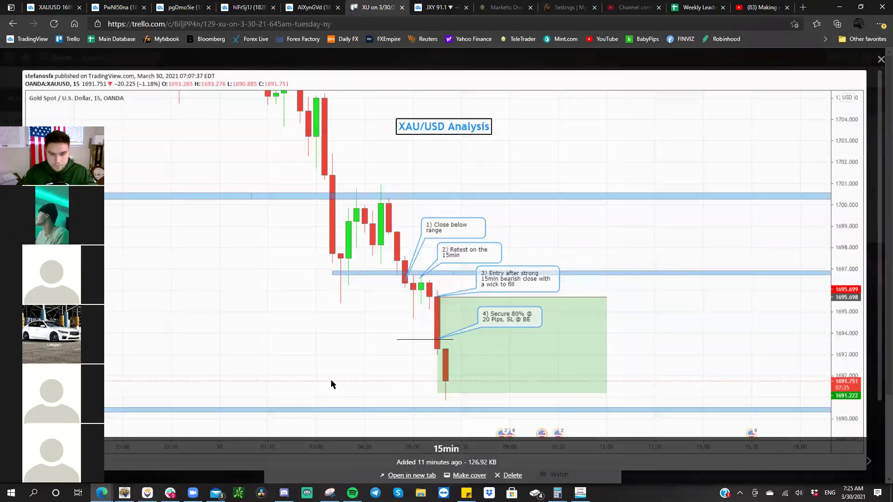
click(881, 62)
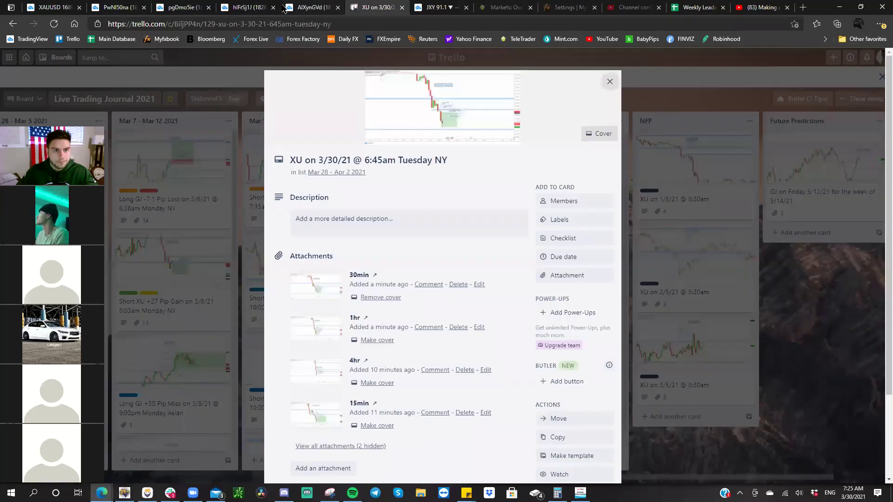
click(338, 7)
- Paste the next chart into the card as an attachment named '15min' and close its tab
click(251, 8)
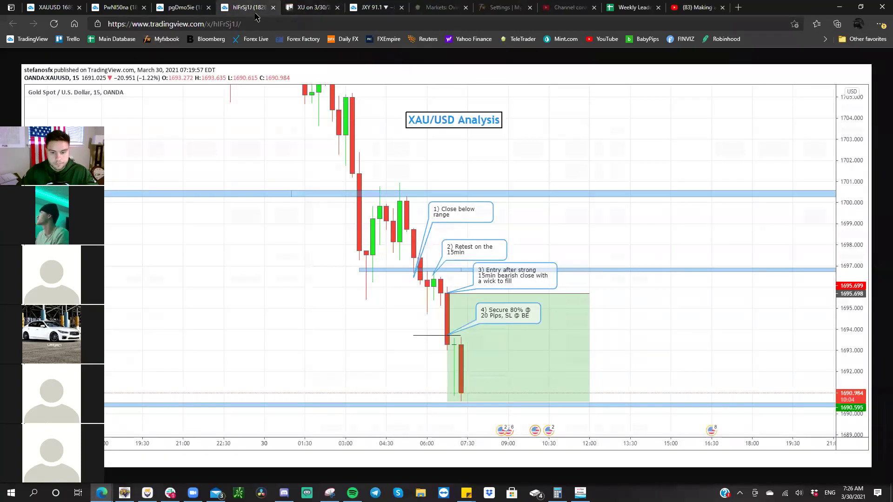
right_click(281, 118)
click(311, 152)
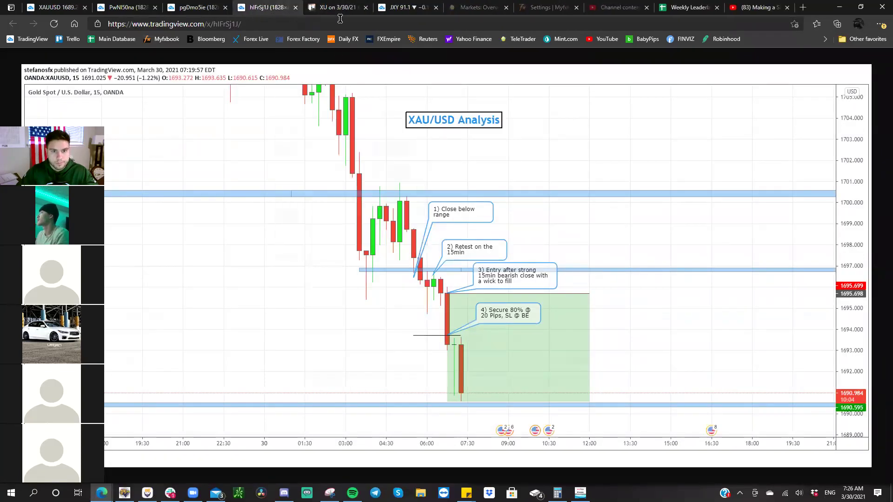
key(ctrl+Tab)
click(384, 223)
right_click(381, 228)
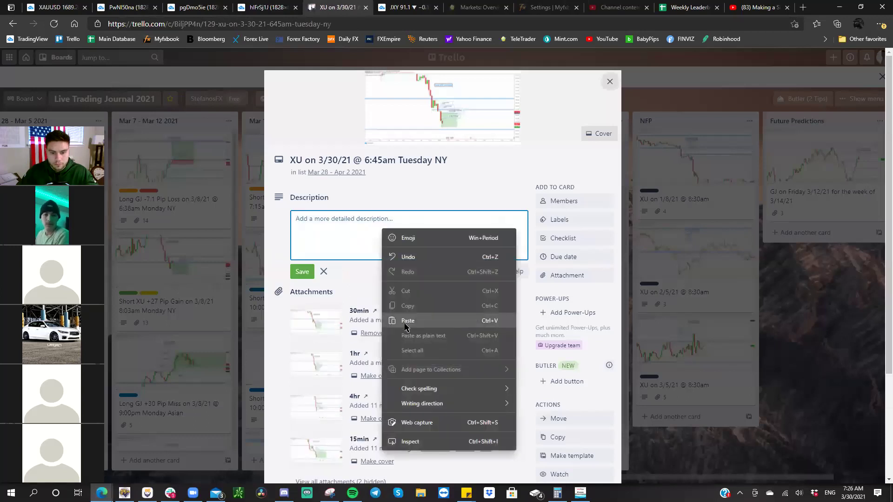
click(400, 321)
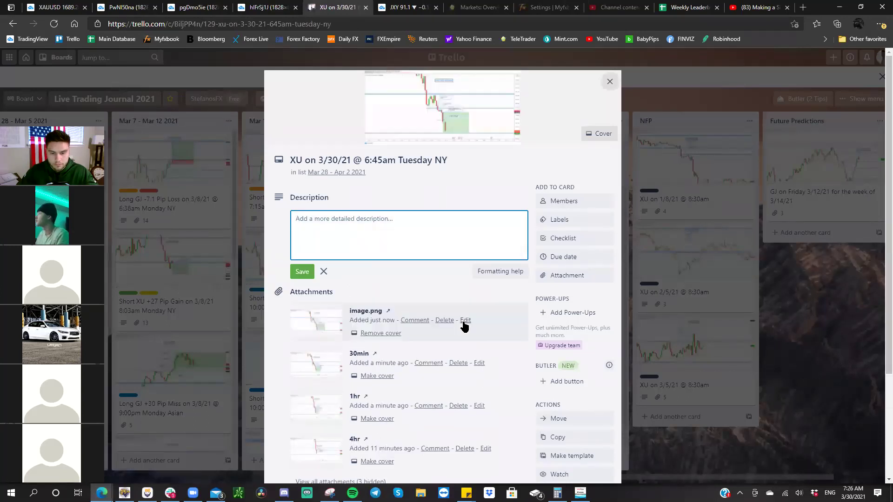
click(465, 322)
text(15min)
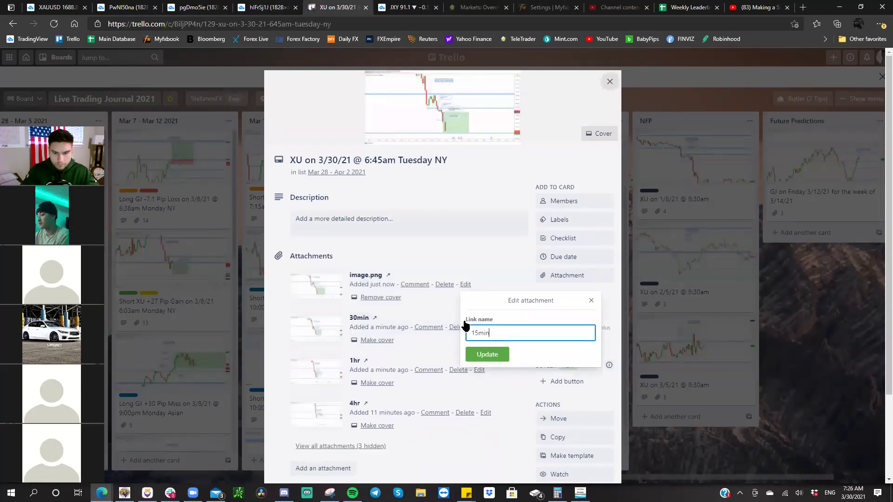
key(Return)
click(298, 8)
click(298, 8)
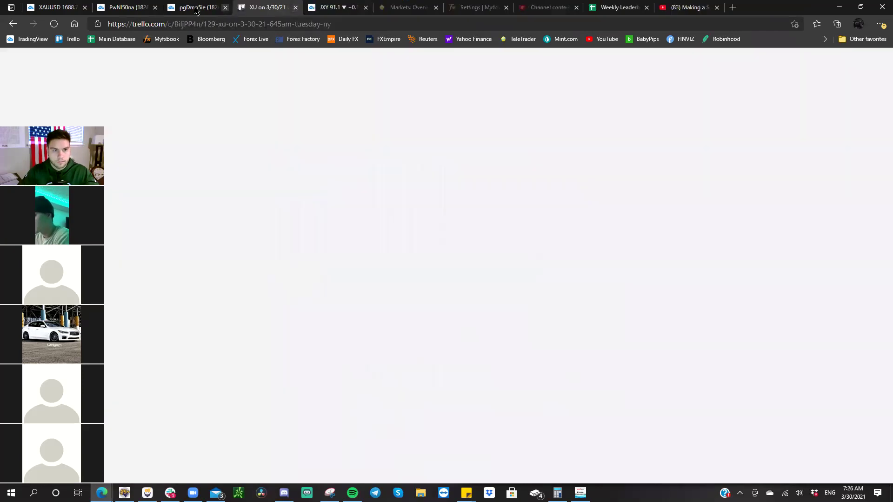
- Attach the next chart snapshot as '15min 7:20am' and close its tab
right_click(319, 130)
click(353, 169)
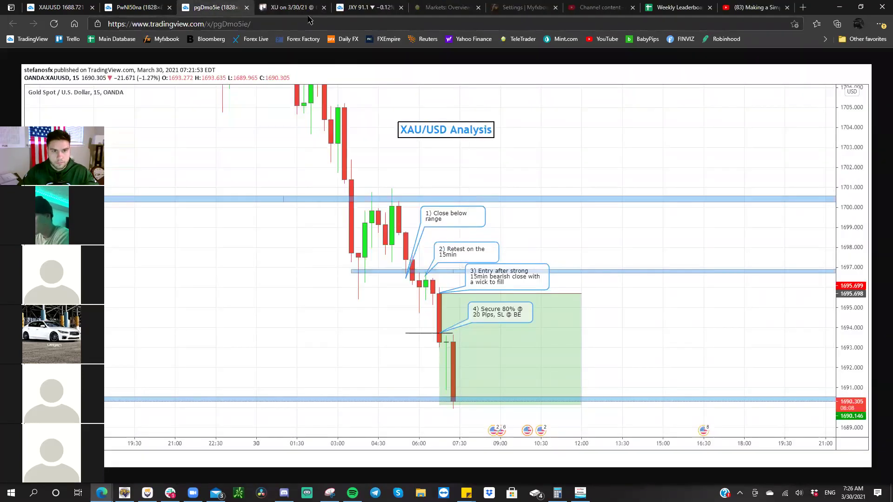
click(302, 8)
click(364, 223)
right_click(307, 226)
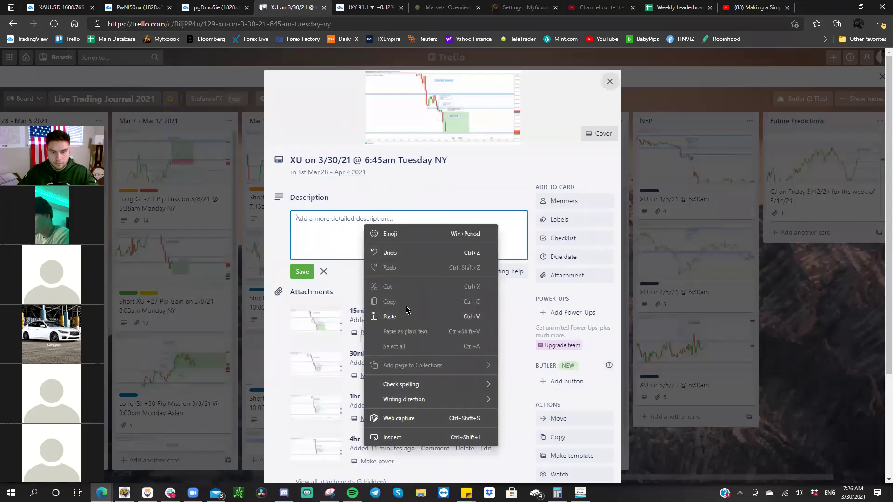
click(405, 313)
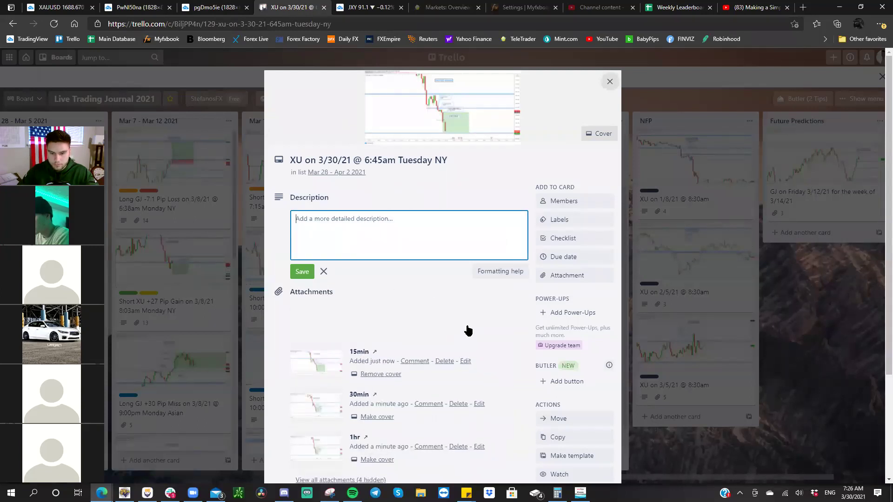
click(465, 322)
text(15min 7)
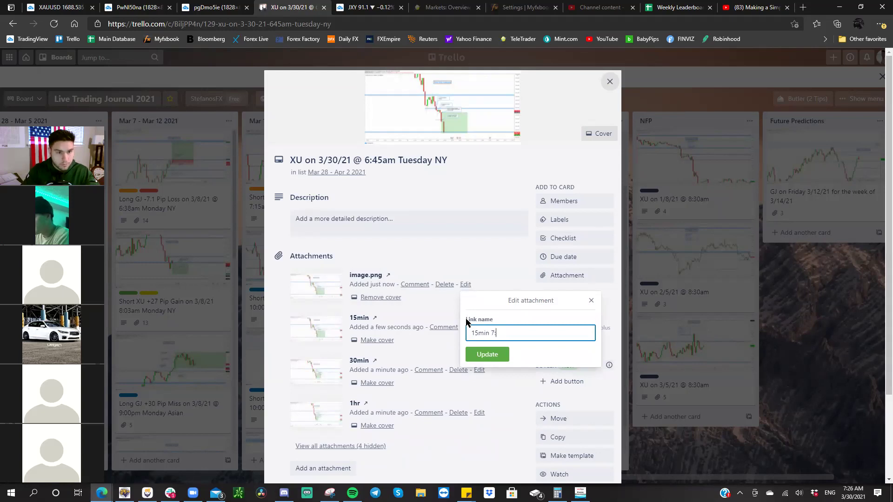
text(:20a)
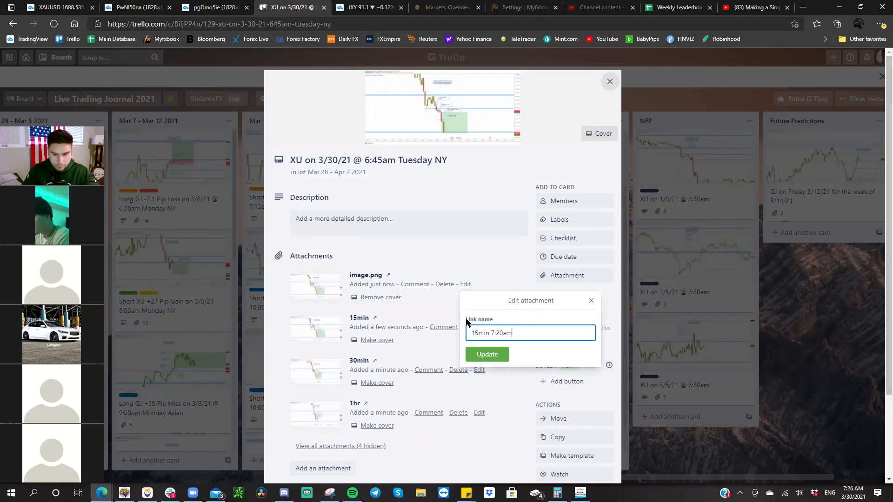
text(m)
key(Return)
click(241, 8)
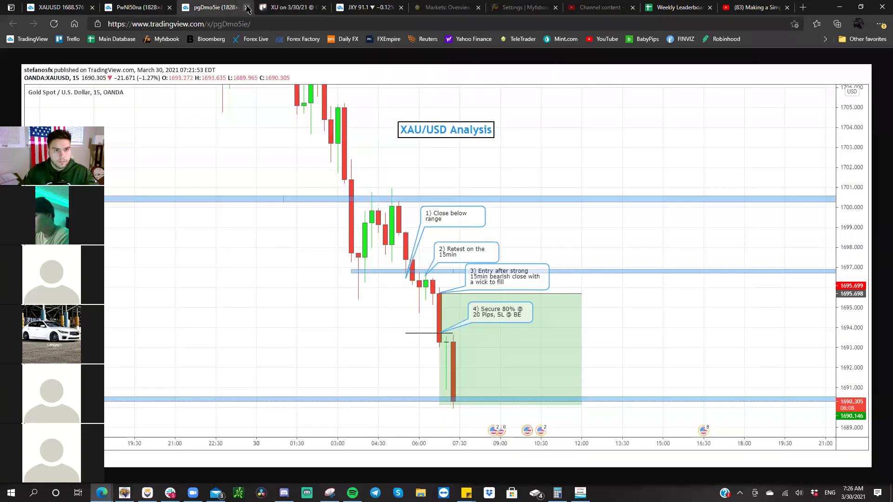
click(247, 8)
- Attach the last chart snapshot as '15min 7:25am' and close its tab
click(139, 8)
right_click(268, 101)
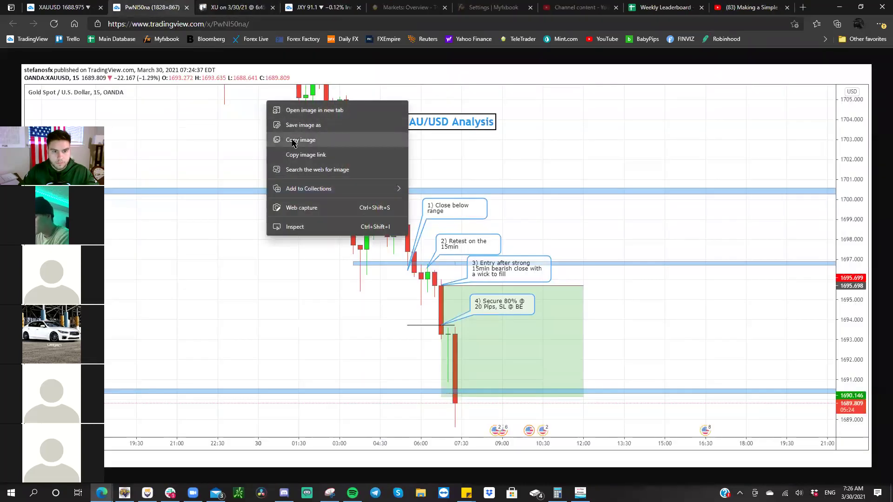
click(293, 140)
click(235, 7)
click(380, 225)
right_click(382, 228)
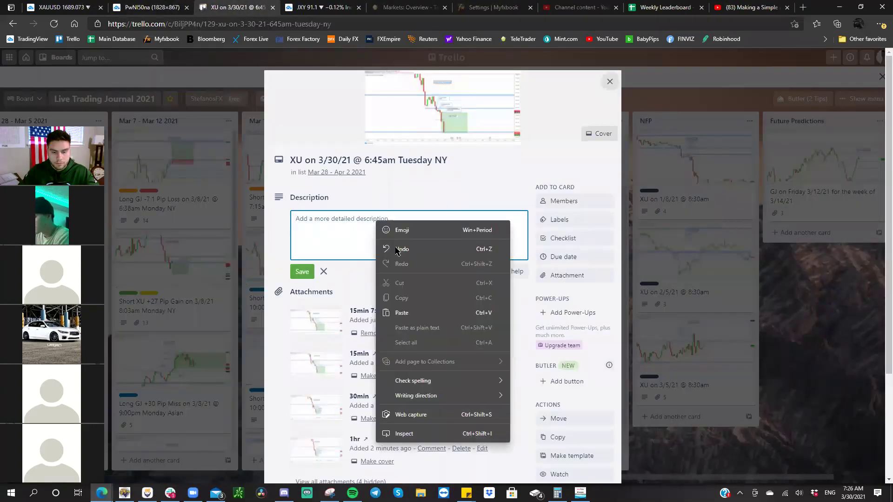
click(416, 313)
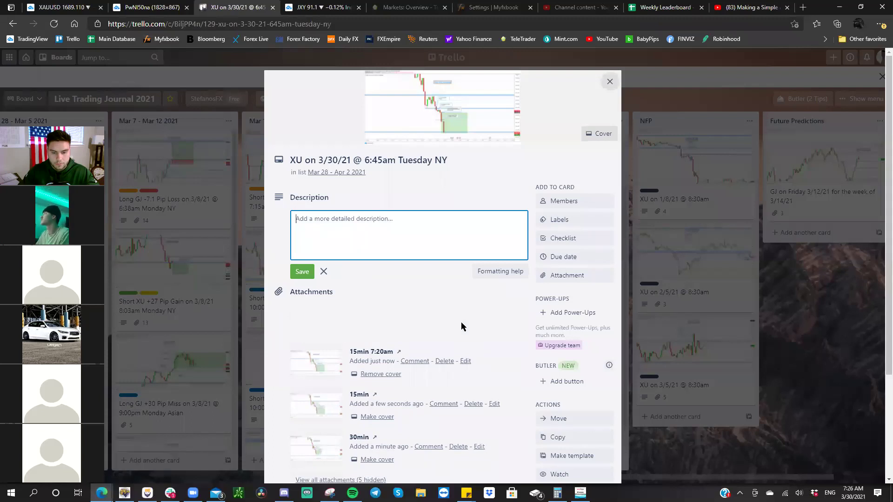
click(462, 322)
text(15min 7)
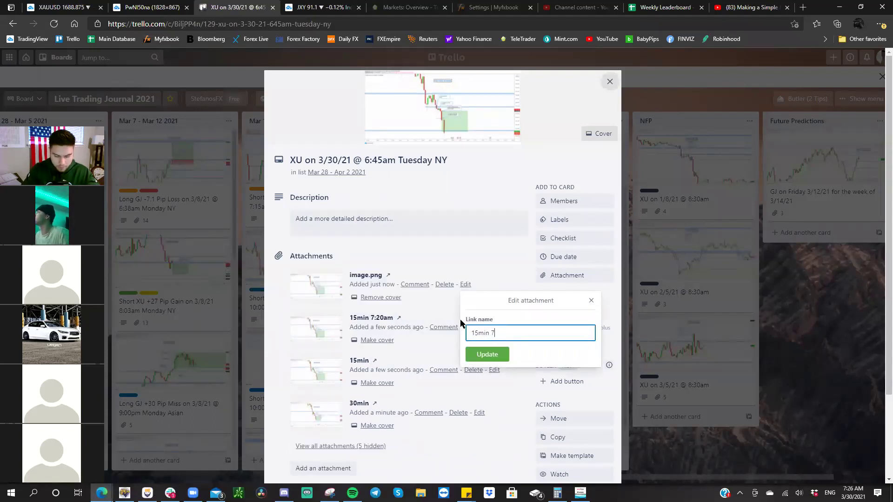
text(:25am)
key(Return)
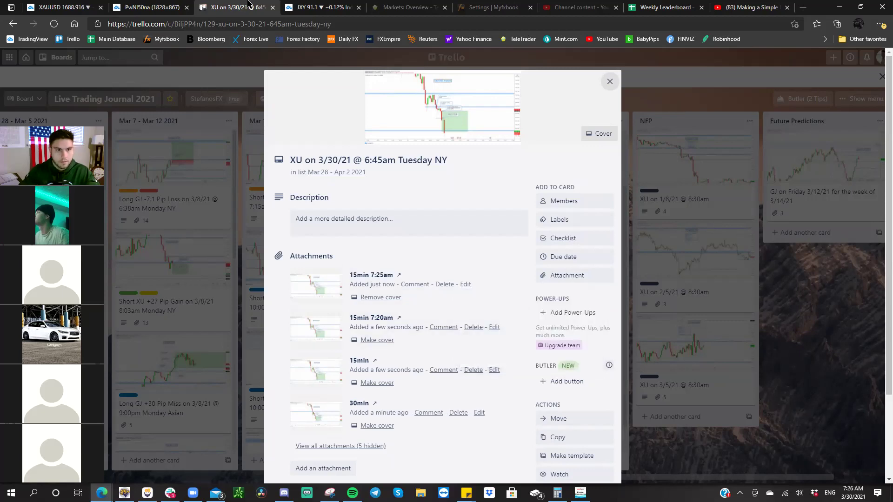
click(188, 7)
click(44, 8)
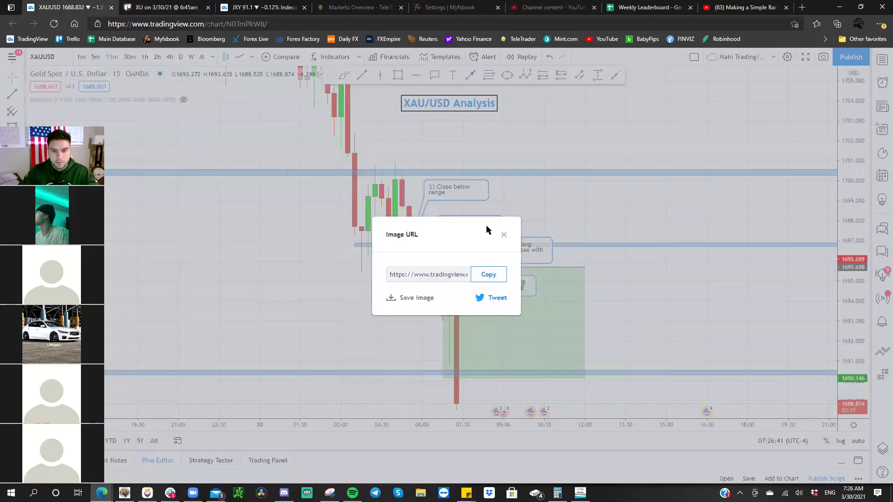
- Dismiss the snapshot link window and extend the gold short position's target to 1688.845
click(511, 234)
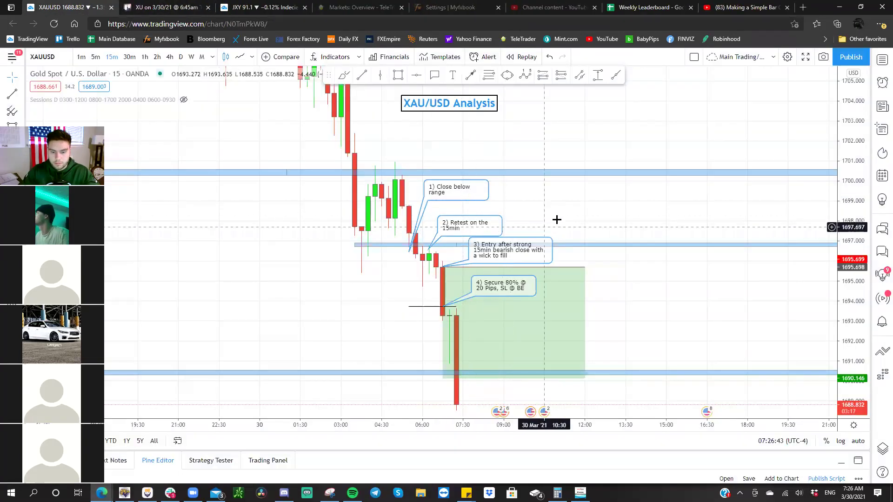
drag(548, 129, 537, 36)
drag(432, 283, 431, 311)
drag(608, 226, 606, 308)
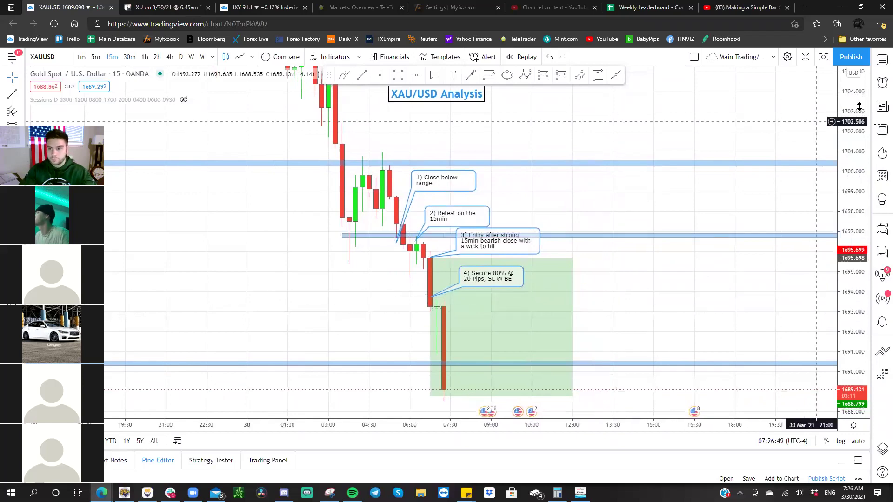
drag(854, 135, 854, 148)
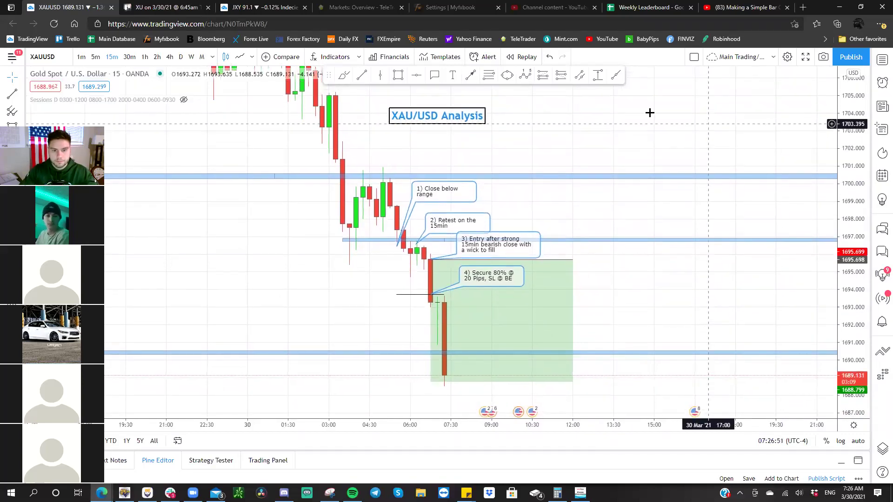
- Switch to GBPJPY on 30-minute candles, framing the 151.71 'Support forming' note
key(space)
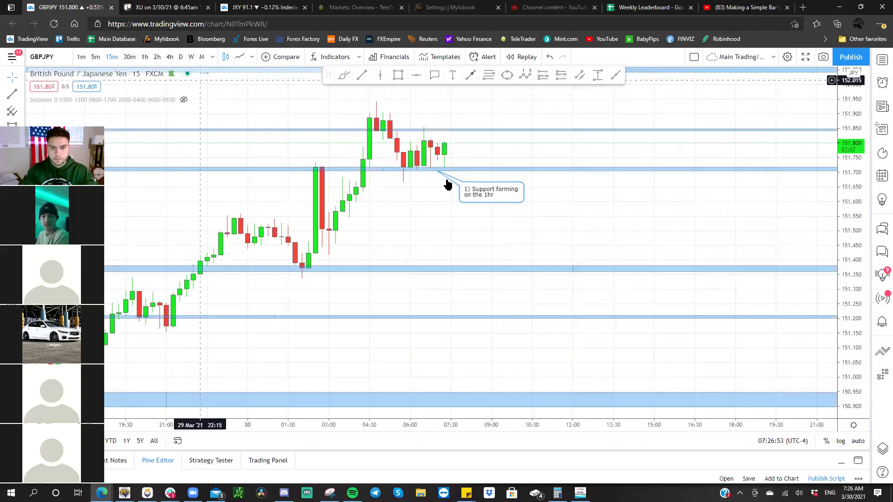
drag(819, 293, 679, 337)
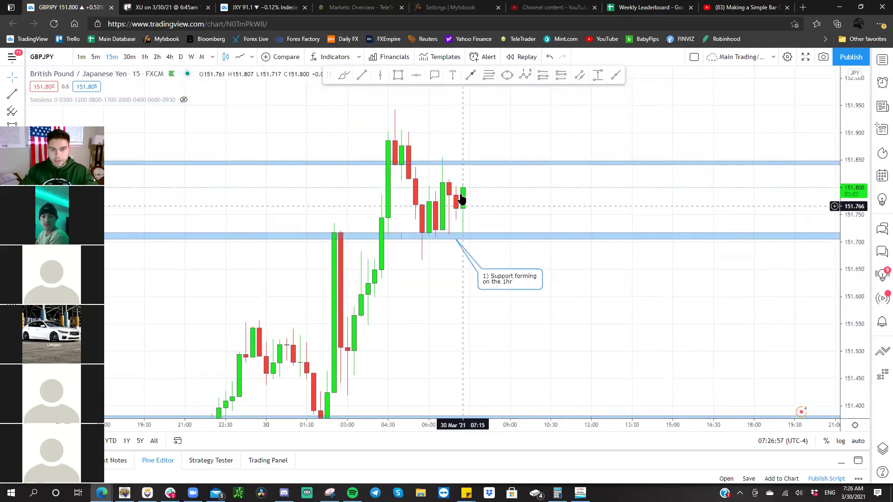
click(124, 56)
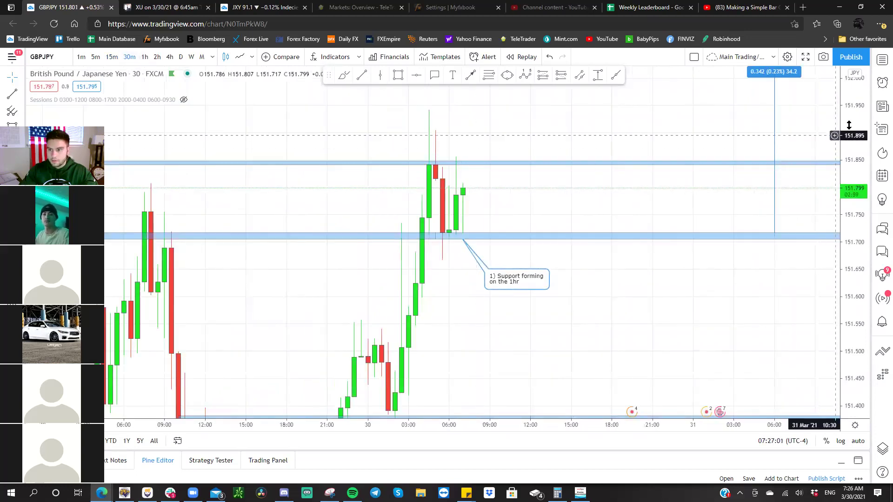
drag(840, 187, 839, 200)
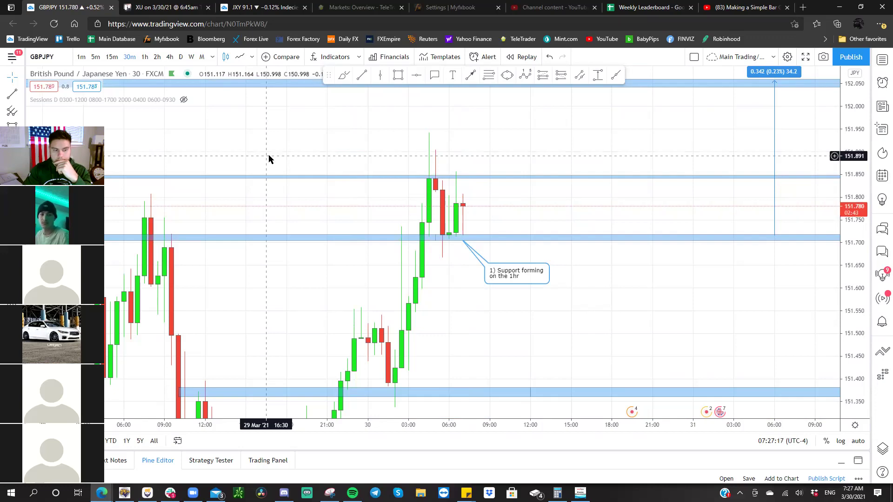
key(space)
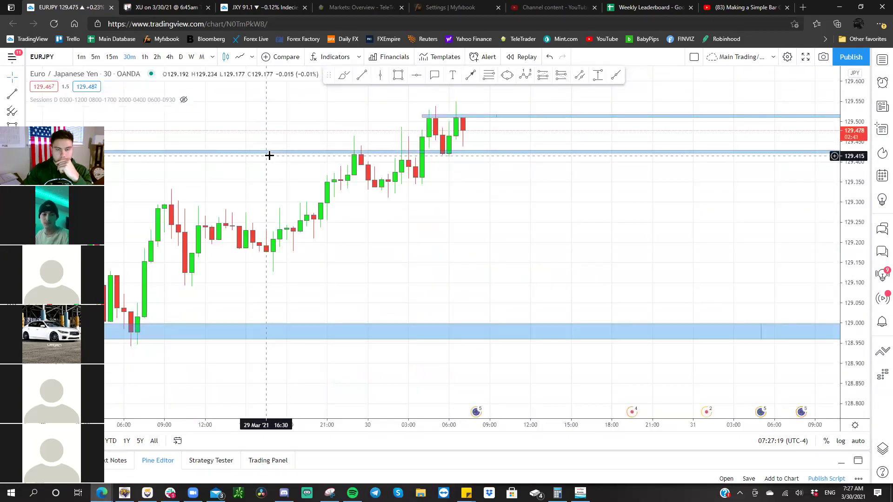
- Look over the recent EURJPY candles, then switch back to XAUUSD
drag(860, 242, 861, 182)
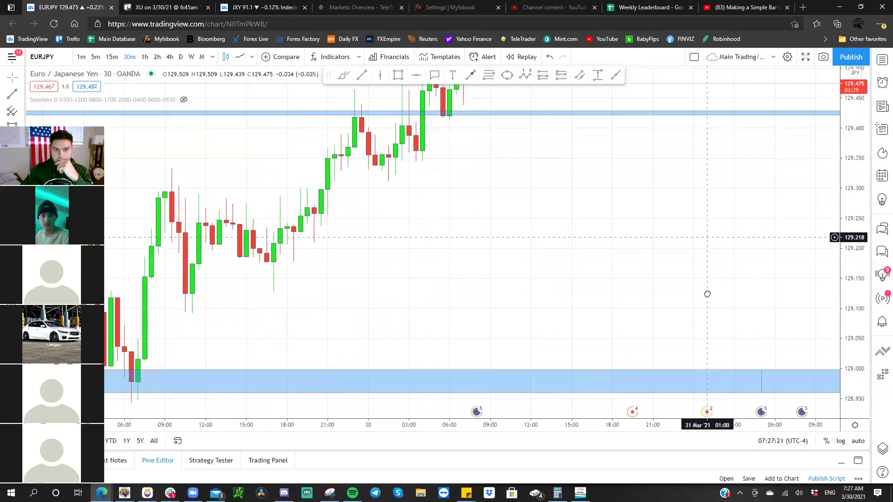
drag(707, 286, 712, 368)
drag(837, 275, 801, 305)
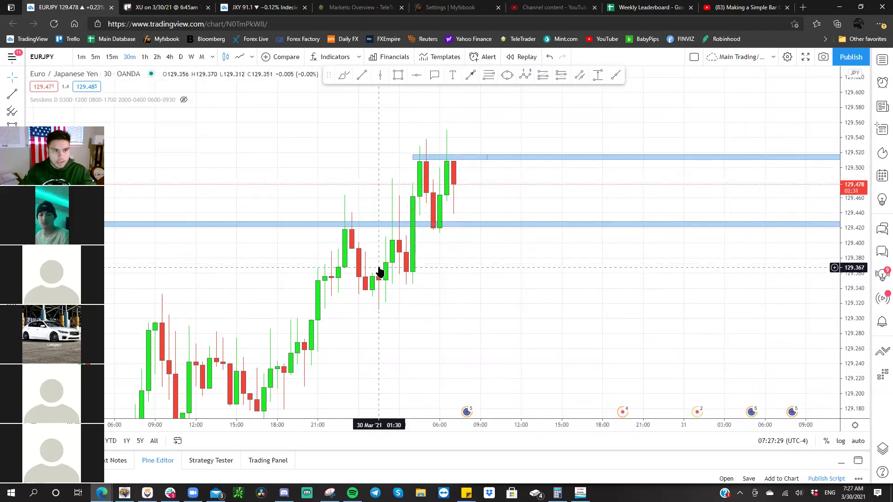
key(space)
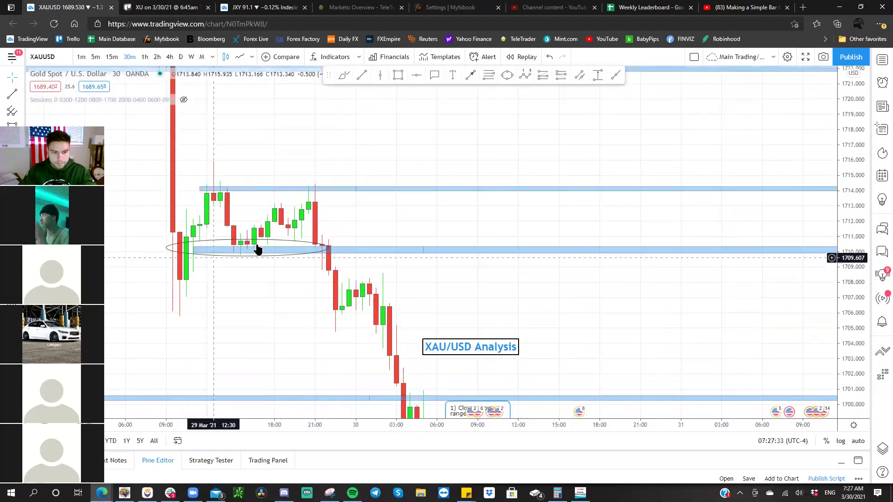
- Delete the ellipse around the range and centre the four numbered trade callouts
click(275, 241)
key(Delete)
drag(274, 238, 335, 149)
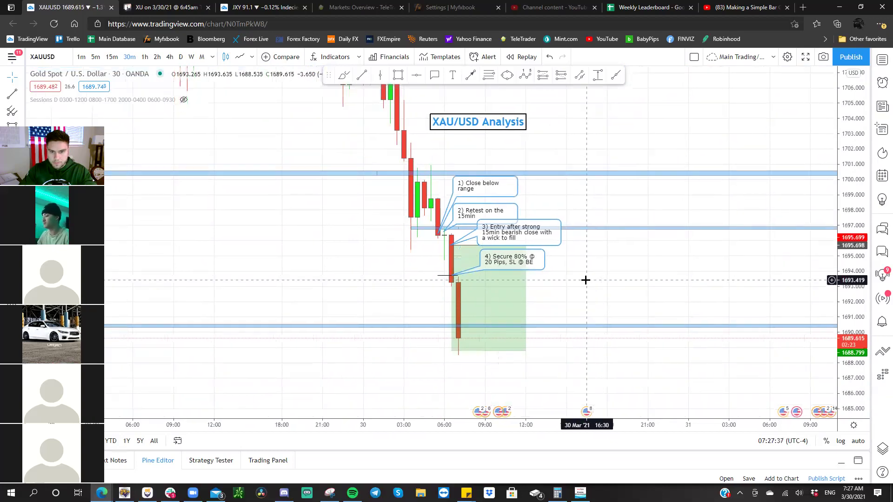
scroll(813, 305, up, 2)
drag(722, 300, 735, 313)
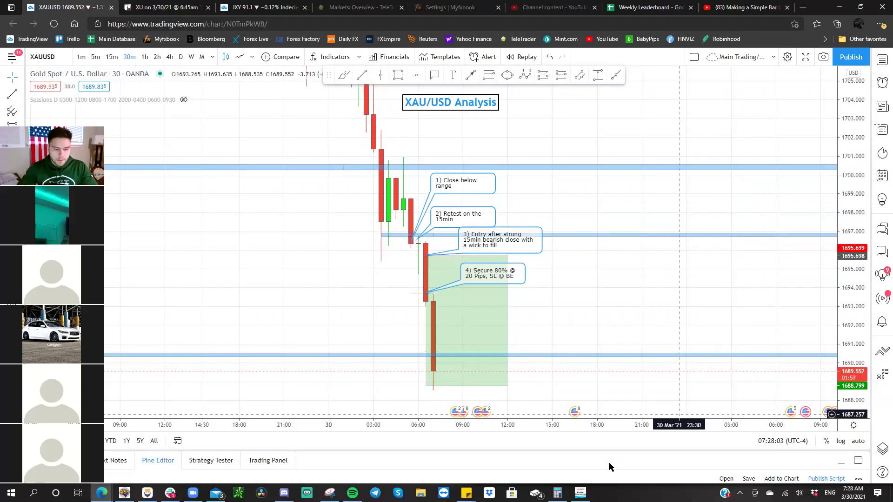
- Refresh the Mail inbox, pop out the '5 things to start your day' newsletter, then minimize it
click(216, 493)
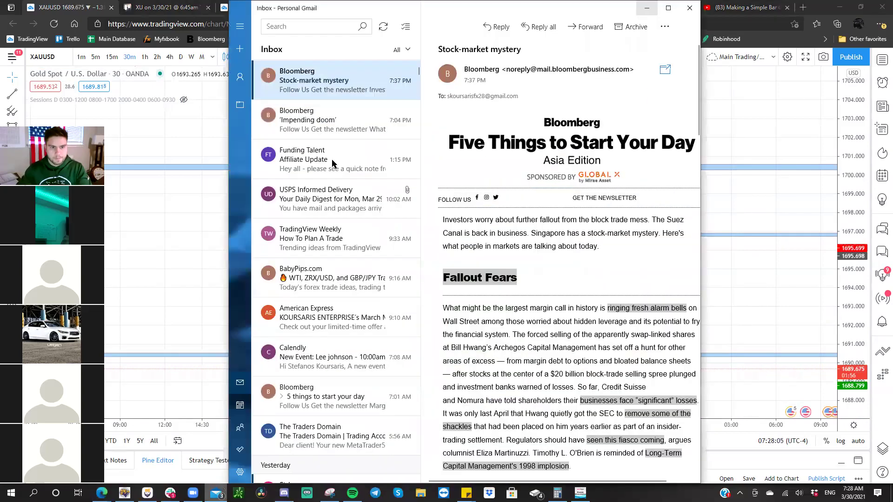
click(385, 28)
click(333, 132)
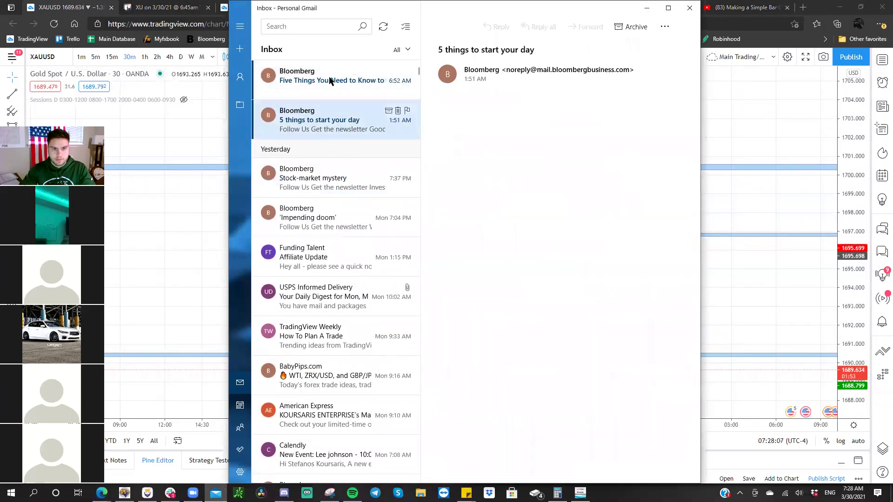
click(330, 79)
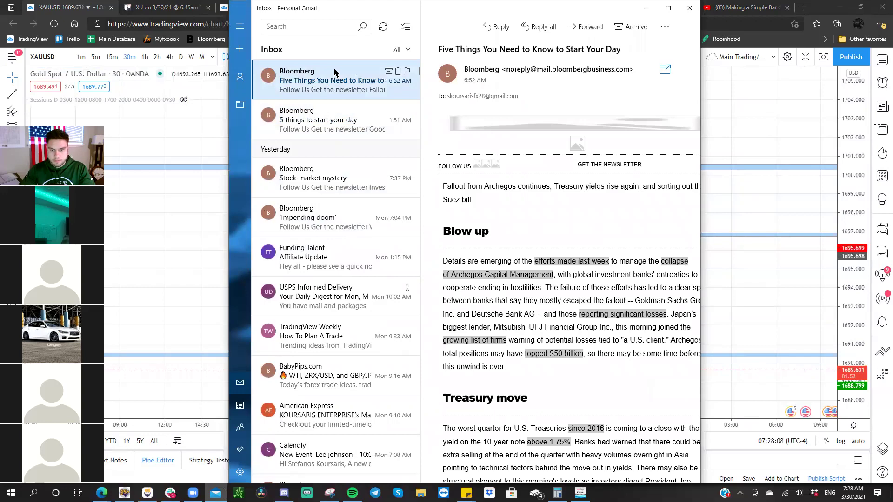
click(332, 109)
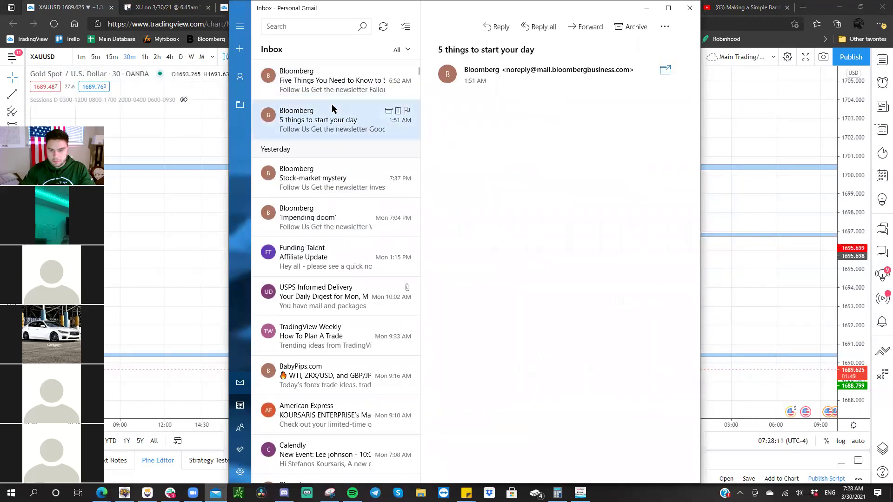
click(664, 71)
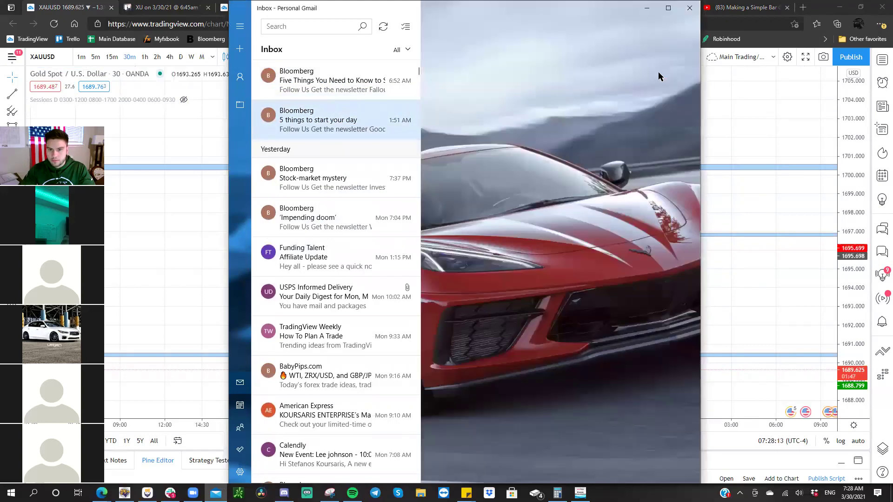
double_click(377, 103)
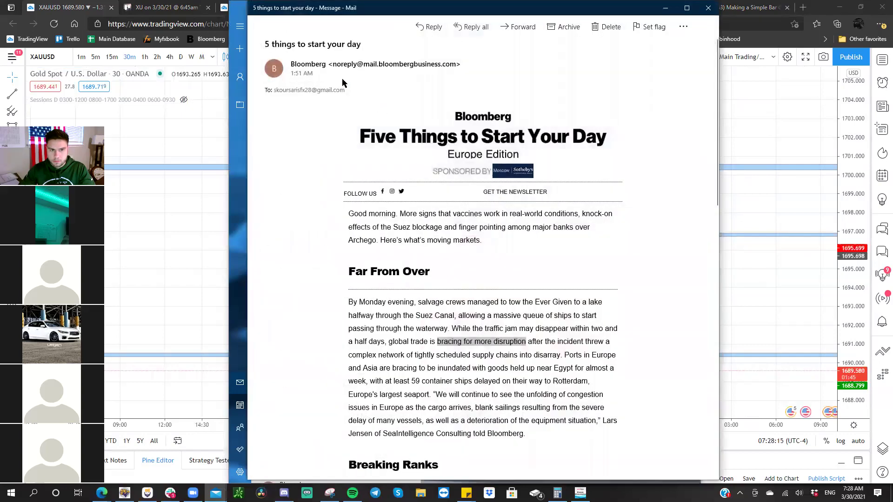
click(665, 8)
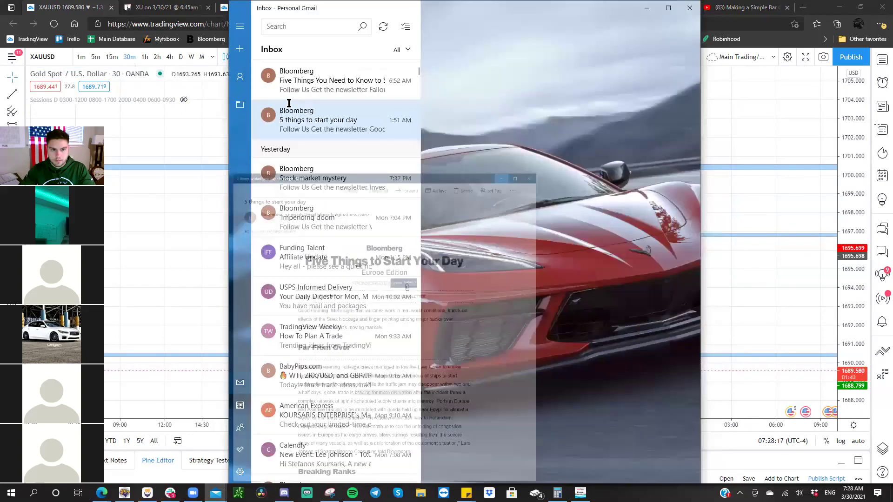
- Open the 'Five Things You Need to Know' email in its own window and minimize it
click(293, 91)
click(663, 70)
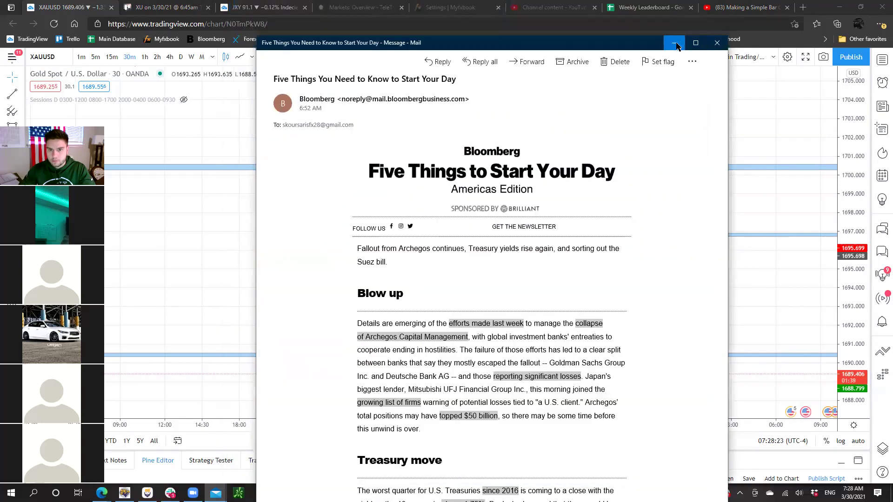
click(666, 8)
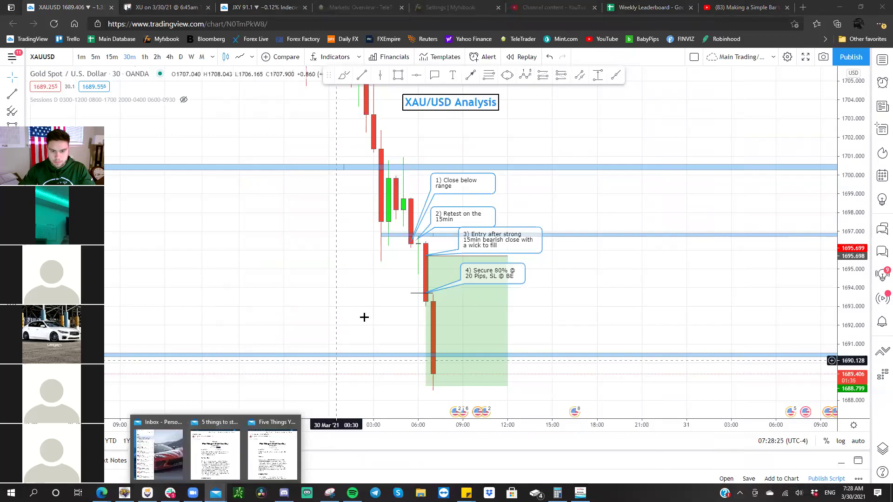
- Switch the chart to GBPJPY and frame the 'Support forming on the 1hr' note
drag(368, 319, 175, 309)
key(space)
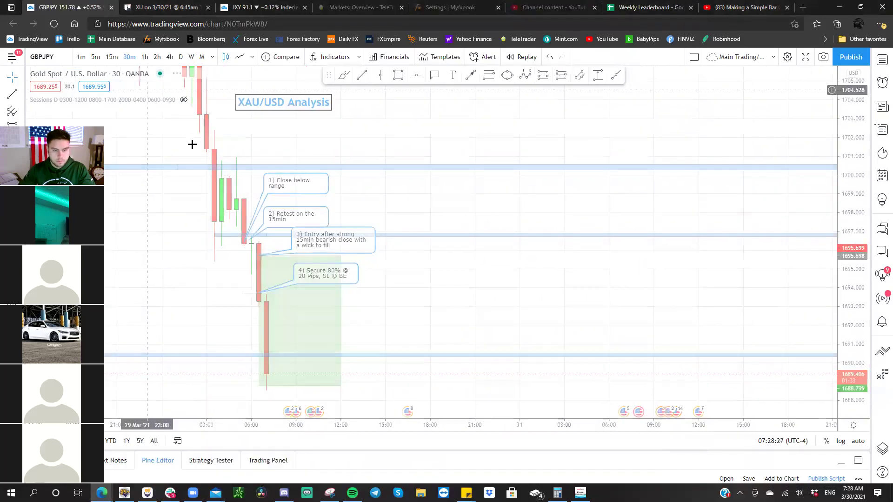
click(262, 191)
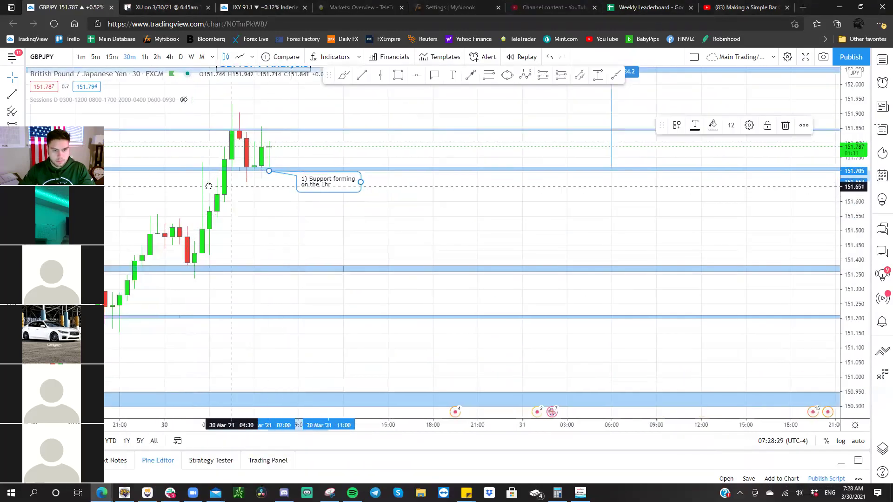
drag(265, 218, 277, 293)
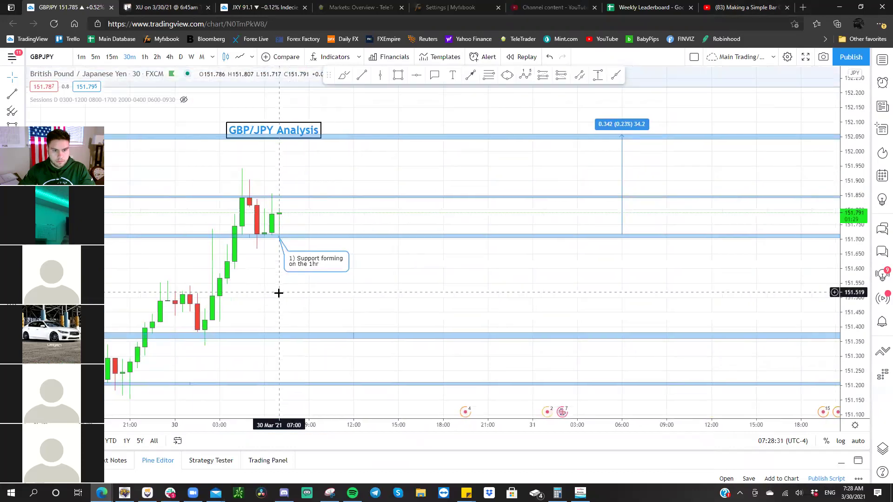
drag(843, 350, 99, 77)
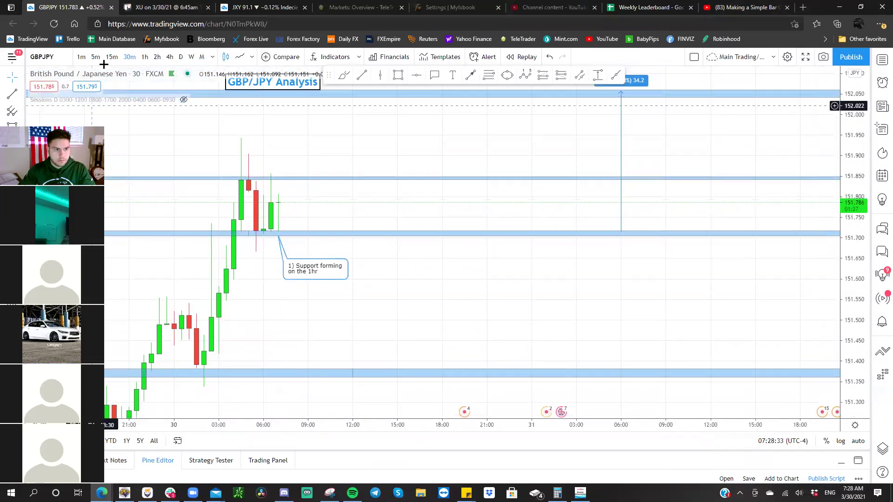
- Set 15-minute candles, centre the GBP/JPY Analysis label, and reopen the '5 things' newsletter
click(112, 57)
drag(235, 141, 180, 214)
drag(183, 123, 227, 103)
click(299, 180)
scroll(297, 184, left, 3)
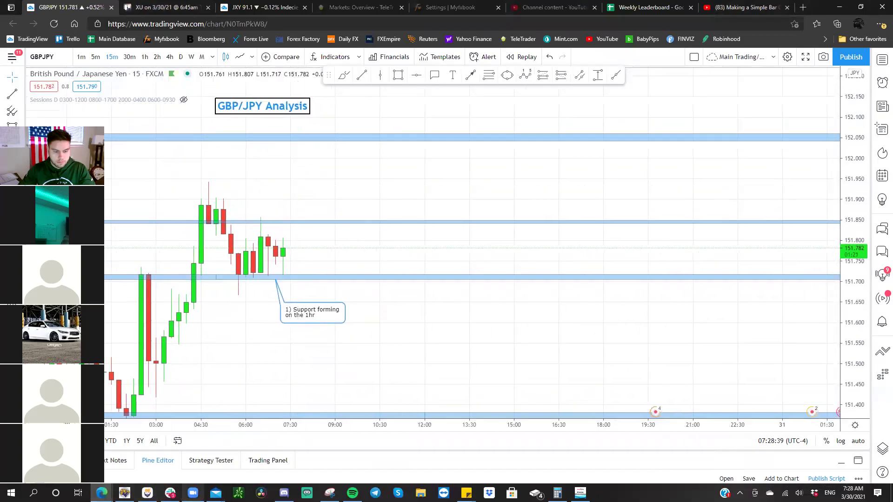
click(216, 493)
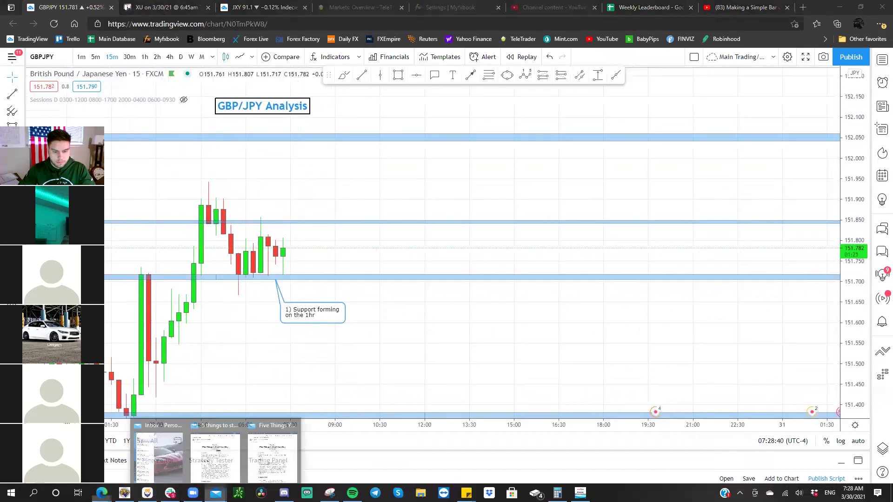
click(228, 473)
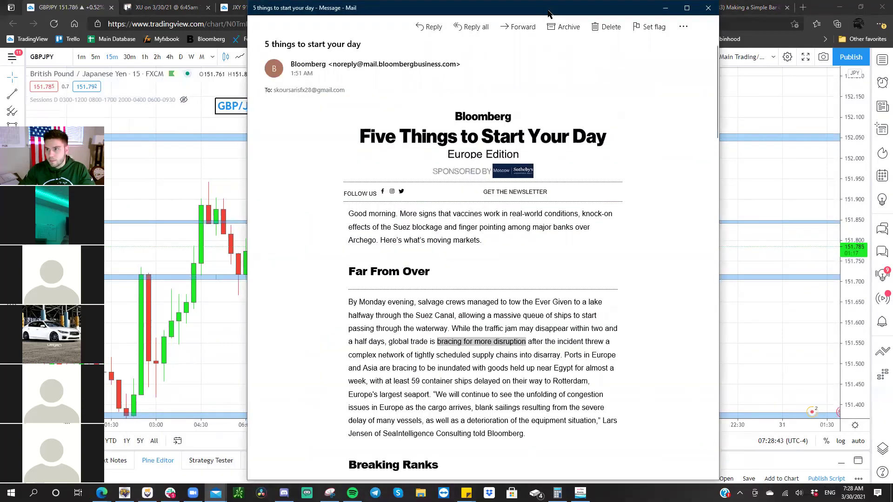
- Move the '5 things to start your day' window right, narrow it, and scroll through it
drag(548, 13, 722, 13)
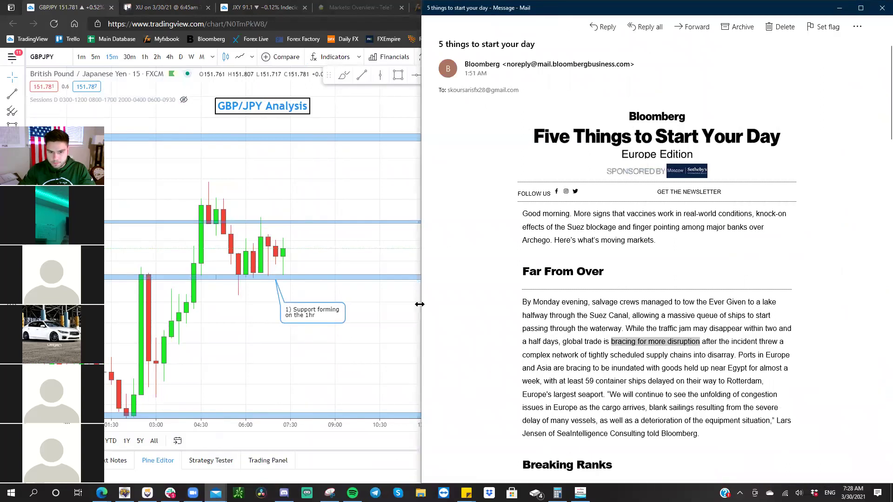
drag(420, 305, 474, 302)
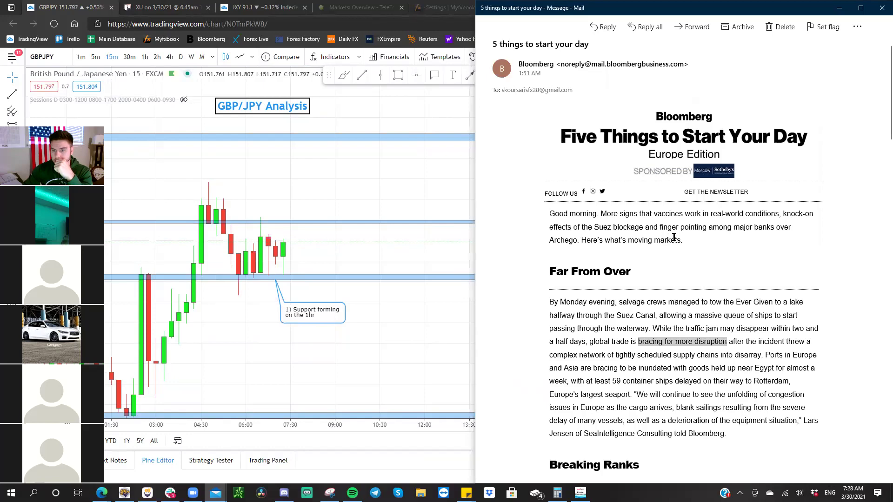
scroll(691, 236, down, 2)
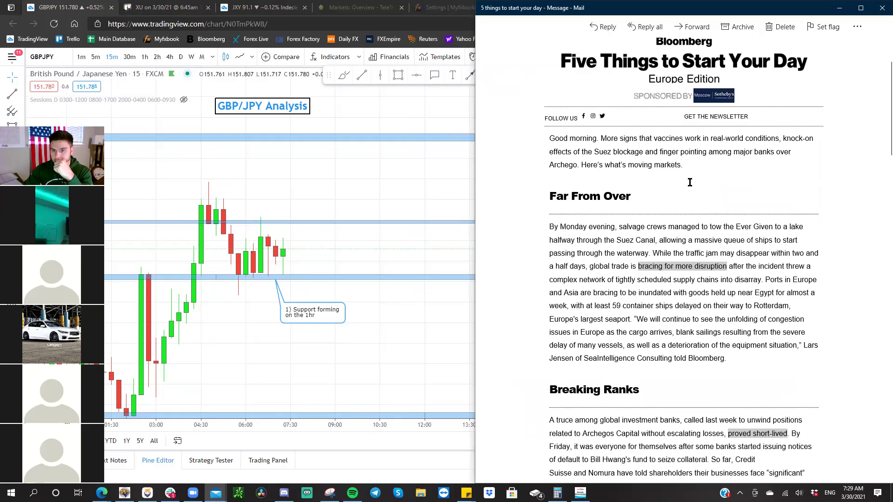
scroll(661, 179, down, 3)
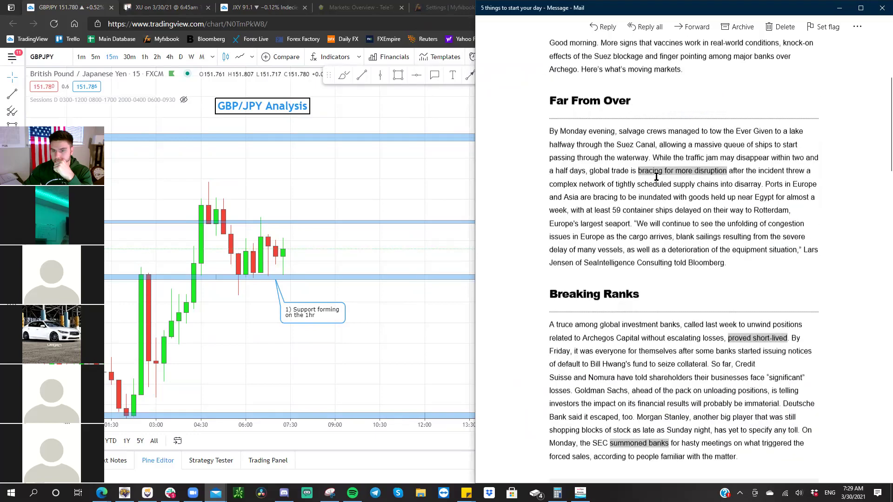
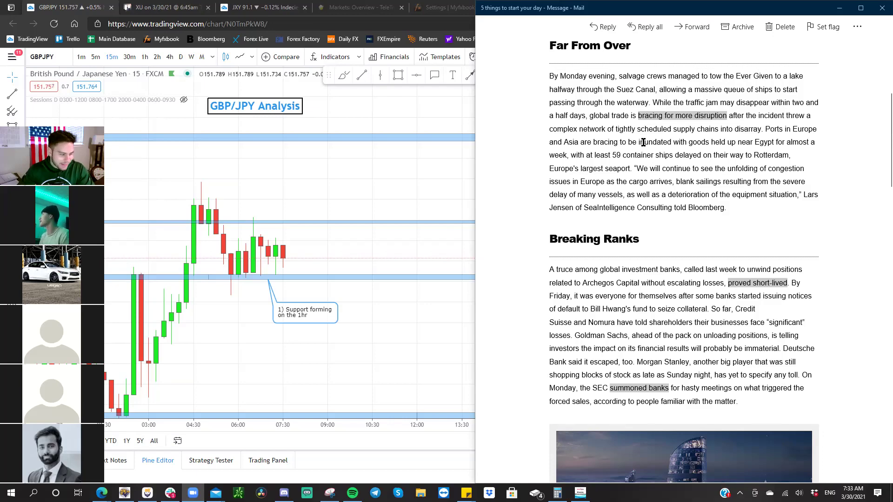
- Bring the GBP/JPY chart in front of the email and settle on 30-minute candles after checking 15-minute
click(375, 182)
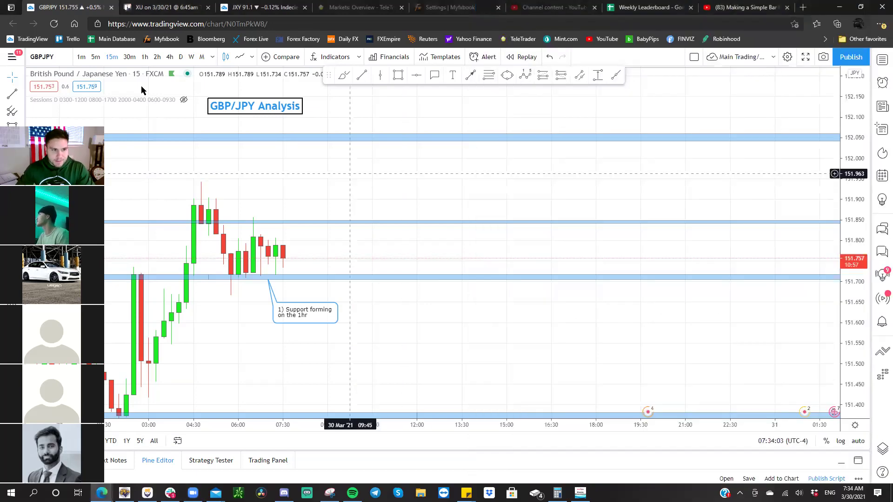
click(129, 57)
drag(339, 177, 575, 201)
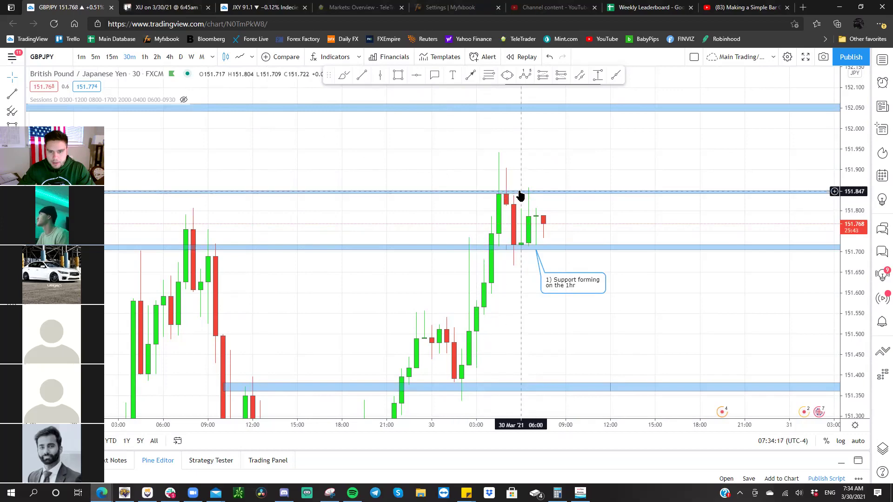
click(111, 57)
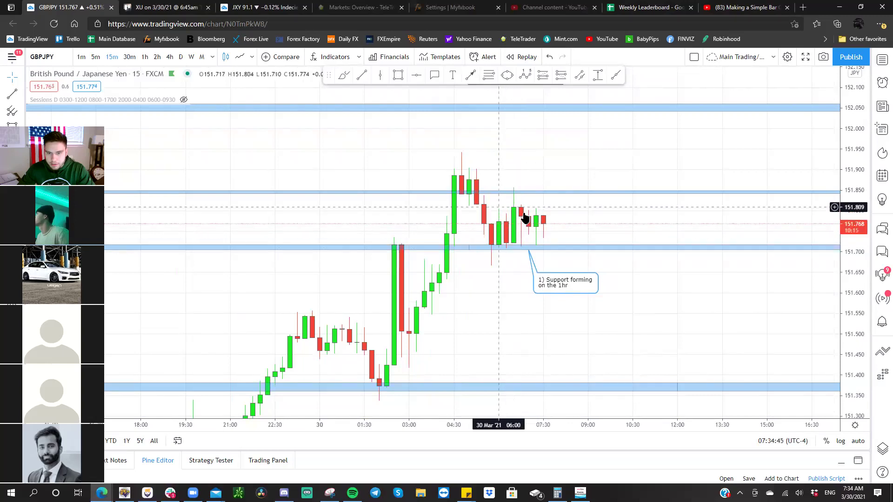
click(132, 57)
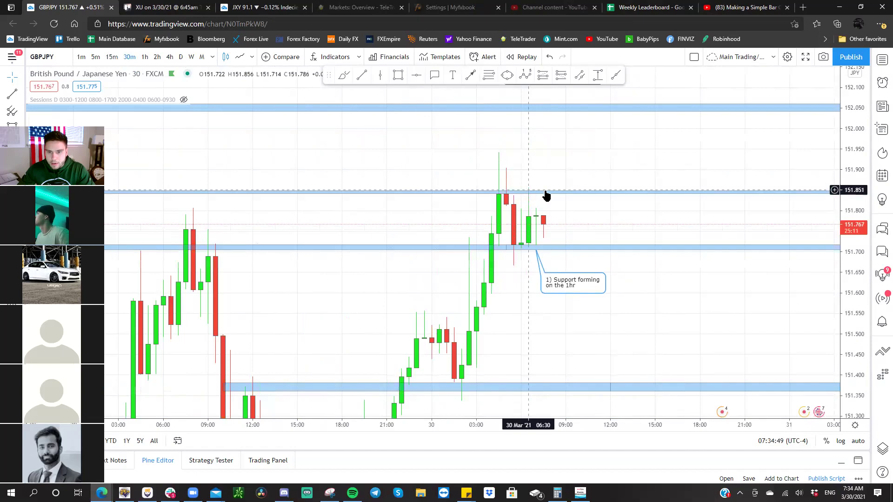
- Pan back to around 19–25 Mar and set the blue level line to about 151.80–151.83
drag(381, 217, 554, 219)
scroll(554, 219, down, 3)
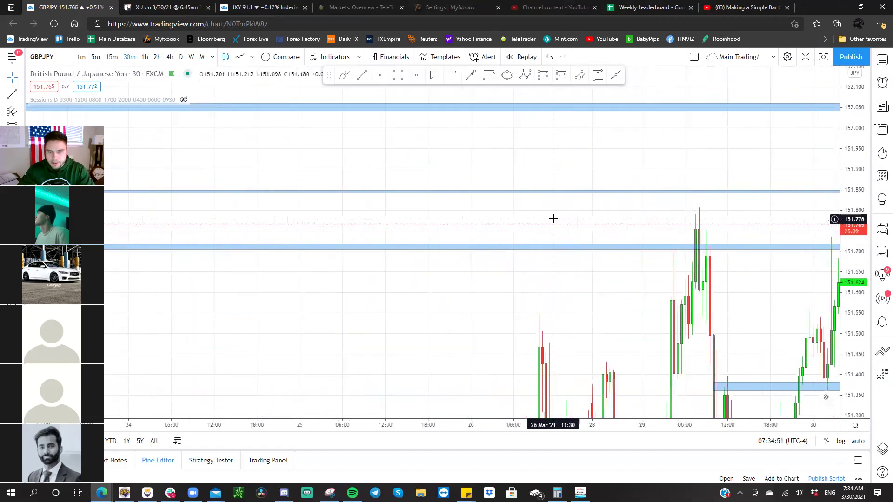
drag(448, 221, 698, 221)
drag(534, 229, 828, 217)
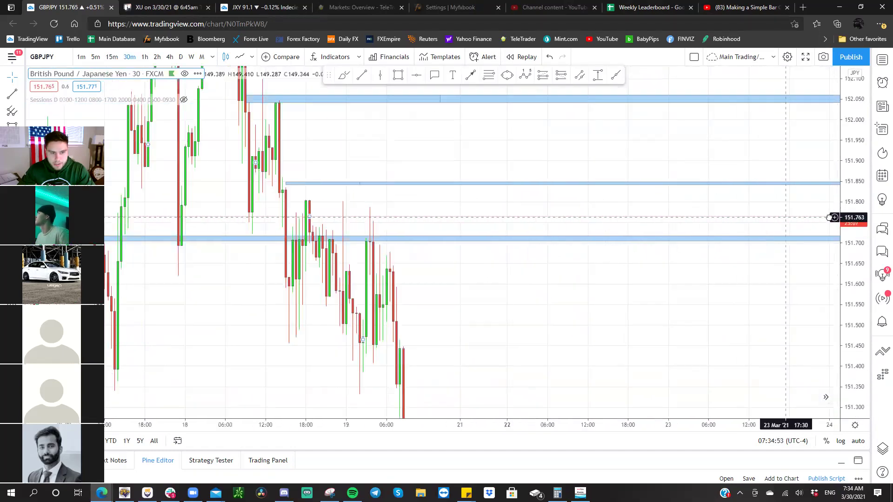
drag(520, 186, 509, 201)
drag(626, 222, 115, 197)
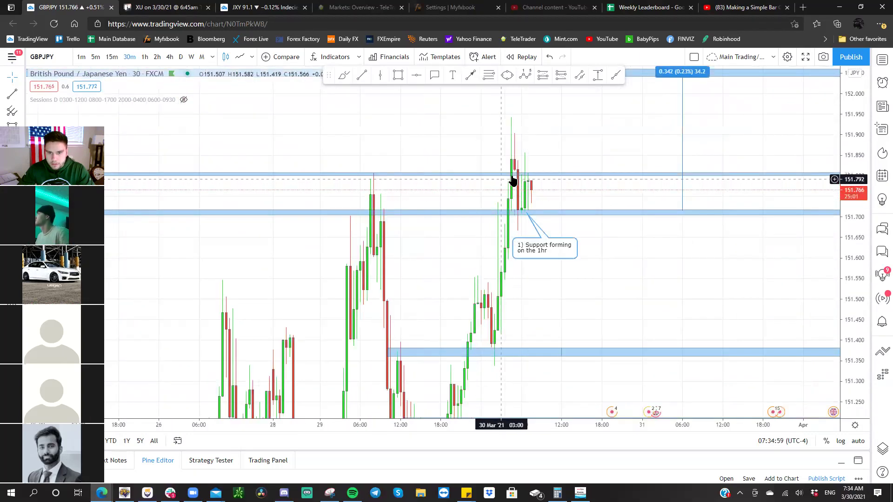
drag(470, 245, 428, 265)
drag(427, 191, 425, 176)
- Raise the middle level line to 151.848, shift the support callout right, and go to the next symbol
scroll(386, 162, left, 5)
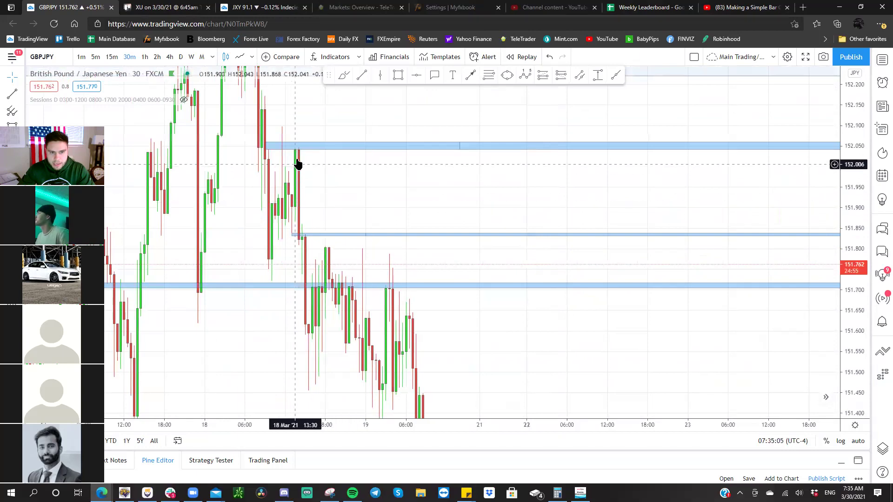
scroll(403, 210, right, 10)
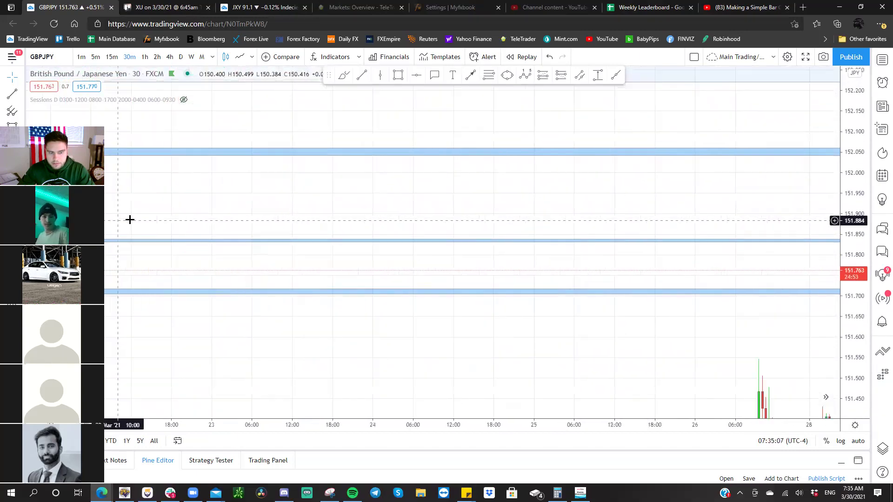
scroll(563, 218, right, 5)
drag(566, 235, 653, 244)
scroll(572, 246, right, 5)
scroll(598, 225, up, 2)
scroll(582, 228, right, 3)
drag(481, 315, 564, 307)
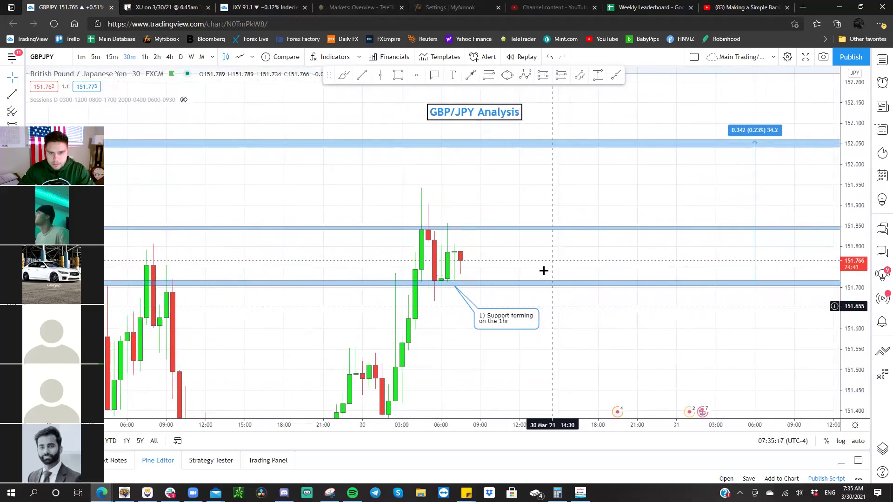
key(space)
key(space)
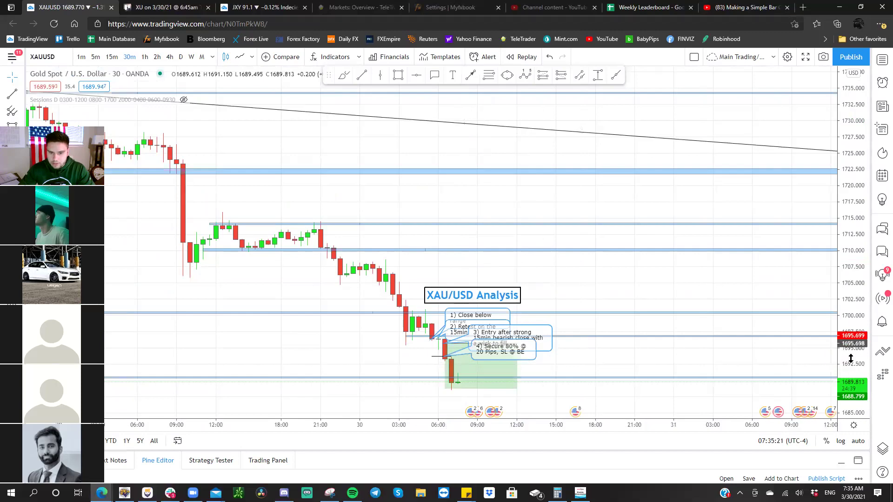
- Zoom into the XAU/USD Analysis setup, then bring up the Trello card for the XU trade
scroll(780, 188, up, 3)
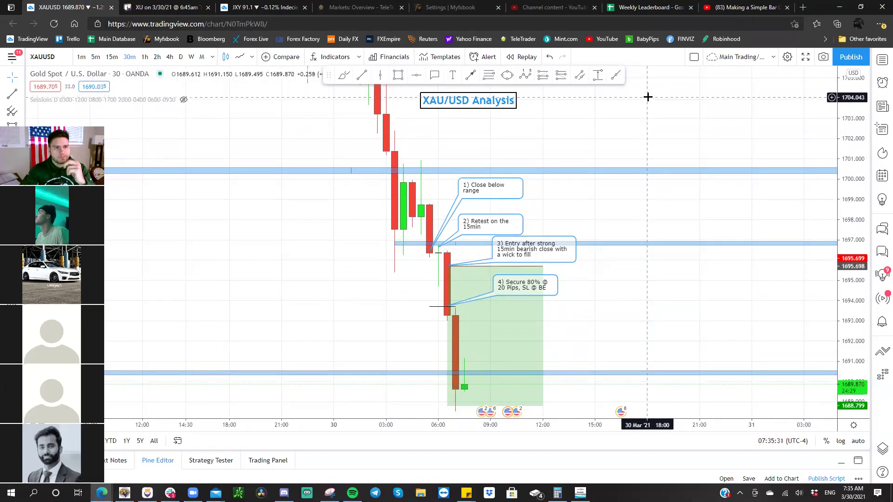
click(162, 8)
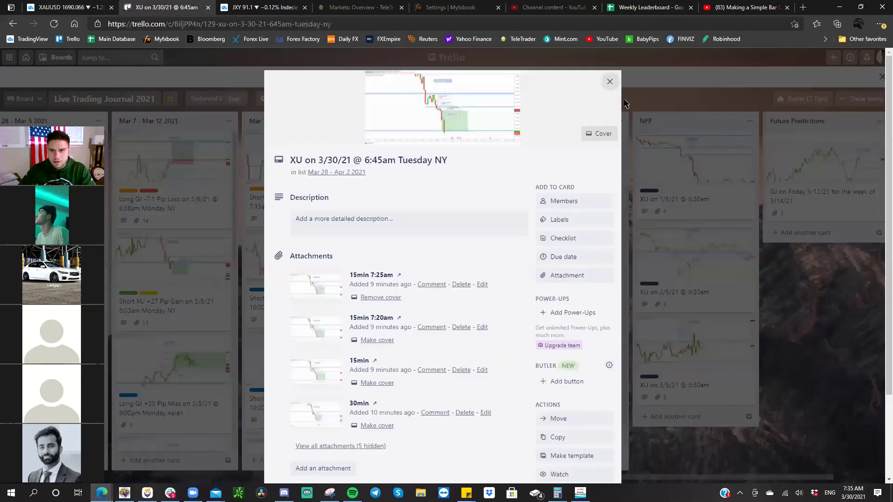
- Open the Long GJ +53.6 Pip Gain card, browse its 4hr and 1hr Entry chart images, and return to TradingView
click(610, 82)
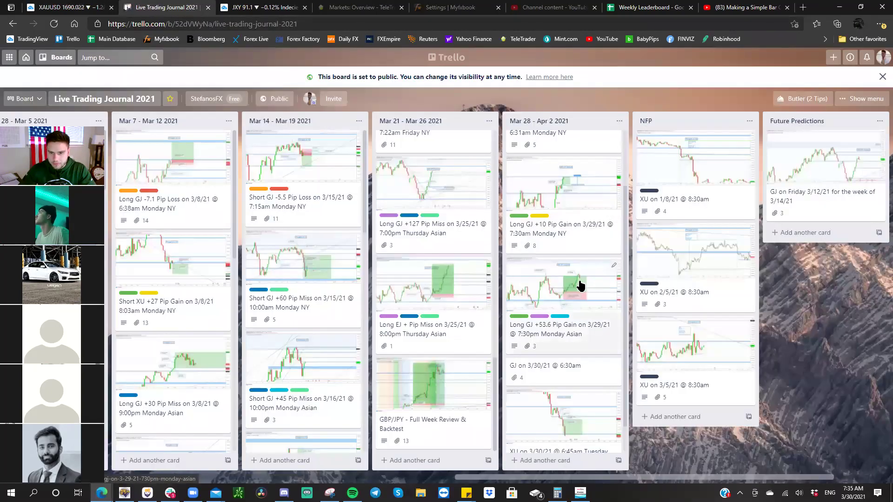
click(580, 285)
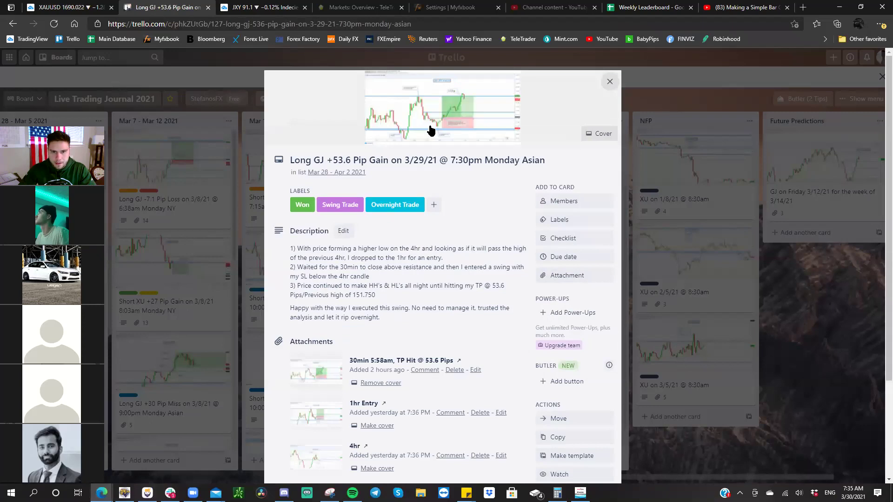
click(432, 131)
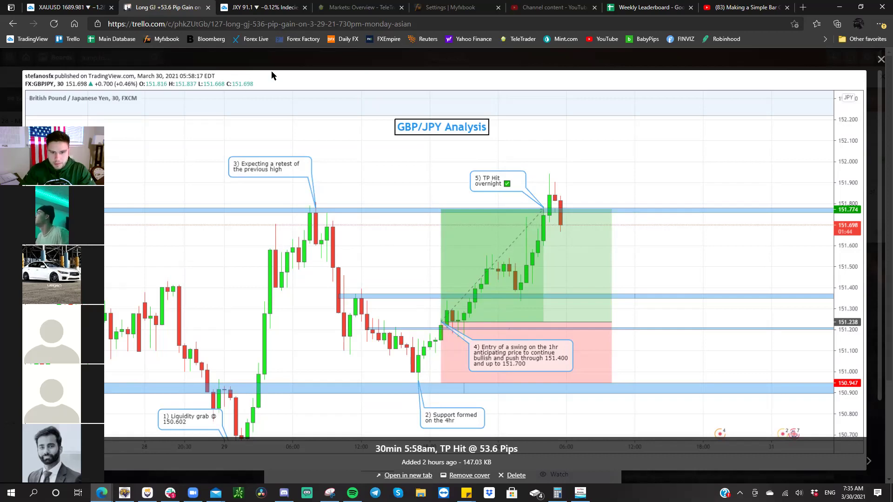
key(Left)
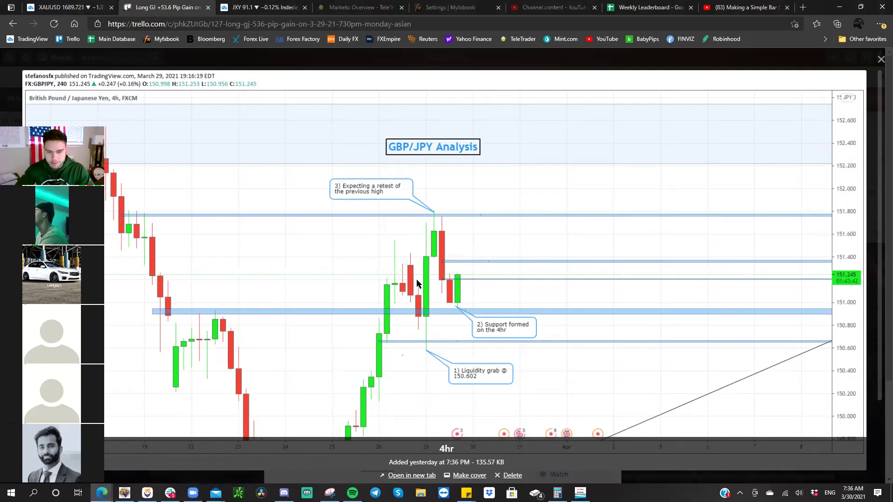
key(Right)
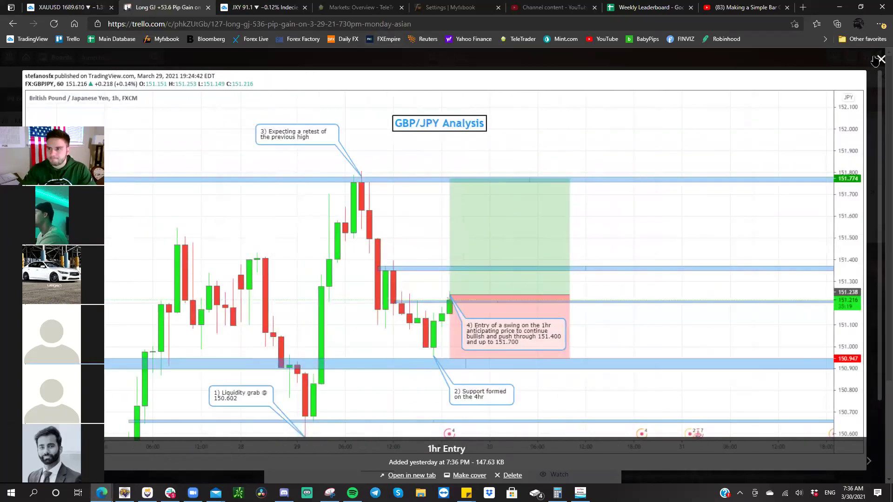
key(Escape)
click(65, 8)
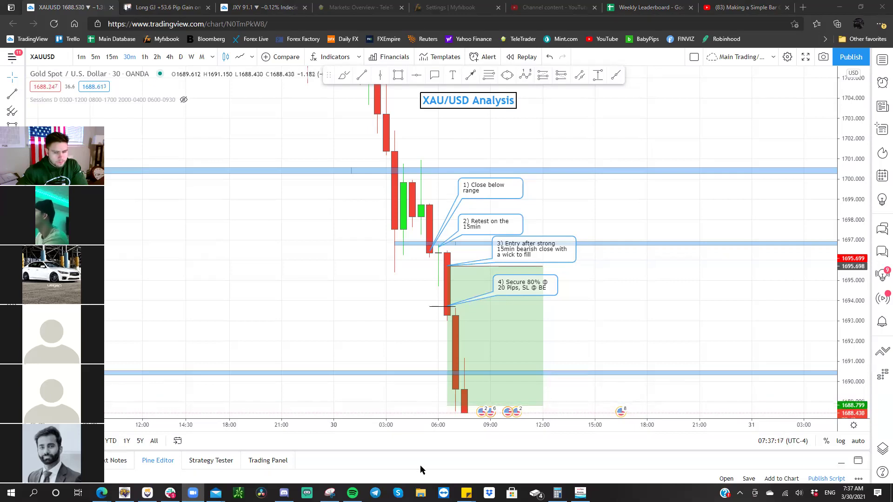
- Put the gold chart on 15-minute candles and compress the price scale so all four callouts fit
scroll(406, 214, down, 3)
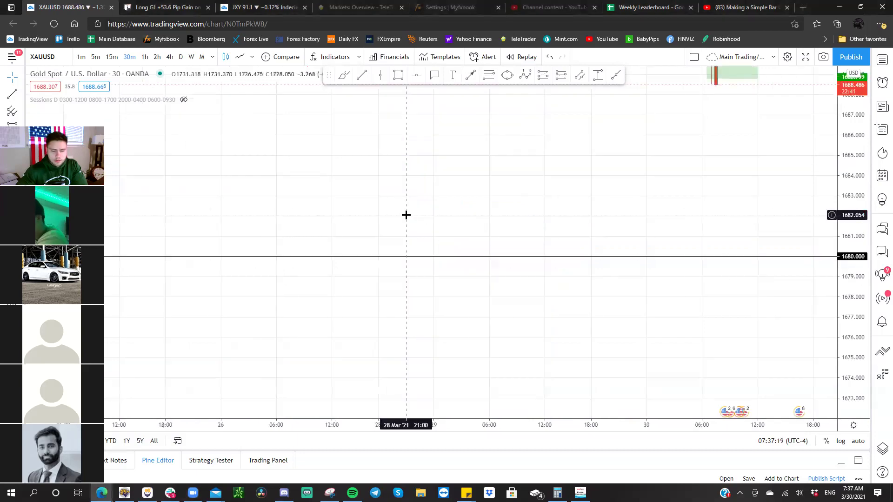
scroll(406, 214, down, 2)
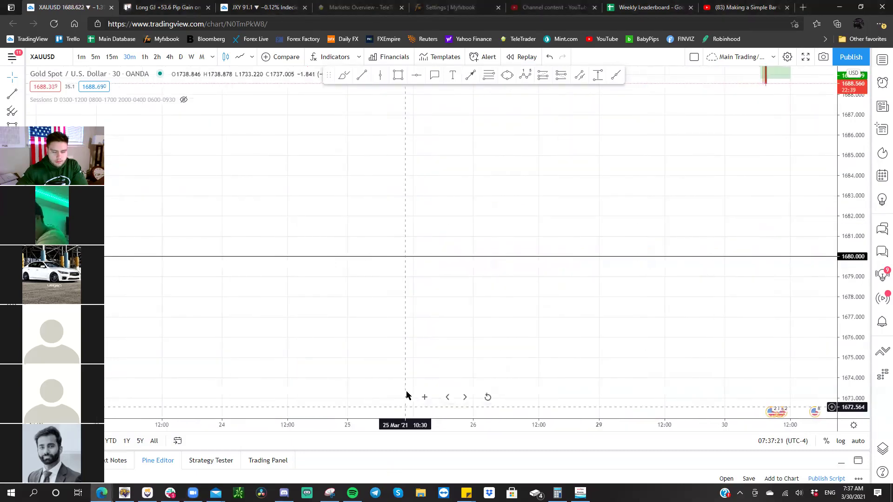
drag(482, 250, 438, 329)
scroll(472, 276, up, 3)
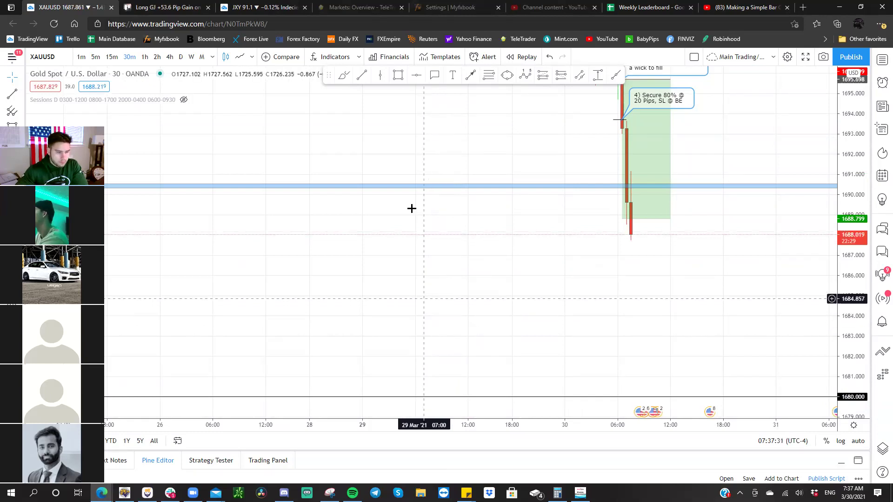
click(112, 57)
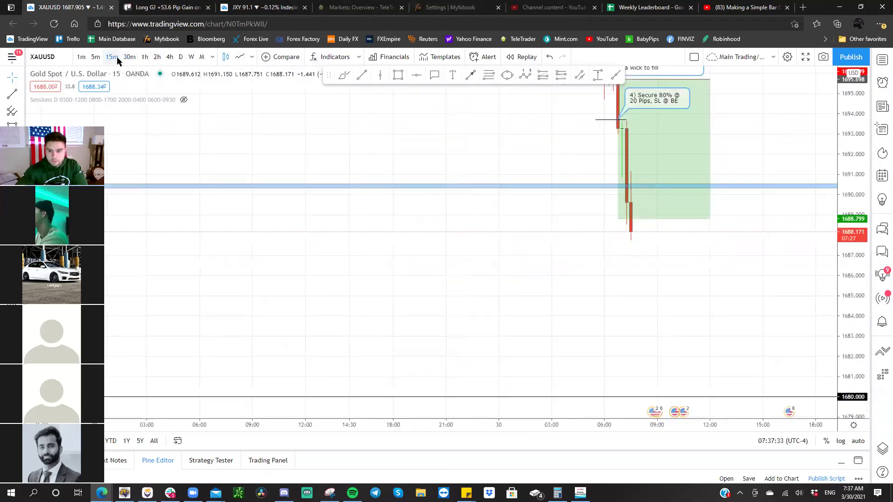
drag(352, 161, 310, 255)
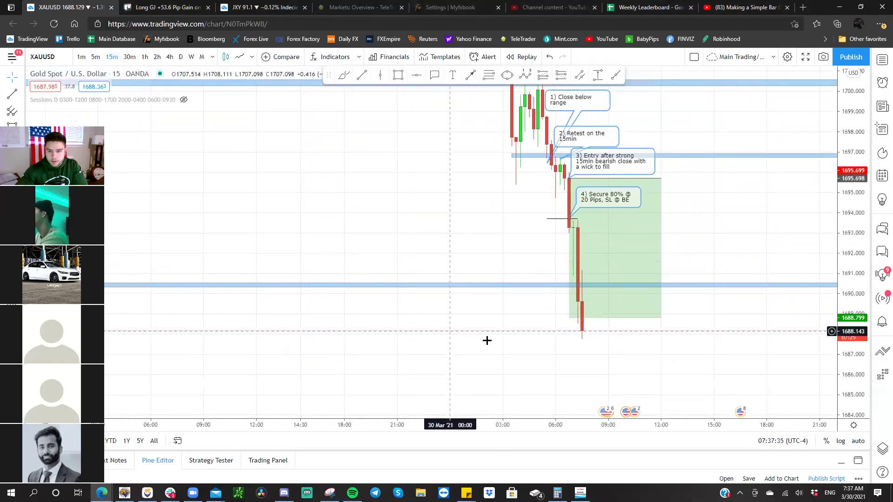
scroll(482, 336, up, 2)
drag(538, 348, 470, 451)
mouse_move(478, 361)
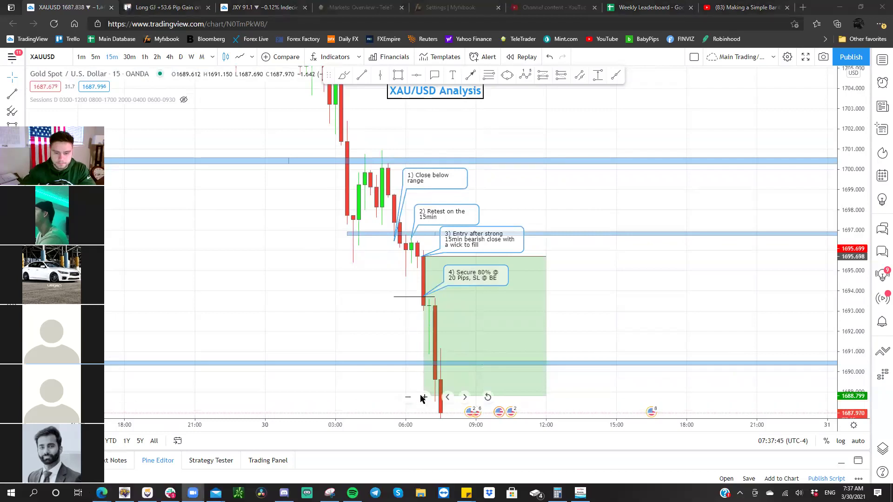
drag(424, 386, 447, 403)
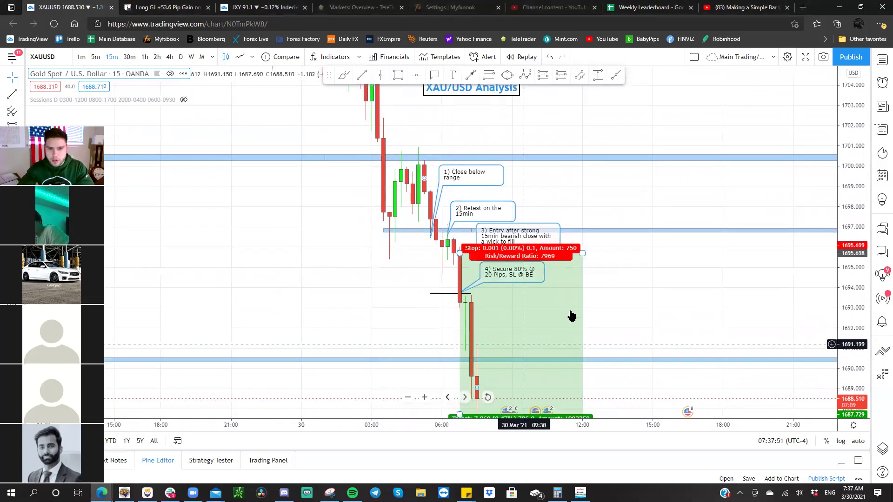
drag(852, 101, 852, 119)
drag(664, 194, 666, 192)
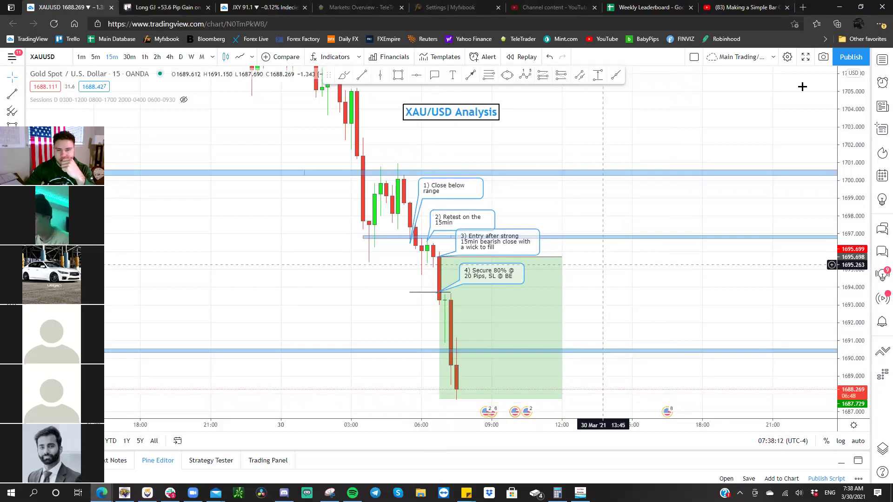
- Snapshot the chart to an image in a new tab, then return to the live chart and pan back
click(823, 57)
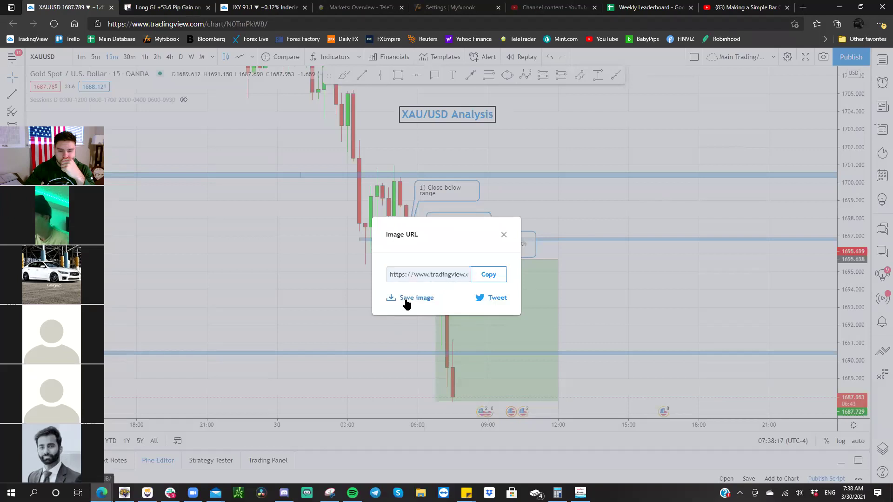
click(404, 302)
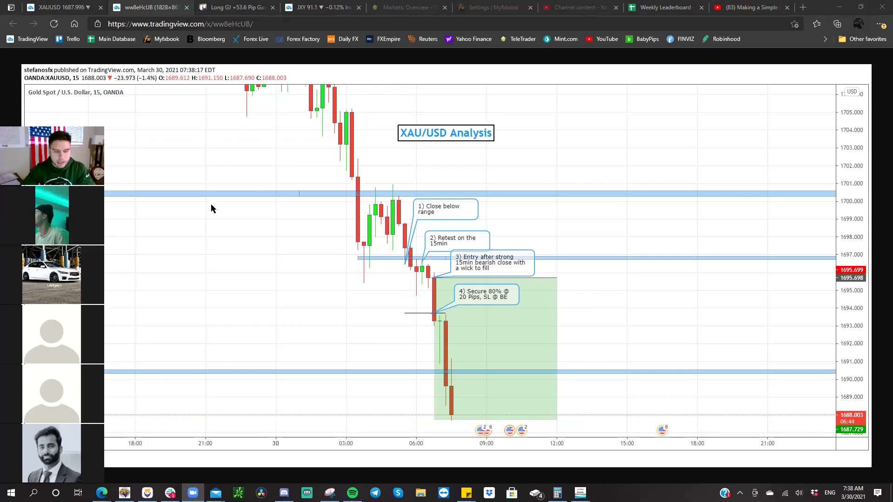
key(ctrl+1)
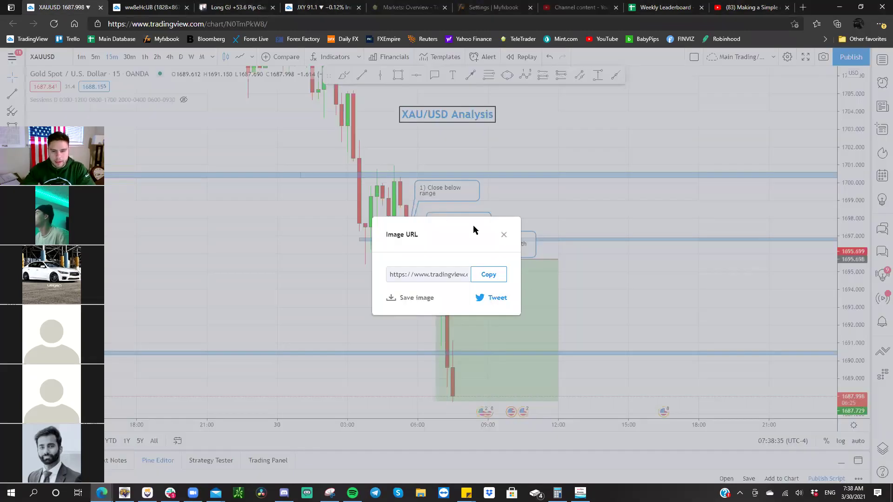
click(505, 234)
drag(283, 221, 490, 296)
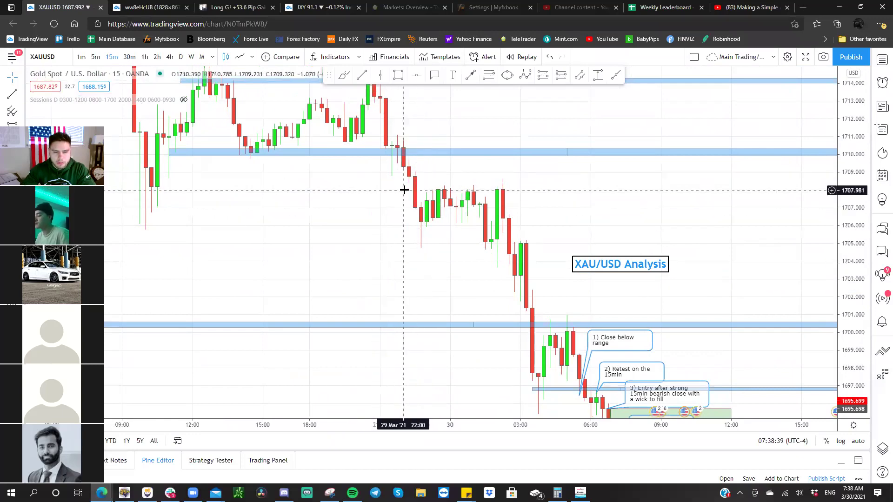
- Nudge the gold chart's top blue zone up and bring the green target box into view
drag(407, 191, 398, 238)
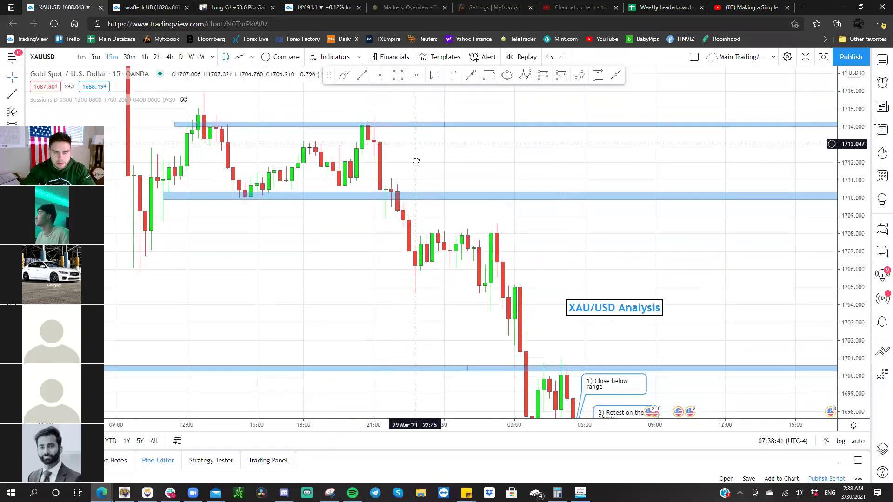
drag(413, 141, 414, 129)
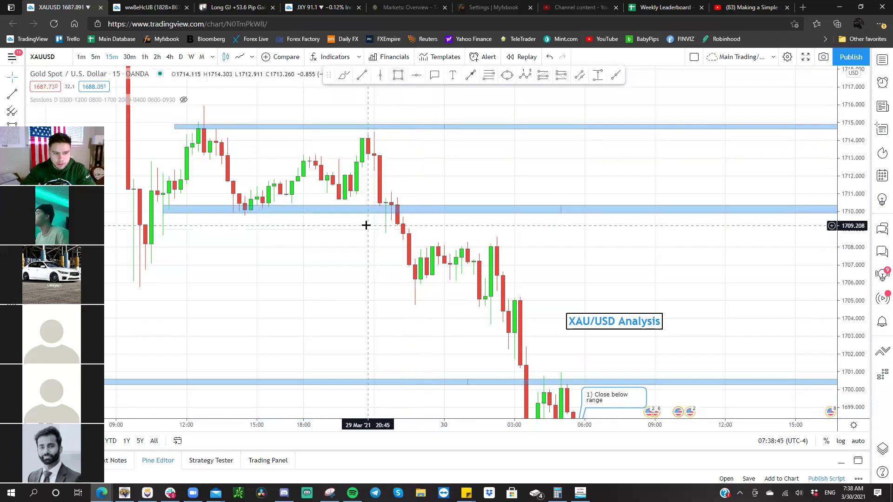
drag(375, 269, 325, 259)
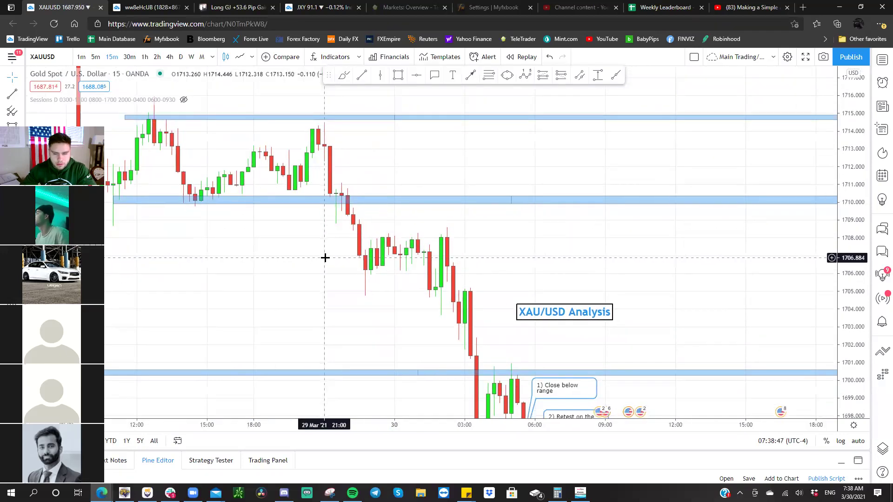
mouse_move(483, 253)
mouse_down()
mouse_move(457, 209)
mouse_move(365, 134)
mouse_move(368, 143)
mouse_move(396, 144)
mouse_up()
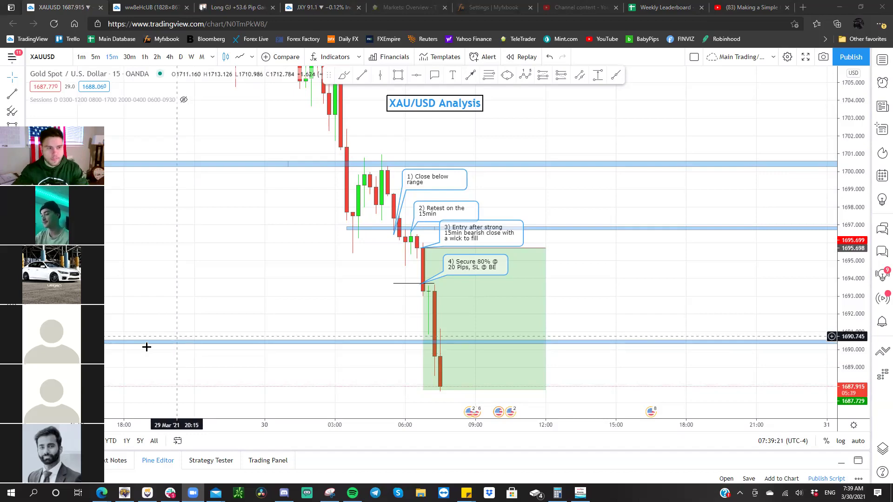
- Switch to GBPJPY and delete the 'Support forming on the 1hr' callout
key(Down)
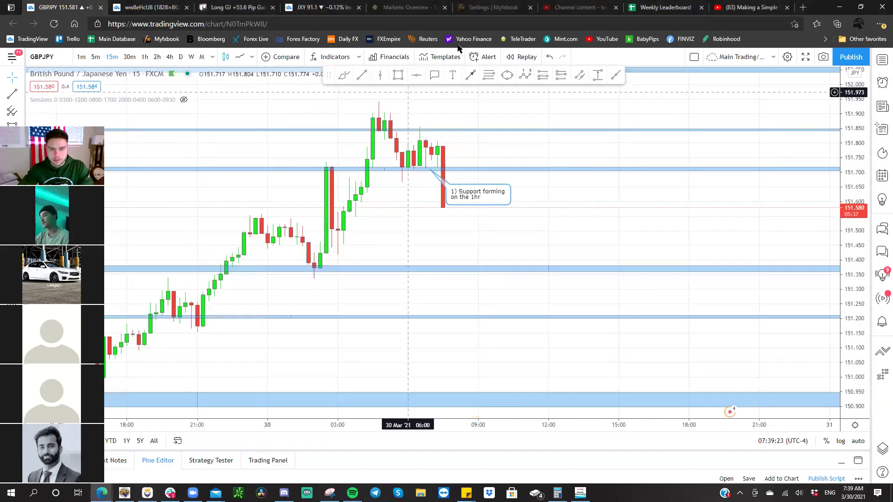
drag(492, 202, 409, 210)
key(Delete)
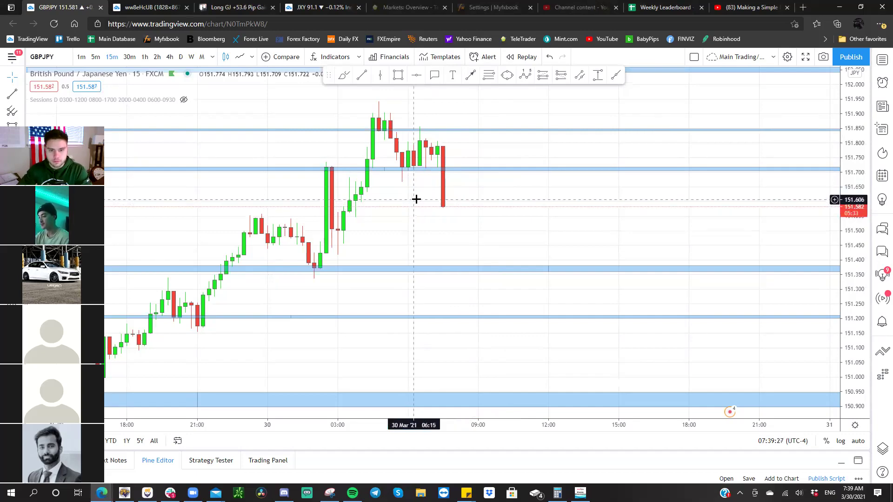
- Show GBP/JPY on 1-hour candles with a compressed price scale and the Analysis label moved up-left
double_click(845, 289)
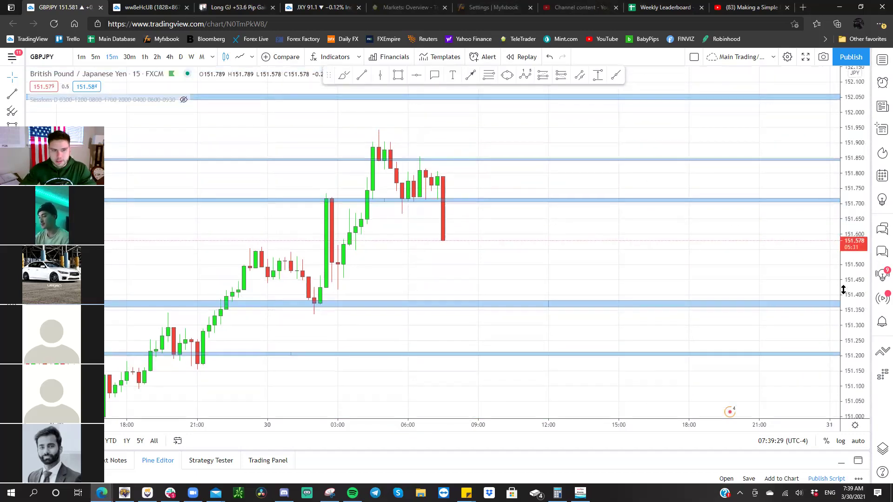
click(146, 57)
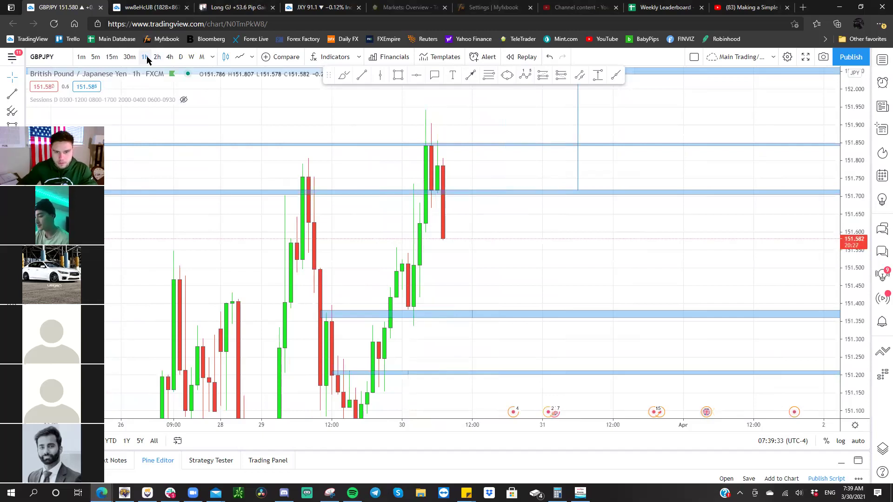
drag(861, 109, 856, 158)
drag(489, 144, 493, 184)
drag(467, 130, 427, 128)
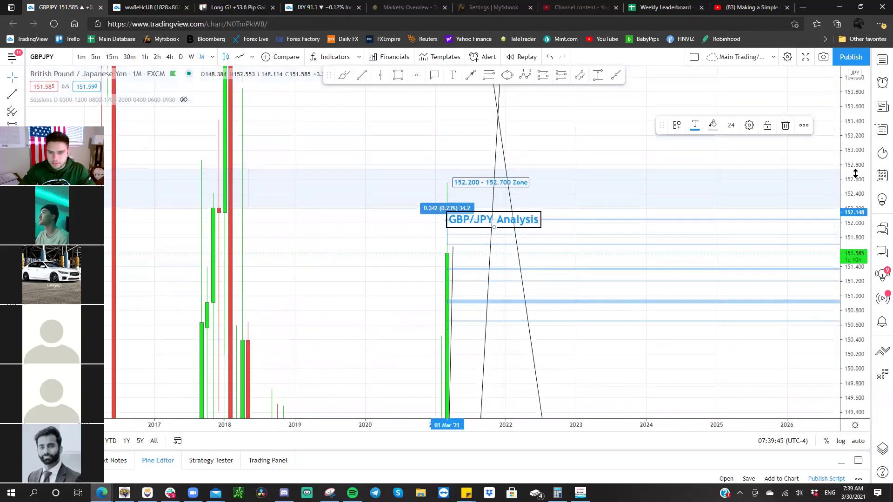
scroll(840, 374, down, 3)
drag(694, 295, 701, 255)
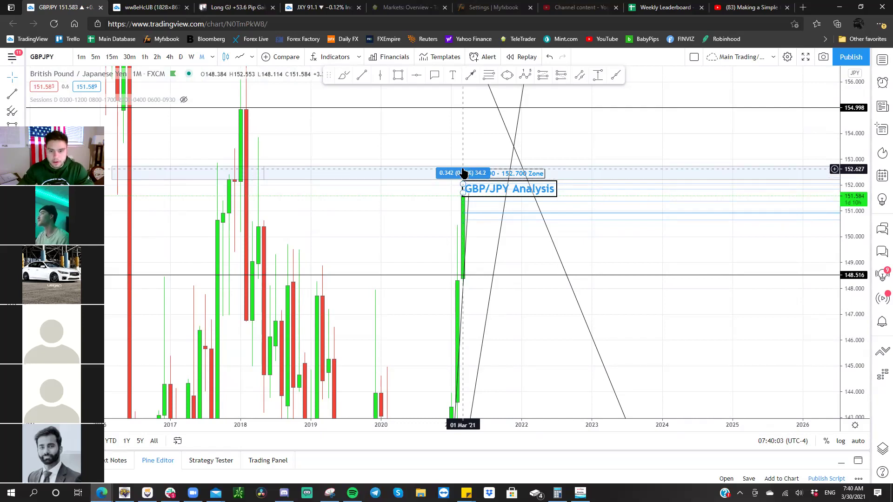
- Switch GBP/JPY to weekly candles and hide all drawings
click(456, 181)
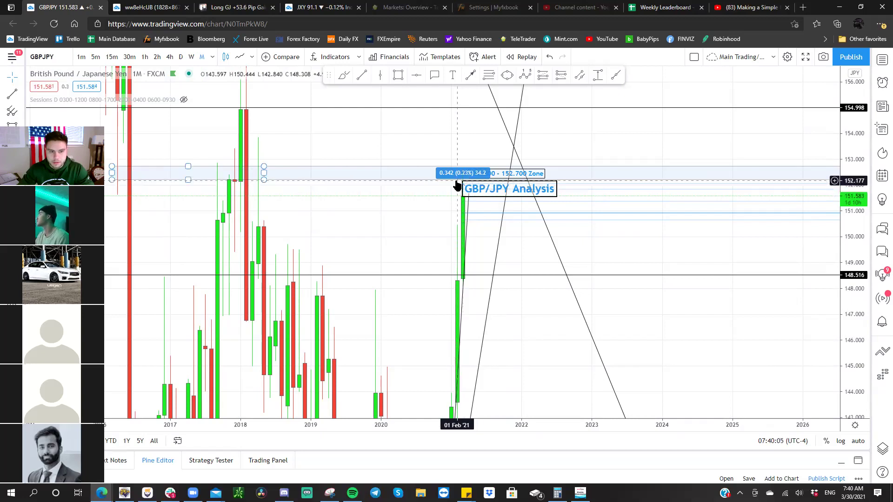
click(463, 183)
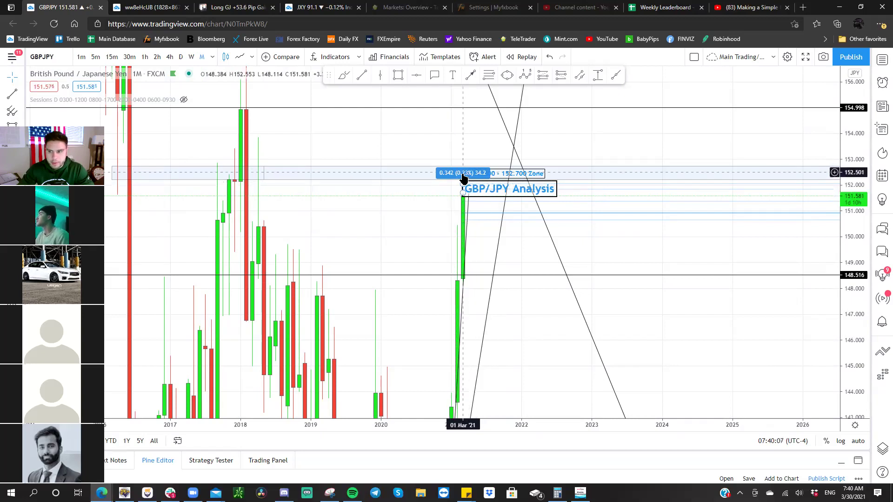
click(191, 58)
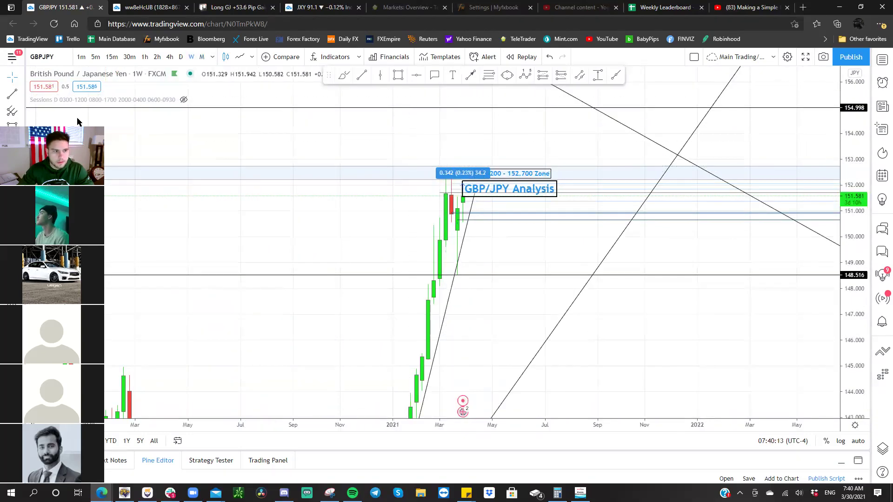
click(12, 310)
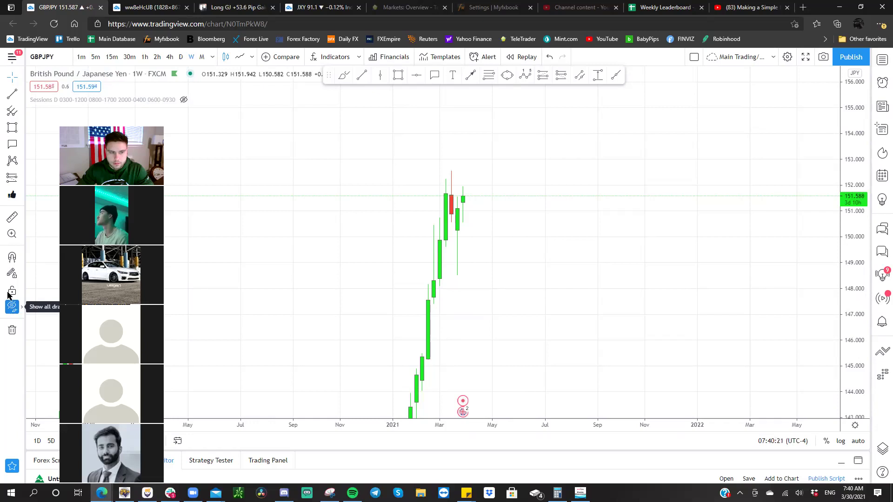
- Compare monthly, weekly, 4-hour and daily candles, then make all drawings visible again
click(199, 57)
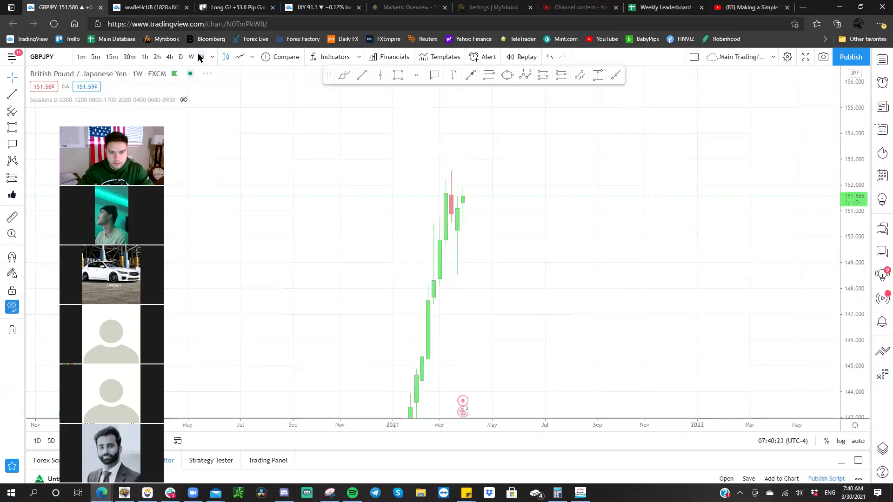
click(191, 57)
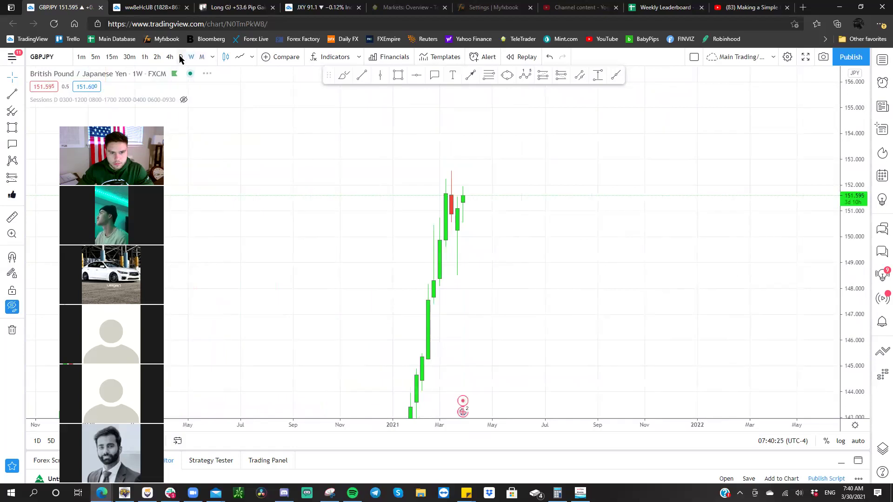
click(170, 56)
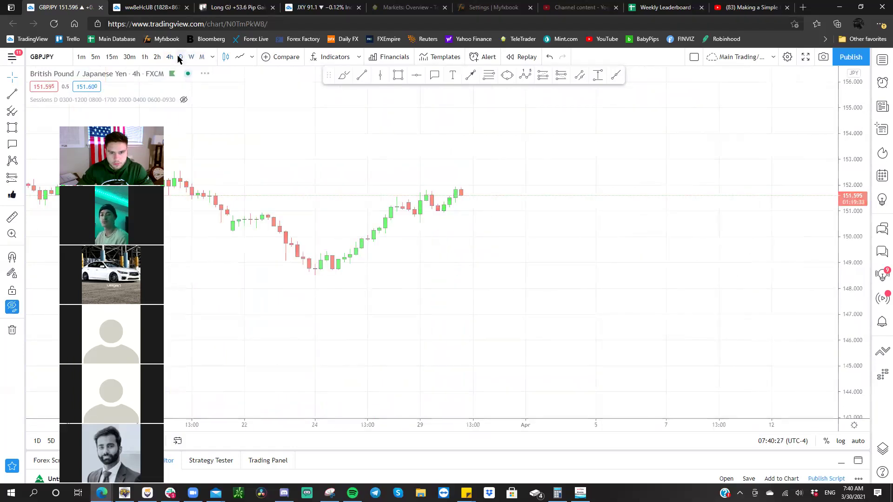
click(180, 56)
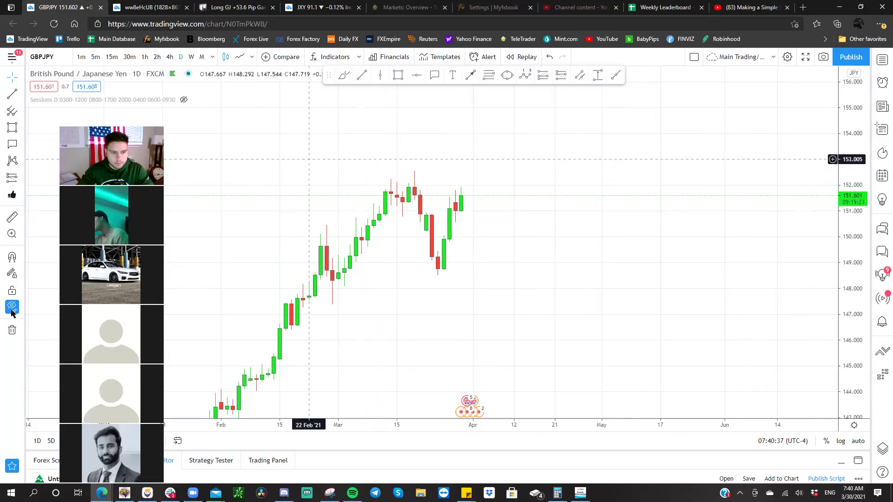
key(ctrl+alt+h)
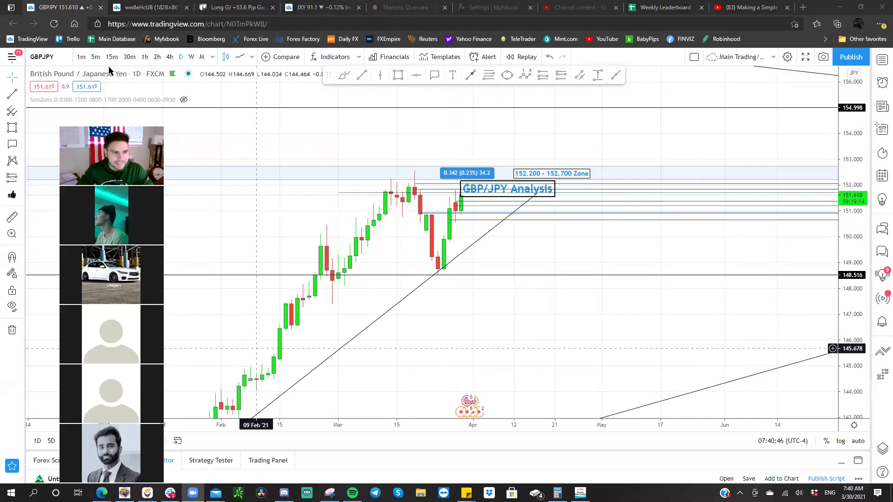
- Recheck bare monthly and weekly candles, then return to daily with drawings showing
drag(109, 135, 72, 75)
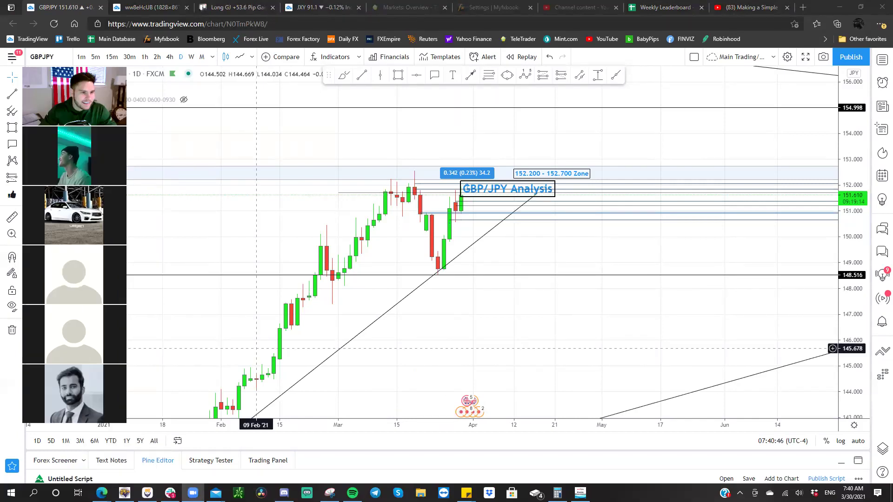
click(217, 153)
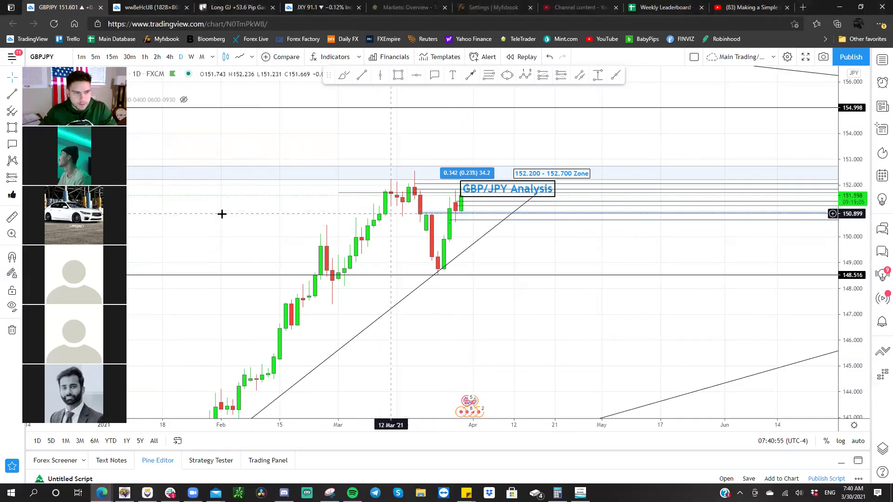
key(ctrl+alt+h)
click(202, 56)
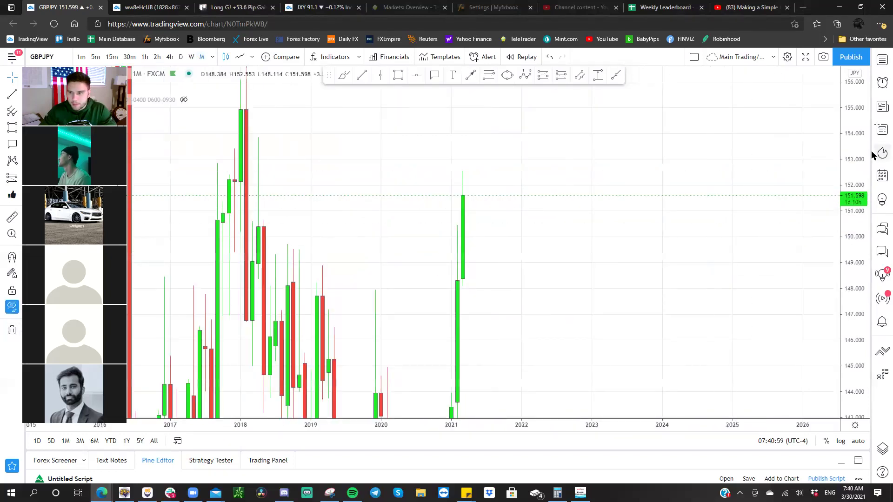
drag(853, 207, 506, 235)
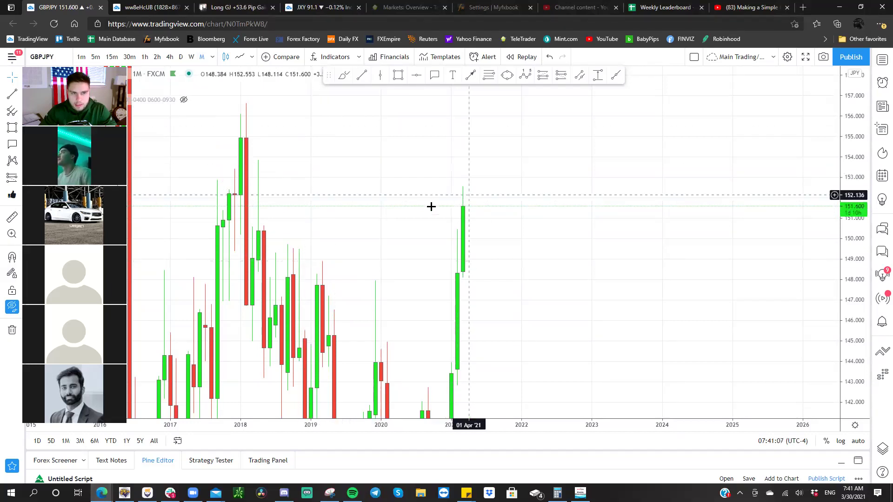
click(192, 56)
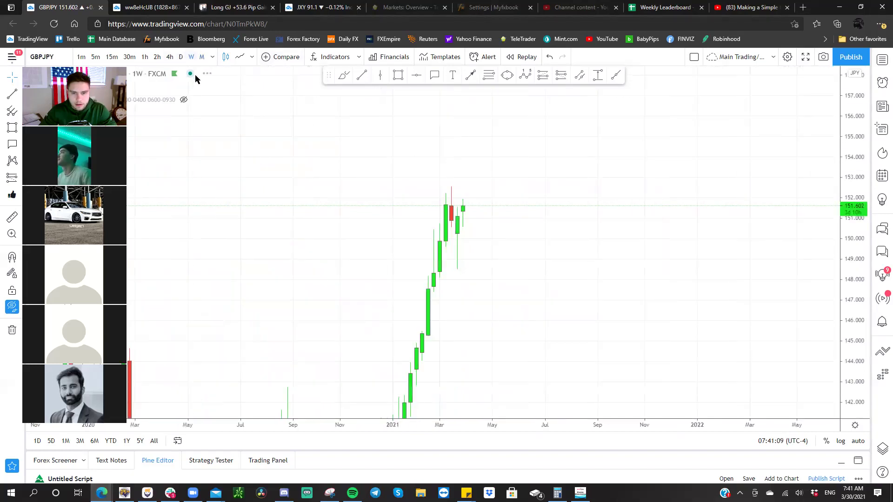
click(180, 58)
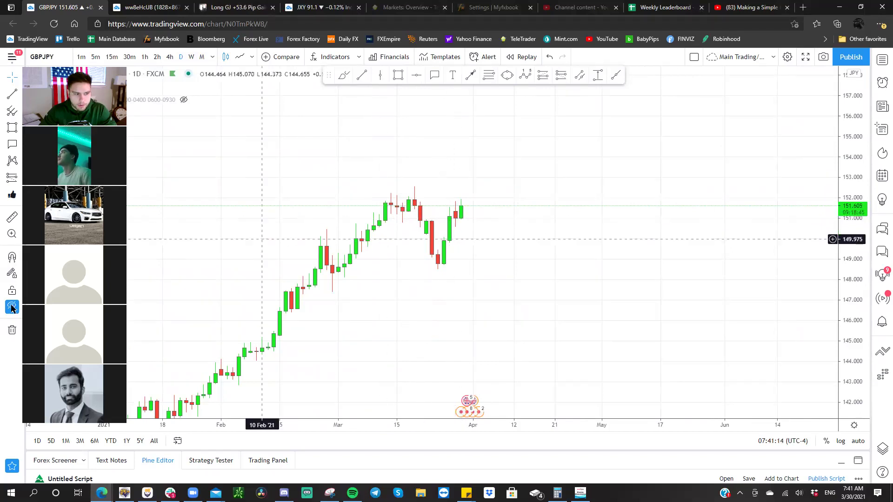
key(ctrl+alt+h)
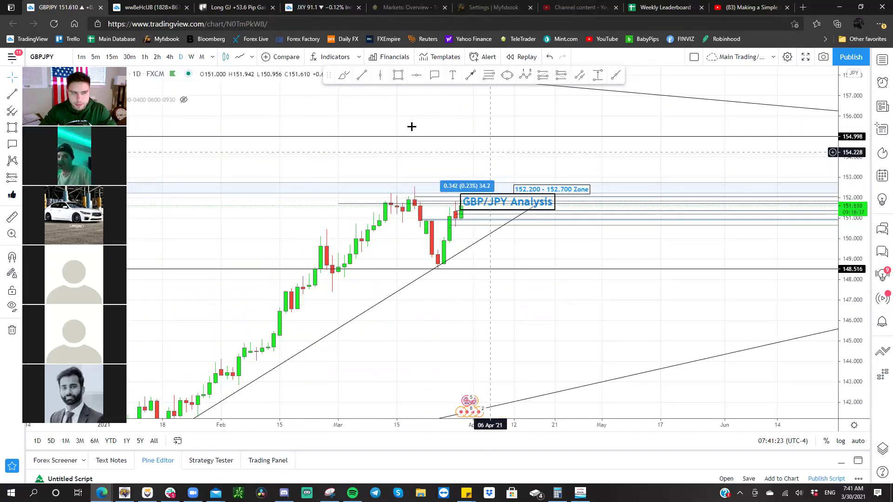
- Compare 4-hour and 30-minute candles, settle on 1-hour, and place a short position at the latest candle
click(170, 57)
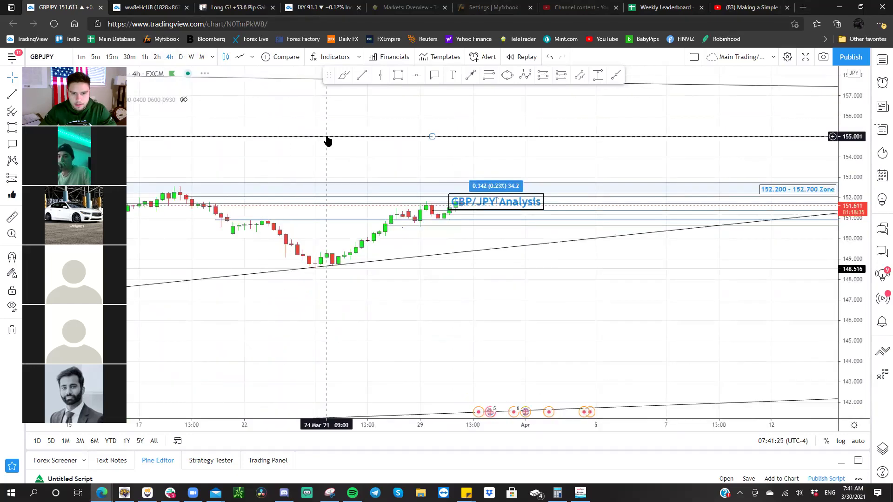
drag(851, 358, 530, 254)
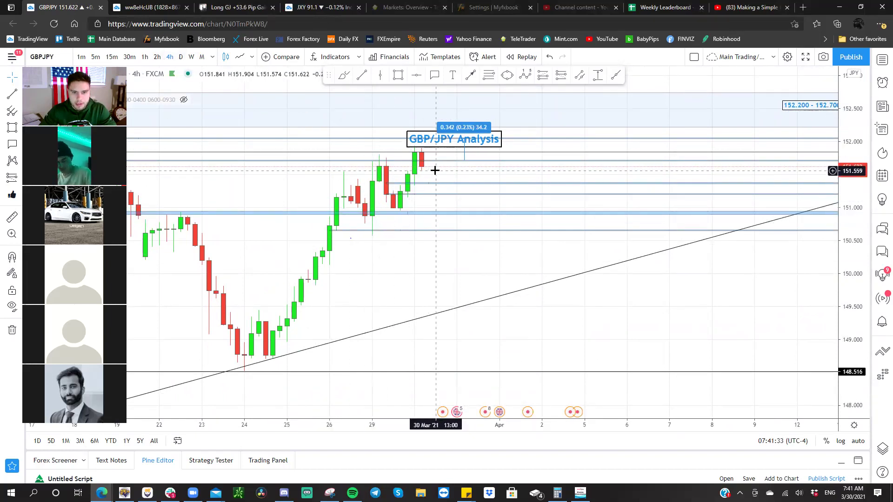
click(145, 56)
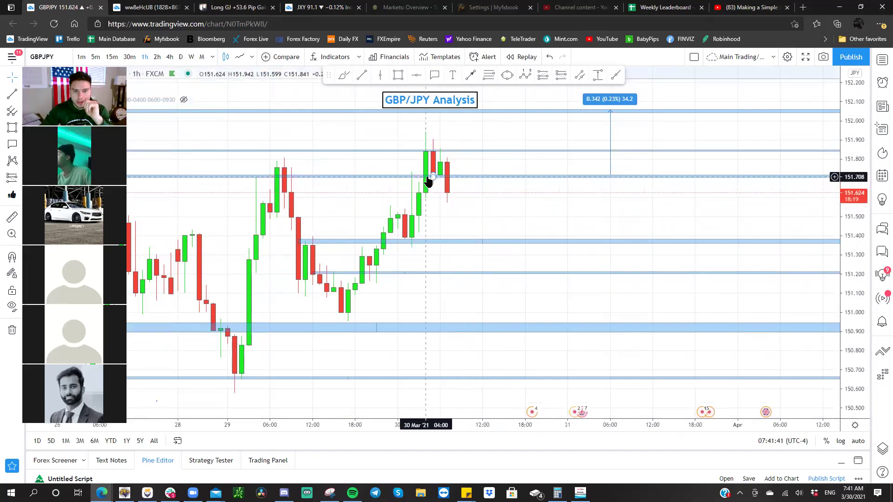
click(129, 57)
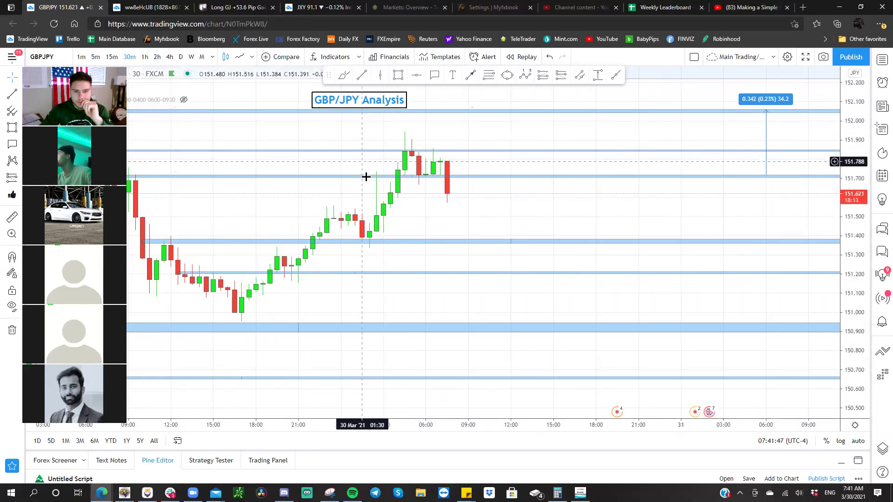
scroll(364, 194, down, 2)
scroll(366, 198, up, 1)
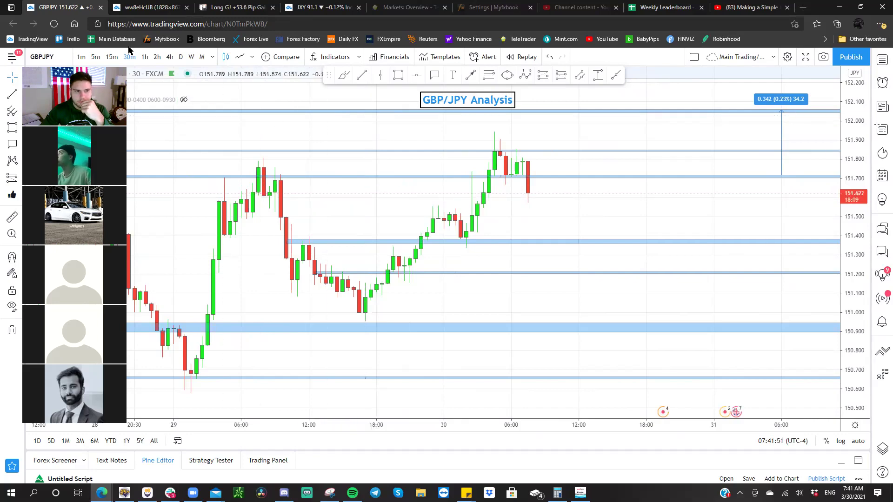
click(144, 56)
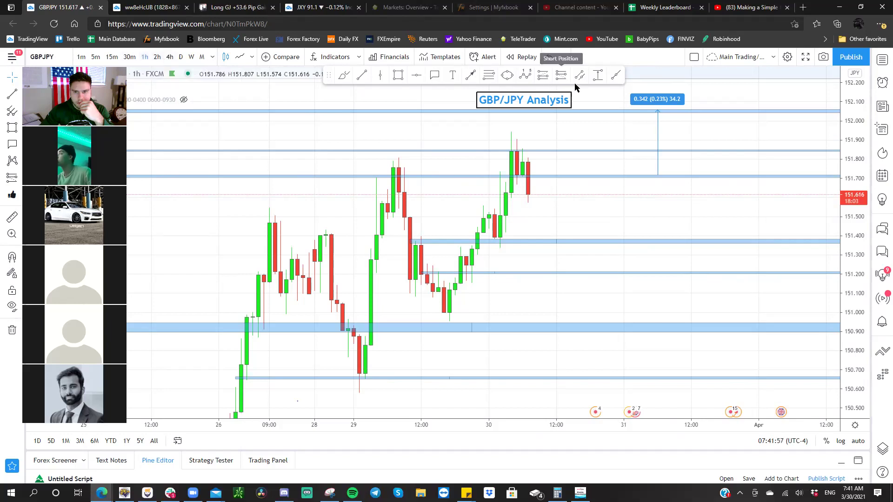
click(528, 177)
- Set the GBPJPY short's stop to 151.814 and target to 151.394, then switch to 30-minute candles
drag(518, 89, 423, 163)
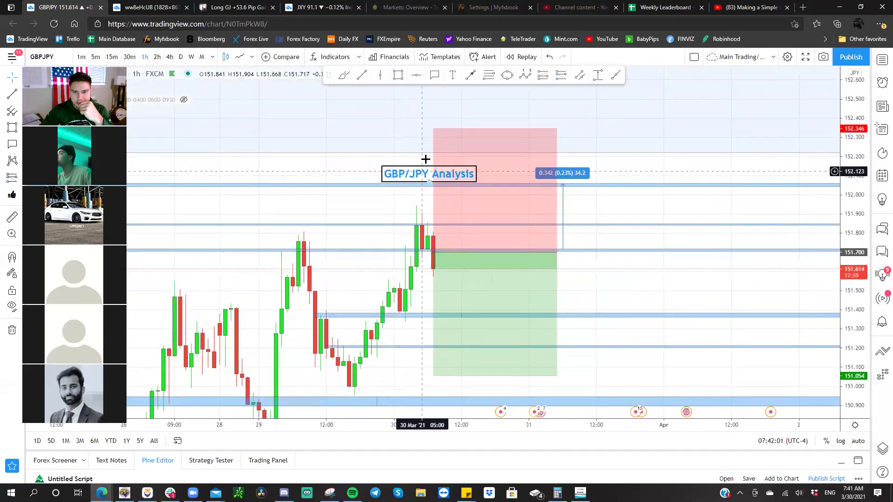
drag(435, 130, 443, 231)
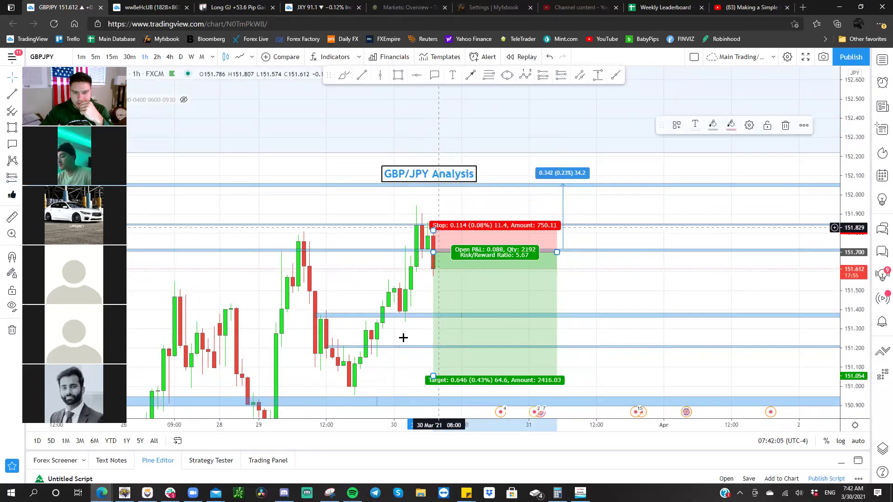
drag(433, 378, 437, 311)
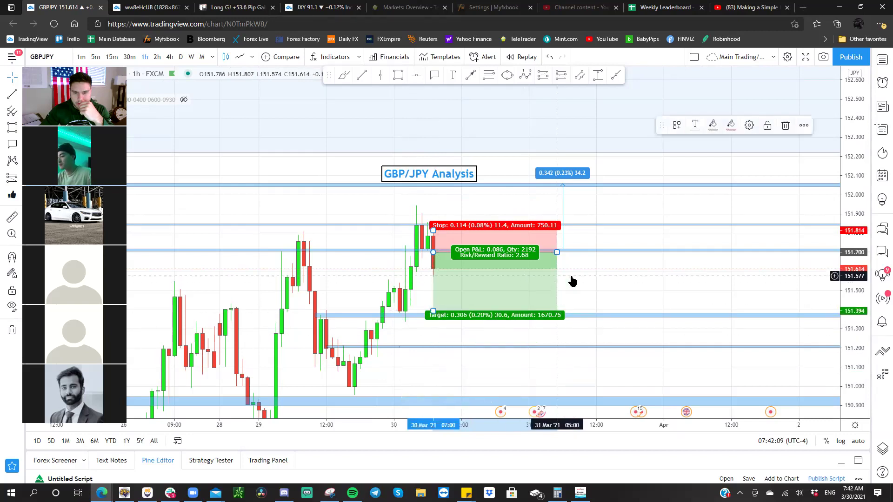
drag(590, 278, 620, 267)
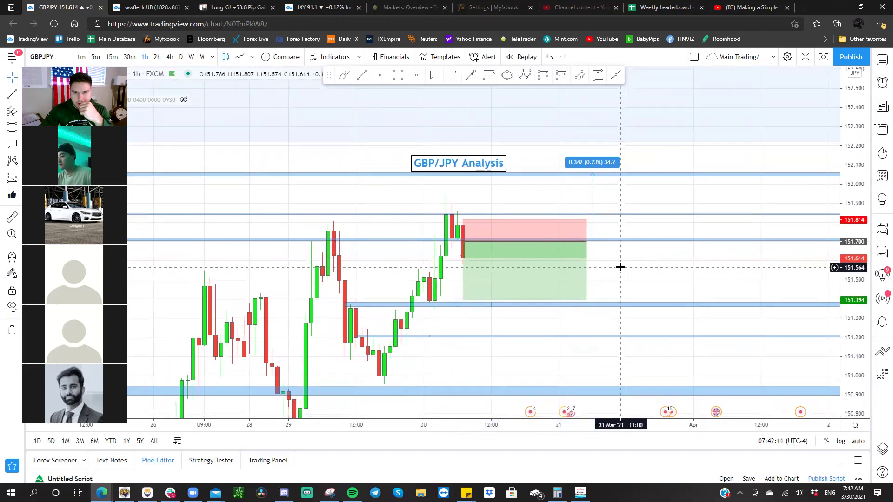
scroll(715, 217, up, 3)
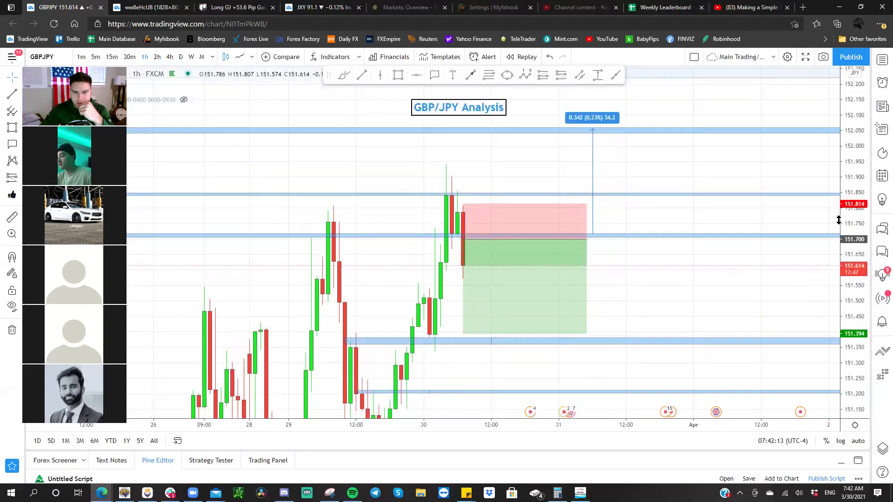
drag(703, 209, 762, 210)
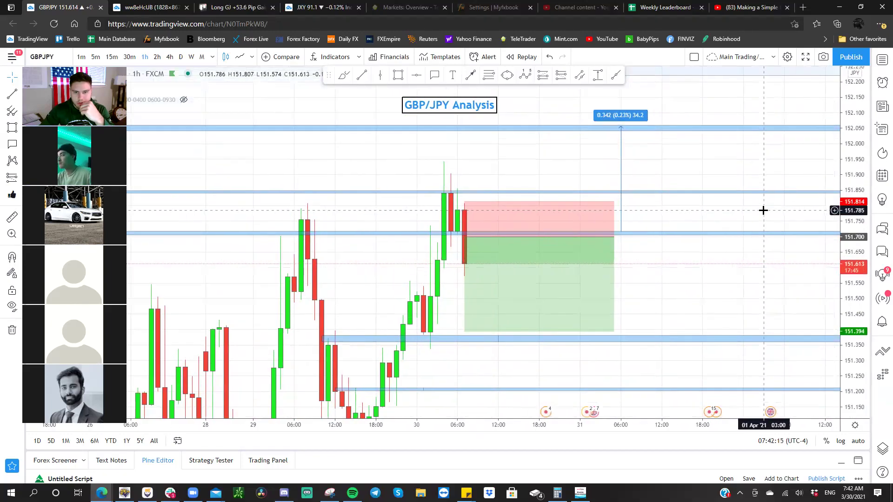
click(129, 56)
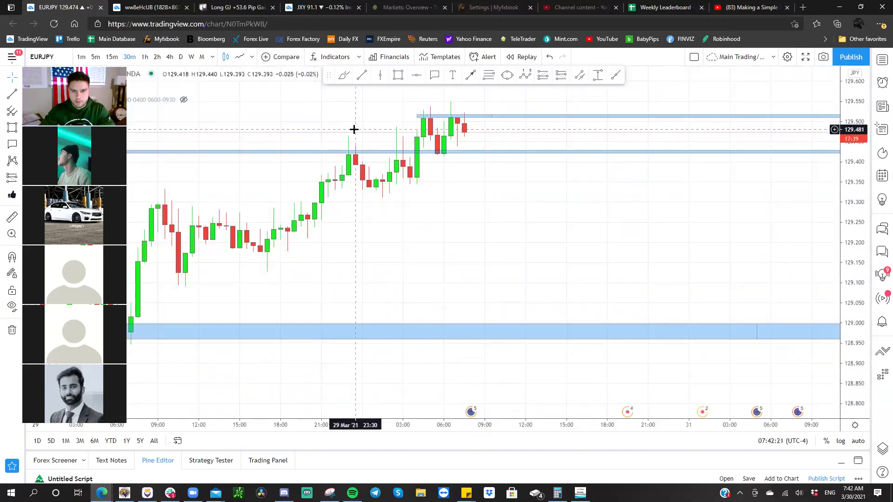
- Draw a rising trend line on EURJPY from the 29 Mar low near 128.851 up past the latest candles
scroll(469, 214, down, 3)
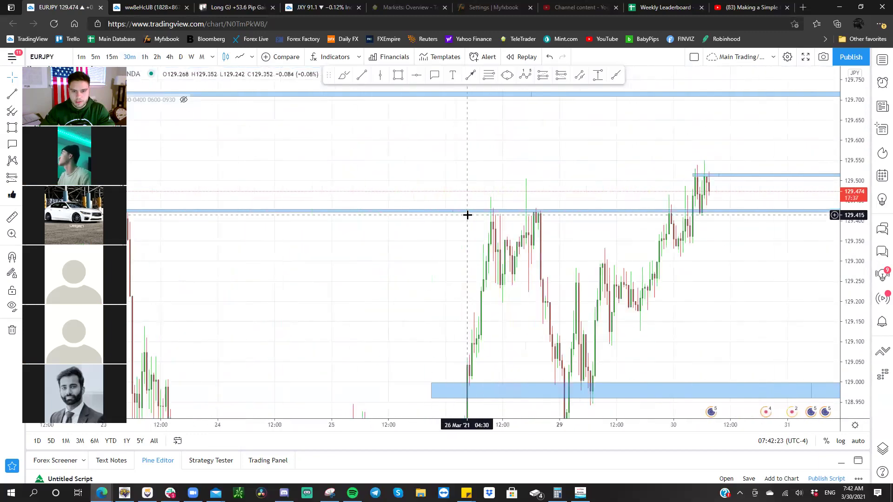
scroll(467, 215, up, 2)
drag(590, 327, 568, 235)
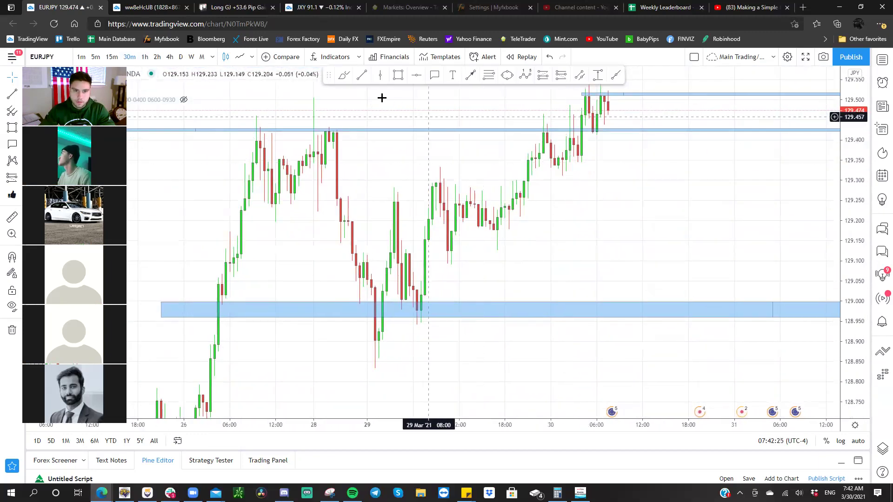
click(362, 77)
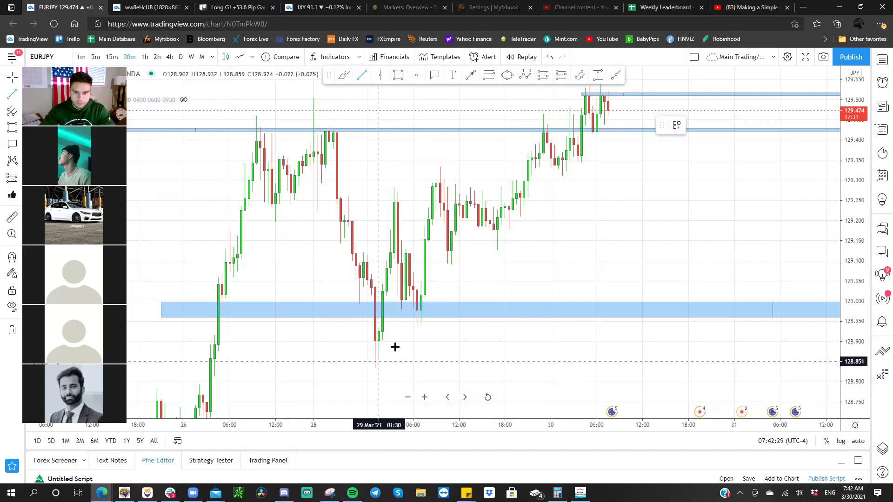
click(378, 361)
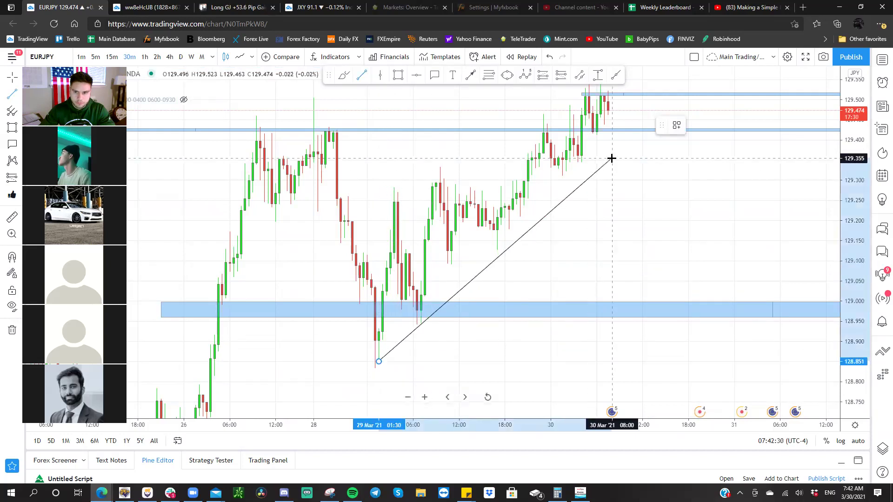
click(668, 71)
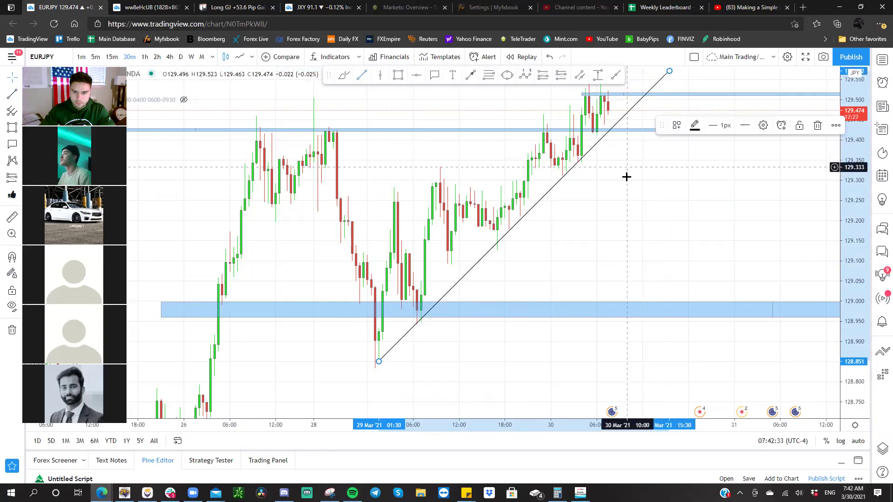
- Stretch the EURJPY price scale to enlarge the candles
scroll(625, 177, up, 3)
scroll(628, 232, up, 5)
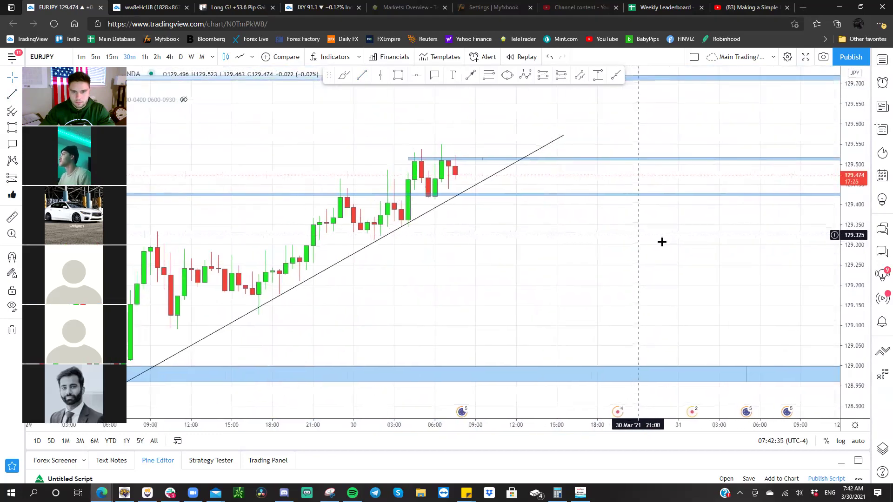
drag(855, 271, 749, 273)
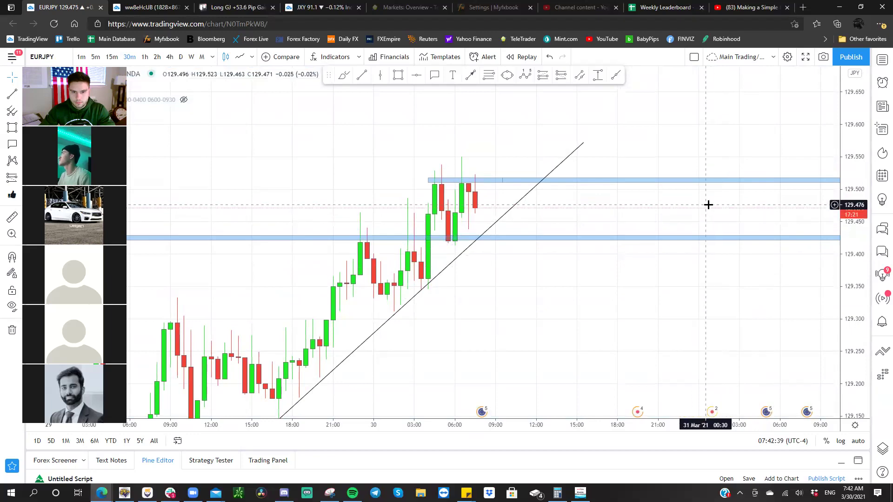
- Switch to XAUUSD and centre the gold trade notes in view
key(space)
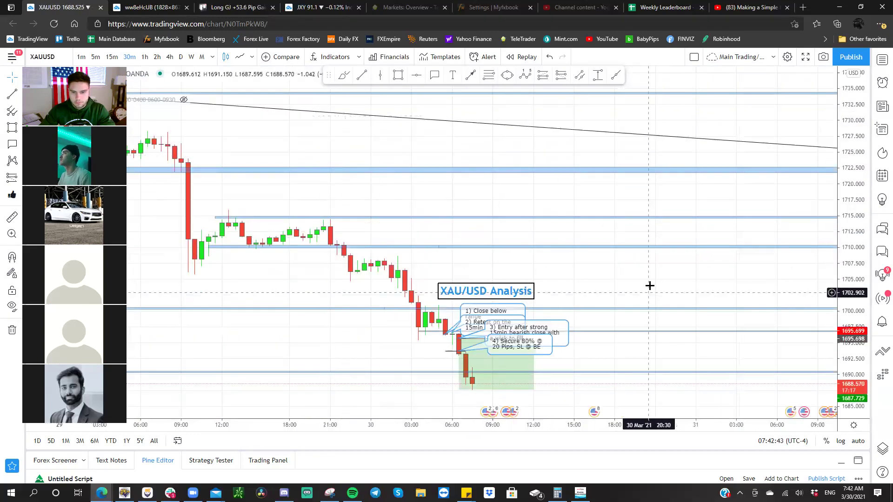
scroll(769, 287, up, 3)
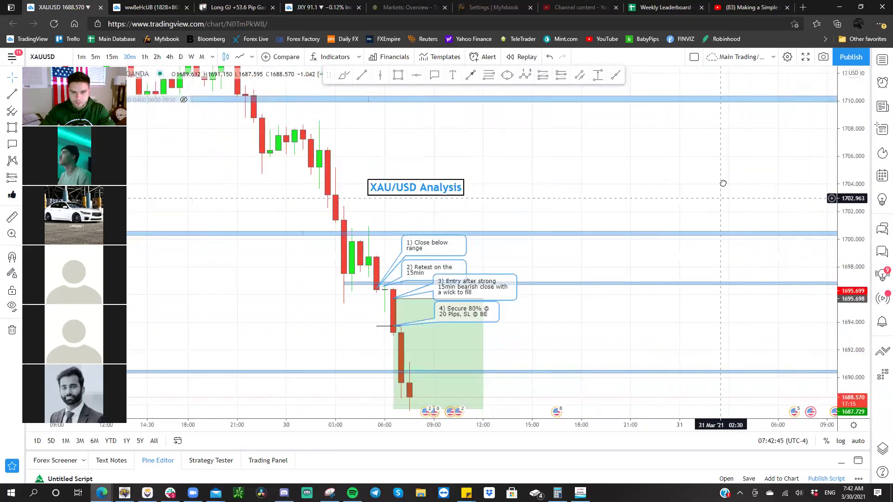
drag(723, 194, 544, 133)
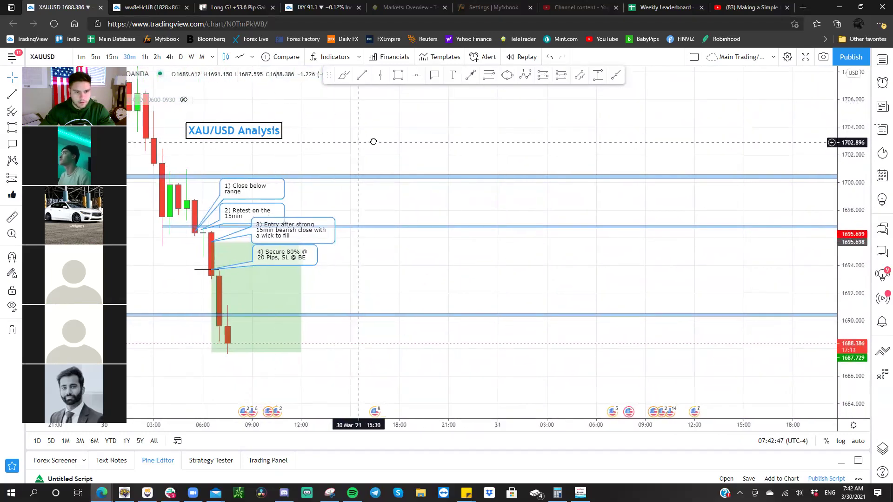
- Return to GBPJPY, shorten the short position's time span and reposition the GBP/JPY Analysis label
key(space)
drag(598, 184, 298, 184)
drag(365, 209, 343, 281)
drag(159, 127, 265, 124)
drag(299, 174, 263, 167)
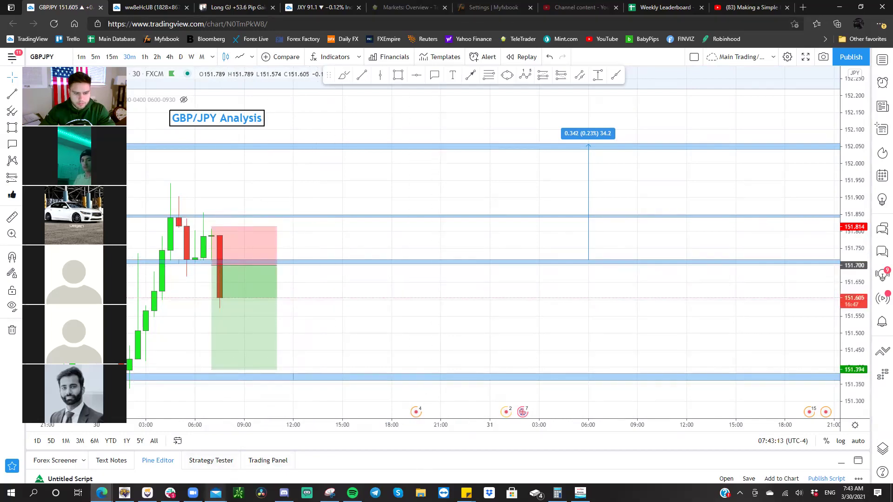
- Glance at the '5 things to start your day' email, then bring the chart back
click(213, 488)
click(215, 454)
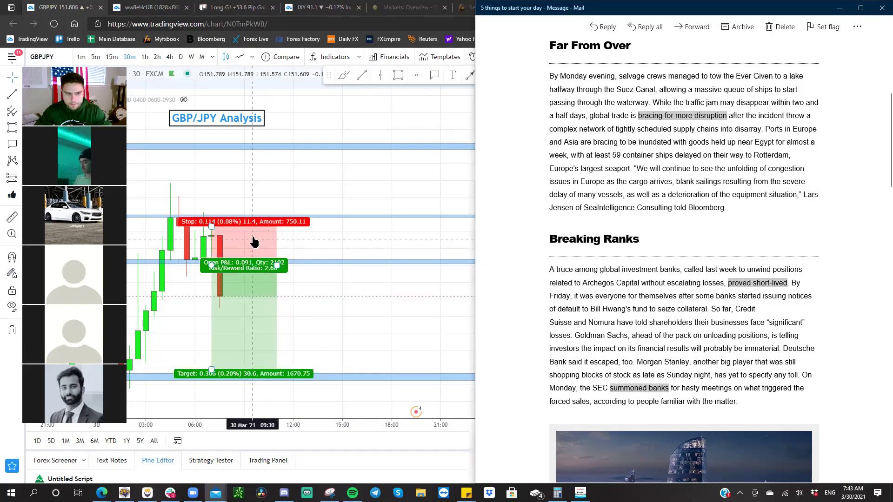
click(239, 232)
- Raise the GBPJPY short's profit target to 151.513 and show 15-minute candles
drag(328, 300, 540, 261)
drag(407, 343, 410, 303)
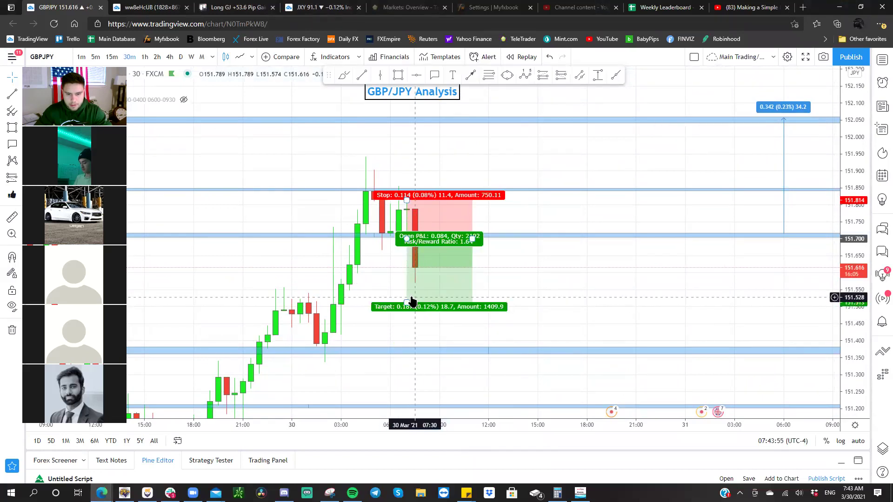
drag(425, 323, 413, 323)
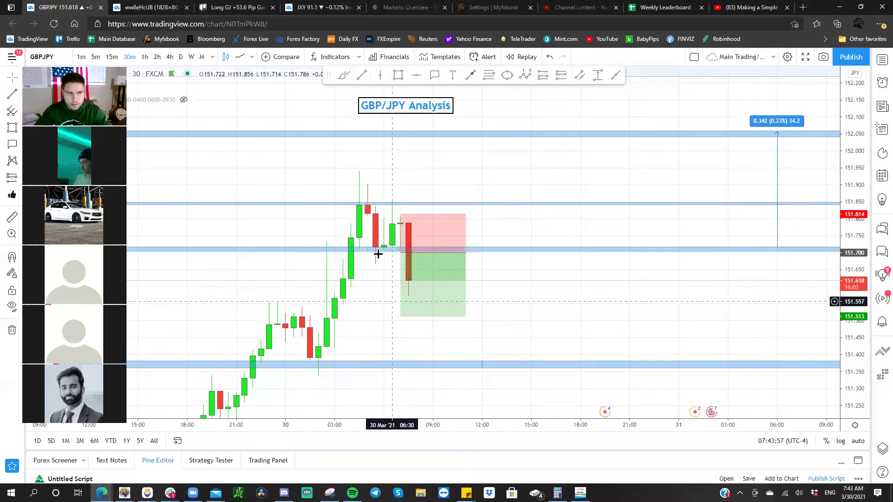
click(111, 57)
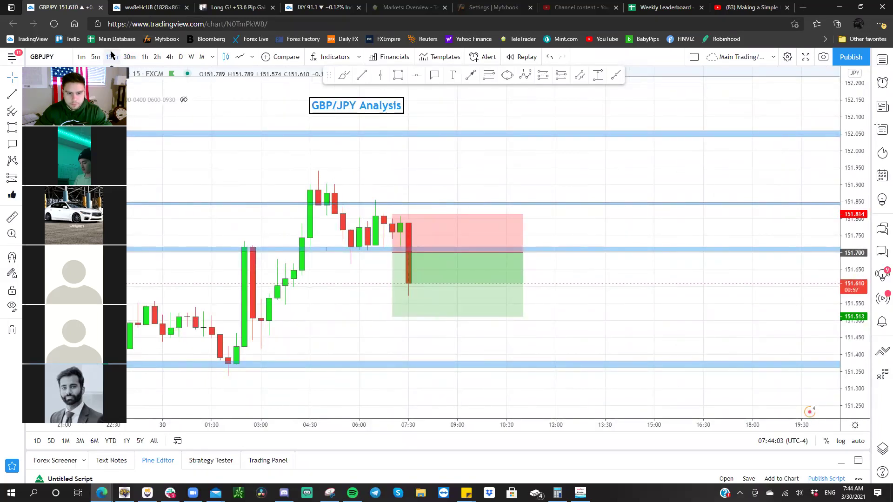
- Pan and zoom out the GBP/JPY 15m chart to frame price between the 151.700 entry and 151.513 target
mouse_move(403, 231)
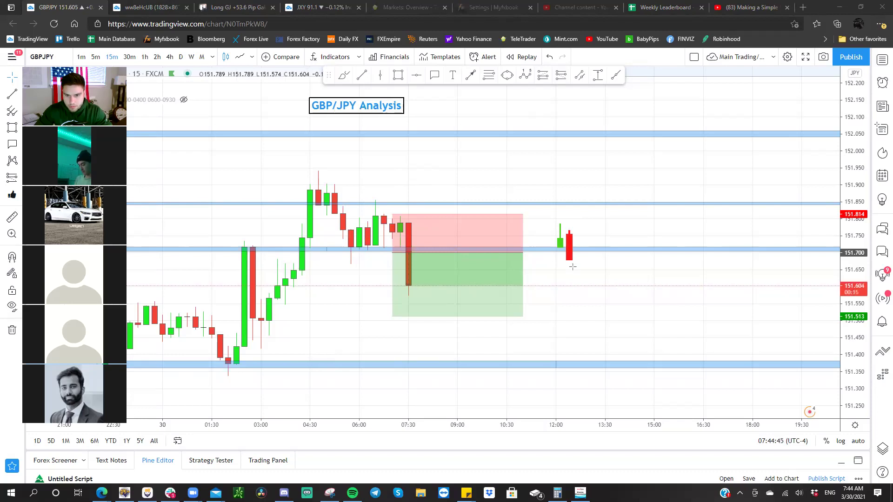
click(573, 293)
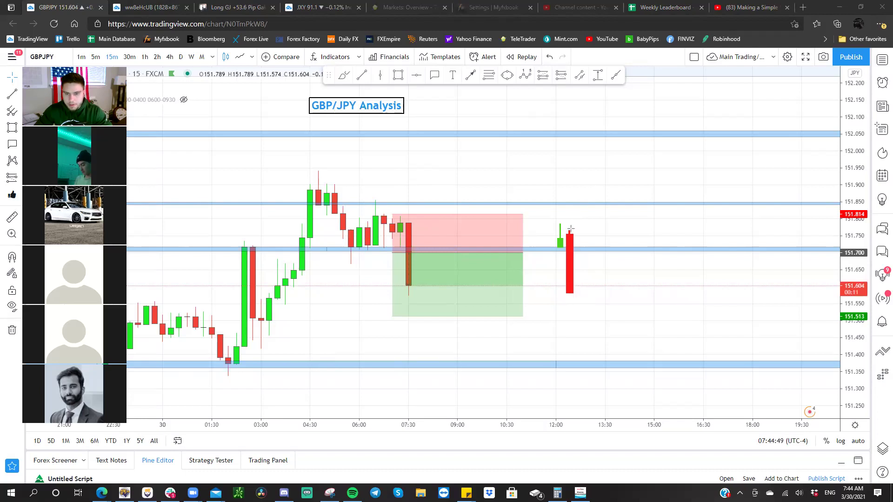
click(562, 228)
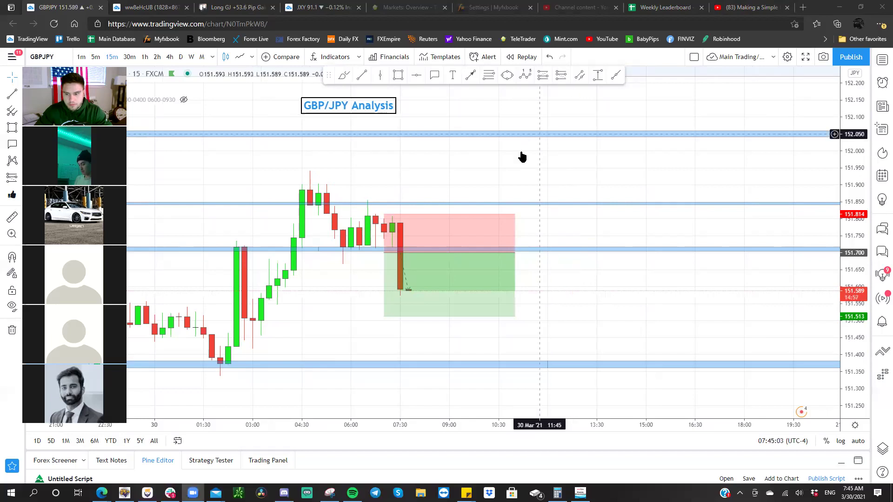
drag(493, 164, 404, 168)
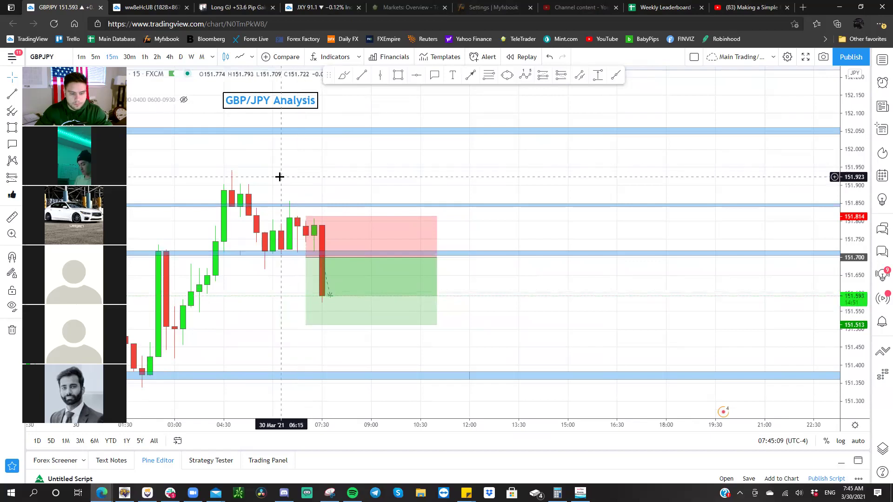
scroll(301, 171, down, 1)
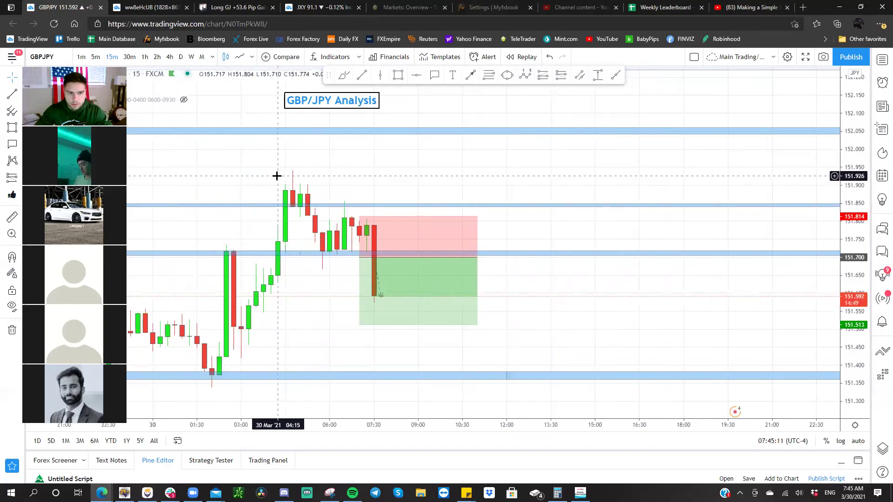
drag(301, 171, 219, 183)
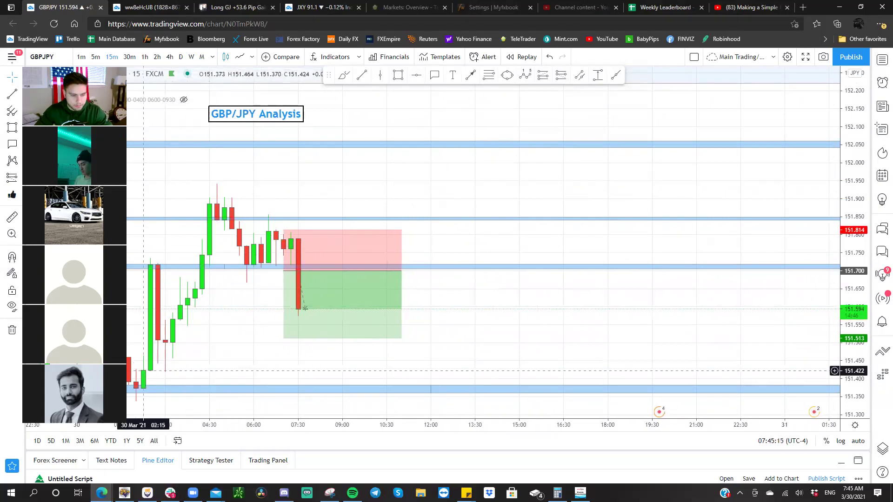
- Read the '5 things to start your day' newsletter, then switch to Slack's #new-york-session channel
mouse_move(216, 493)
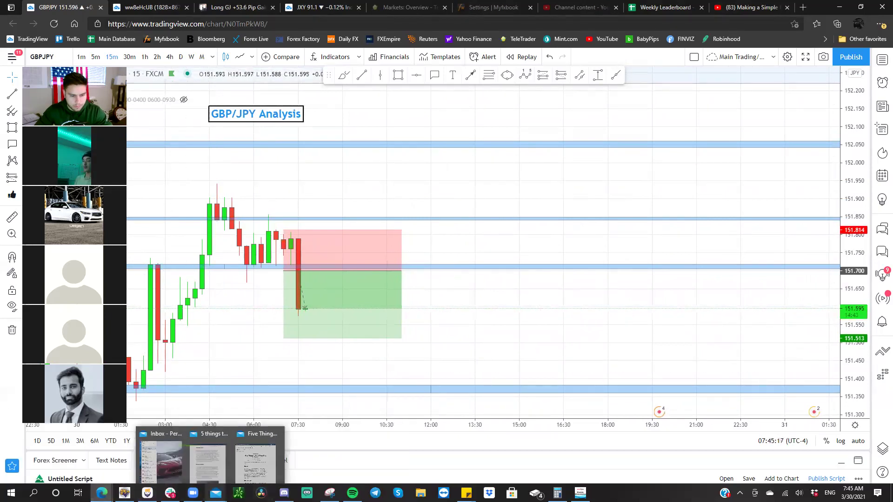
click(210, 463)
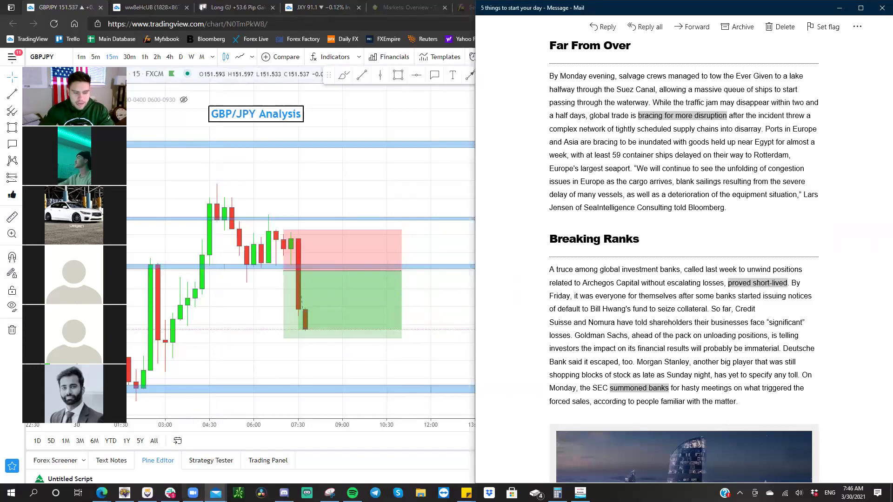
click(170, 493)
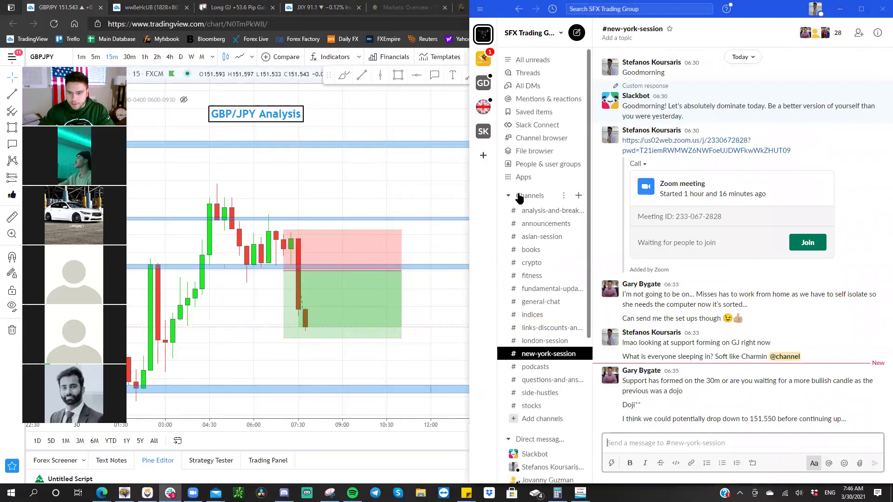
- Compare the Slack chat against the GBP/JPY chart, ending back in #new-york-session
click(702, 374)
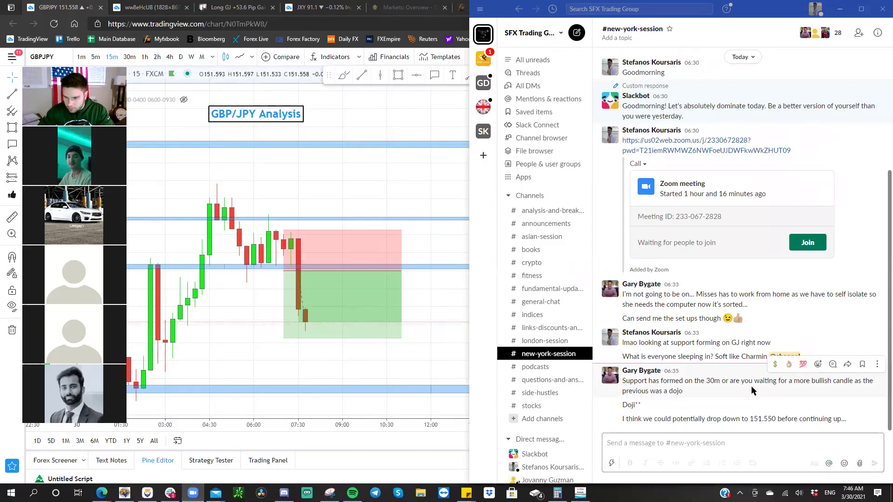
click(343, 351)
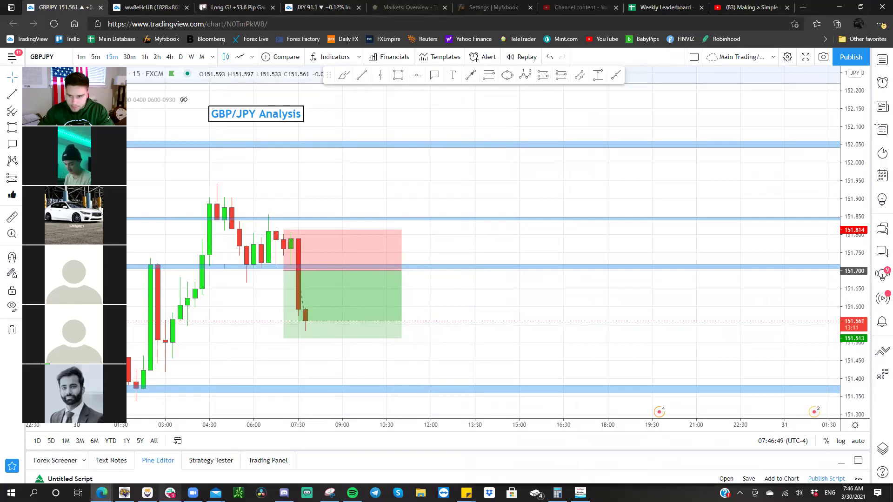
click(171, 492)
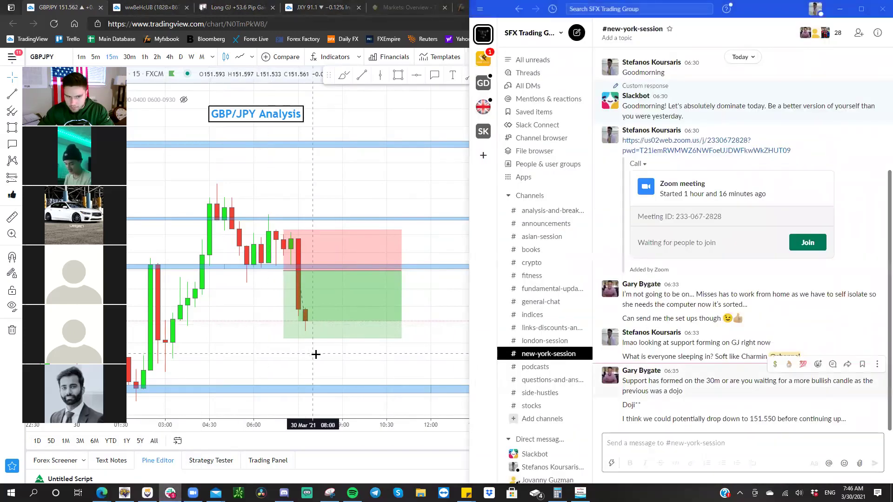
click(328, 326)
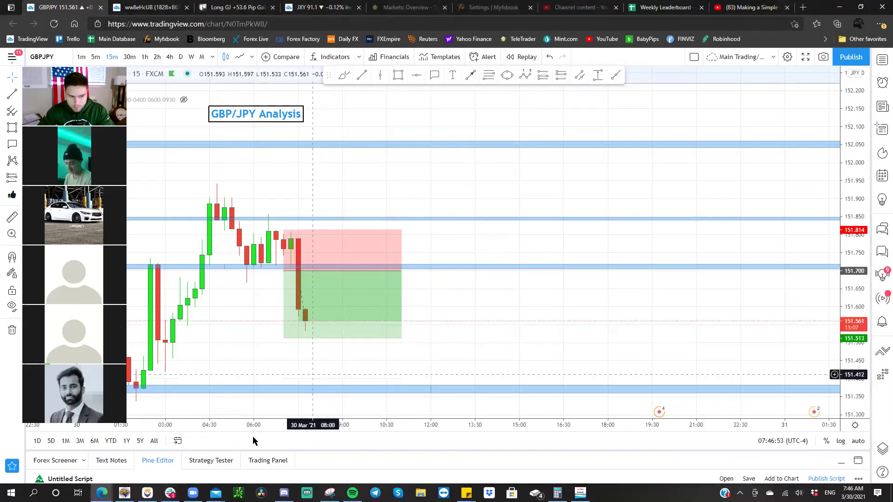
click(171, 492)
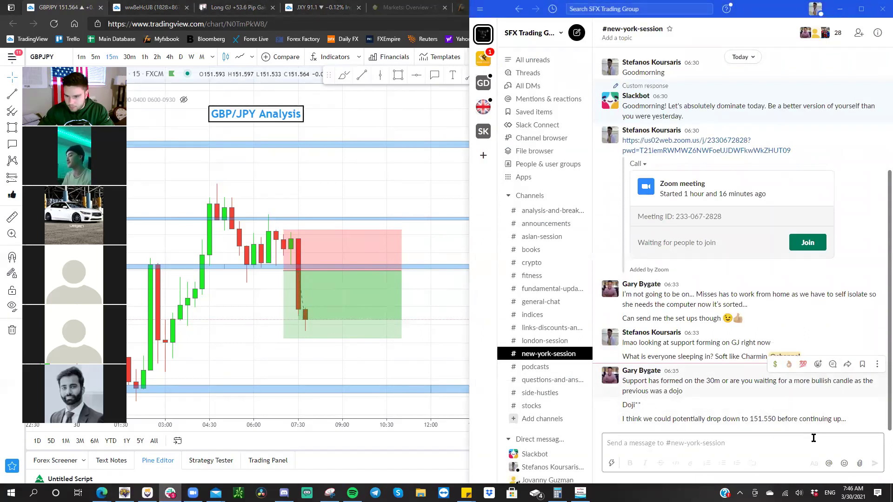
- Post the reply 'Great call bro. Yeah we got the range and price just dropped. Clean move to the left'
click(814, 436)
text(Great call bro. Yeah)
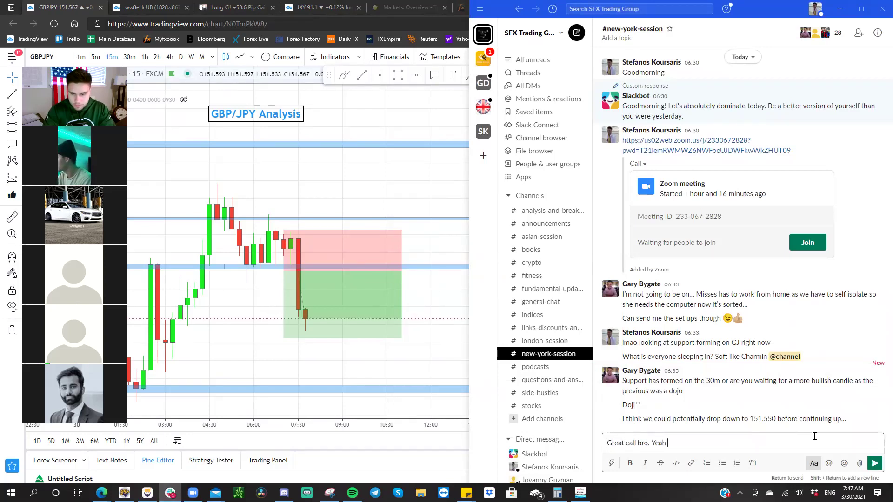
text(ge and pric)
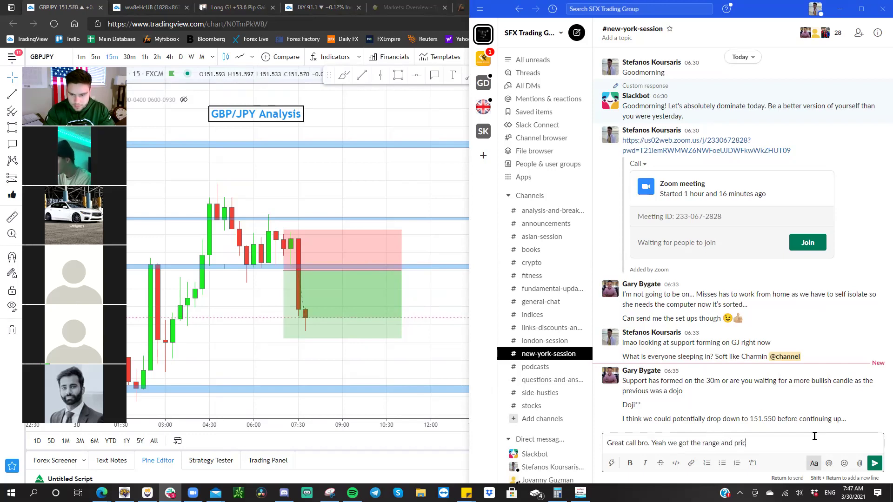
text(e just dropped. C)
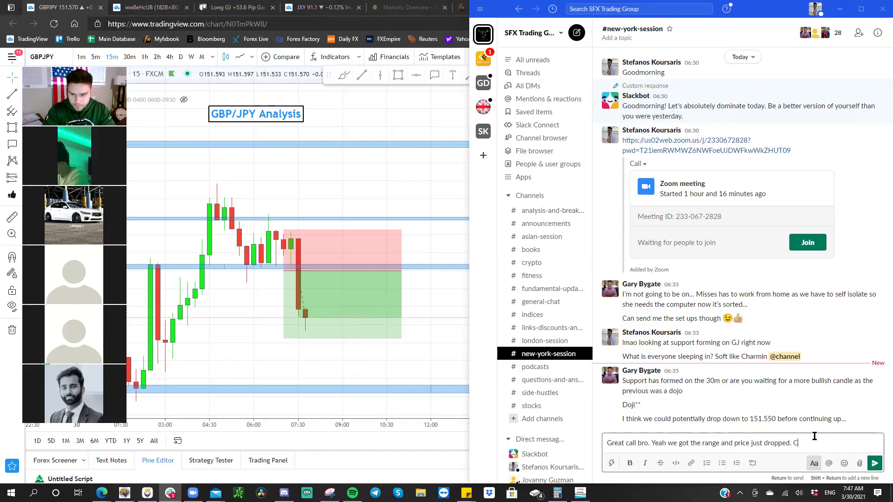
text(lea)
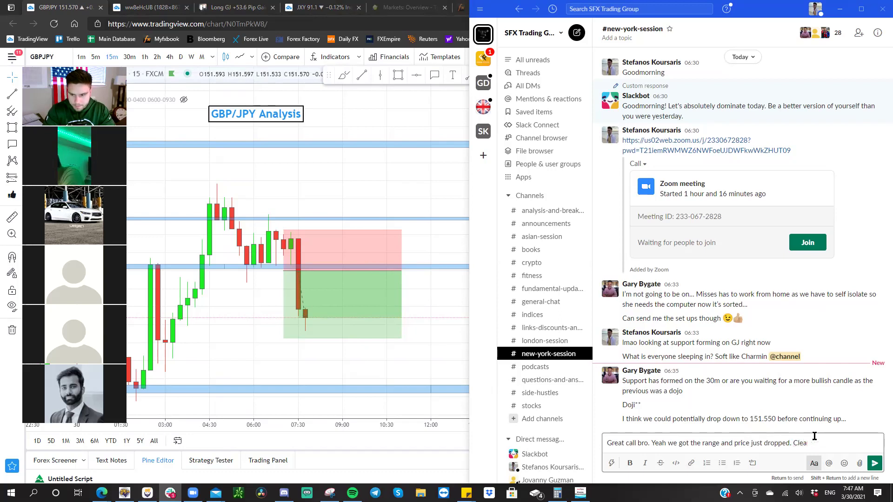
text(m move to the left)
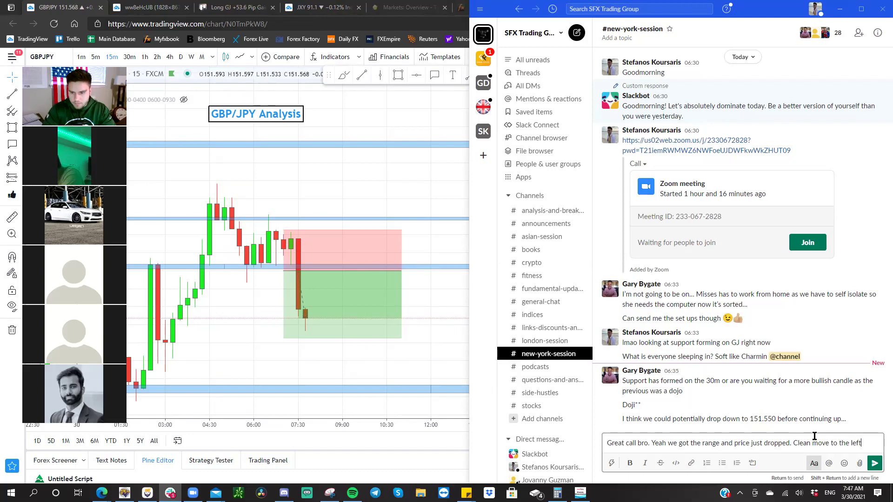
key(Return)
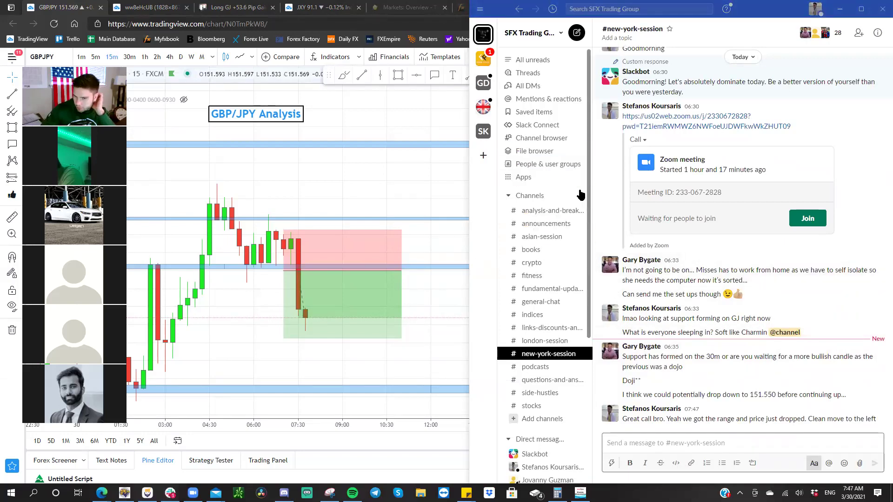
- Bring back the GBP/JPY chart, stretch it vertically and pan to show earlier candles before the drop
click(429, 189)
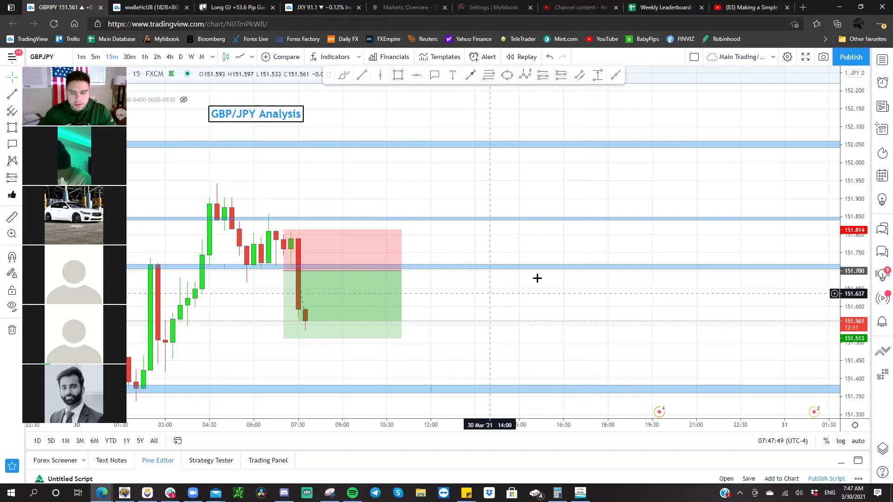
drag(839, 281, 841, 261)
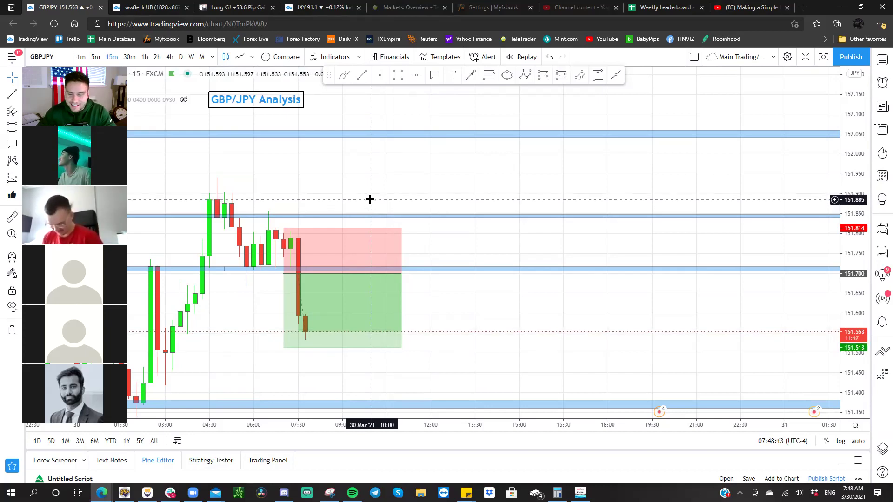
drag(361, 199, 364, 205)
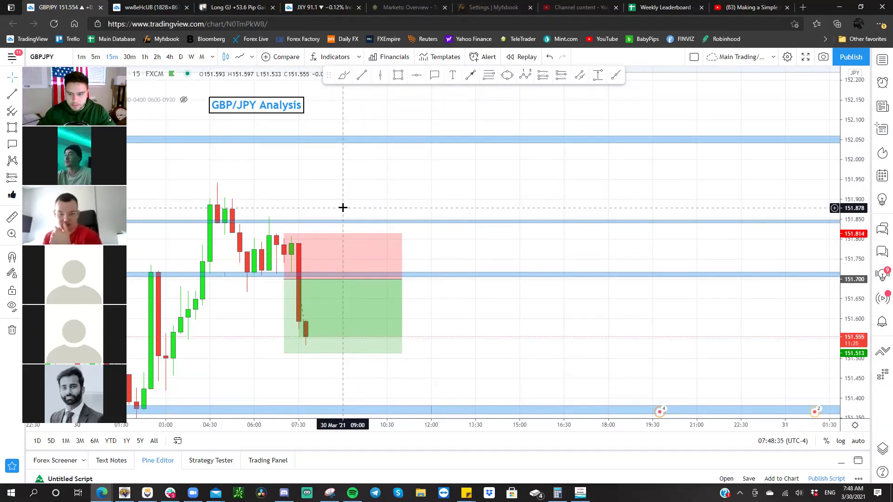
key(3)
key(Escape)
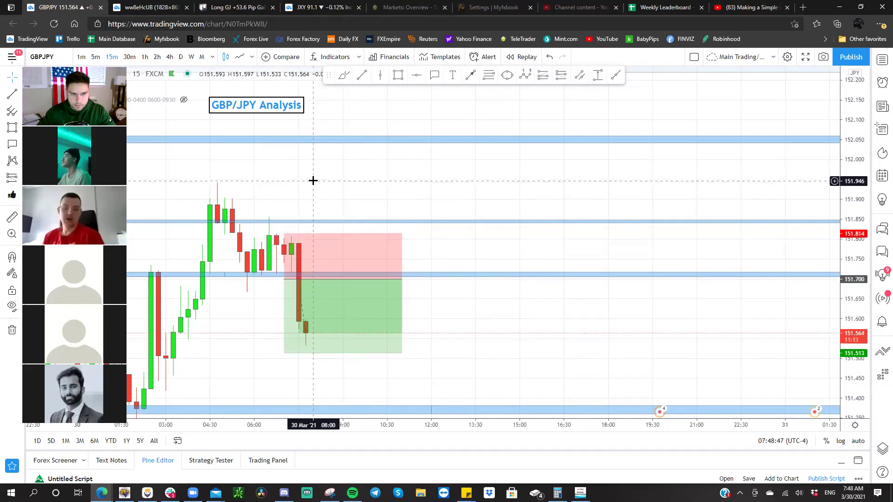
drag(315, 180, 499, 181)
click(454, 77)
- Place a text label right of the position box using a saved size-14 template and type 'Range'
click(606, 243)
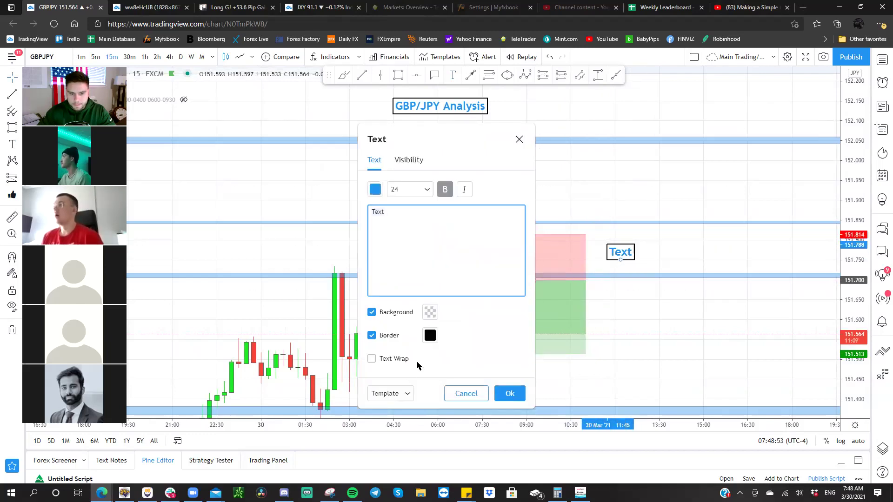
click(403, 393)
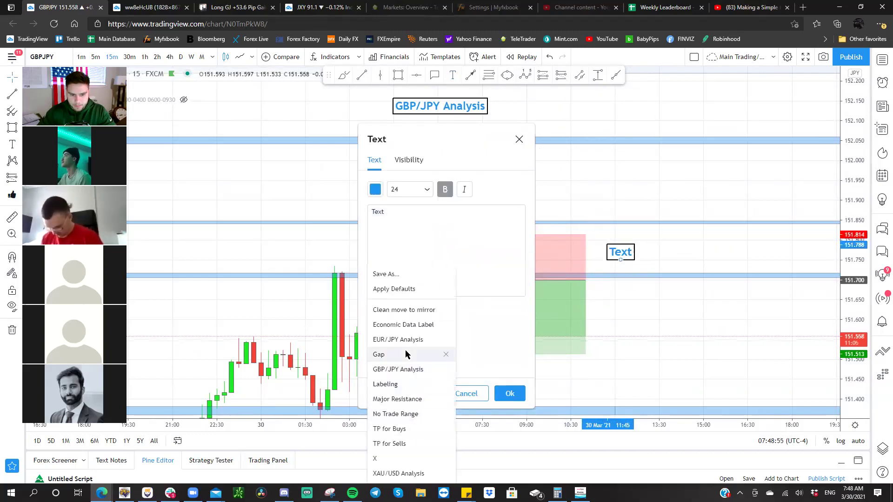
click(412, 369)
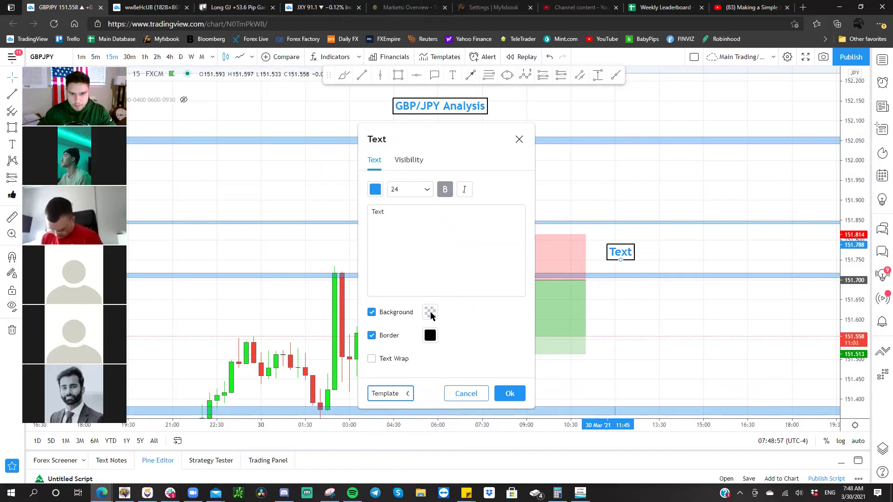
click(423, 252)
text(T)
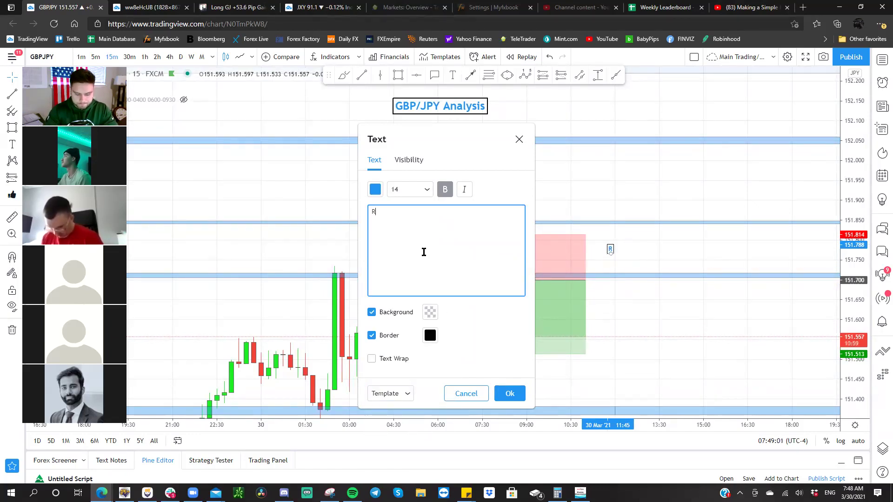
text(angr)
key(BackSpace)
- Finish and confirm the 'Range' label, nudging it slightly left
text(e)
click(509, 394)
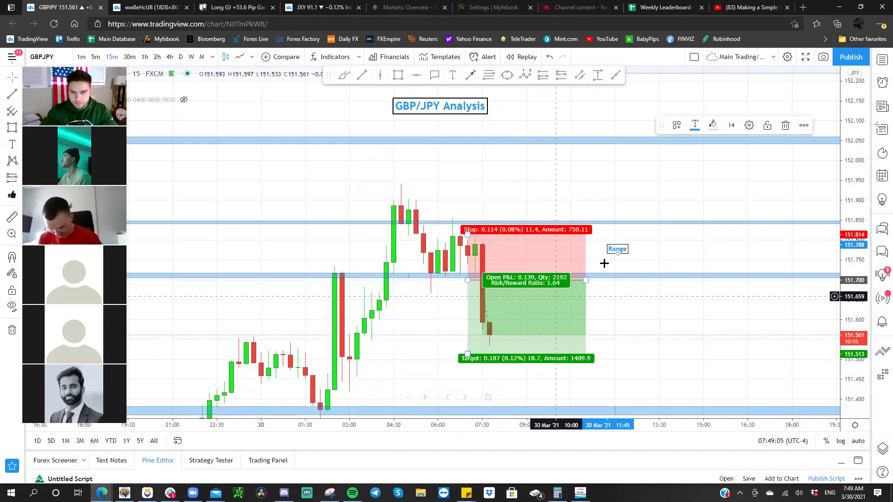
drag(619, 252, 607, 252)
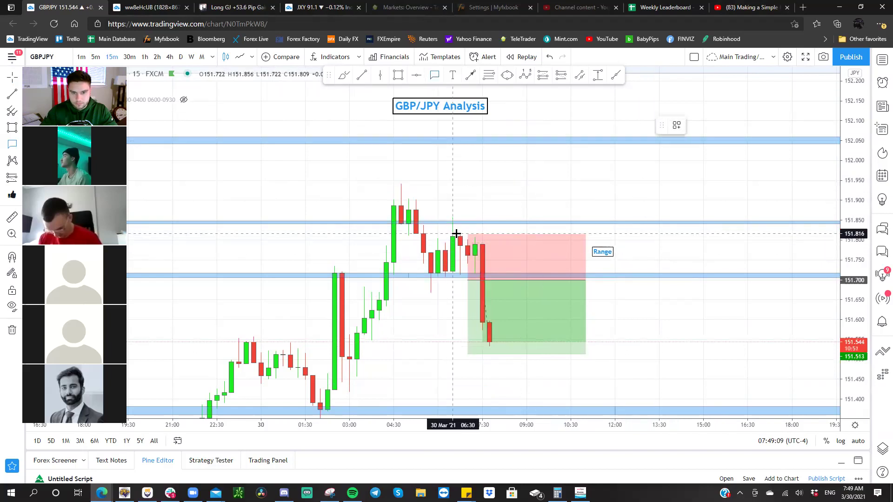
- Add a callout reading '1) Rejection to the upside' near the 06:15 candles, then select the position box
drag(442, 228, 492, 195)
text(1) Rejection to the upside)
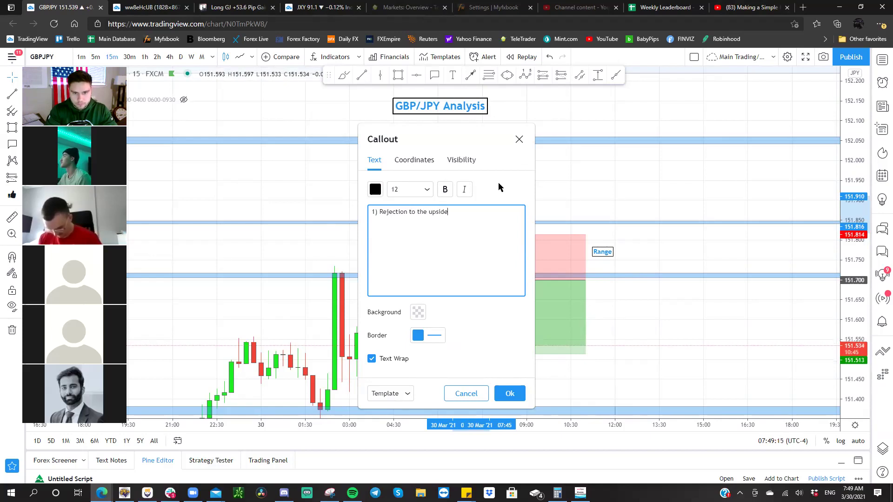
click(508, 394)
click(668, 359)
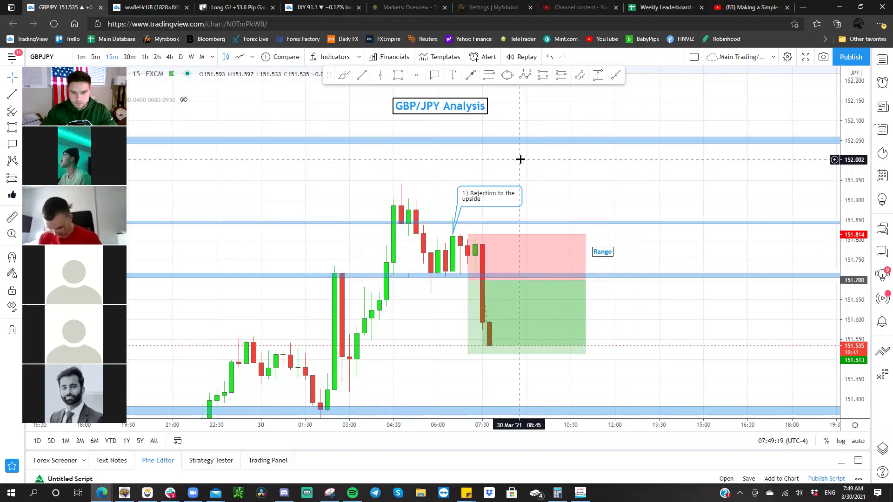
click(479, 250)
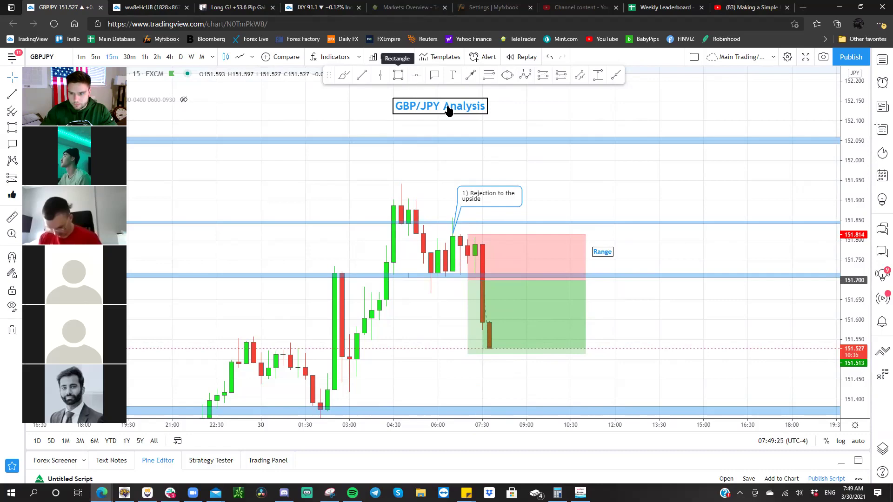
- Compare the GBP/JPY setup on 1-minute, 30-minute and 15-minute intervals
text(1)
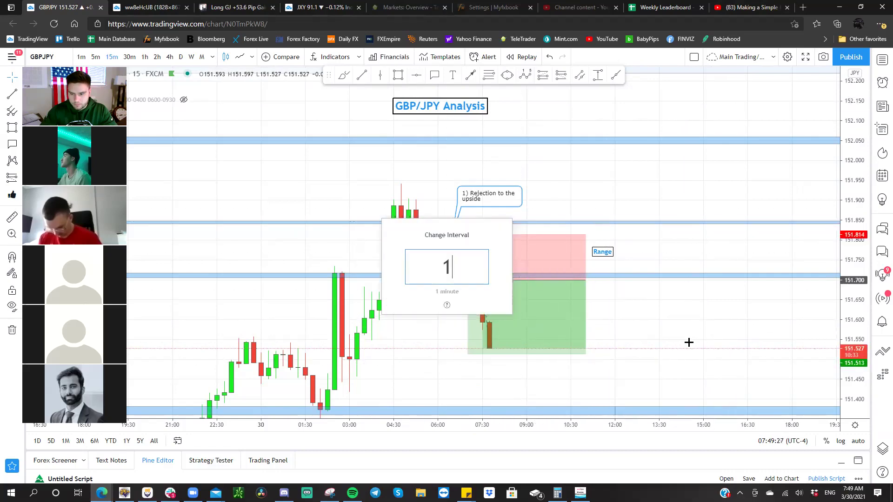
key(Return)
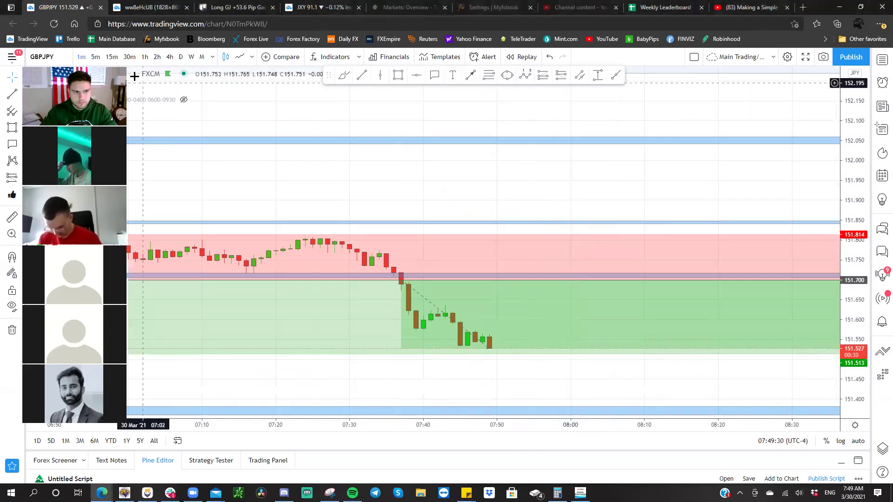
click(129, 57)
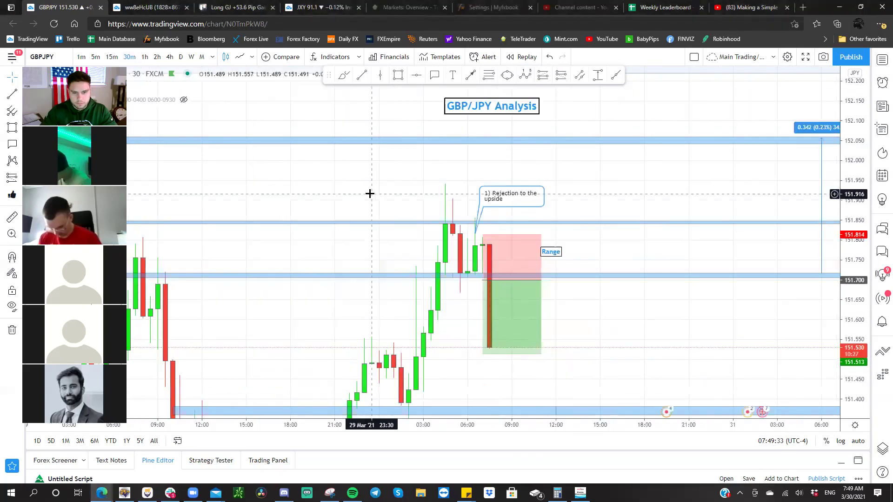
click(112, 56)
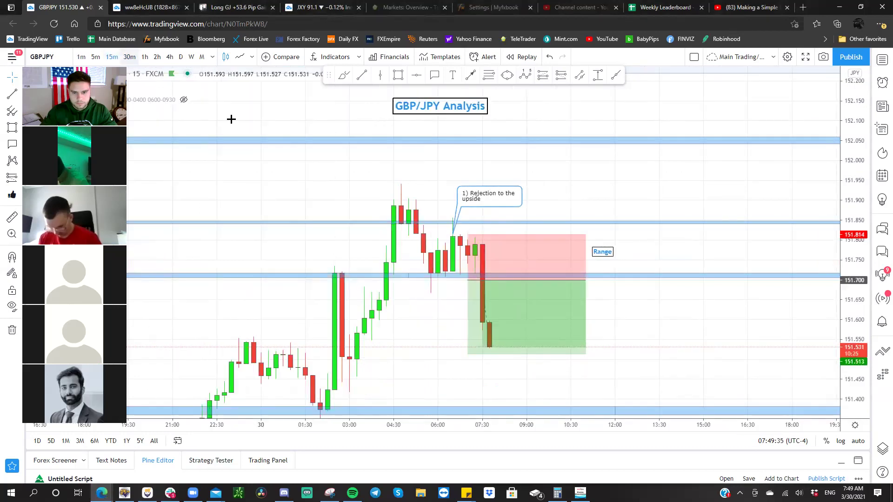
key(2)
key(Escape)
- Recentre the setup, switch to 5-minute candles and start a blank callout below the entry
drag(374, 183, 245, 182)
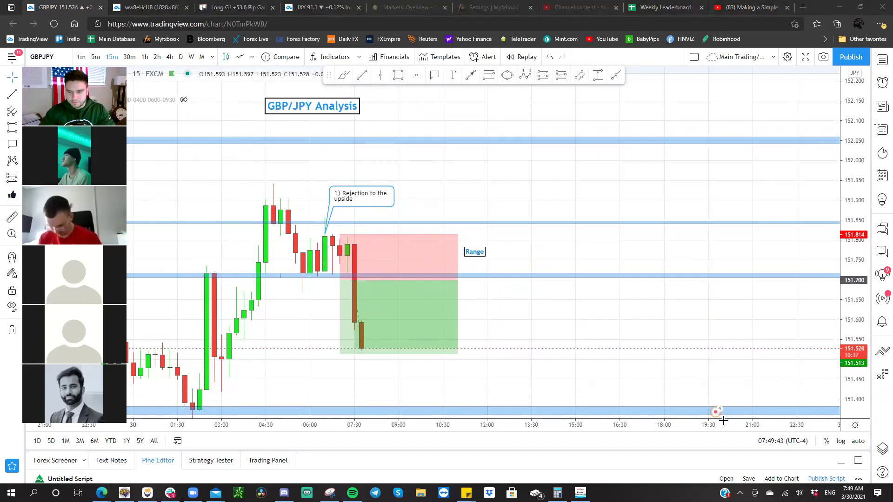
drag(502, 311, 618, 303)
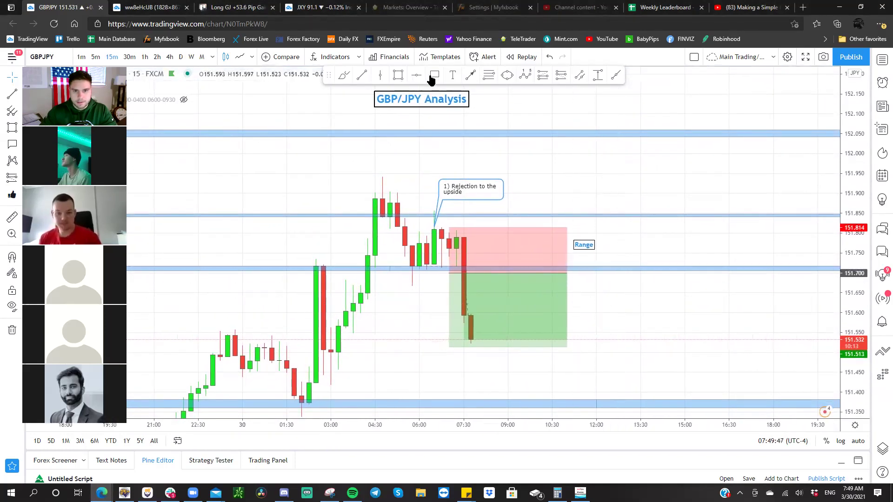
click(464, 270)
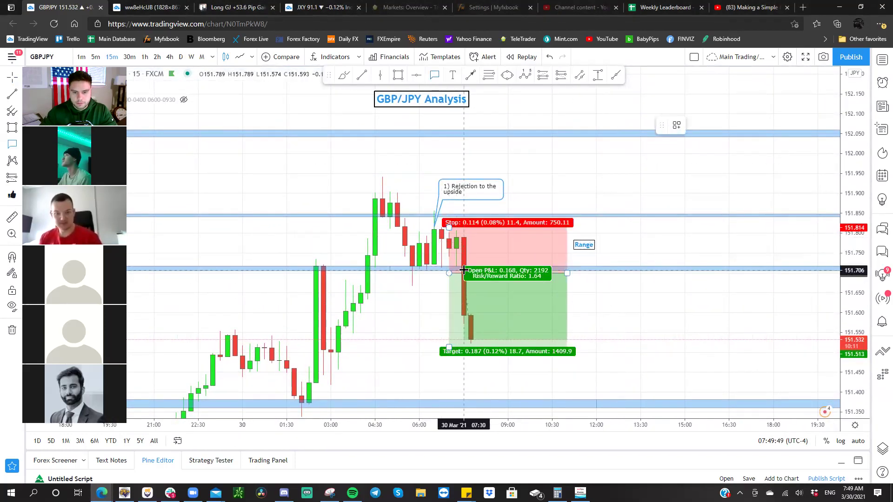
click(401, 195)
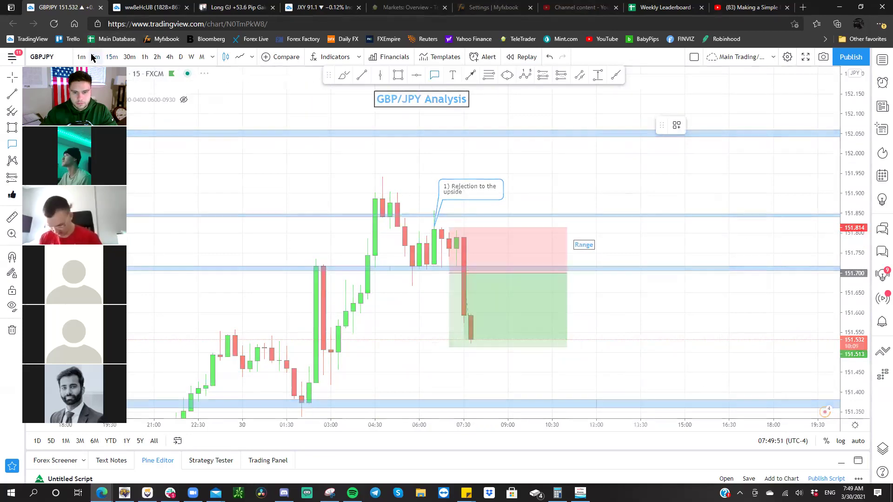
click(95, 57)
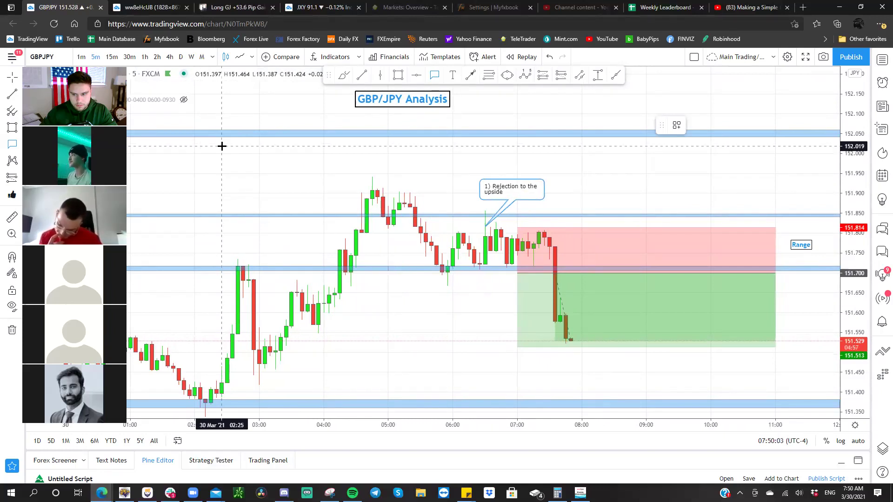
click(566, 287)
click(535, 291)
- Delete the long-position box from the GBP/JPY chart and move the analysis title up
key(Delete)
drag(530, 298, 460, 306)
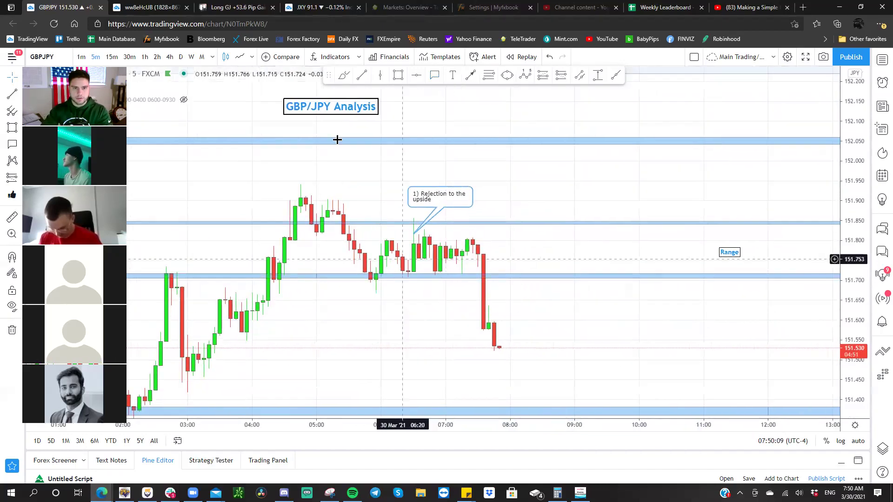
drag(466, 125, 479, 107)
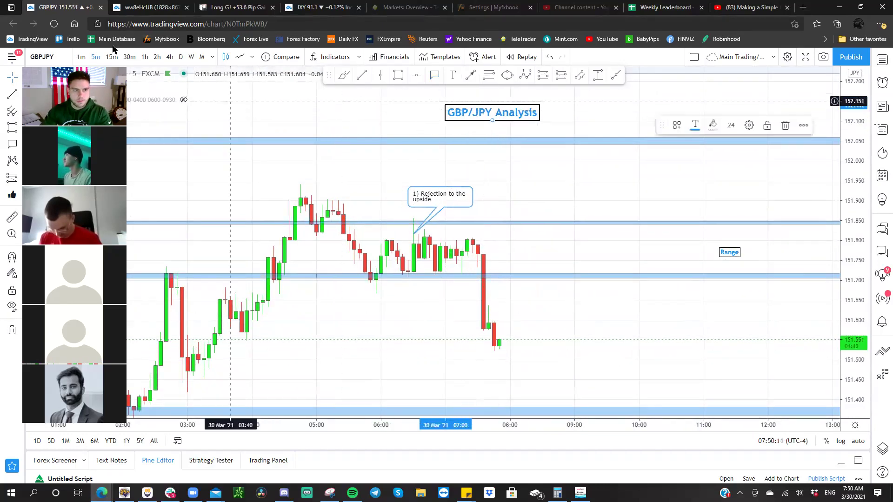
- Put GBP/JPY on 15-minute candles, shift the analysis title left, then switch to XAUUSD
click(114, 58)
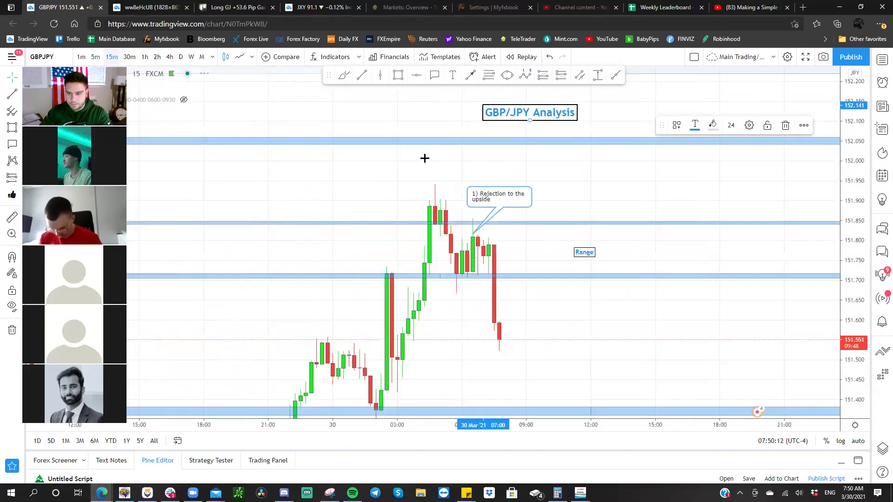
scroll(504, 173, up, 3)
drag(504, 173, 412, 169)
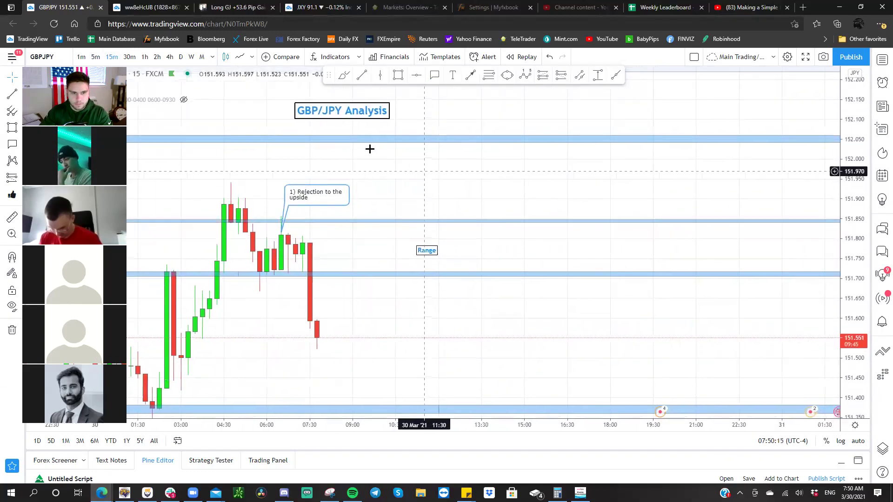
drag(341, 120, 312, 119)
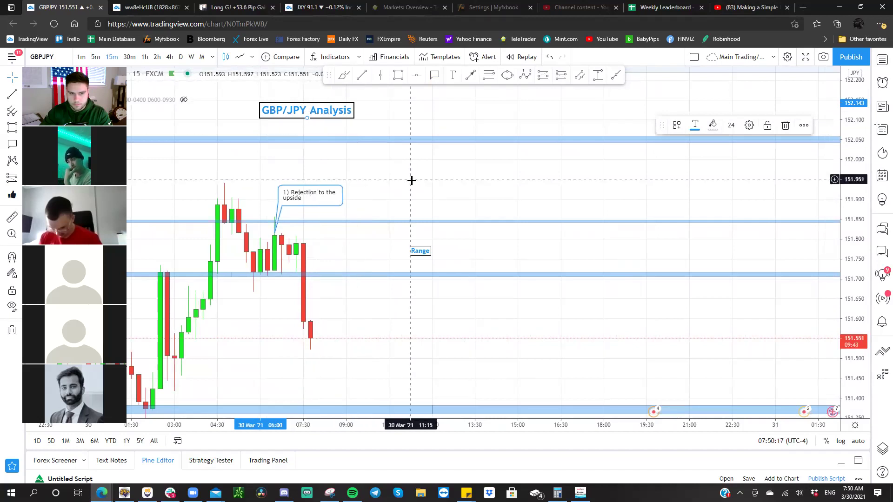
drag(394, 181, 383, 178)
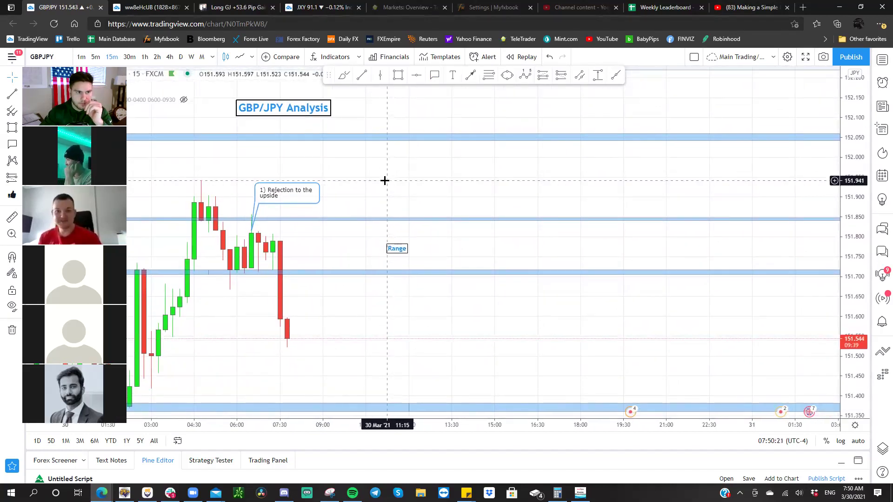
key(space)
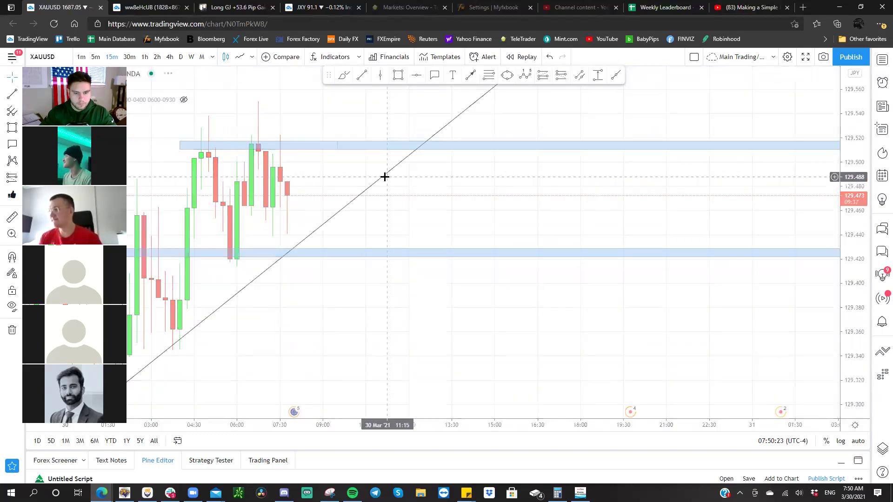
drag(560, 186, 573, 177)
click(364, 297)
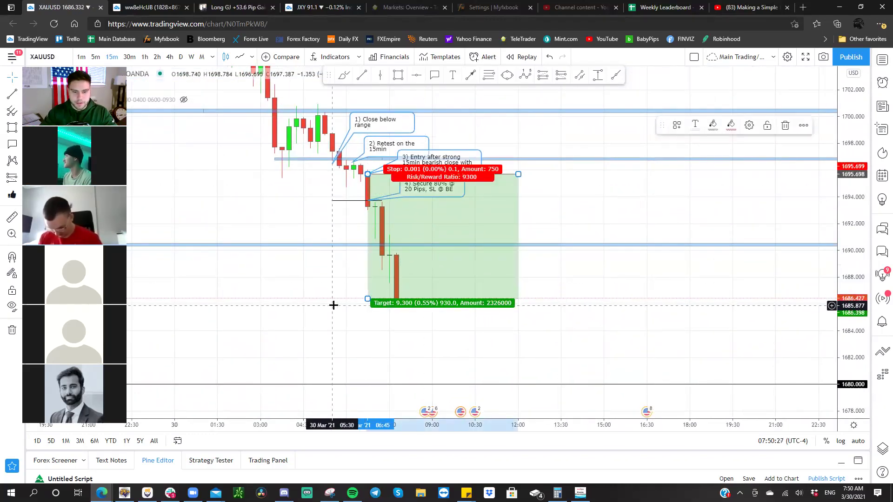
click(319, 291)
drag(319, 291, 340, 309)
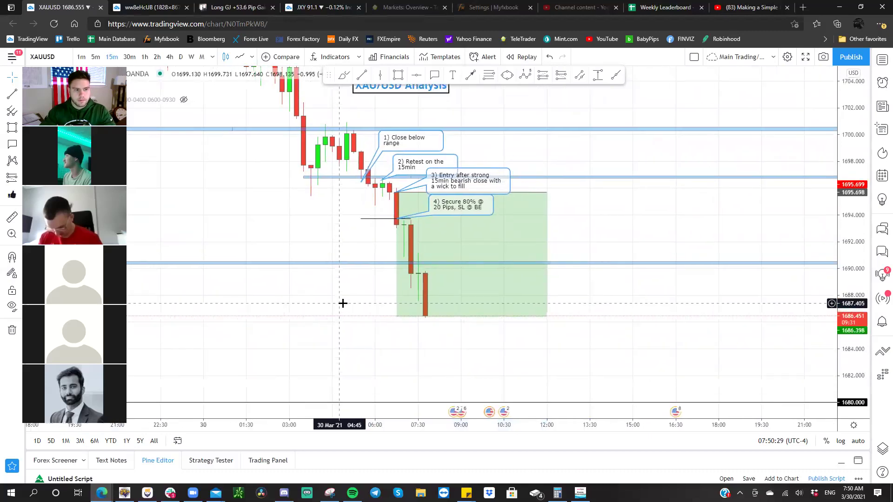
drag(341, 303, 288, 339)
scroll(285, 338, down, 2)
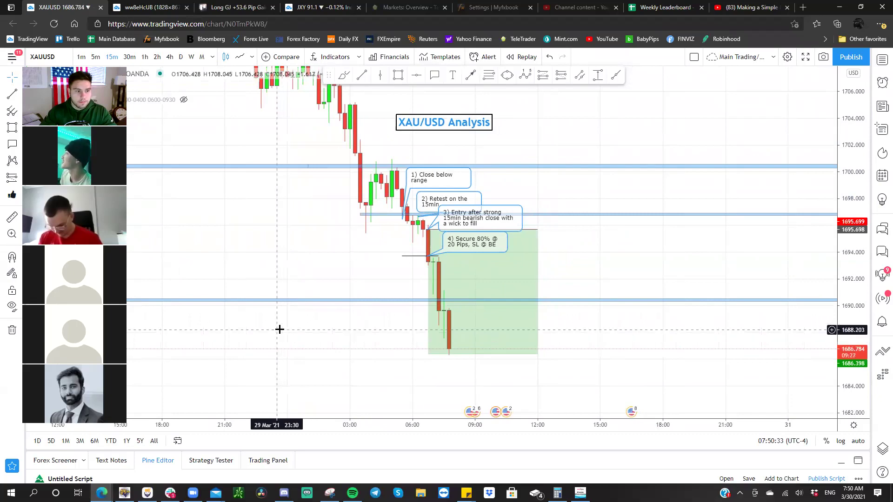
scroll(282, 334, up, 1)
drag(841, 272, 835, 240)
drag(682, 247, 745, 262)
drag(674, 265, 685, 266)
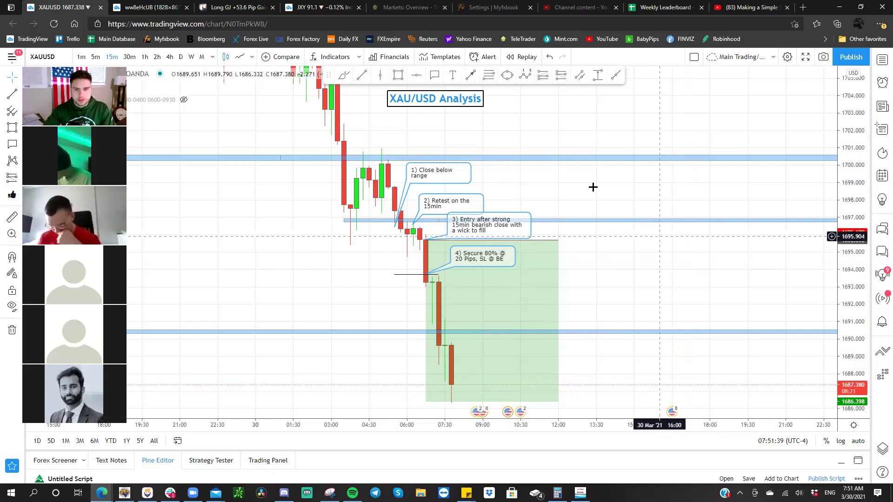
- Zoom into the latest GBP/JPY candles and nudge the GBP/JPY Analysis title left
drag(584, 202, 416, 198)
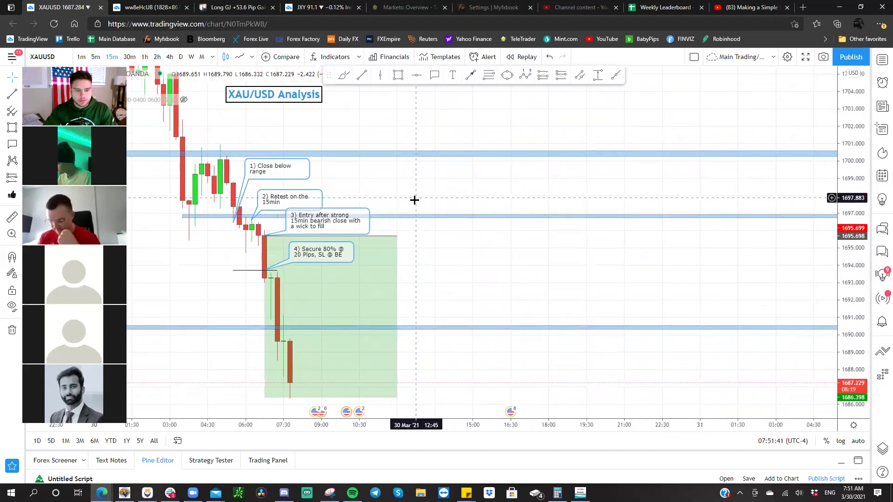
key(space)
mouse_move(425, 203)
mouse_down()
mouse_move(414, 207)
mouse_move(414, 270)
mouse_up()
drag(320, 99, 308, 97)
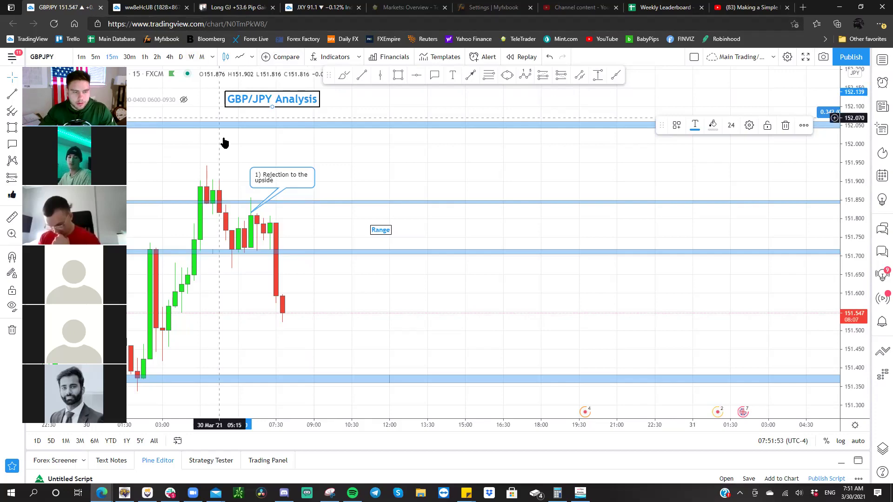
- On XAUUSD, select the '1) Close below range' callout and measure the retest move
key(space)
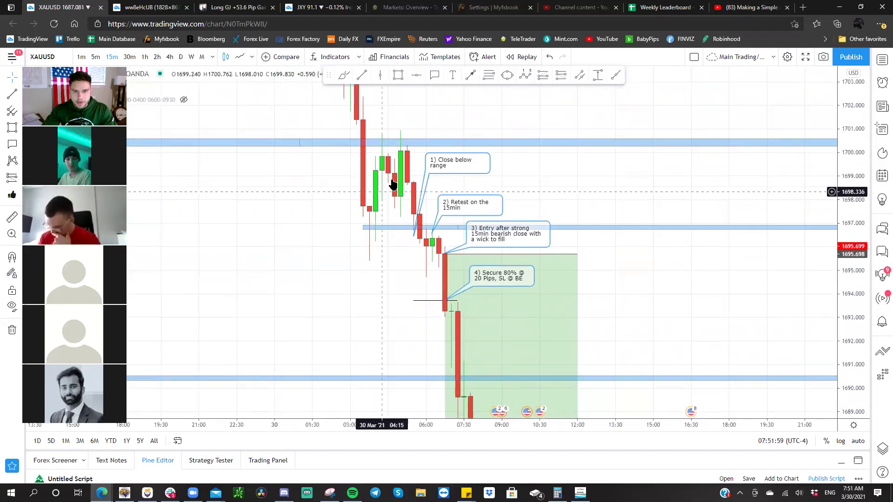
click(419, 237)
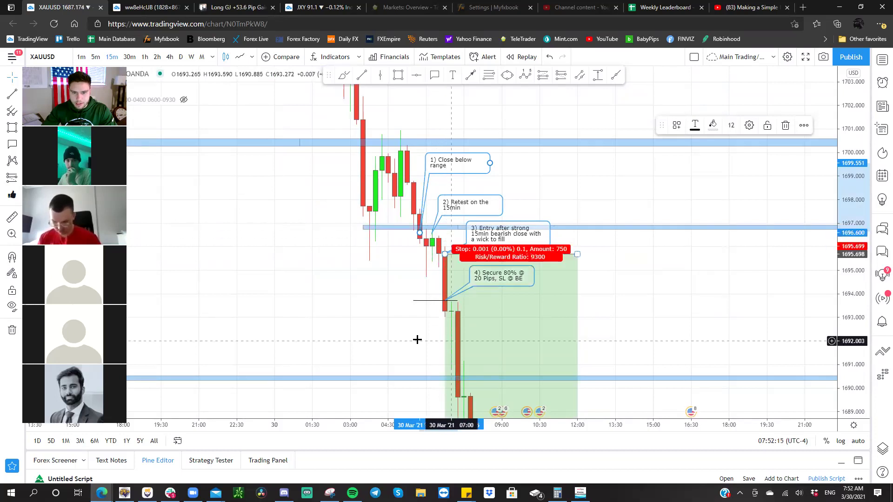
drag(440, 276, 434, 254)
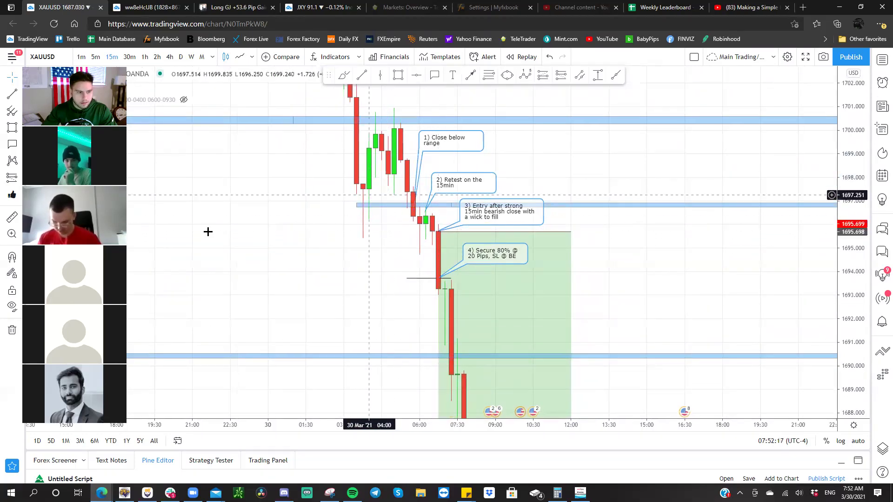
click(11, 220)
click(424, 231)
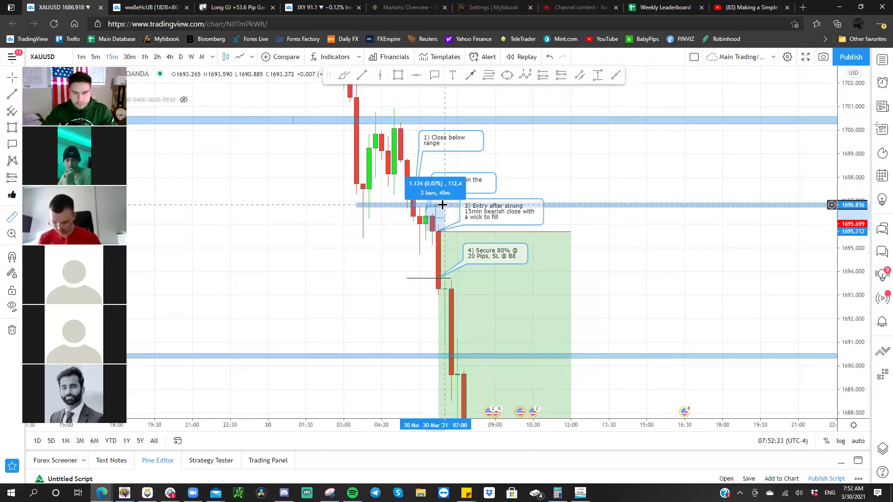
click(442, 205)
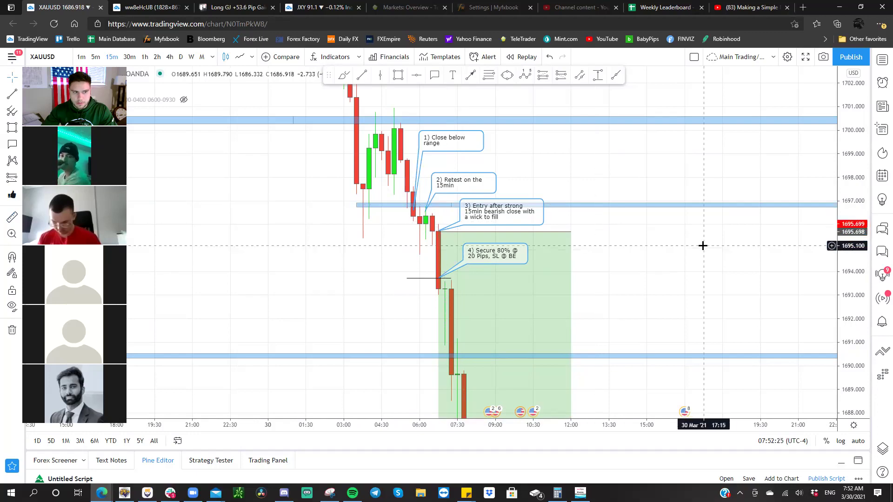
- Show the gold long position's stop and target, then switch the symbol to GBPJPY
drag(551, 364, 512, 264)
click(482, 281)
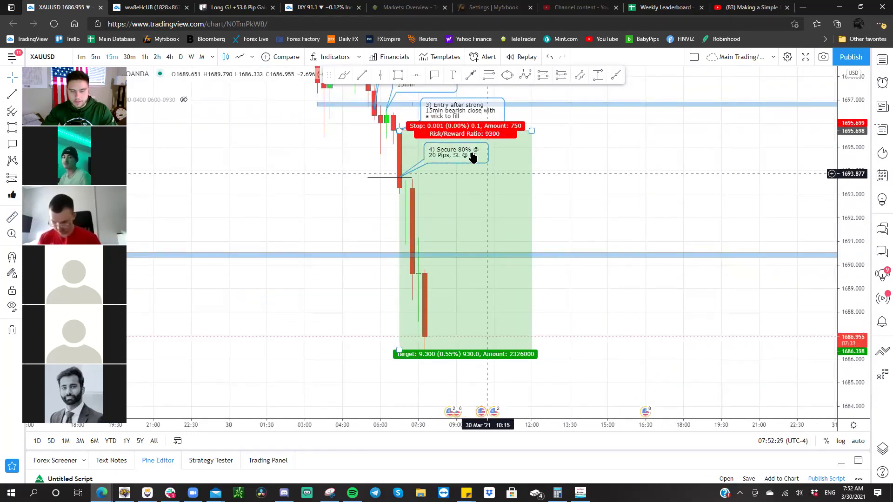
key(space)
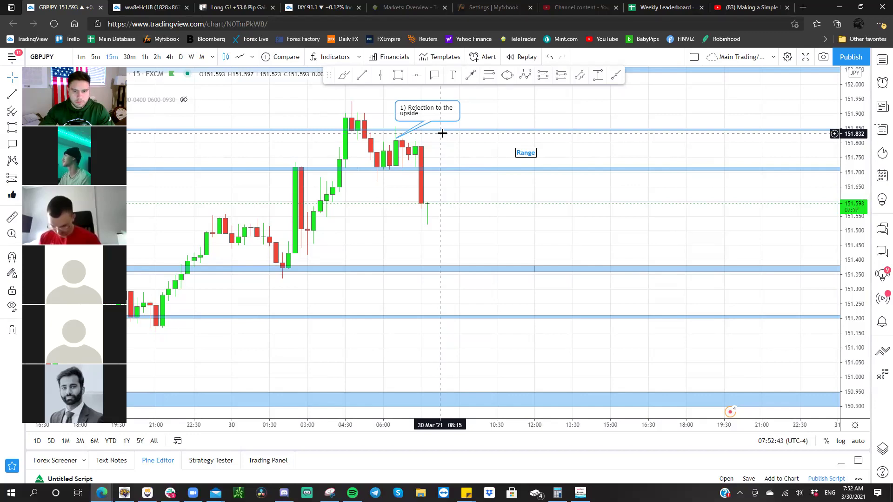
- Pan the GBPJPY chart to reveal earlier candles and the GBP/JPY Analysis title
mouse_move(440, 154)
mouse_down()
mouse_move(367, 210)
mouse_move(282, 232)
mouse_move(459, 205)
mouse_move(368, 201)
mouse_move(325, 224)
mouse_up()
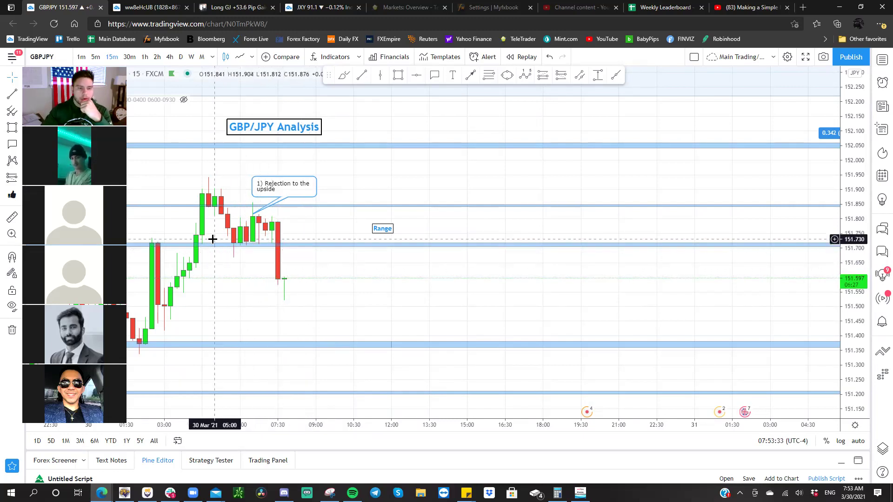
drag(339, 281, 439, 259)
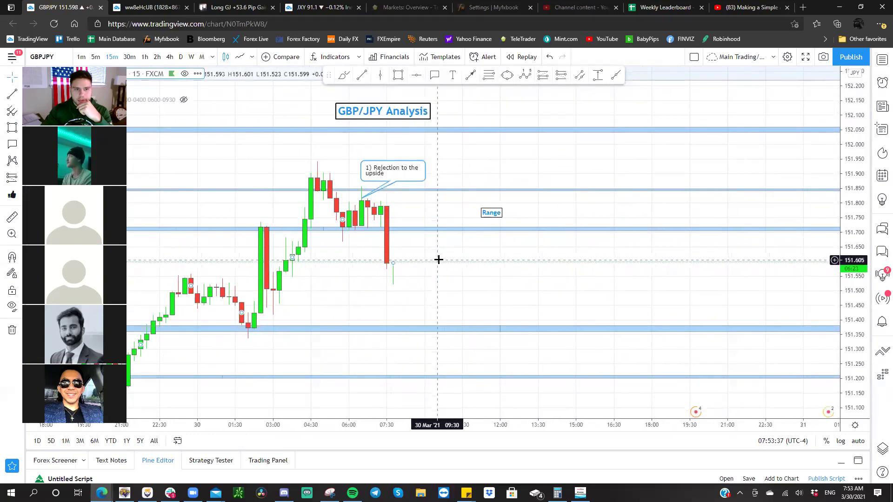
- In MetaTrader 5, show the lower GBPJPY candles and support zone, checking the blue MA settings
click(125, 493)
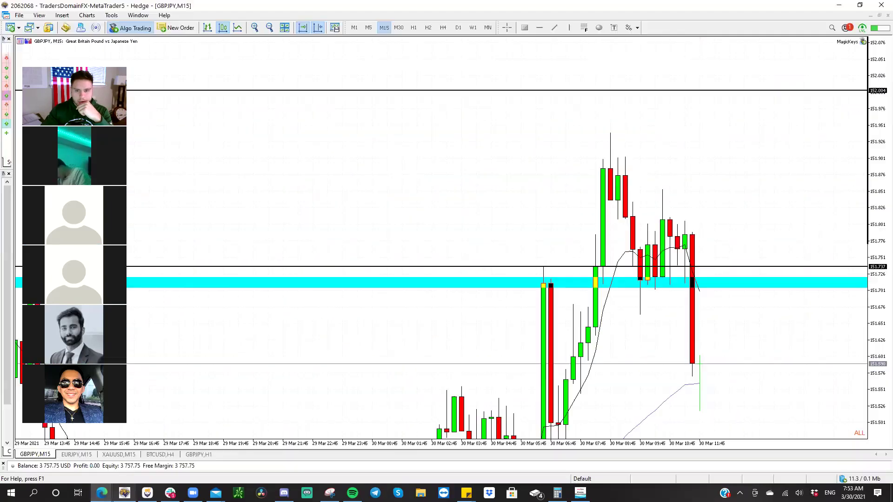
drag(409, 359, 389, 239)
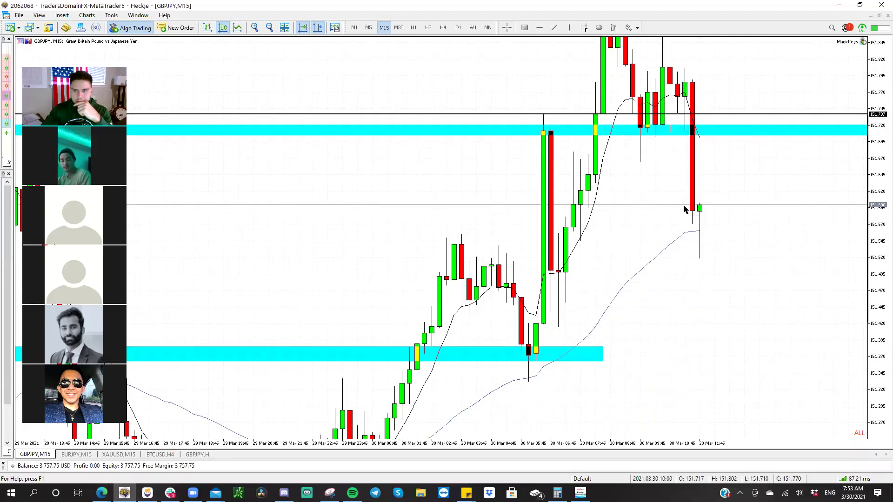
double_click(670, 246)
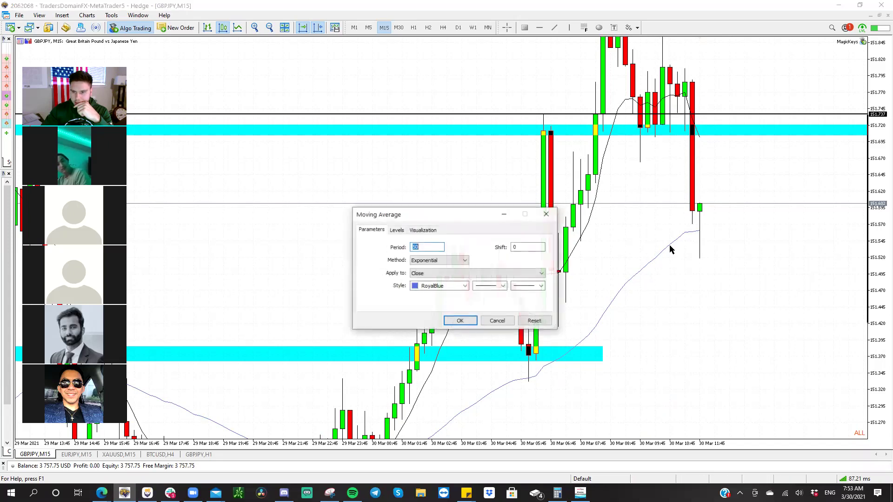
click(547, 215)
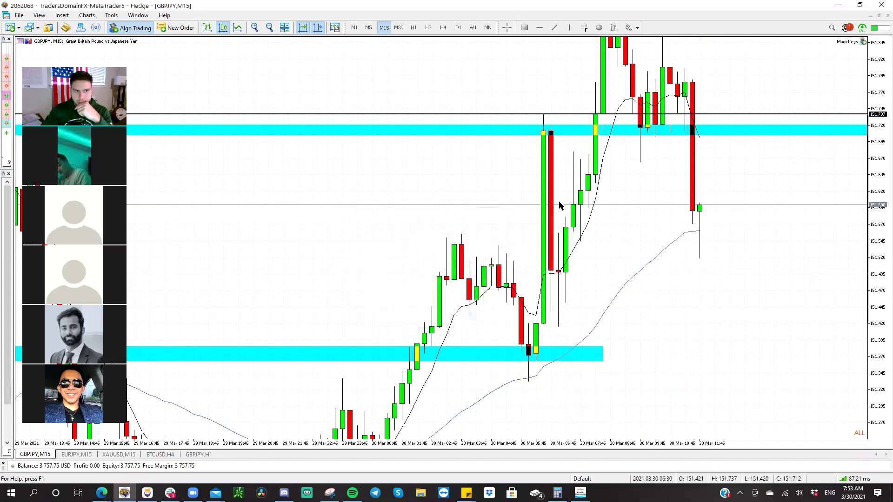
right_click(607, 150)
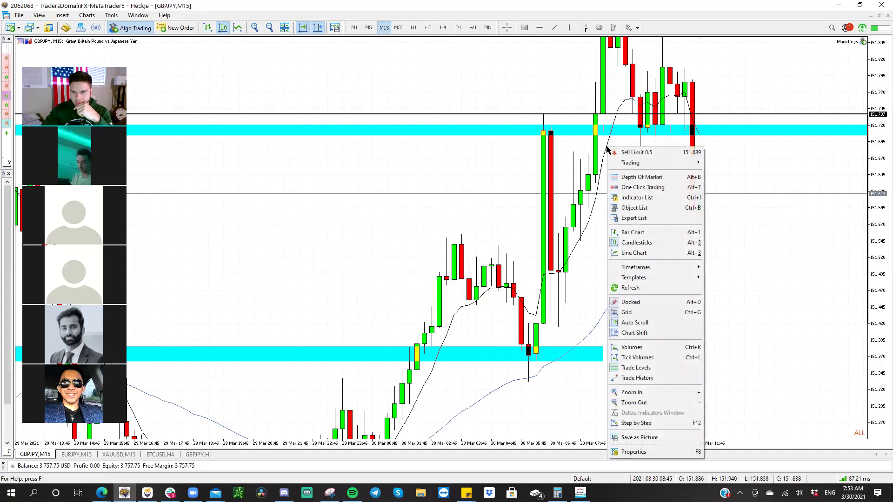
click(604, 158)
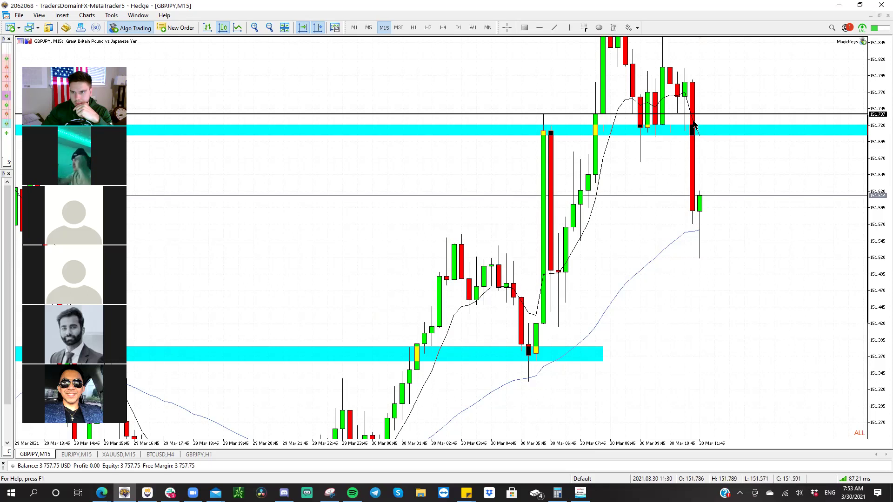
- Set the black exponential moving average period to 10 and compress the price scale
double_click(459, 309)
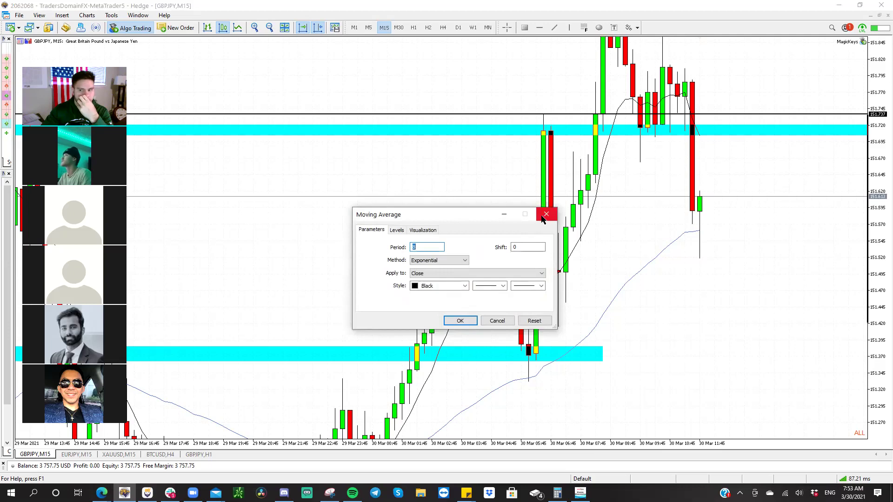
text(10)
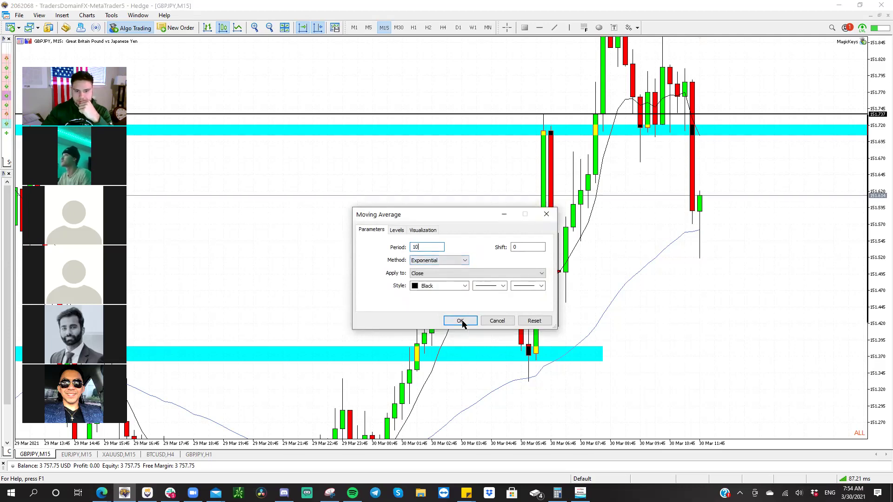
click(460, 321)
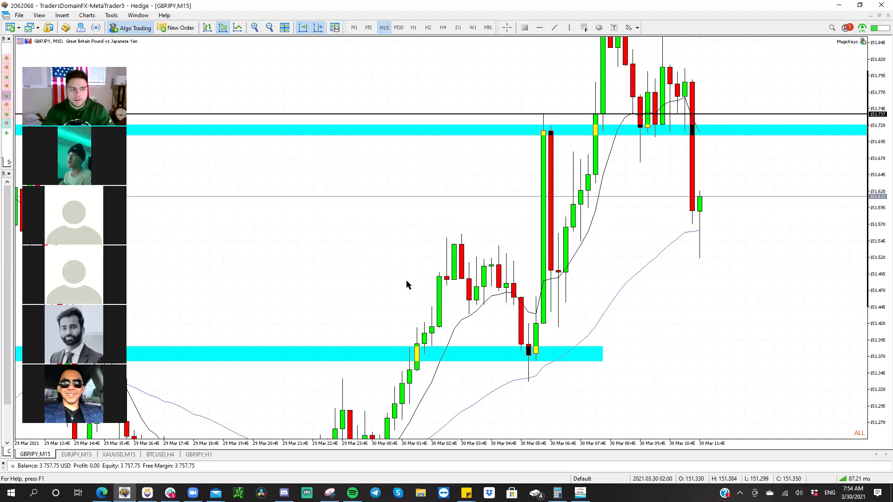
drag(880, 64, 878, 142)
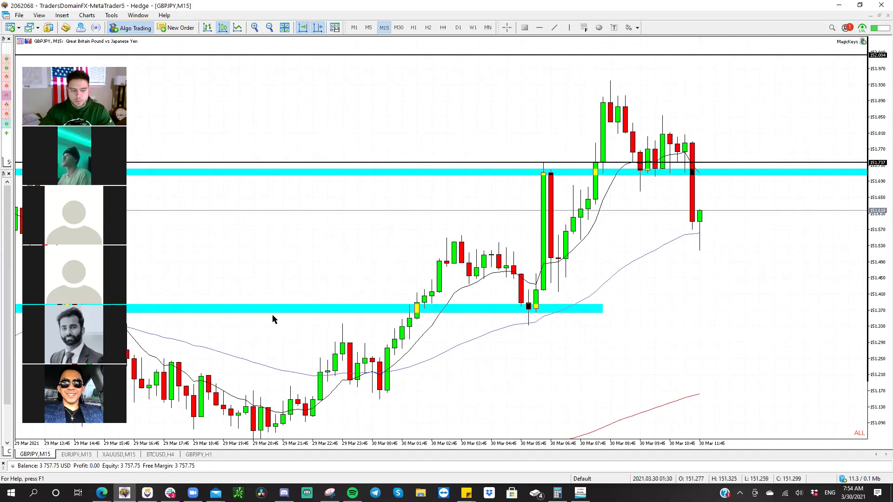
- Back in TradingView, view the EURJPY then XAUUSD charts, then open the Weekly Leaderboard tab
mouse_move(102, 493)
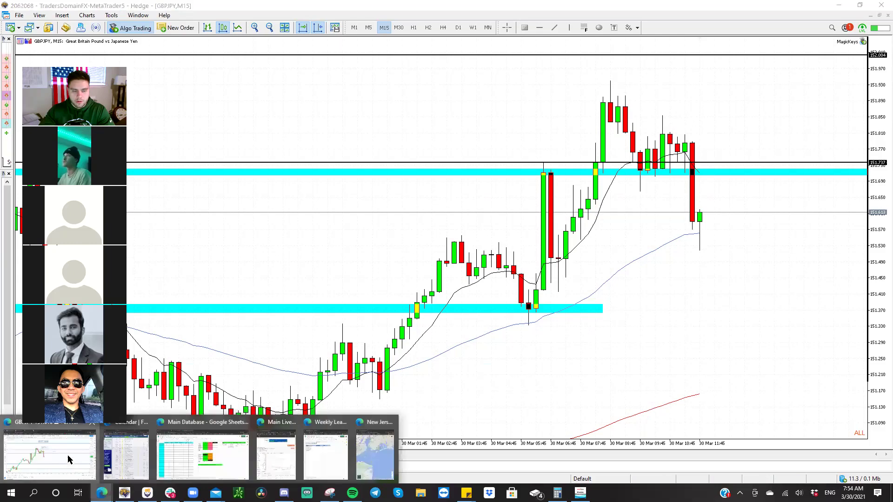
click(66, 461)
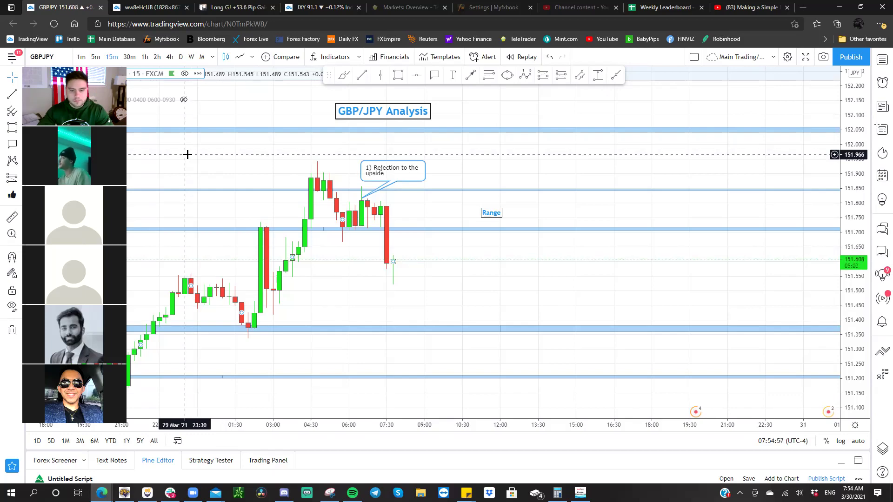
key(space)
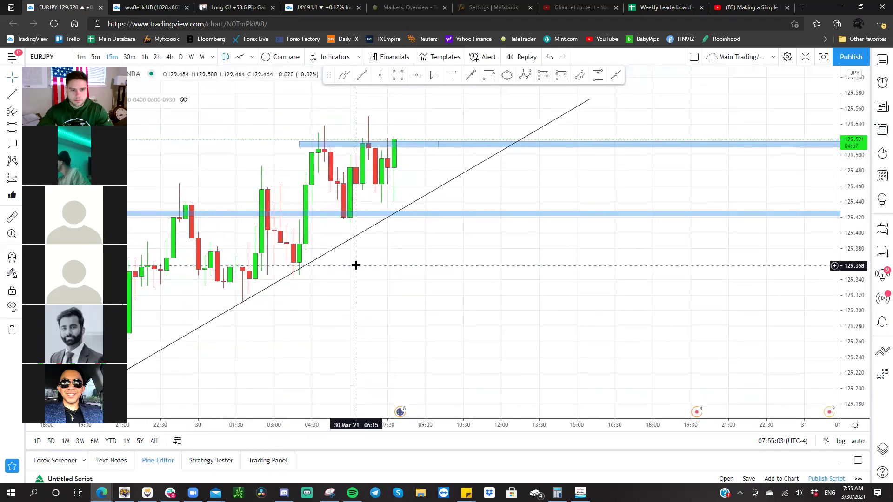
key(space)
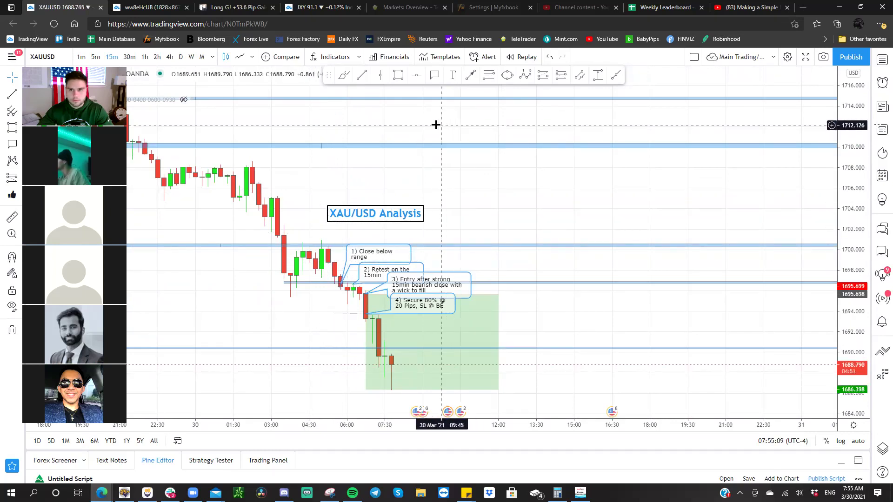
click(671, 5)
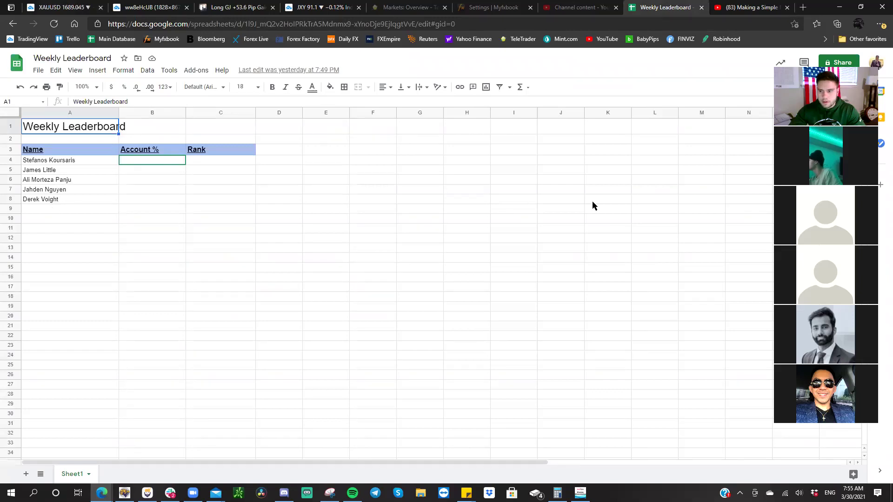
- Enter the remaining three members' full names in cells A9, A10 and A11
click(770, 229)
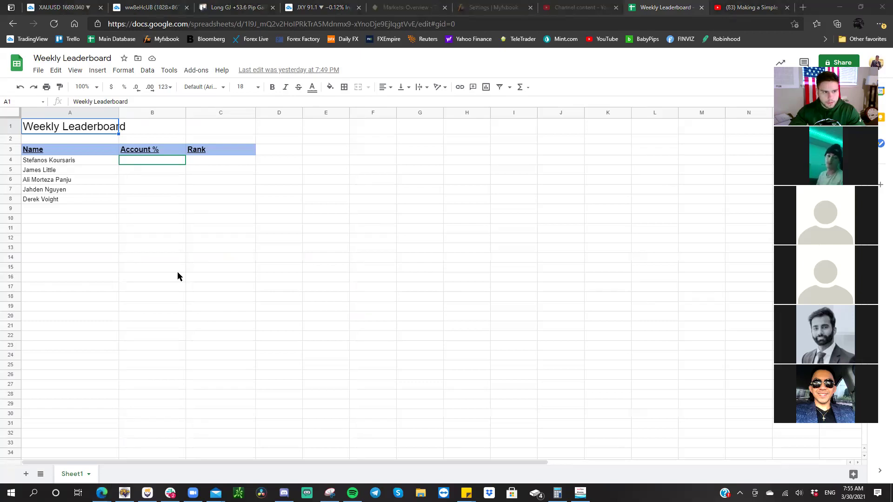
click(66, 208)
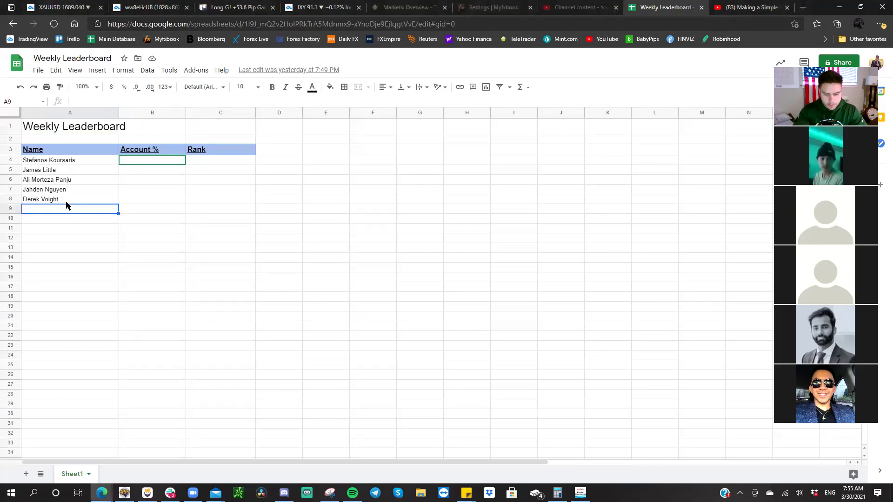
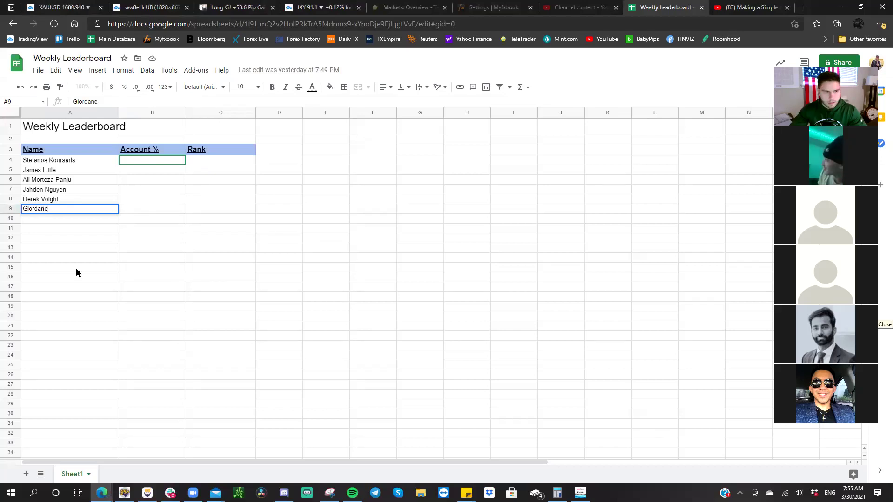
double_click(61, 209)
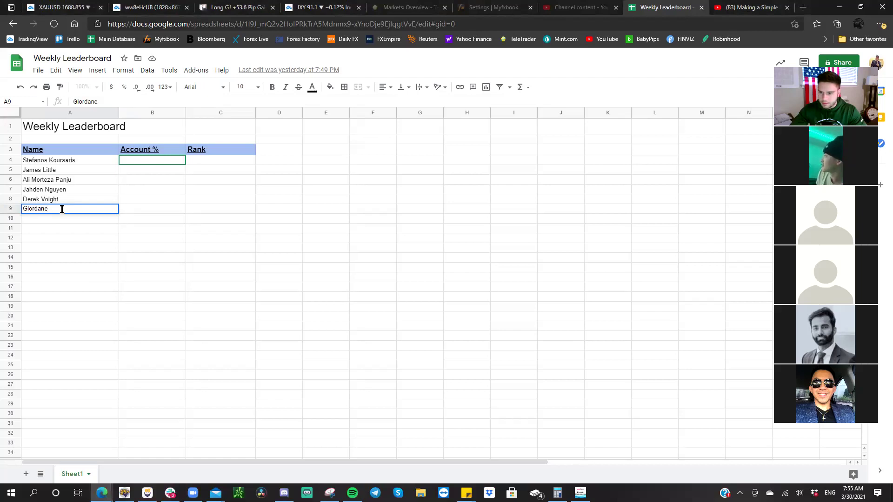
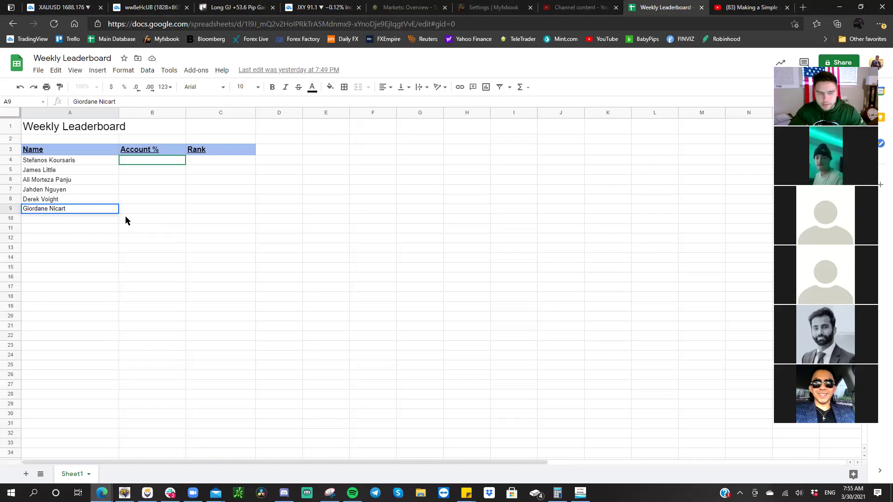
key(Return)
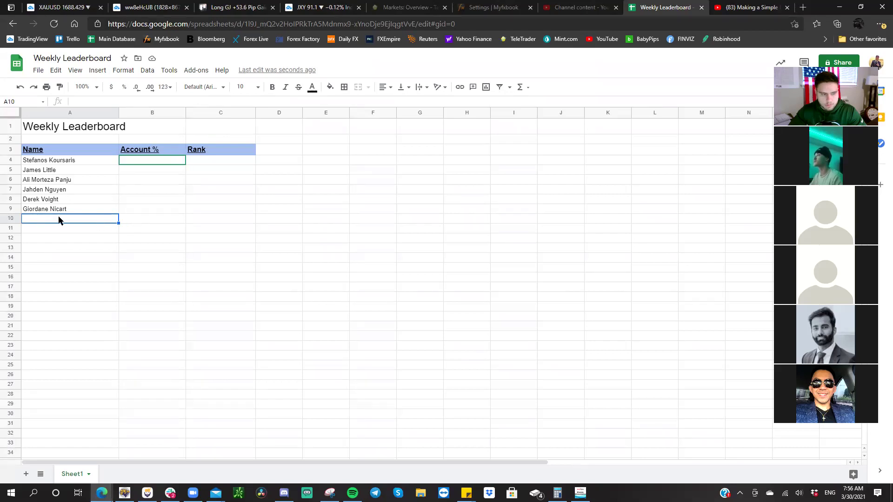
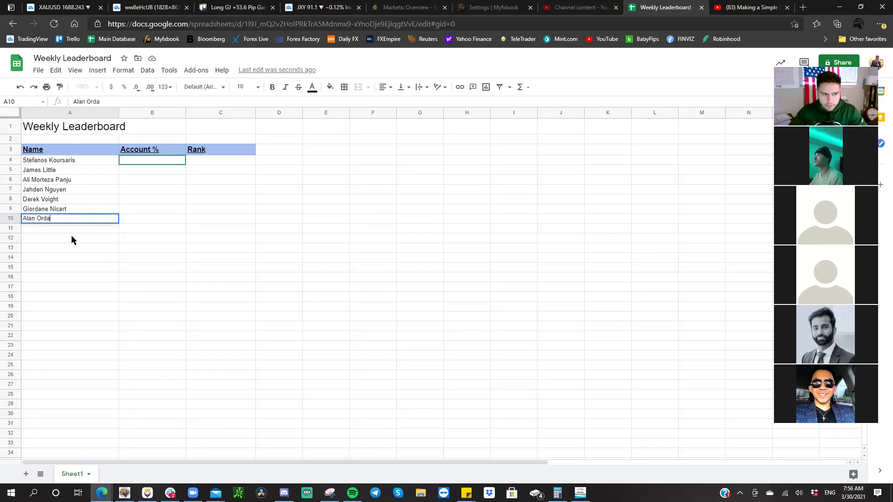
click(71, 231)
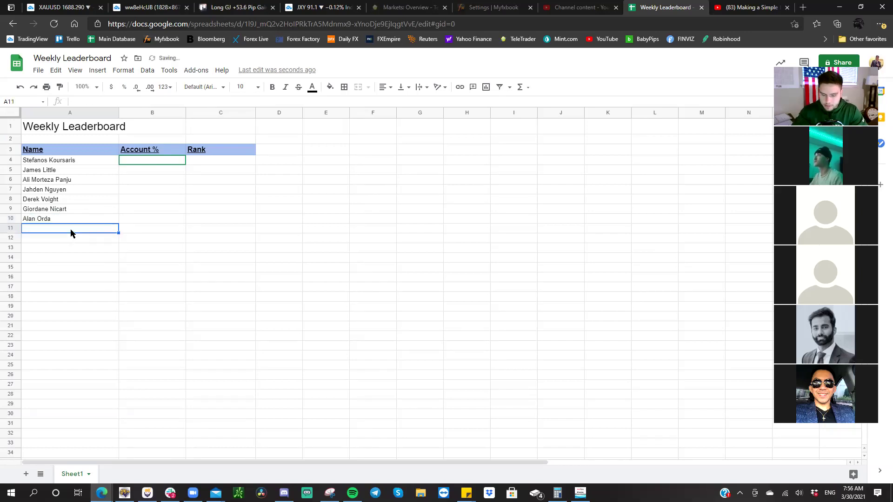
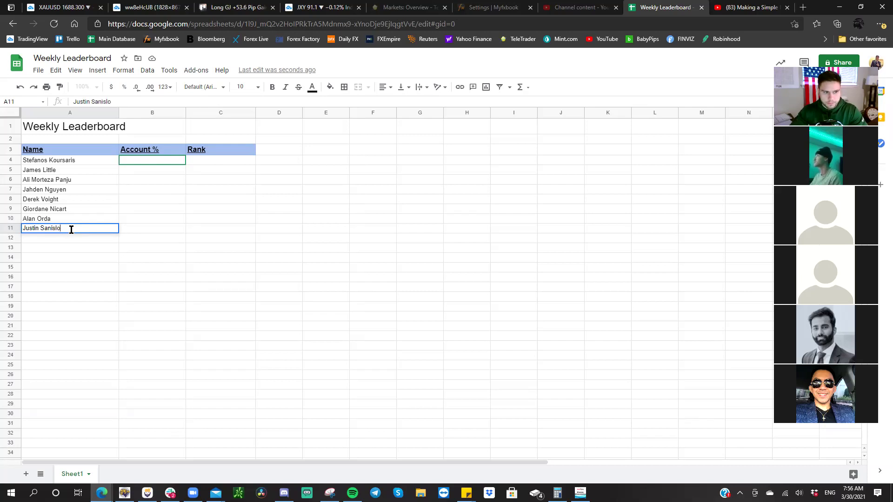
click(57, 232)
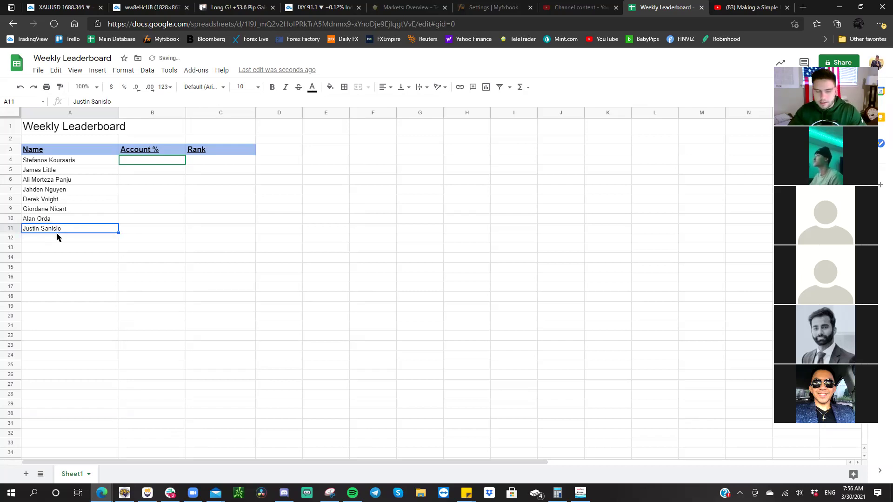
click(54, 238)
click(134, 159)
click(138, 181)
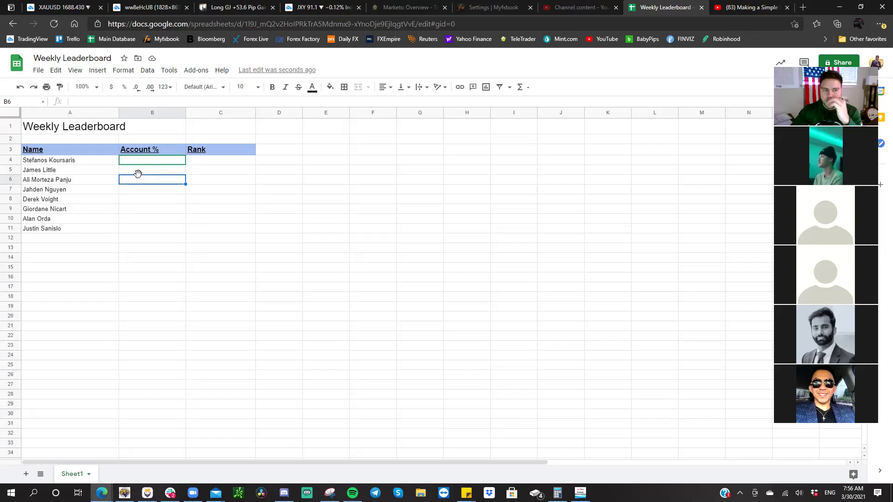
click(141, 189)
click(142, 176)
click(142, 173)
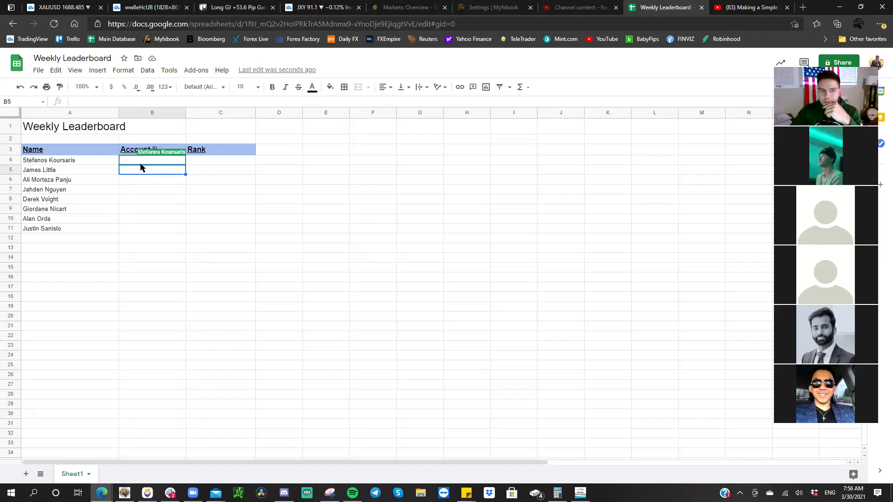
click(142, 162)
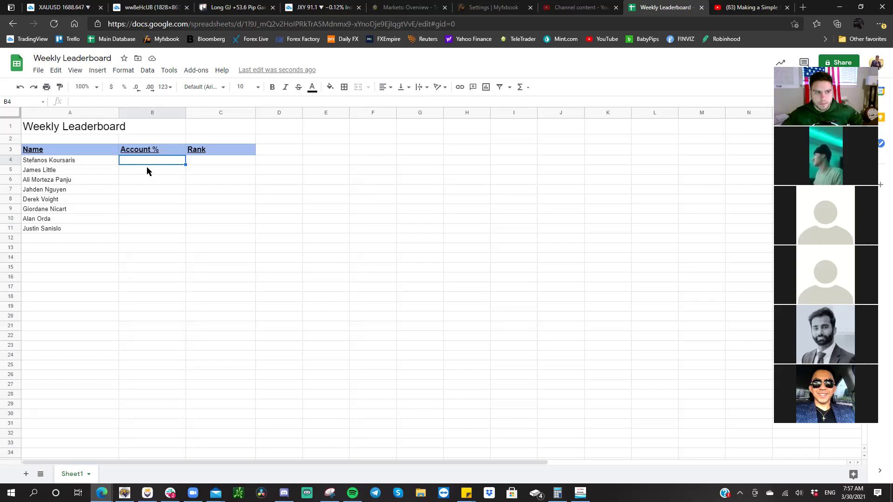
click(40, 129)
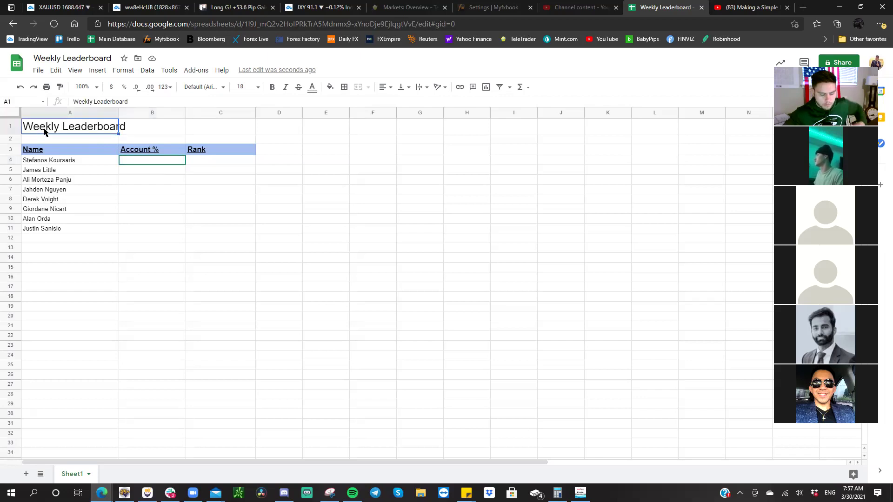
- Copy the A1 title, paste it into row 18, then delete the pasted copy
key(ctrl+c)
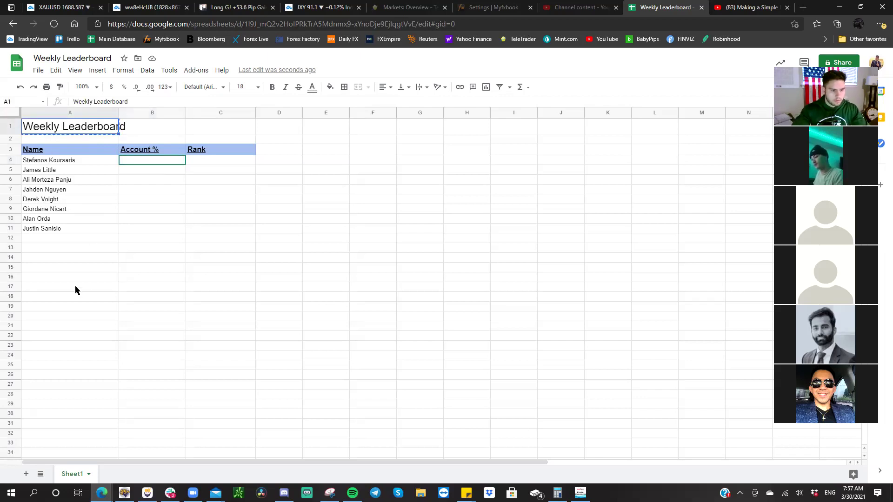
click(61, 298)
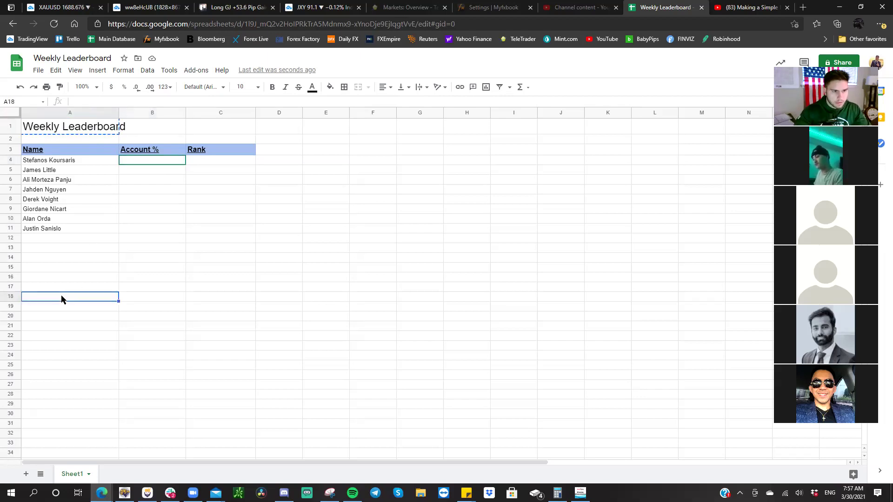
key(ctrl+v)
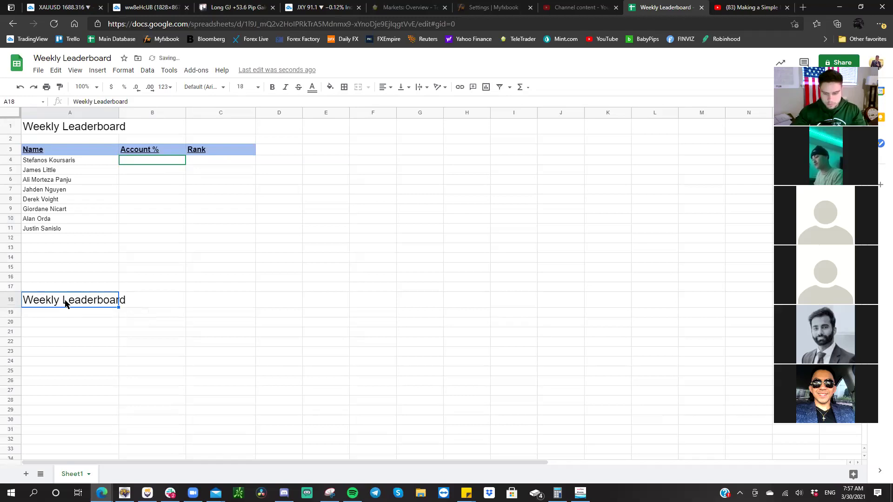
key(Delete)
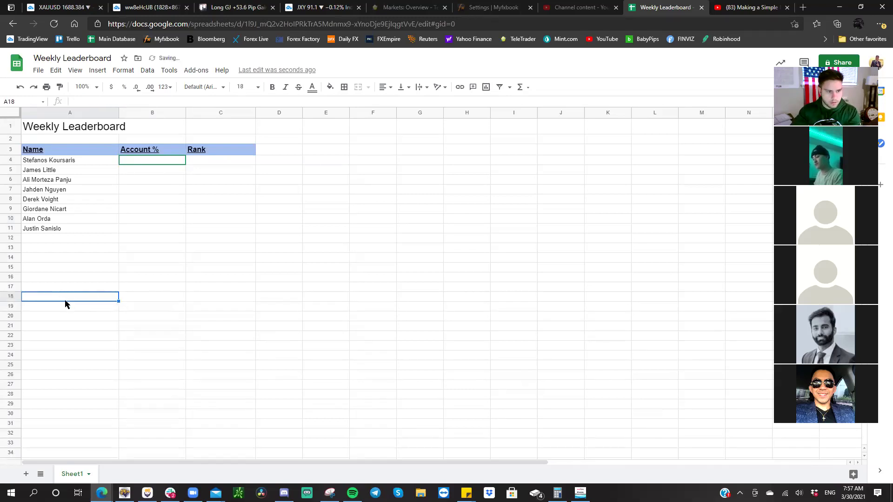
- Rename Sheet1 to 'Weekly Leaderboard' and add a new second sheet
right_click(71, 477)
click(79, 358)
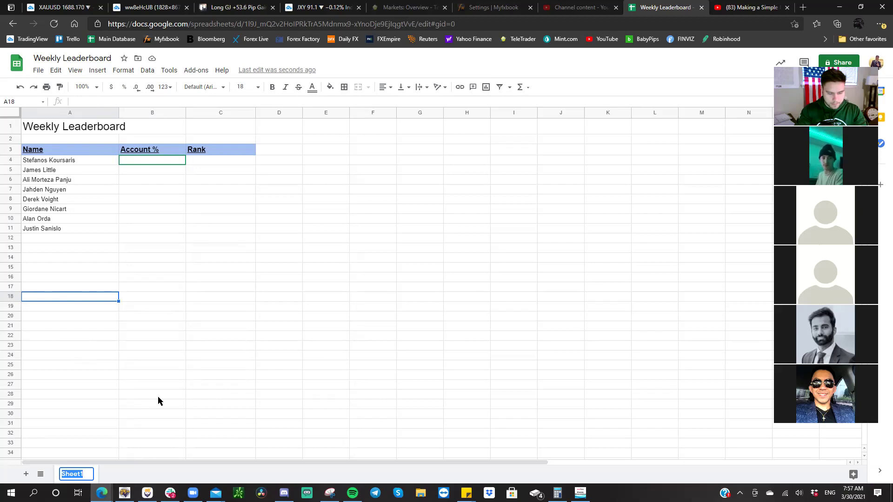
text(Weeklyu)
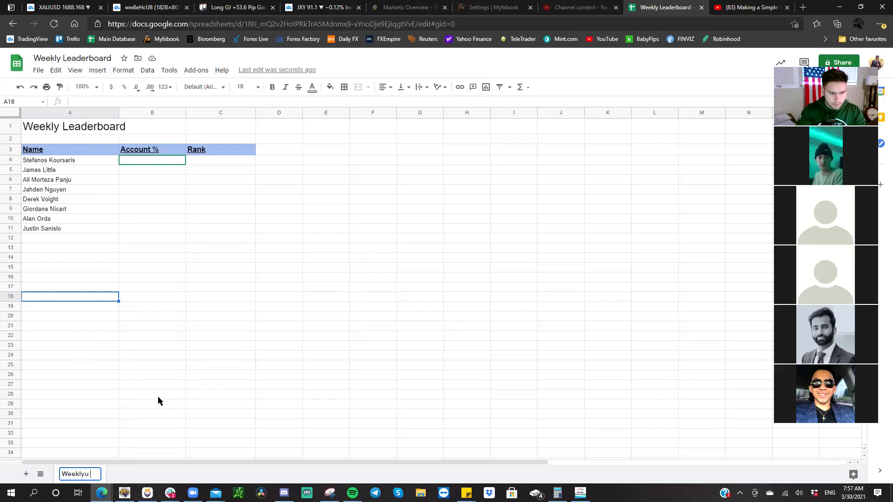
key(BackSpace)
text(Lea)
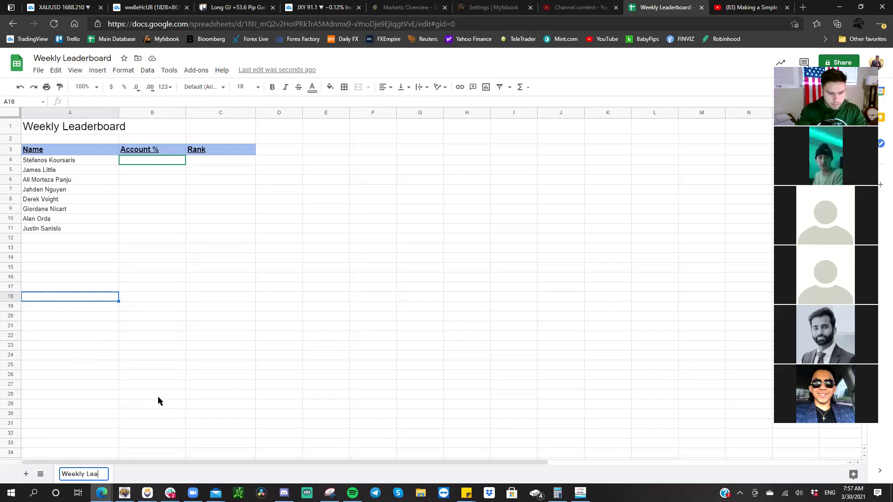
text(derboard)
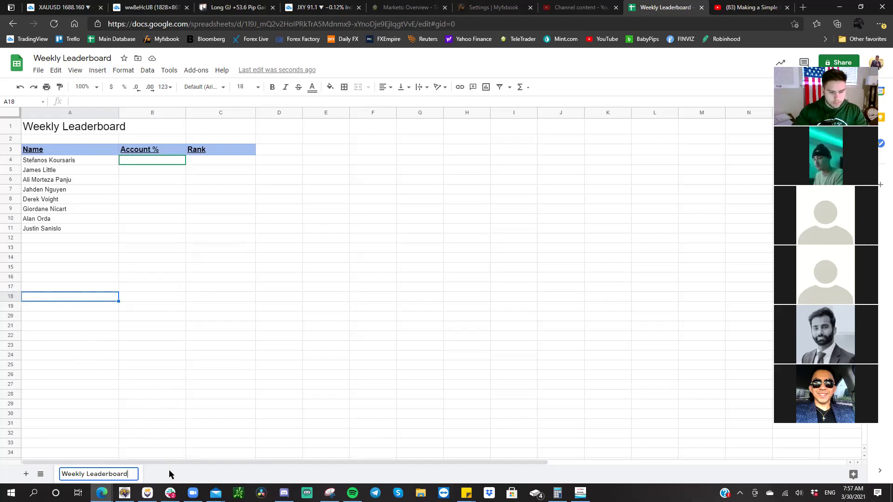
click(26, 474)
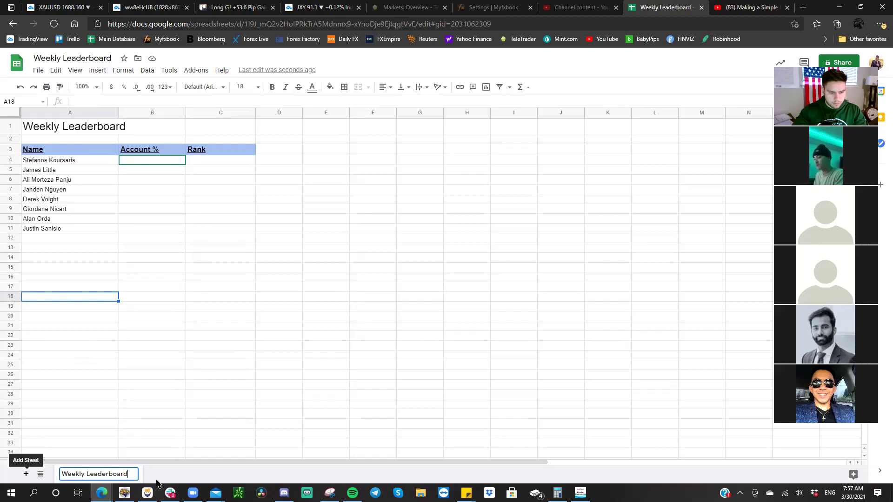
double_click(166, 475)
- Name Sheet2 'Monthly Leaderboard', then add Sheet3 and name it 'Yearly Leaderboard'
text(Mon)
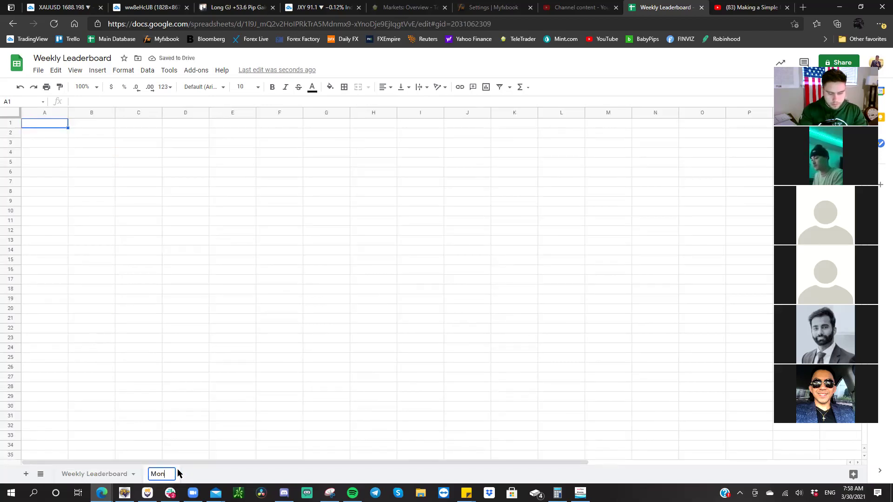
text(thly Lea)
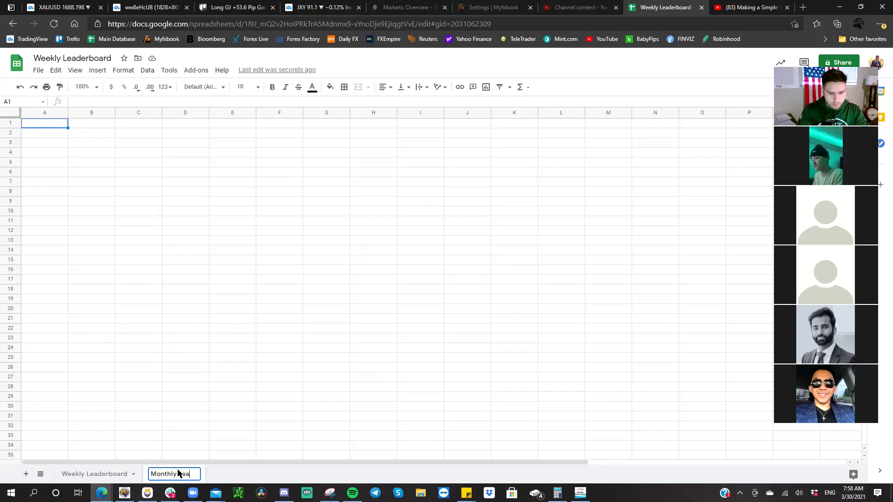
text(derboard)
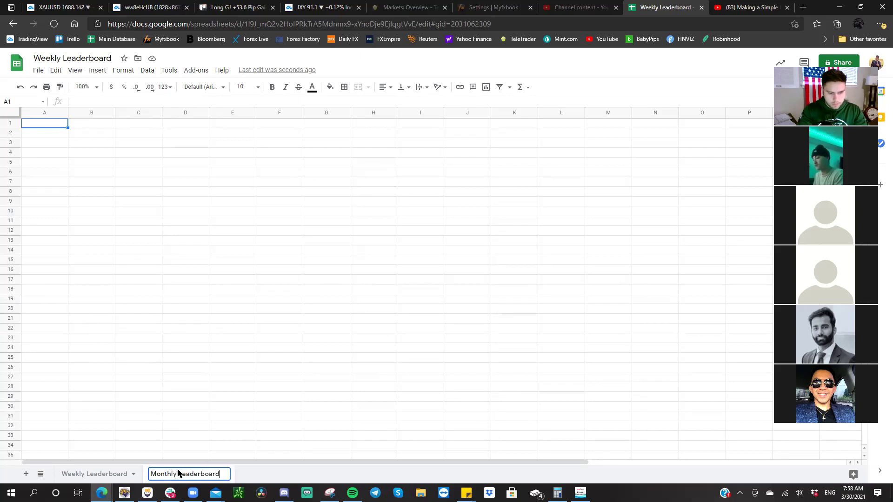
click(26, 474)
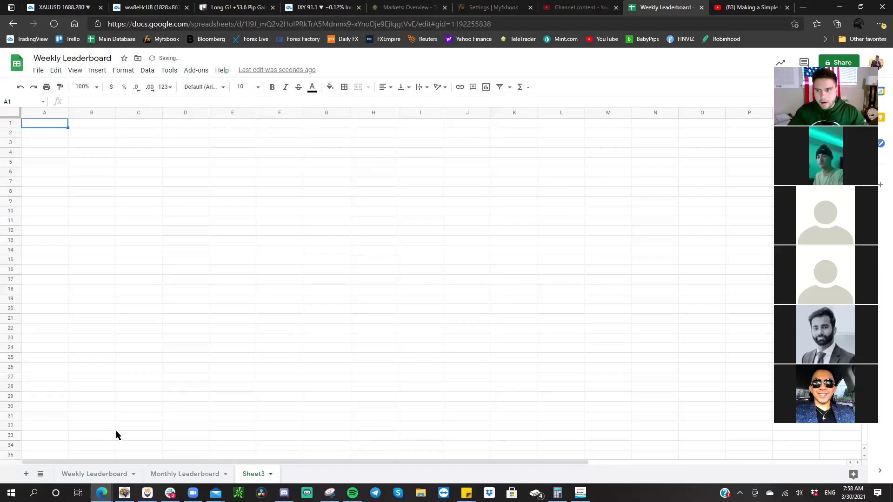
double_click(253, 473)
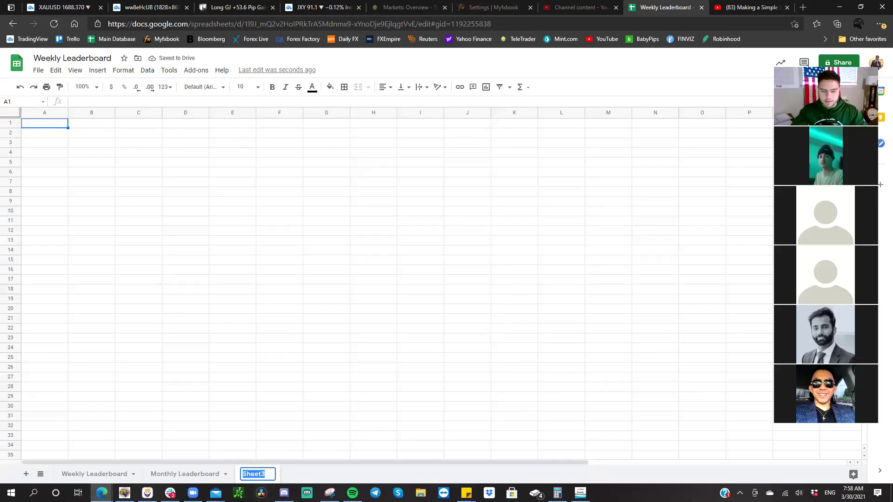
text(Yearly)
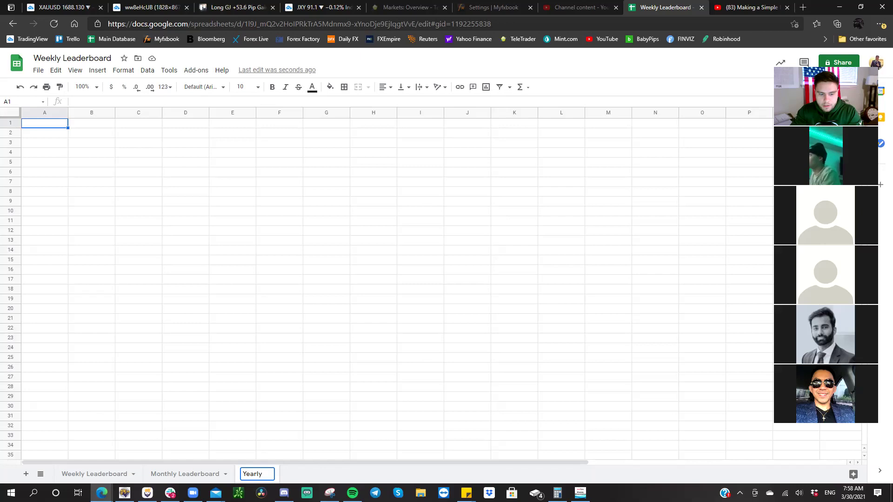
text(Leaderboard)
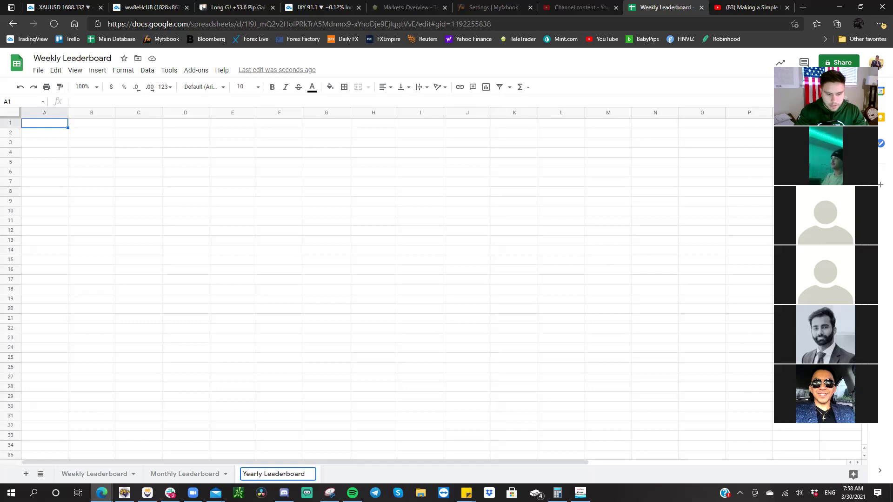
key(Return)
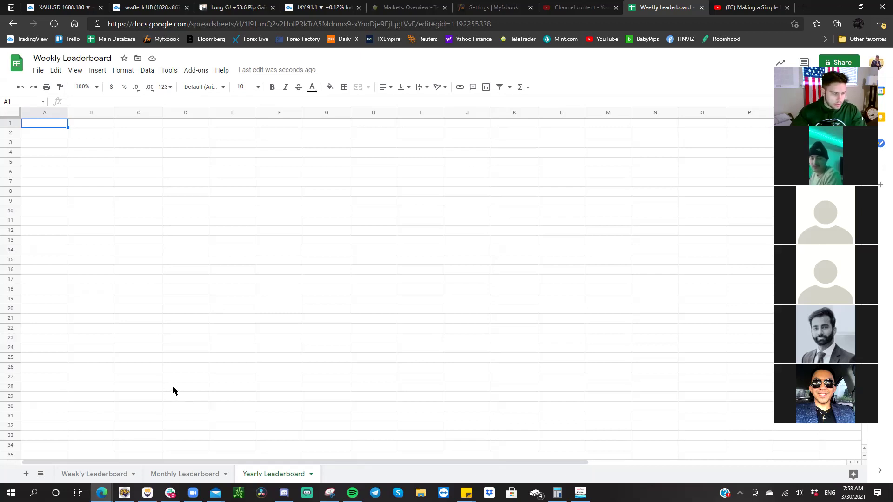
- Copy the Weekly title into Monthly Leaderboard A1 and change it to 'Monthly Leaderboard'
click(94, 474)
click(57, 129)
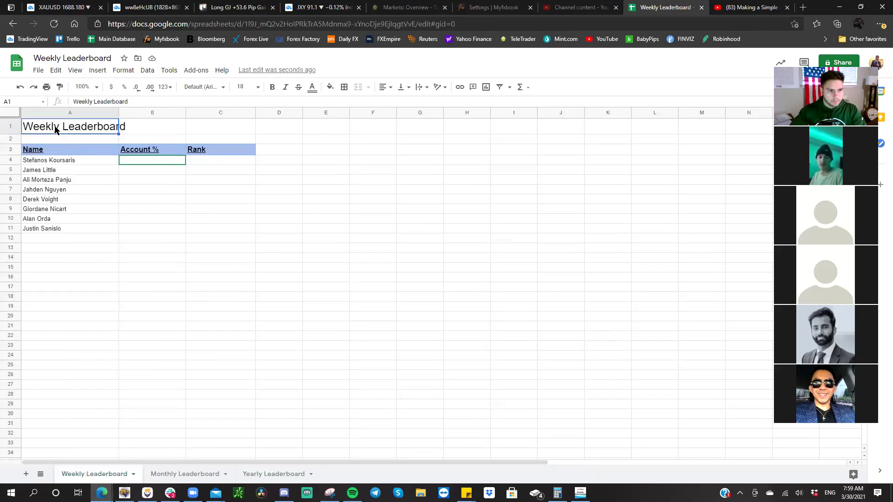
key(ctrl+c)
click(173, 474)
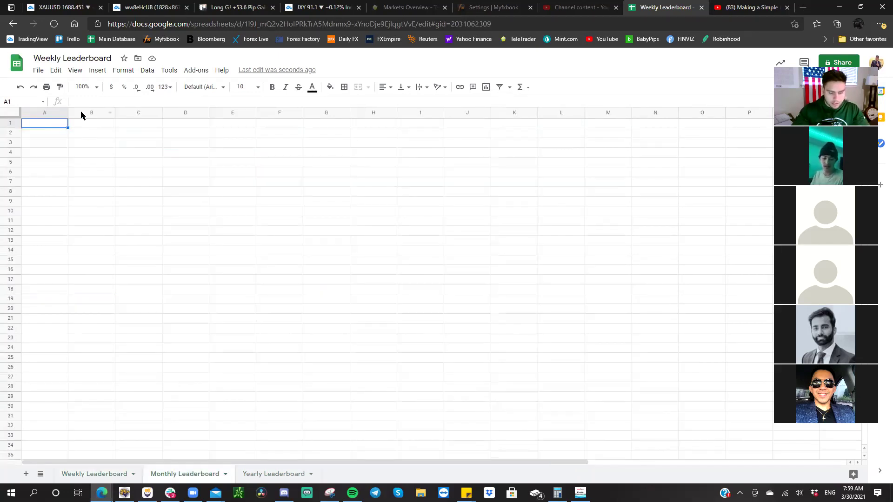
key(ctrl+v)
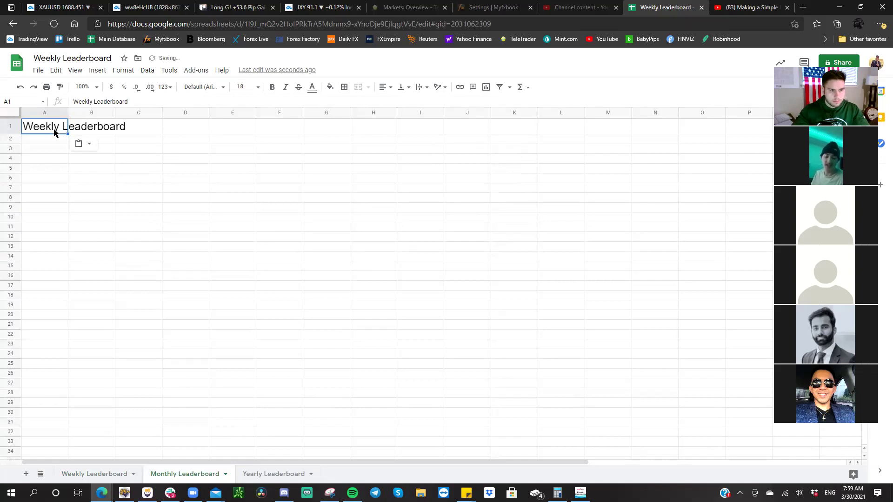
double_click(55, 128)
double_click(29, 126)
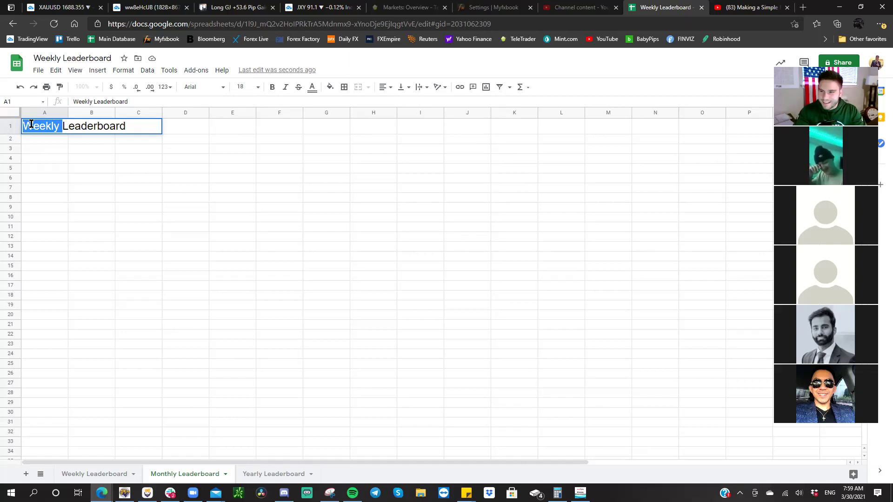
text(Monthly)
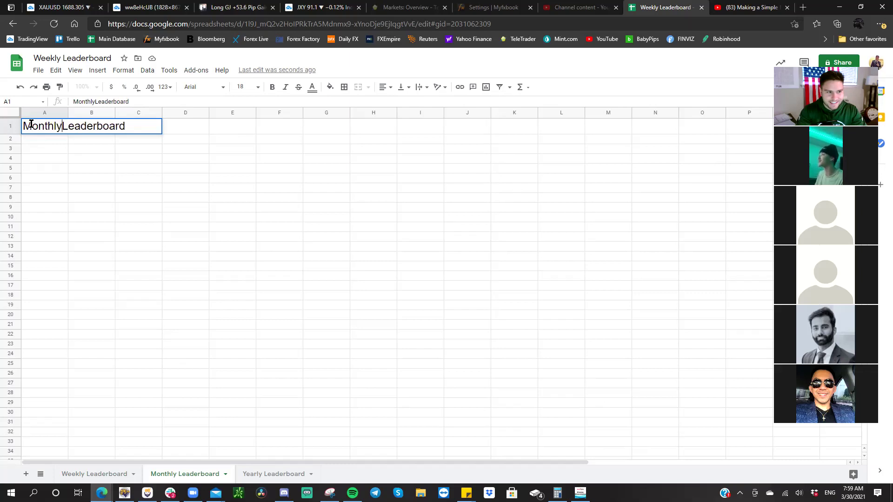
click(286, 200)
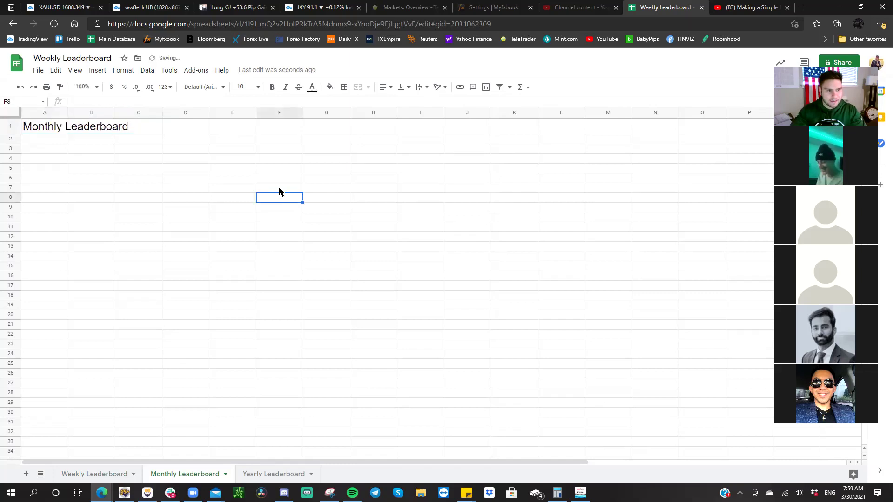
- Paste the title into Yearly Leaderboard A1 and change it to 'Yearly Leaderboard'
click(260, 473)
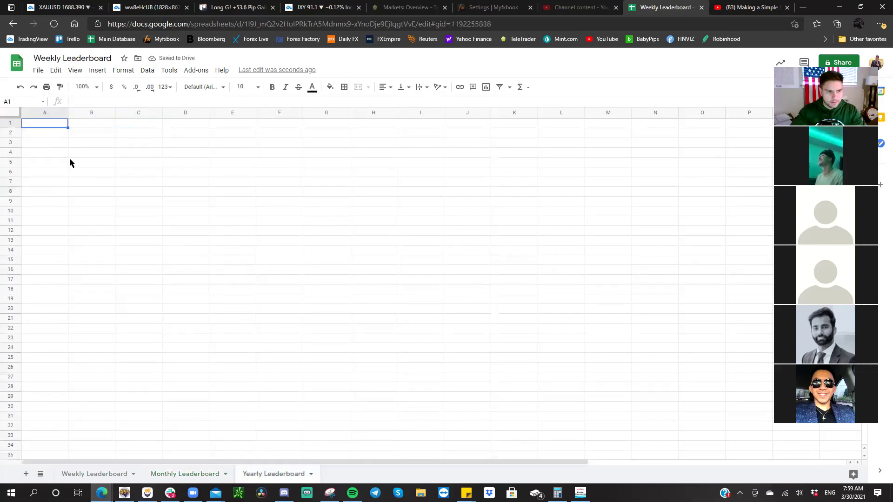
key(ctrl+v)
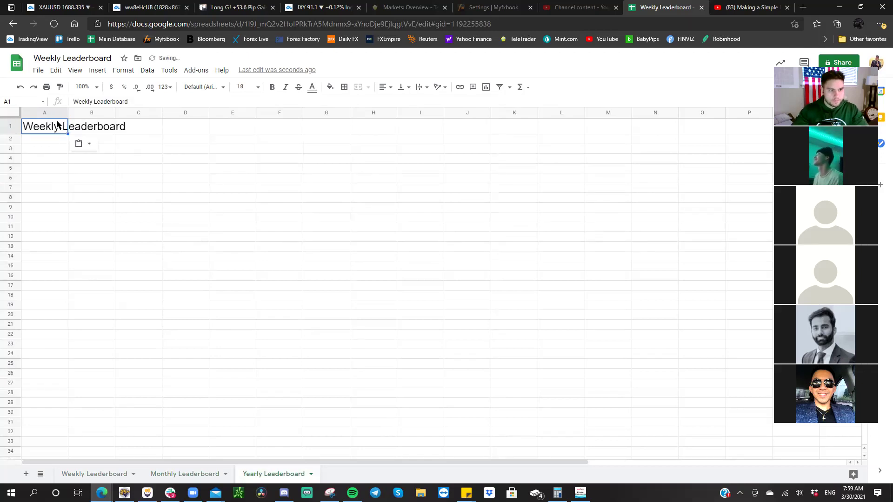
double_click(59, 126)
double_click(59, 126)
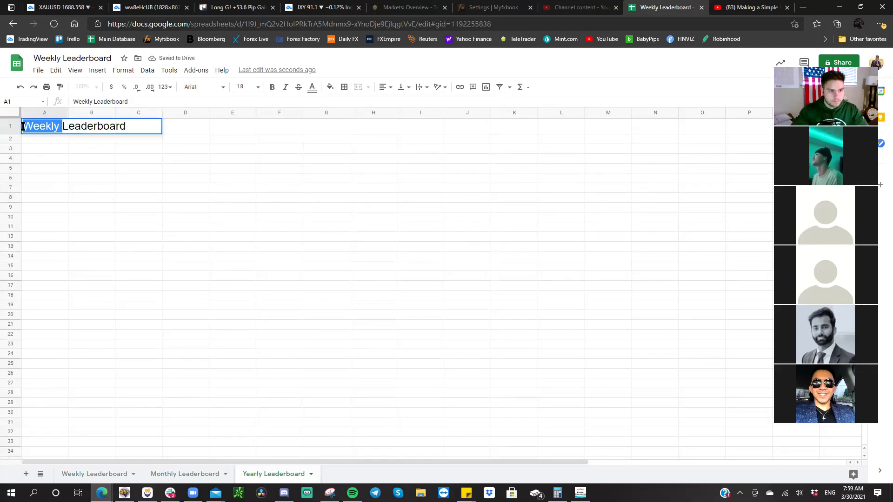
text(Yearl)
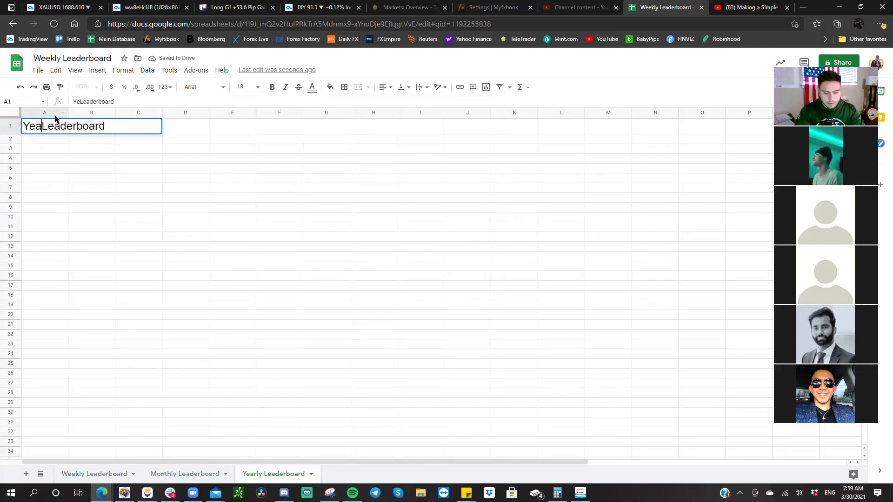
text(y)
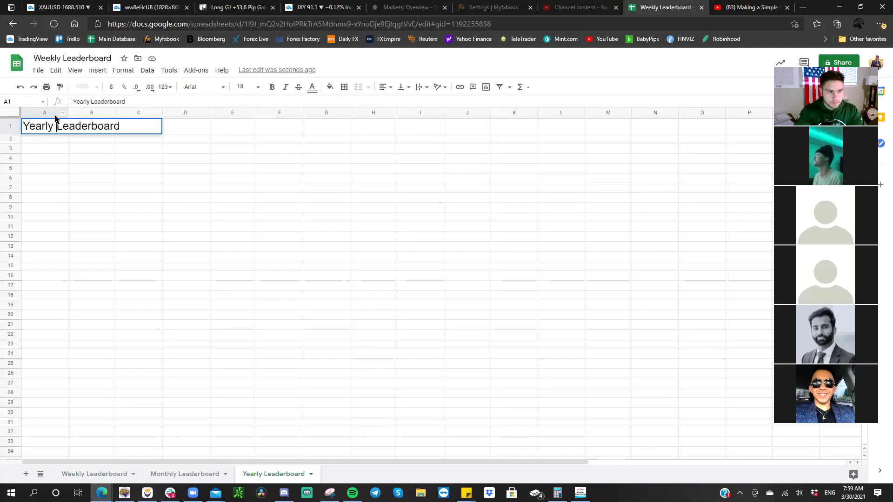
key(Return)
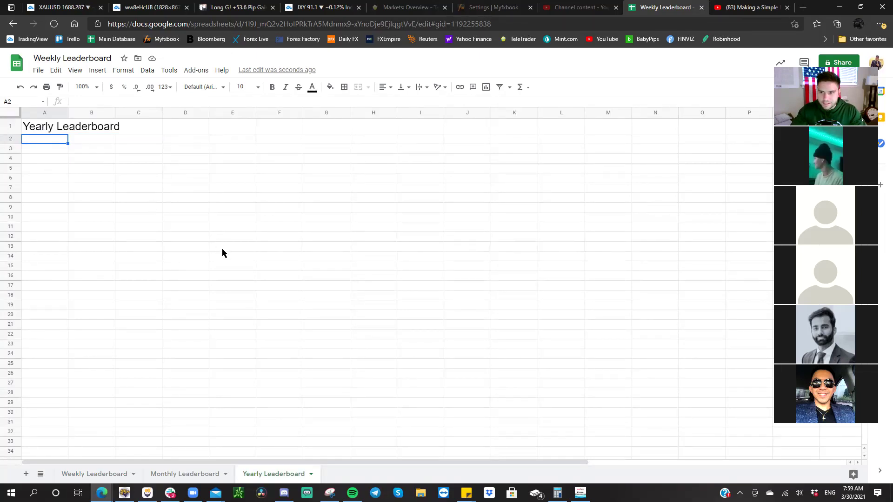
- Copy the Weekly member table and paste it at A3 on the Monthly Leaderboard sheet
click(100, 475)
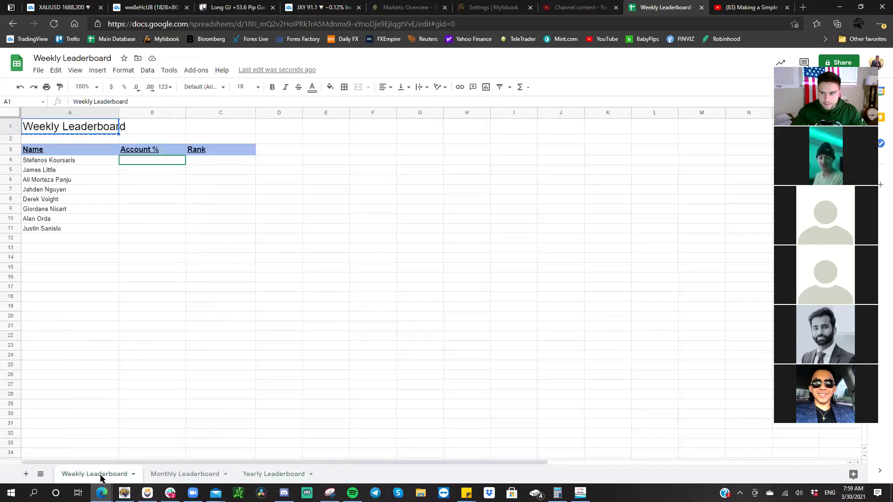
drag(53, 152, 219, 229)
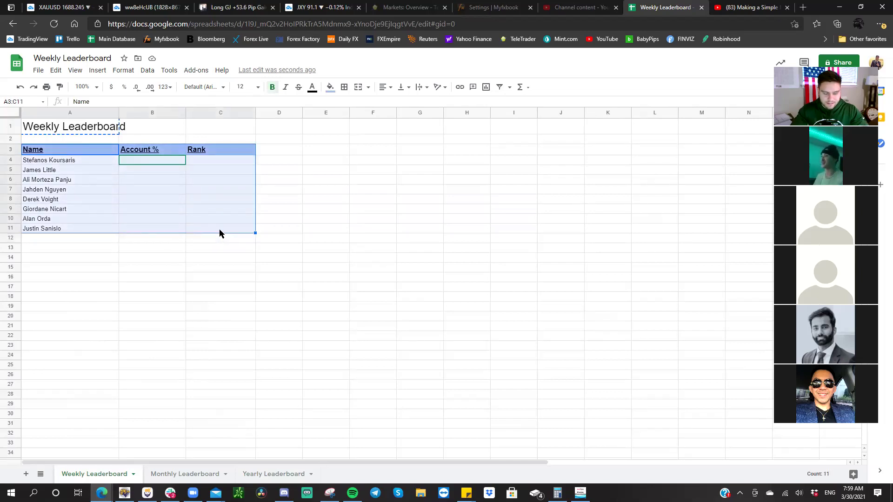
key(ctrl+c)
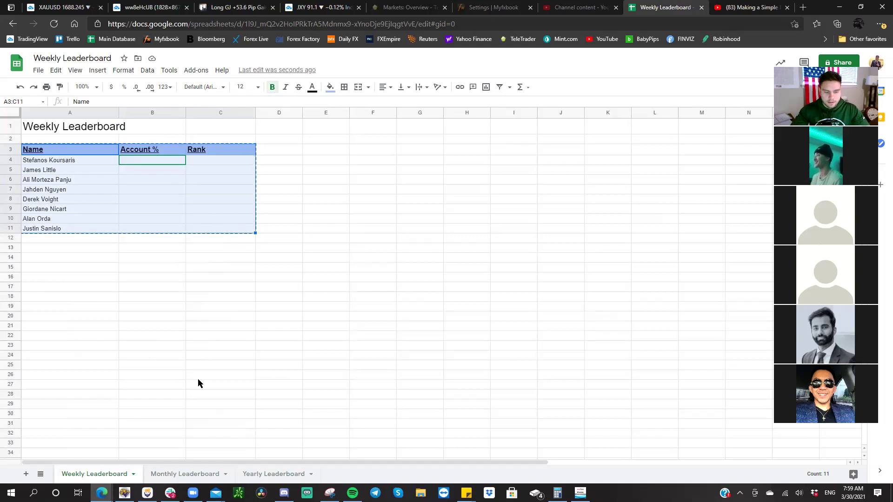
click(177, 475)
click(46, 150)
key(ctrl+v)
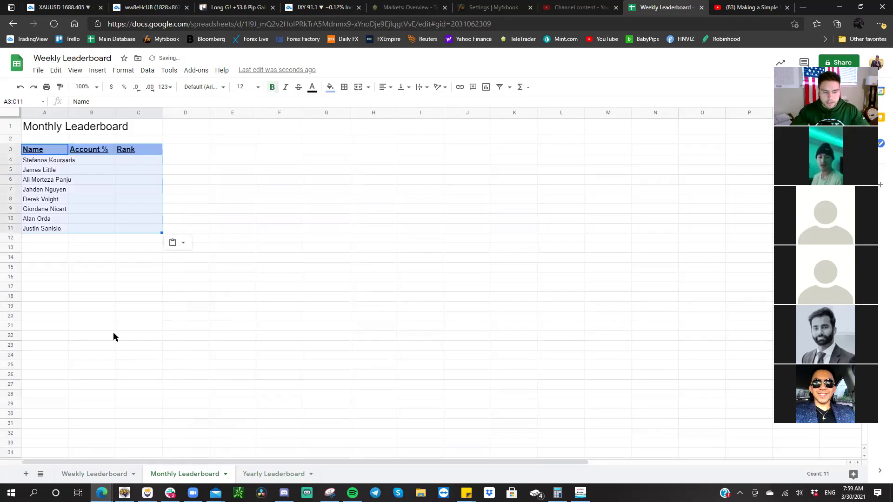
- Paste the member table at A3 on the Yearly Leaderboard sheet and widen column A
click(240, 474)
click(50, 154)
key(ctrl+v)
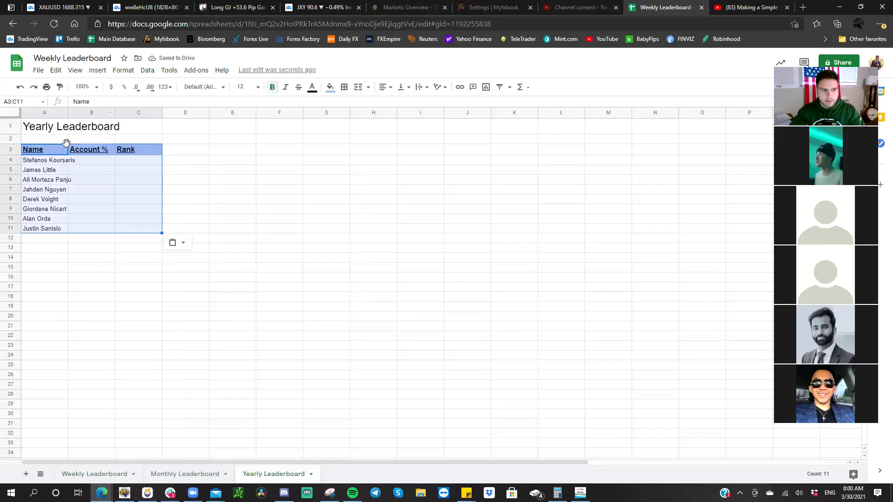
click(93, 258)
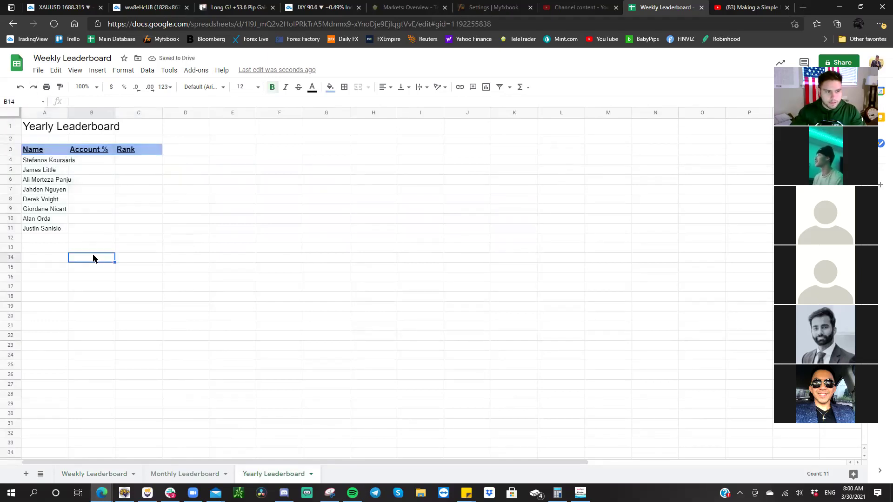
drag(78, 112, 82, 111)
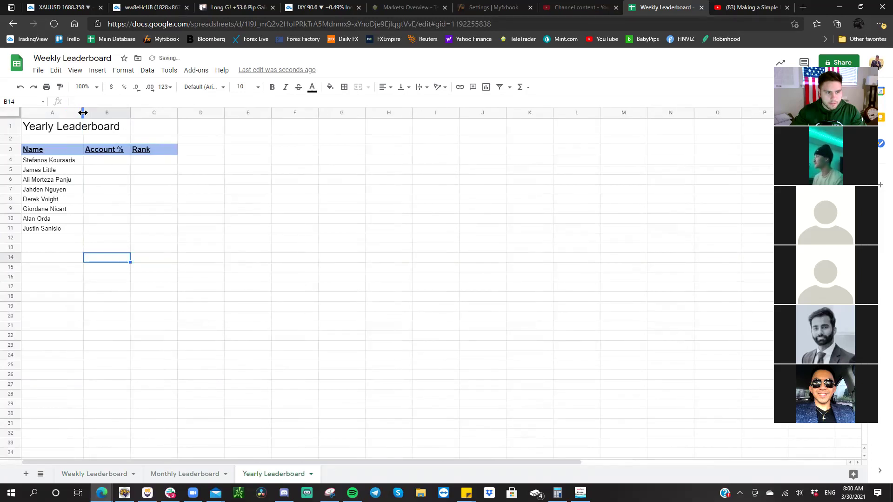
click(165, 206)
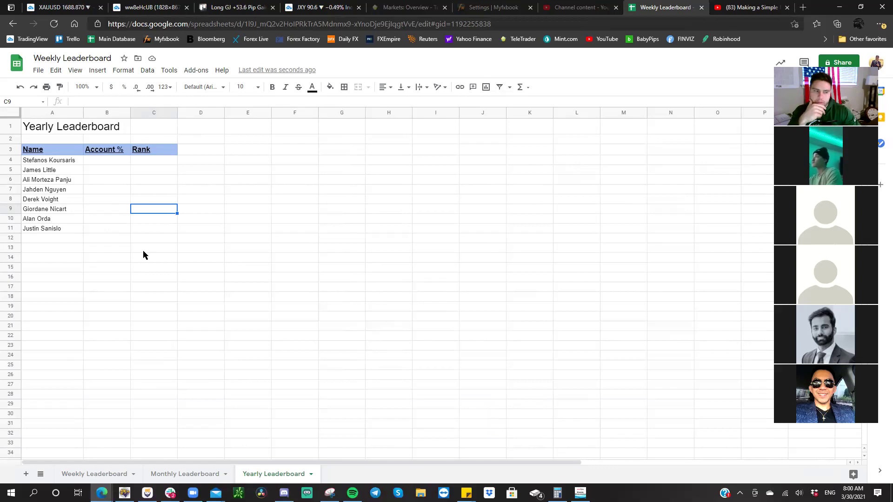
- Widen column A on the Monthly Leaderboard sheet so the names fit
click(155, 475)
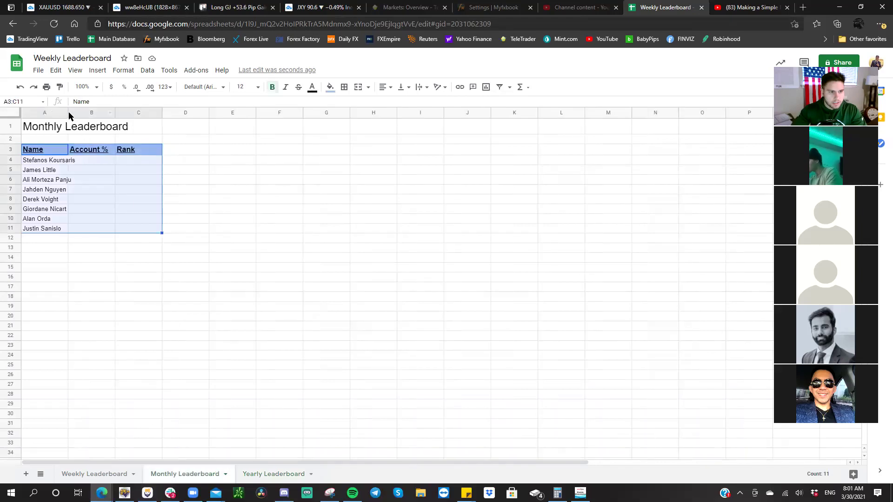
drag(68, 112, 94, 112)
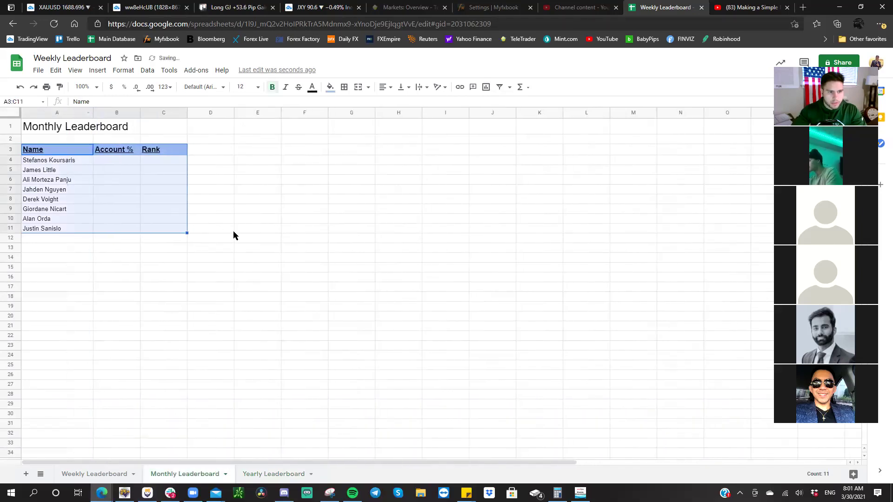
click(230, 230)
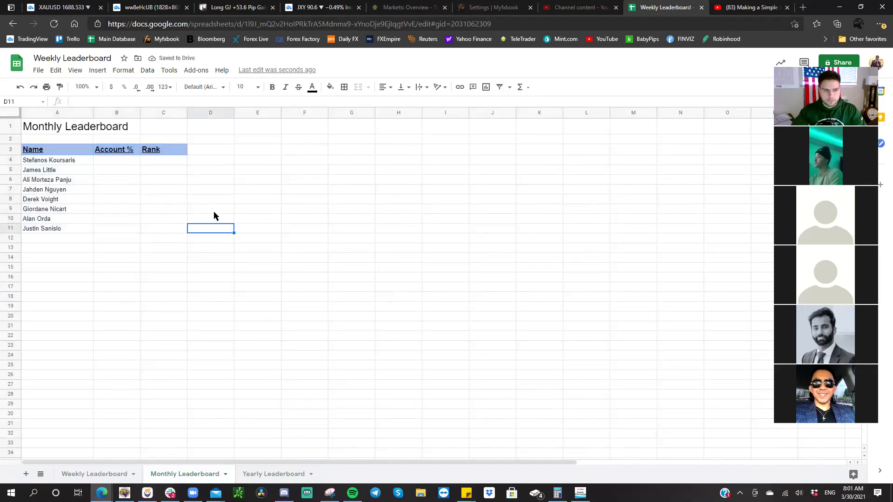
- Bring up Slack next to the Monthly Leaderboard sheet and scroll back through yesterday's #general-chat messages
click(170, 493)
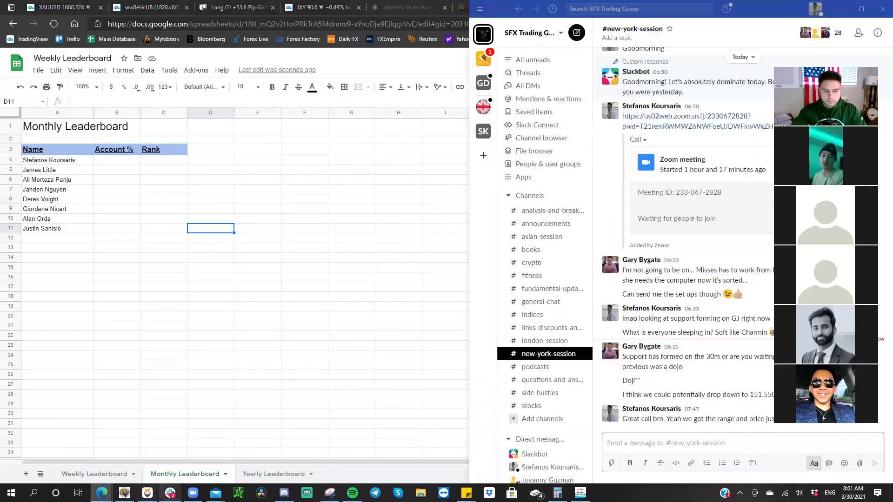
click(528, 303)
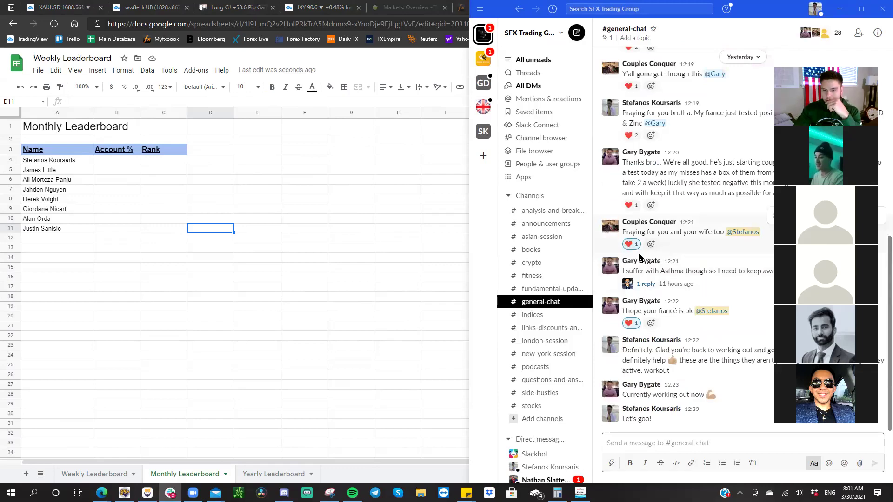
scroll(645, 266, up, 5)
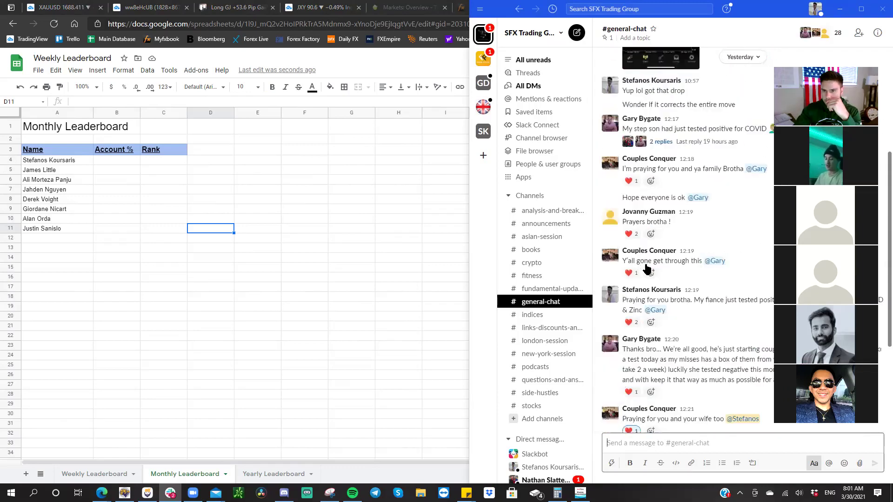
scroll(645, 266, up, 3)
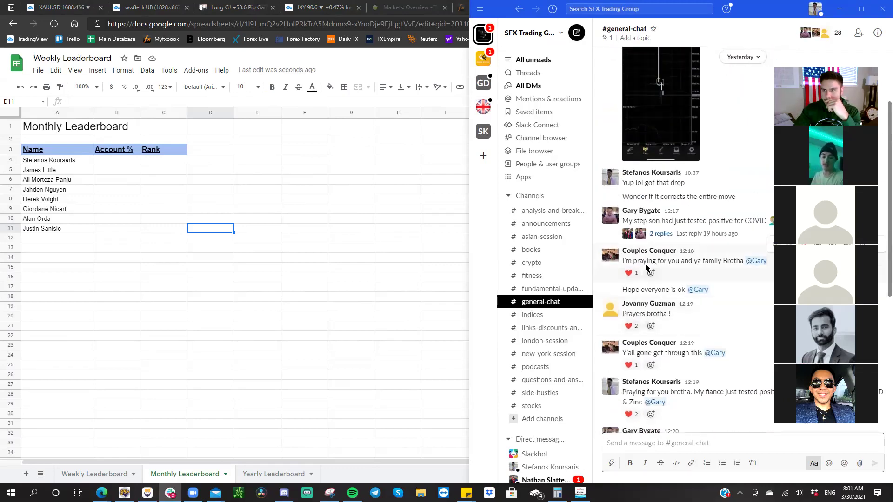
scroll(647, 270, up, 2)
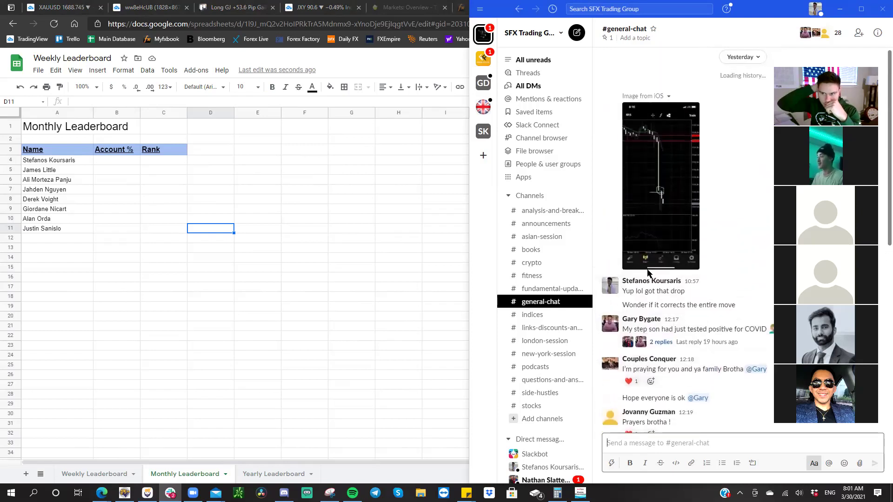
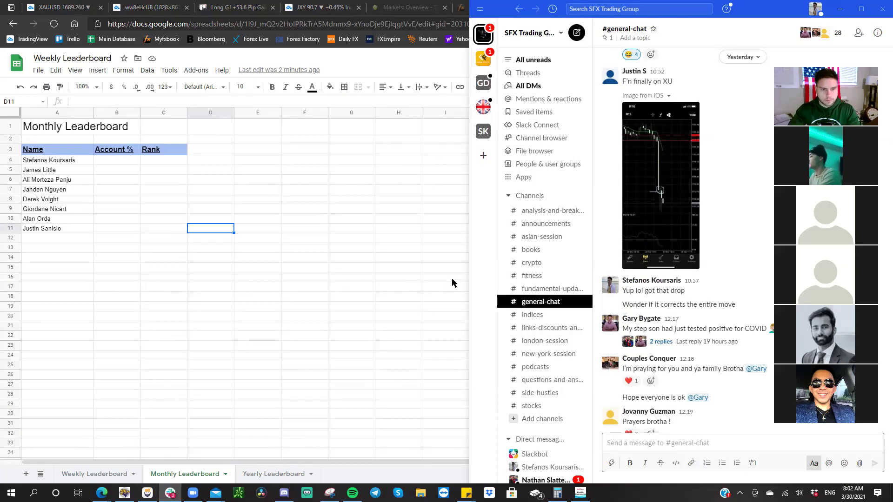
- Review the 18-reply weekly competition thread in #general-chat, then select cell A12 on the leaderboard
scroll(659, 227, up, 5)
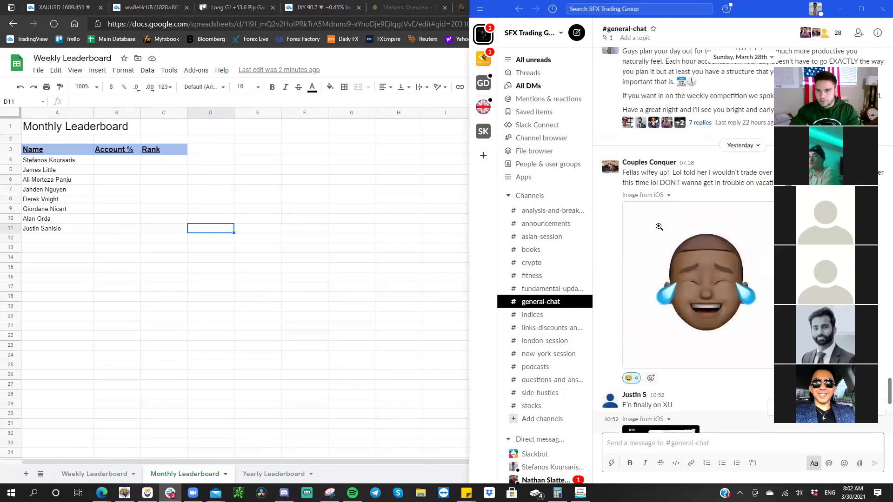
scroll(659, 227, up, 2)
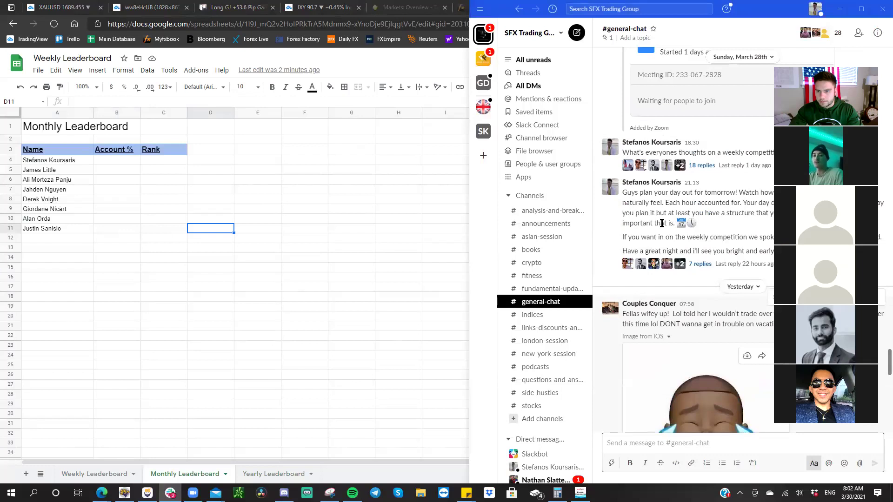
click(702, 165)
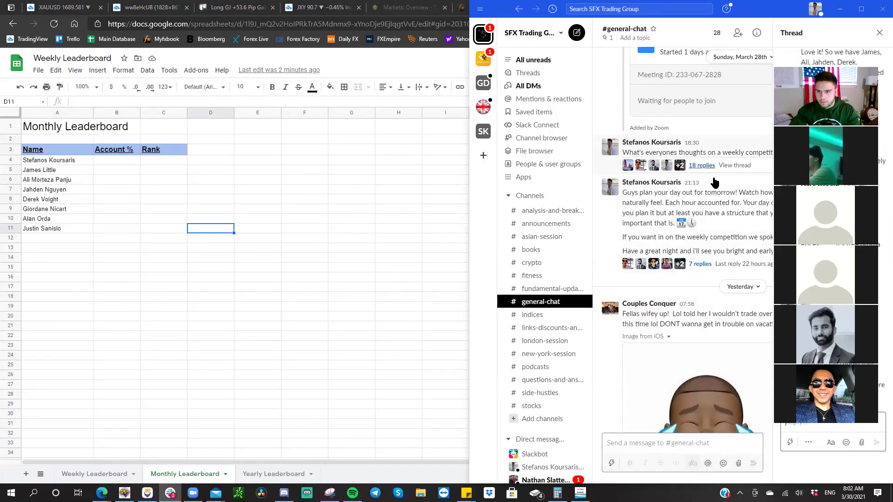
drag(833, 65, 641, 56)
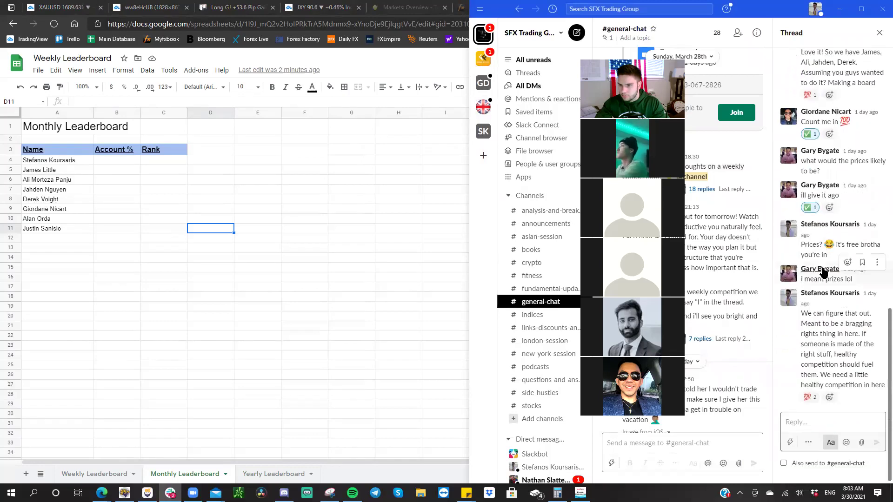
scroll(824, 273, up, 1)
scroll(824, 273, up, 5)
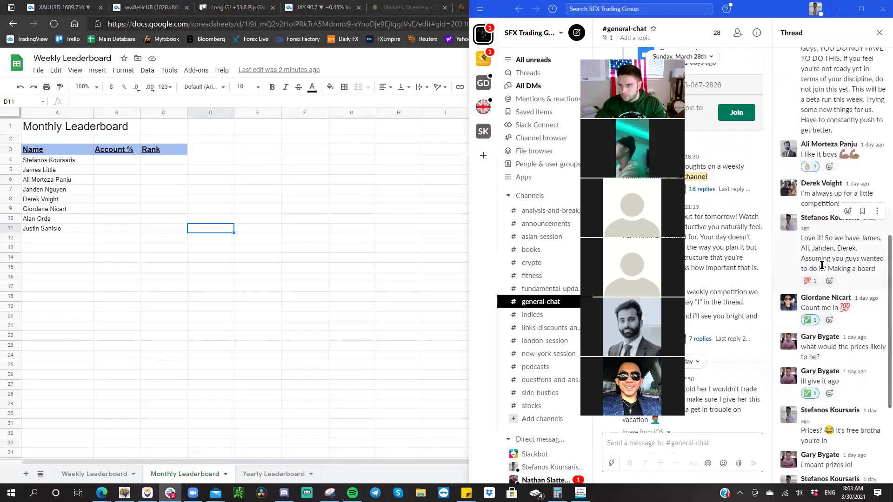
click(47, 242)
click(60, 240)
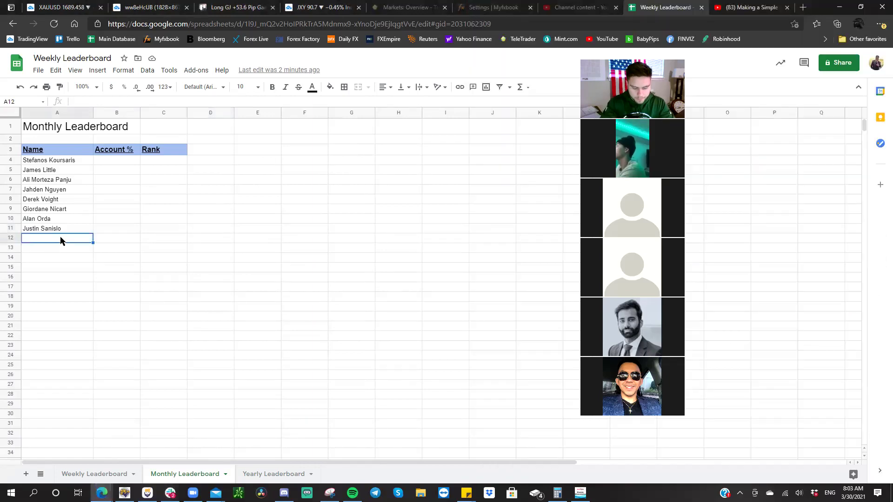
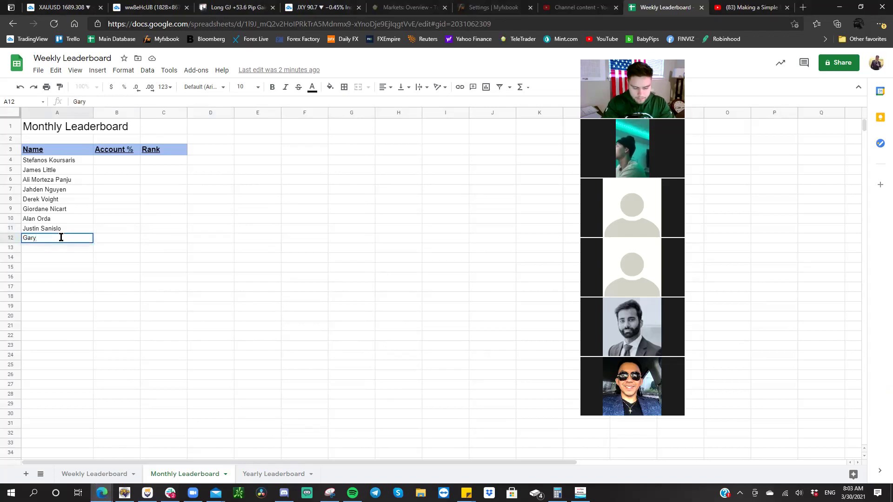
- Enter the first new competitor's full name in A12 and reopen the Slack join thread
key(Return)
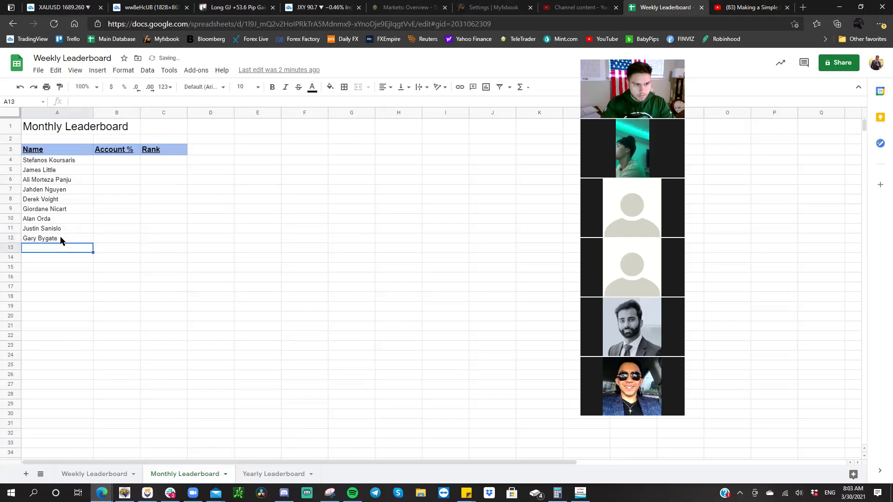
click(171, 493)
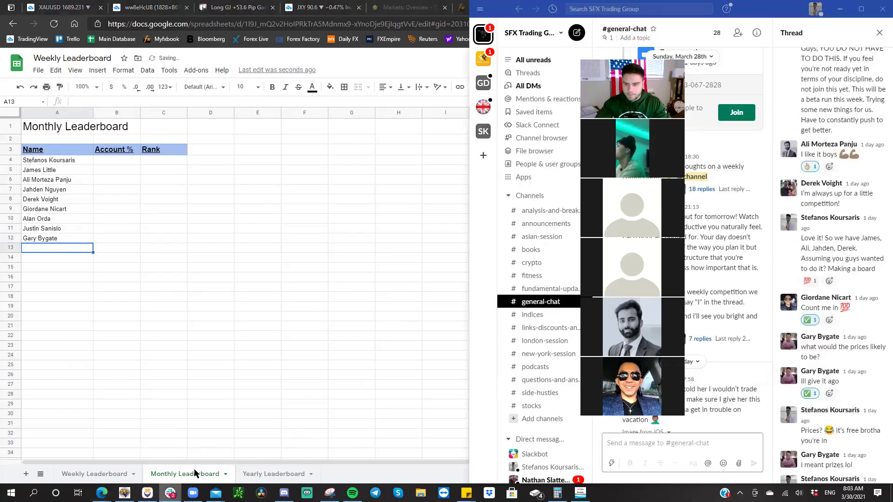
drag(634, 100, 446, 100)
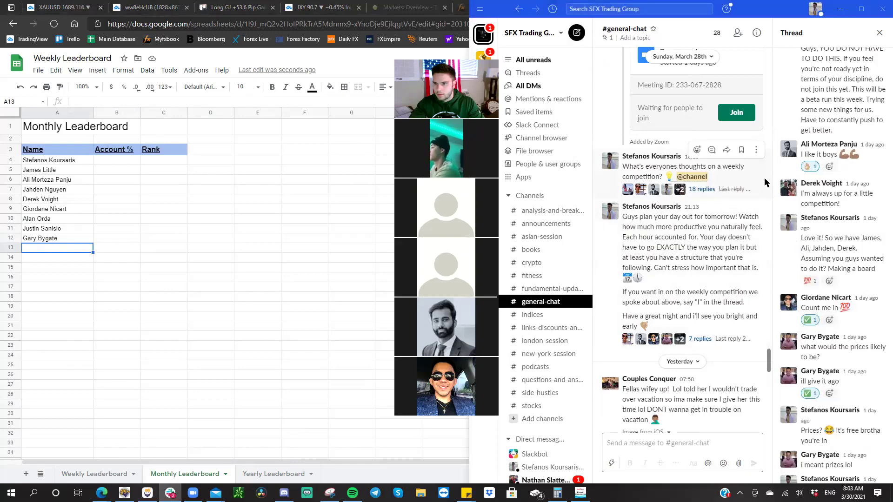
scroll(817, 180, up, 10)
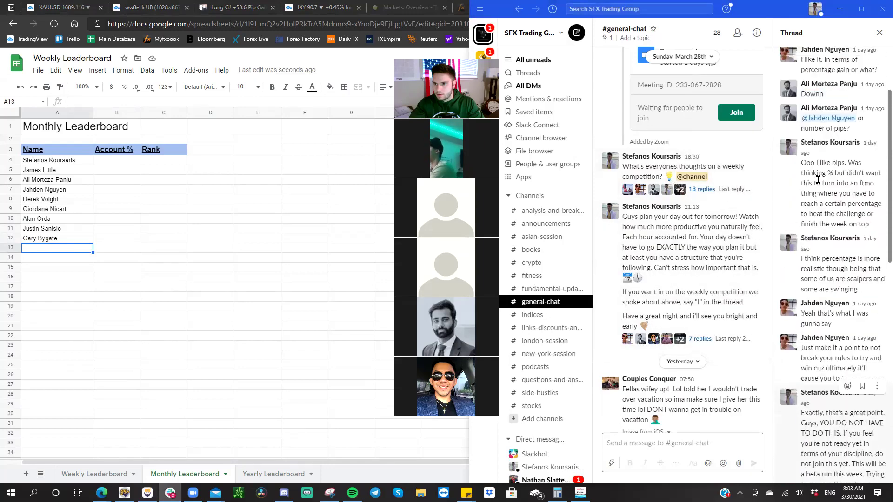
scroll(817, 180, up, 5)
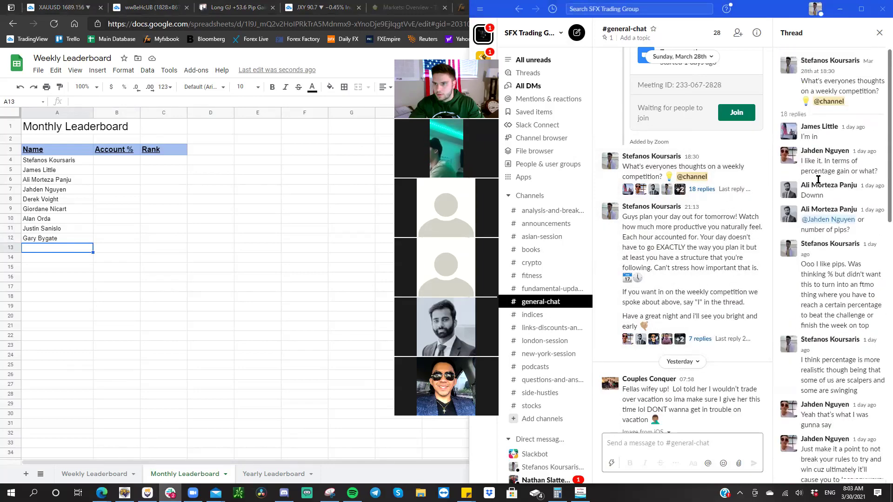
click(705, 340)
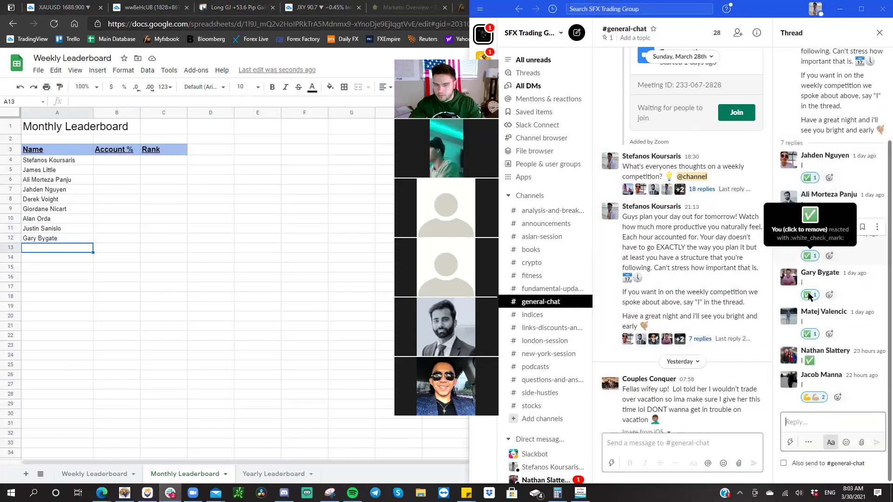
- Enter the second competitor's full name in A13, checking its spelling in Slack
click(70, 252)
text(Matej)
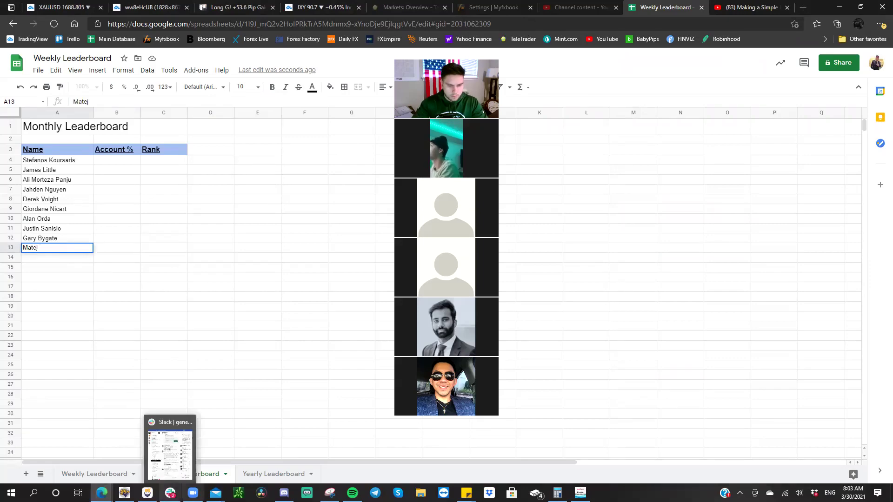
click(170, 493)
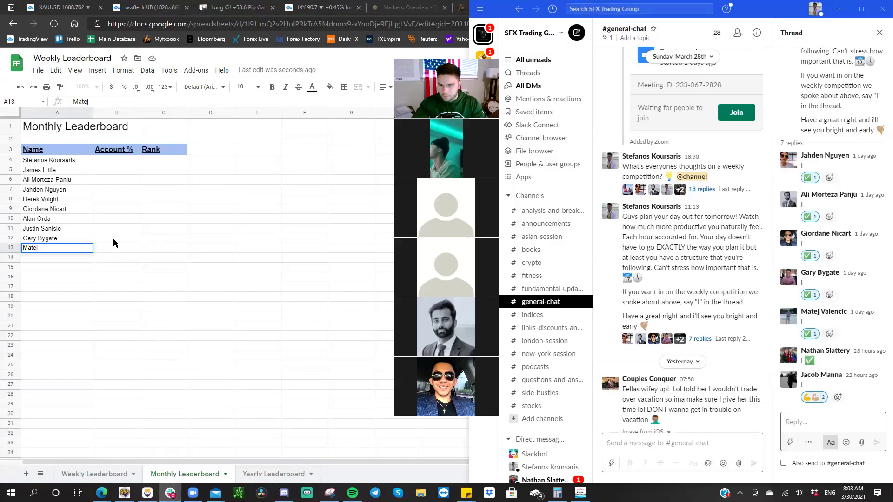
double_click(68, 247)
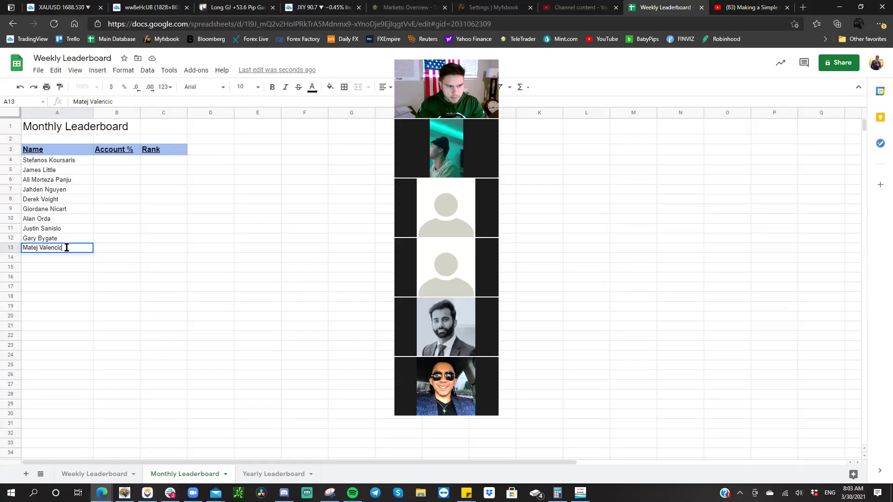
key(Return)
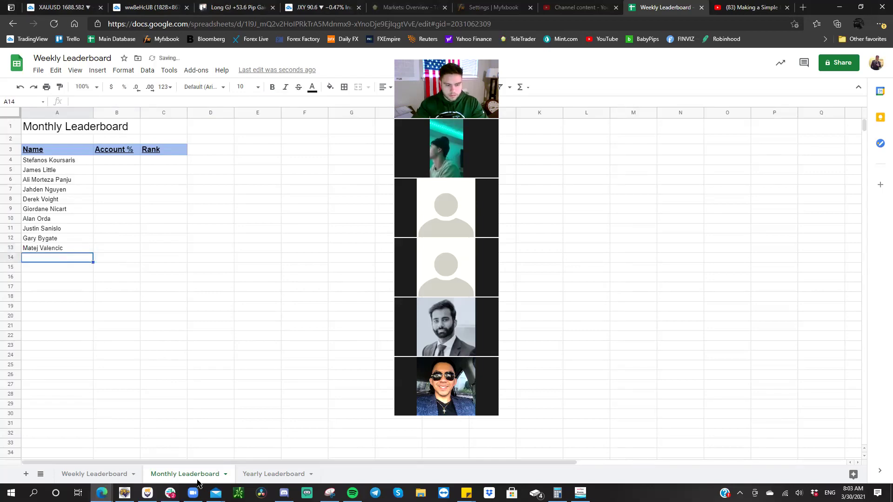
- Enter the third competitor's full name in A14
click(170, 494)
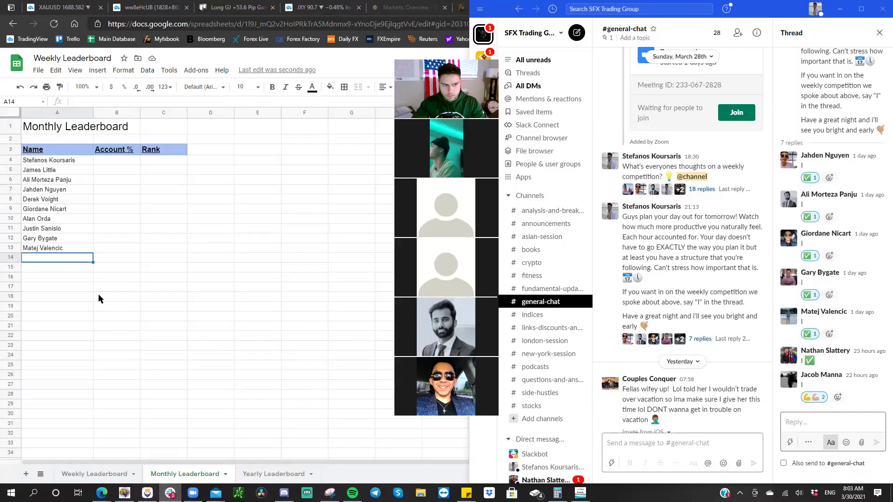
click(57, 260)
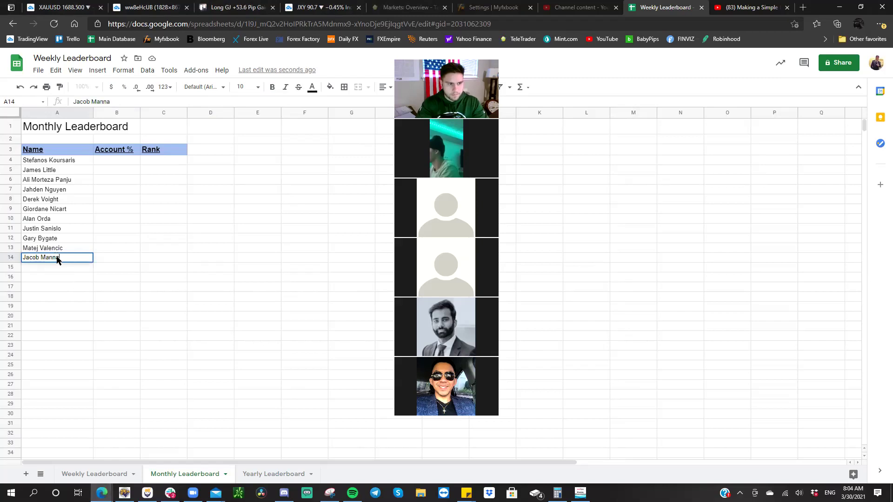
key(Return)
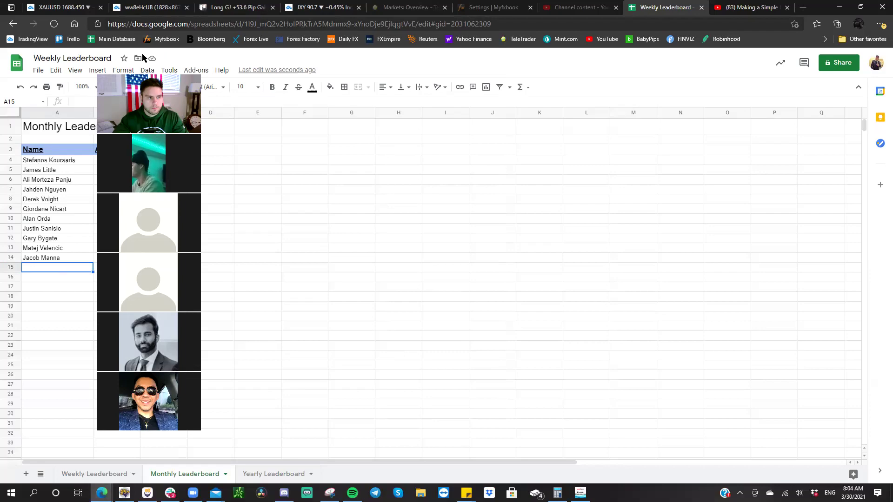
- Enlarge the XAUUSD candles and centre the chart on the trade setup
click(75, 5)
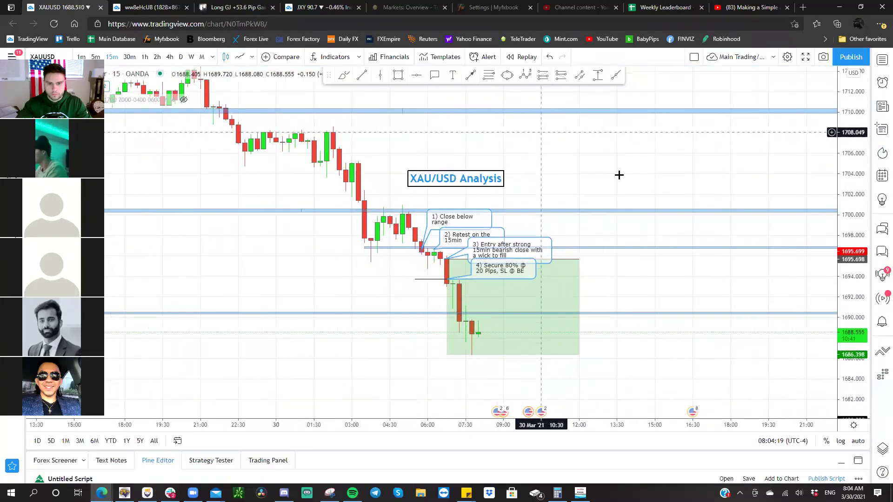
drag(862, 308, 862, 261)
mouse_move(681, 213)
mouse_down()
mouse_move(635, 185)
mouse_move(658, 193)
mouse_move(664, 183)
mouse_up()
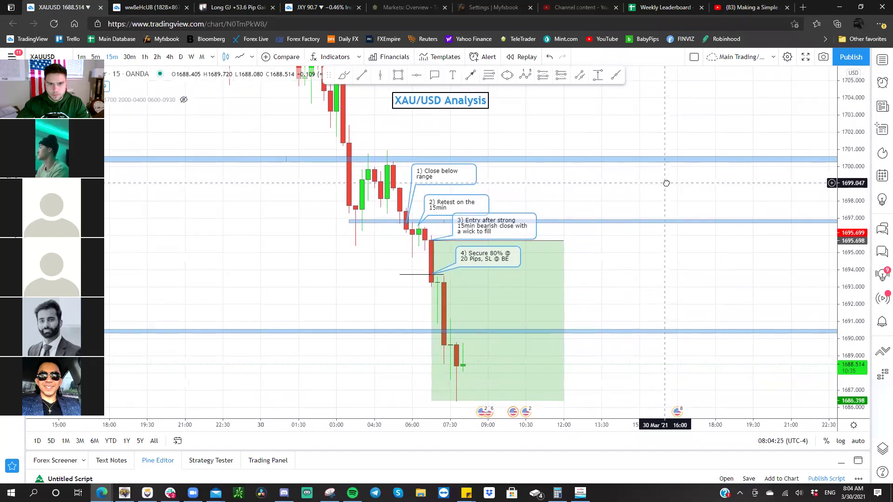
- Take a chart snapshot, open the image and copy it to the clipboard
click(823, 56)
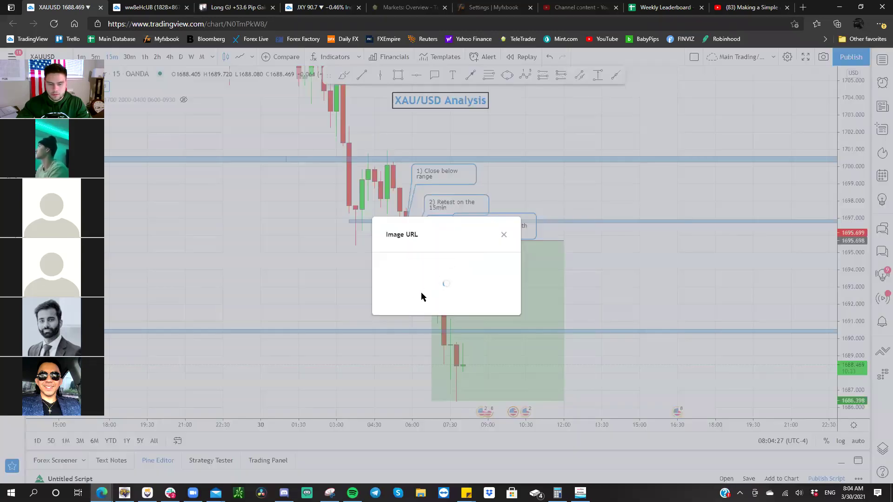
click(411, 298)
right_click(333, 208)
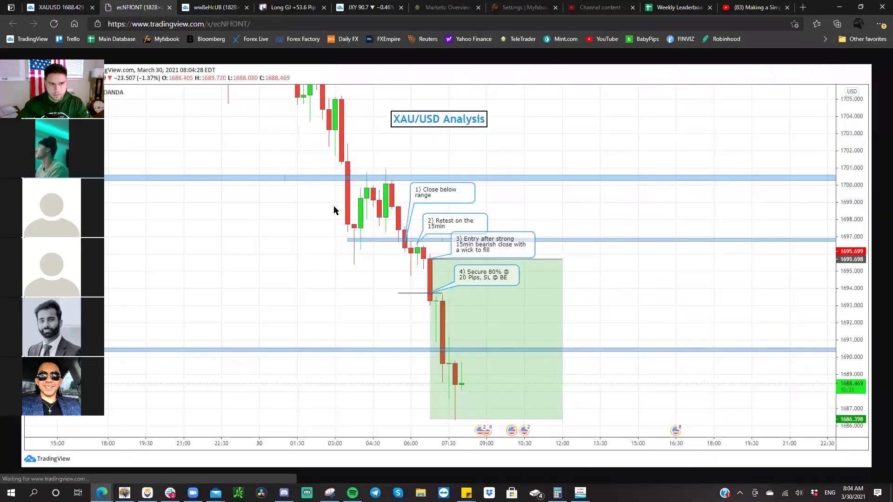
click(383, 247)
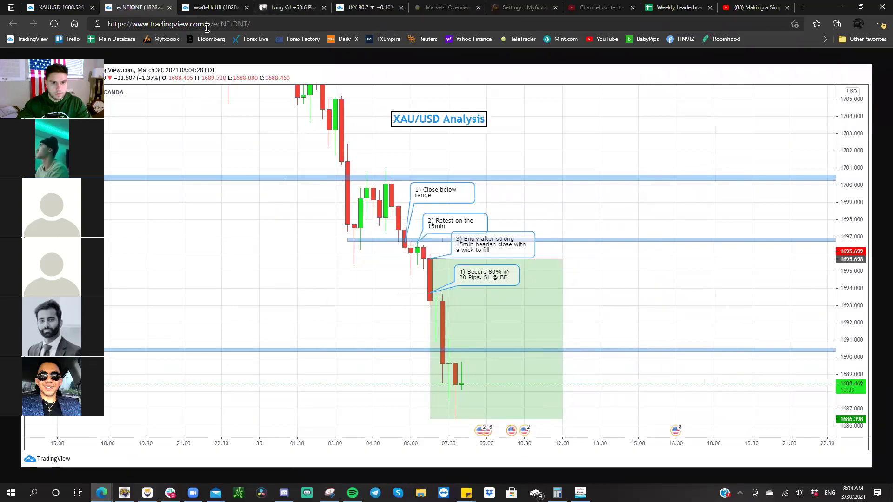
click(293, 7)
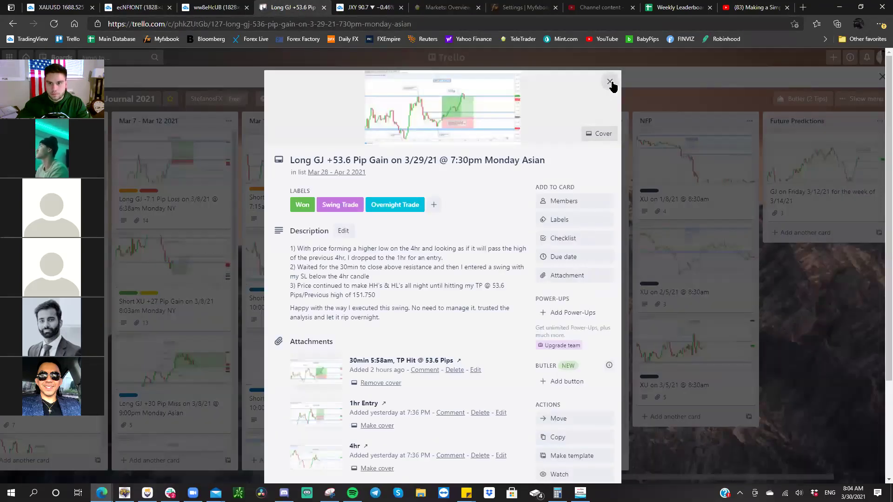
- Paste the chart snapshot into the XU on 3/30/21 card's description
click(609, 81)
click(568, 381)
click(371, 226)
right_click(372, 226)
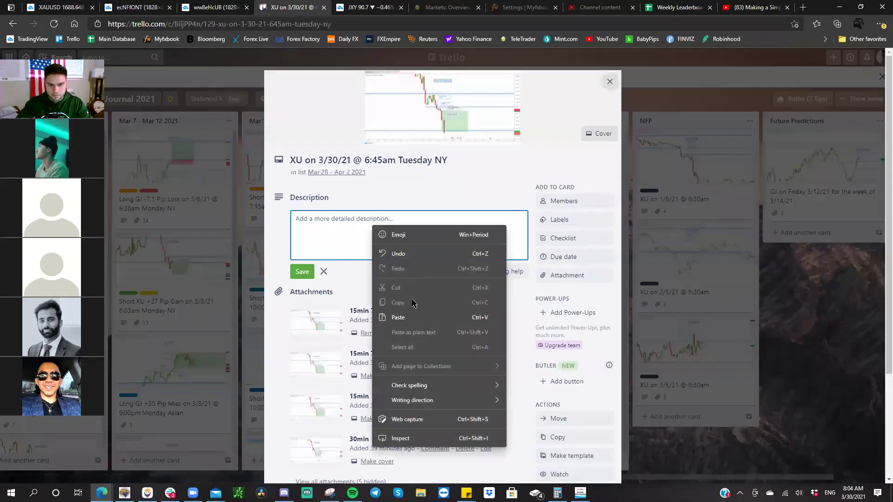
click(410, 317)
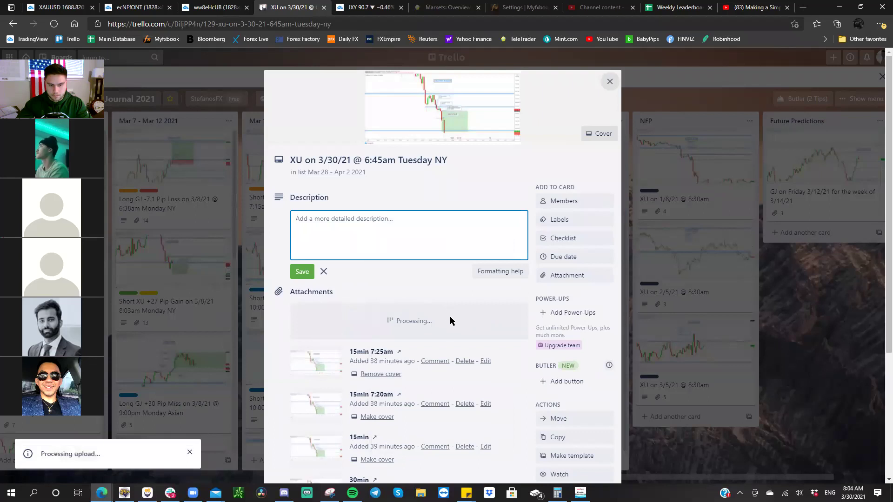
- Rename the uploaded image attachment to '15min 8:04am'
click(465, 323)
text(15min 8:04am)
key(Return)
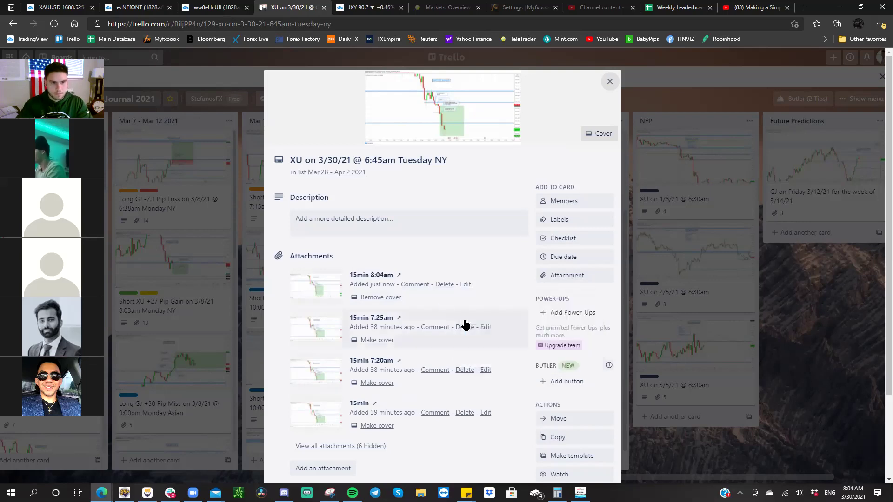
click(237, 9)
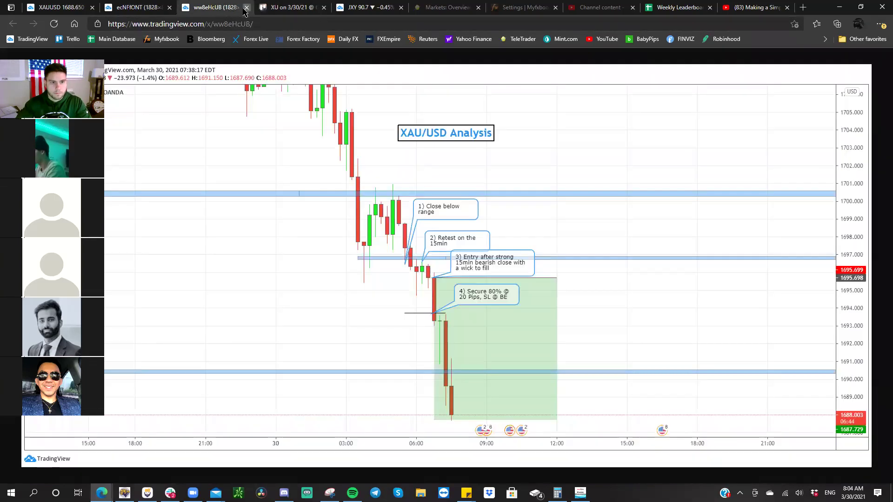
- Close both leftover snapshot tabs and dismiss the Image URL popup on the XAUUSD chart
click(246, 8)
click(168, 8)
click(58, 7)
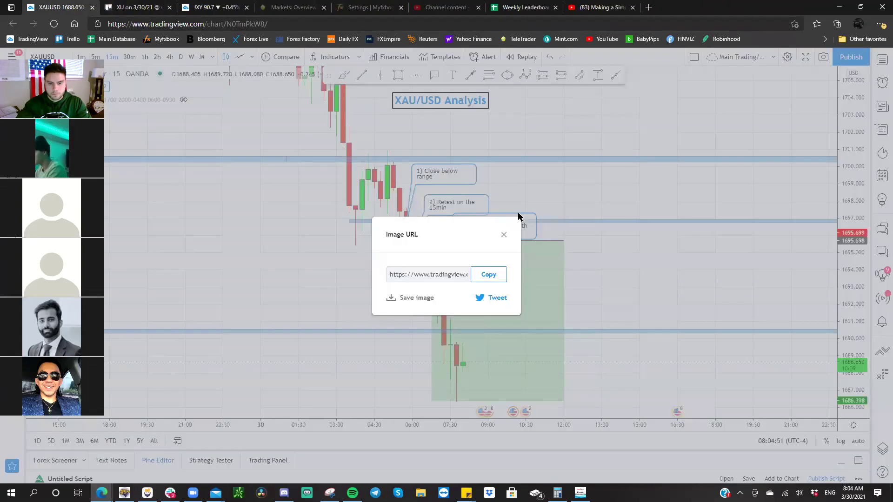
click(503, 235)
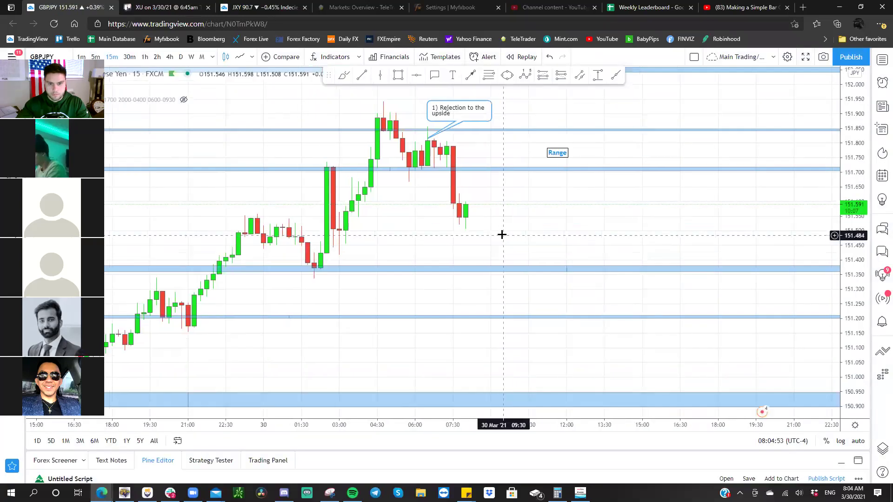
- Stretch the price scale and pan the XAUUSD chart to frame the short setup
drag(852, 362, 852, 335)
drag(641, 254, 613, 361)
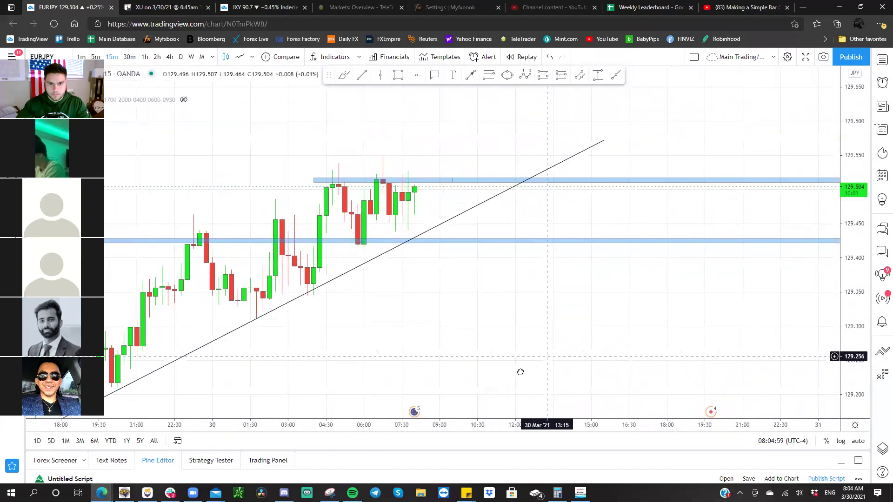
drag(550, 321, 426, 254)
drag(853, 355, 853, 265)
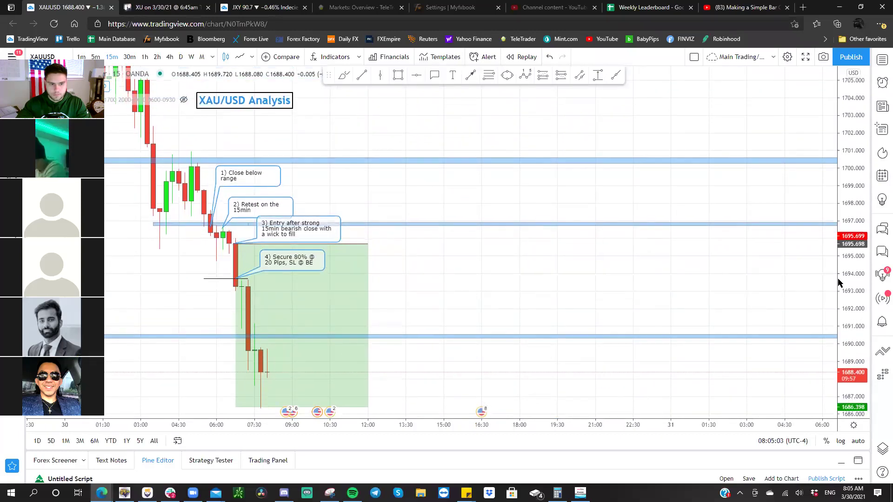
drag(614, 288, 592, 282)
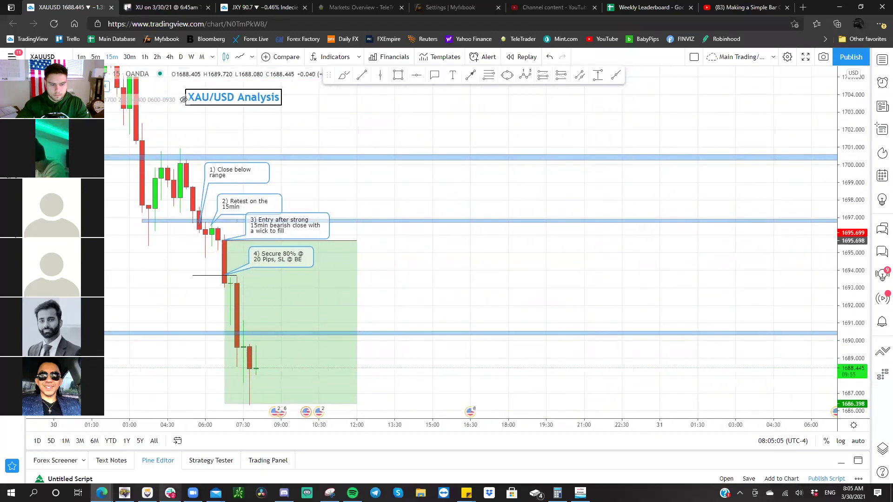
click(170, 493)
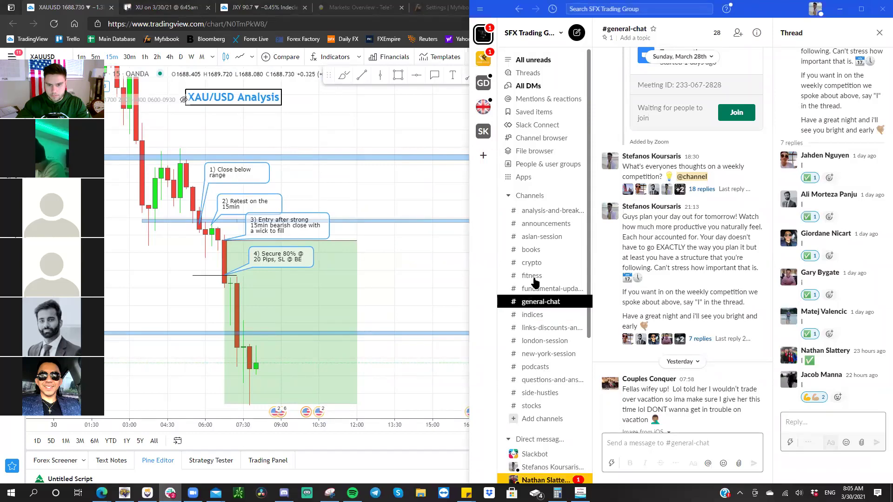
- Jump to a teammate's direct message in Slack, then return to the TradingView gold chart
key(alt+shift+Down)
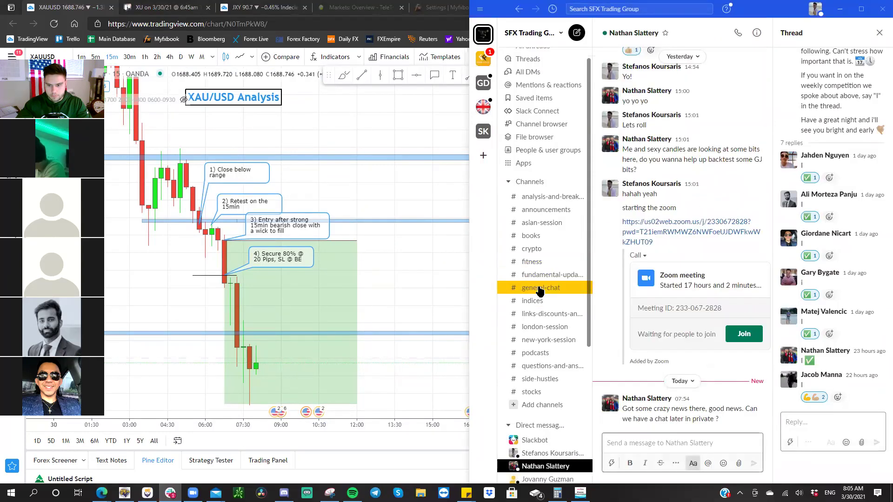
click(427, 286)
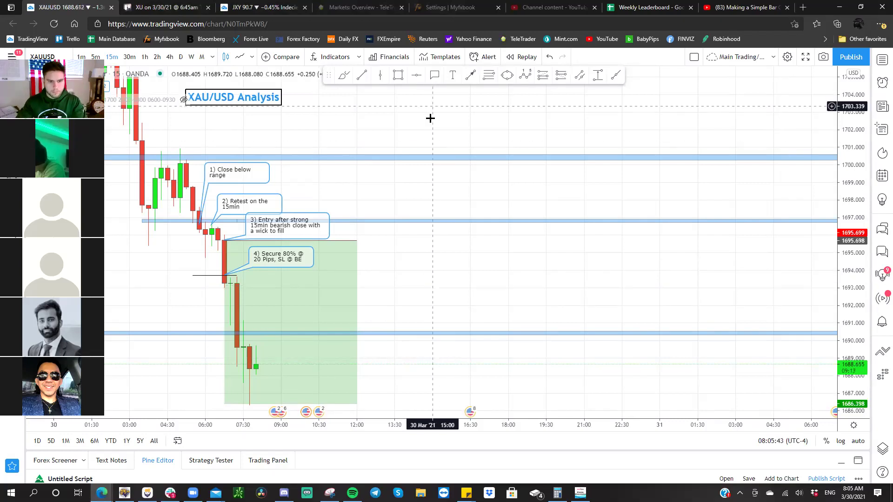
- Scroll the gold chart toward earlier times and open the '5 things to start your day' email
scroll(301, 192, left, 2)
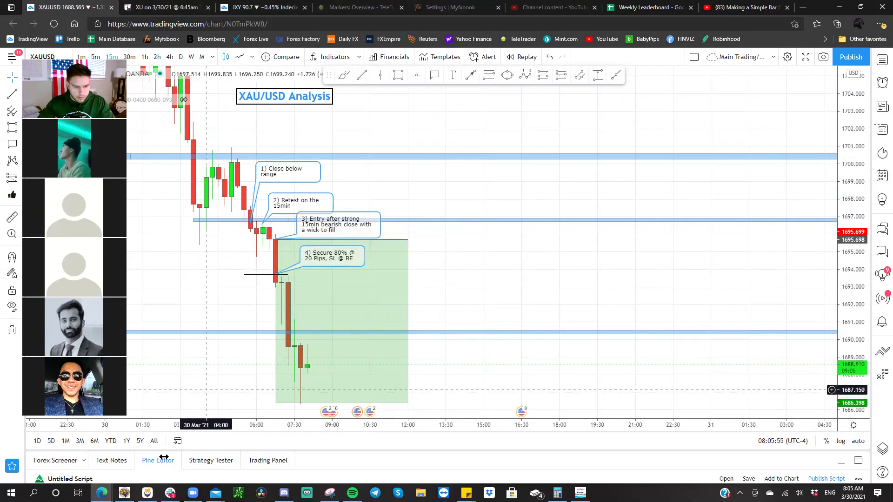
click(216, 492)
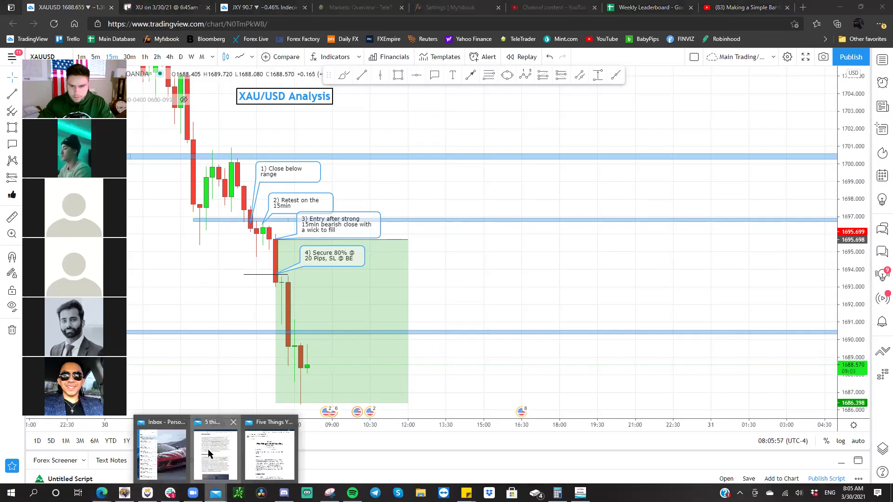
click(208, 452)
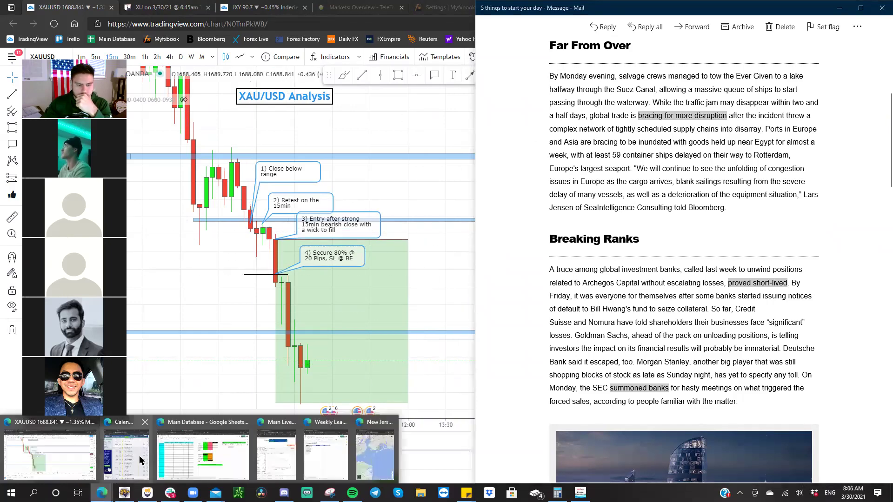
- Reload the Forex Factory calendar to show Mar 30 events, then minimize it
click(138, 460)
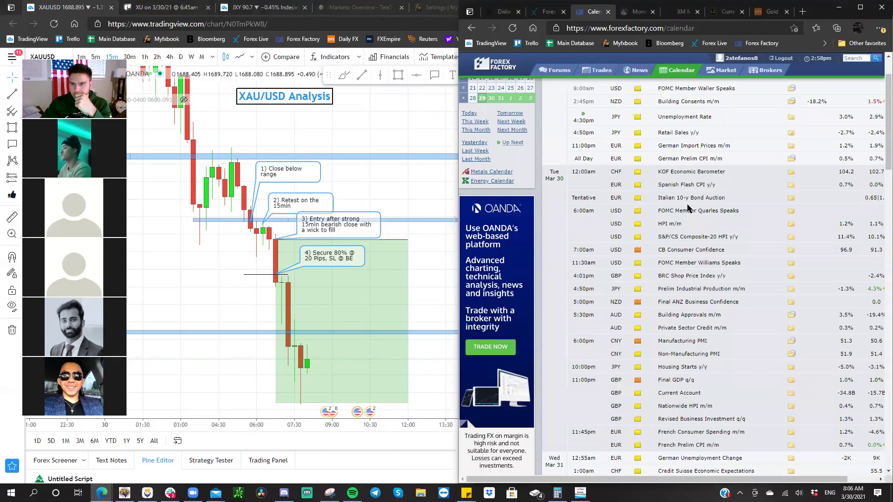
click(513, 28)
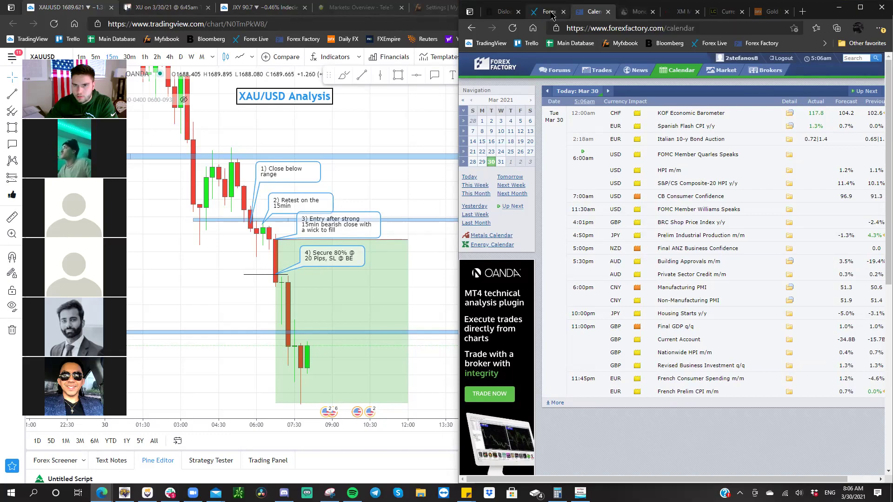
click(837, 7)
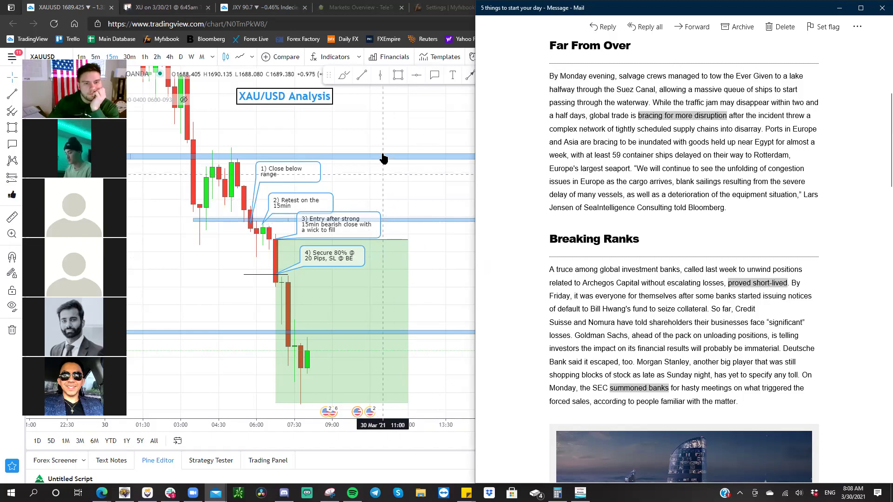
- Maximize the TradingView browser so the XAU/USD Analysis chart covers the Mail window
key(super+Up)
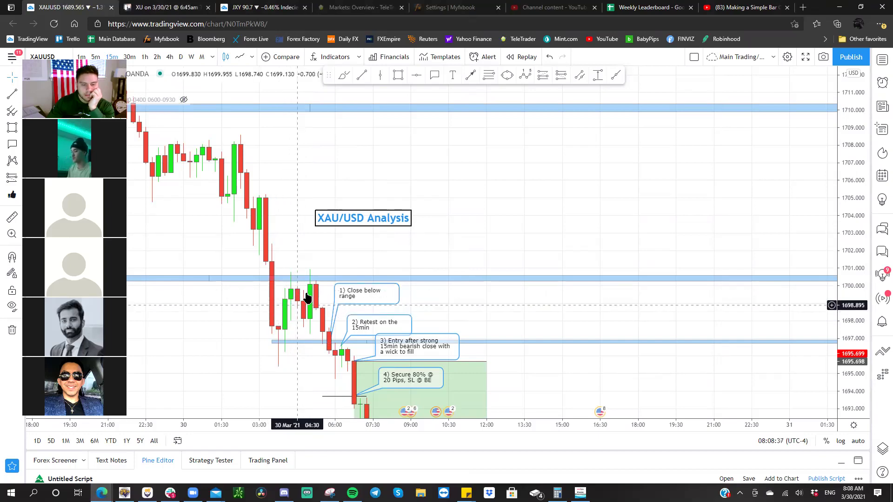
- Pan around the XAUUSD short-setup drawings, then load the GBPJPY chart
drag(311, 359, 289, 255)
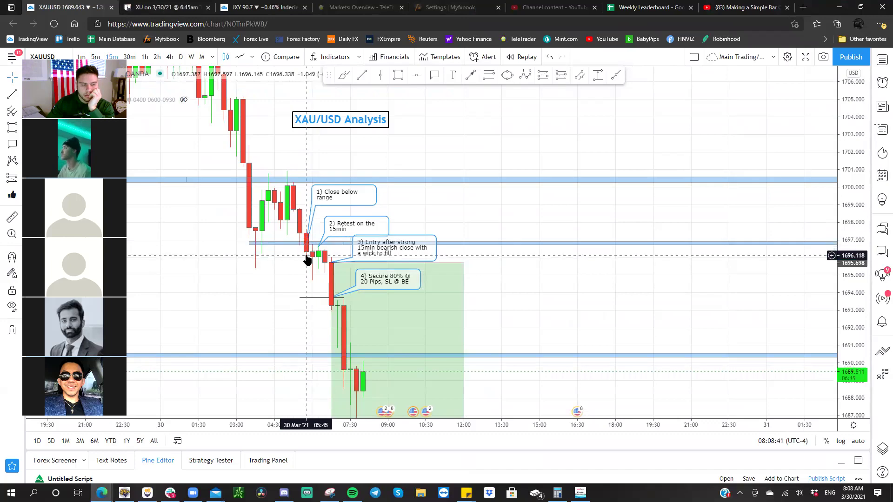
drag(210, 217, 334, 309)
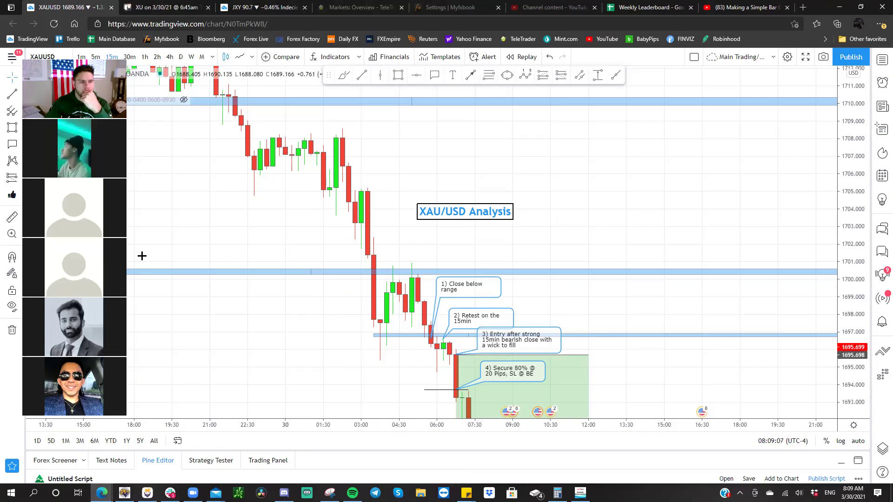
drag(268, 299, 134, 185)
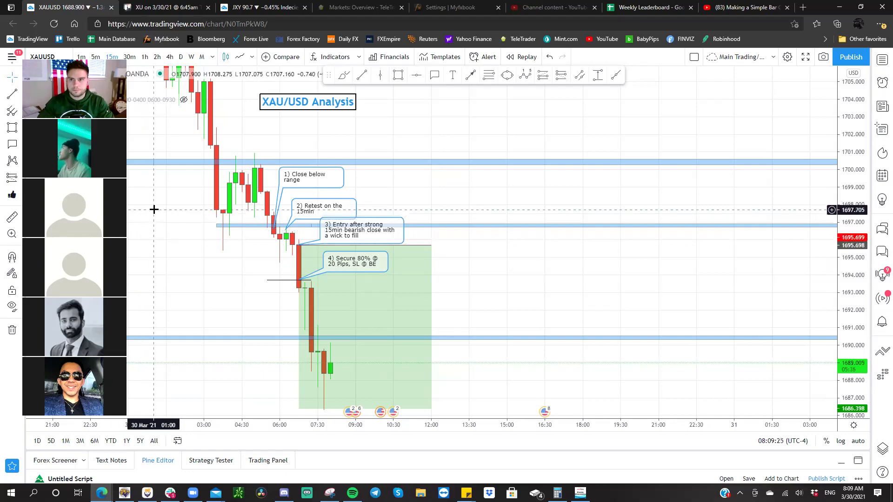
key(space)
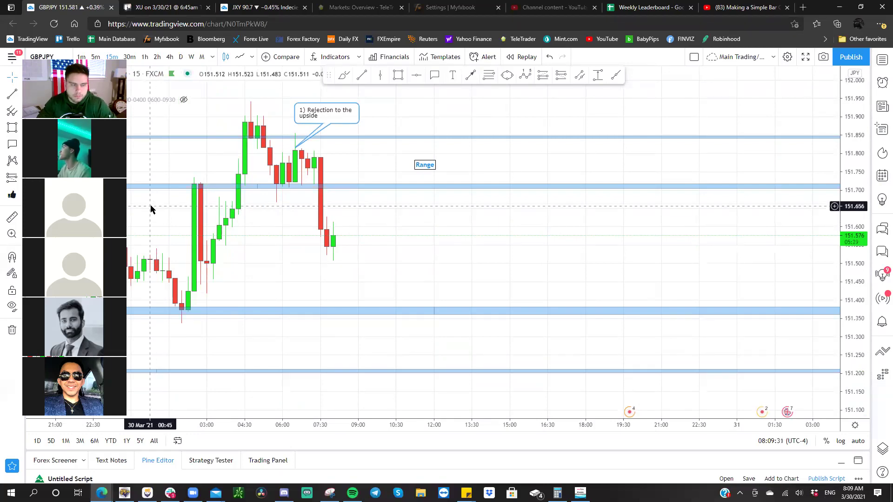
- Open the multi-index chart layout and draw a thin zone on the DXY chart around 93.15
key(space)
key(space)
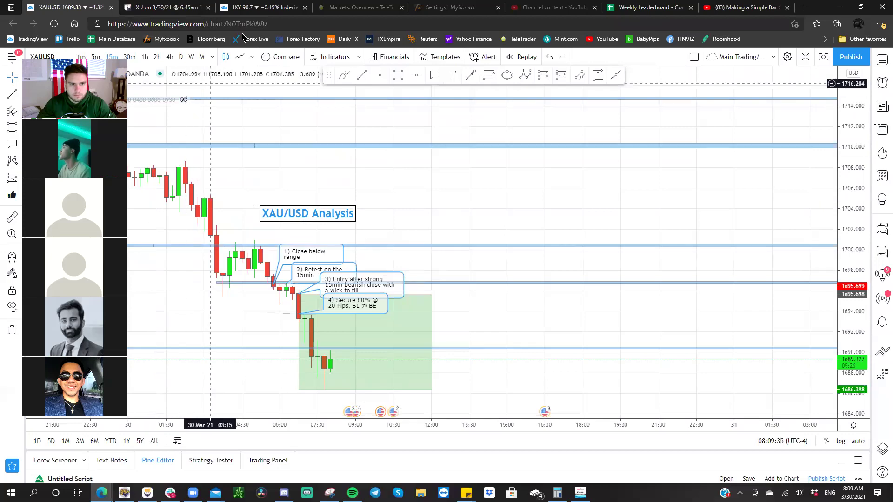
click(267, 8)
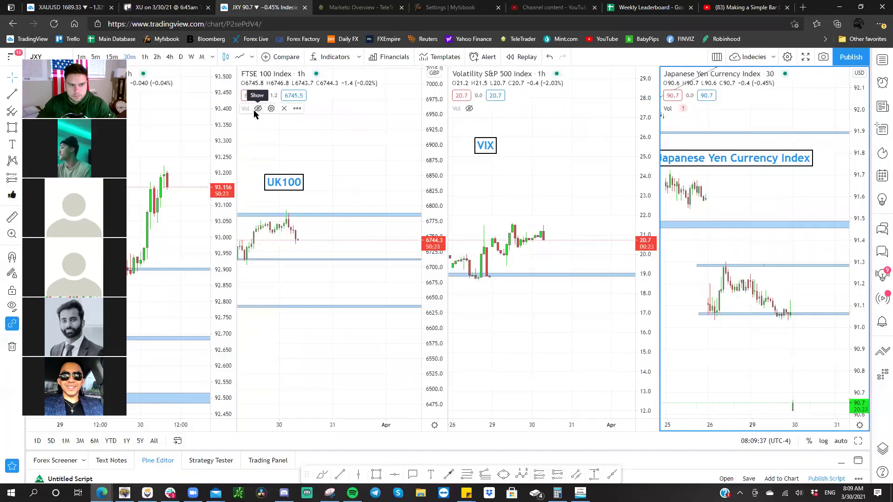
click(175, 151)
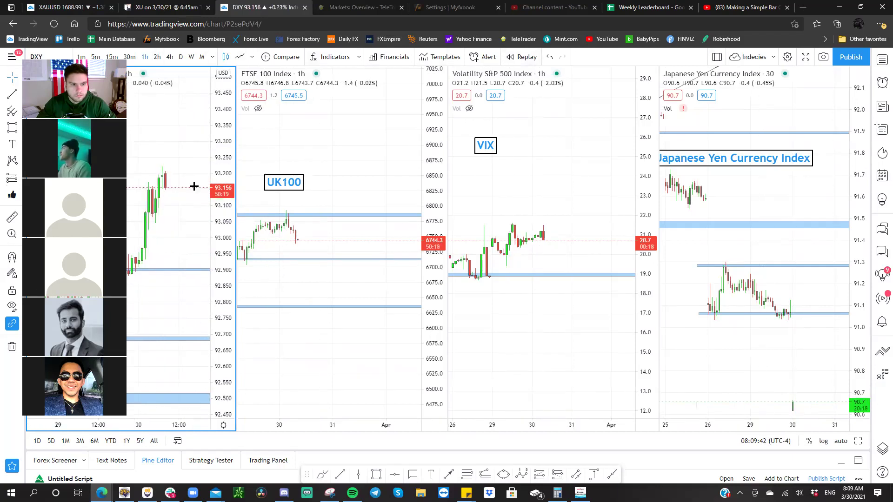
drag(142, 188, 190, 189)
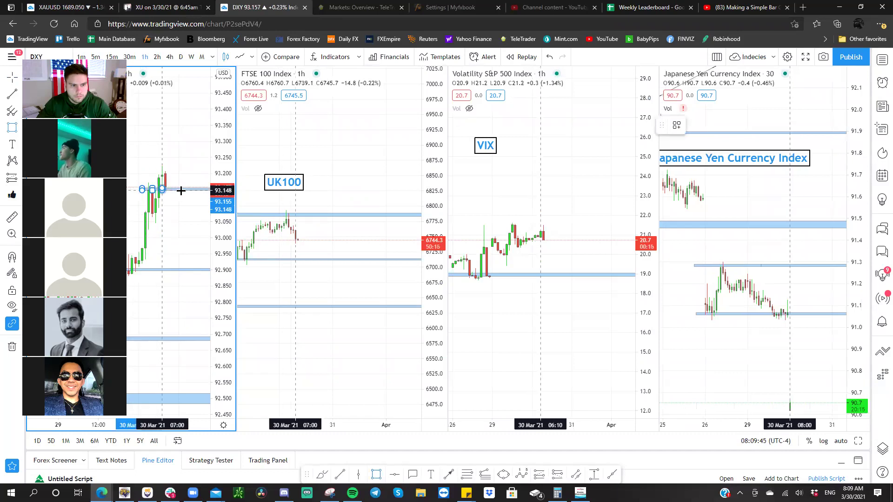
click(184, 194)
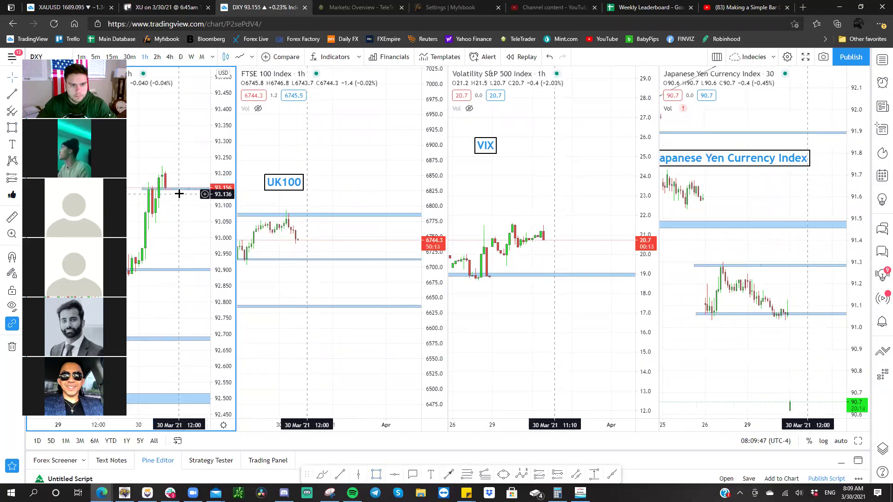
- Pan and rescale the UK100, VIX and Japanese Yen index charts
drag(277, 204, 340, 186)
drag(433, 186, 403, 169)
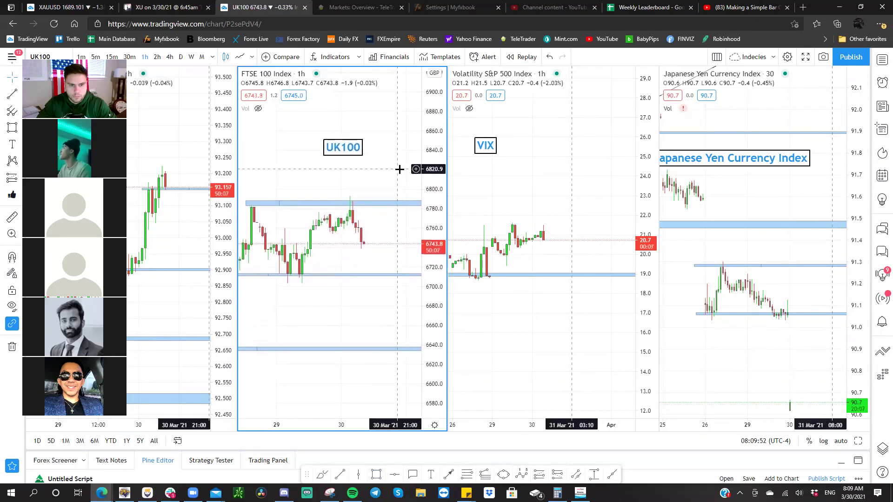
drag(488, 176, 562, 173)
drag(737, 191, 766, 158)
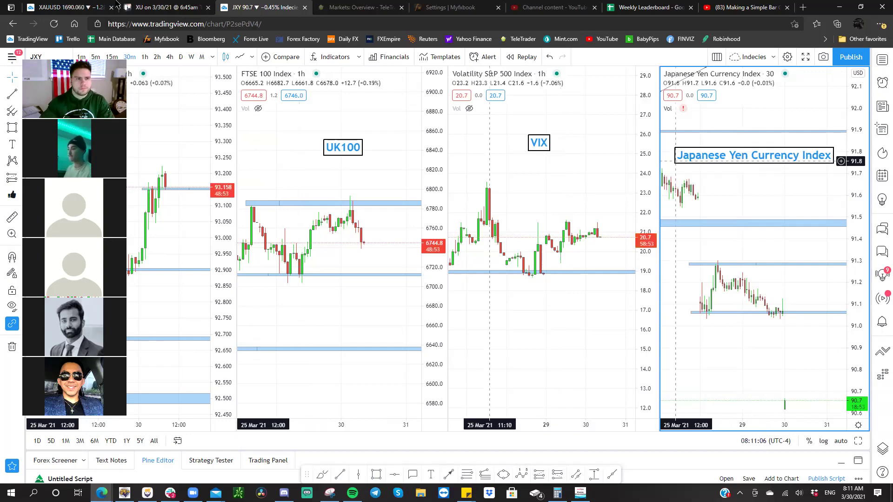
click(70, 7)
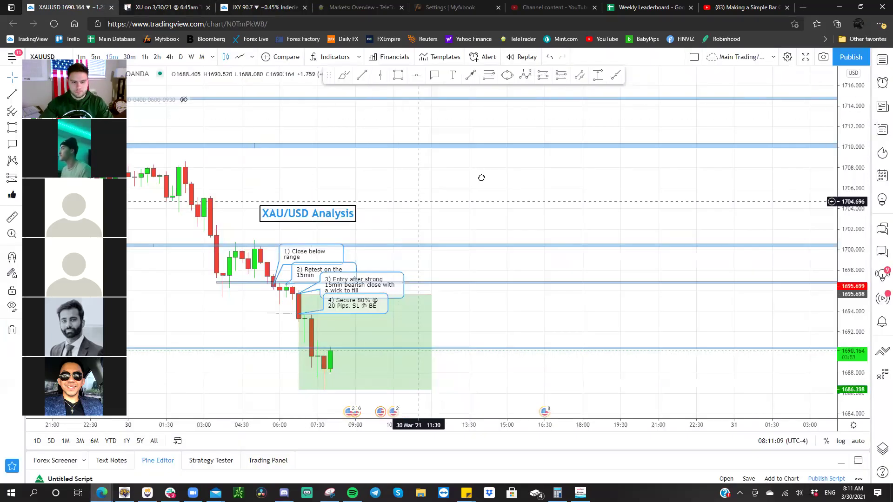
drag(480, 176, 574, 151)
drag(854, 196, 853, 168)
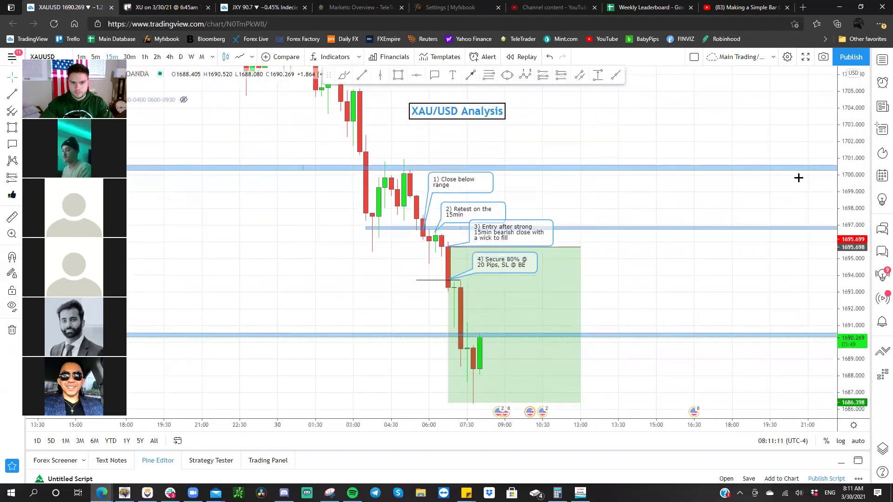
mouse_move(707, 178)
mouse_down()
mouse_move(716, 177)
mouse_move(465, 161)
mouse_move(502, 168)
mouse_up()
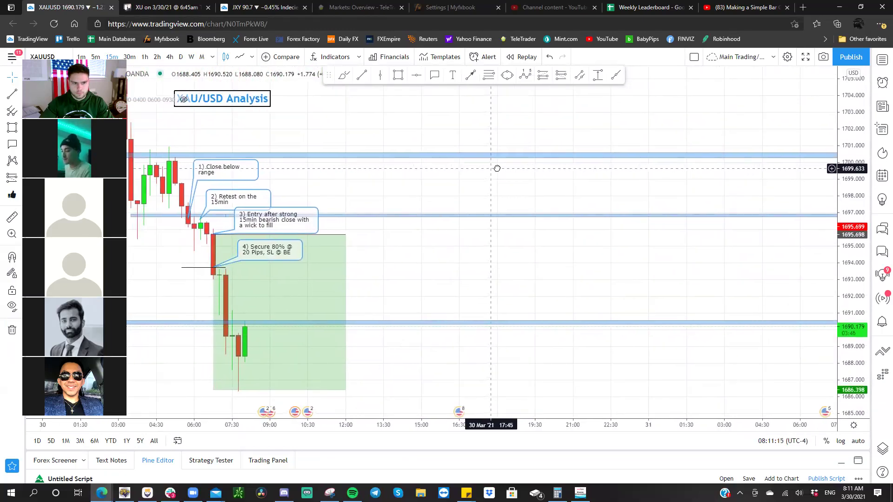
mouse_move(247, 379)
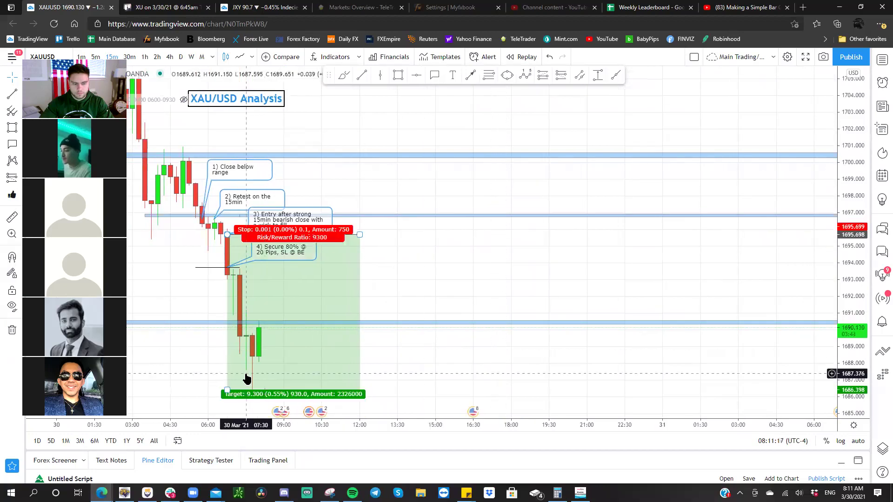
click(172, 489)
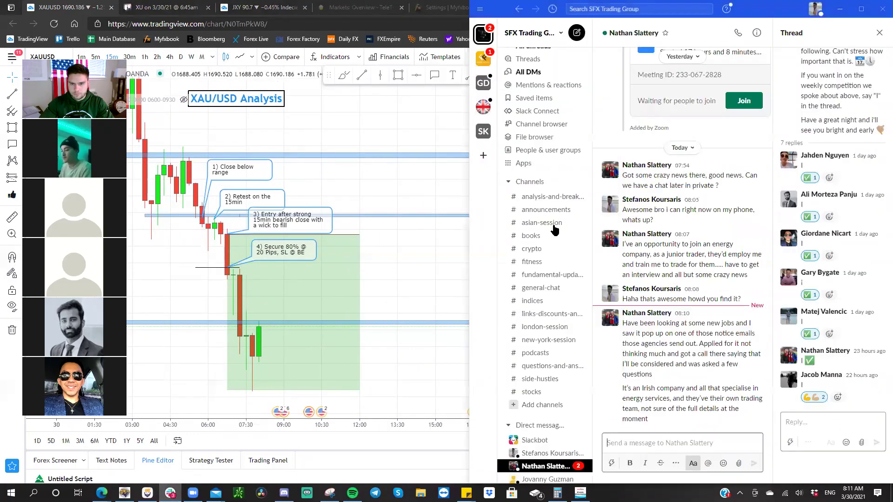
click(542, 342)
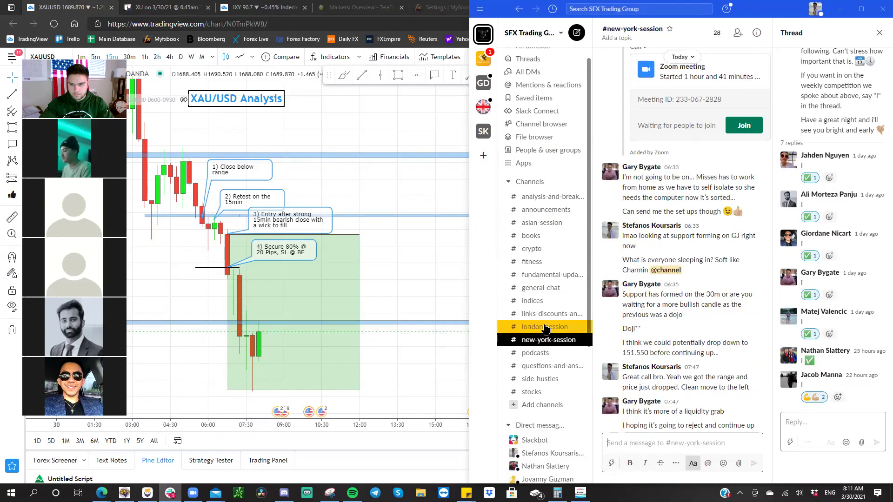
key(Return)
click(431, 189)
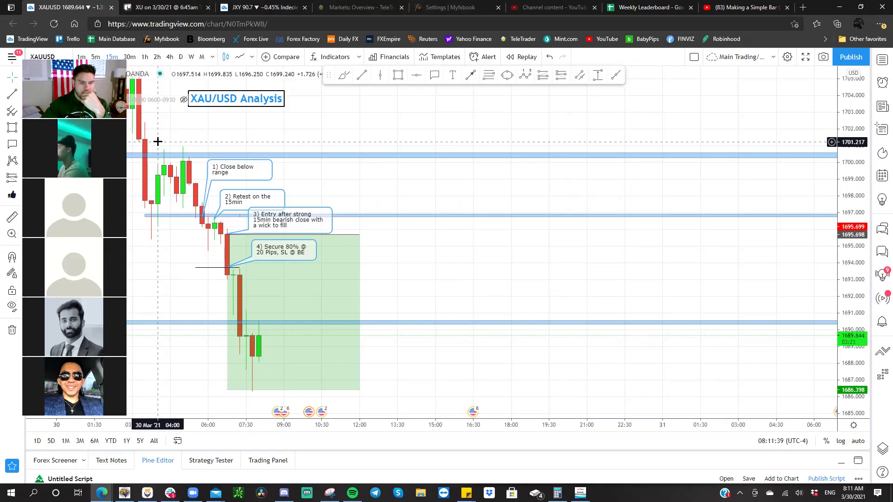
scroll(266, 126, left, 2)
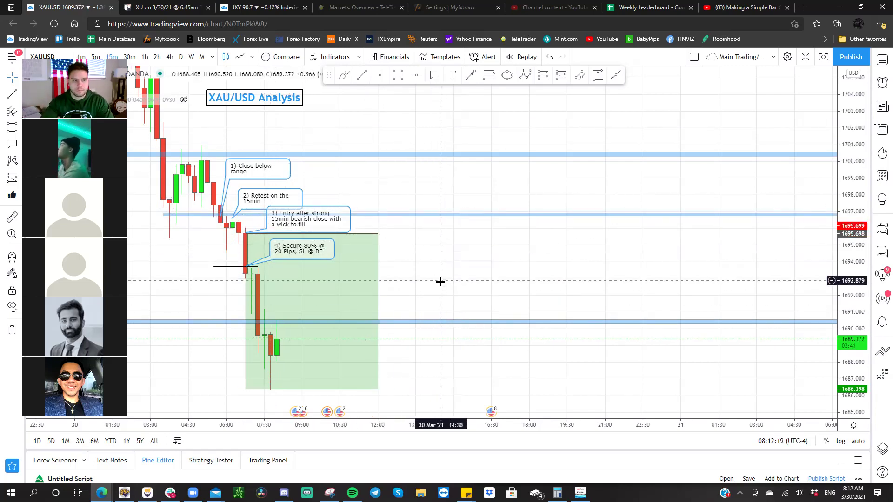
- Delete the green position box from the gold chart
drag(473, 282, 610, 293)
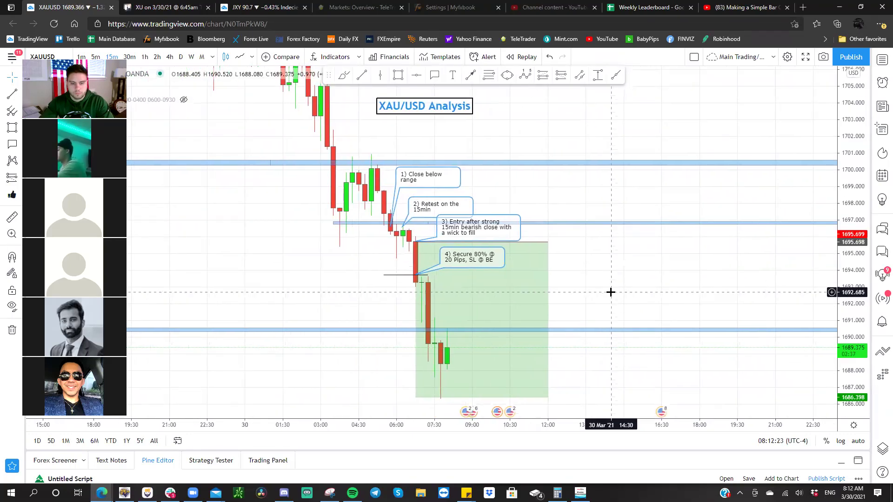
click(523, 299)
key(Delete)
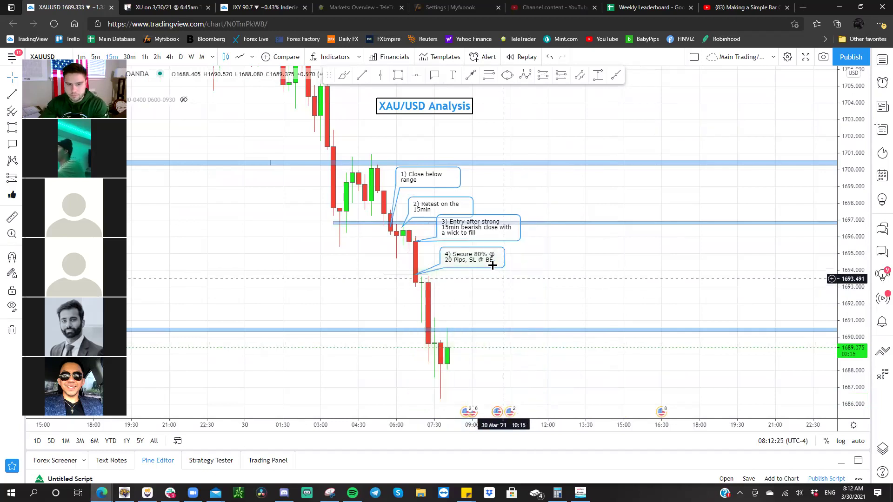
- Delete the numbered callouts 4) Secure 80%, 3) Entry after strong, 2) Retest and 1)
click(484, 260)
key(Delete)
click(484, 233)
key(Delete)
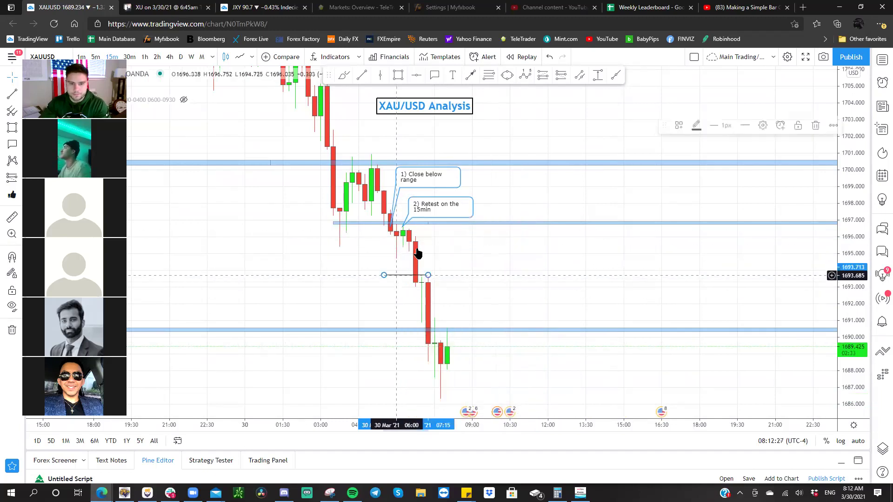
click(437, 208)
key(Delete)
click(440, 188)
key(Delete)
drag(478, 285, 478, 233)
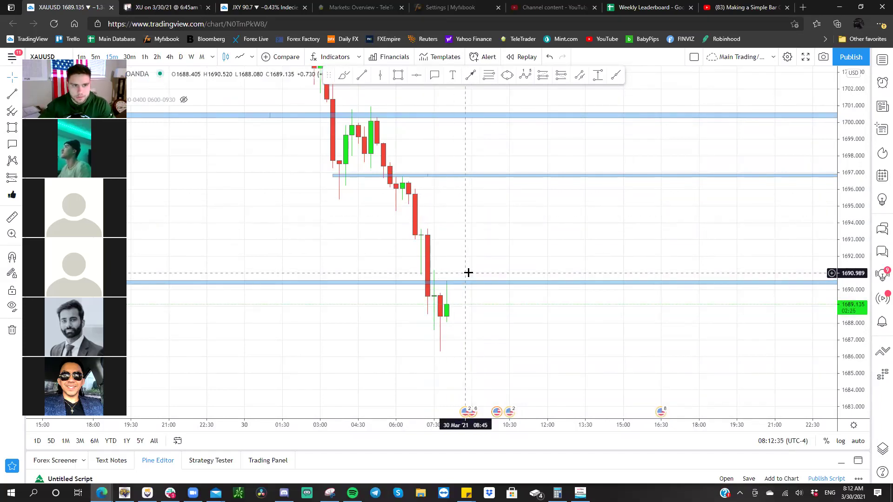
drag(467, 273, 535, 325)
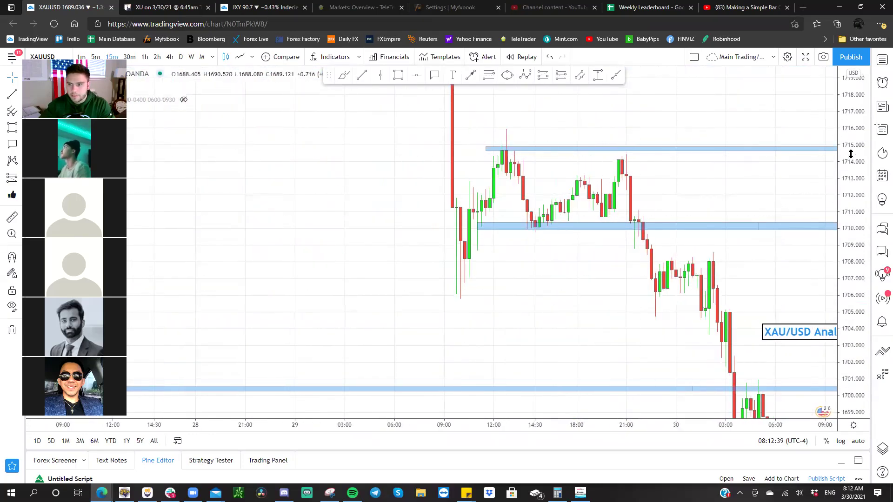
- Frame the 26–29 Mar price action and draw a thin zone near 1731 extending right
double_click(835, 144)
scroll(668, 378, down, 3)
scroll(424, 278, down, 5)
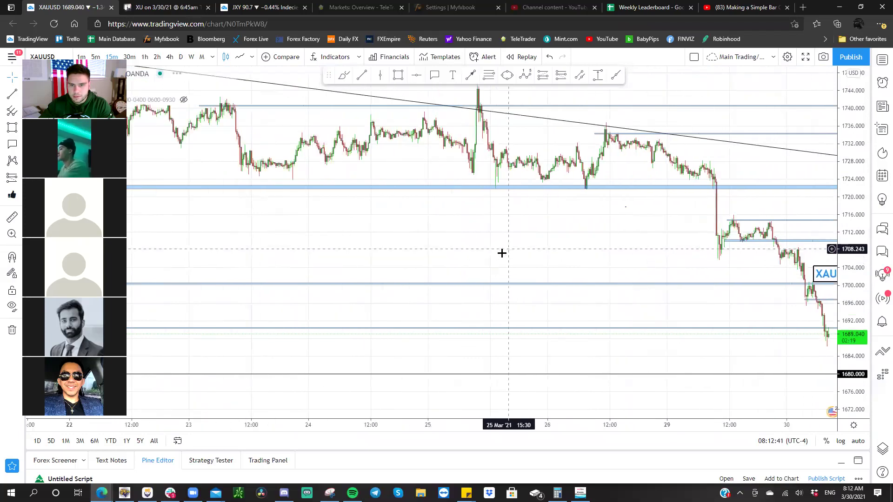
scroll(526, 272, up, 2)
drag(853, 284, 714, 131)
scroll(651, 144, up, 2)
drag(632, 147, 783, 191)
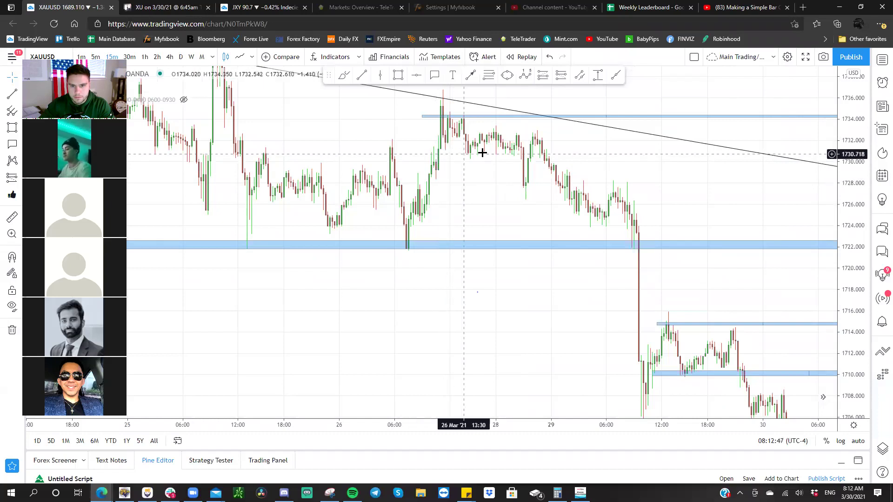
click(431, 154)
click(535, 154)
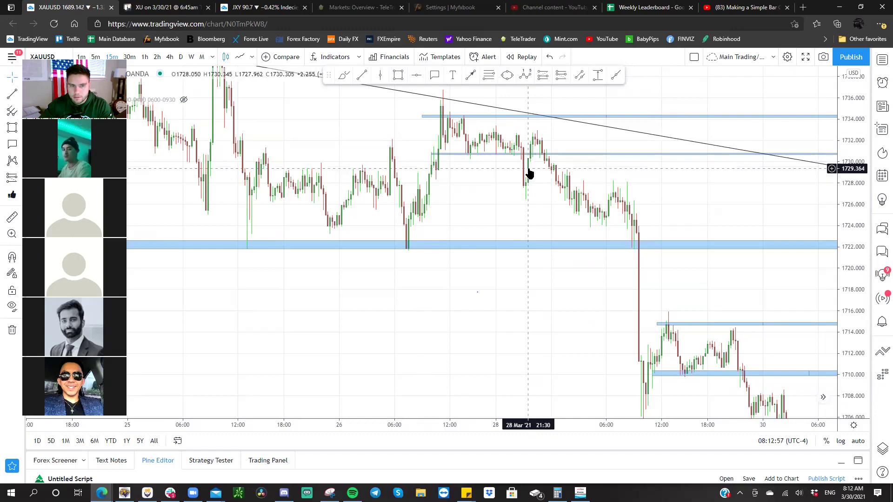
- Refit the price scale and switch gold to 1-hour candles
drag(519, 173, 369, 133)
scroll(628, 193, left, 5)
scroll(627, 193, down, 8)
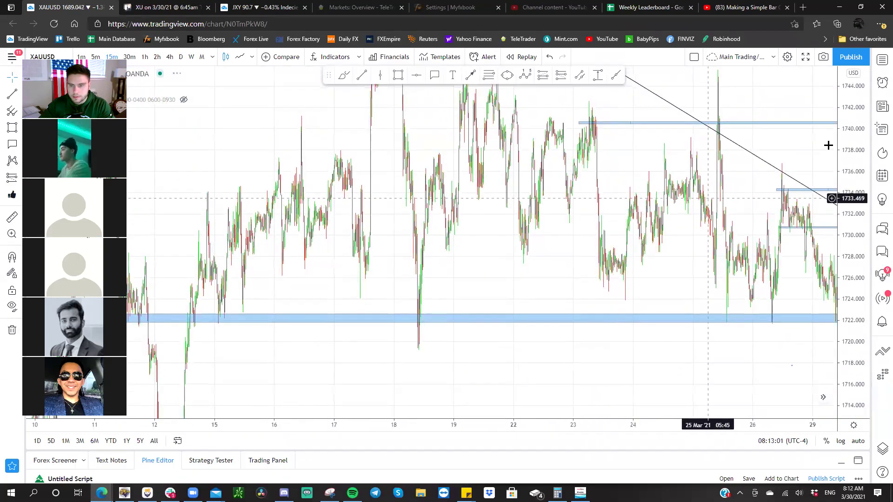
double_click(856, 132)
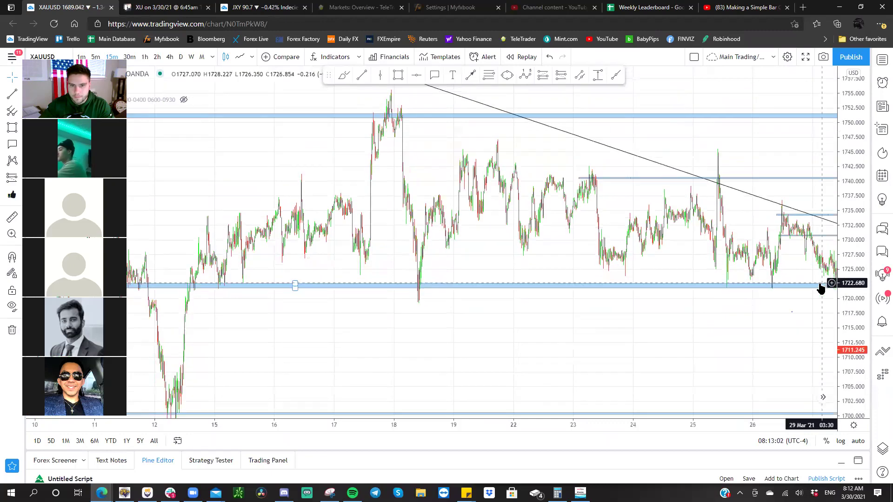
click(144, 56)
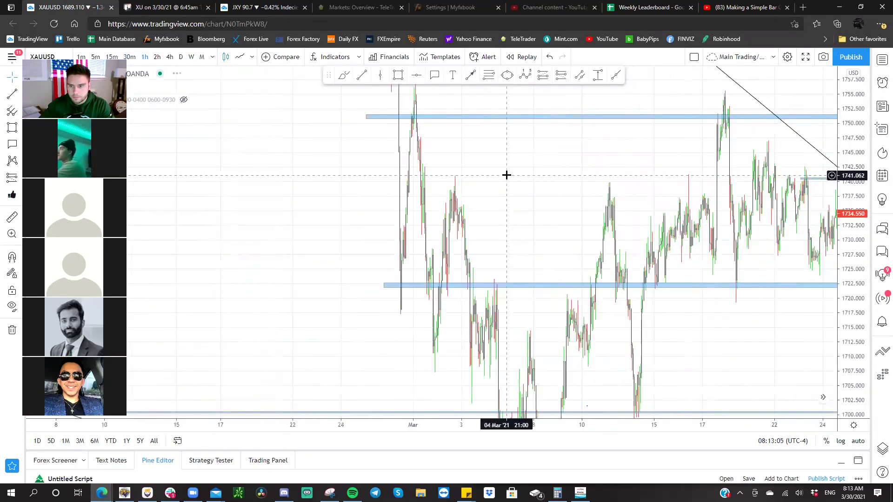
drag(600, 181, 362, 150)
right_click(375, 127)
click(370, 146)
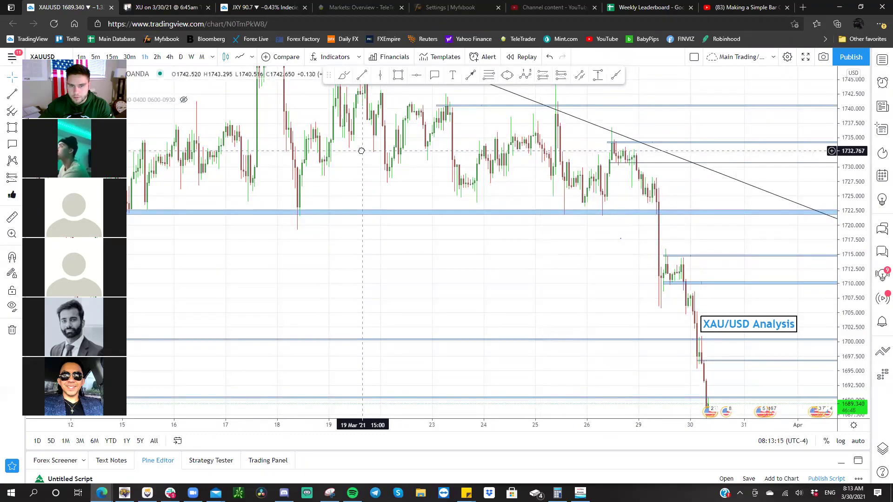
- Reframe through early April, switch to 30-minute candles and place a short at 1721.6
drag(362, 150, 470, 129)
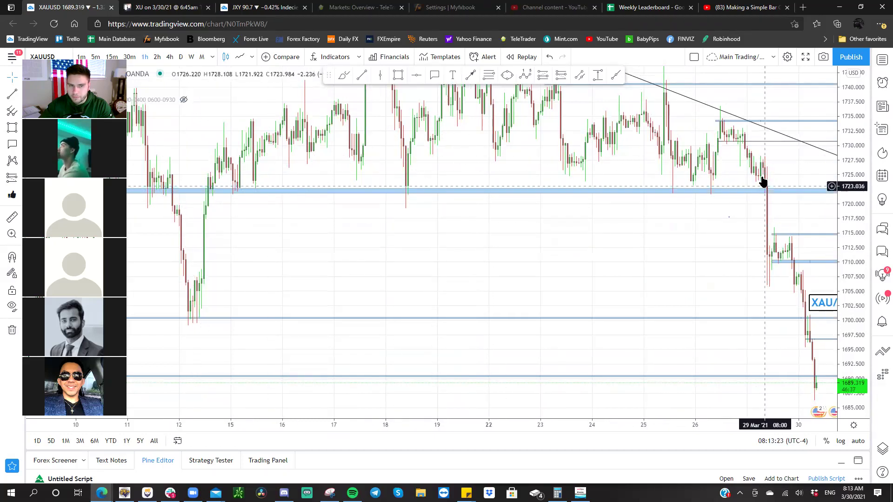
scroll(748, 177, up, 3)
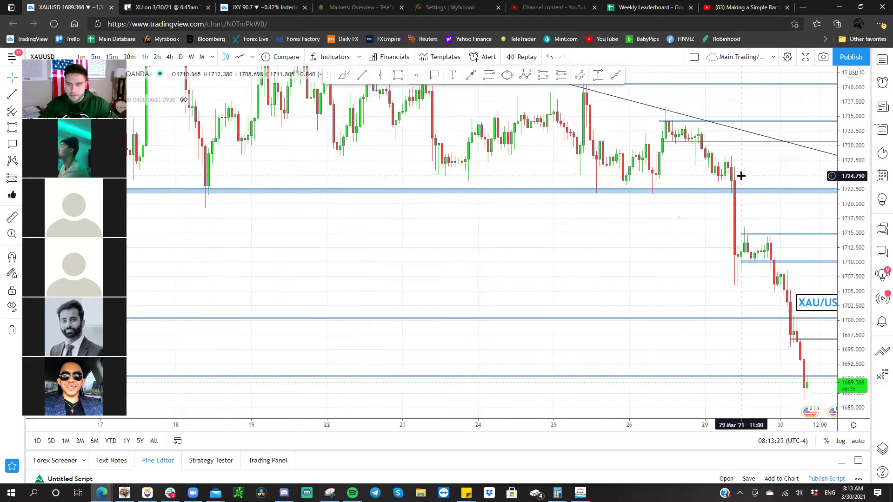
drag(655, 190, 564, 208)
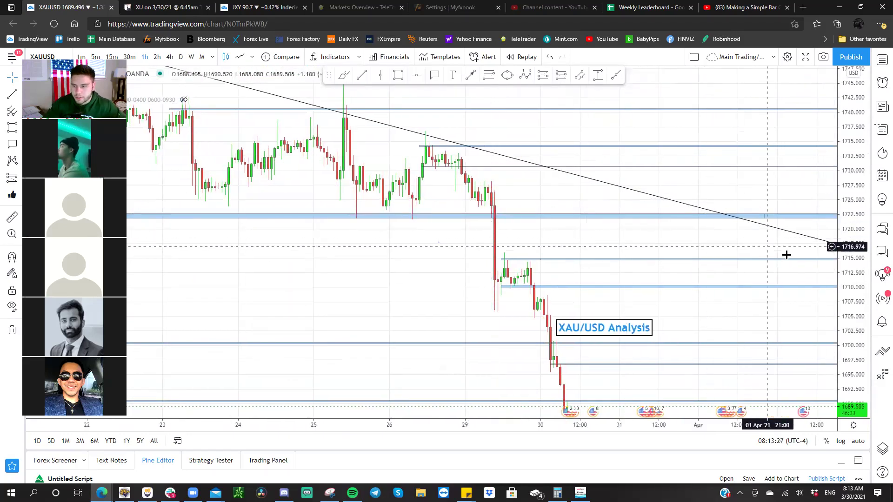
drag(851, 288, 839, 208)
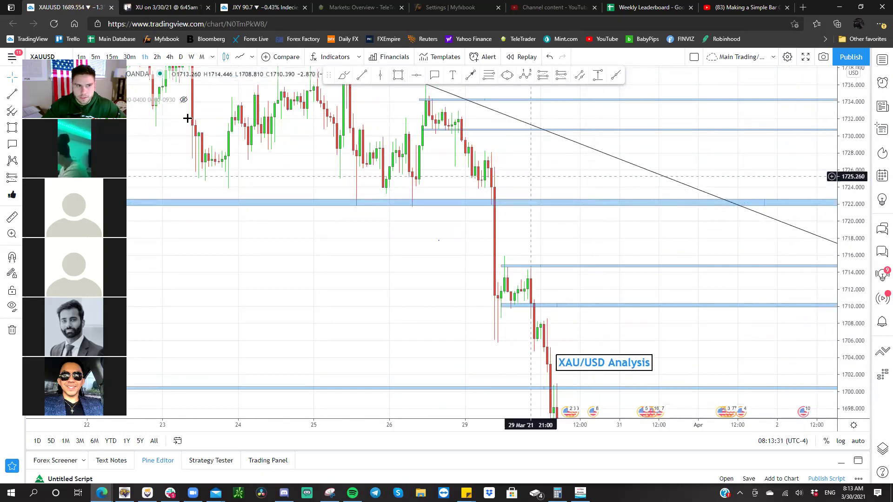
click(129, 57)
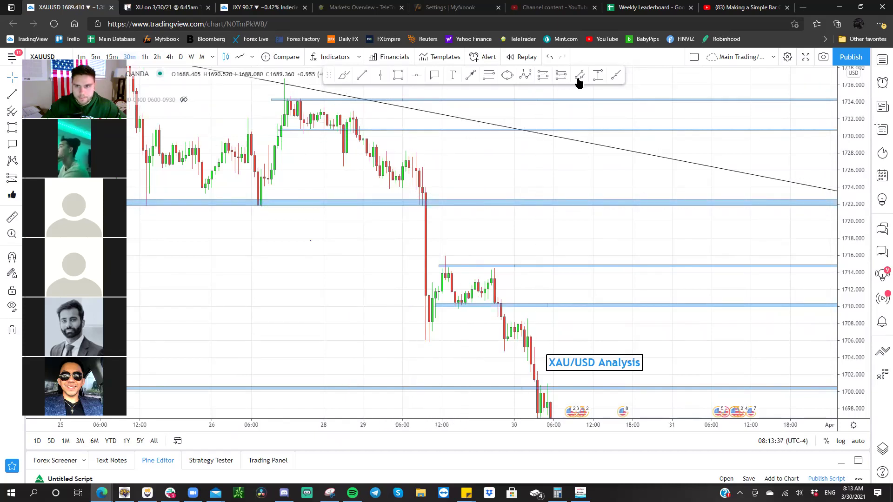
click(425, 208)
- Adjust the short position: stop to about 1724.4, target to about 1686.4, and its time range
drag(421, 103, 435, 186)
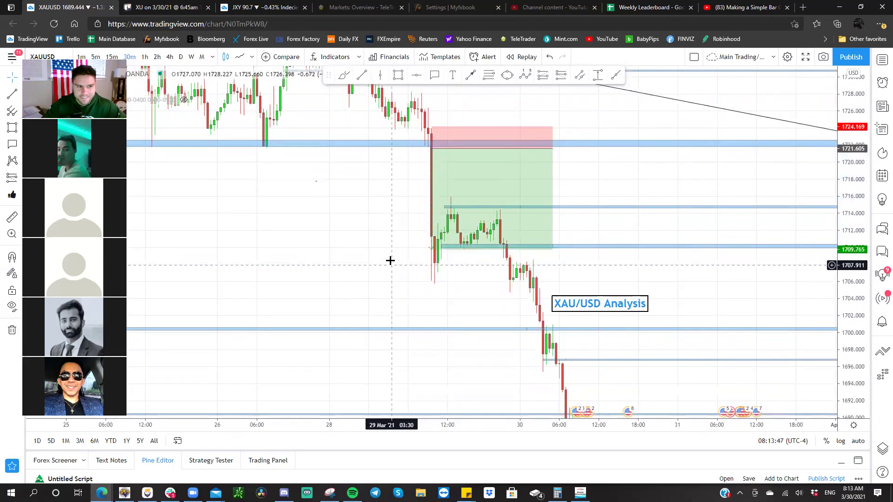
drag(392, 263, 354, 164)
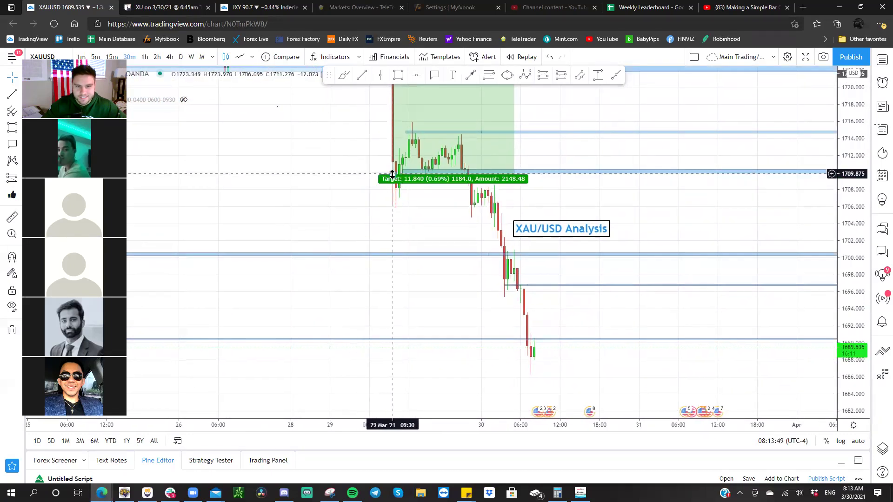
click(392, 173)
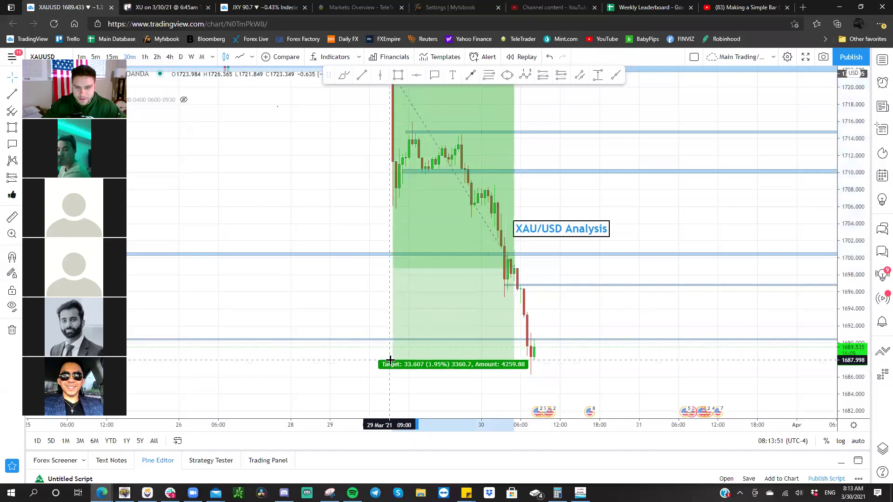
drag(389, 368, 390, 374)
drag(323, 193, 319, 293)
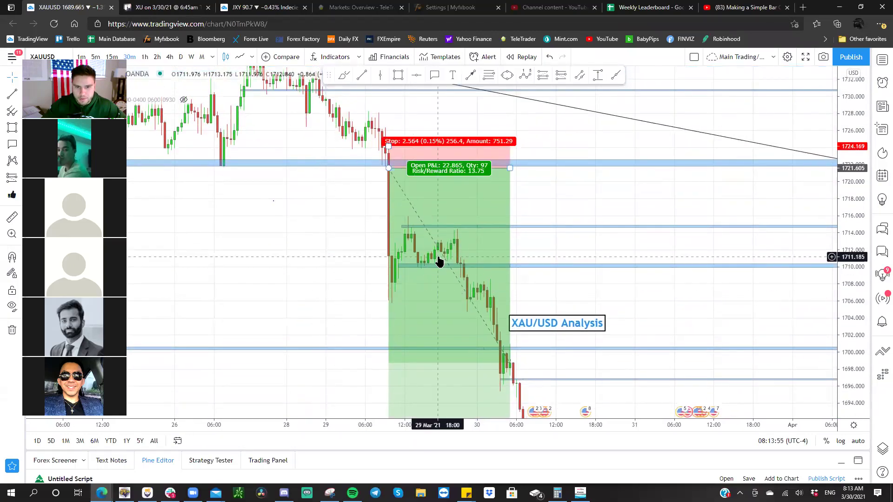
click(427, 192)
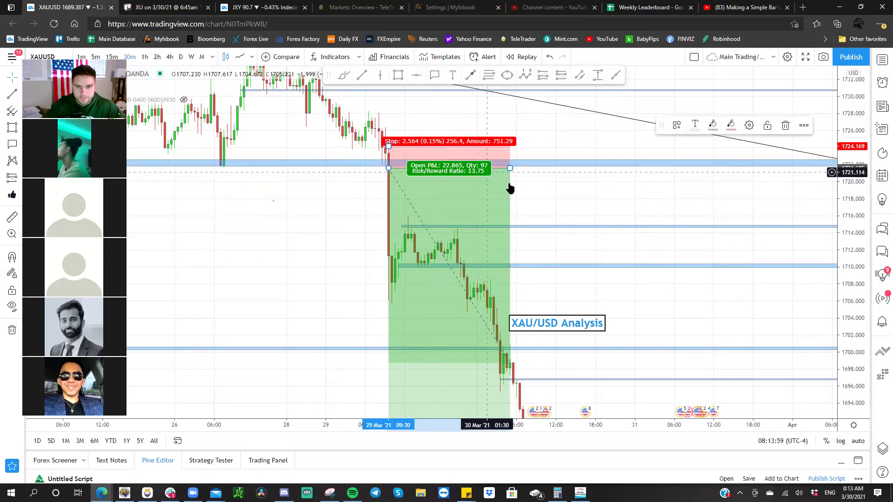
drag(511, 168, 539, 168)
drag(574, 196, 587, 191)
drag(554, 161, 592, 217)
- Delete the short position and move the XAU/USD Analysis title beside the drop
drag(606, 354, 445, 107)
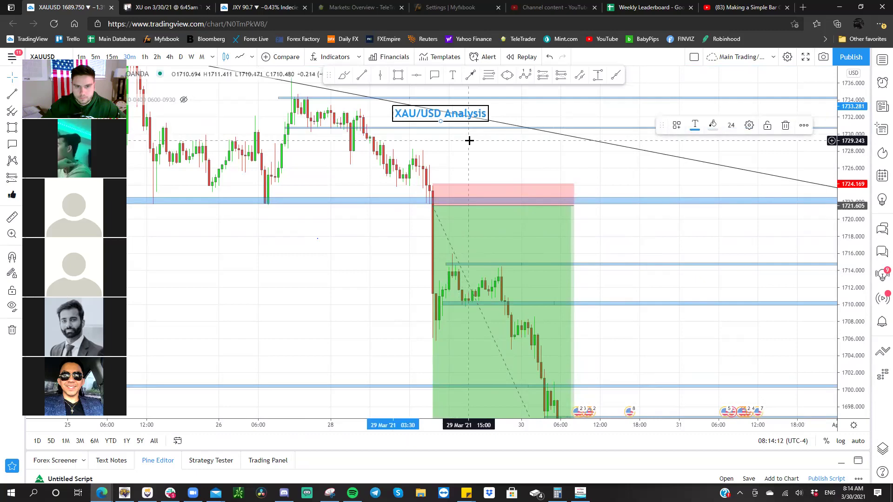
click(480, 222)
key(Delete)
drag(440, 115, 514, 146)
- Remove the XAU/USD Analysis title and slightly nudge the 1690 level line
key(Delete)
scroll(496, 172, down, 3)
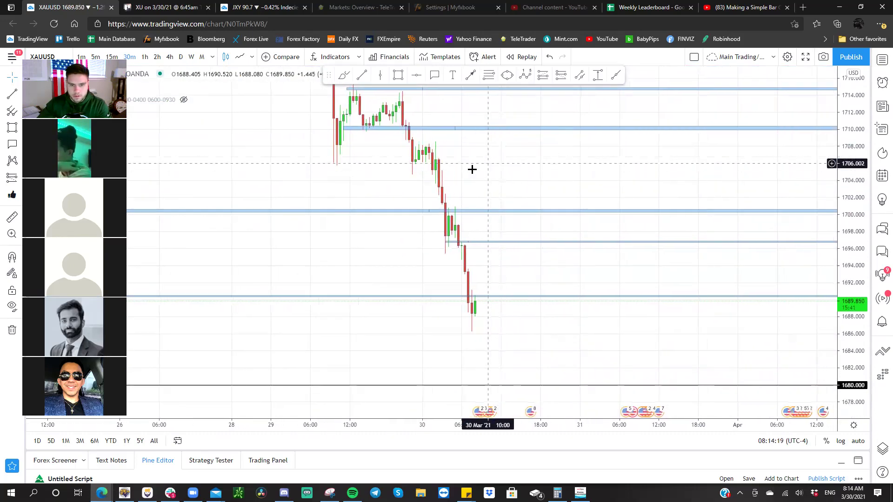
scroll(471, 180, down, 5)
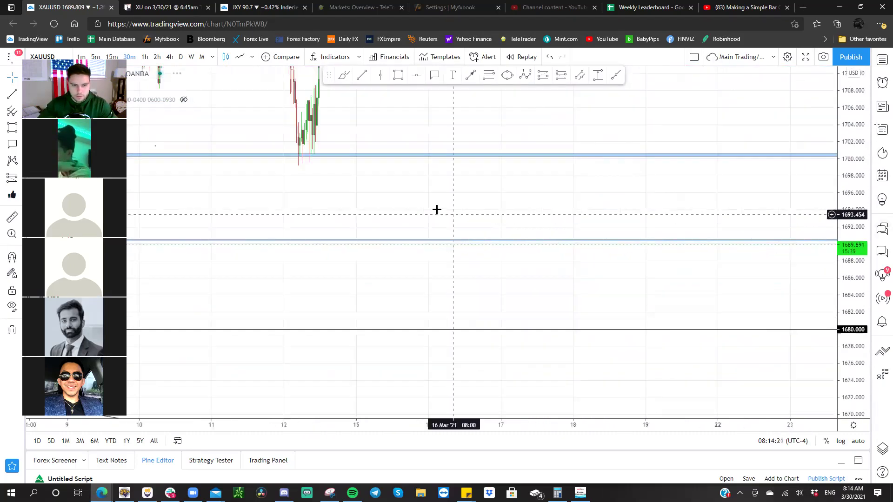
scroll(438, 205, up, 4)
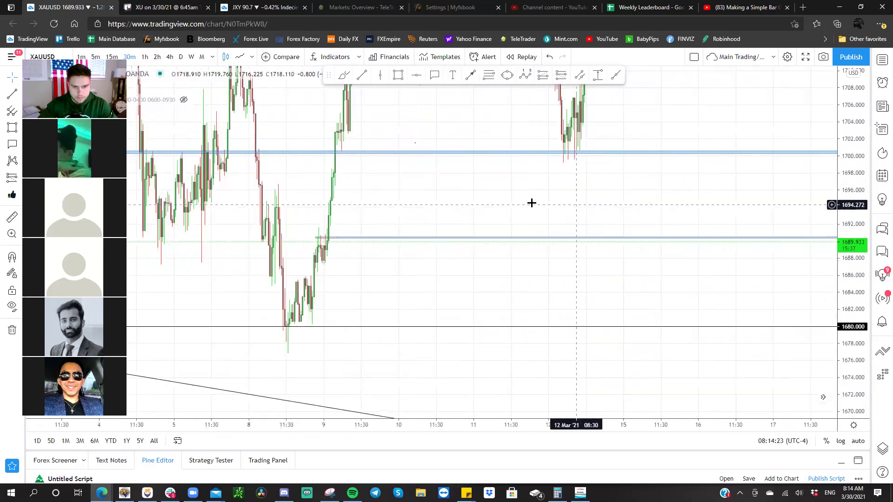
mouse_move(373, 234)
mouse_down()
mouse_move(372, 243)
mouse_move(370, 236)
mouse_up()
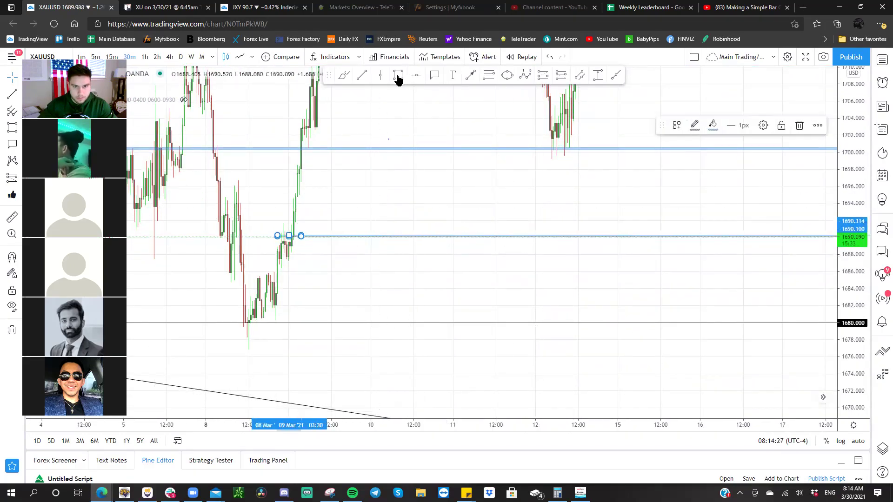
- Add a horizontal ray near 1687 and move it down to about 1686
click(279, 259)
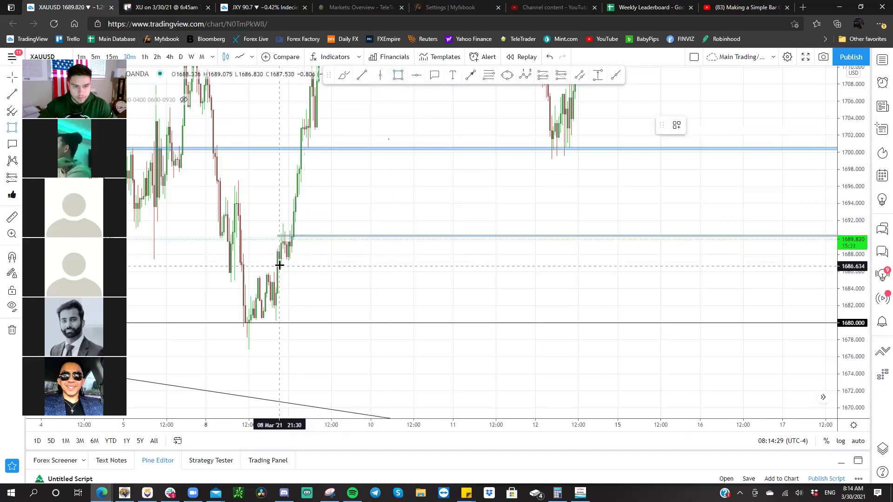
click(275, 259)
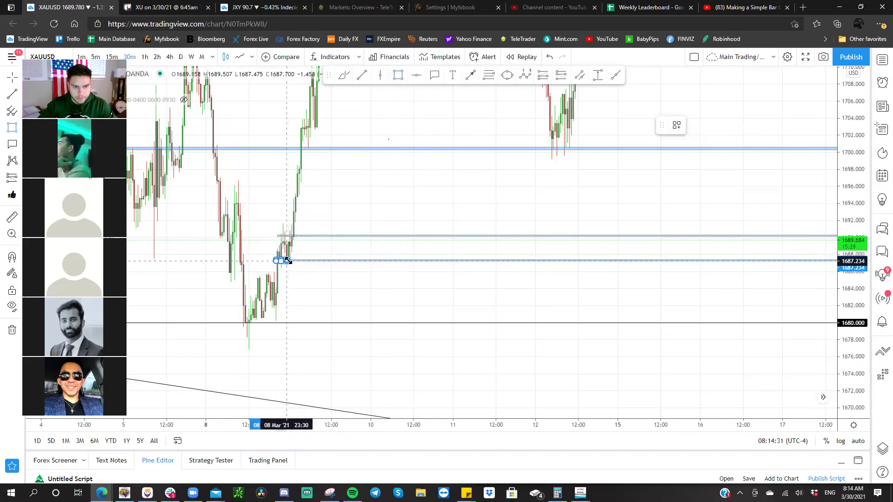
click(305, 269)
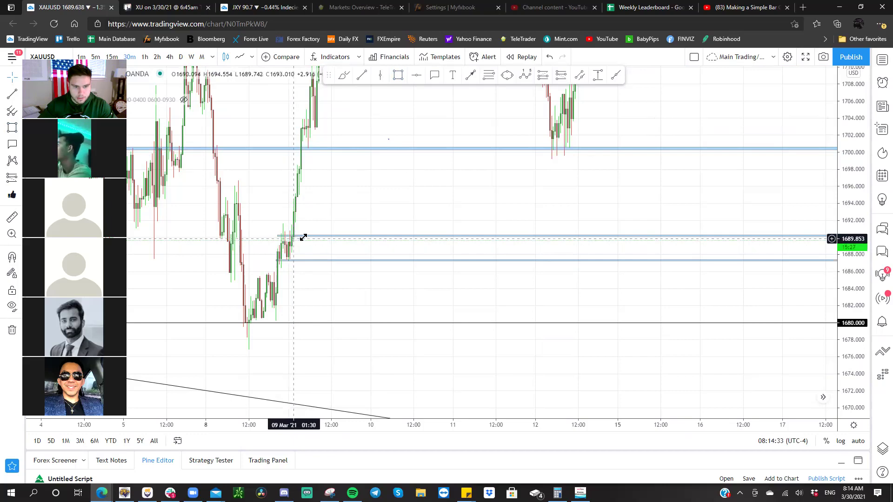
drag(364, 250, 241, 250)
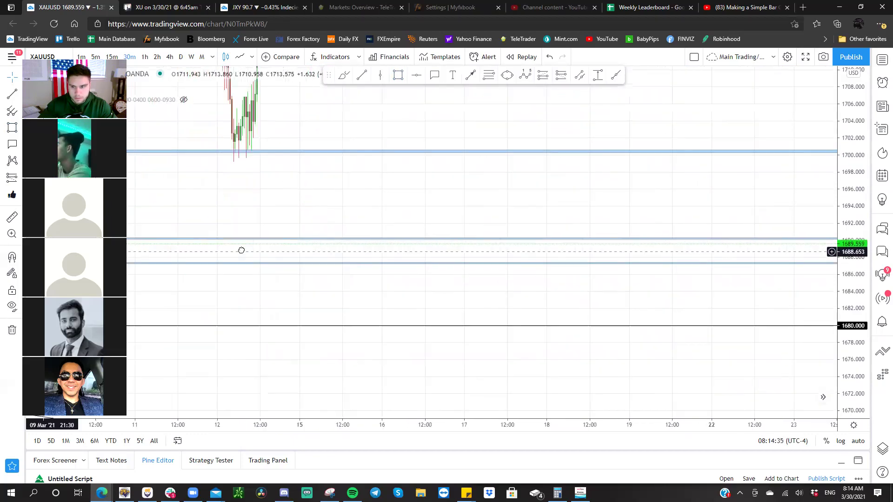
drag(469, 275, 522, 263)
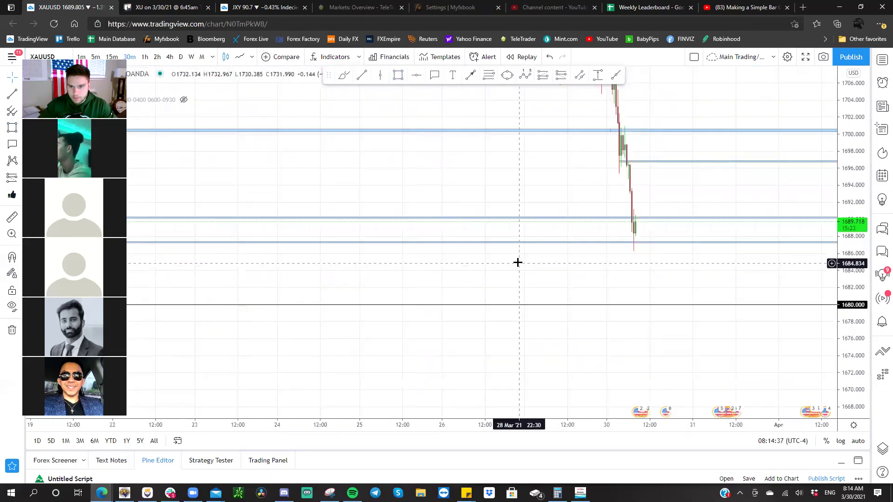
drag(592, 267, 520, 281)
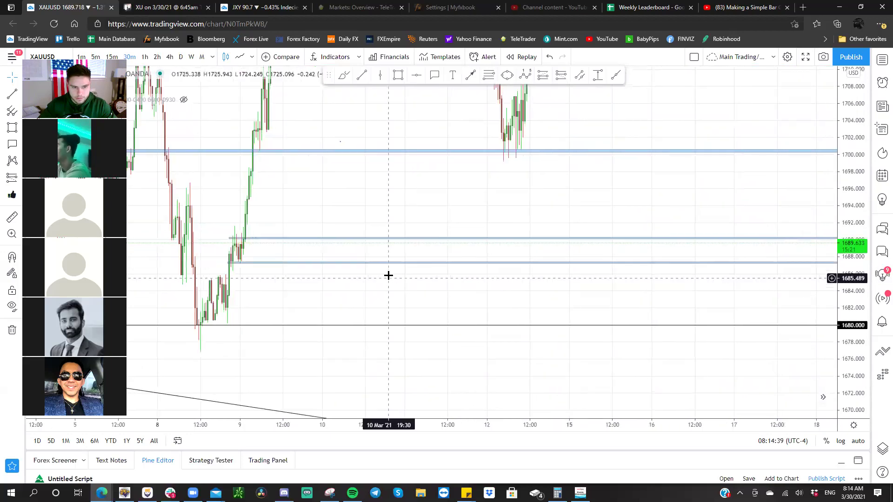
drag(393, 263, 329, 275)
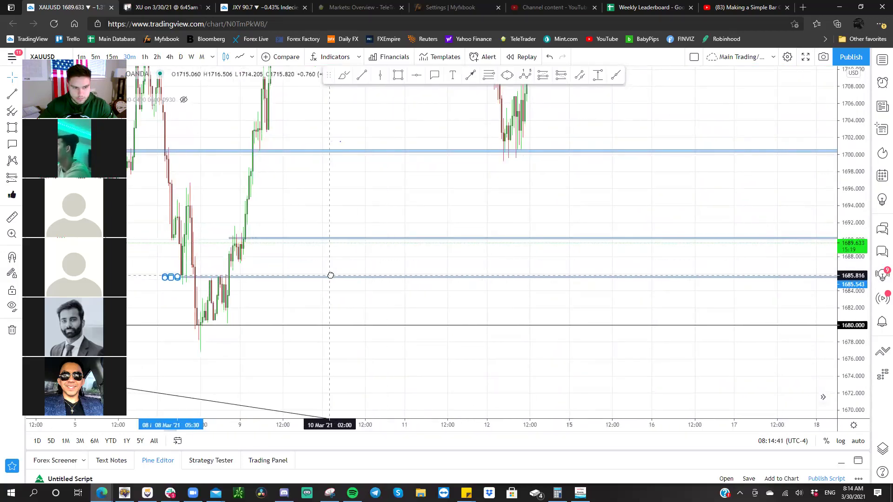
click(372, 285)
drag(579, 304, 156, 319)
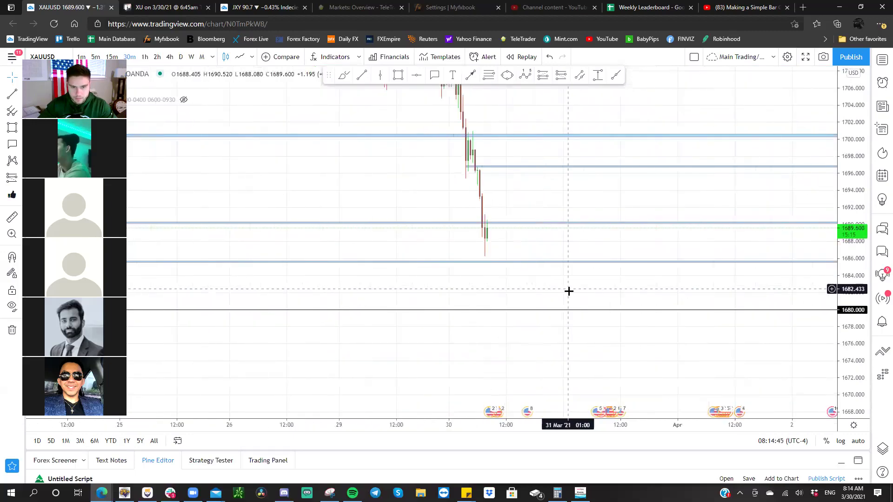
scroll(828, 329, up, 5)
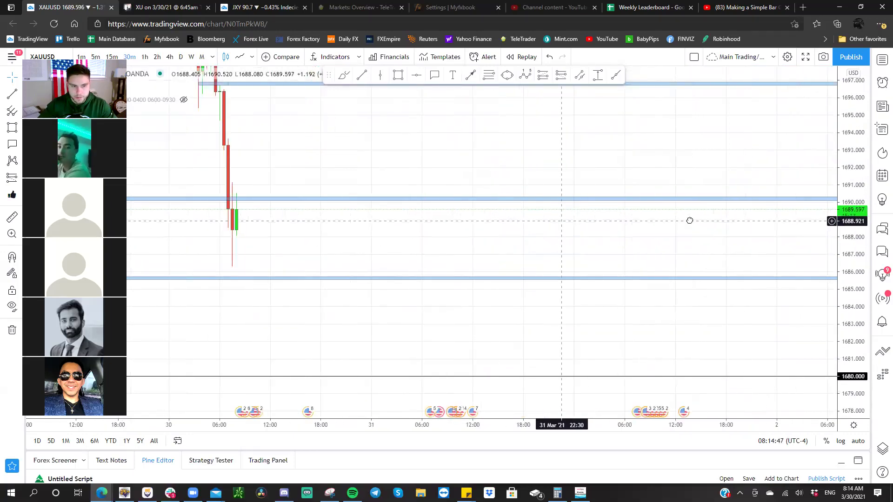
- View gold on monthly then weekly bars, then load GBPJPY on 15-minute candles
click(201, 56)
drag(859, 103, 812, 375)
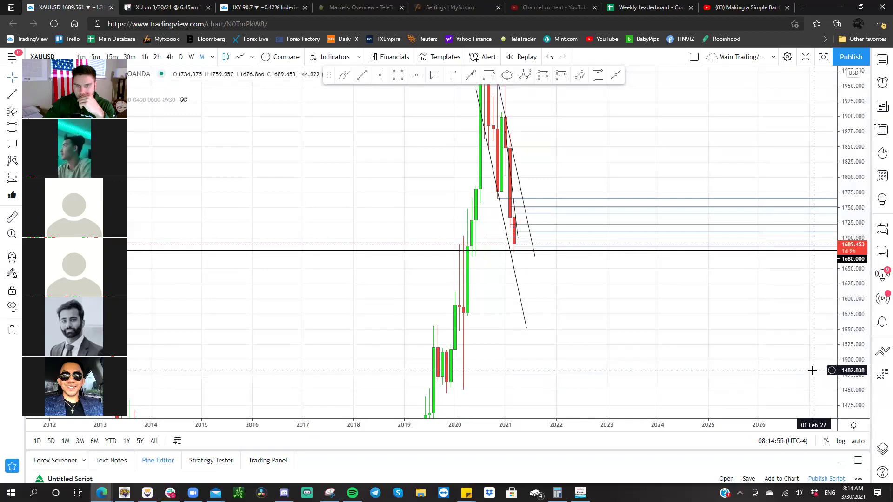
click(190, 57)
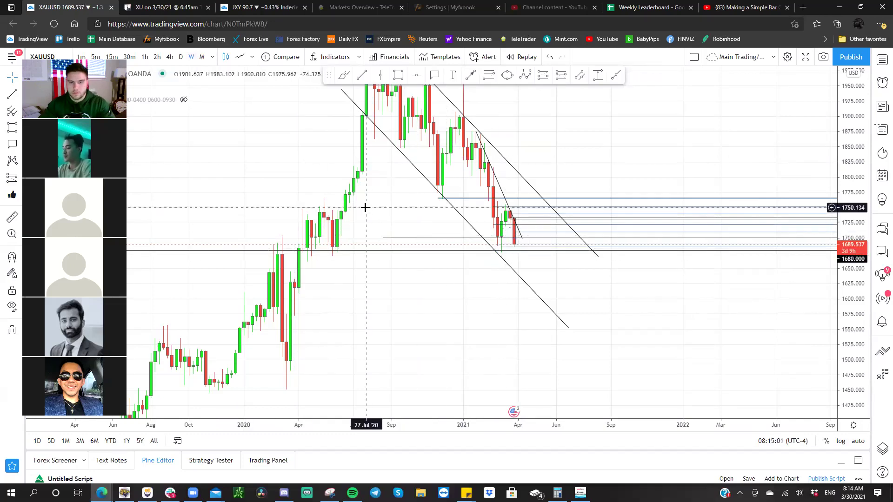
key(Down)
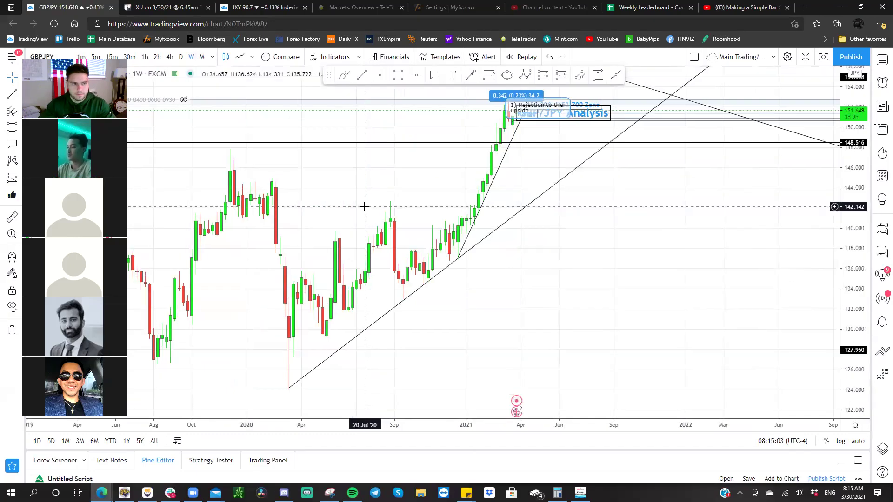
click(111, 57)
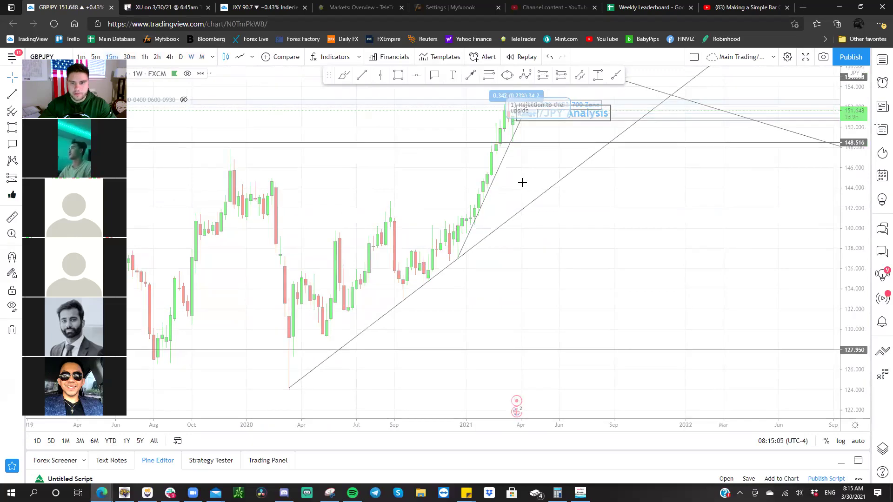
- Reset the GBPJPY chart and stretch the price scale to enlarge the candles
right_click(635, 240)
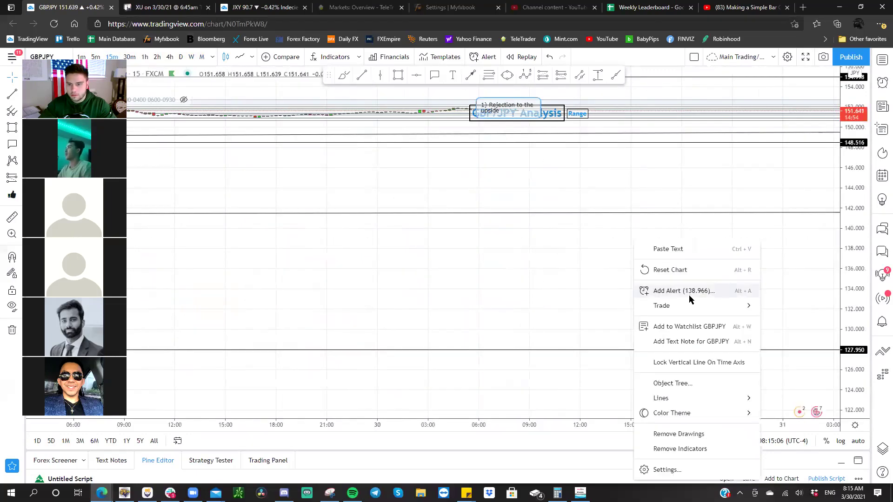
click(681, 270)
scroll(534, 269, right, 5)
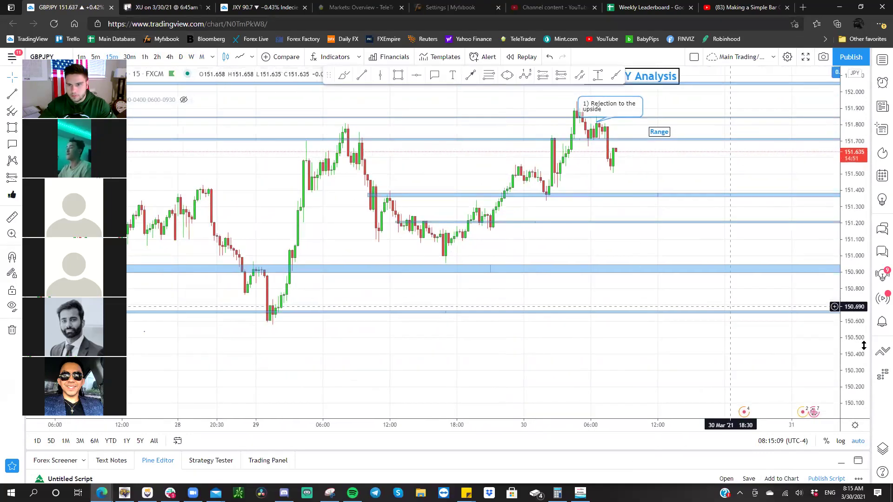
drag(855, 354, 814, 200)
scroll(670, 273, up, 3)
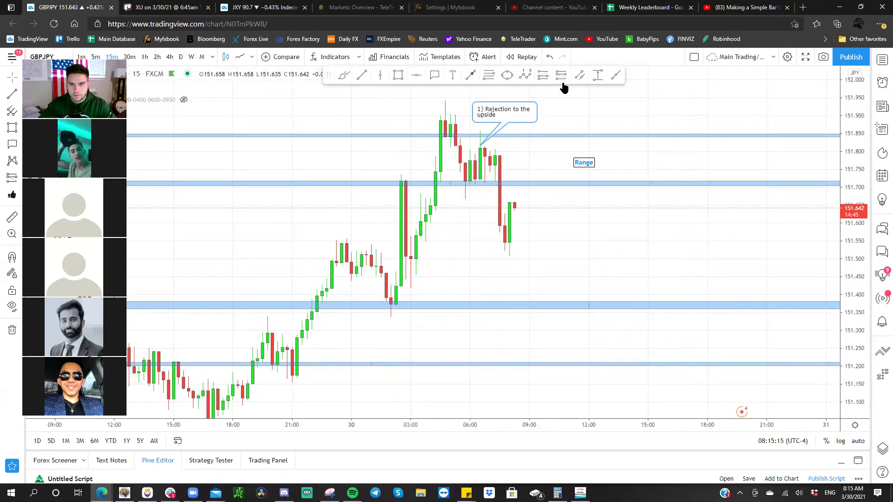
- Draw a Fib retracement from the 151.338 low to the 151.943 high, then load EURJPY
click(489, 75)
click(366, 316)
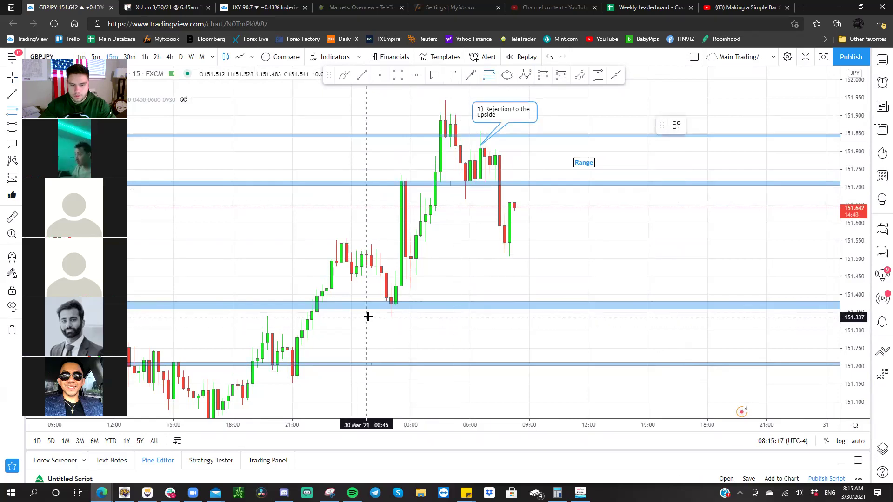
click(703, 99)
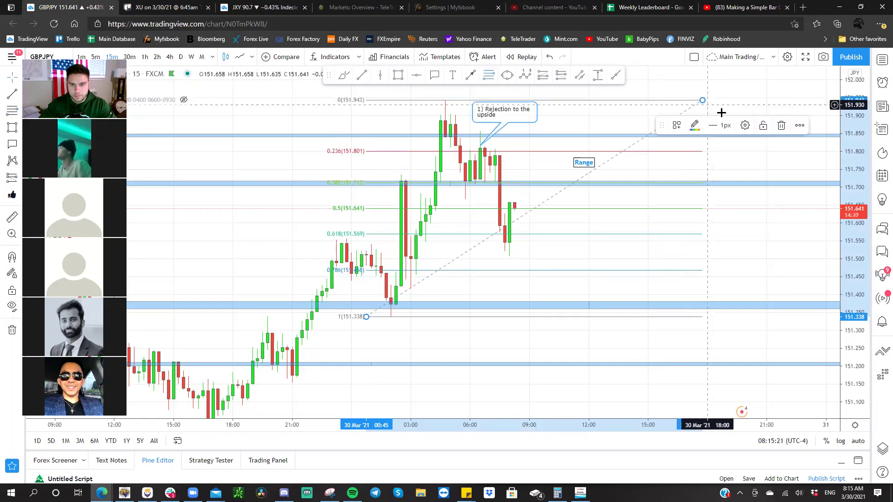
key(Down)
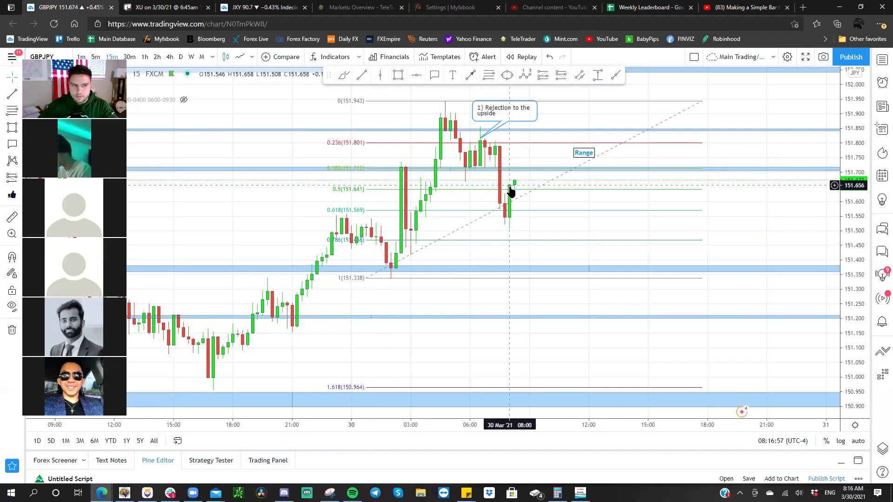
- Zoom and rescale GBPJPY so the GBP/JPY Analysis title and Fib levels around 151.64 show
scroll(511, 200, up, 2)
scroll(763, 221, left, 3)
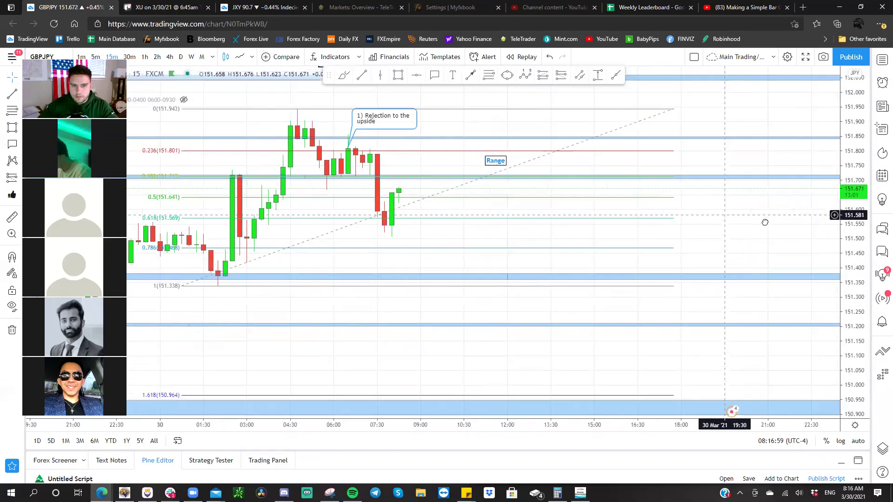
drag(844, 264, 487, 303)
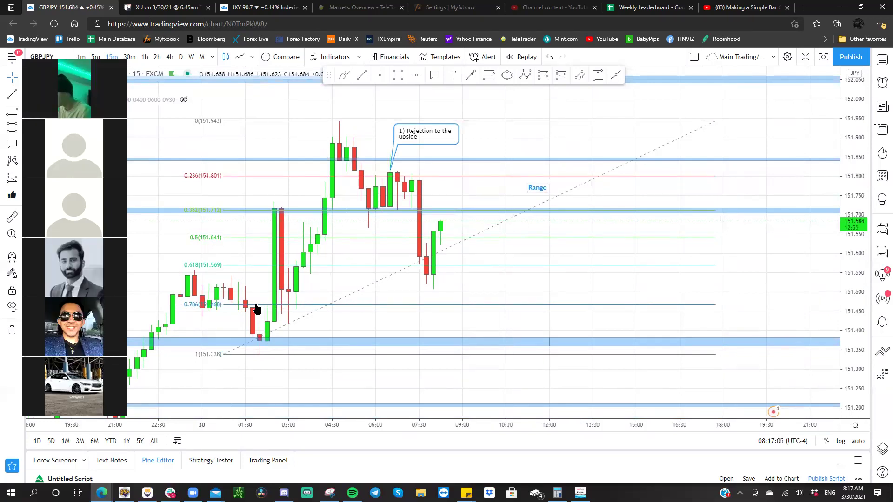
drag(382, 223, 436, 274)
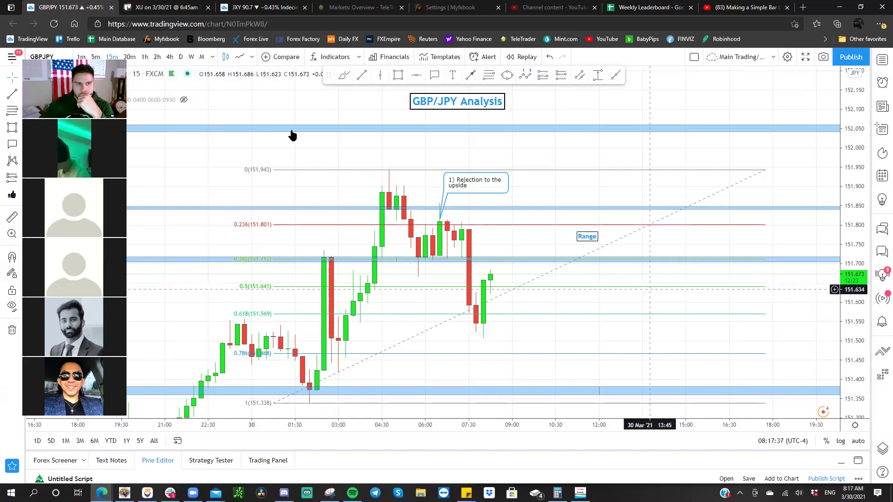
- Flip GBPJPY through 30-minute and 15-minute, ending on 4-hour candles
click(131, 58)
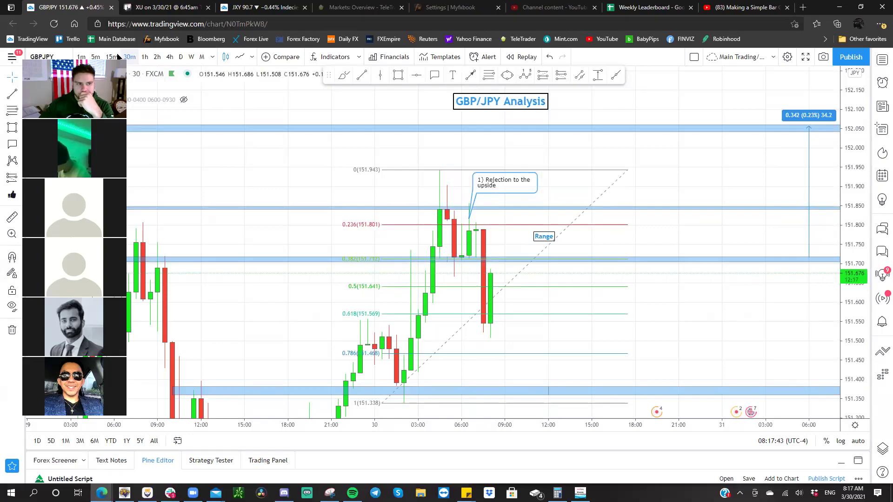
click(112, 57)
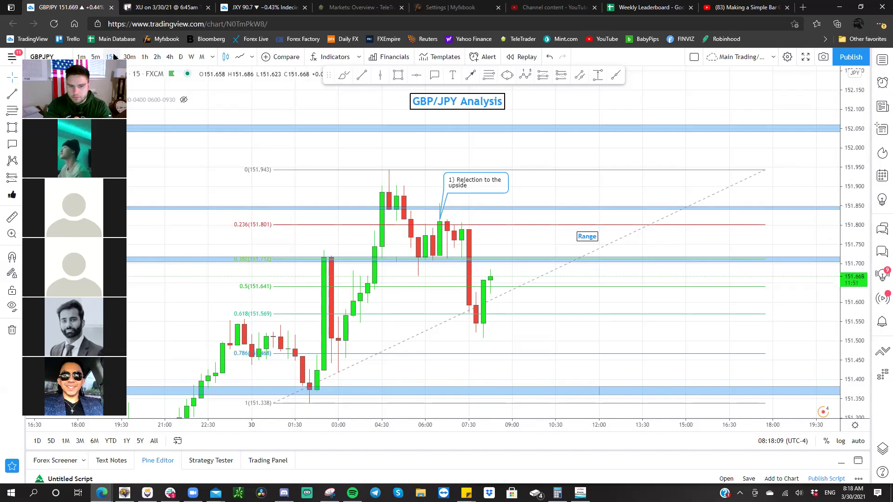
click(170, 57)
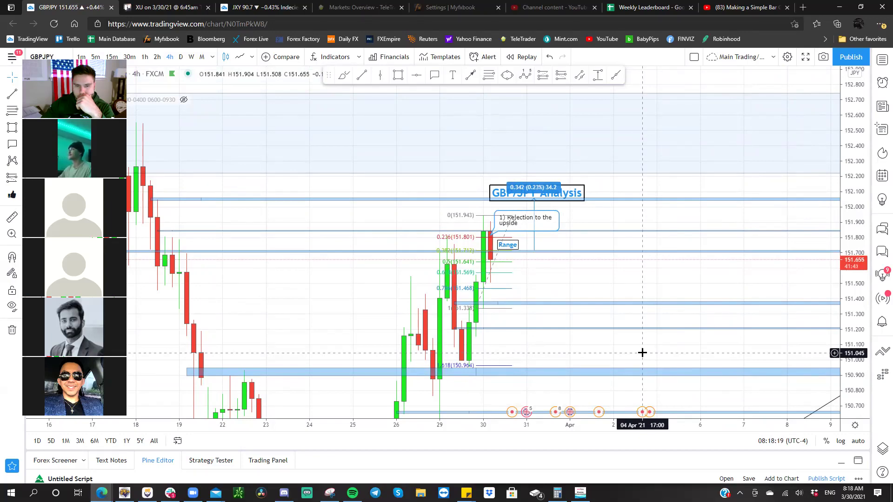
- On 1-hour GBPJPY, draw a thin zone near 151.52 extended right, then return to 15-minute candles
click(146, 57)
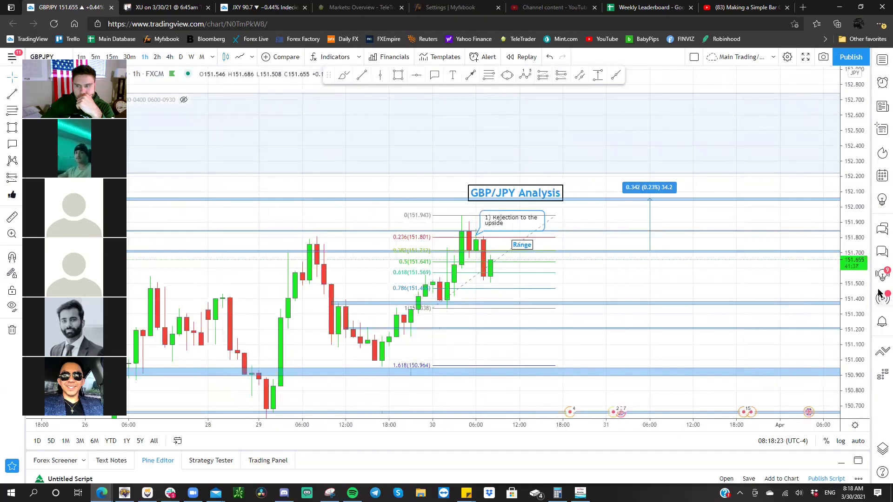
drag(743, 248, 740, 211)
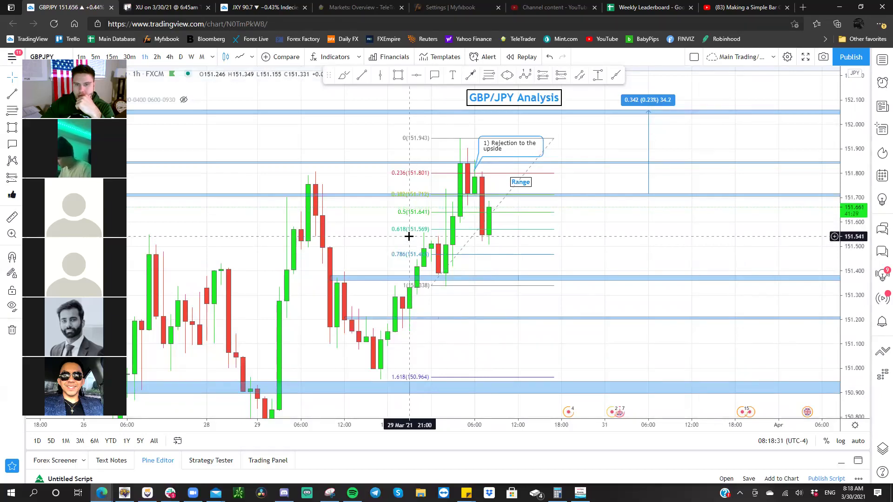
click(398, 75)
click(416, 237)
click(525, 244)
drag(538, 242, 562, 240)
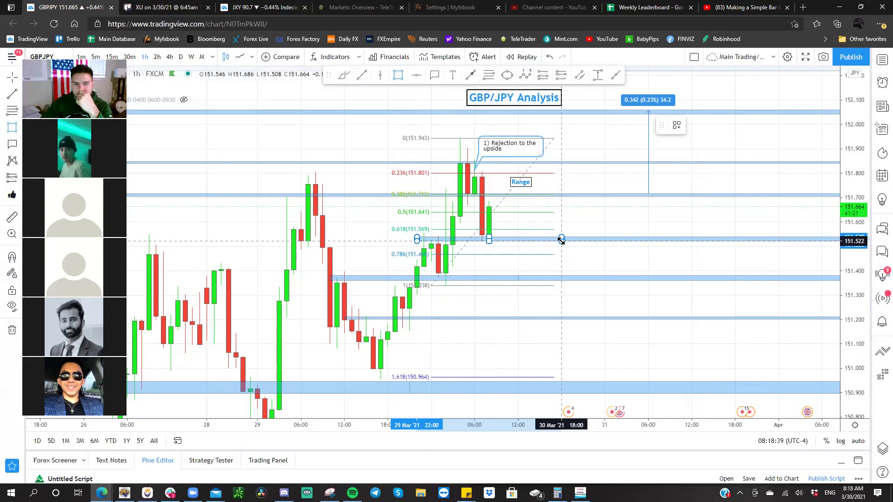
click(592, 213)
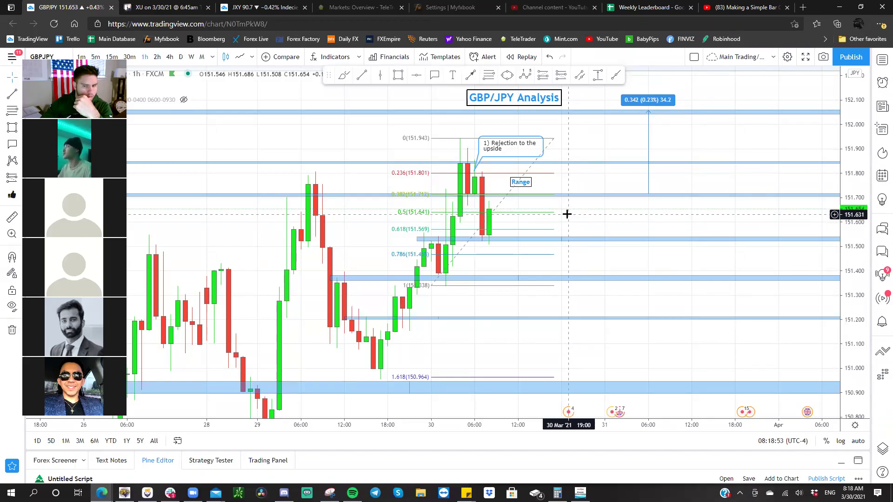
click(116, 56)
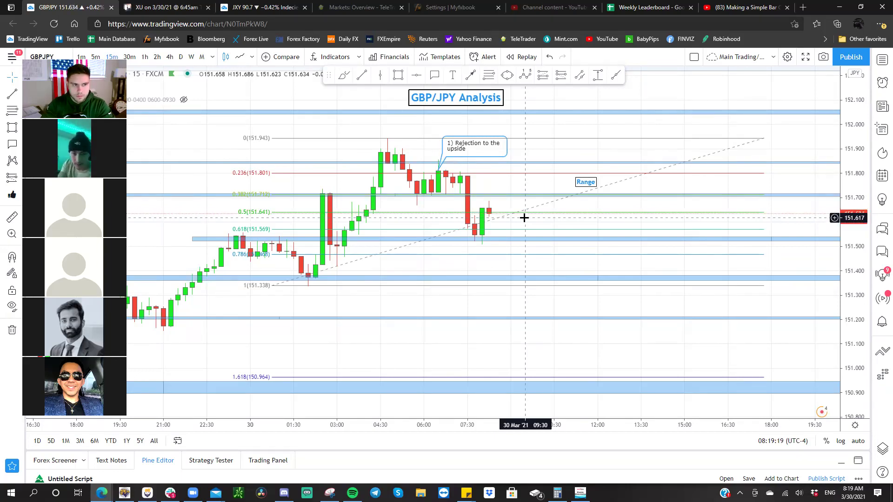
- Flip through EURJPY and XAUUSD back to GBPJPY, and pan the GBPJPY chart slightly
key(space)
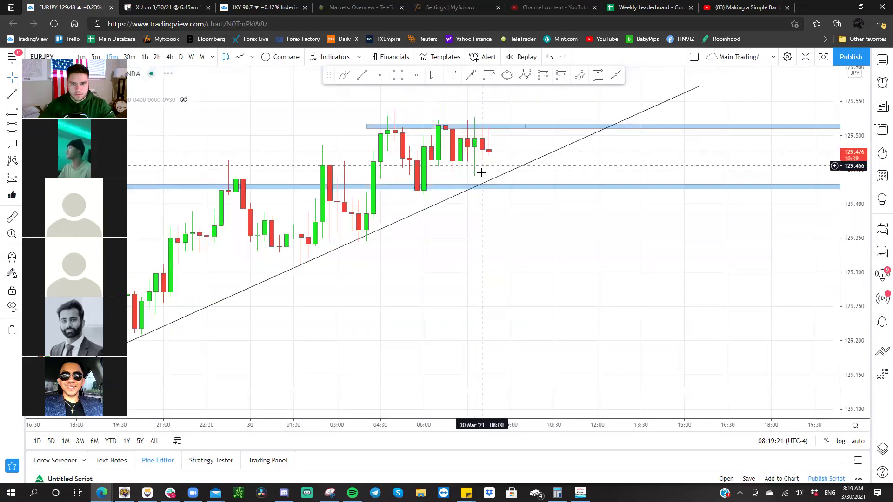
key(space)
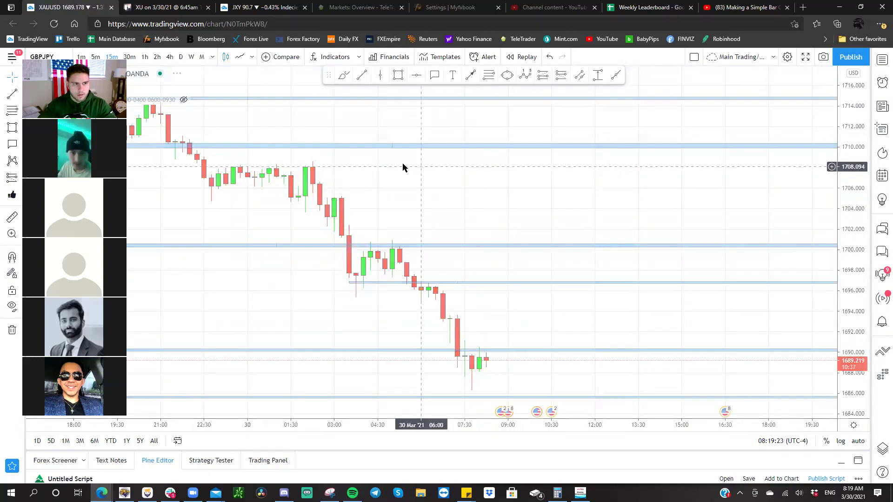
key(space)
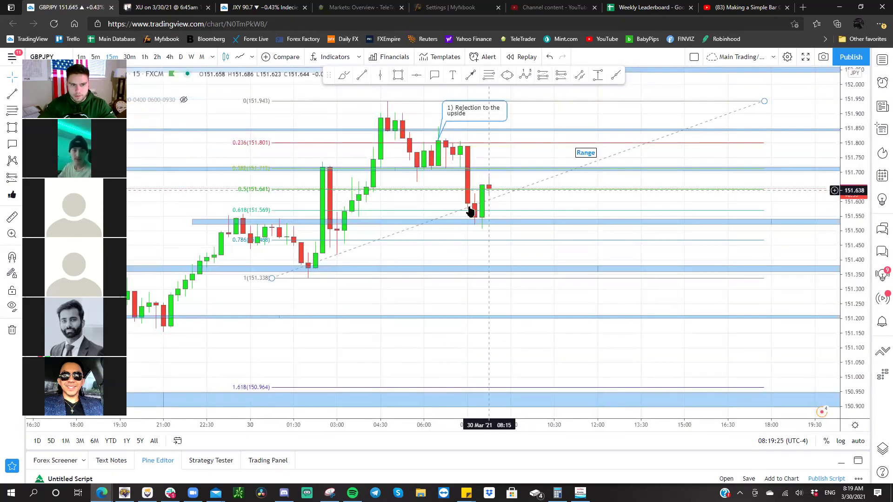
drag(413, 289, 409, 316)
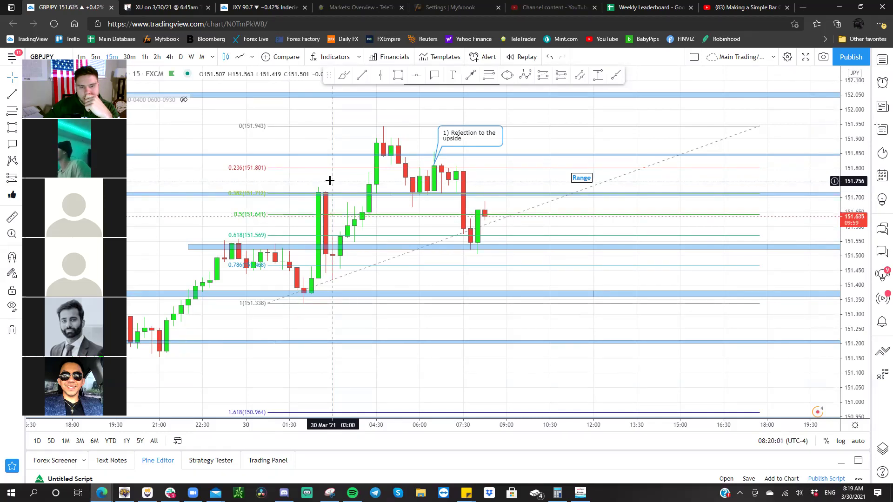
right_click(329, 181)
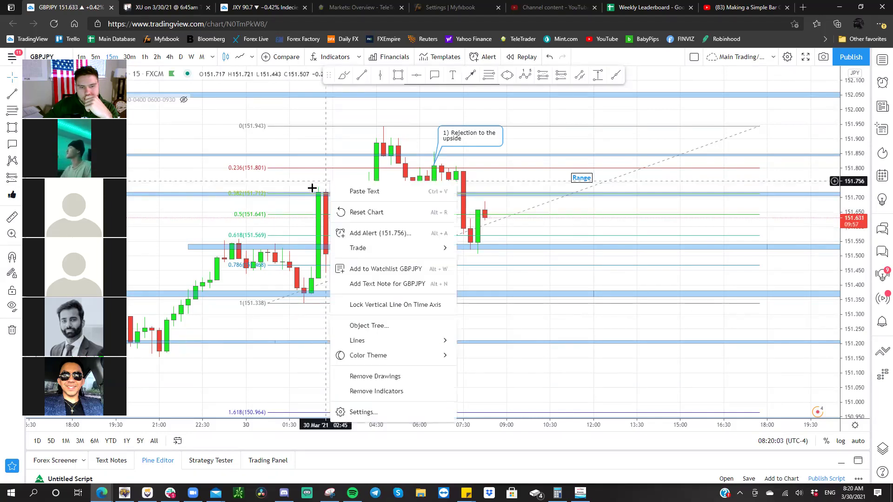
click(218, 212)
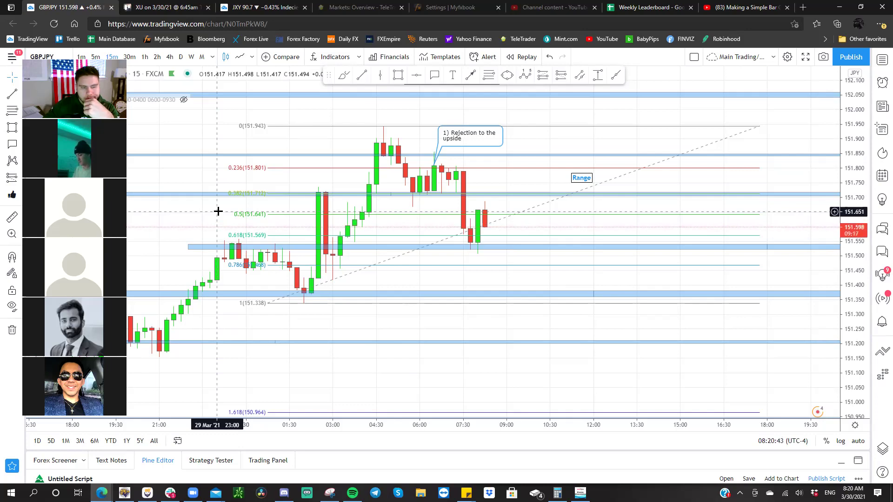
- Show XAUUSD gold on 5-minute candles with a stretched price scale
key(space)
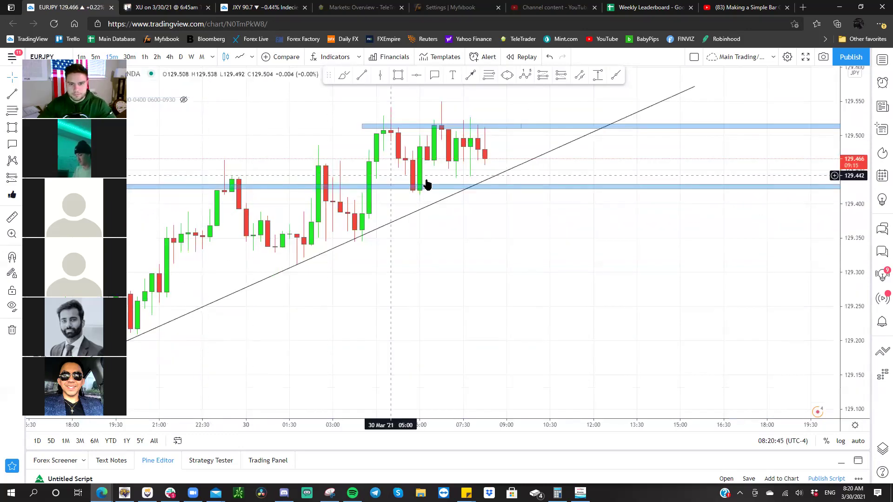
key(space)
drag(489, 303, 494, 195)
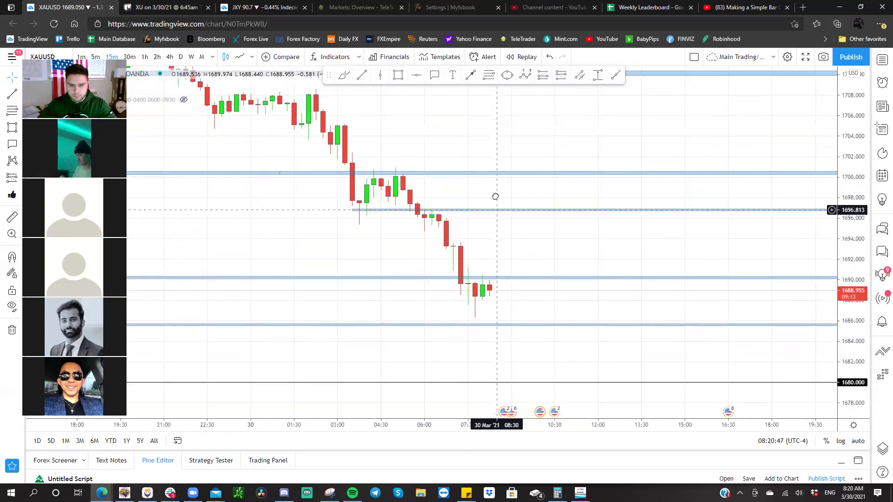
drag(849, 225, 847, 156)
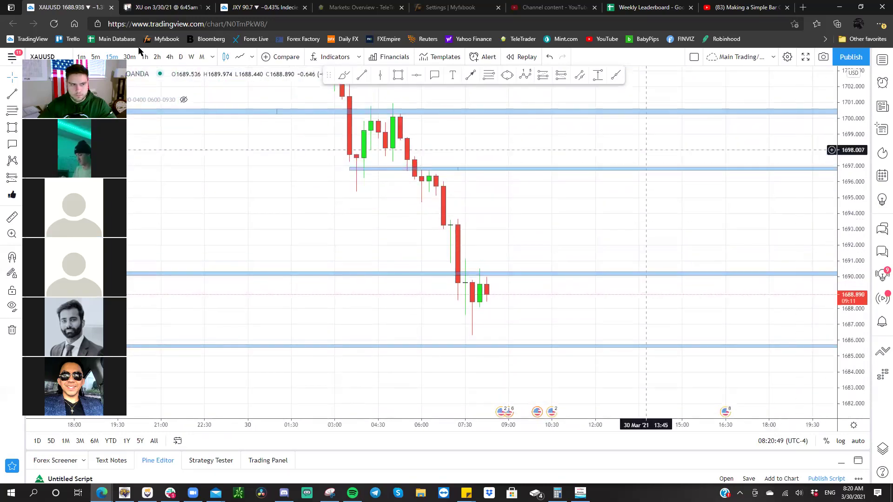
click(96, 56)
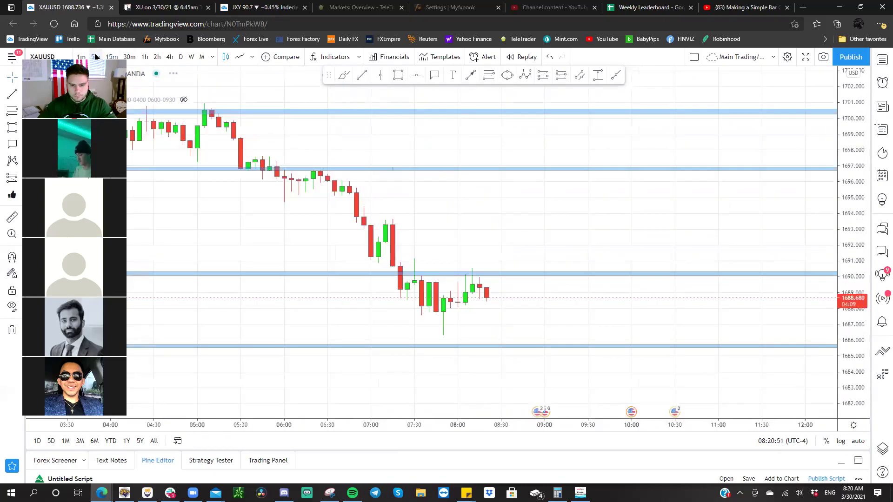
drag(855, 272, 858, 197)
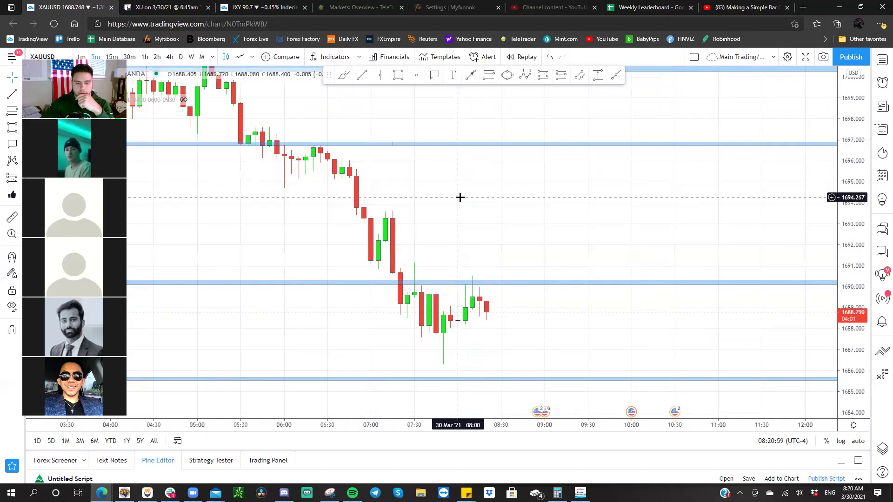
- In MetaTrader 5, bring up the XAUUSD 15-minute chart and position its candles
key(alt+Tab)
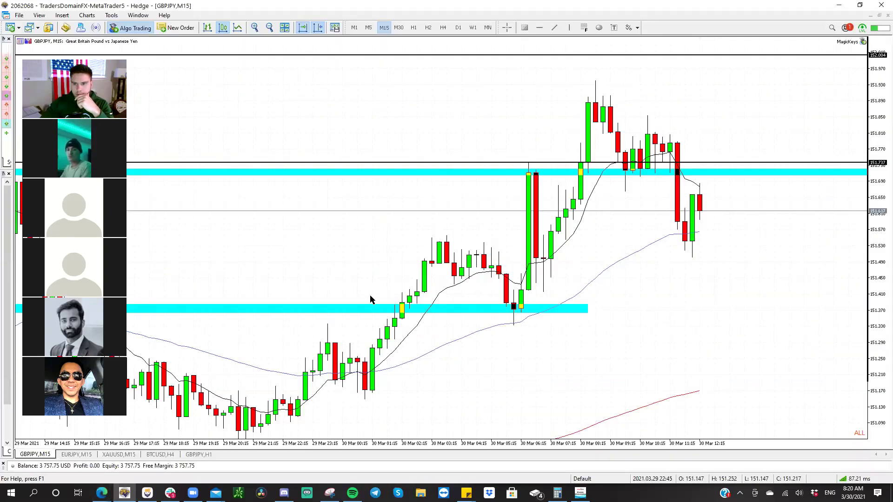
click(114, 454)
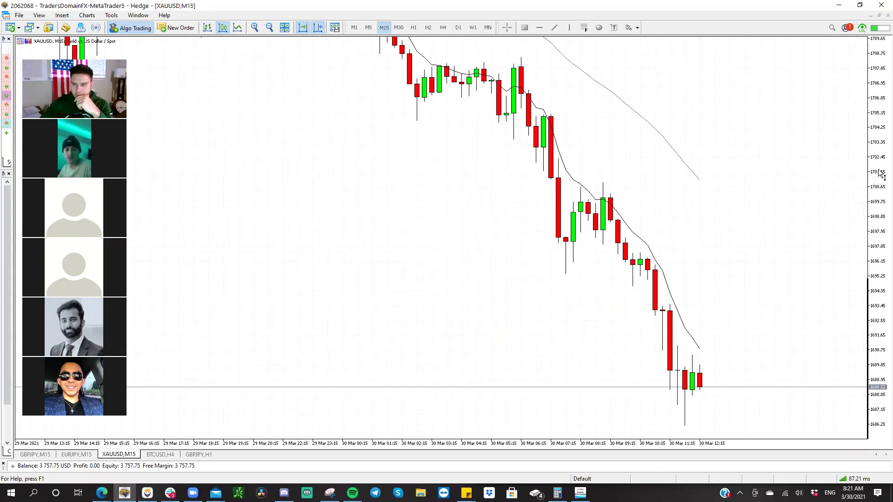
drag(880, 159, 881, 179)
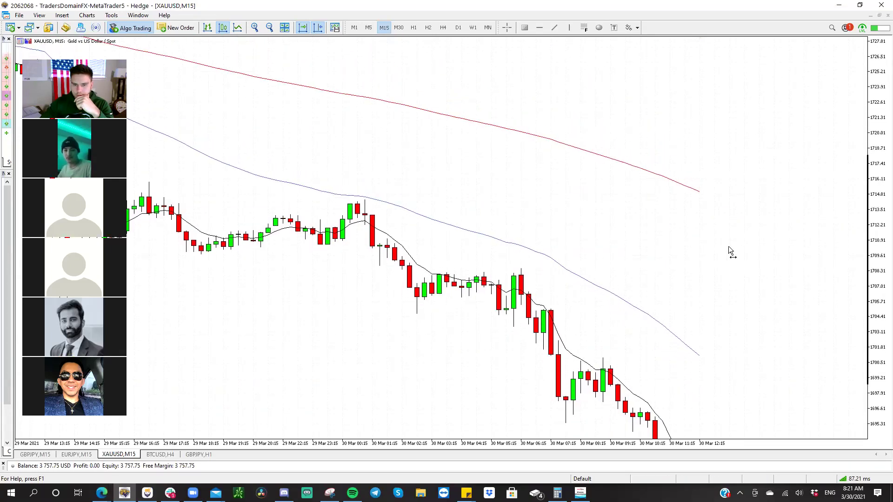
drag(674, 253, 667, 116)
- Set a Fixed minimum price scale in the XAUUSD,M15 chart properties
right_click(638, 131)
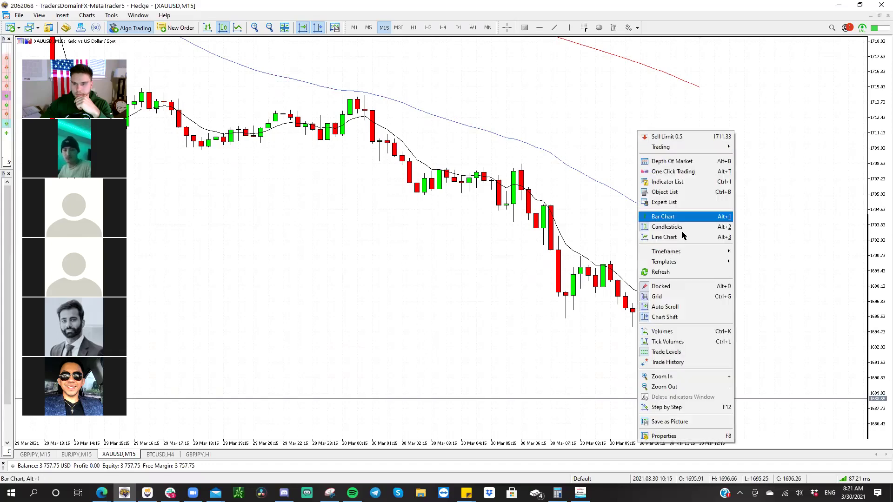
click(666, 436)
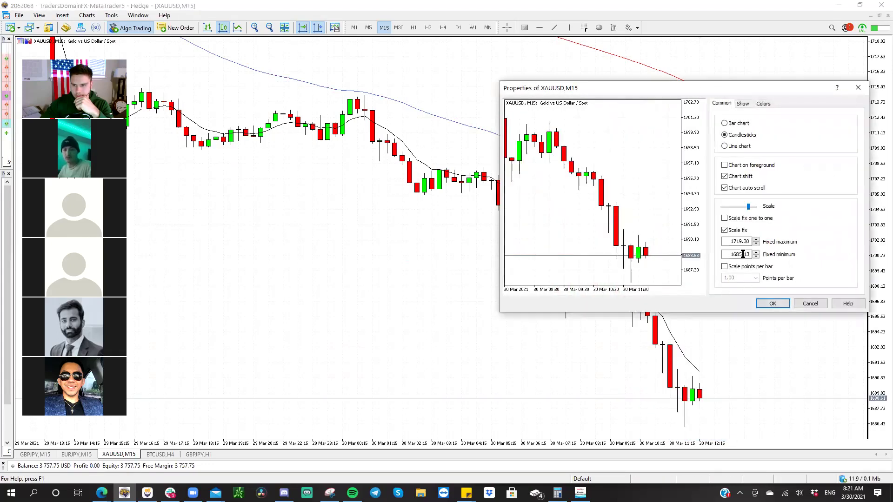
click(740, 254)
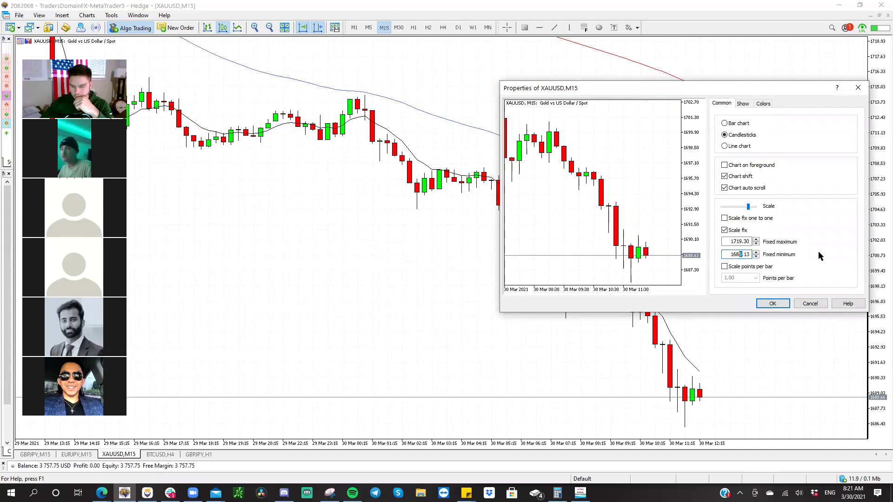
click(785, 302)
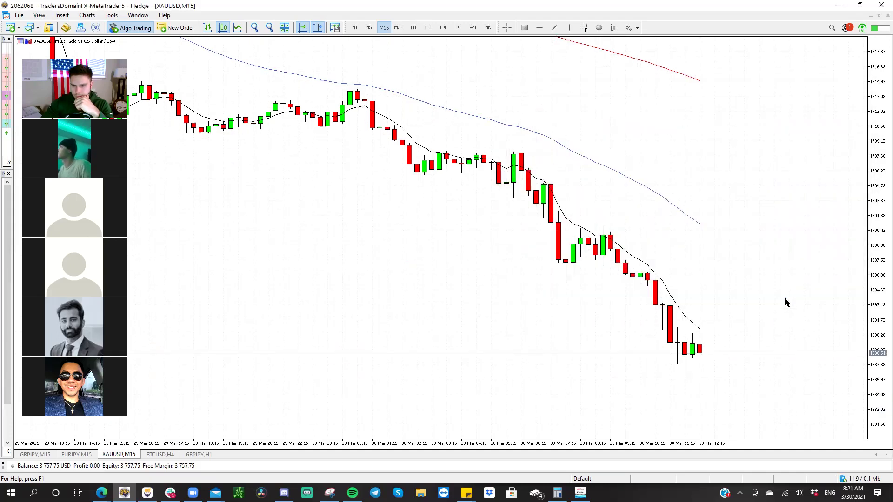
- Rescale the gold chart vertically and widen the Market Watch and Navigator panels
drag(880, 257, 741, 5)
drag(698, 210, 694, 181)
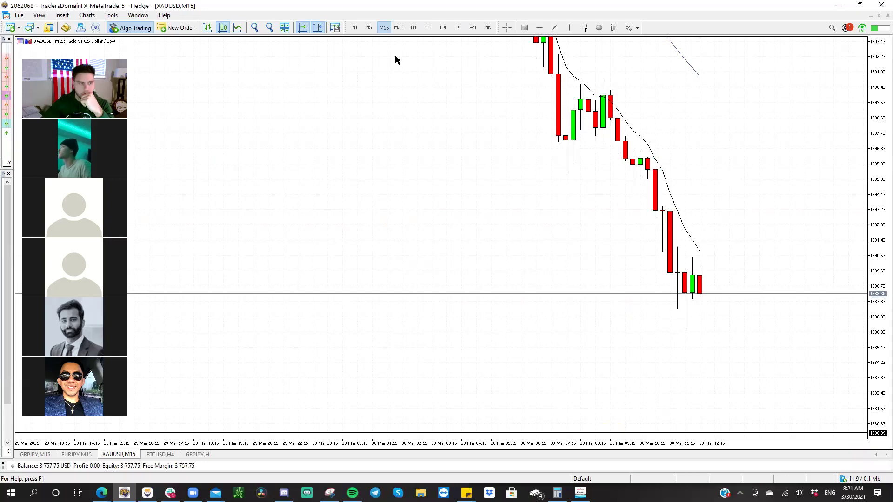
drag(13, 67, 155, 68)
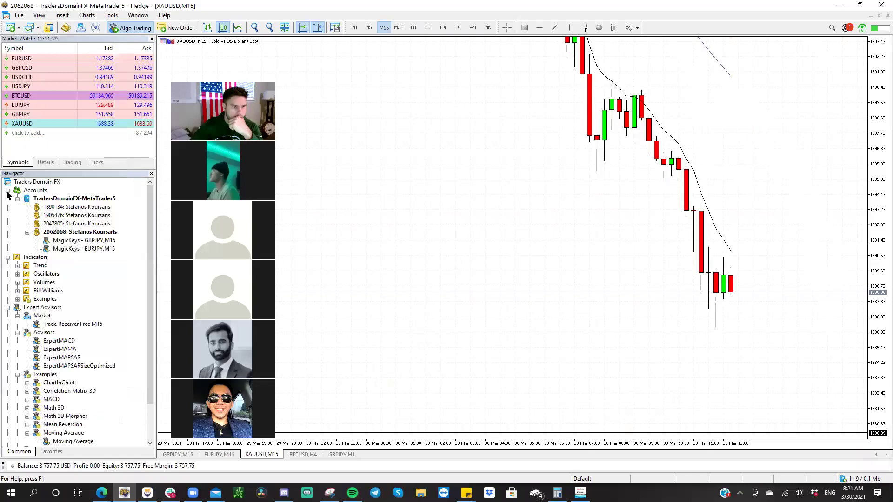
- Attach MagicKeys to the XAUUSD chart using the magickeys1p80custom.set preset, then collapse the side panels
click(7, 190)
double_click(51, 392)
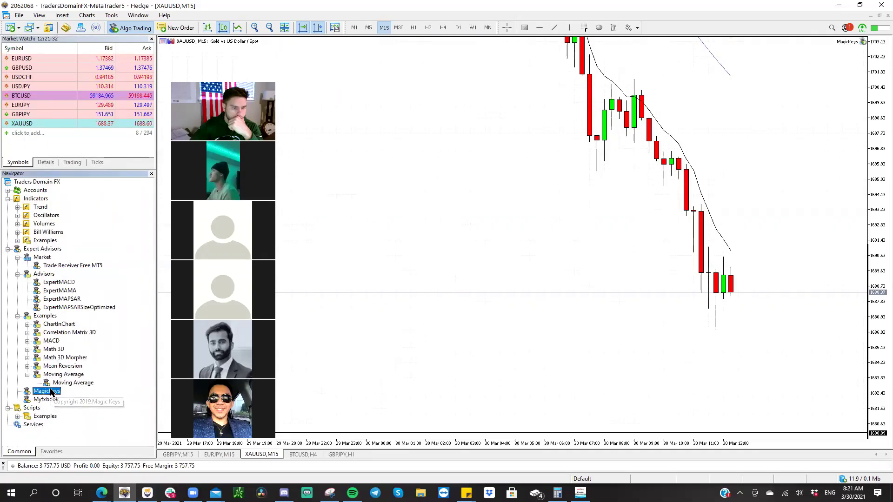
click(129, 73)
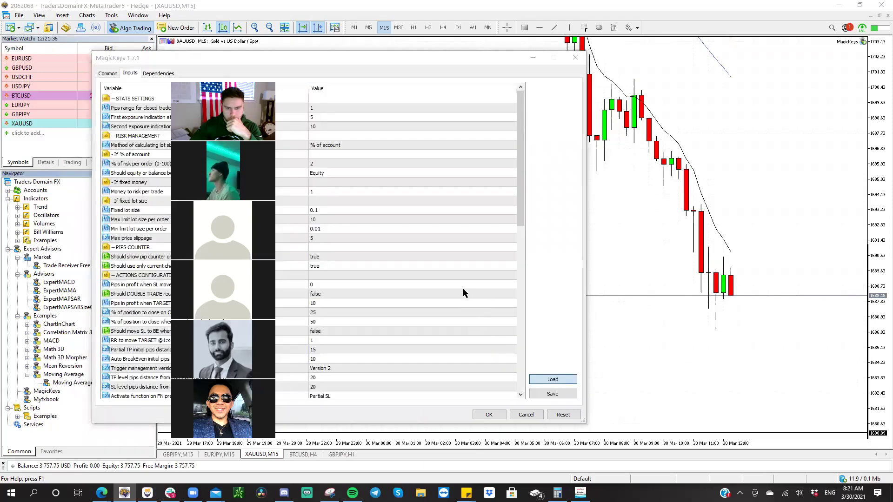
click(552, 379)
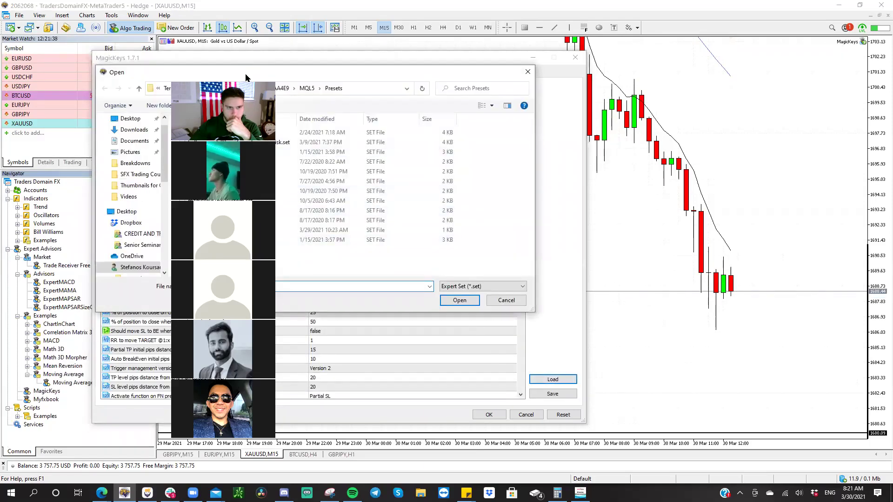
double_click(211, 200)
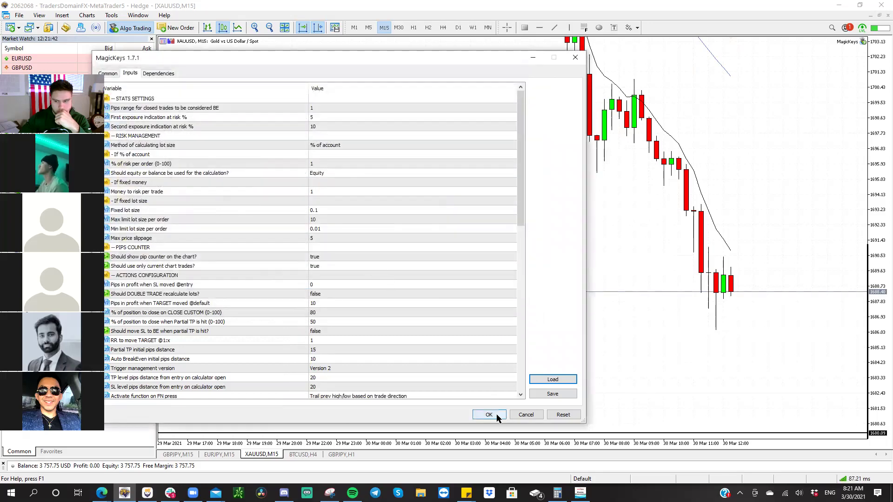
click(489, 415)
drag(156, 103, 139, 97)
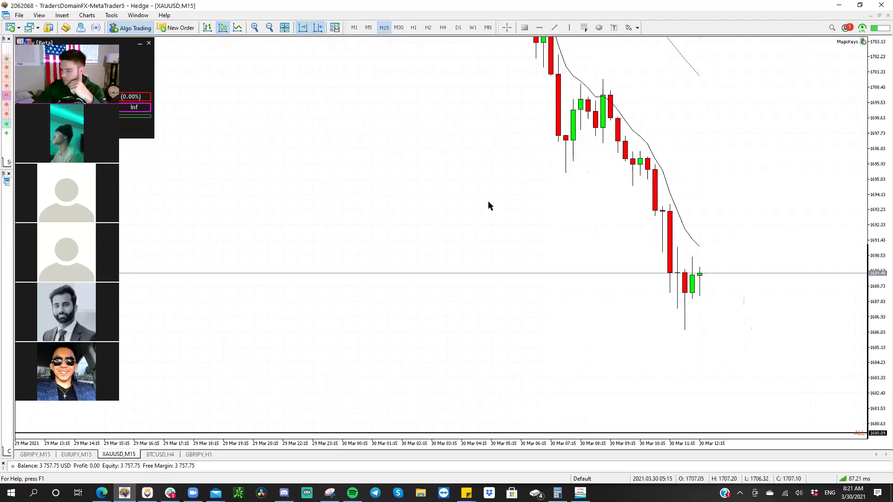
- Plot a gold short in MagicKeys with stop 1690.28 (0.98% risk), target 1681.40, on M5
key(s)
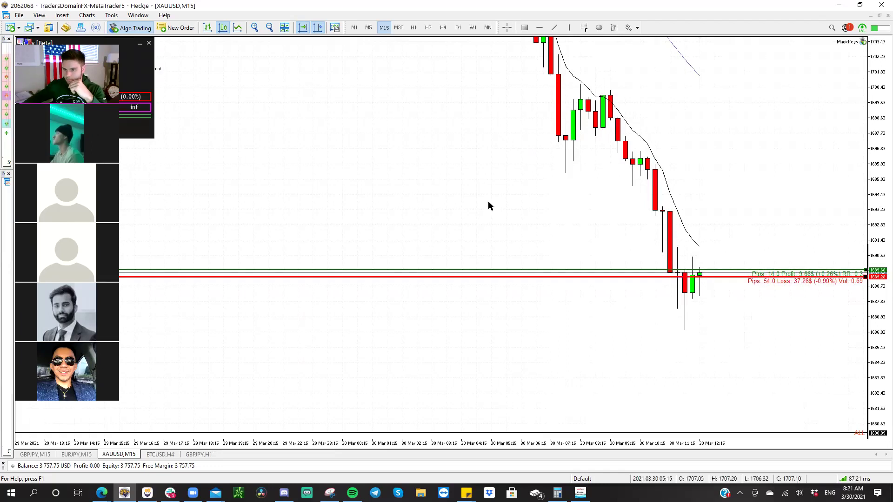
drag(654, 268, 660, 409)
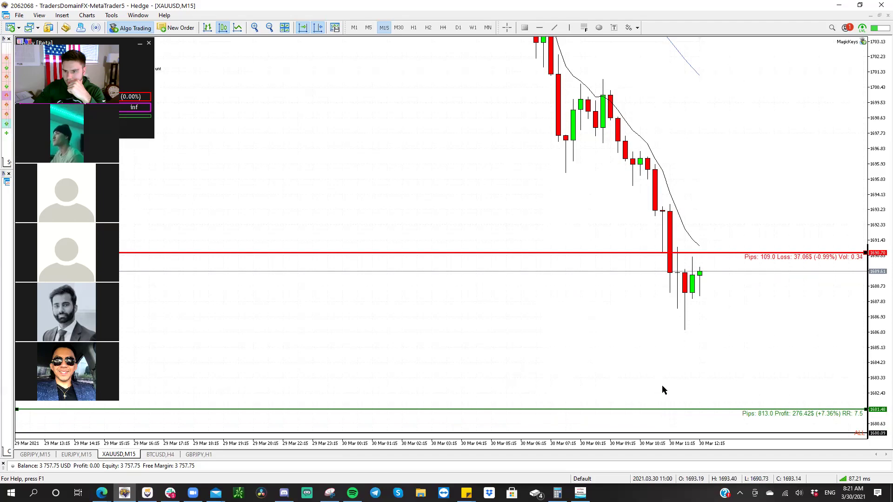
click(368, 27)
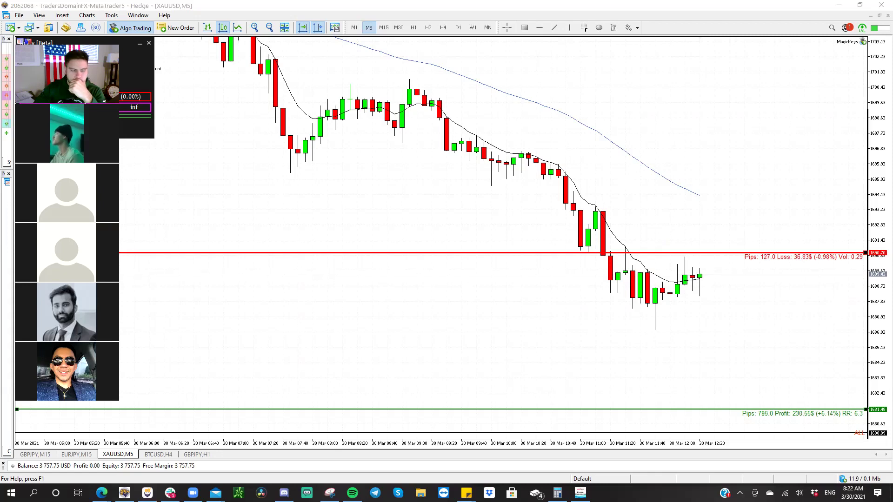
- Bring TradingView's gold chart back and switch it to 15-minute candles
mouse_move(101, 493)
click(51, 450)
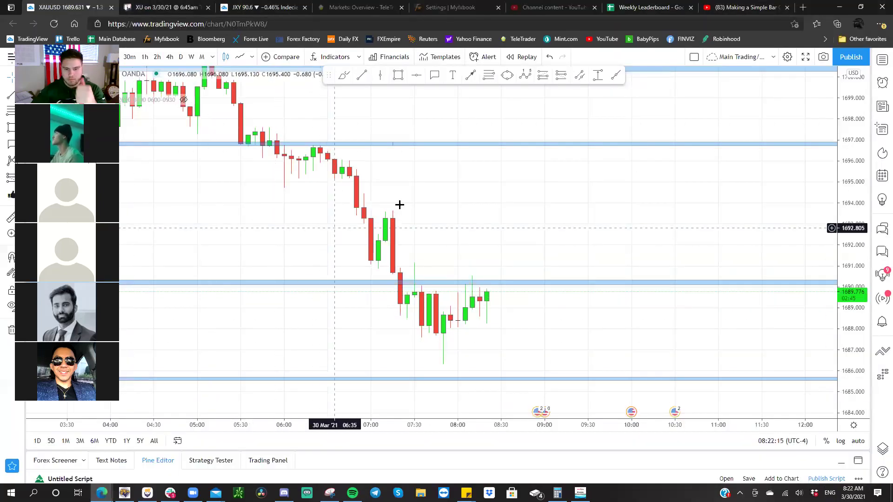
drag(537, 242, 542, 209)
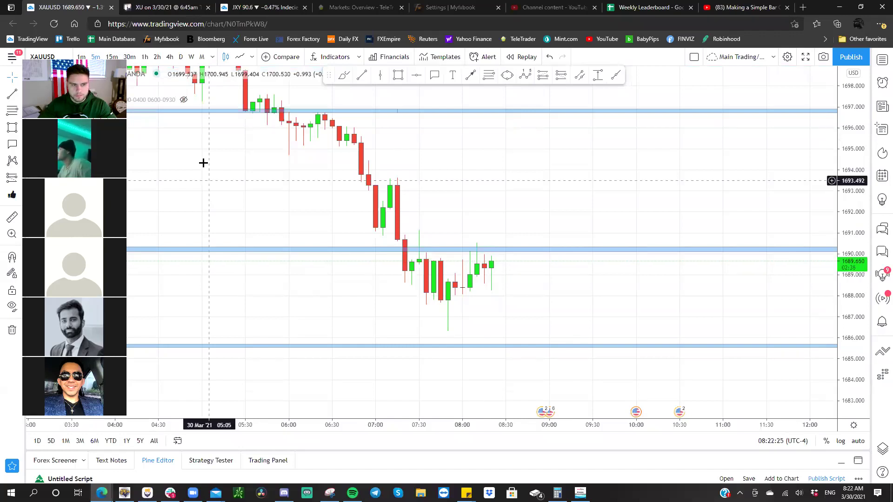
click(111, 56)
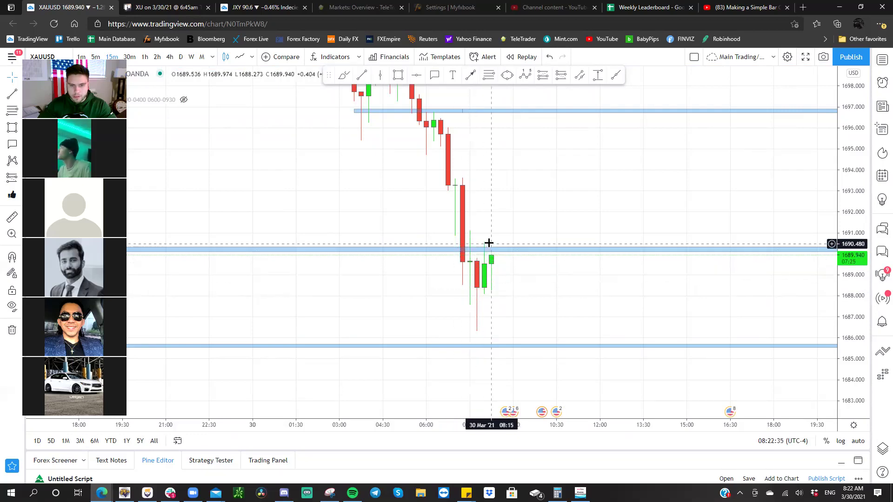
- Raise the 1690 zone to about 1690.5 and extend it further right in time
scroll(488, 243, down, 2)
scroll(580, 255, down, 5)
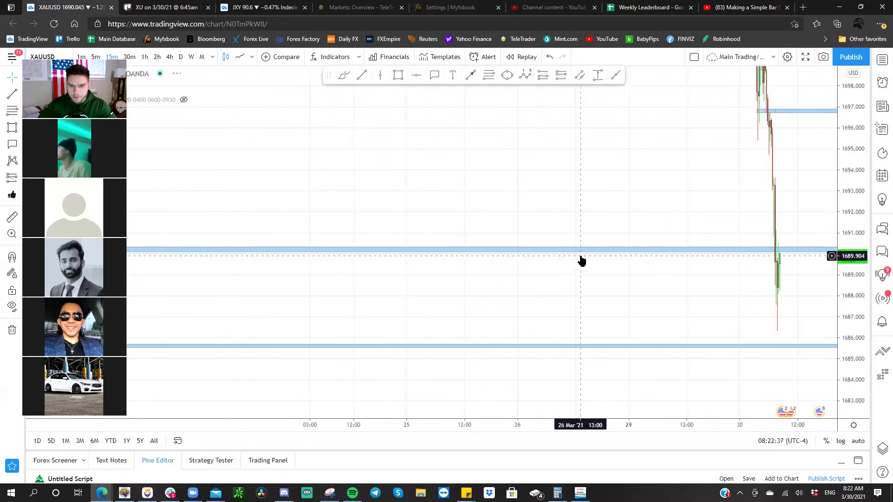
scroll(580, 256, down, 4)
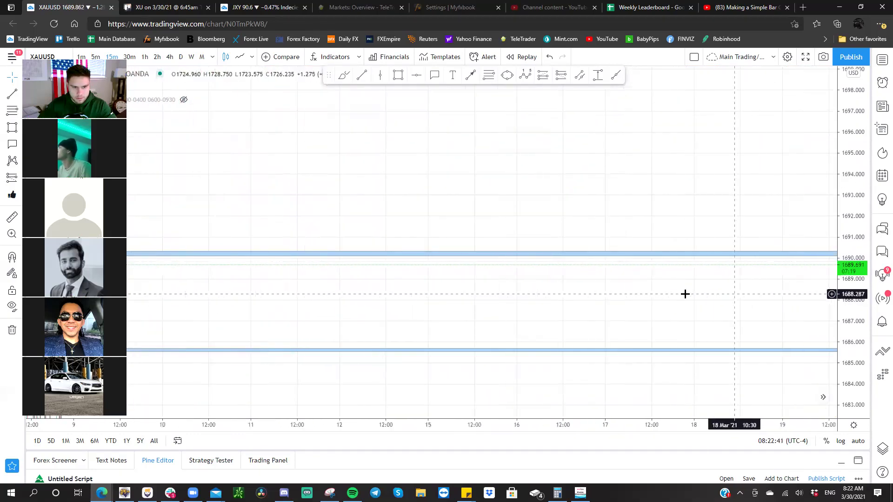
scroll(771, 294, up, 5)
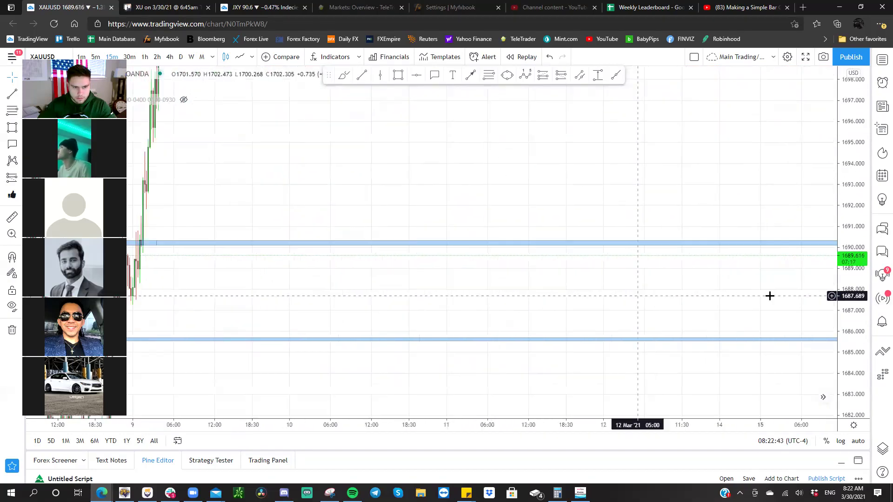
scroll(601, 291, up, 2)
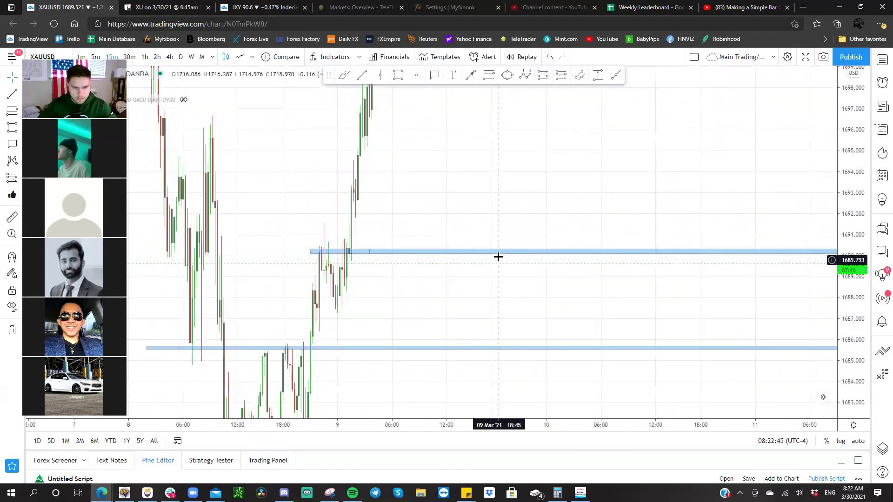
click(498, 252)
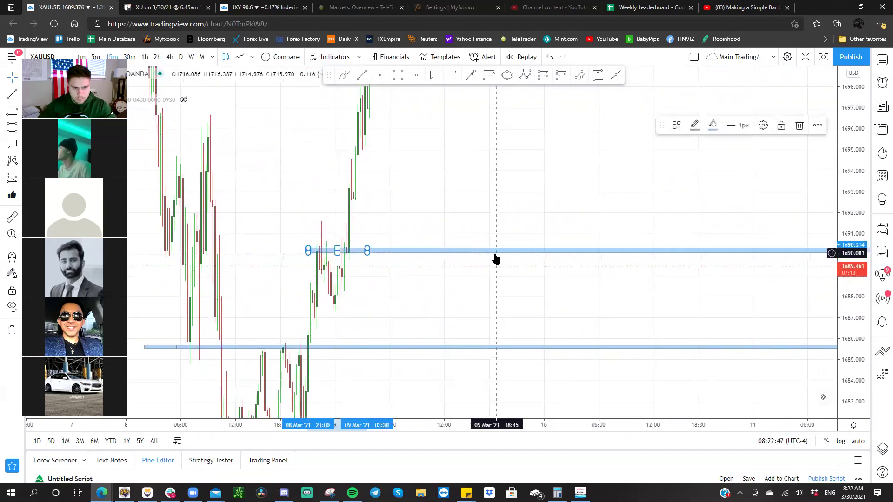
drag(495, 252, 497, 247)
drag(367, 245, 9, 186)
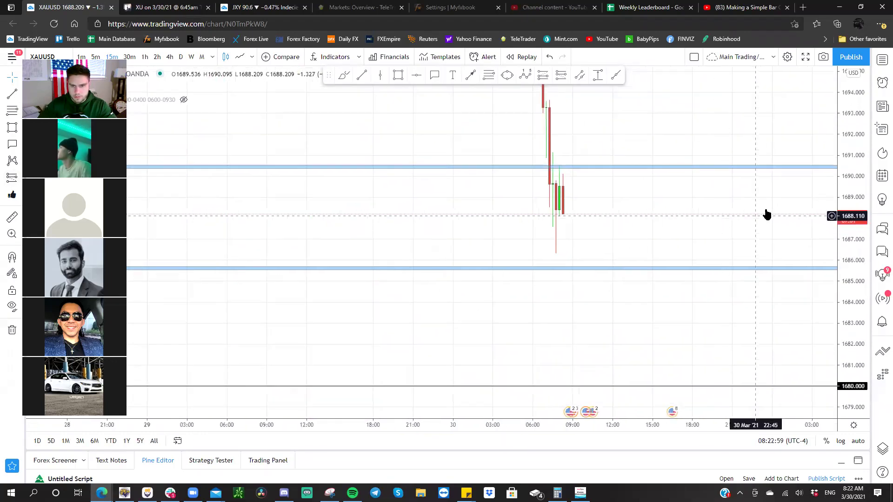
drag(848, 125, 821, 251)
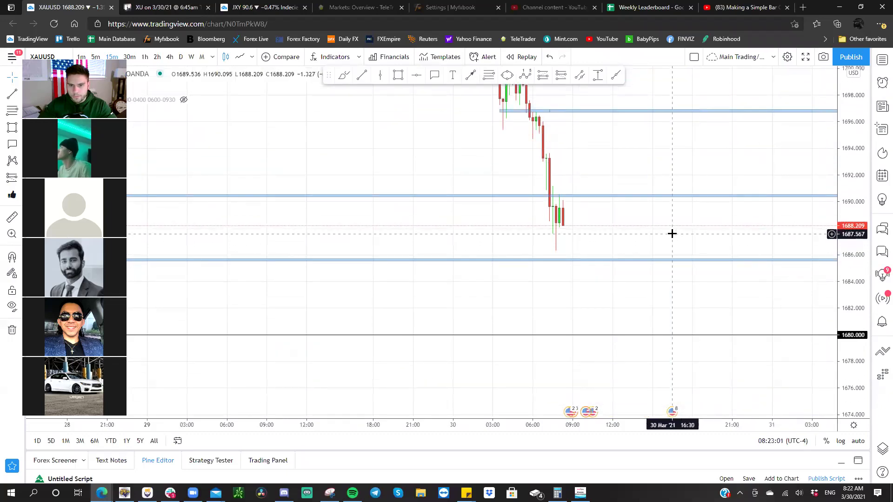
scroll(661, 233, up, 2)
scroll(660, 251, up, 2)
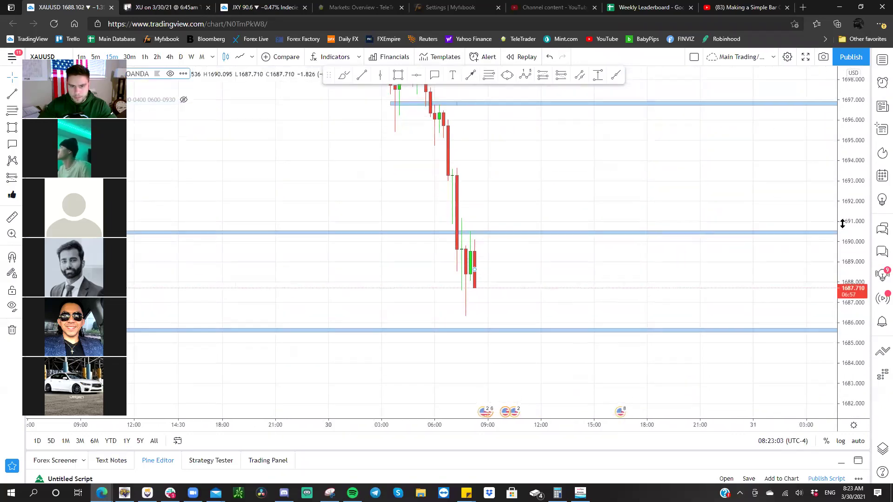
drag(619, 250, 644, 237)
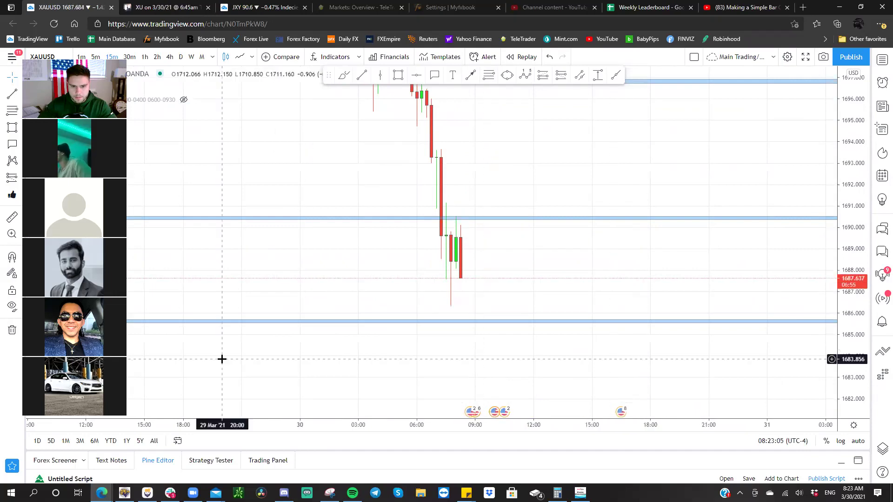
- In MetaTrader 5, open a 0.11-lot gold sell at 1687.4 with stop at 1690.65, then view M15
click(124, 493)
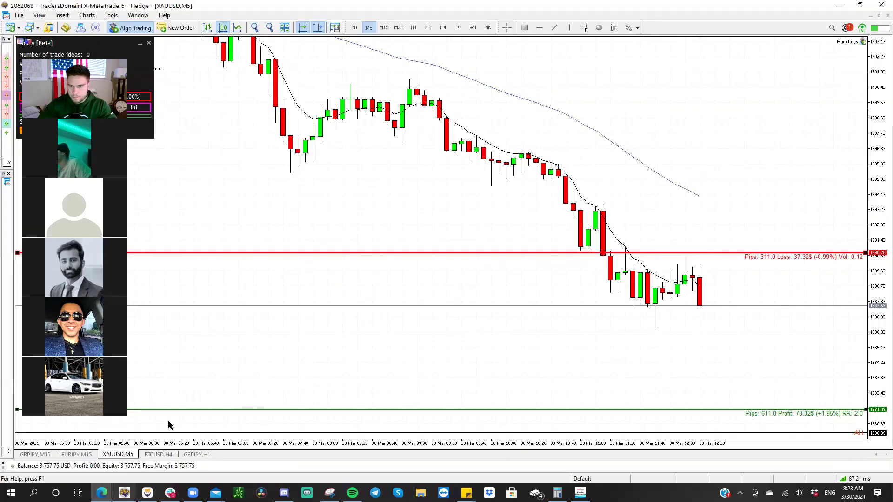
drag(687, 254, 688, 254)
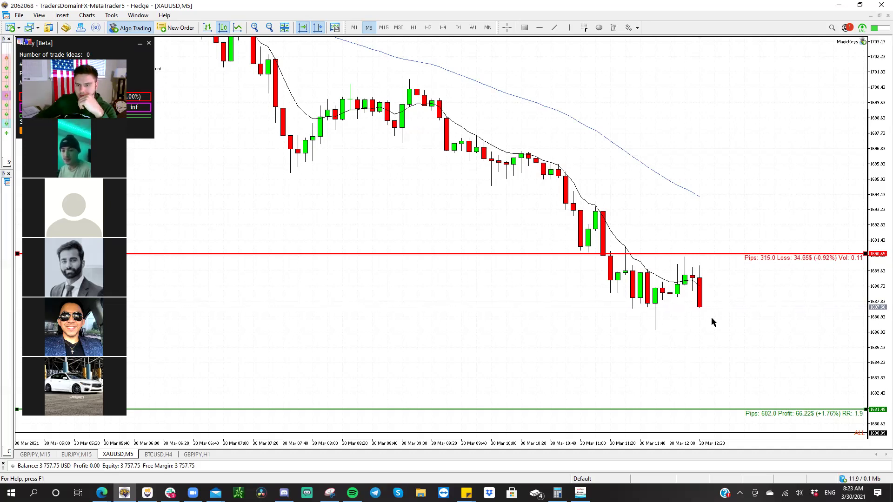
key(s)
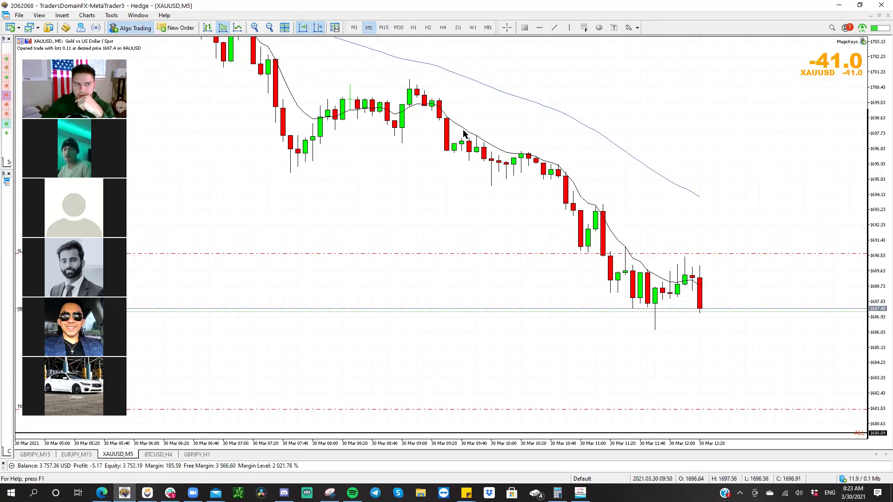
click(383, 27)
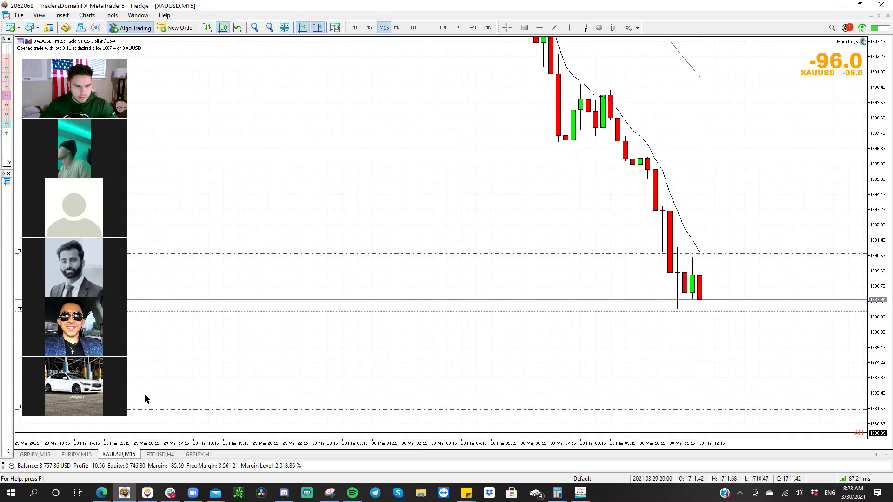
- In TradingView, place a Short Position from 1687.891 with stop 1690.603 and target 1685.396
mouse_move(102, 492)
click(86, 450)
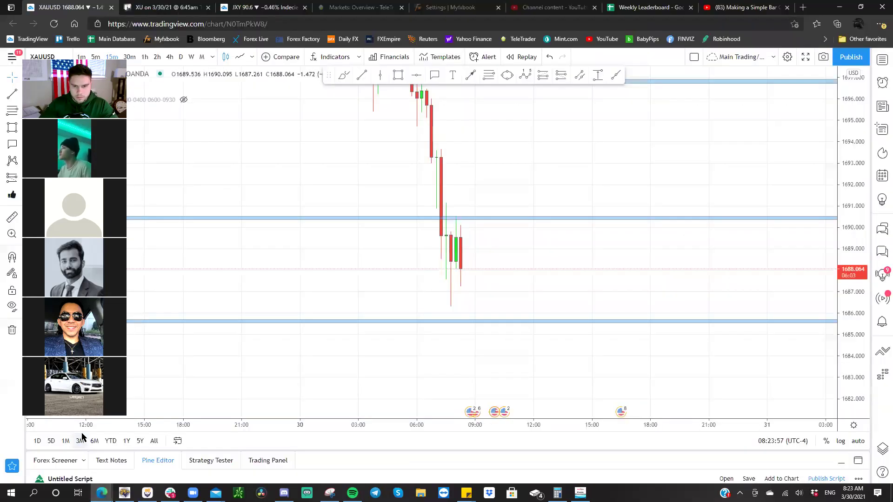
click(560, 77)
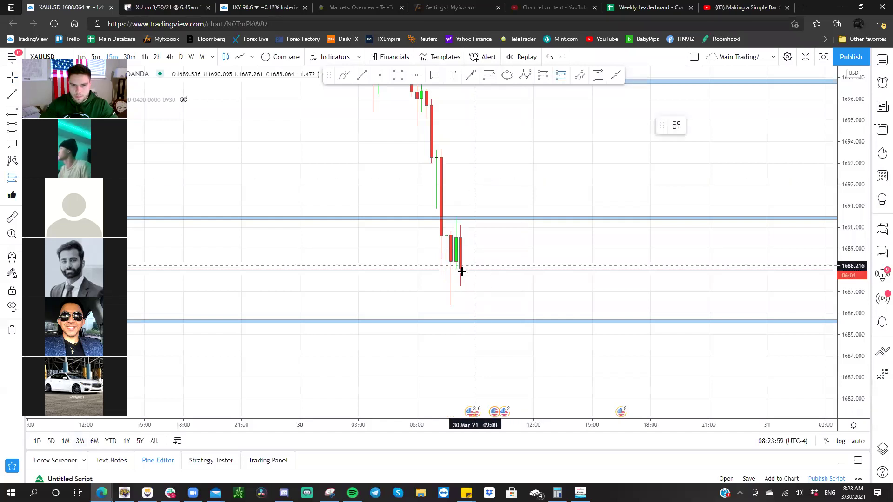
click(461, 272)
drag(459, 100, 460, 215)
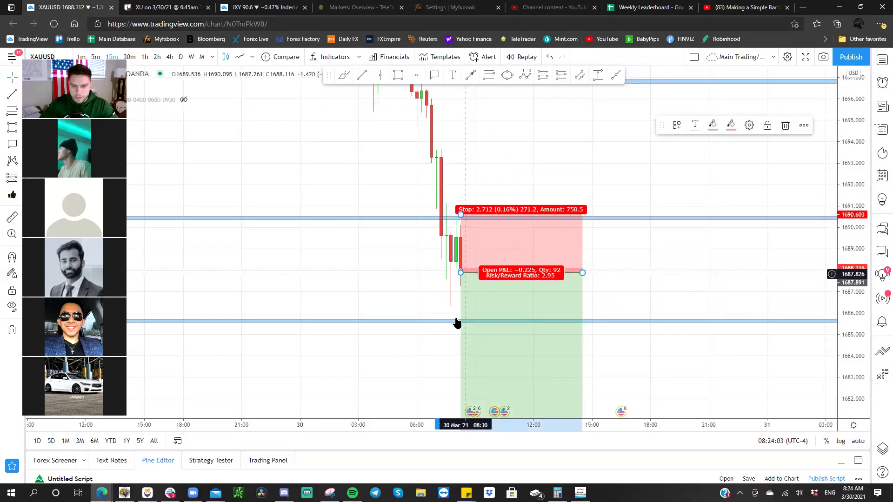
drag(433, 260, 432, 209)
drag(439, 320, 440, 297)
drag(461, 365, 464, 247)
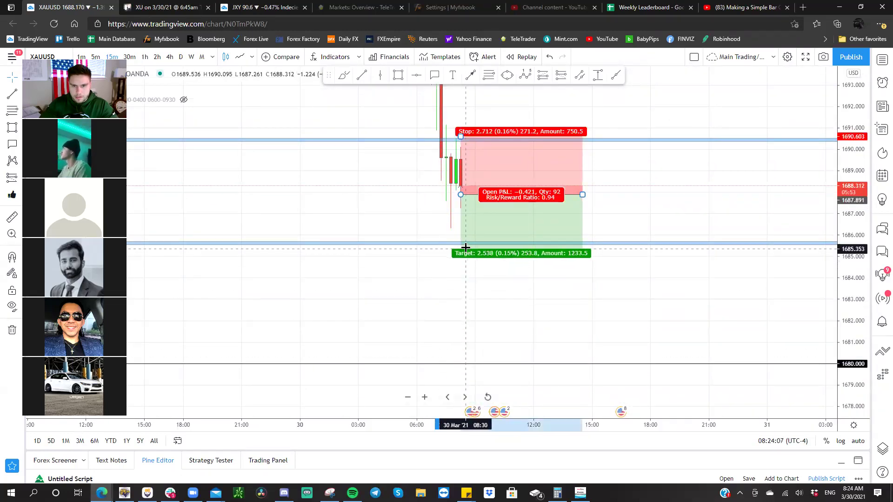
drag(464, 279, 520, 328)
- Centre the position box in view, then put MetaTrader 5's gold chart on 5-minute candles
scroll(506, 353, up, 2)
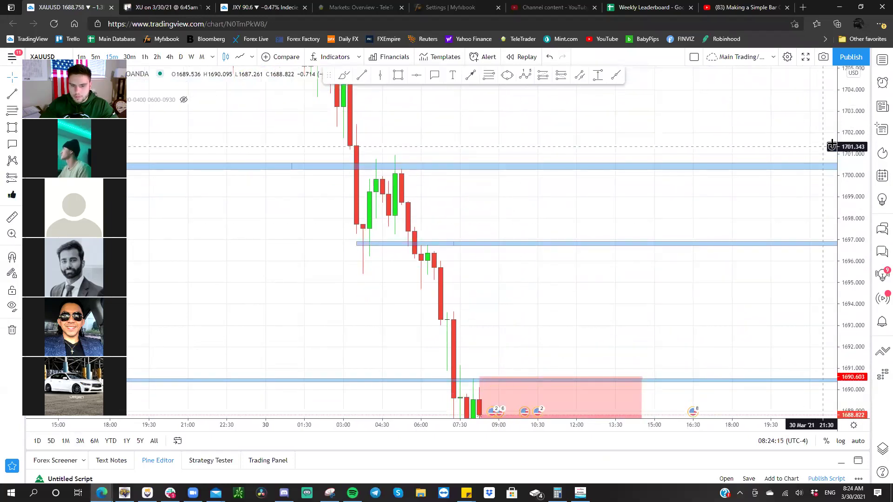
drag(843, 284, 842, 322)
mouse_move(562, 197)
mouse_down()
mouse_move(554, 165)
mouse_move(531, 231)
mouse_move(564, 323)
mouse_move(634, 288)
mouse_move(640, 233)
mouse_move(669, 335)
mouse_up()
scroll(525, 137, up, 5)
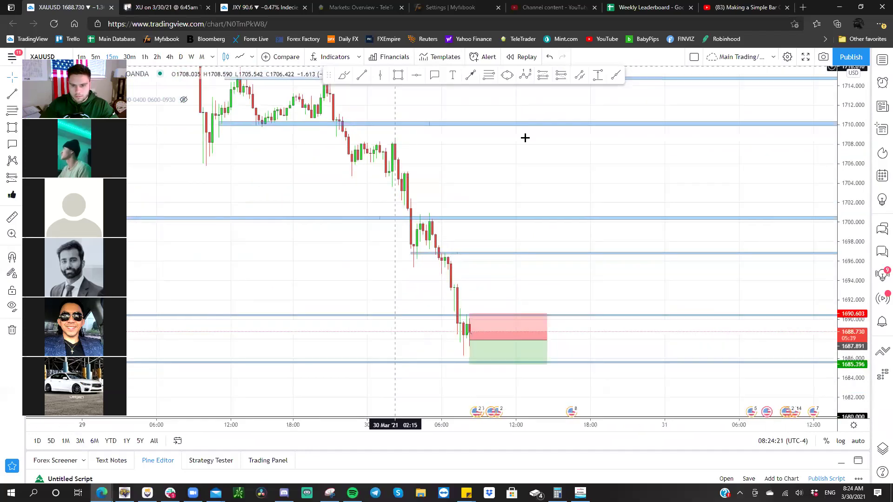
scroll(759, 204, up, 5)
drag(724, 174, 840, 210)
drag(628, 171, 678, 207)
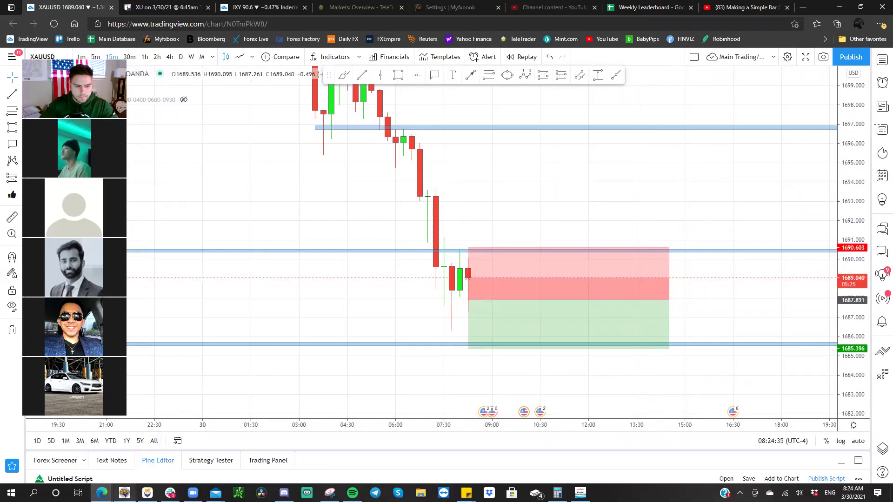
click(124, 493)
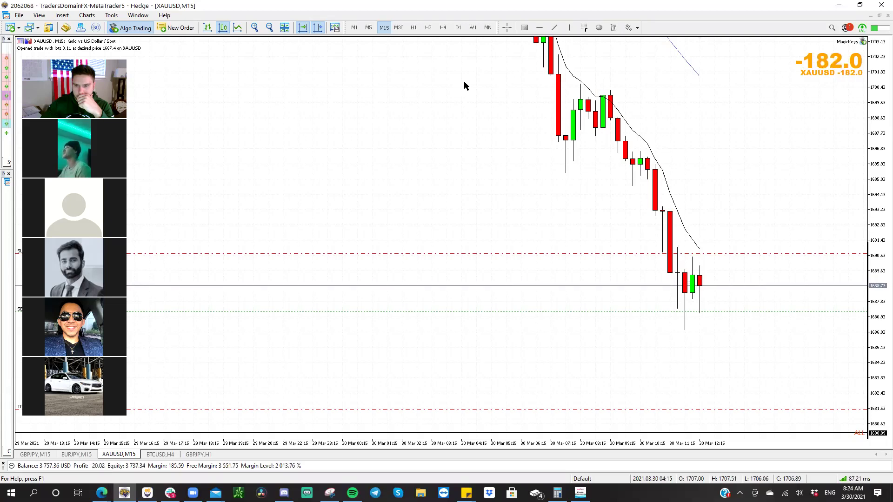
click(369, 28)
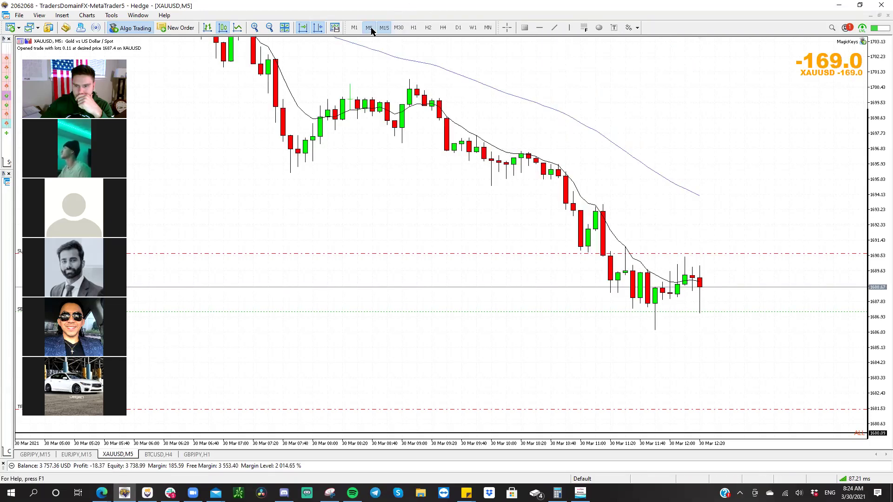
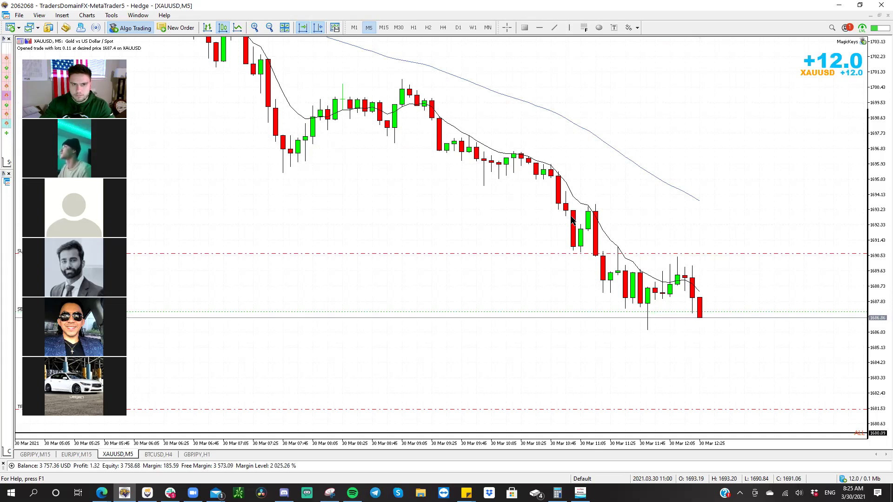
- Show gold in 30-minute candles with a compressed price scale, then bring up the TradingView snapshot
click(401, 29)
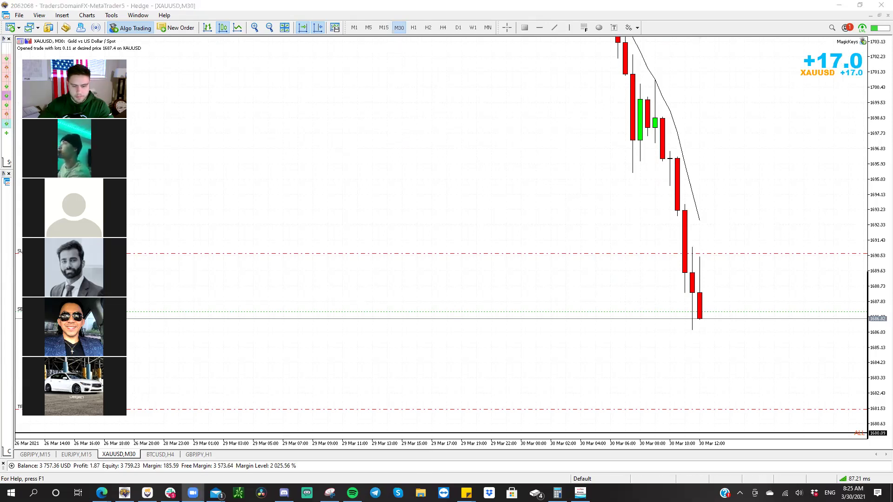
drag(879, 160, 797, 294)
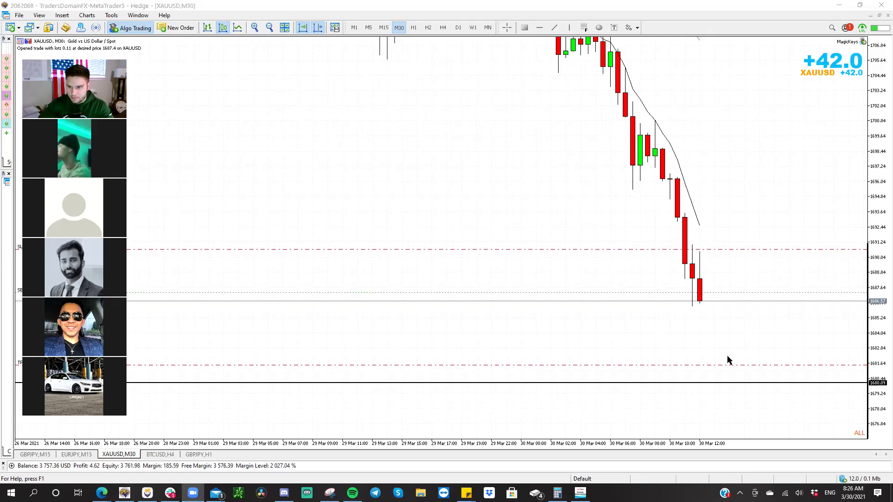
key(alt+Tab)
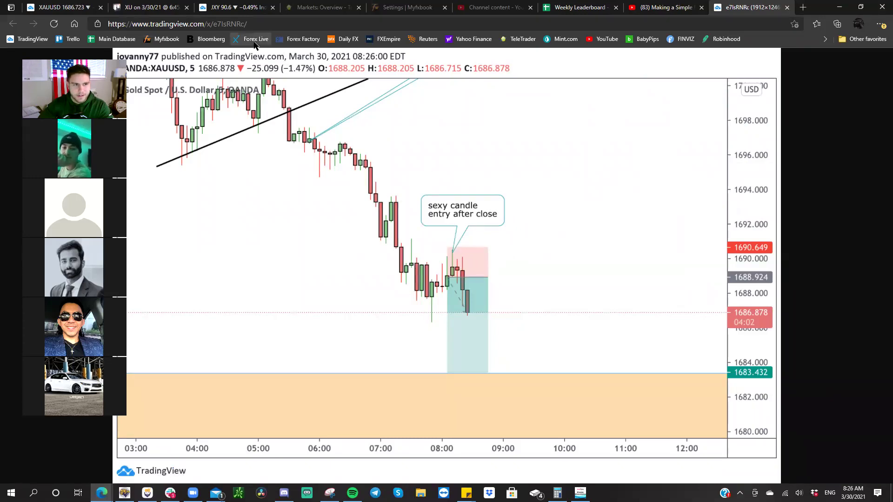
- View the live XAUUSD TradingView chart, then go back to the MetaTrader 5 gold chart
key(ctrl+1)
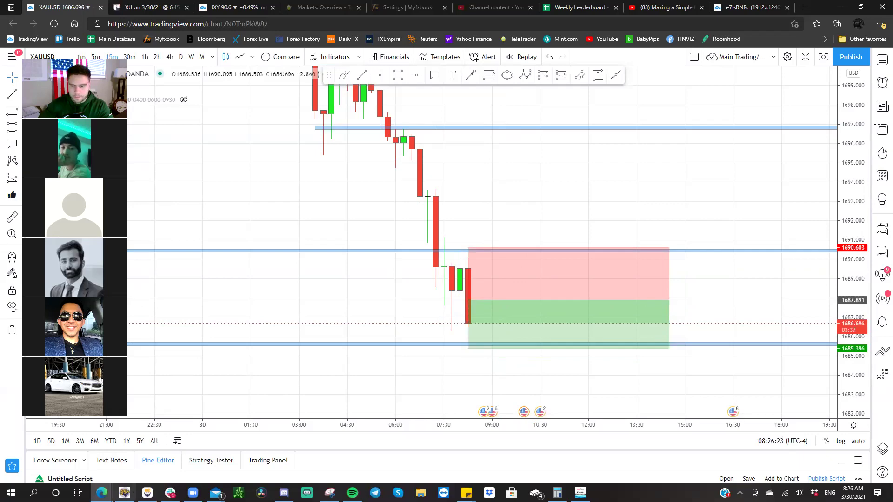
click(124, 492)
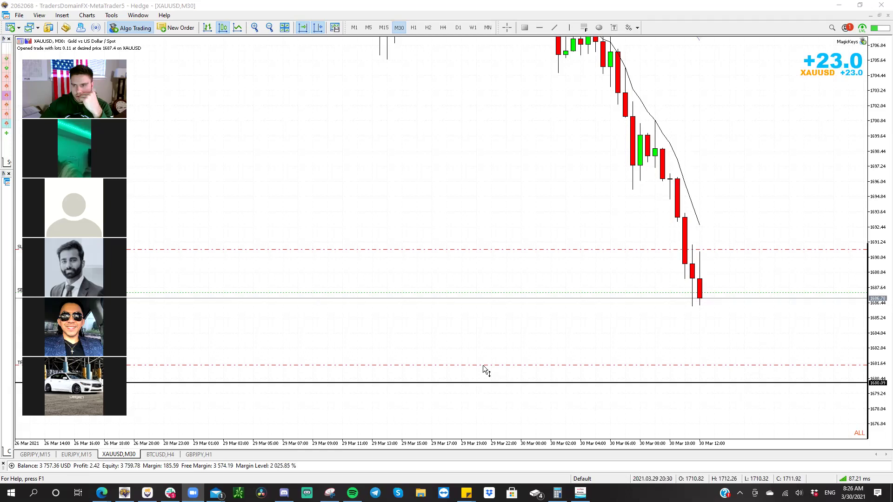
- Try raising the take-profit, settle the gold chart on M15, and bring TradingView forward
drag(491, 364, 568, 365)
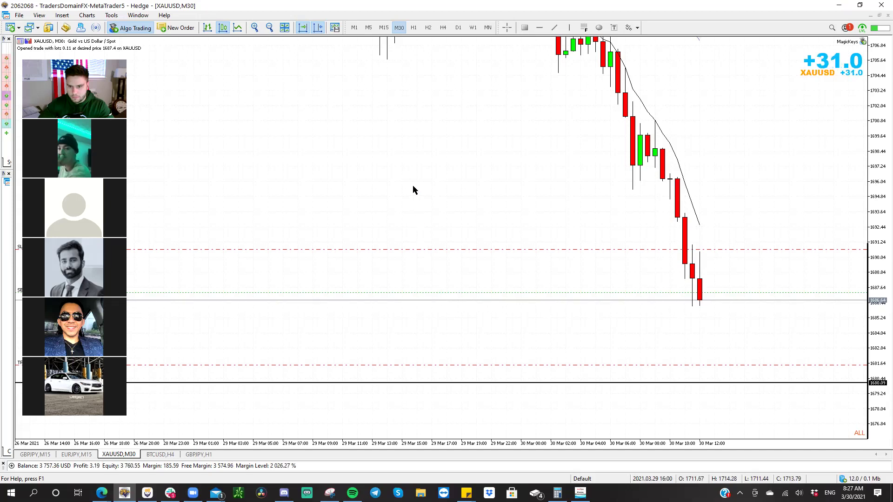
click(384, 28)
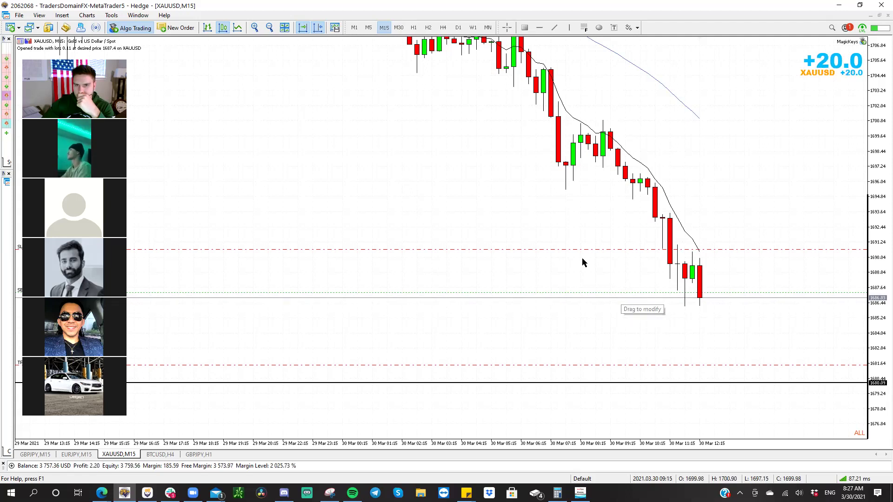
click(399, 28)
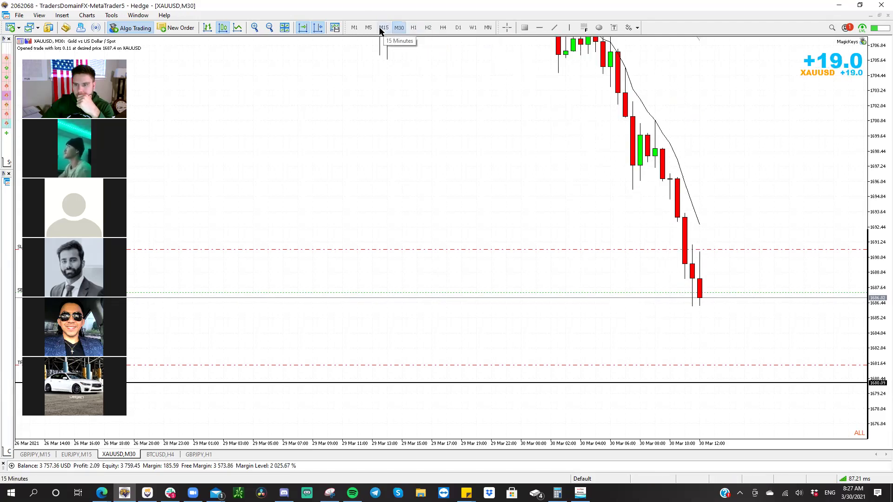
click(383, 27)
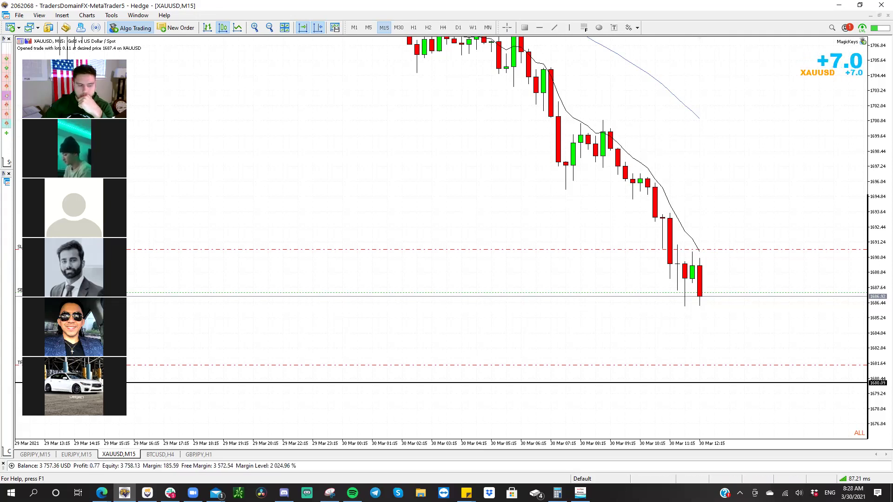
click(102, 493)
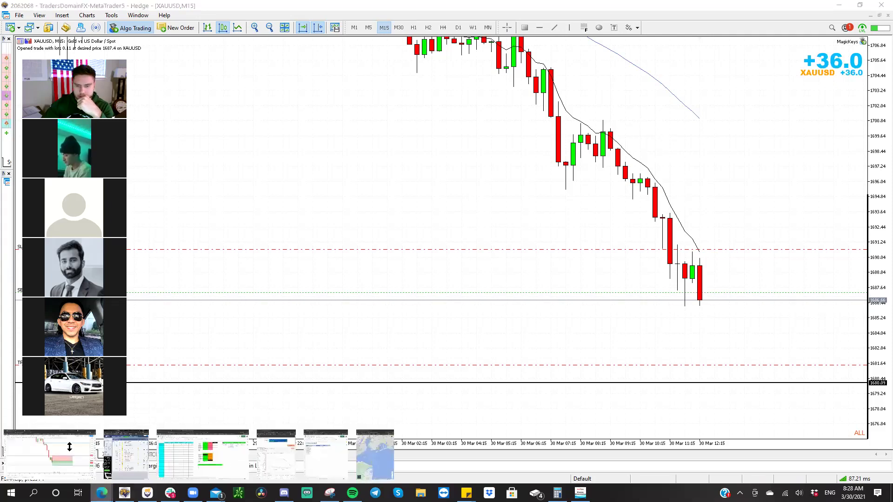
click(49, 455)
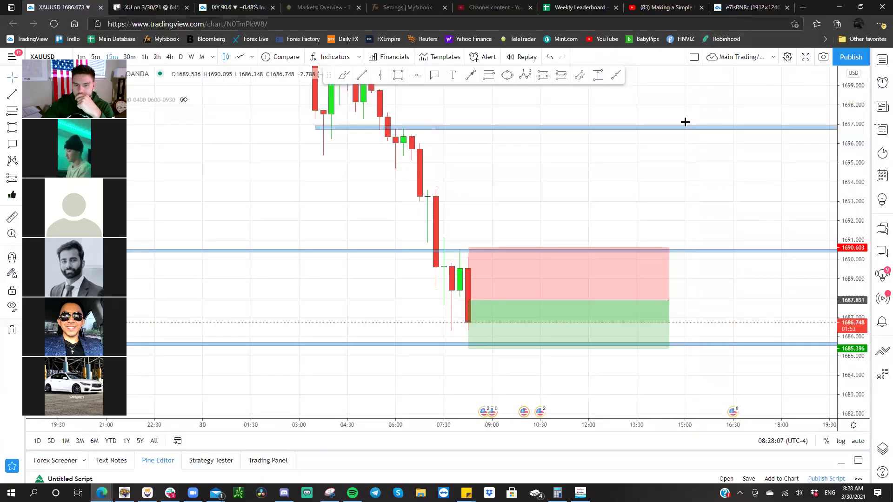
- Lower the TradingView position's stop to 1690.235, shorten it in time, and return to MetaTrader 5
drag(614, 156, 614, 89)
drag(848, 303, 835, 273)
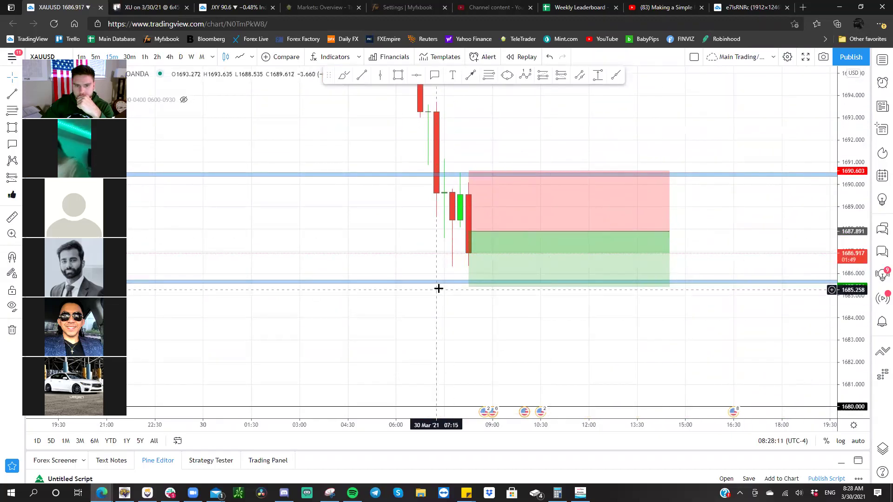
click(468, 284)
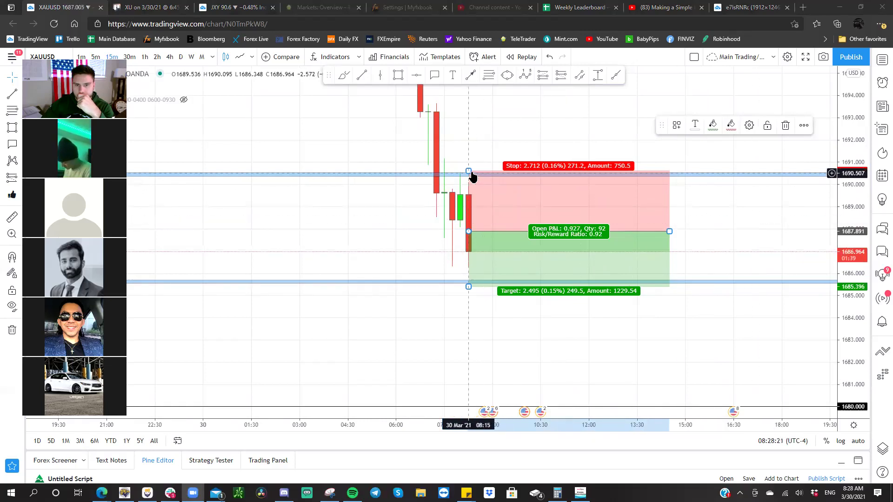
drag(469, 172, 471, 179)
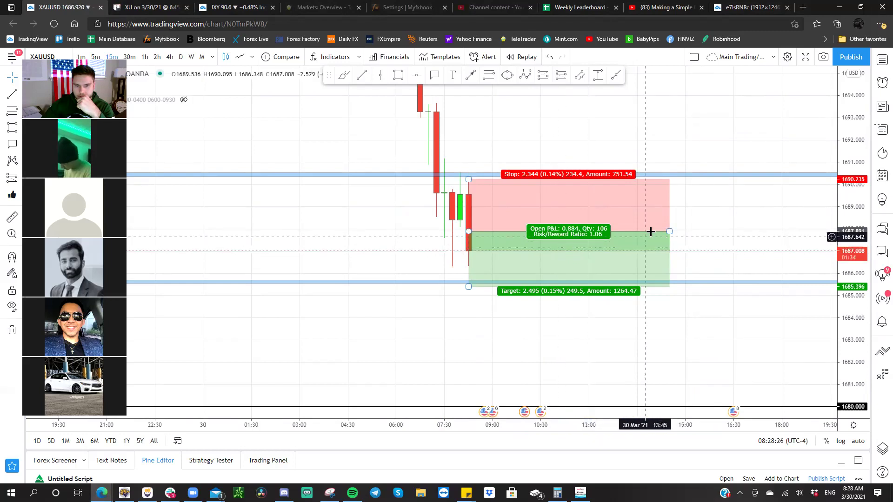
drag(669, 231, 596, 231)
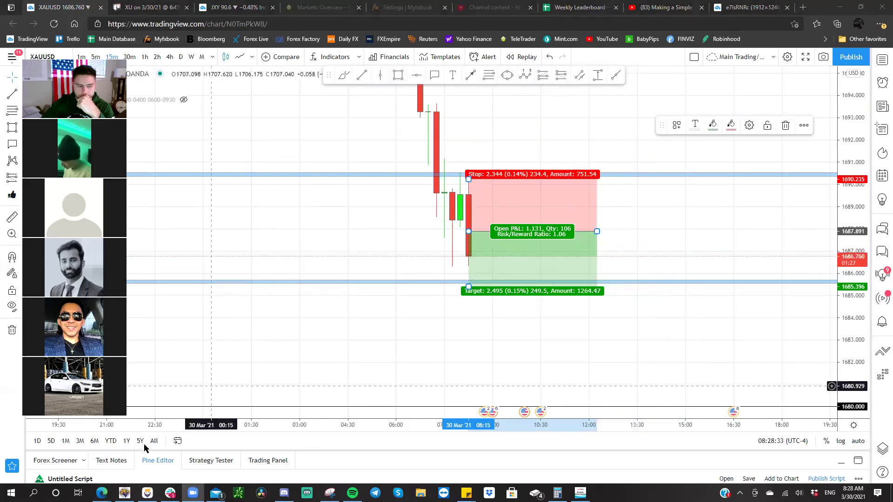
key(alt+Tab)
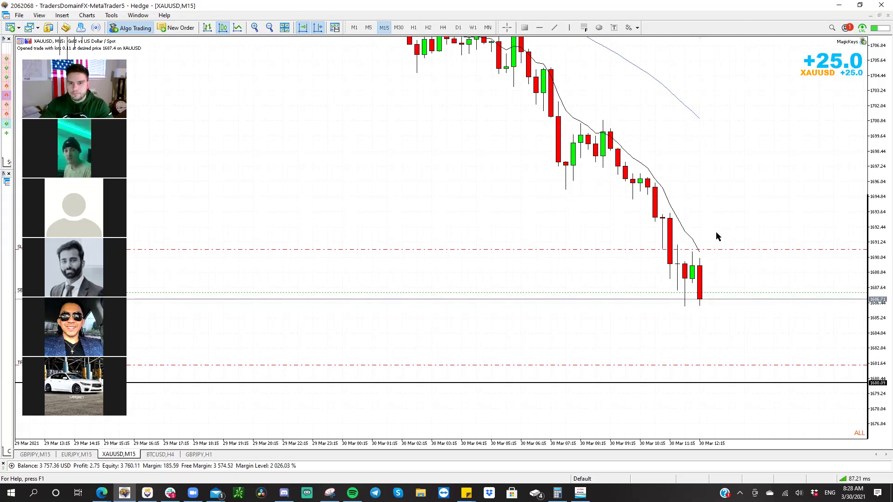
- On the 15-minute gold chart, pull the short's stop-loss near entry and cancel its take-profit
drag(633, 114, 613, 144)
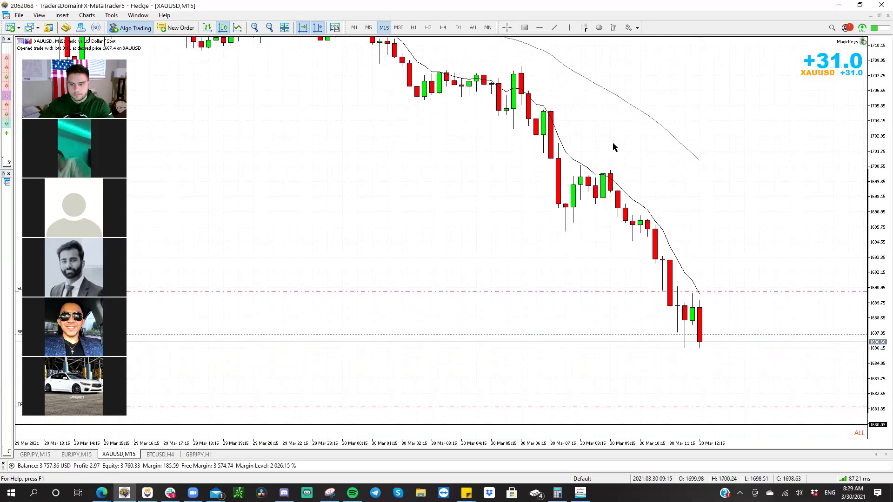
click(398, 27)
click(383, 28)
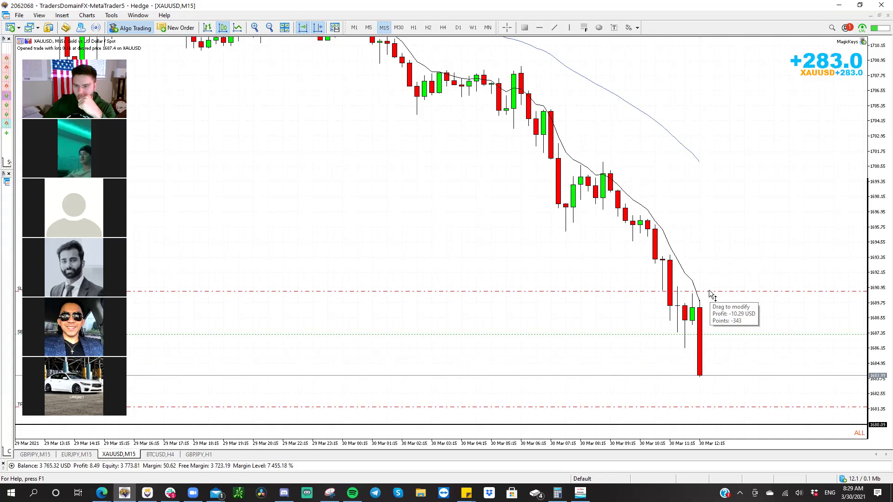
drag(710, 294, 706, 338)
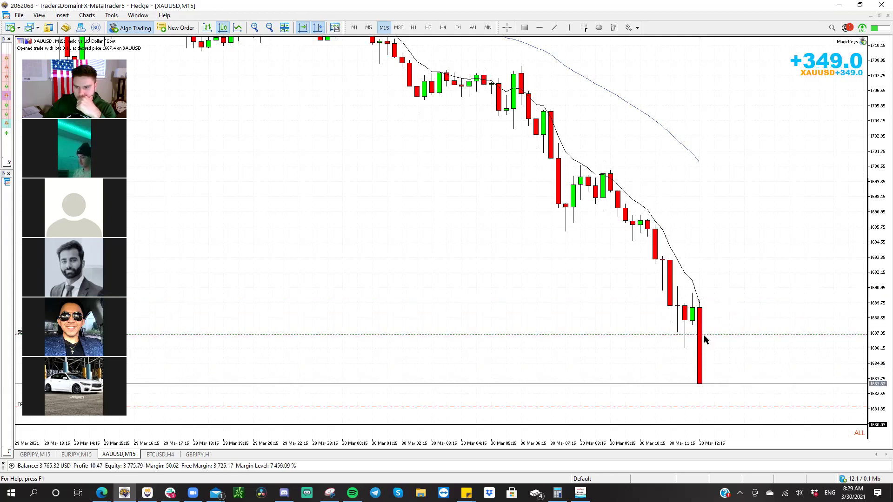
right_click(710, 412)
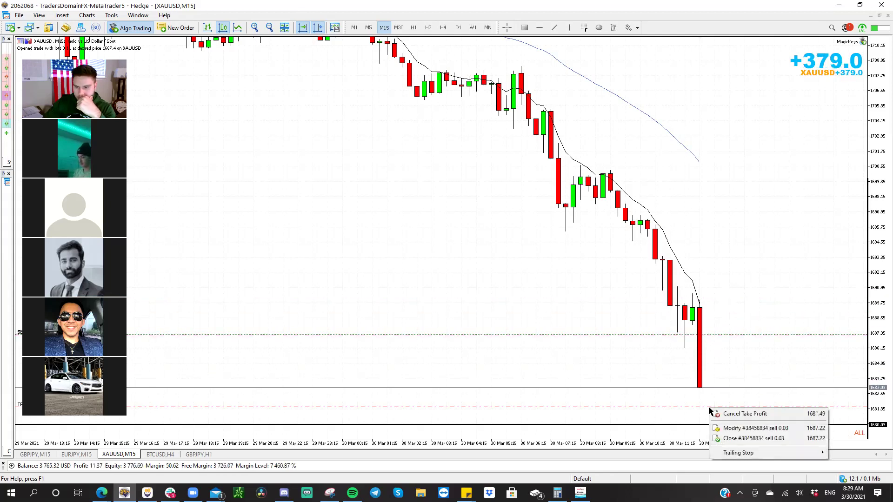
click(711, 412)
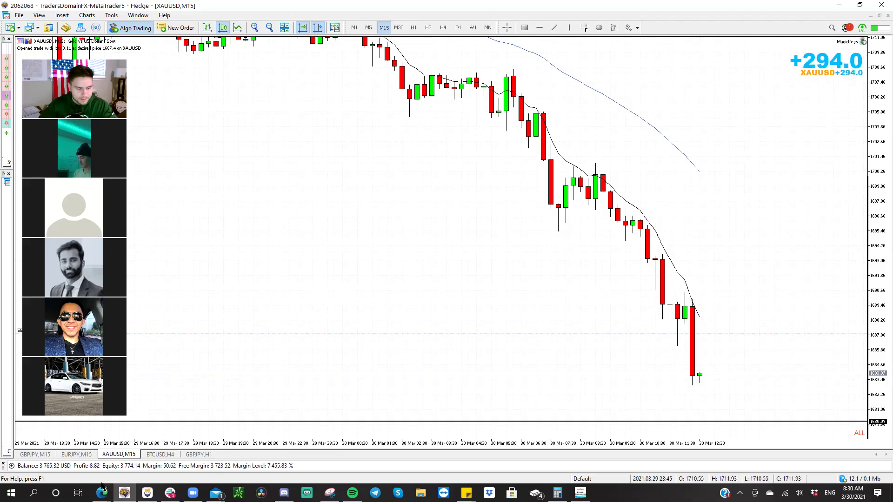
- Extend the TradingView position's target down to 1683.459 and reframe the chart
mouse_move(102, 490)
click(50, 455)
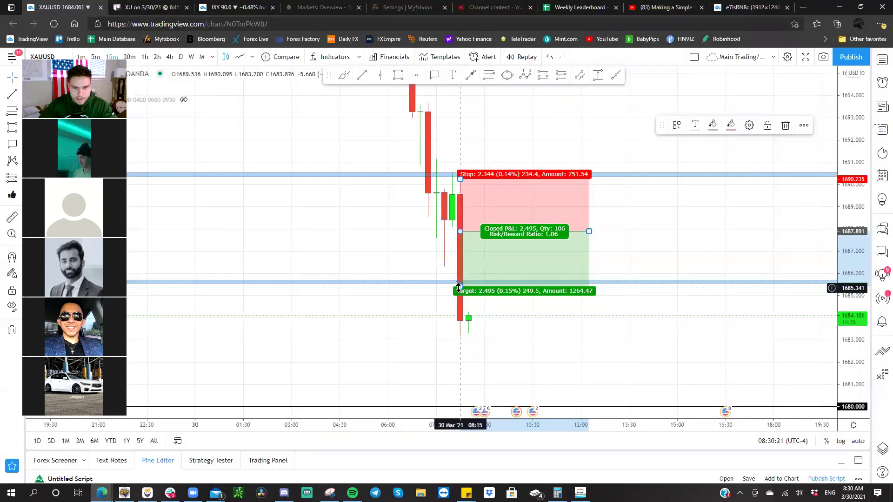
drag(458, 284, 457, 328)
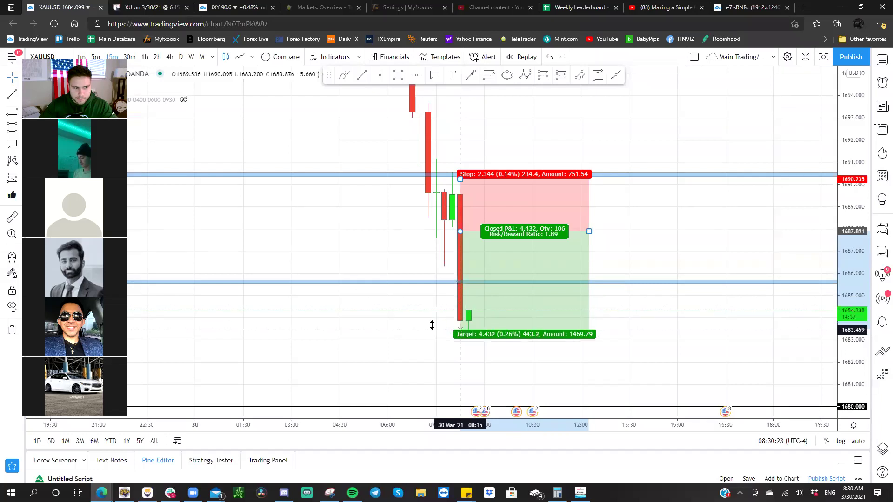
click(417, 323)
drag(383, 271, 385, 293)
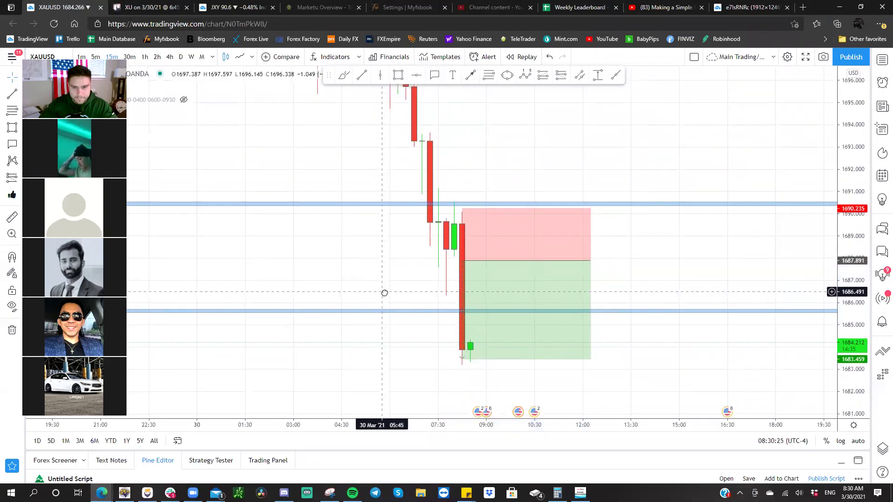
click(510, 225)
drag(420, 252, 412, 263)
- Add a 'XAU/USD Analysis' text label from its template above the falling candles
click(453, 75)
click(456, 140)
click(407, 392)
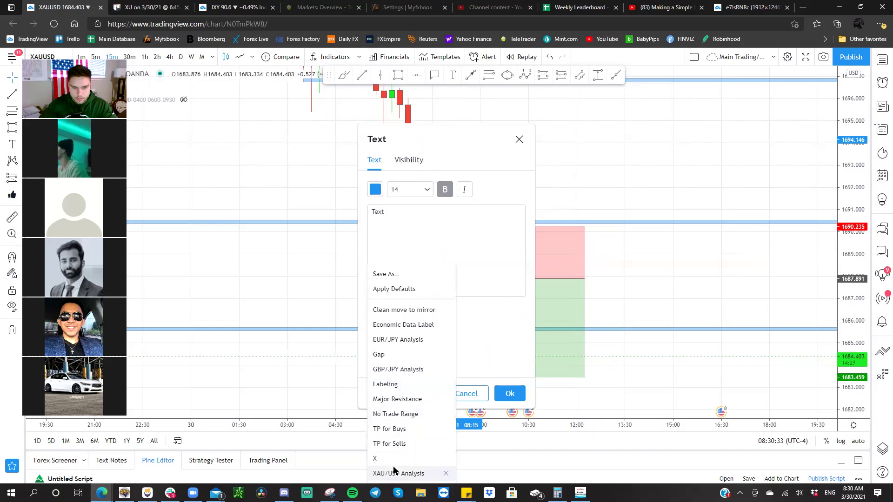
click(396, 473)
click(505, 393)
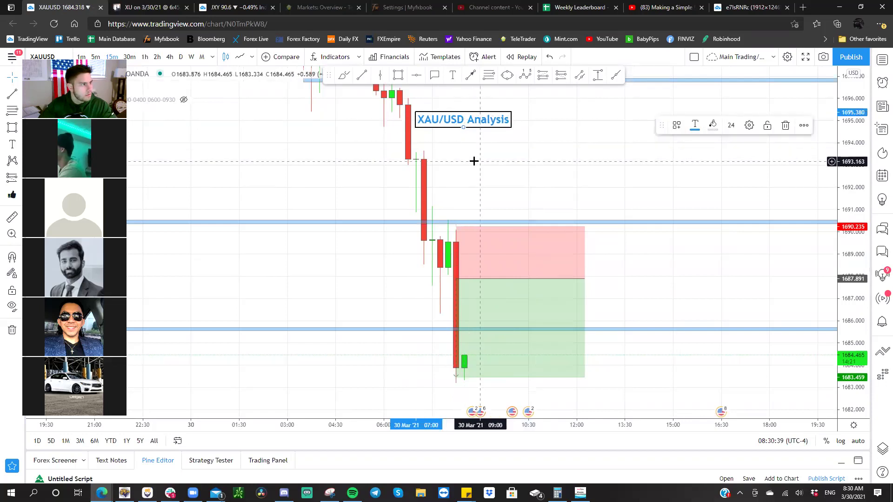
drag(475, 160, 467, 162)
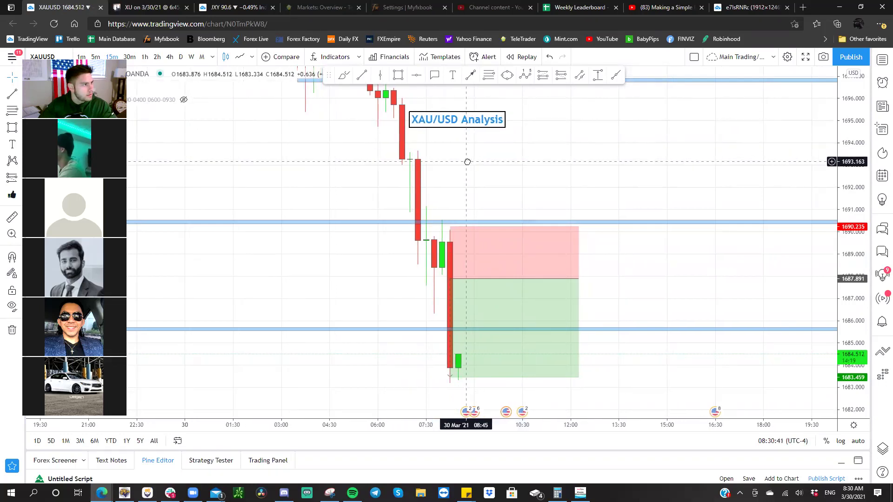
drag(467, 161, 456, 159)
drag(460, 128, 460, 144)
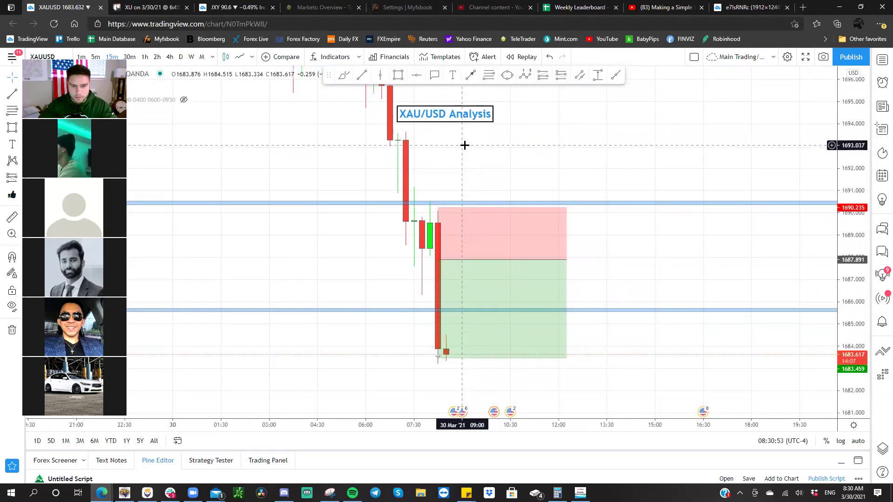
- Add a callout on the entry candle reading '1) Entry on the break of the previous 15min'
click(434, 76)
click(439, 260)
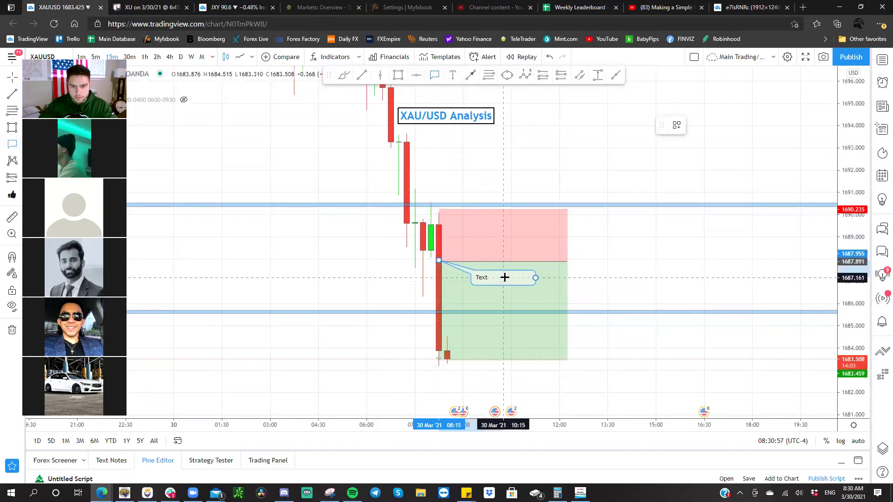
click(500, 280)
text(1) E)
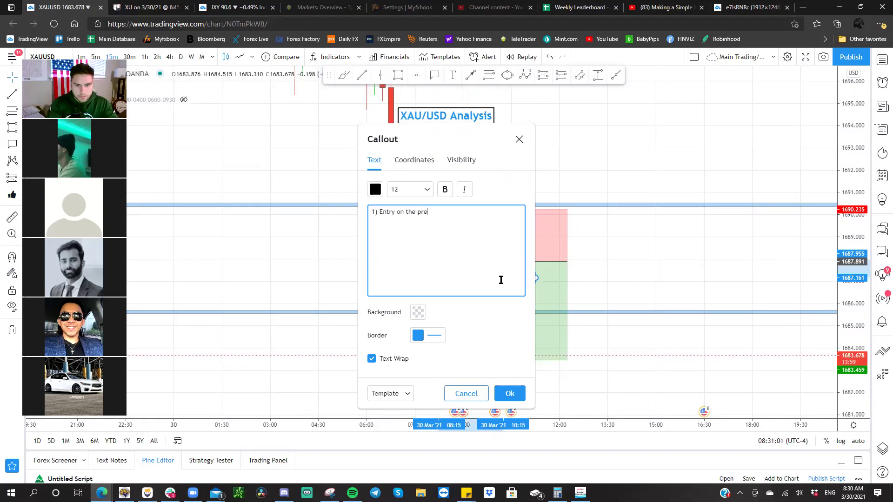
text(ntry on the break of the previ)
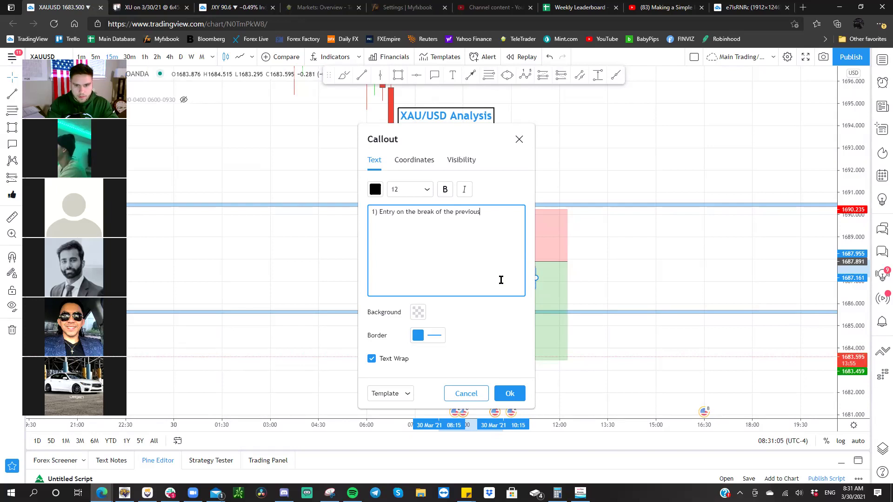
text(ous )
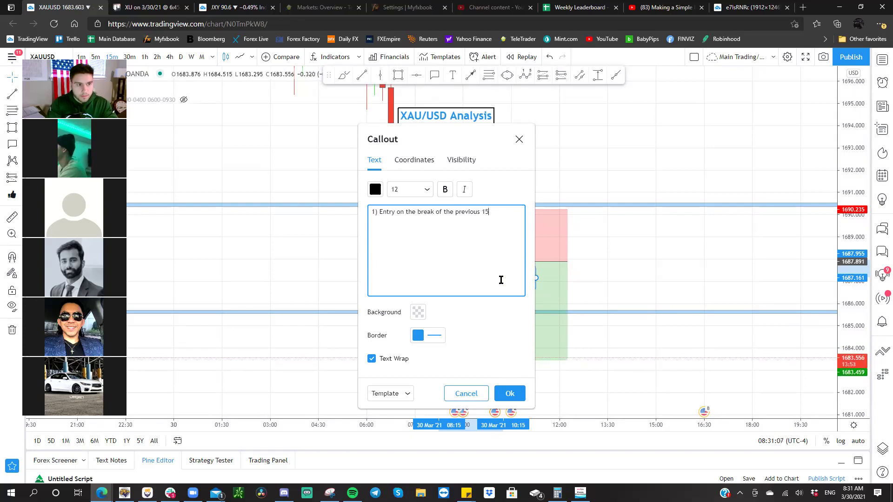
text(15min)
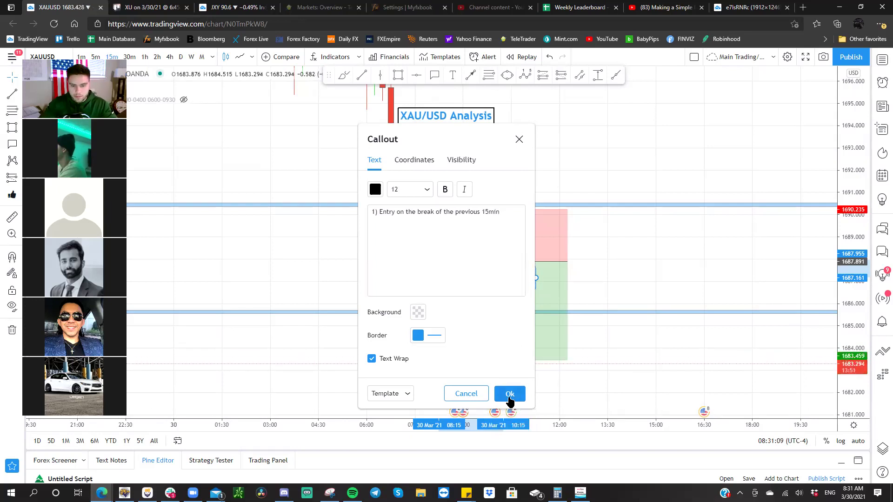
click(509, 393)
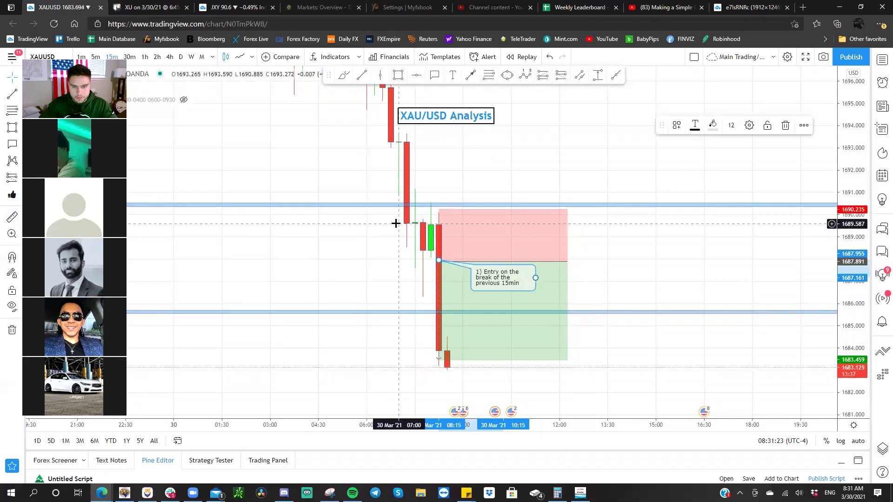
- Snapshot the chart, open the saved image in its own tab, and return to the chart
click(823, 57)
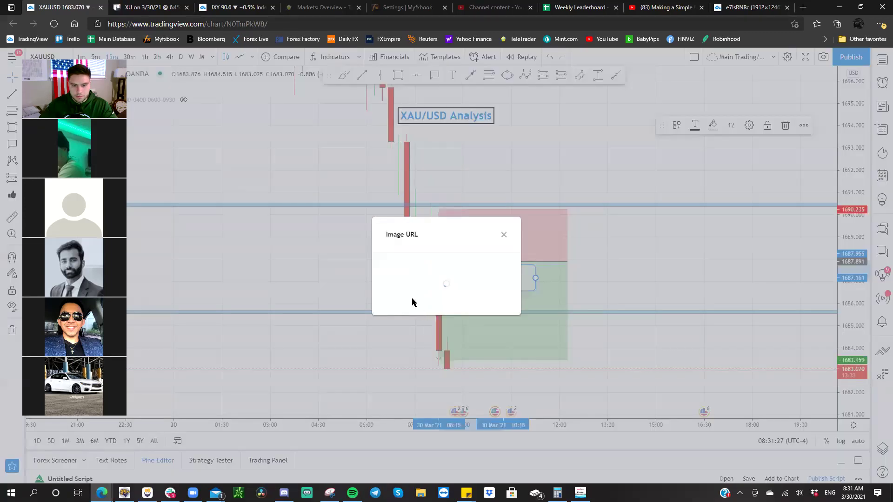
click(408, 297)
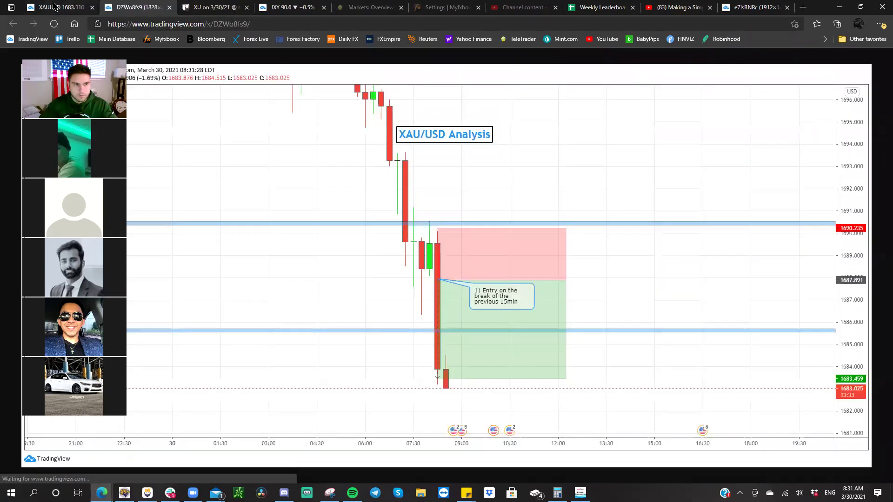
key(ctrl+shift+Tab)
click(504, 235)
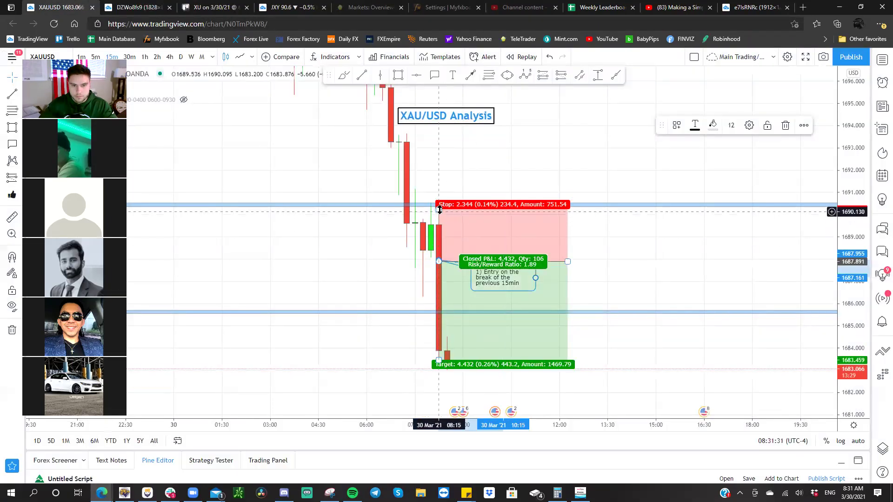
key(ctrl+z)
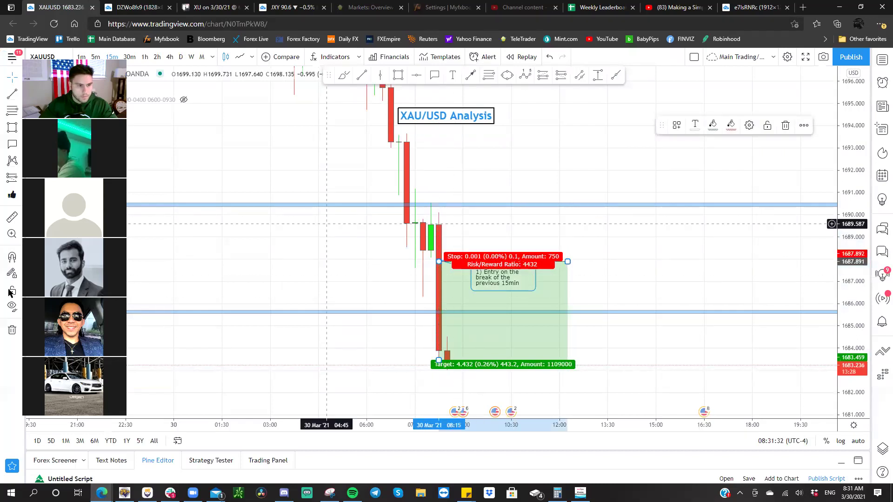
click(363, 78)
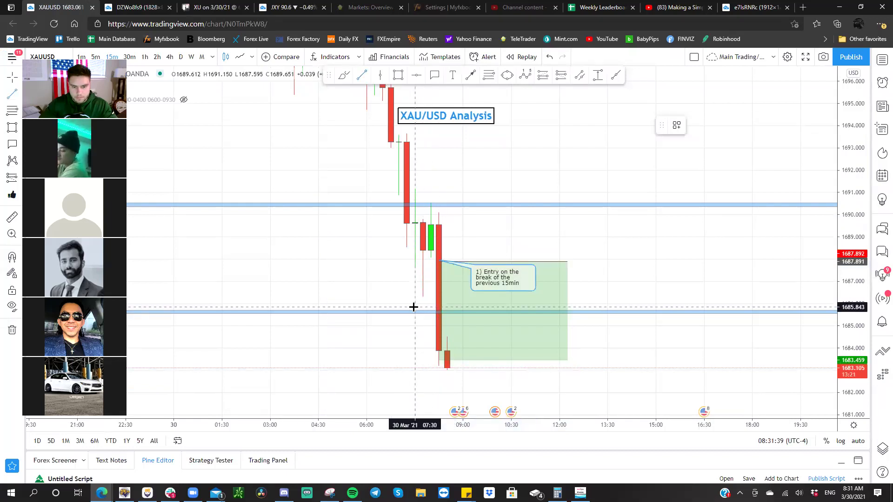
- Draw a short line at 1685.007 and attach a callout starting '2) Secure 80% @'
click(415, 325)
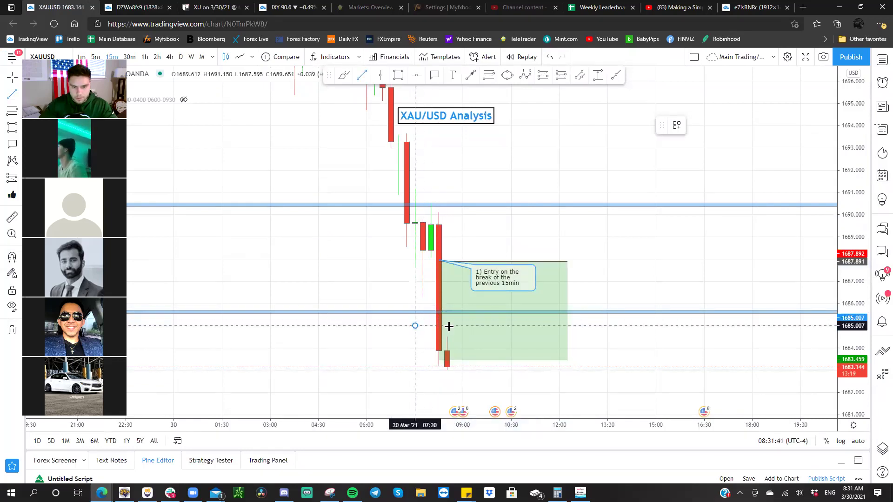
click(466, 326)
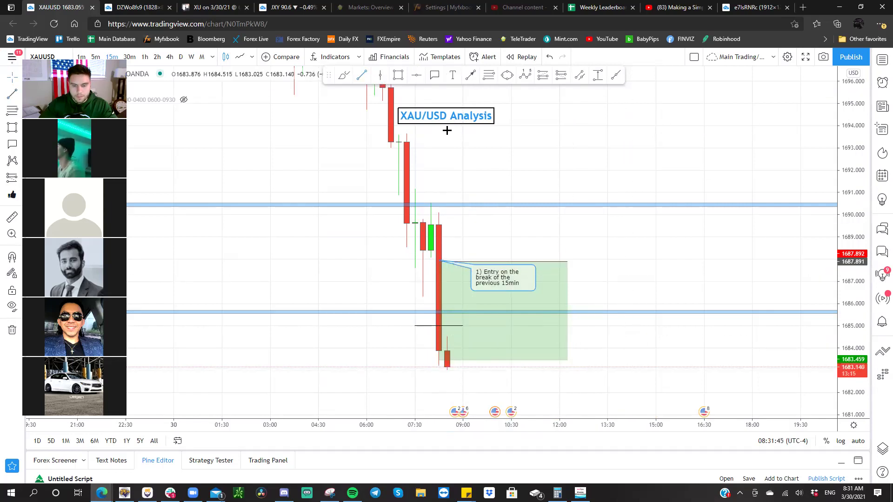
click(434, 75)
click(439, 326)
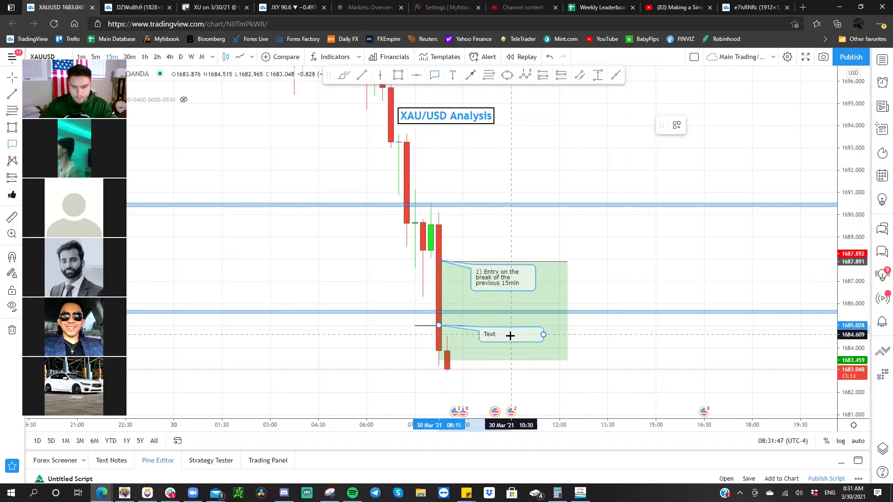
click(512, 334)
text(2) Secure 80% @)
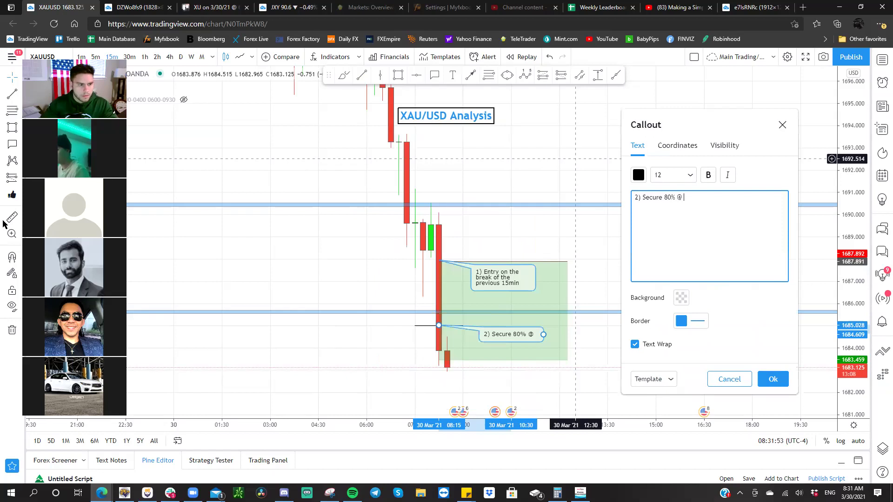
click(422, 263)
- Measure the -2.029 price move and raise the partial-profit line to about 1685.9
shift+click(422, 264)
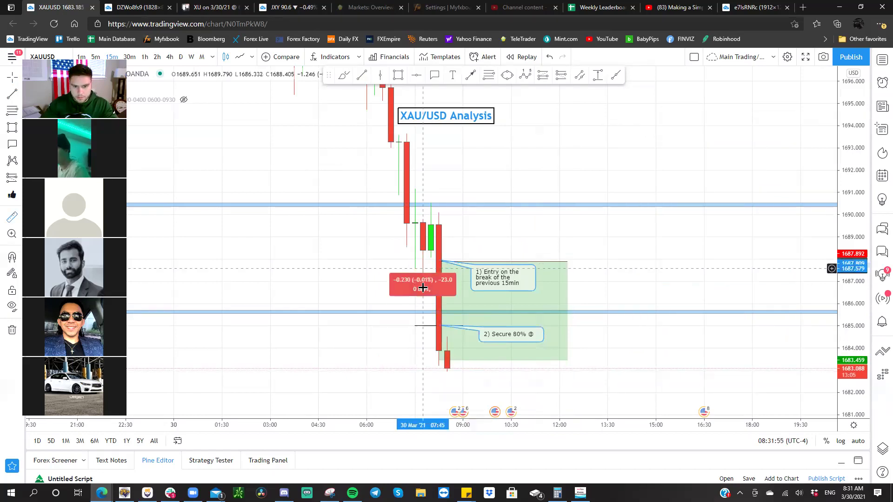
click(425, 322)
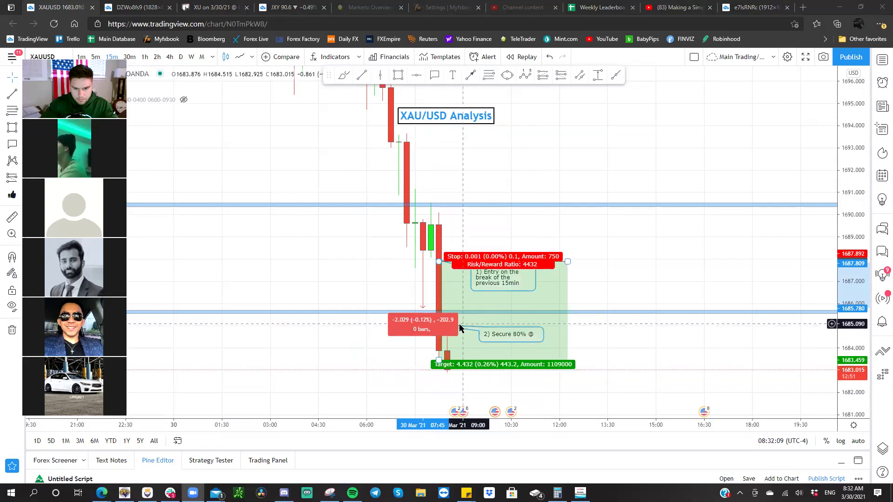
click(429, 329)
drag(429, 329, 438, 306)
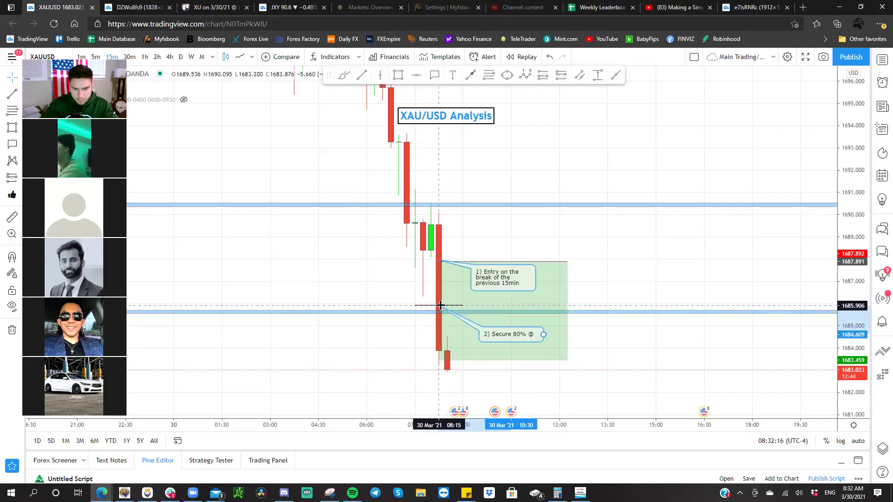
- Edit the callout to read '2) Secured 80% @ 20 Pips, SL @ BE'
double_click(522, 327)
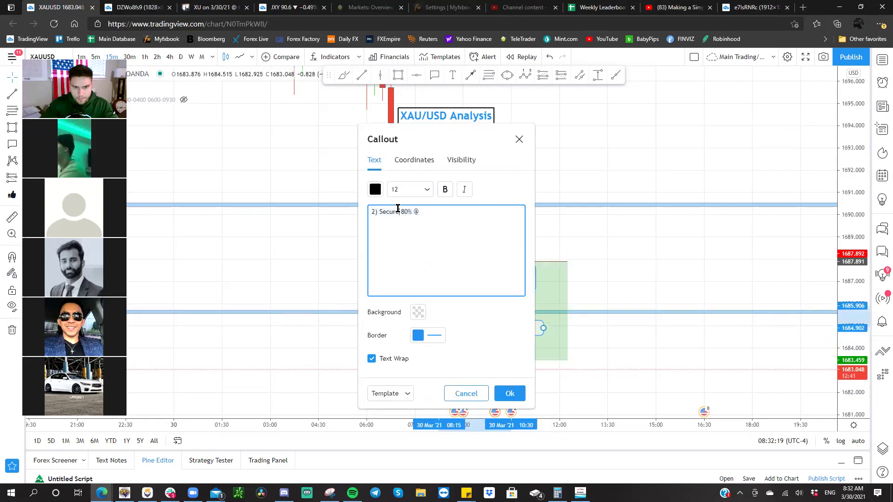
text(d)
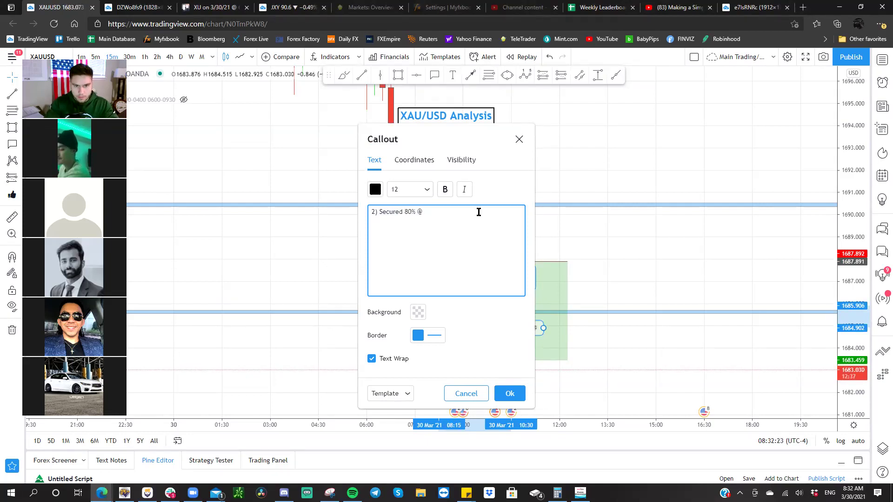
click(473, 214)
text(20 Pi)
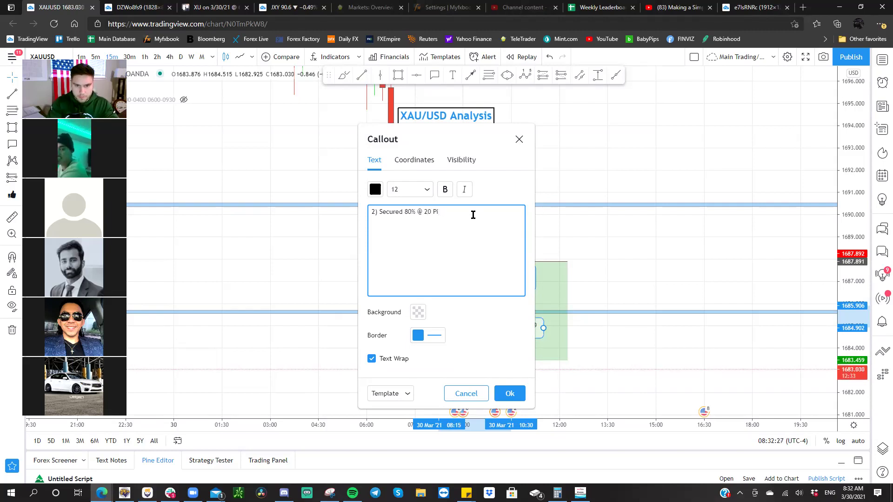
text(ps, SL @ BE)
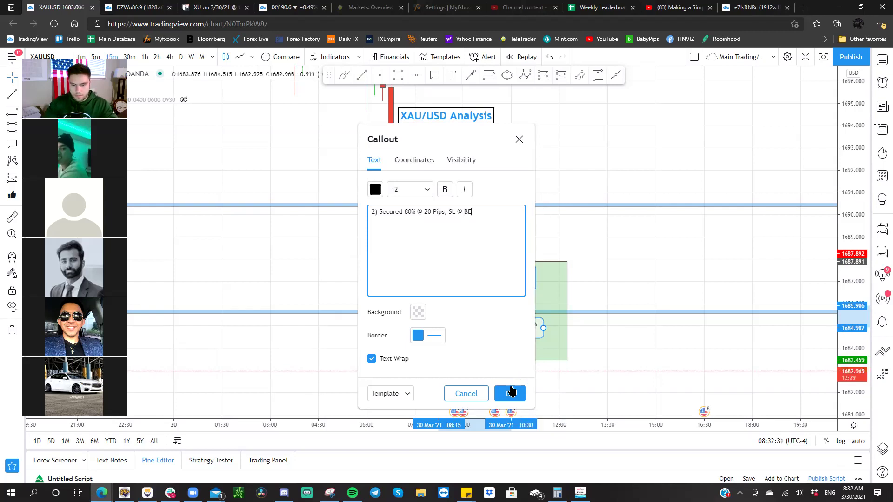
click(510, 393)
click(586, 357)
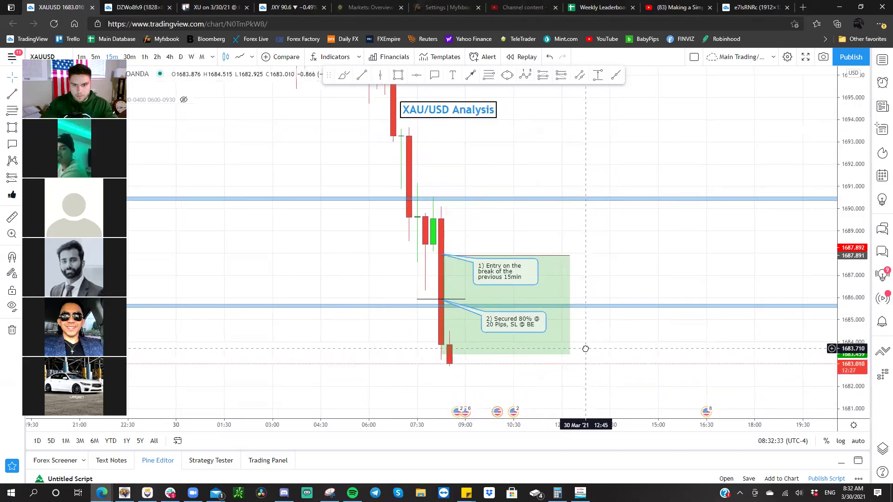
click(579, 349)
- Add a callout near the resistance high reading '1) Resistance formed on the 15min'
click(435, 75)
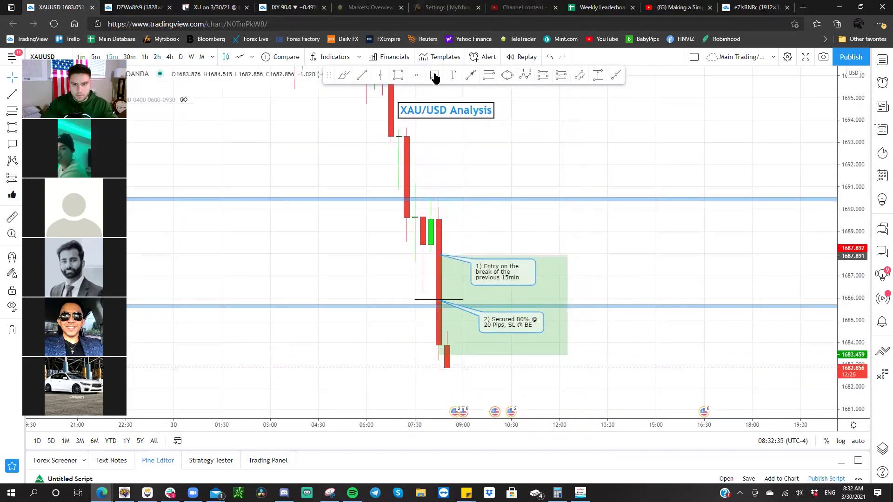
click(459, 178)
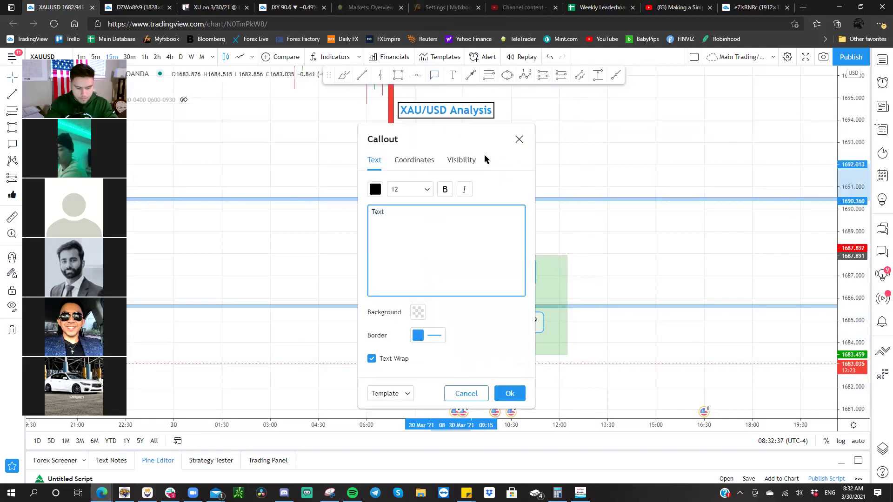
text(1) Res)
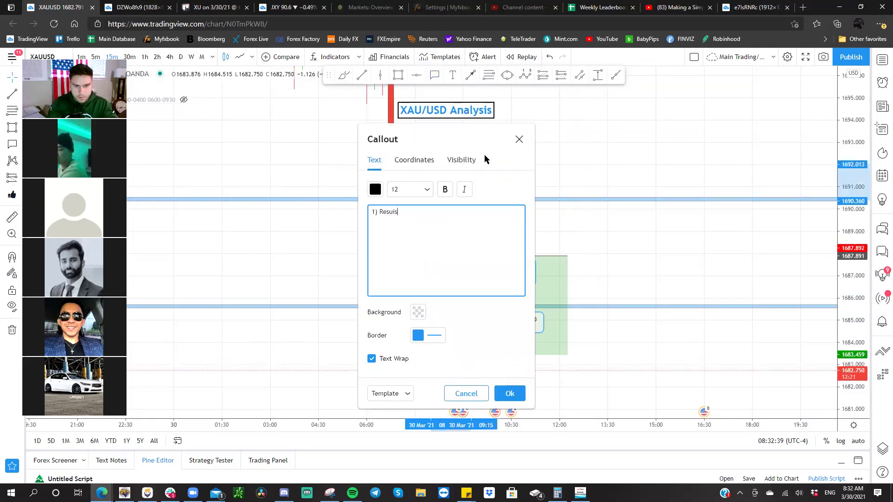
text(istance)
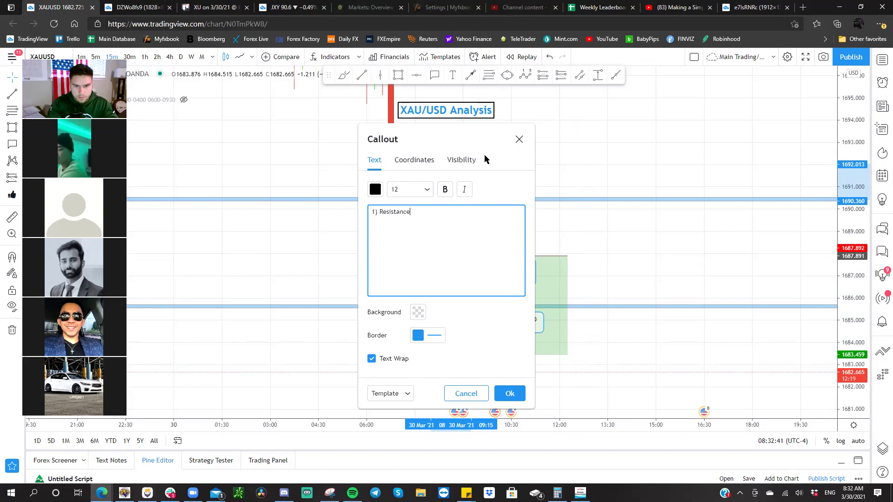
text( formed on the 15min)
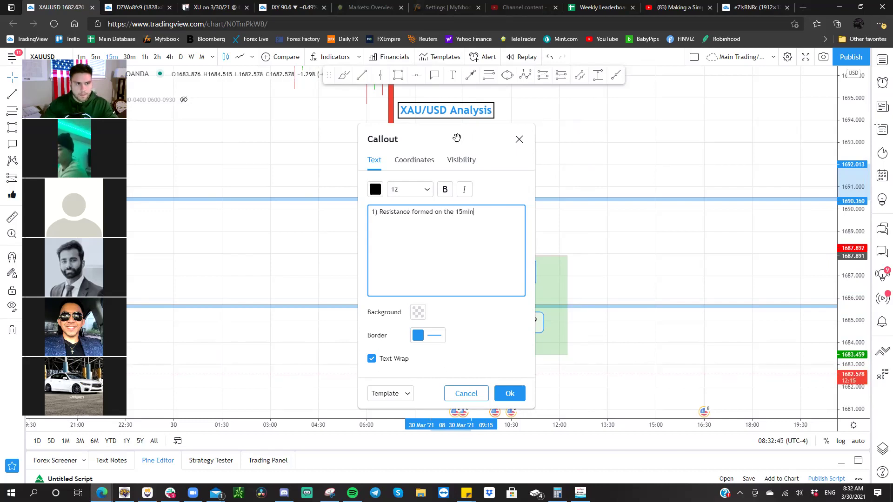
drag(458, 137, 281, 109)
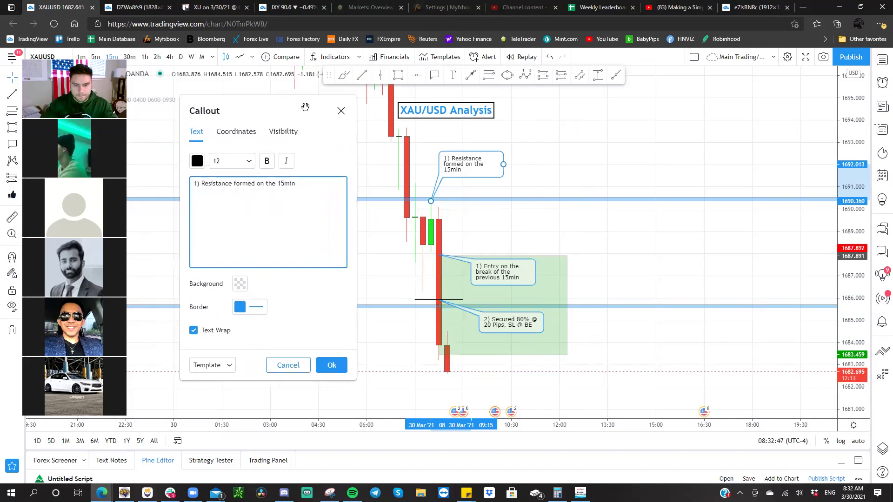
click(332, 365)
- Renumber the entry callout to 2) and the partial-profit callout to 3)
double_click(497, 272)
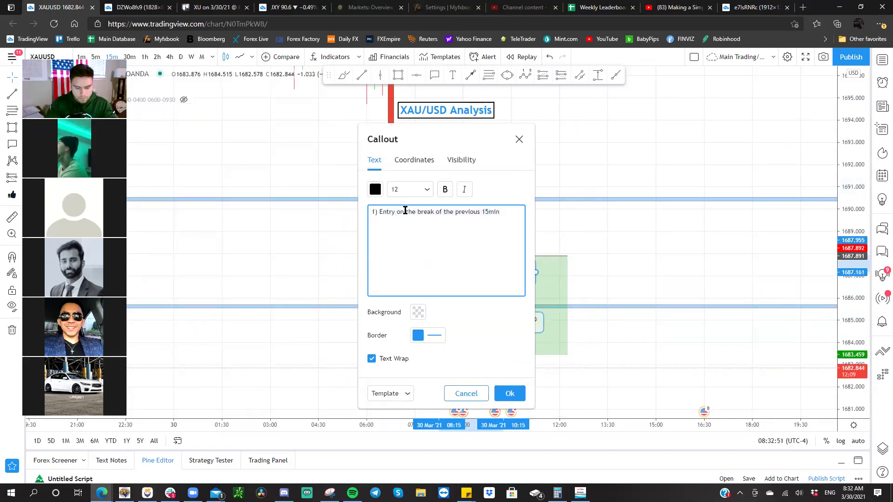
key(BackSpace)
text(2)
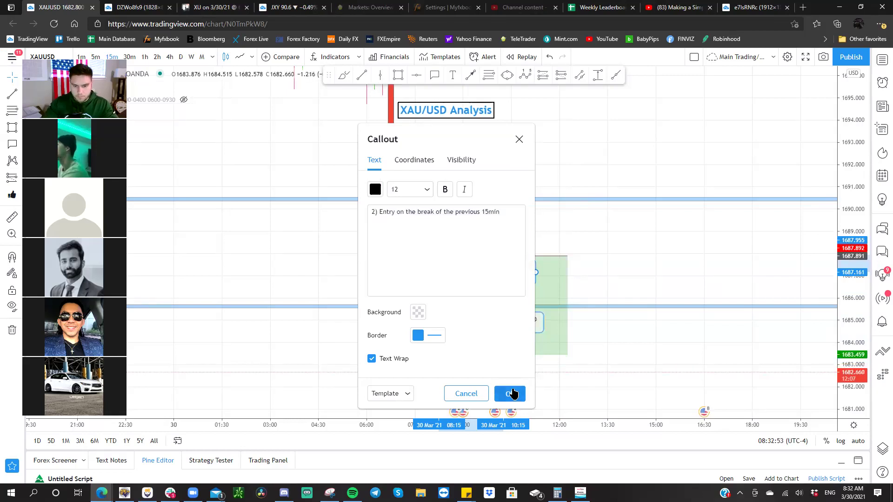
click(510, 393)
double_click(512, 326)
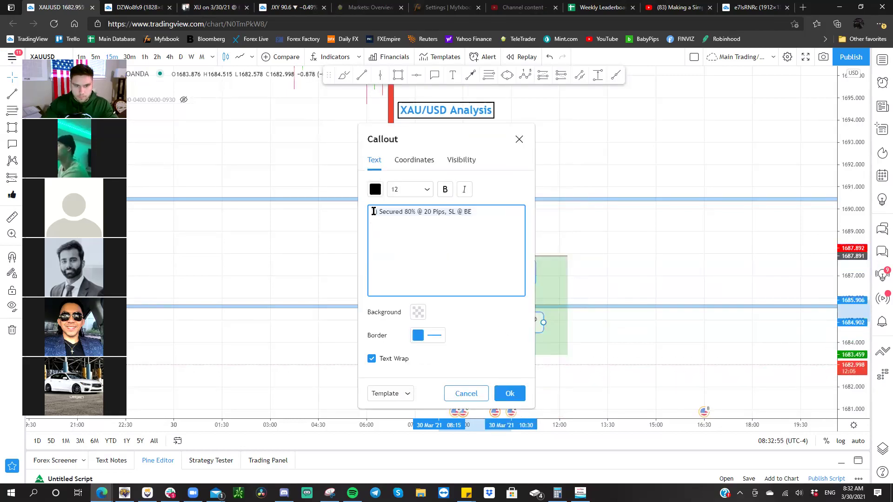
key(BackSpace)
text(3)
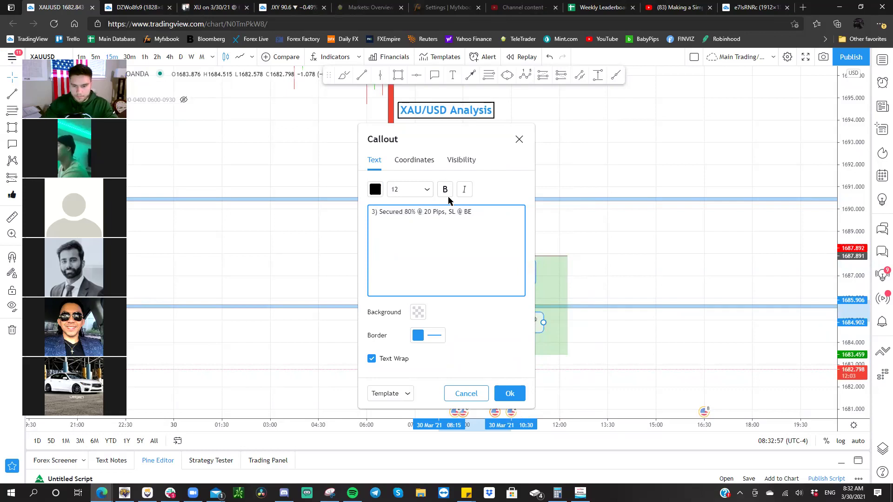
click(510, 393)
- Extend the position's target down to about 1681.83
drag(610, 343, 602, 348)
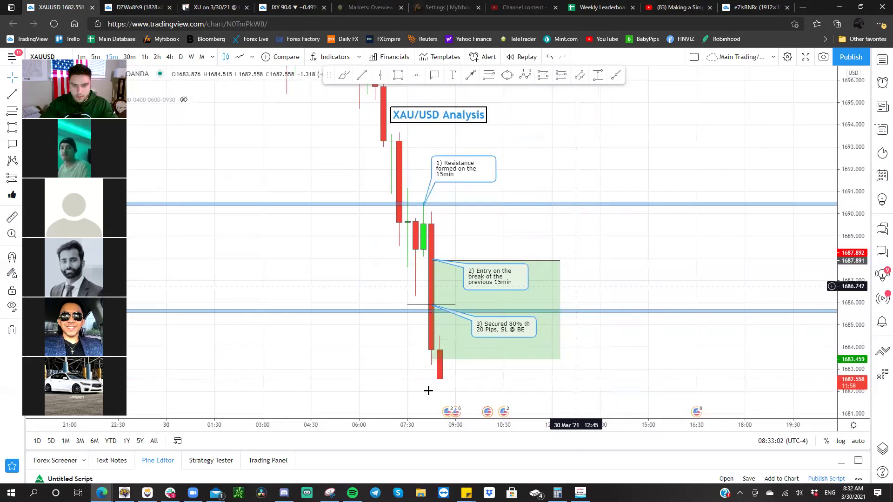
drag(428, 391, 429, 393)
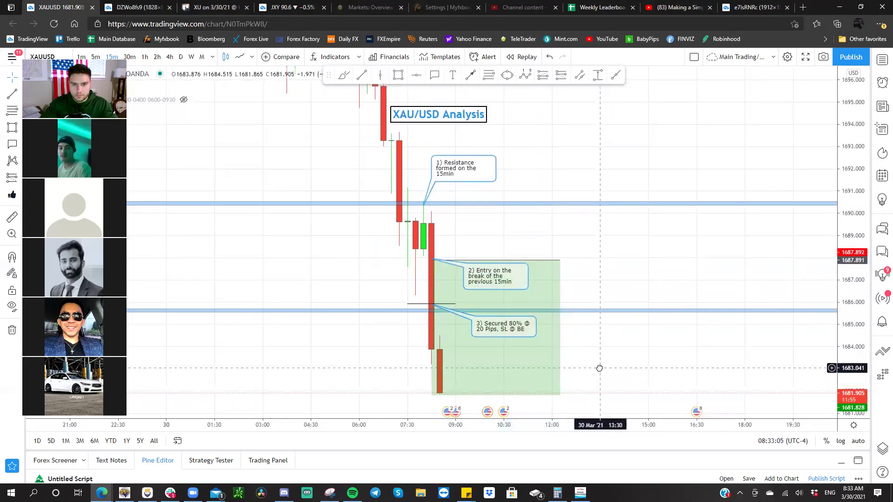
drag(600, 368, 598, 365)
- Open a snapshot of the annotated chart in a new tab, then extend the target to about 1680
click(824, 61)
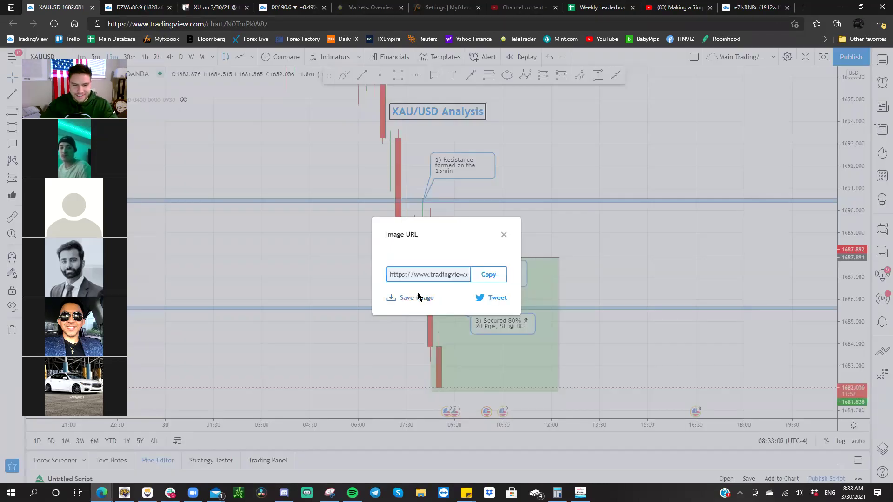
click(393, 272)
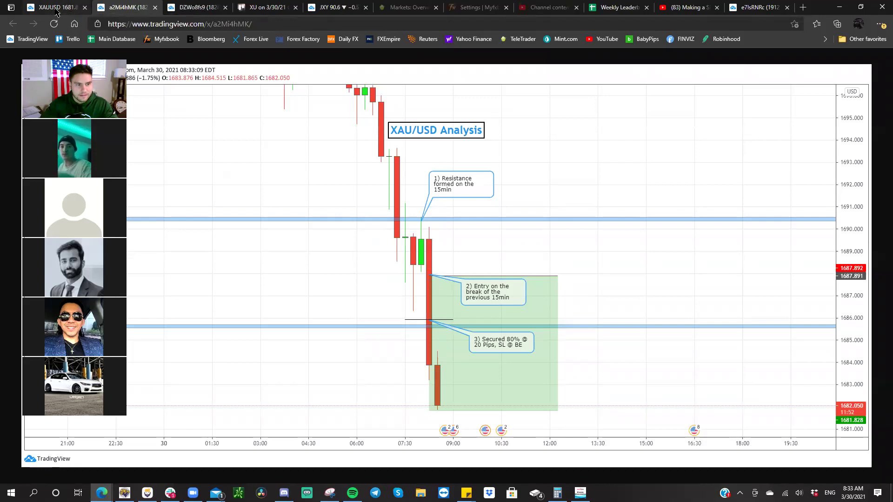
click(53, 8)
click(540, 289)
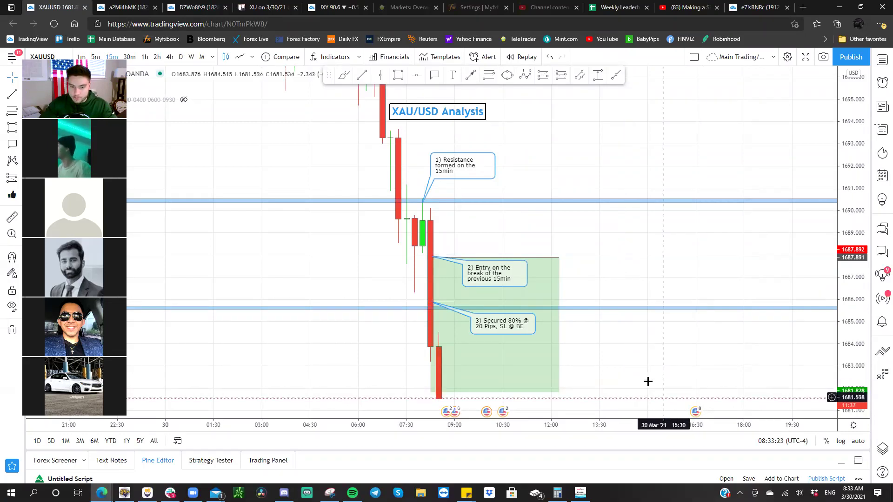
drag(642, 329, 620, 266)
drag(428, 281, 427, 316)
- Deselect the position drawing and bring up MetaTrader 5's XAUUSD M15 chart
click(568, 288)
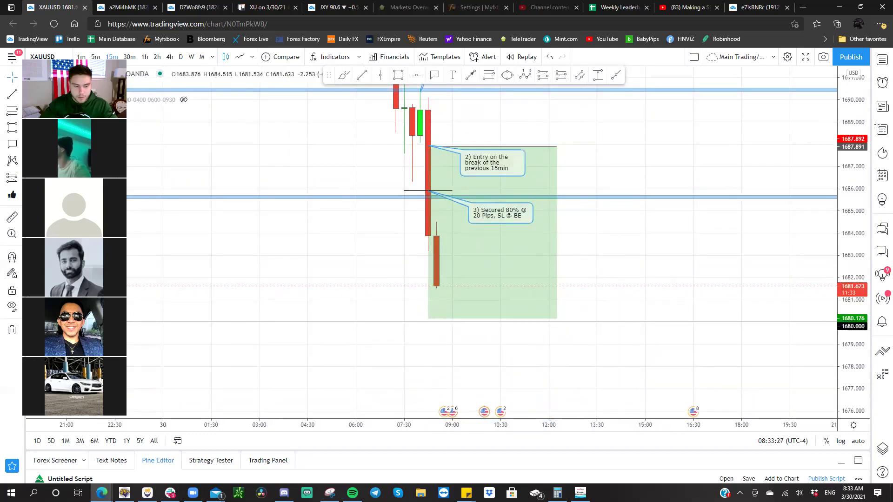
click(124, 493)
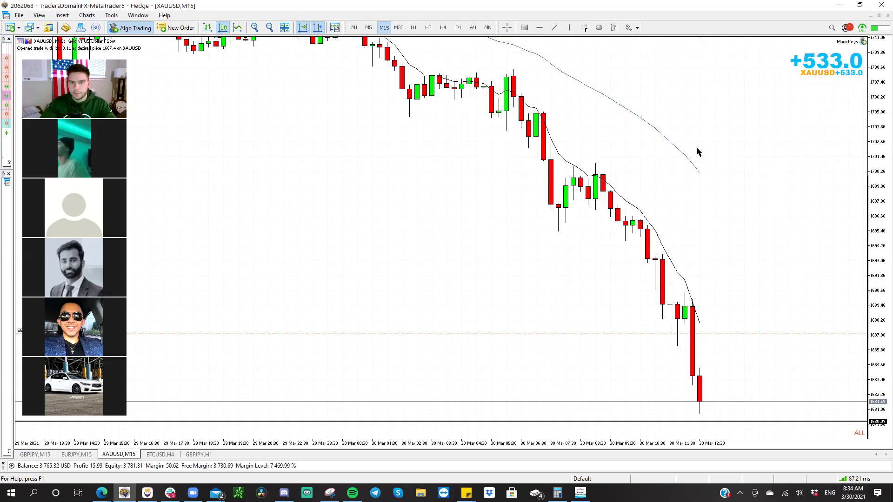
- Switch the gold chart to H1 and compress the price scale to show more range
click(414, 28)
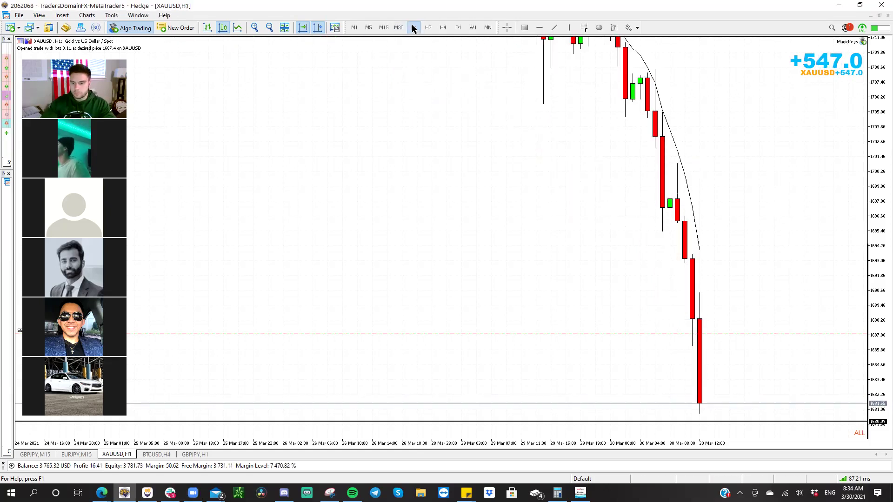
drag(880, 168, 844, 172)
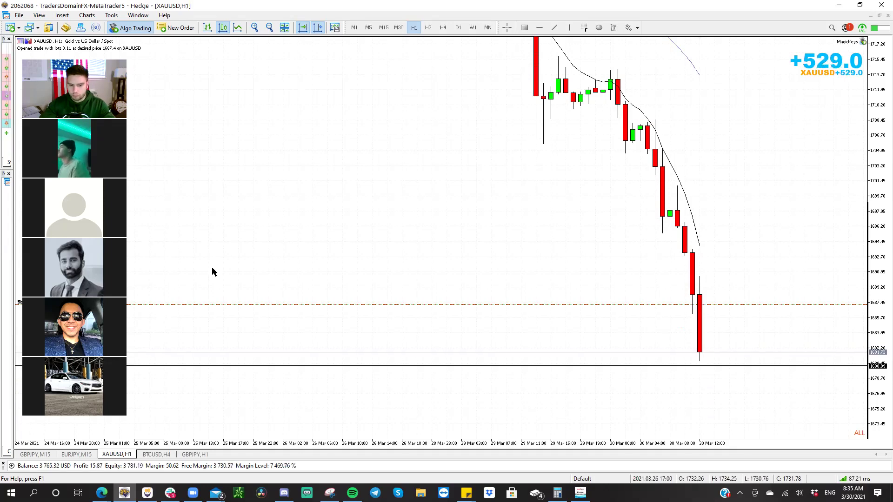
- Back in TradingView, frame the XAUUSD analysis from its title down to the target
key(alt+Tab)
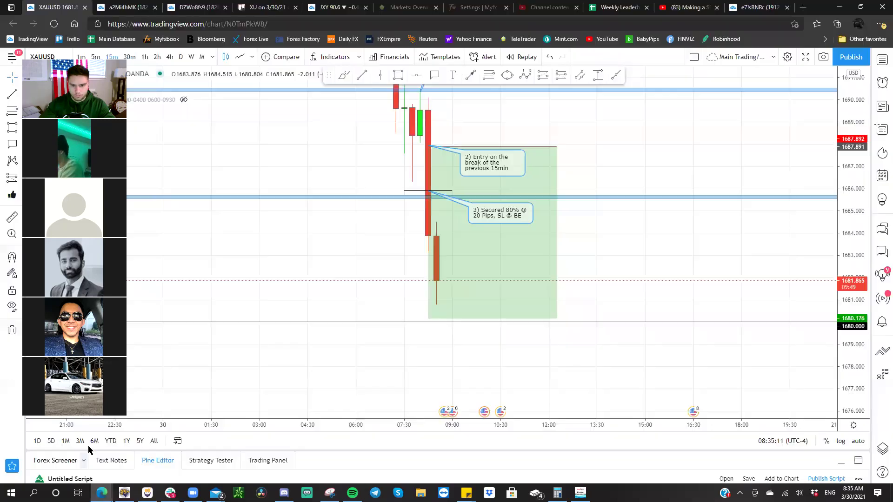
drag(352, 286, 391, 377)
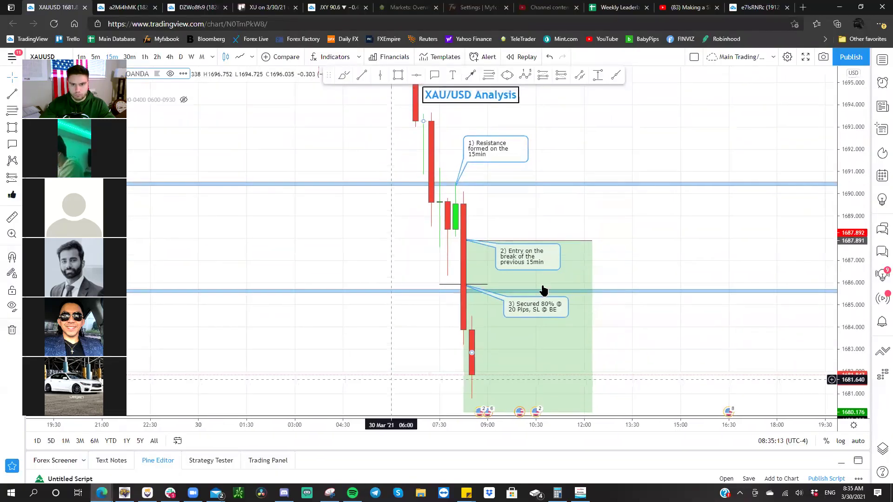
drag(848, 213, 847, 228)
drag(731, 211, 715, 212)
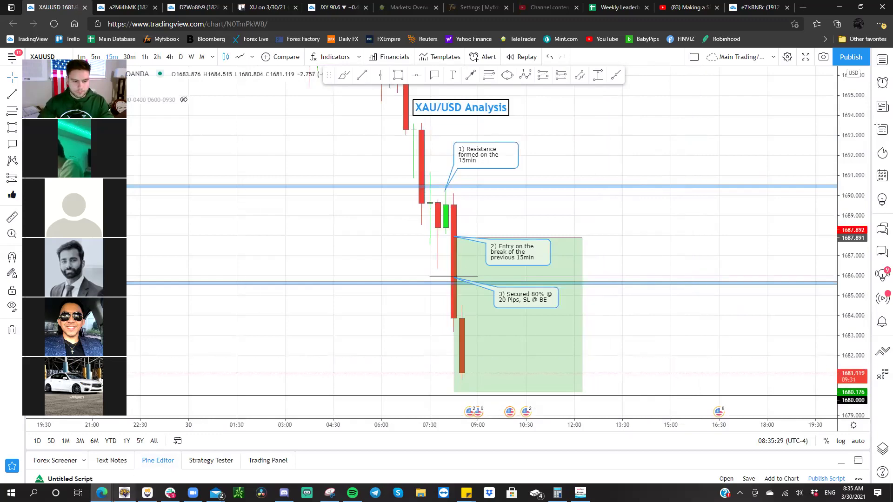
- Glance at MetaTrader 5, then bring the TradingView chart window back
key(alt+Tab)
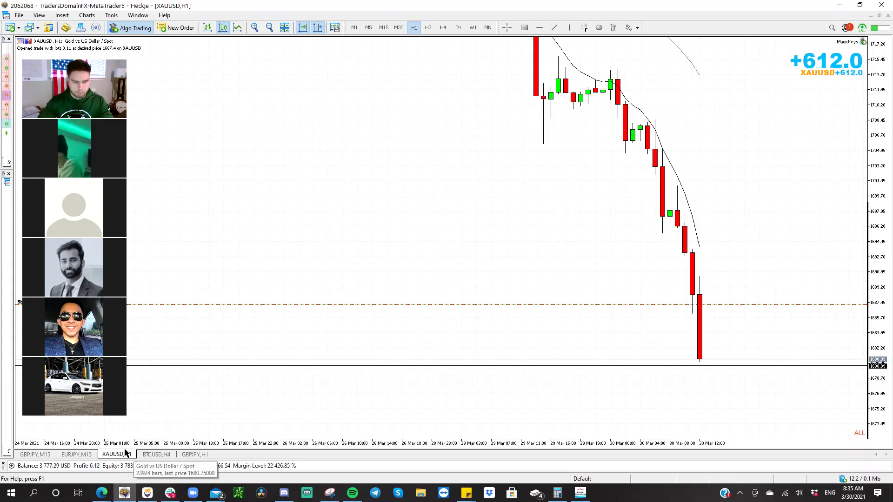
click(102, 492)
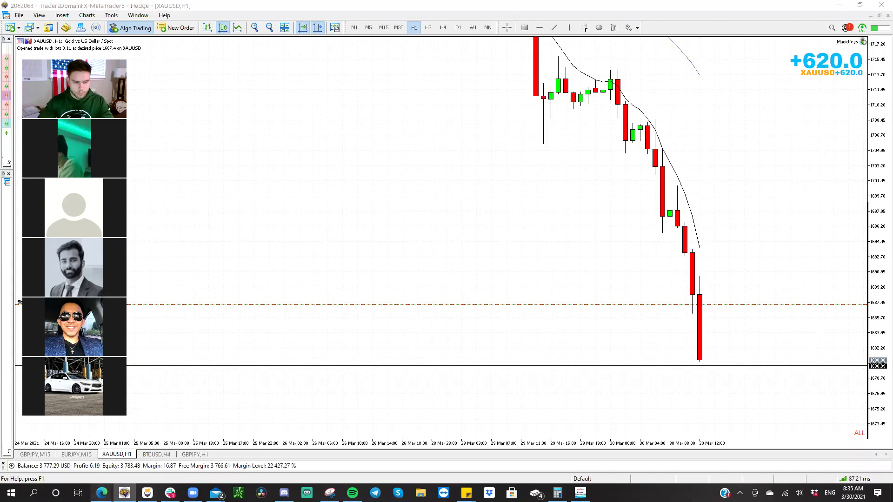
click(57, 464)
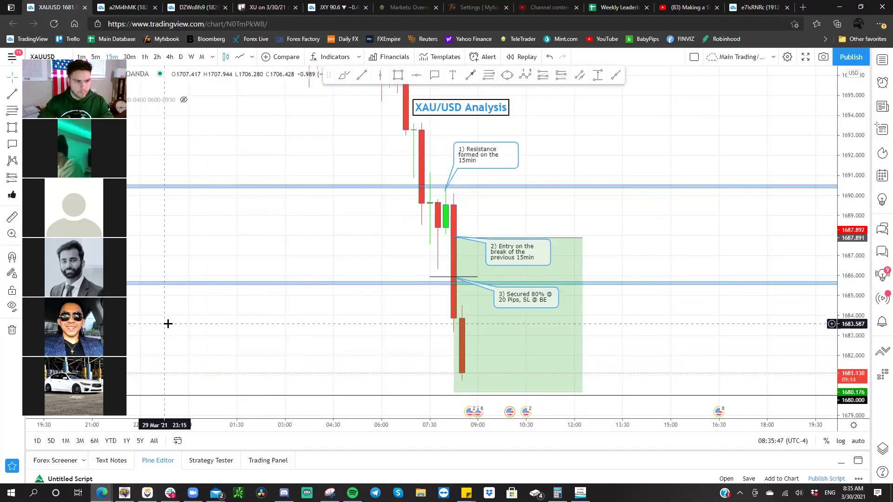
- Measure the latest price drop and mark the last candle's low with a horizontal line
click(11, 218)
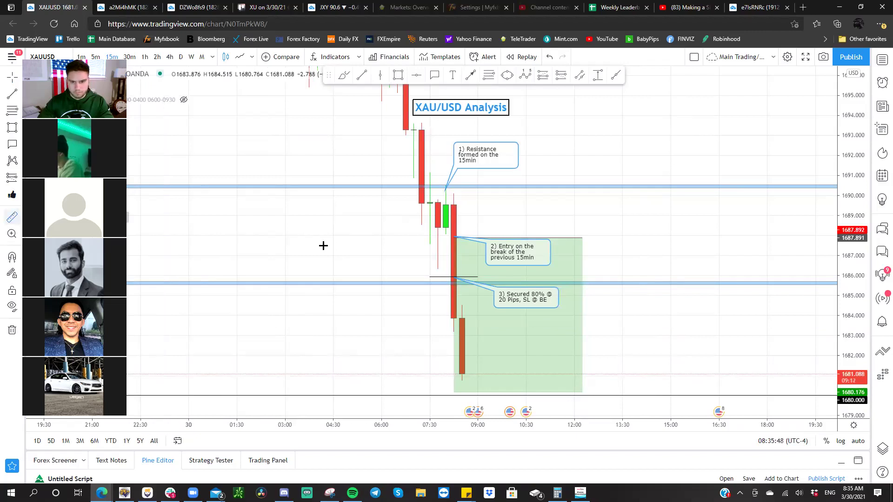
click(431, 239)
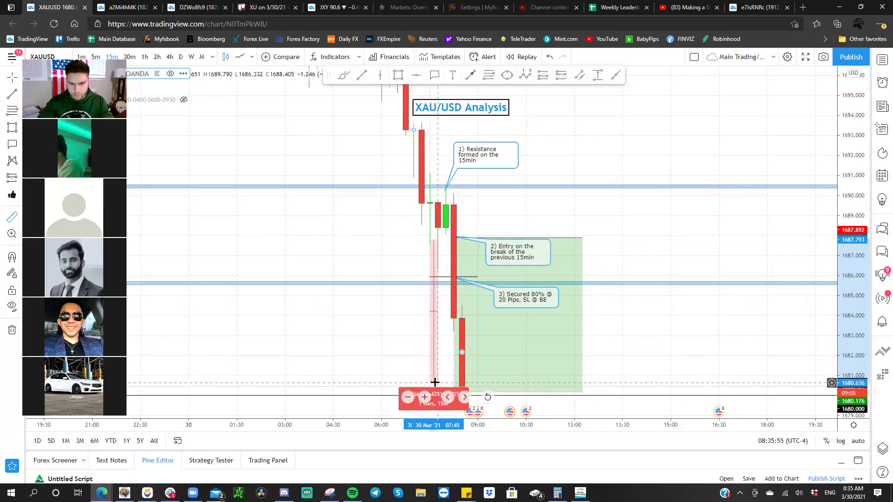
click(435, 382)
click(362, 75)
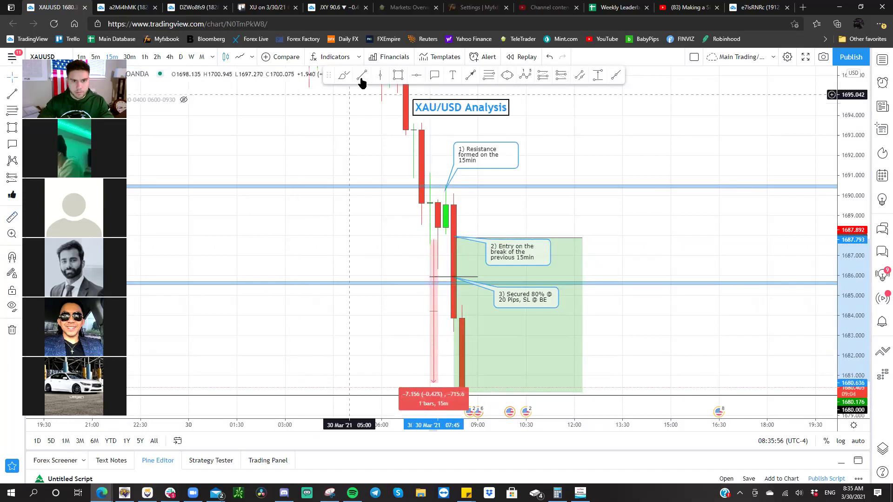
click(430, 383)
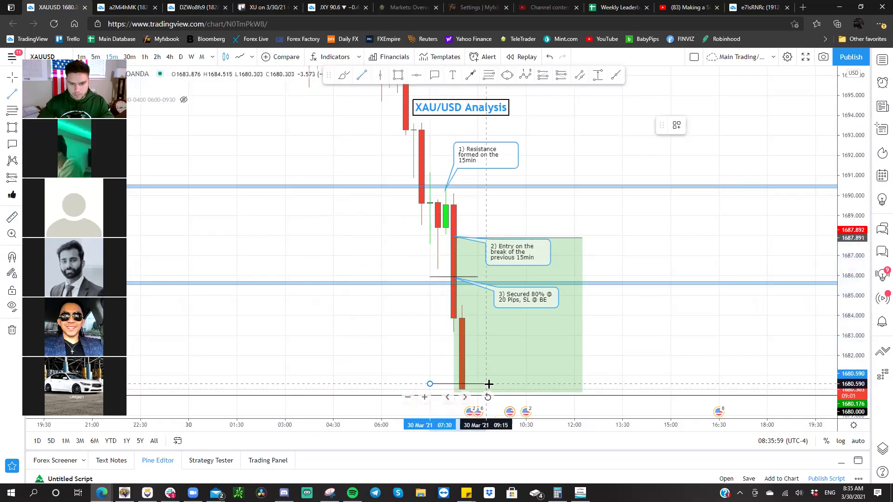
click(487, 384)
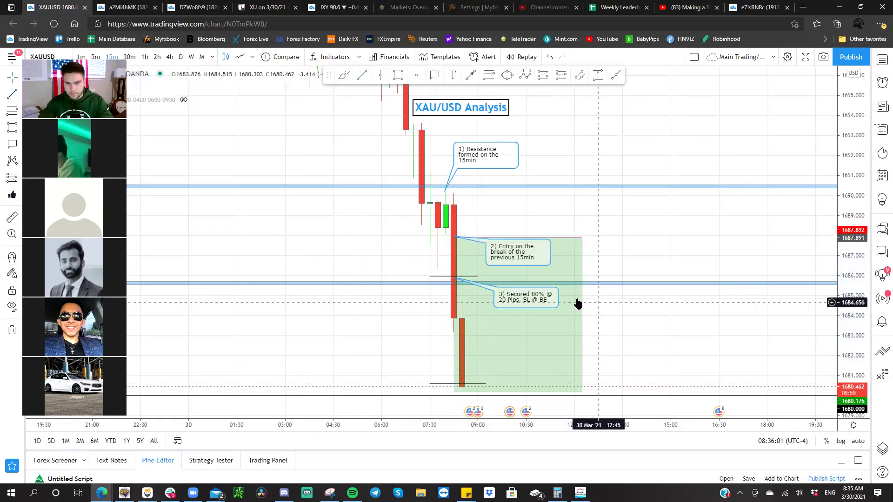
- Add a callout at the low reading '4) Secured another % @ 71 Pips/1680 Previous low'
click(432, 78)
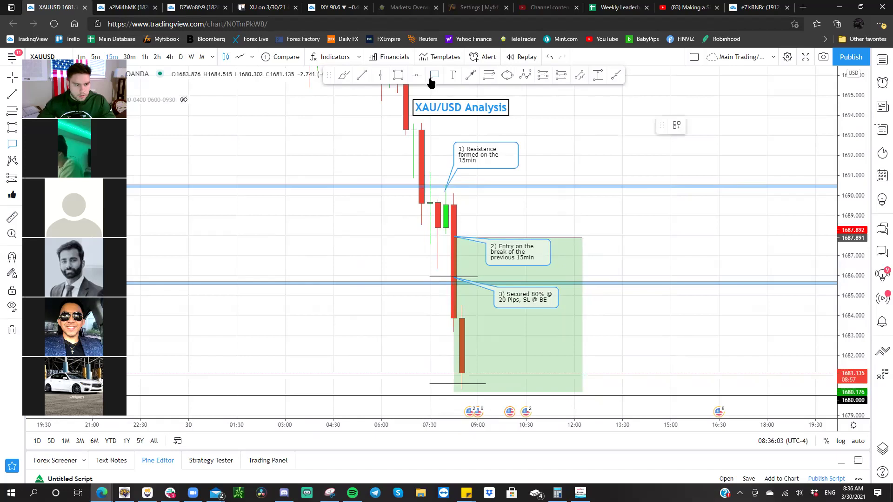
click(462, 384)
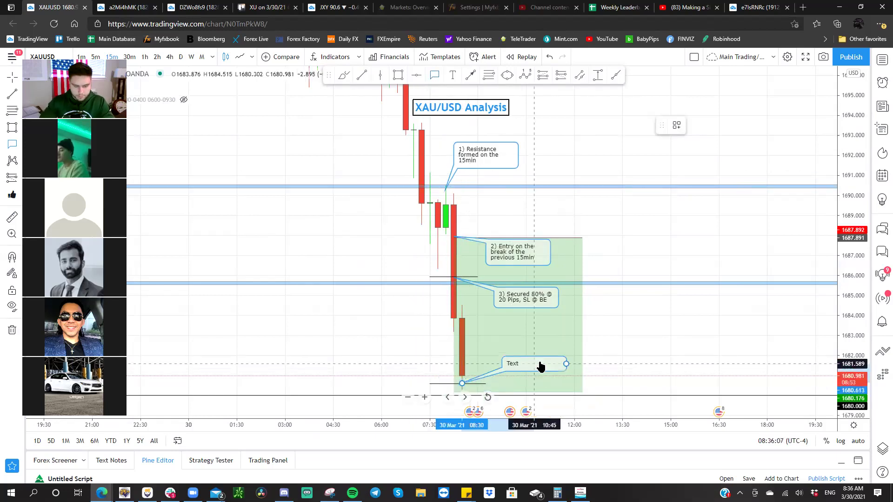
click(539, 366)
text(4) Secureddanother %)
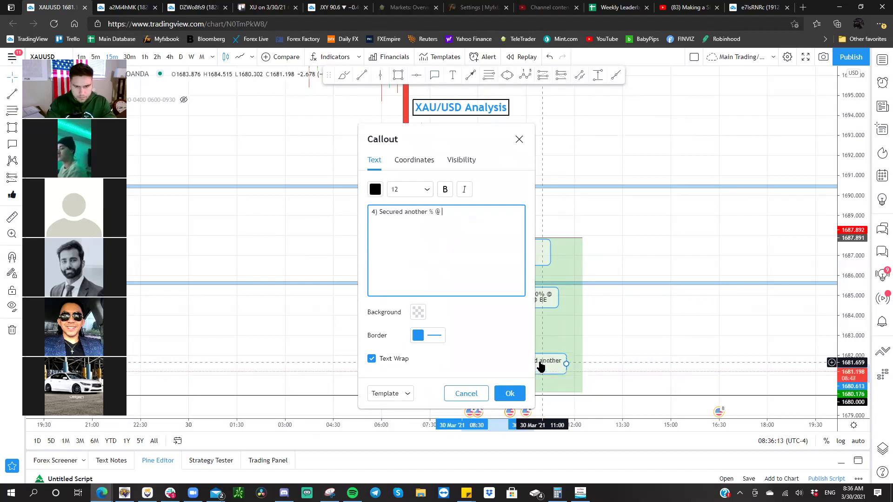
text( @ 71)
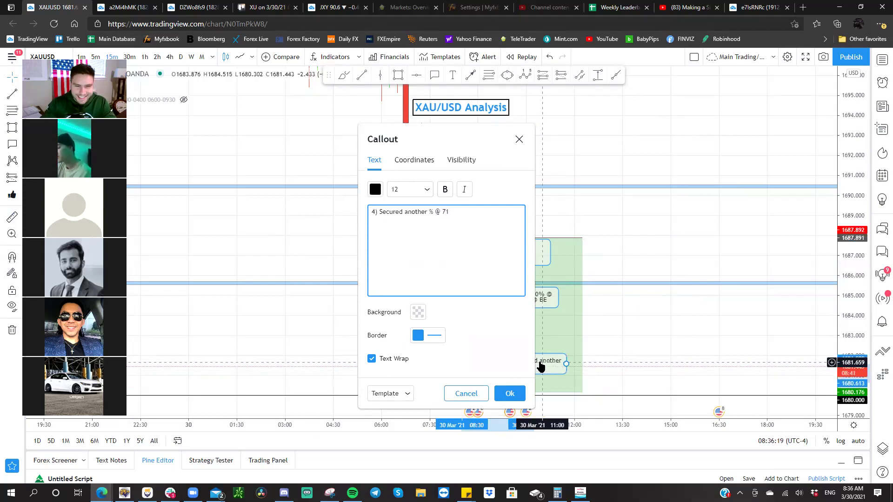
drag(425, 124, 291, 106)
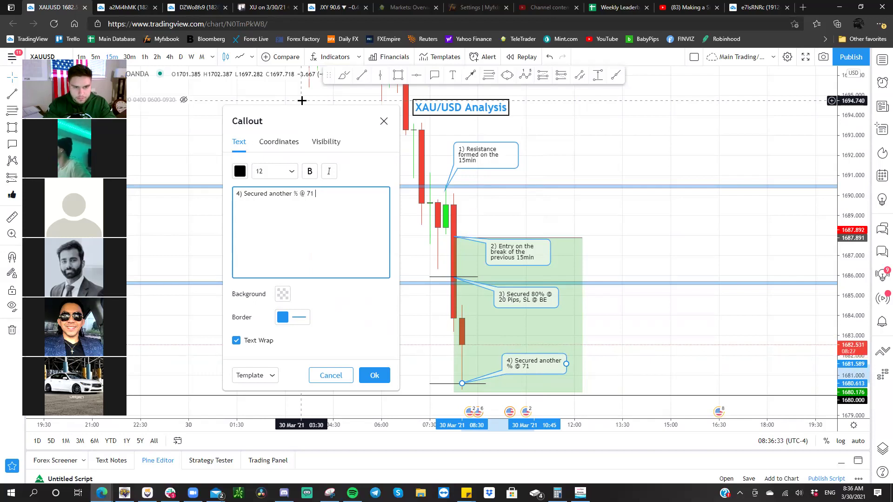
text(ps/1)
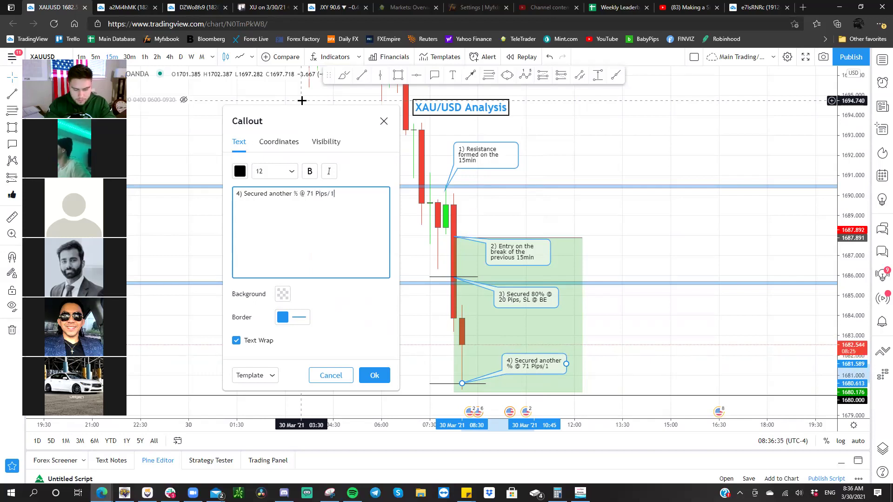
text(6)
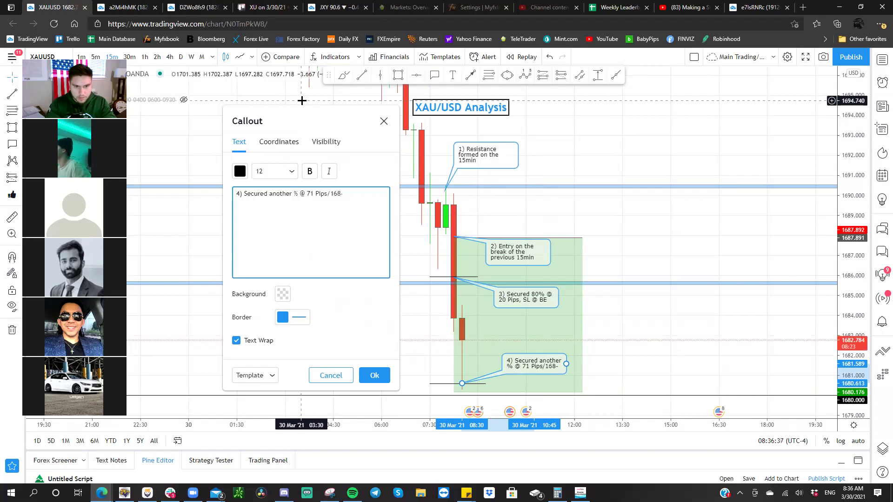
text(80 Pre)
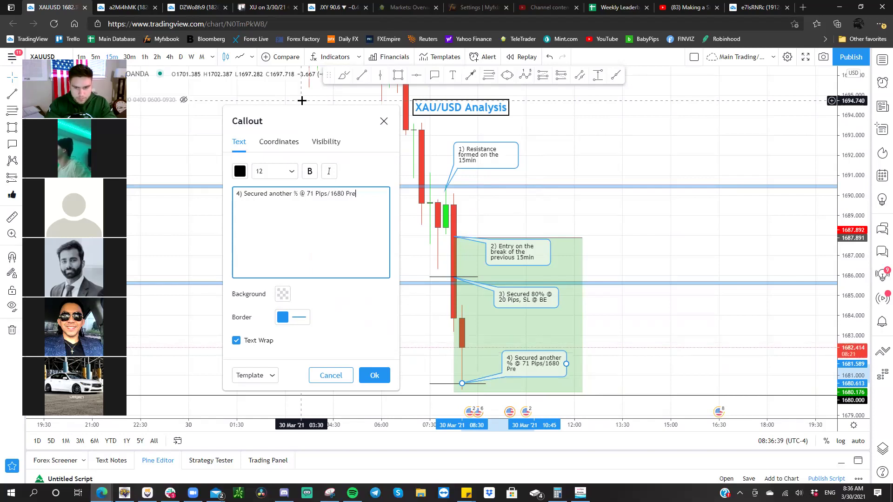
text(vious low)
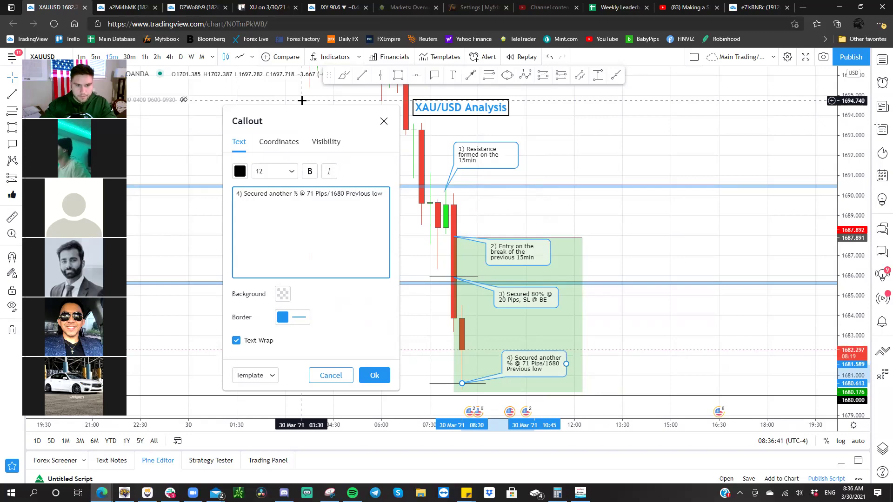
click(376, 376)
drag(597, 364, 591, 247)
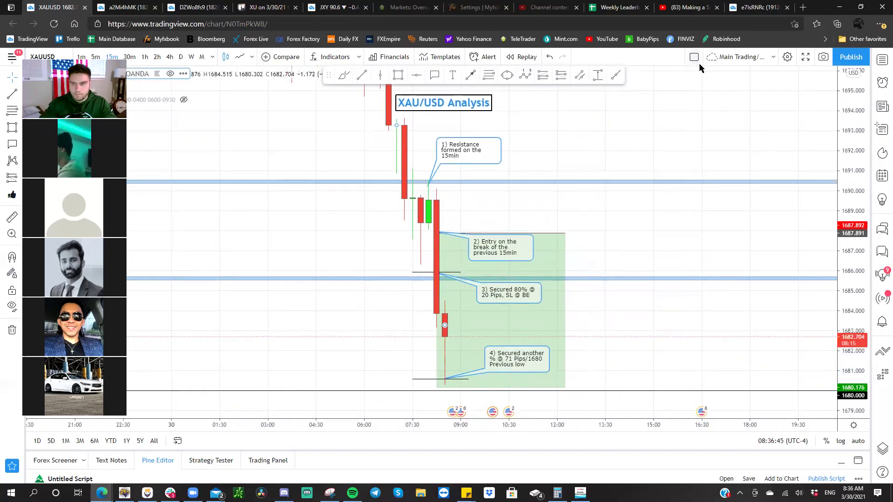
- Snapshot the four-callout XAUUSD chart, view it beside earlier snapshots, and return to the chart
click(824, 57)
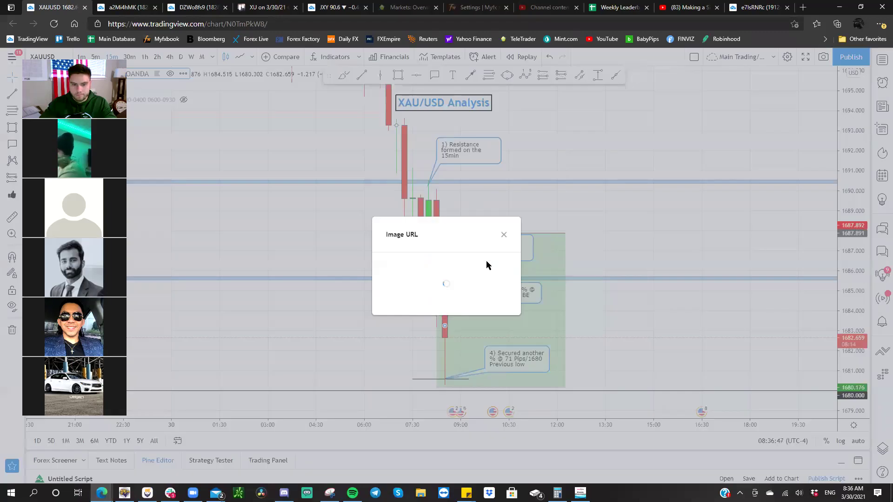
click(407, 298)
click(165, 7)
click(246, 5)
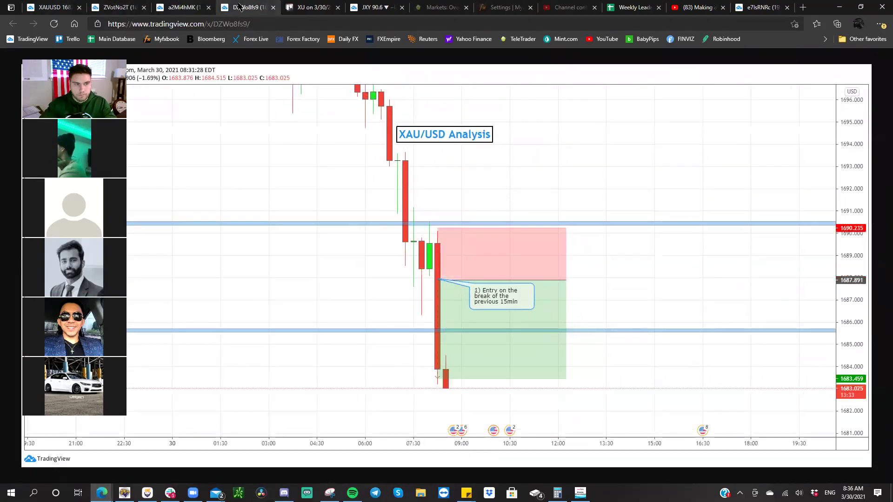
click(53, 7)
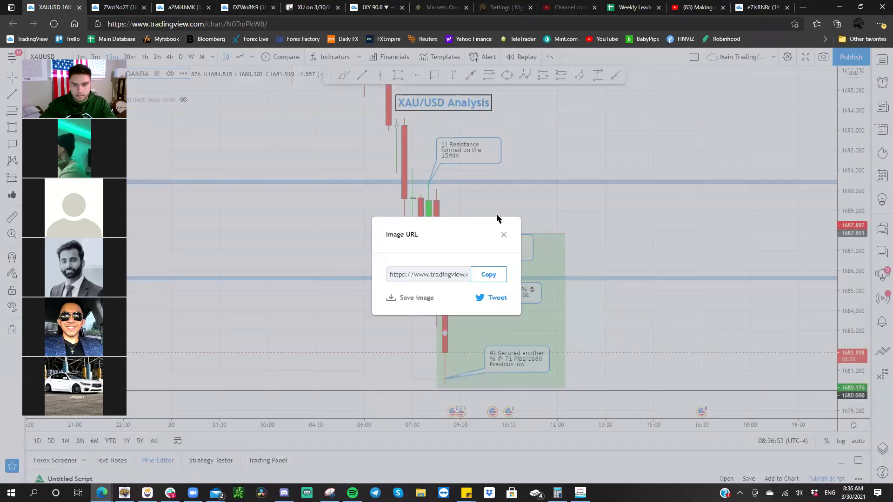
click(504, 234)
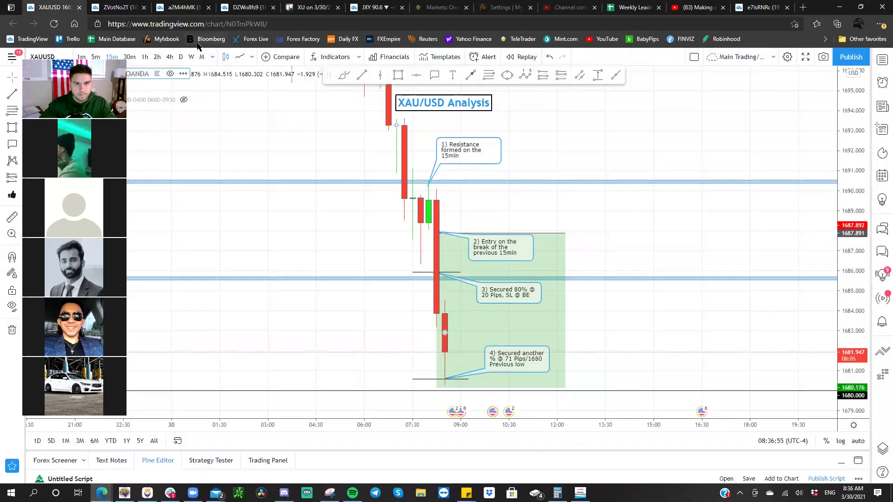
- Open the US30 CURRENCYCOM chart and move its US30 Analysis title above the candles
text(US)
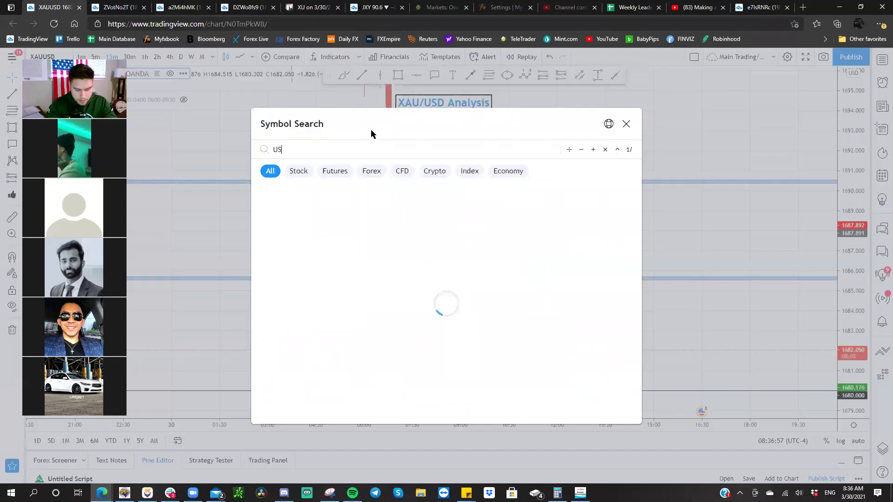
text(30)
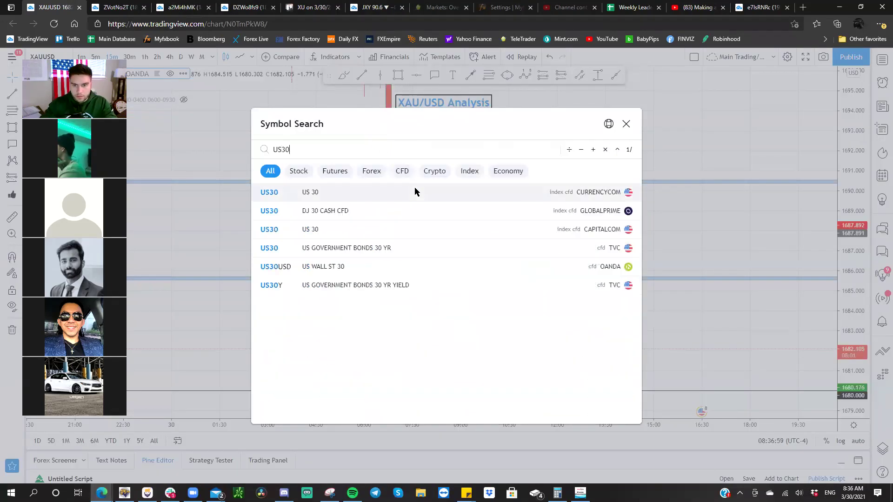
click(412, 192)
scroll(558, 186, down, 3)
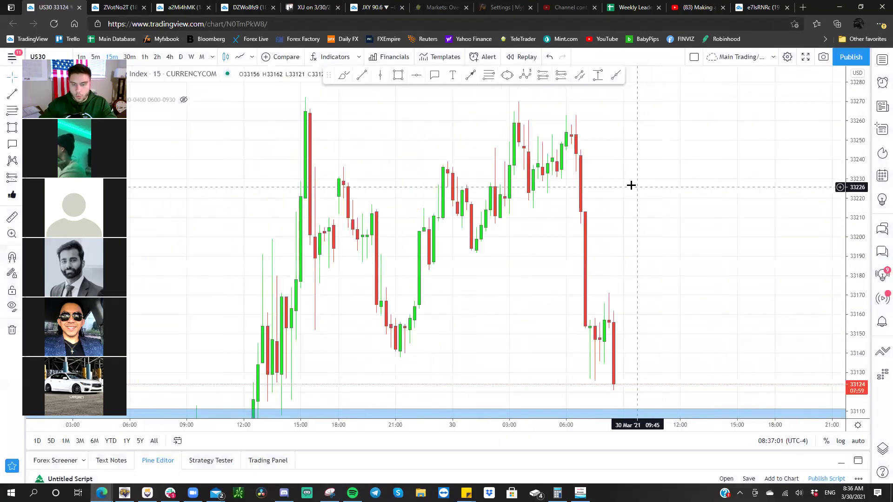
drag(827, 111, 829, 283)
scroll(666, 211, down, 2)
drag(665, 212, 585, 298)
drag(224, 127, 555, 164)
drag(565, 199, 493, 169)
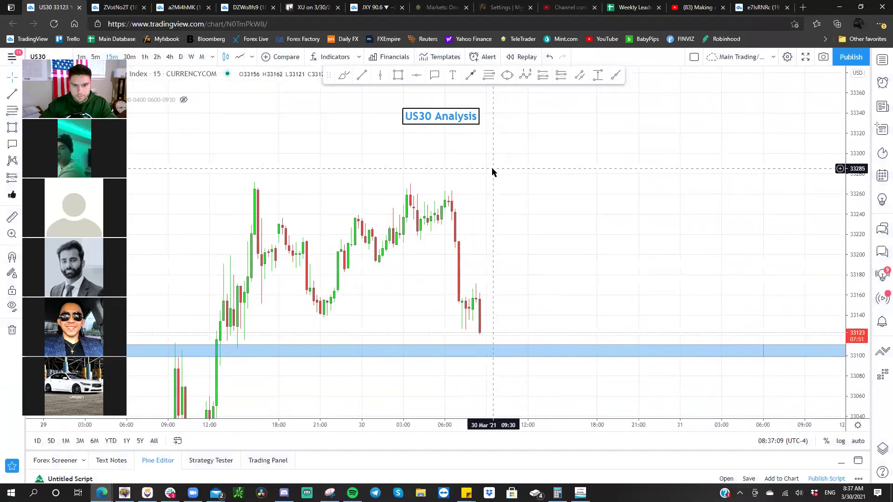
- Delete the Fibonacci retracement from the GBPJPY chart, then go back to US30
key(space)
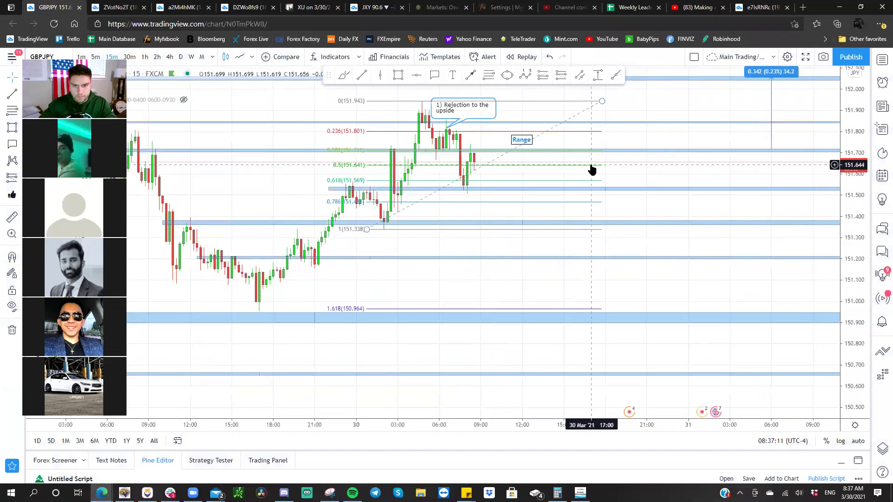
click(494, 164)
key(Delete)
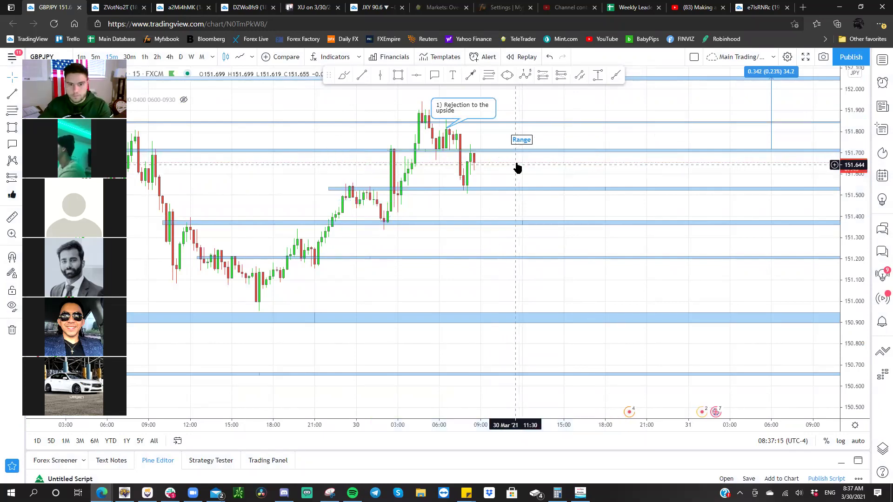
drag(516, 169, 518, 212)
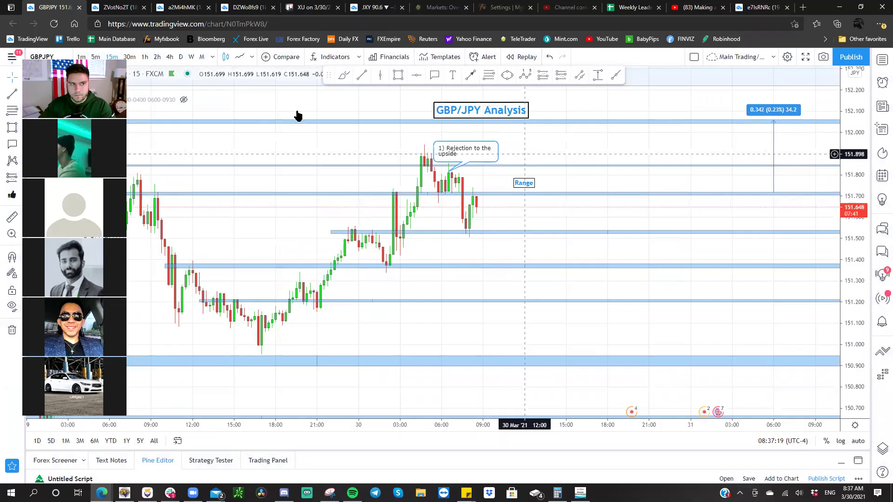
text(US30)
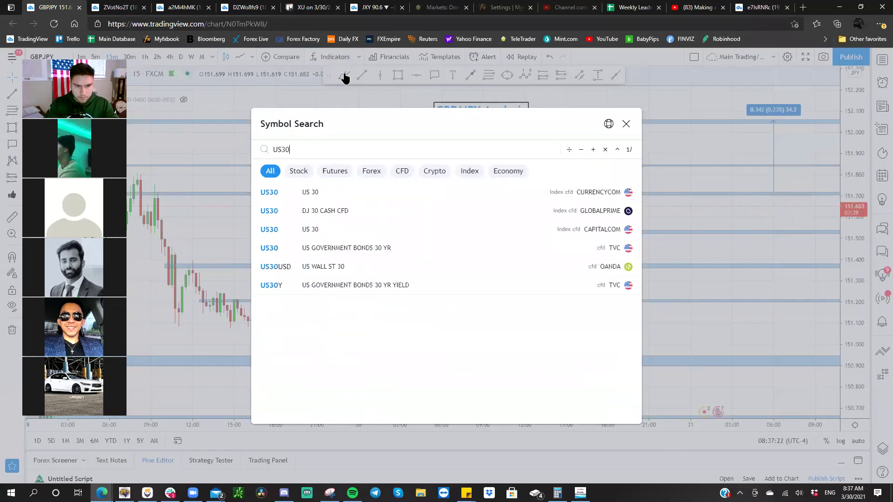
key(Return)
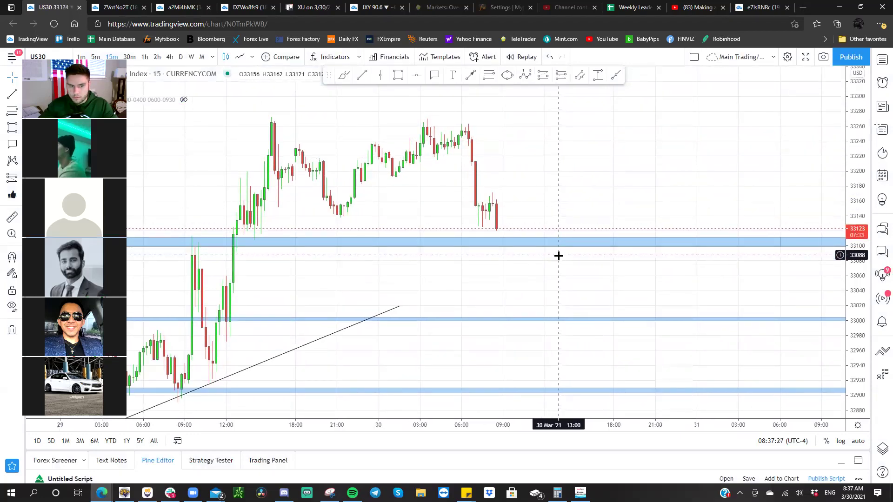
- Extend the US30 rising trendline further up to the right and nudge it into place
drag(558, 260, 600, 185)
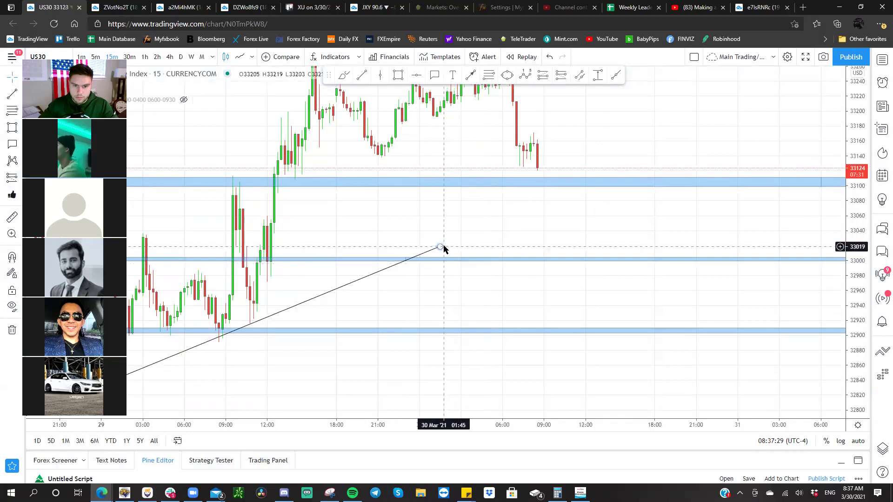
drag(442, 247, 537, 207)
drag(738, 126, 787, 98)
scroll(618, 240, down, 3)
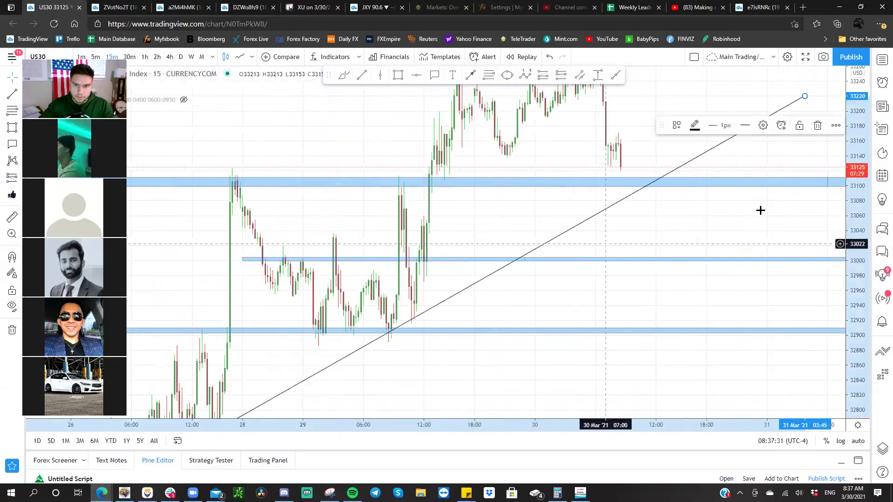
drag(840, 262, 783, 364)
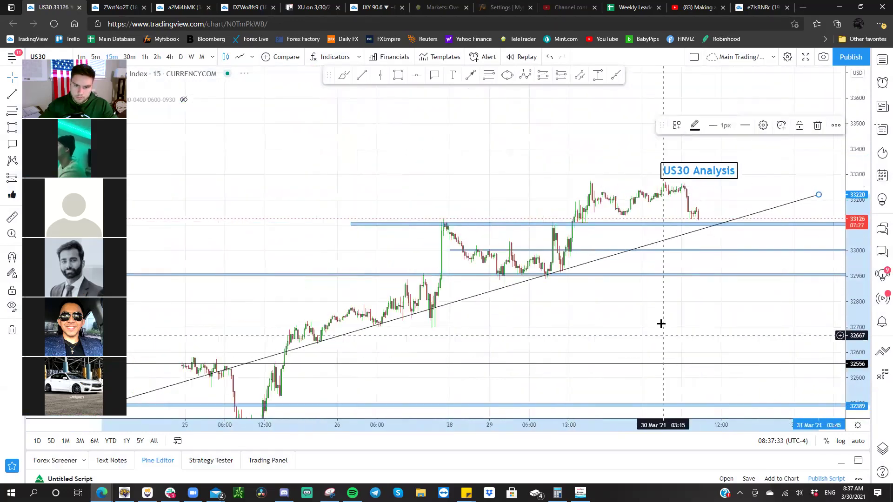
drag(652, 281, 624, 265)
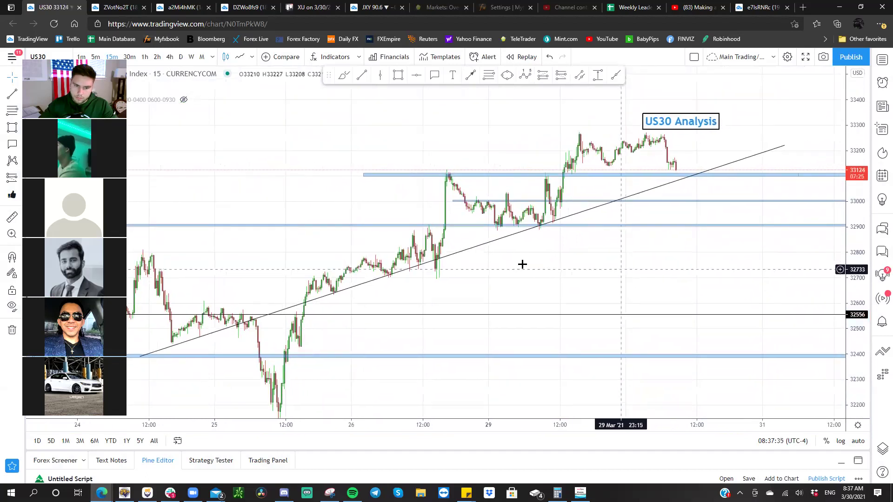
drag(490, 243, 487, 263)
click(492, 261)
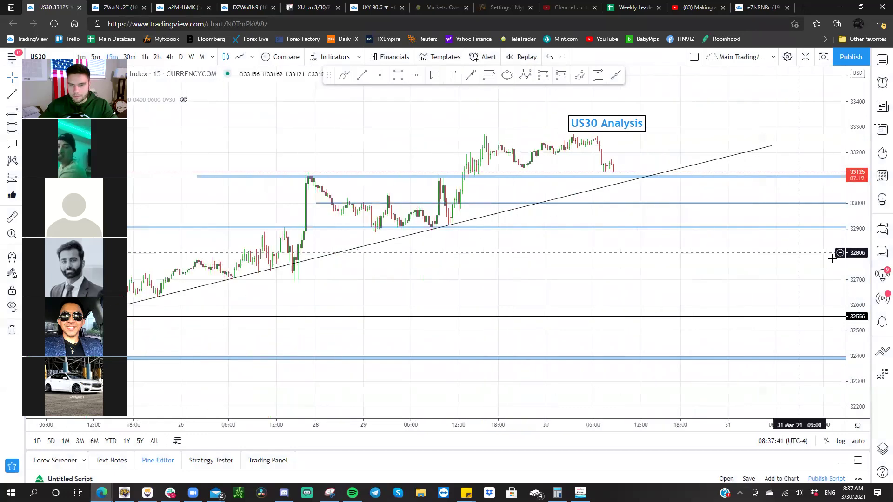
- Circle the trendline's crossing with the 33100 zone with an ellipse, then switch to MetaTrader 5
scroll(850, 194, up, 2)
drag(851, 193, 679, 166)
drag(636, 213, 552, 283)
click(511, 75)
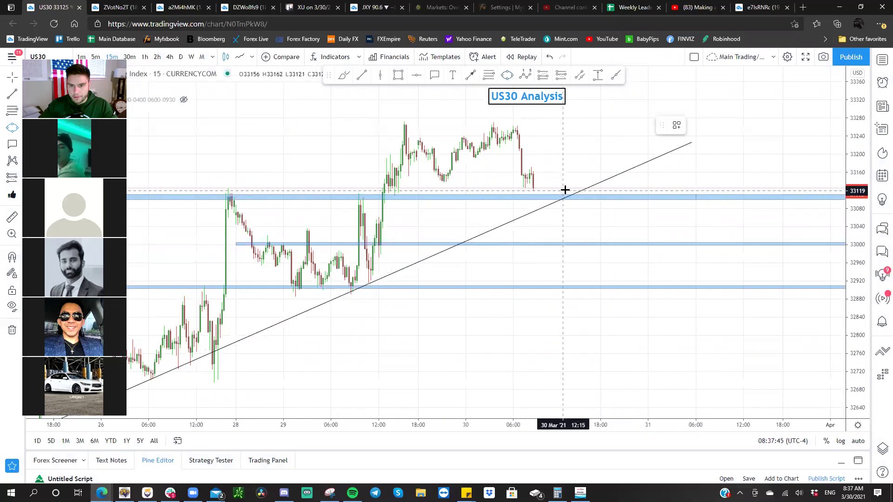
click(564, 206)
click(585, 207)
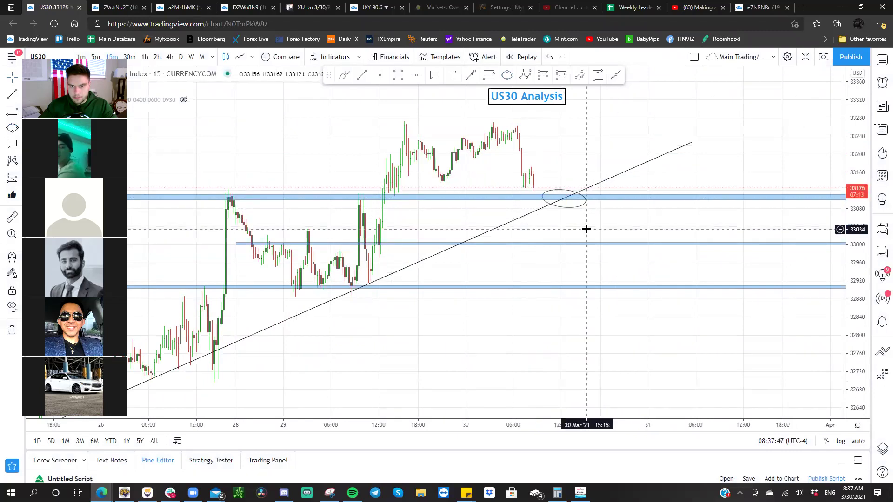
click(584, 193)
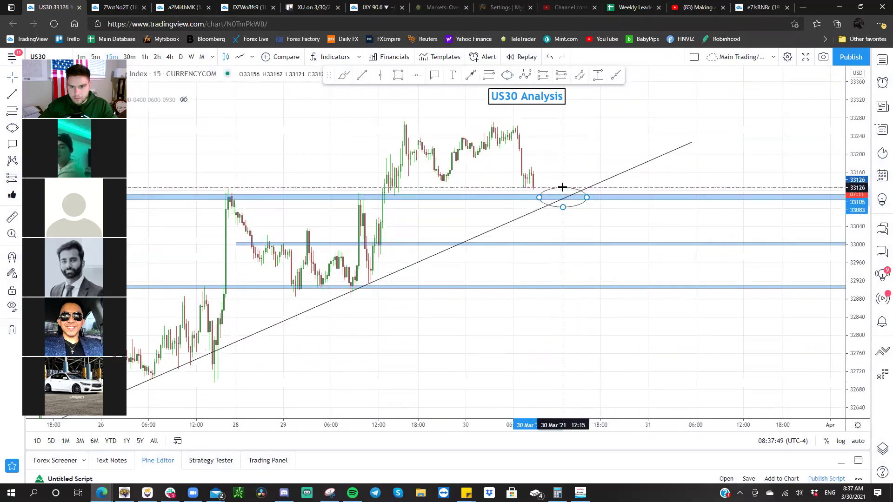
click(601, 222)
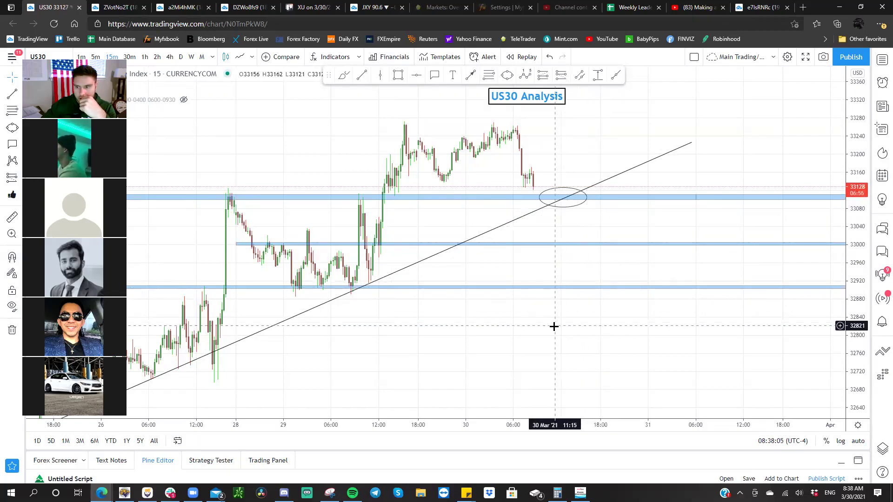
drag(546, 351, 560, 442)
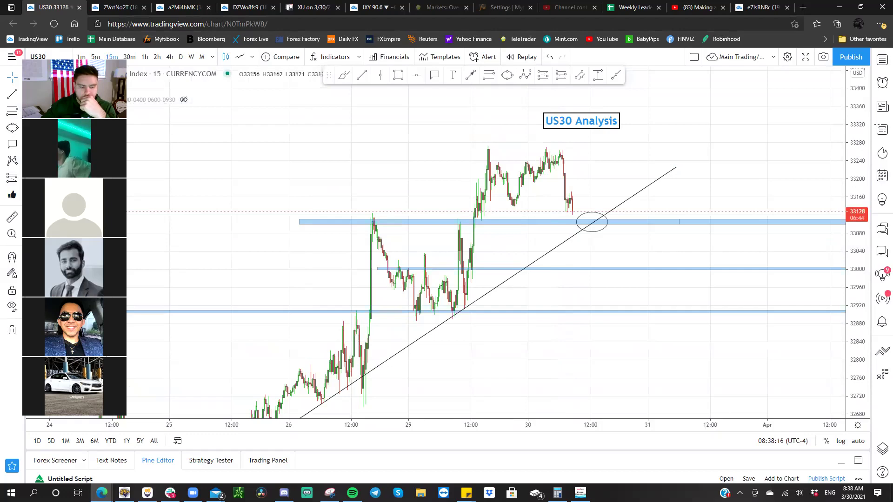
key(alt+Tab)
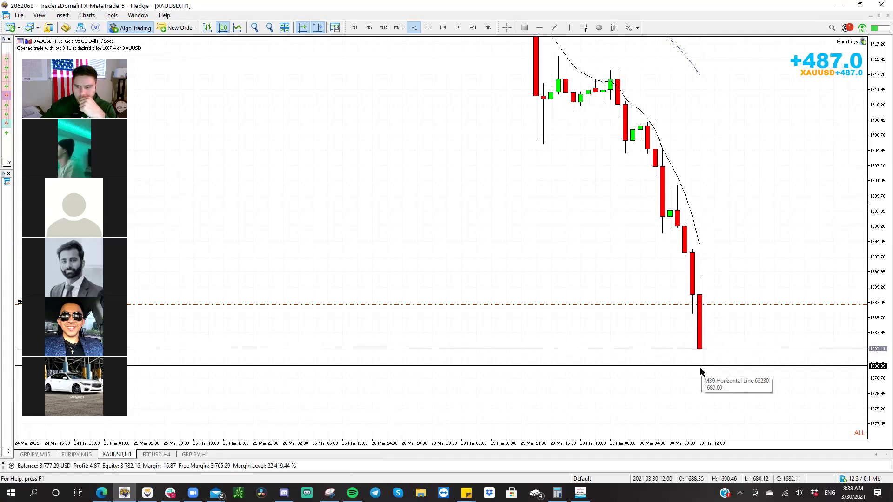
- Check the chart Properties without changes, then drag the XAUUSD H1 level line to 1680.00
right_click(685, 367)
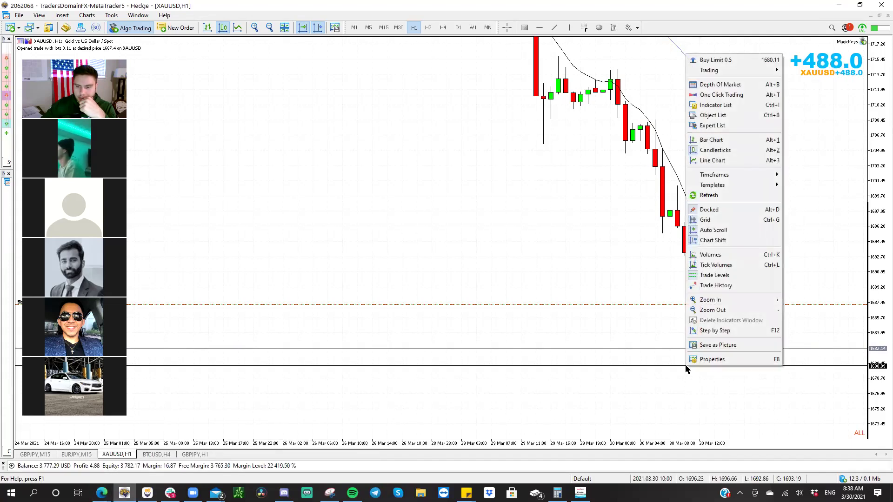
click(711, 359)
click(807, 304)
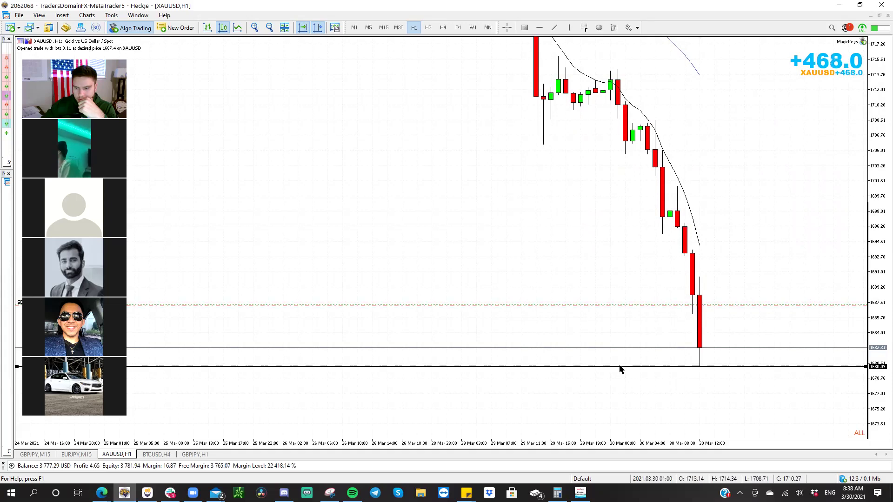
drag(620, 369, 620, 371)
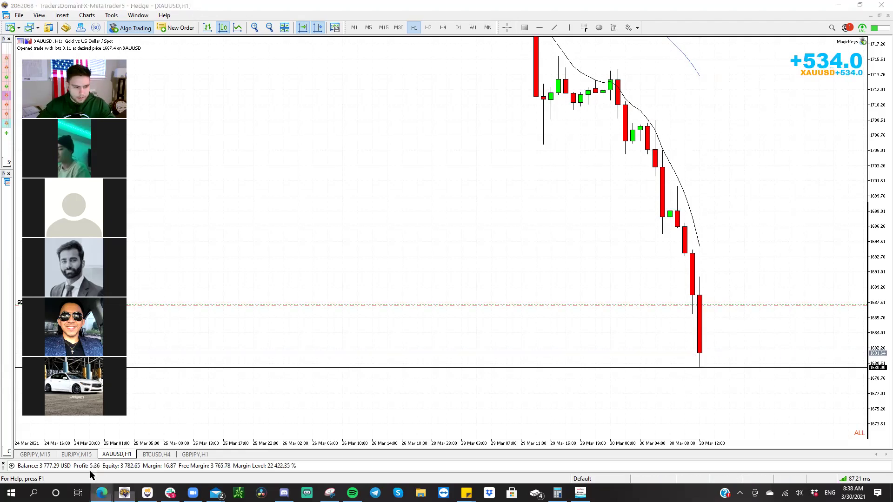
- Review the GBP/JPY analysis, zooming in on the rejection candles and its title notes
mouse_move(102, 493)
key(alt+Tab)
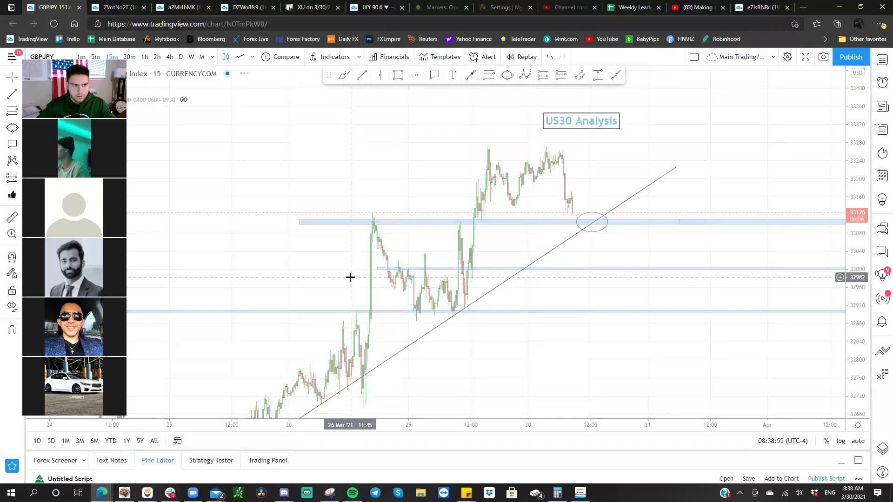
key(ctrl+Tab)
scroll(426, 280, up, 4)
drag(423, 283, 536, 334)
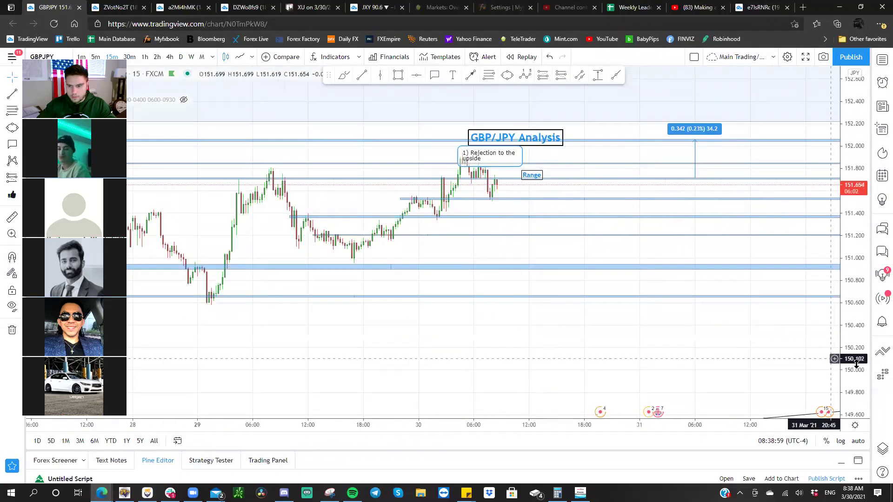
drag(854, 361, 853, 274)
scroll(642, 230, up, 2)
drag(428, 144, 566, 205)
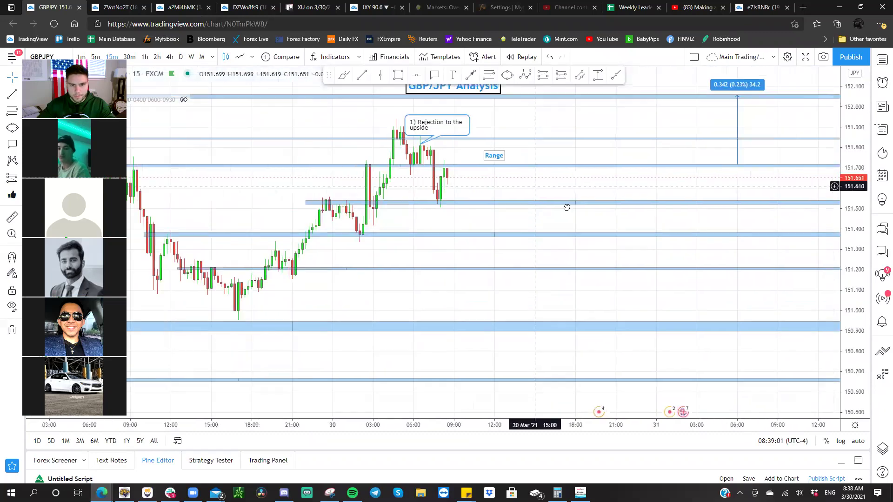
drag(861, 363, 686, 404)
scroll(473, 167, up, 2)
drag(474, 127, 474, 179)
drag(496, 217, 493, 146)
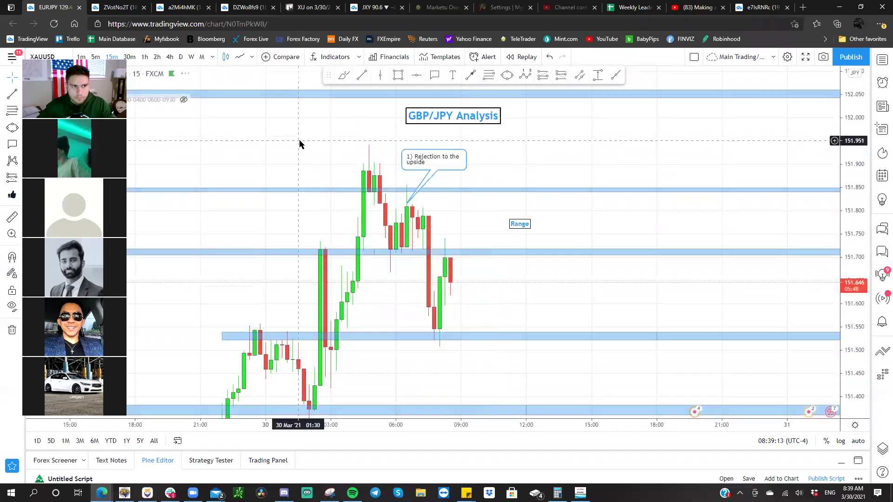
- Switch to the XAUUSD chart and zoom in around the gold trade annotations
key(space)
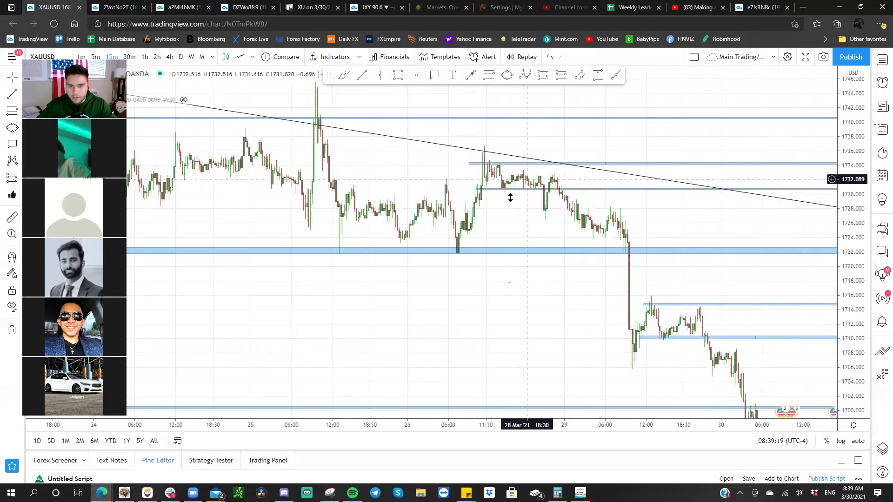
drag(649, 330, 544, 209)
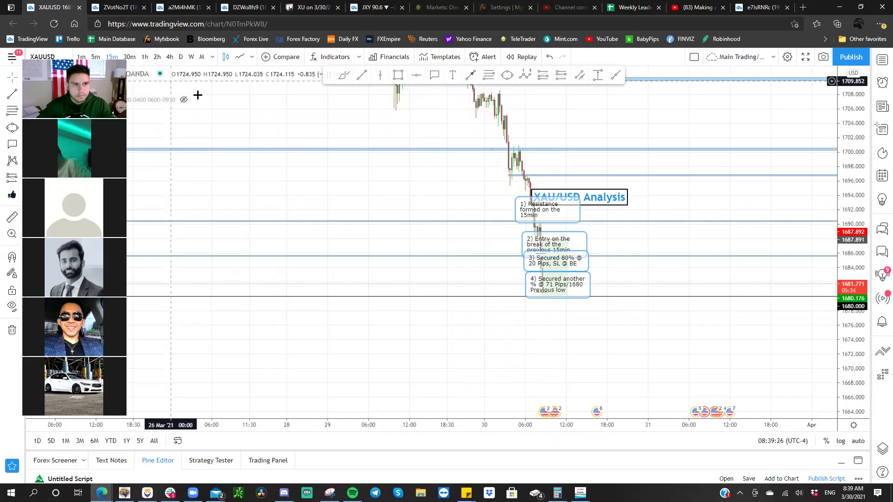
scroll(241, 101, up, 3)
drag(271, 102, 660, 131)
scroll(460, 117, up, 1)
scroll(660, 130, up, 3)
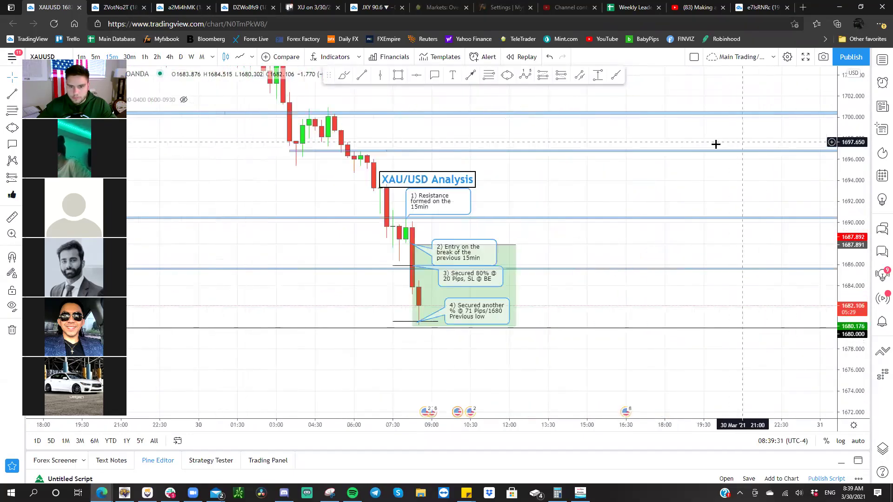
scroll(518, 127, up, 1)
drag(628, 130, 686, 146)
- Nudge the XAU/USD Analysis title right, center the short trade, and save a snapshot image
click(476, 119)
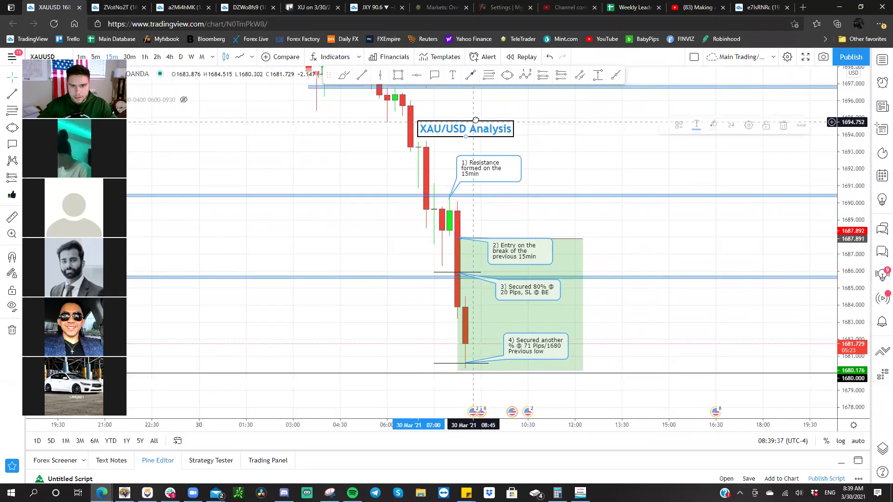
drag(476, 119, 485, 119)
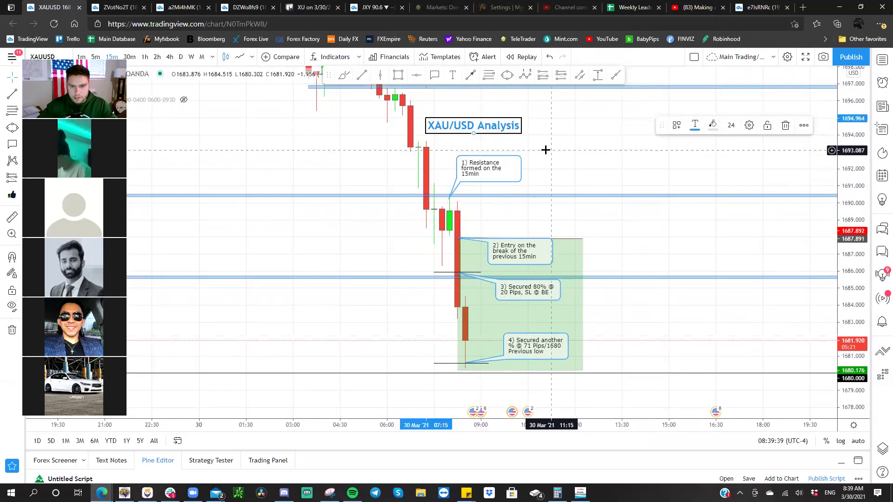
drag(544, 149, 540, 149)
drag(397, 105, 452, 141)
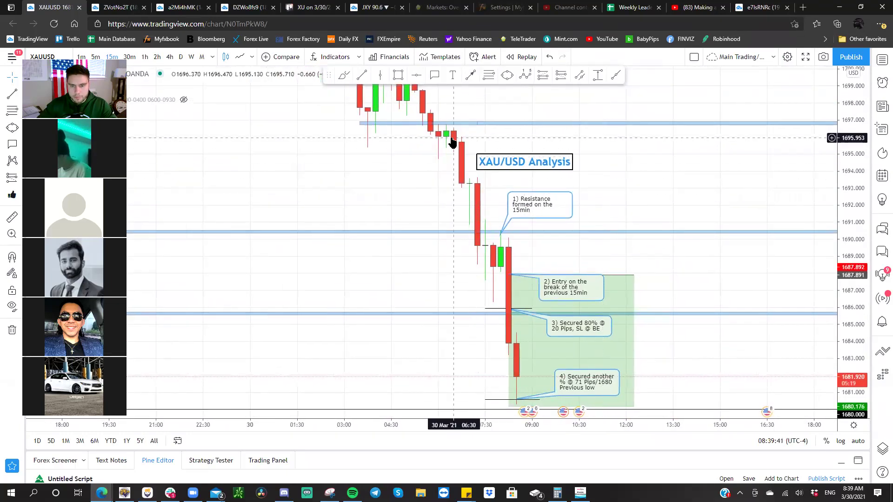
drag(628, 193, 574, 184)
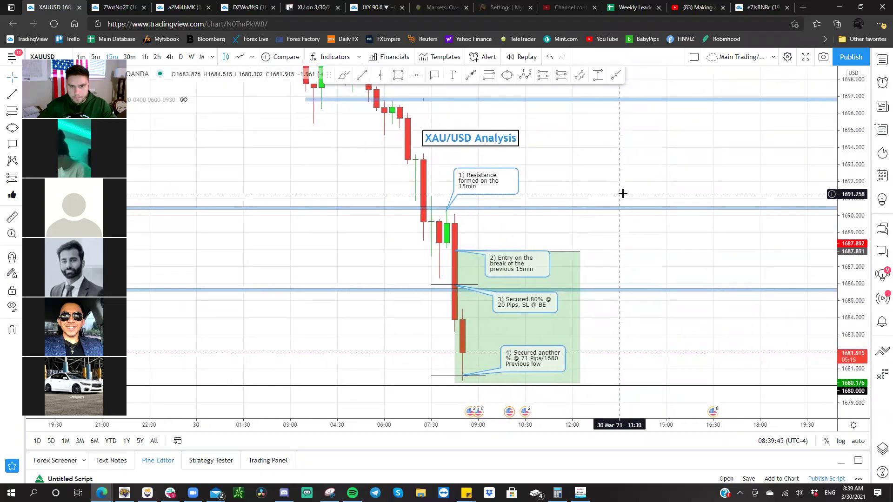
click(826, 59)
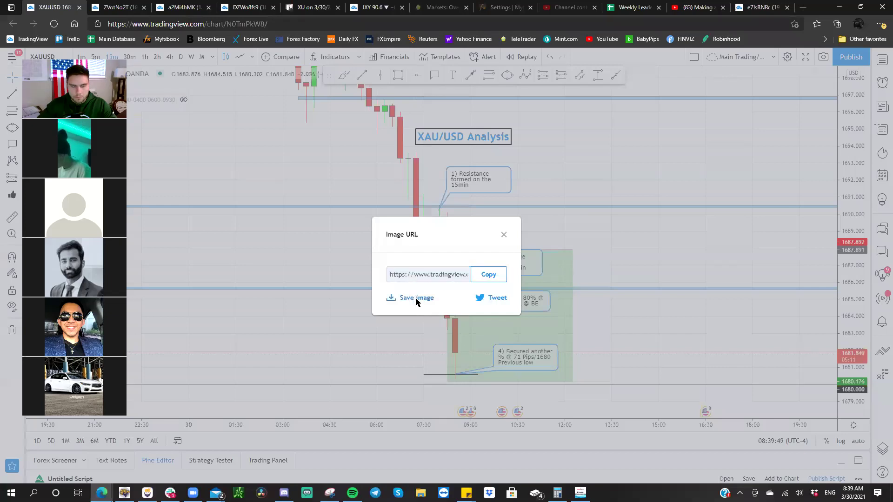
click(416, 297)
click(346, 8)
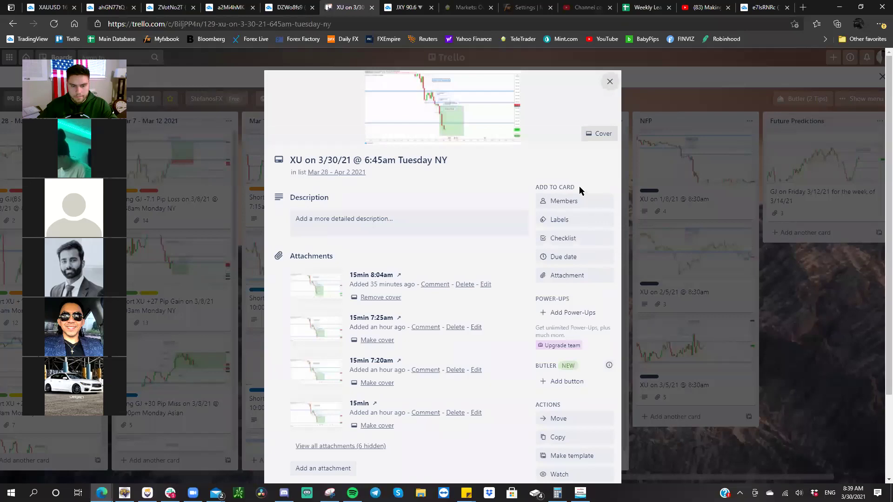
- Tag the XU on 3/30/21 card with the Analyzed and Successful Runner labels
click(608, 91)
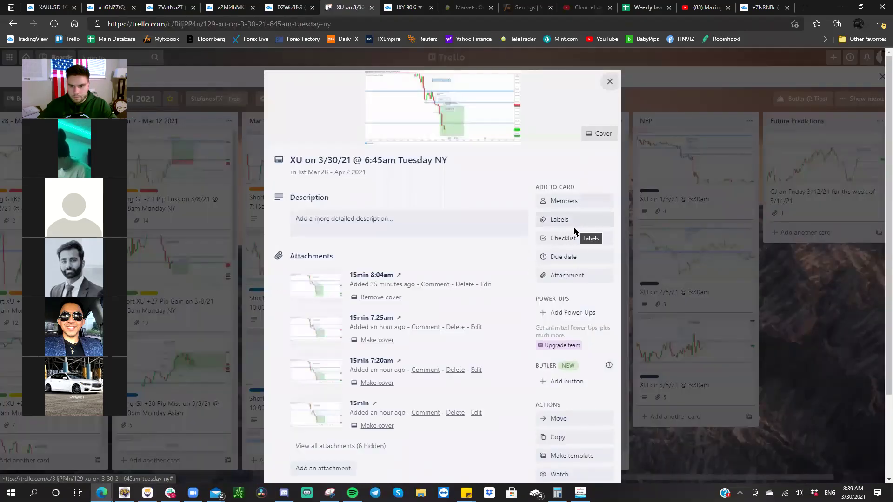
click(574, 223)
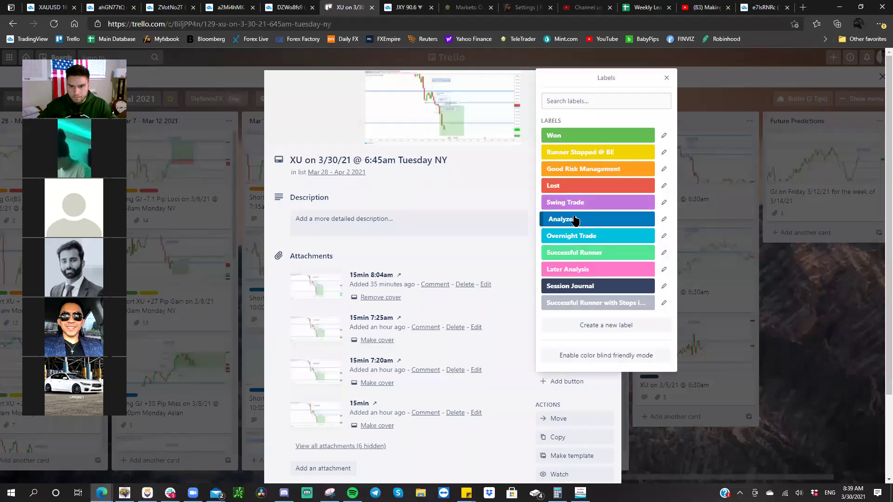
click(575, 220)
drag(581, 171, 587, 129)
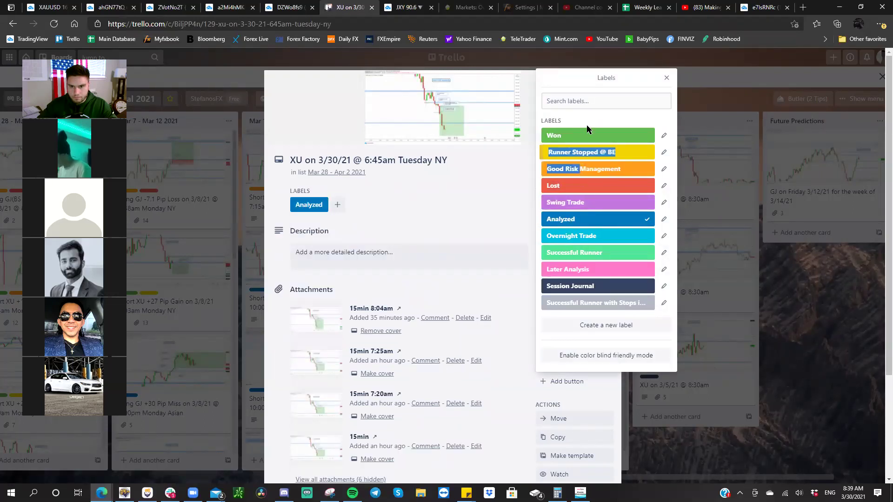
click(585, 254)
click(495, 197)
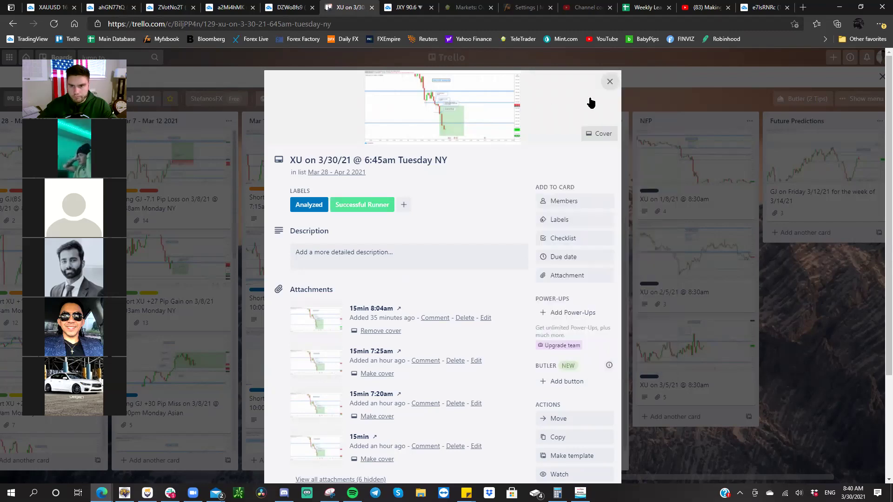
click(606, 86)
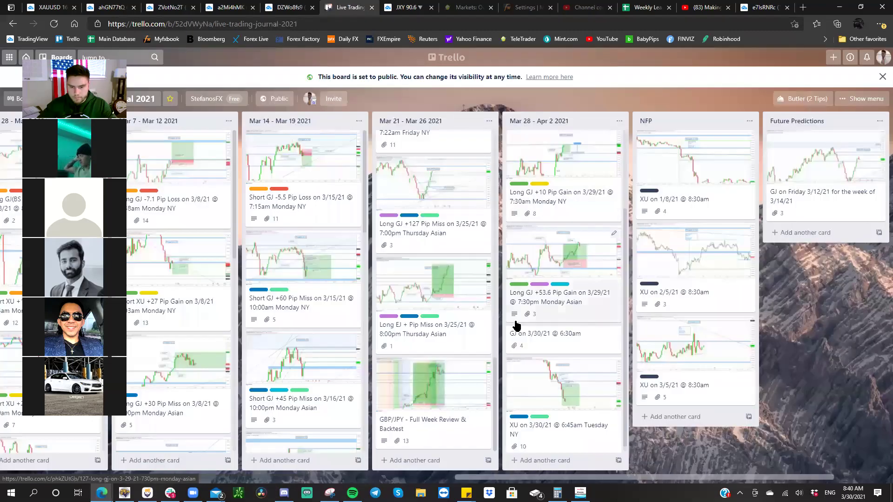
- Archive and delete the 'GJ on 3/30/21 @ 6:30am' card
click(567, 334)
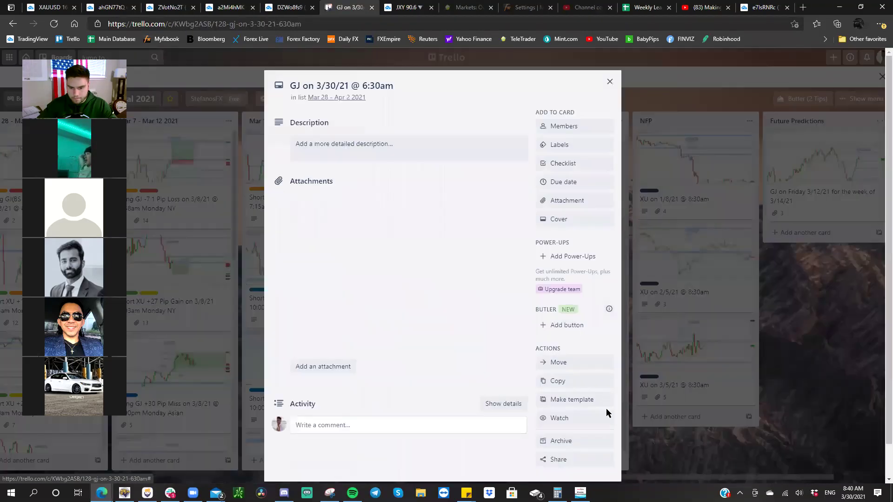
click(562, 441)
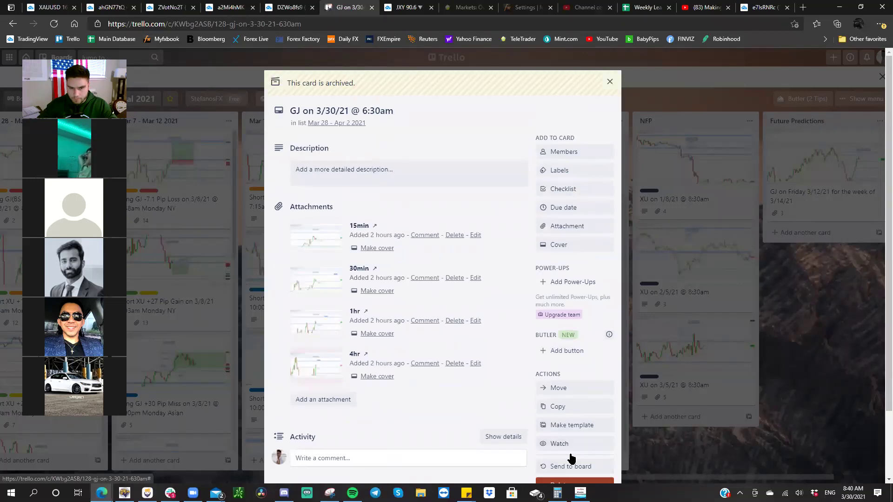
click(573, 480)
click(578, 463)
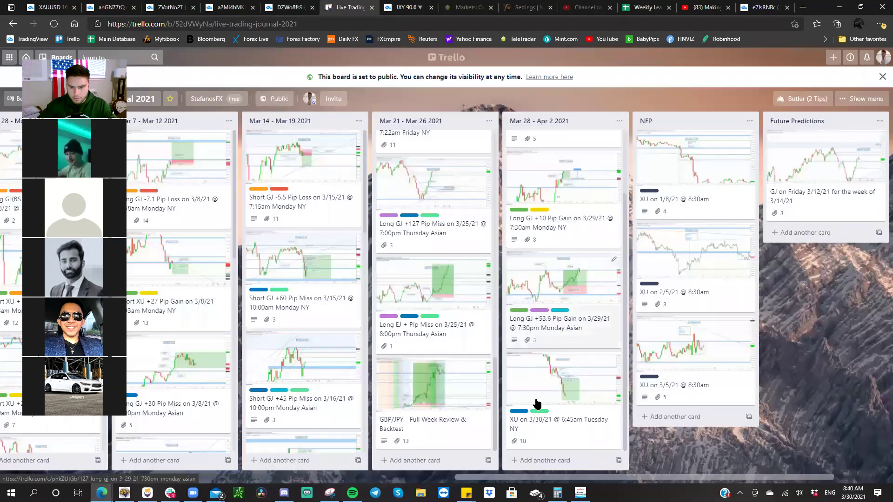
- Add and open the card 'Short XU + 71 Pip Gain on 3/30/21 @ 8:20am Tuesday NY' in the Mar 28 - Apr 2 2021 list
click(541, 461)
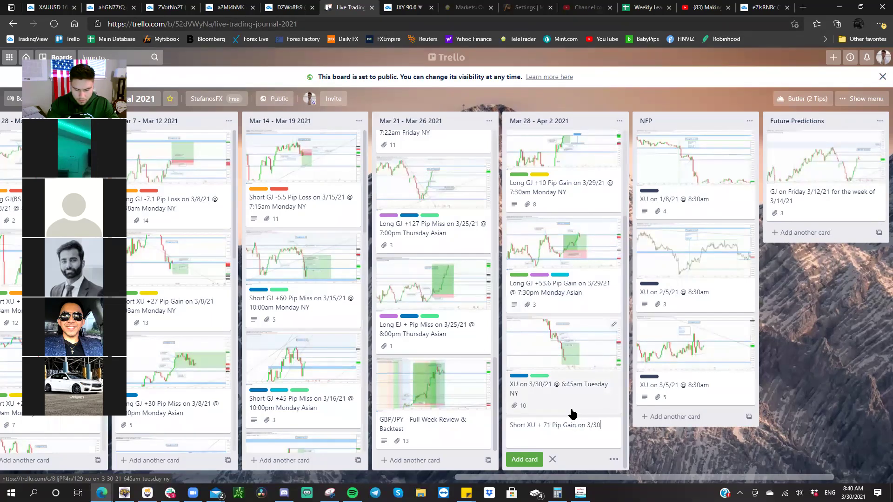
text(@)
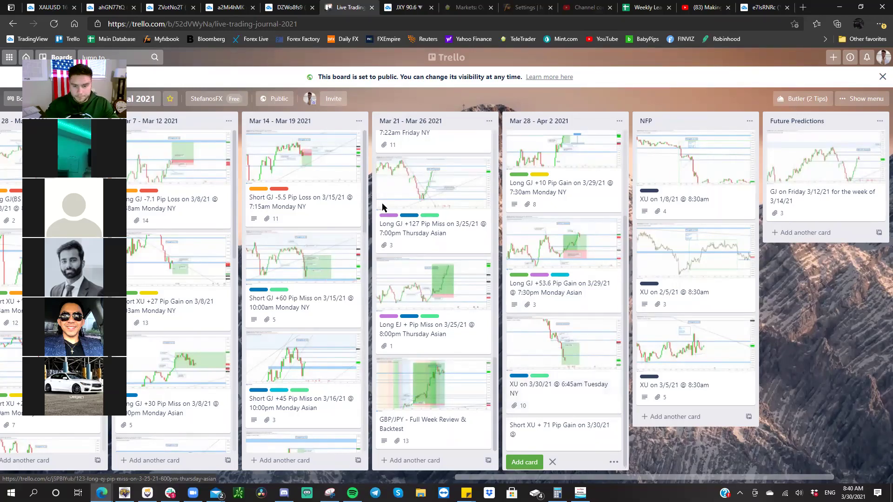
key(ctrl+1)
key(Escape)
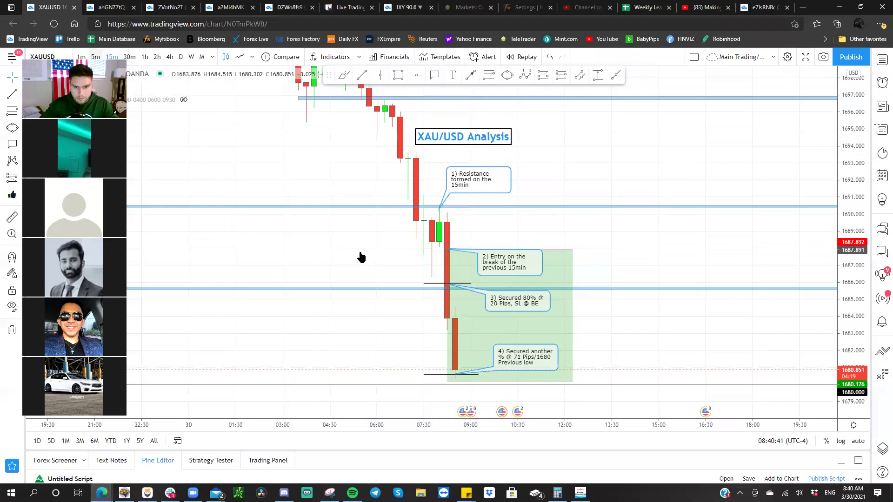
key(5)
key(Return)
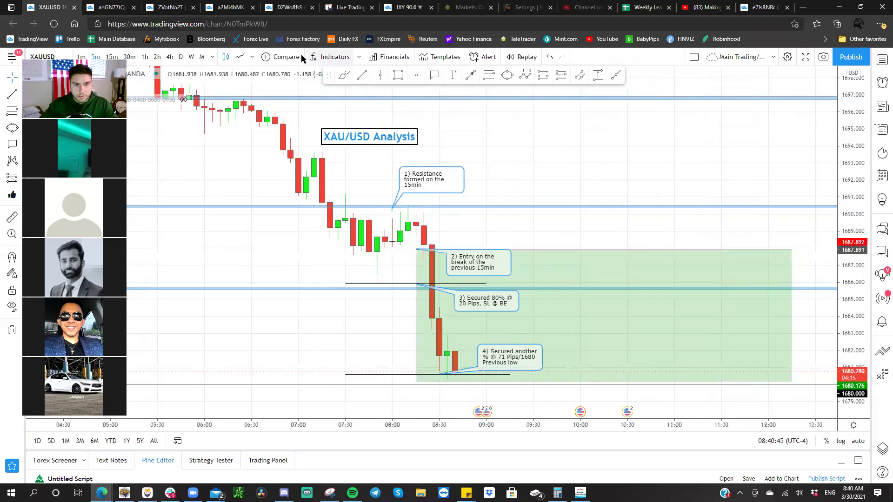
click(354, 7)
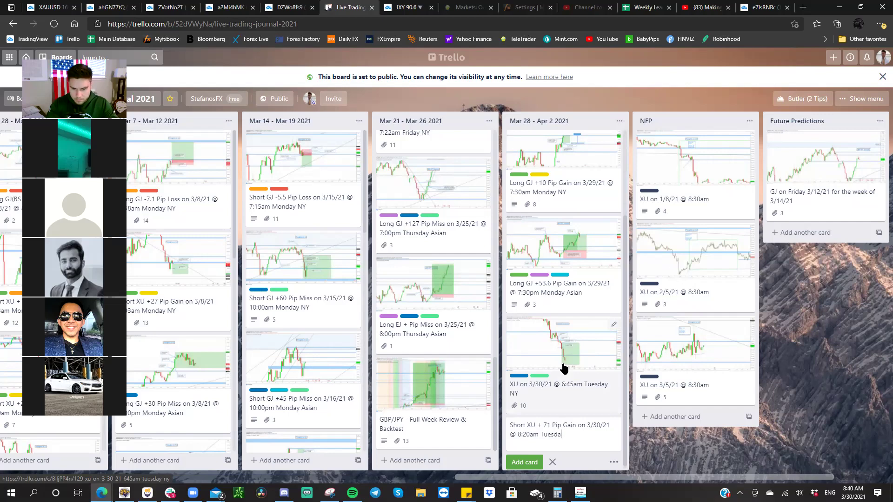
key(Return)
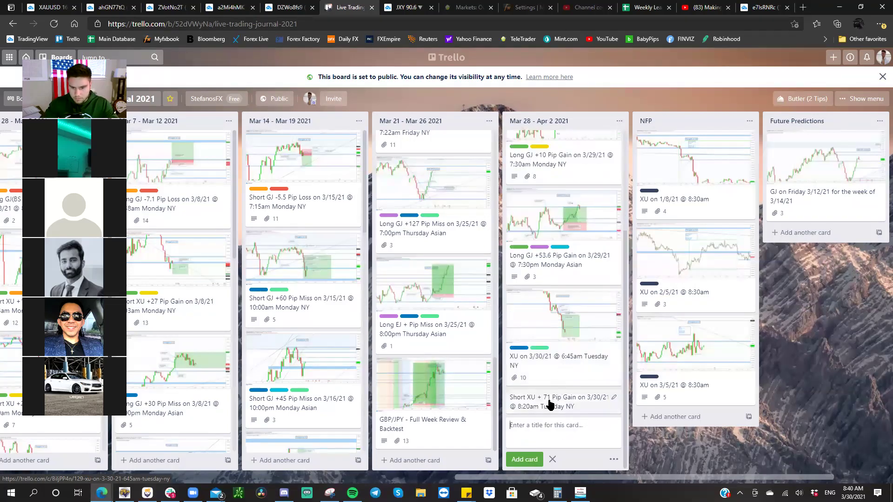
click(550, 400)
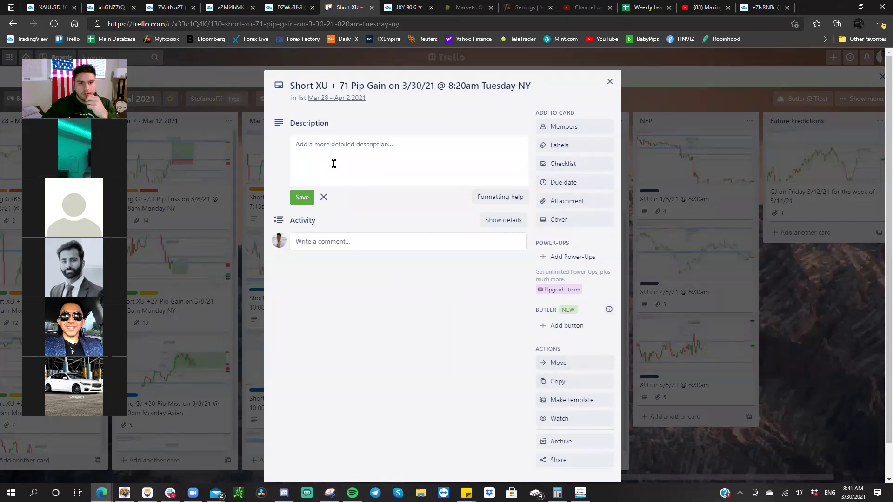
- Paste the entry chart snapshot onto the card as an attachment named '15min Entry'
key(ctrl+shift+Tab)
right_click(412, 158)
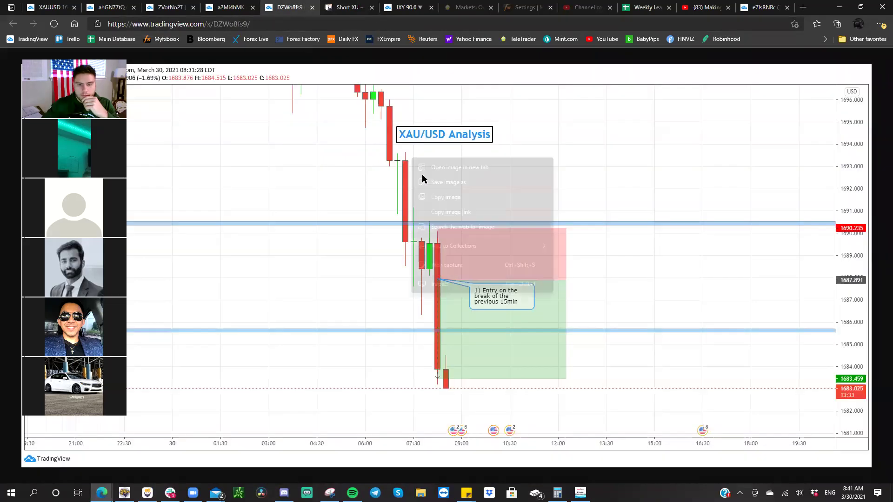
click(437, 197)
click(241, 10)
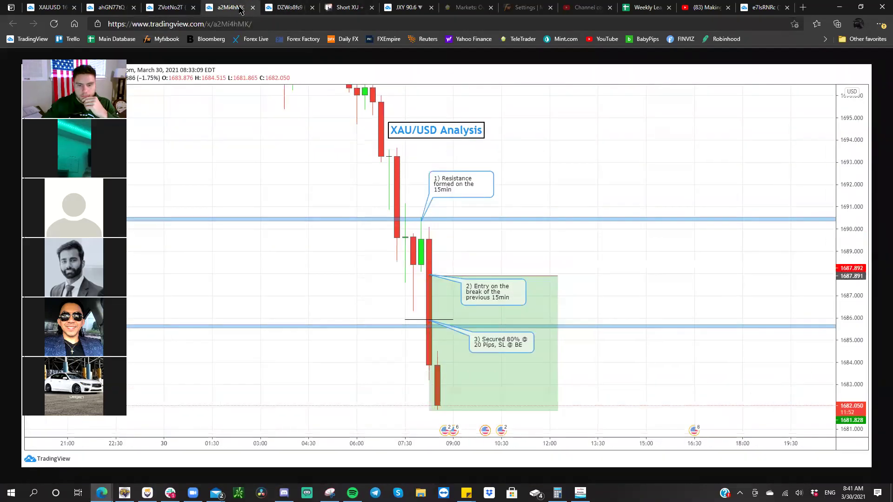
click(288, 9)
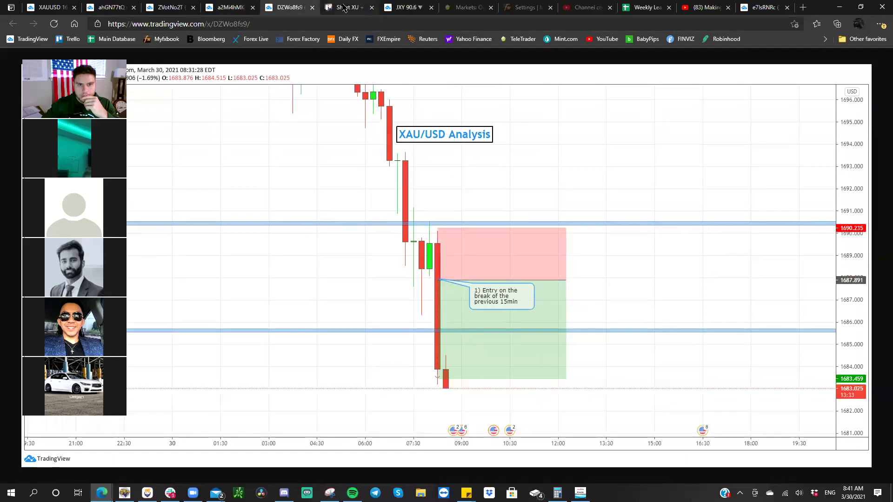
key(ctrl+Tab)
right_click(394, 150)
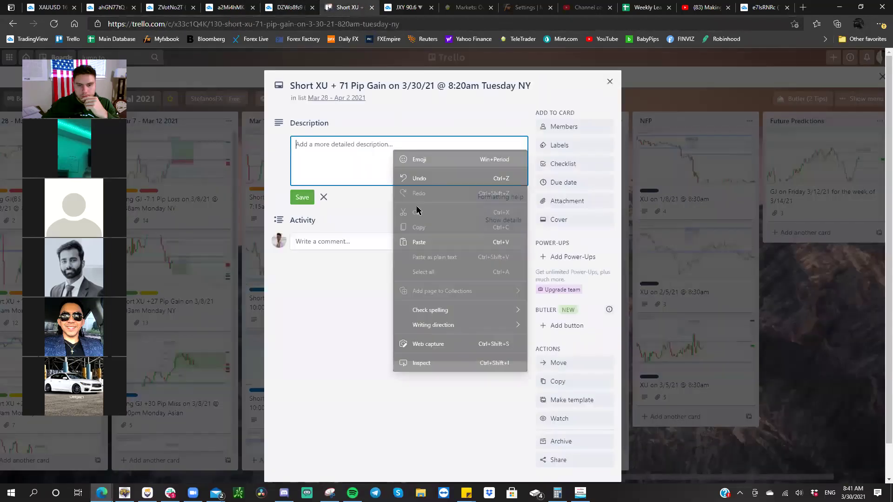
click(430, 242)
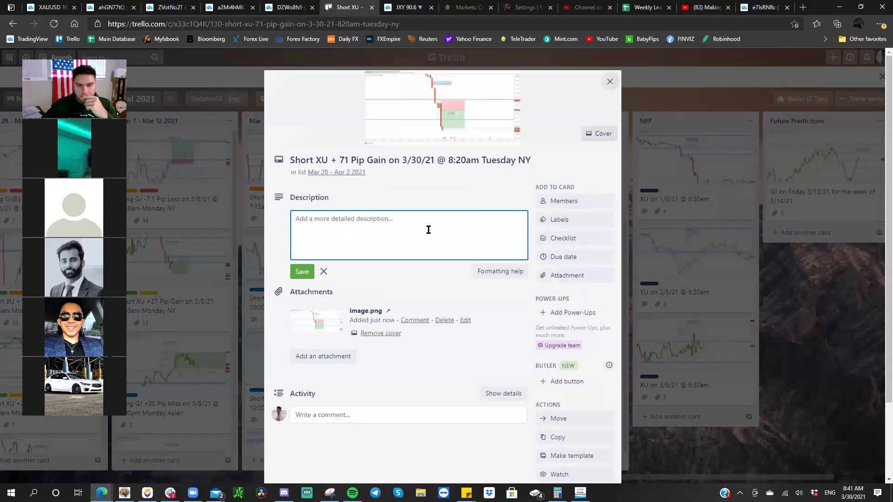
click(466, 324)
text(15min En)
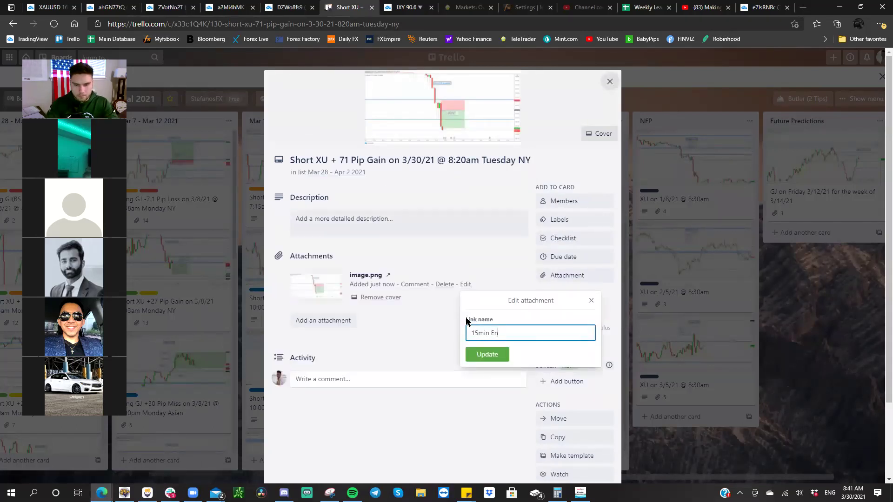
key(Return)
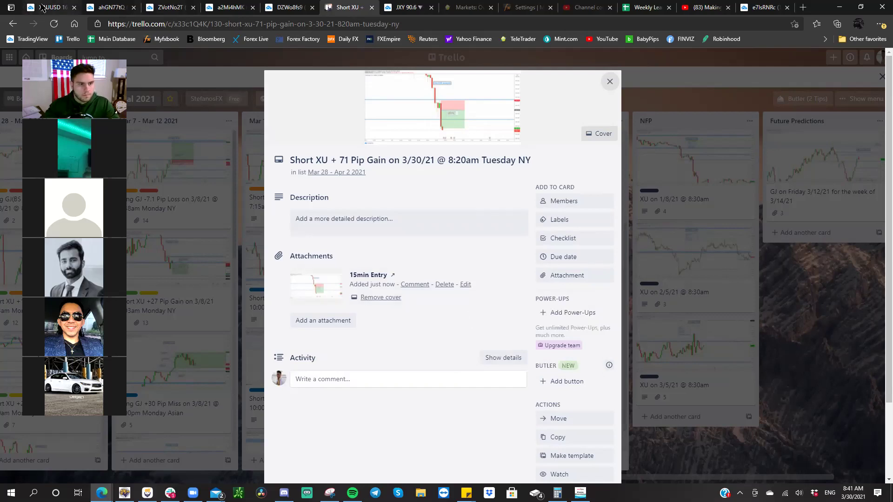
- Move the XAU/USD Analysis title, shorten the position box, and snapshot the annotated chart
click(42, 7)
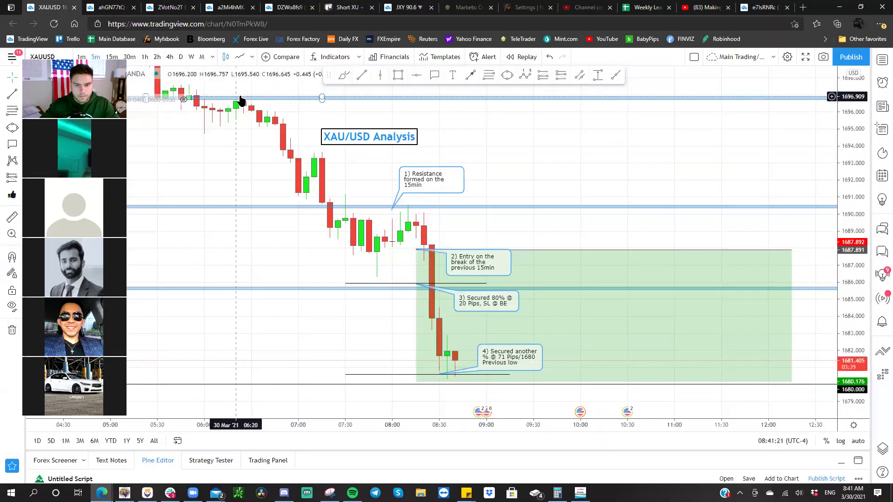
drag(345, 141, 411, 134)
click(798, 249)
drag(797, 250, 568, 250)
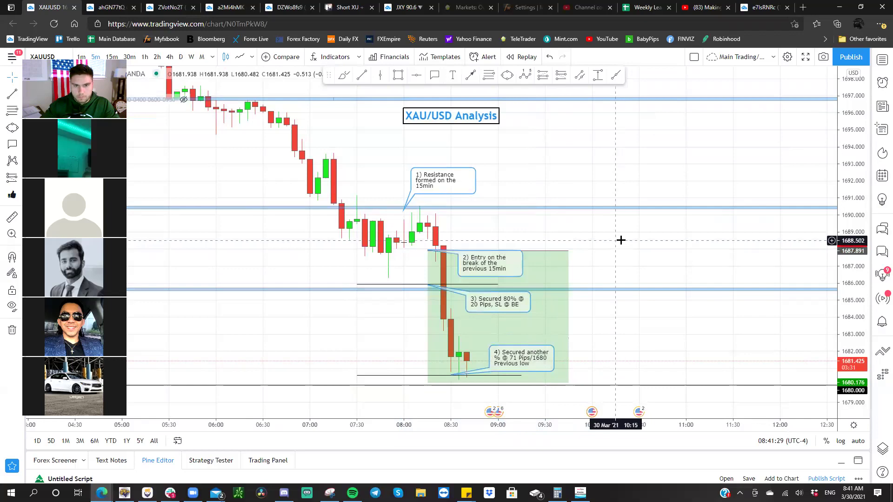
drag(620, 240, 617, 240)
click(823, 57)
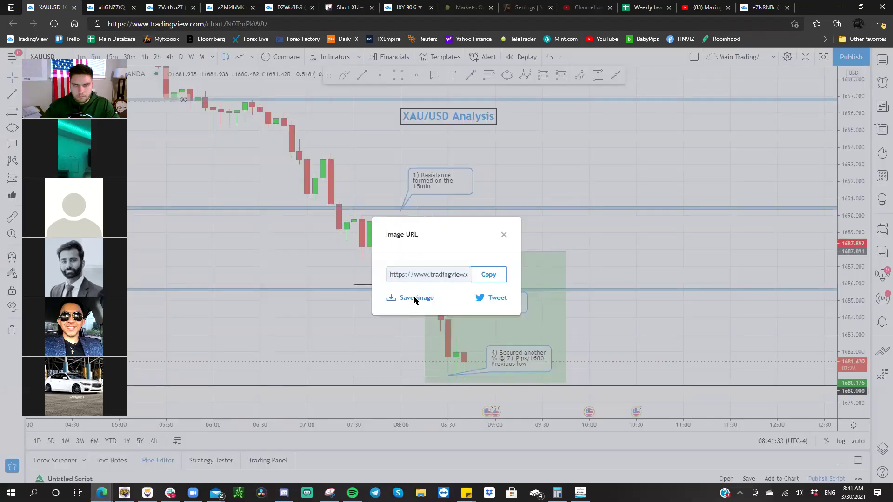
click(413, 296)
- Attach the second chart snapshot named '15min Secure 80% @ 20 Pips, SL @ BE'
right_click(350, 165)
click(378, 201)
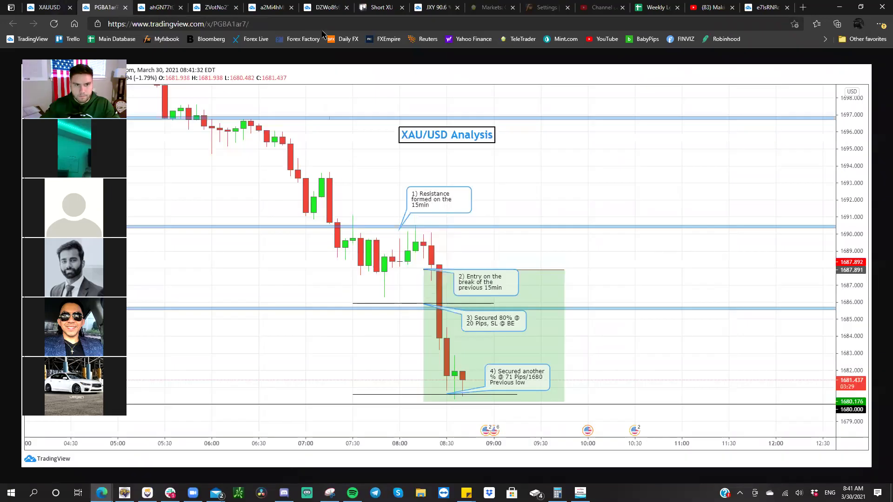
click(325, 7)
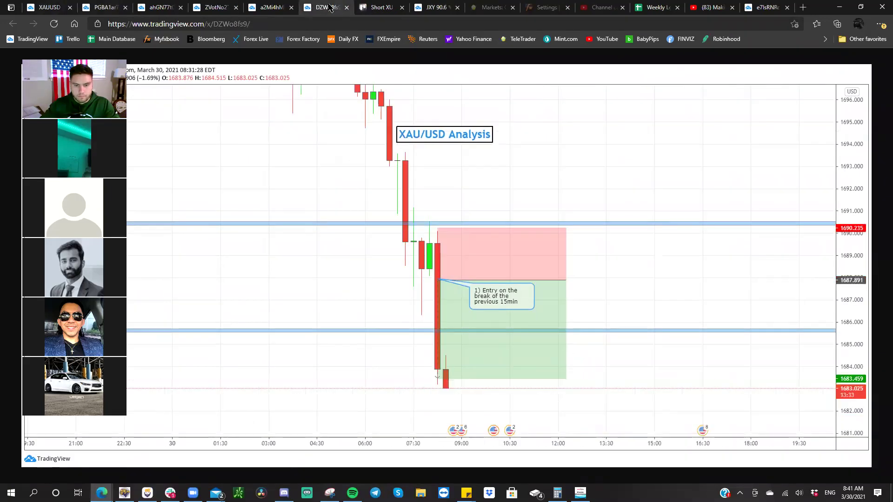
key(ctrl+w)
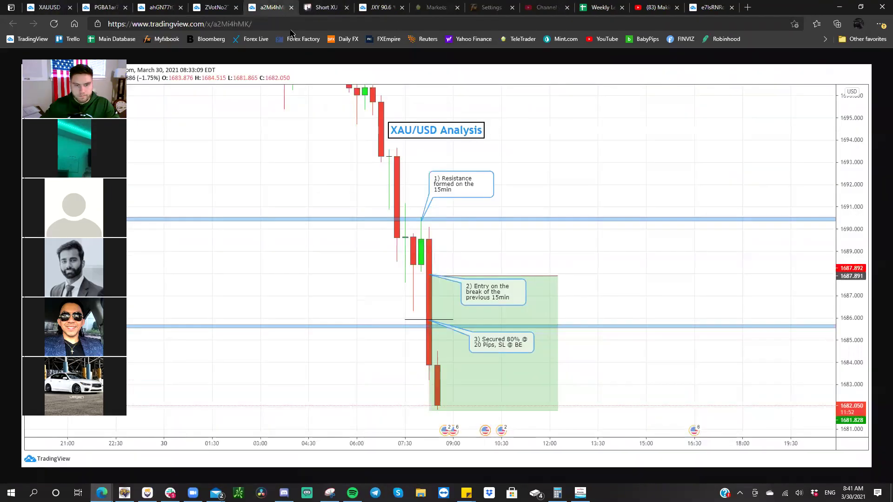
right_click(351, 134)
click(371, 174)
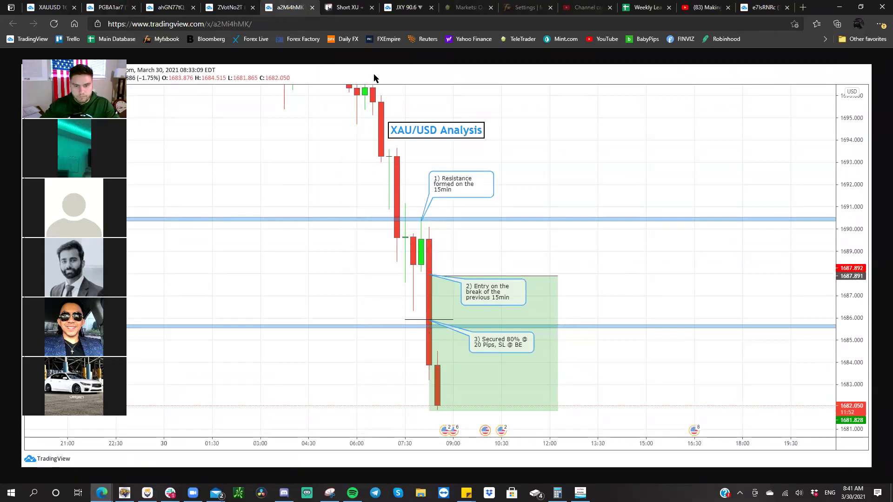
click(349, 7)
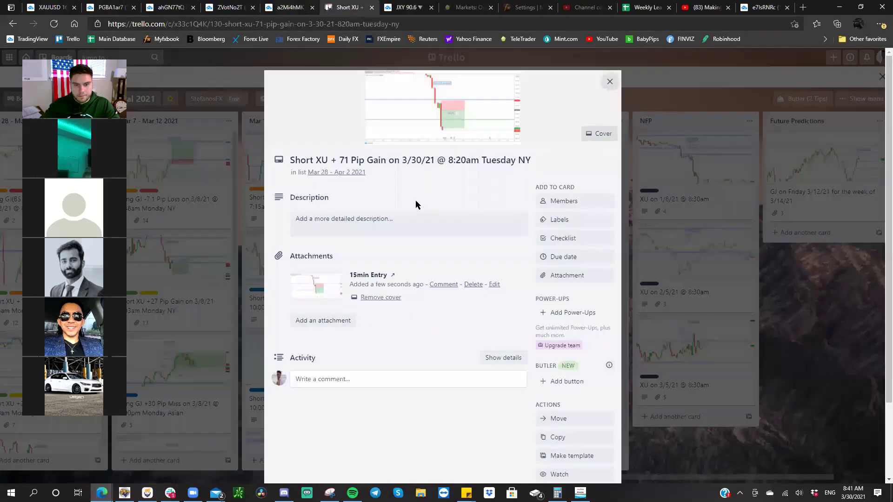
click(382, 217)
right_click(383, 217)
click(429, 308)
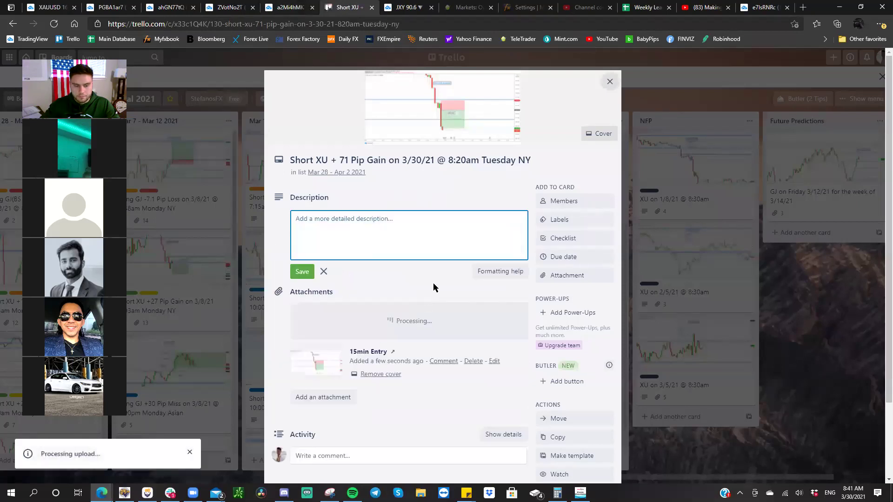
click(462, 321)
text(15min Secure 80% @ 20 Pips,)
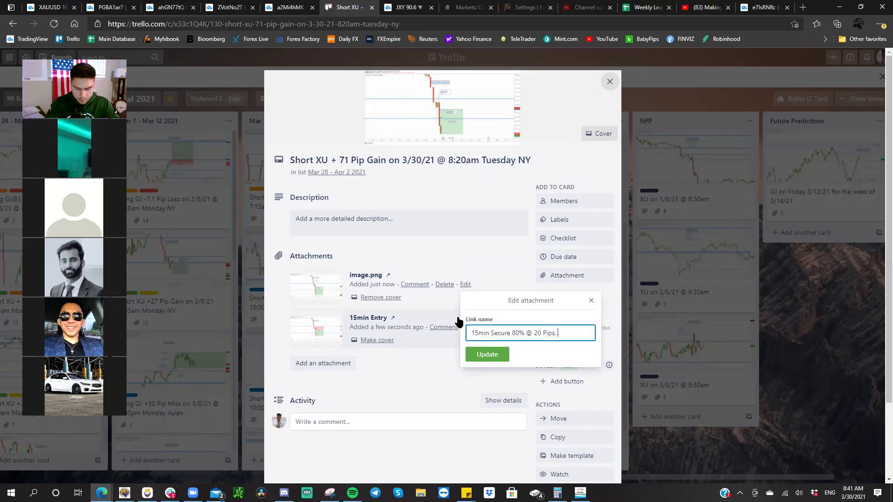
text(E)
key(Return)
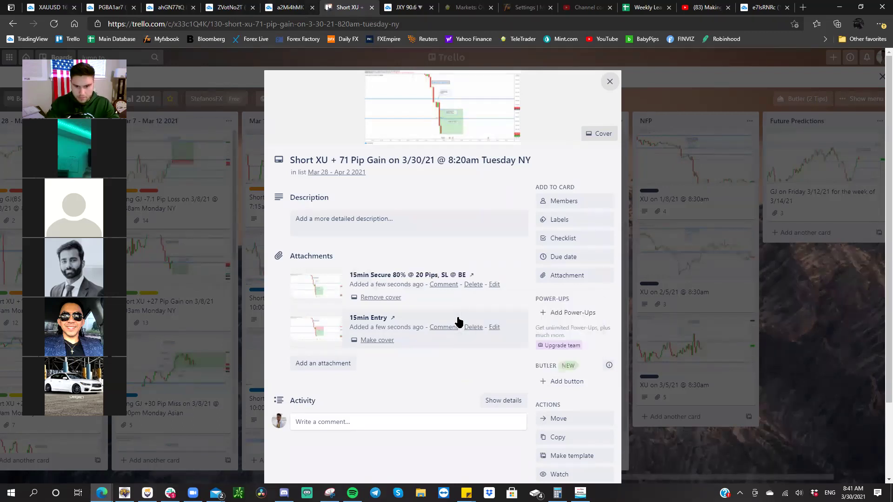
- Attach the final chart snapshot named '15min Secured another % @ 71 Pips'
click(307, 7)
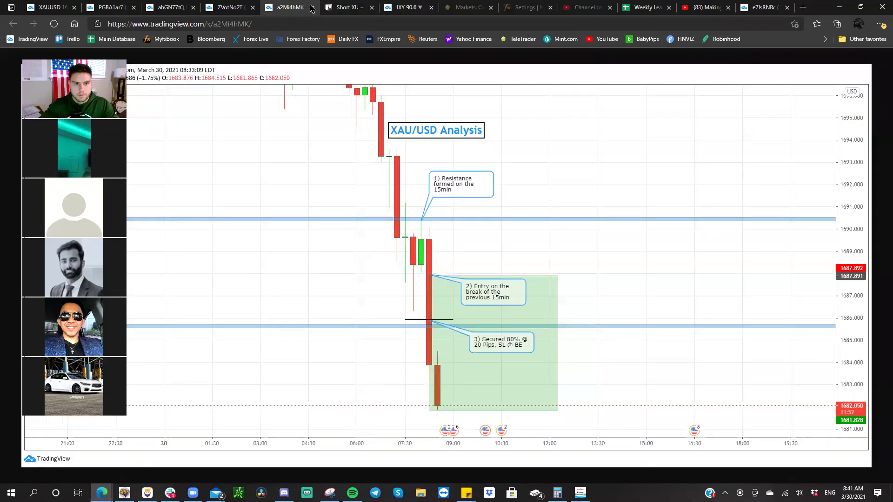
click(312, 8)
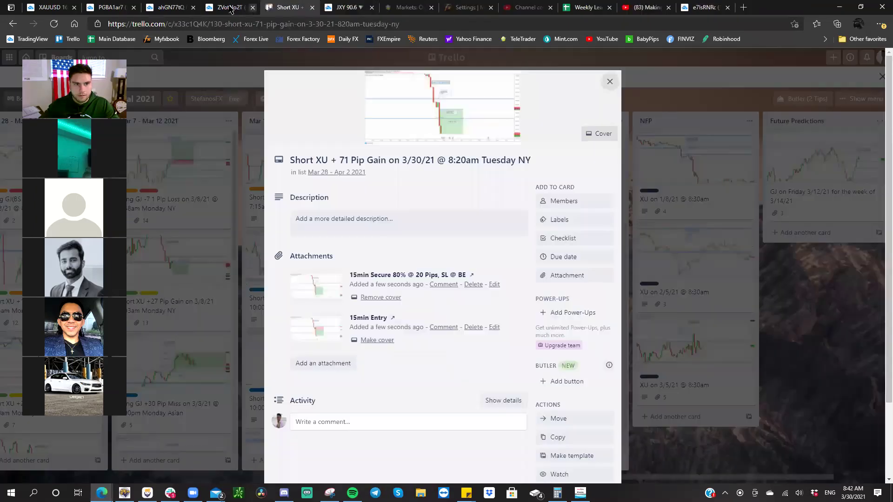
click(231, 8)
right_click(356, 144)
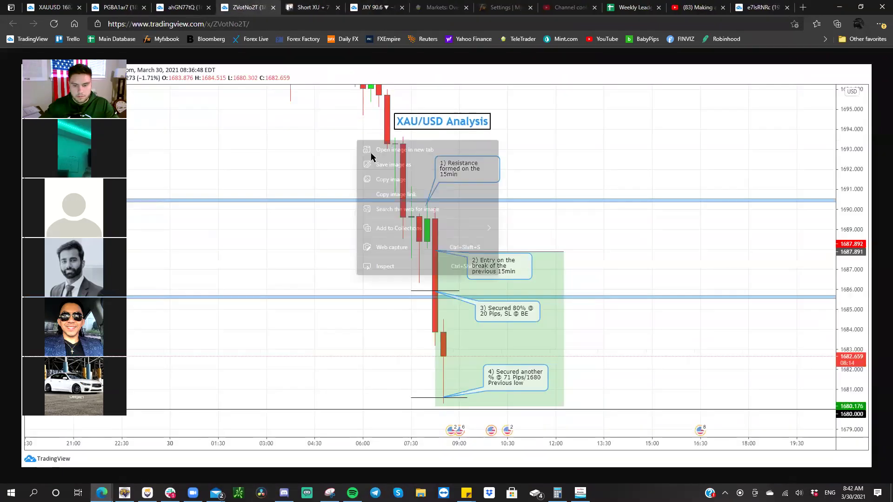
click(379, 177)
click(307, 10)
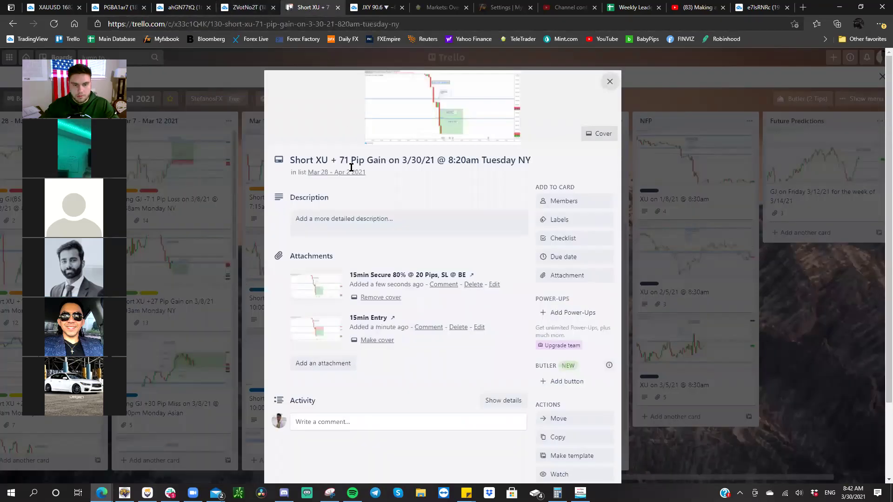
click(344, 218)
right_click(346, 216)
click(409, 307)
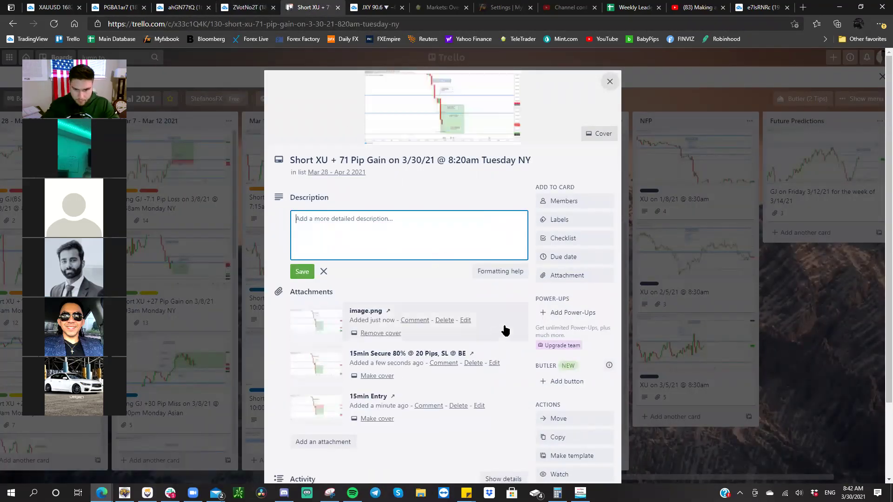
click(463, 321)
text(15)
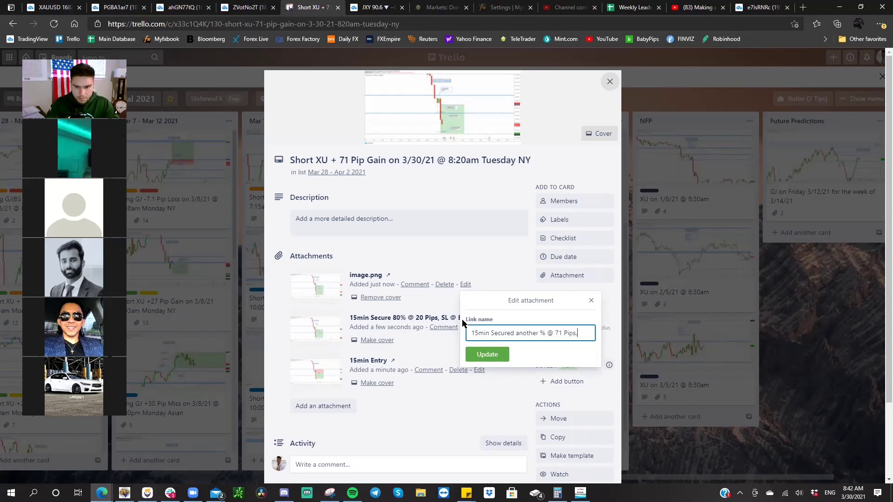
key(Return)
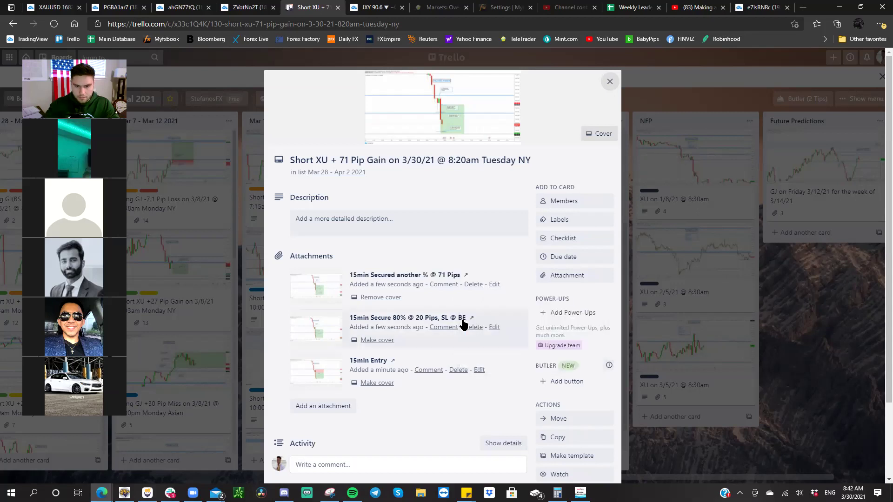
- Append '/1680 finally reached' to that attachment's name
click(494, 284)
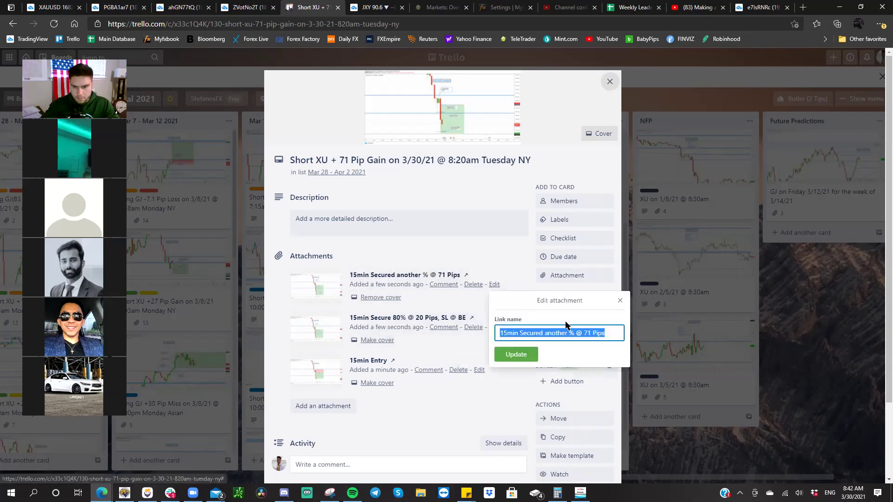
click(608, 327)
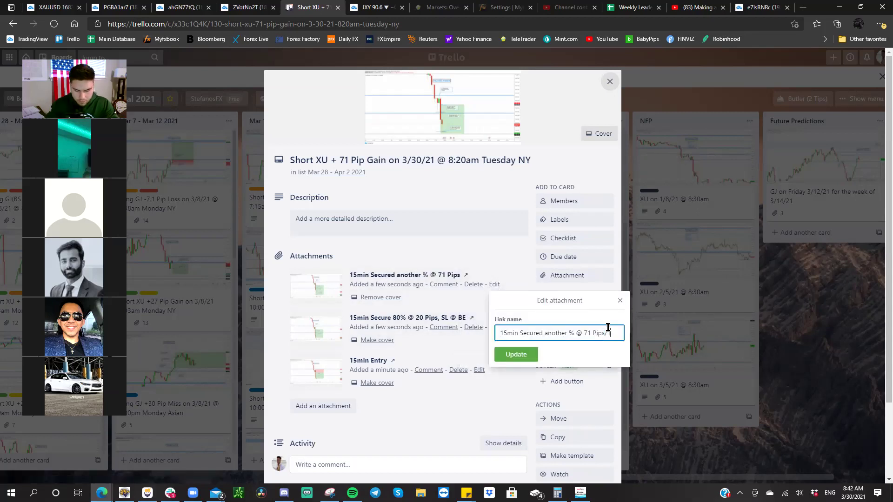
text(/1680)
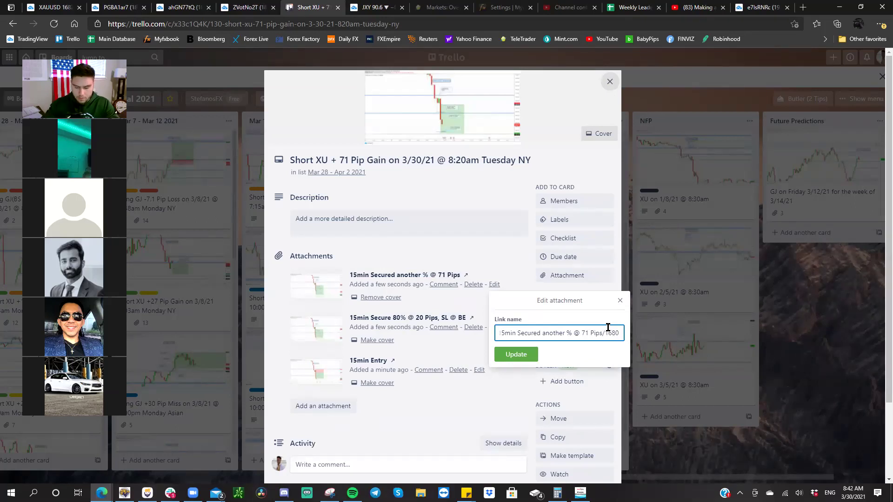
text( finally)
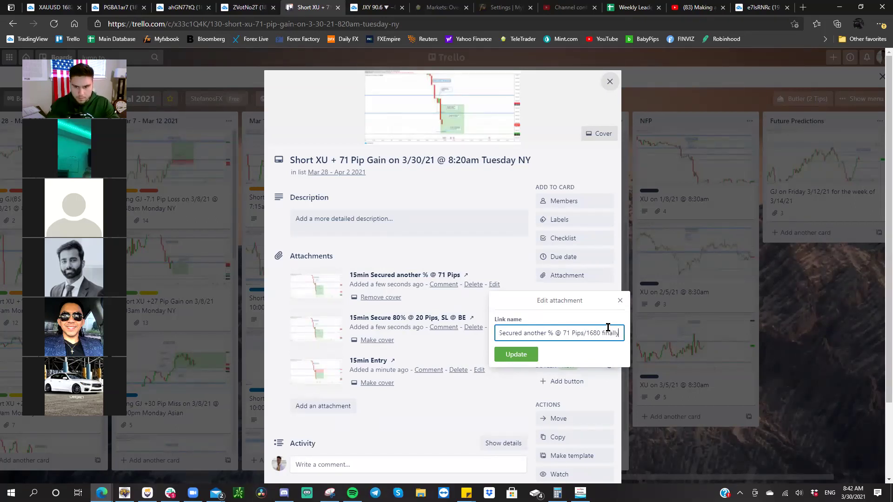
text( reach)
text(ed)
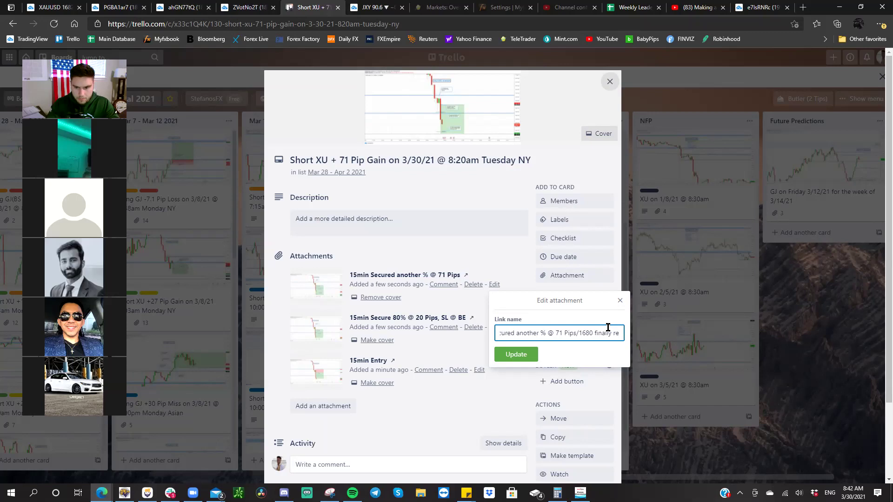
key(Return)
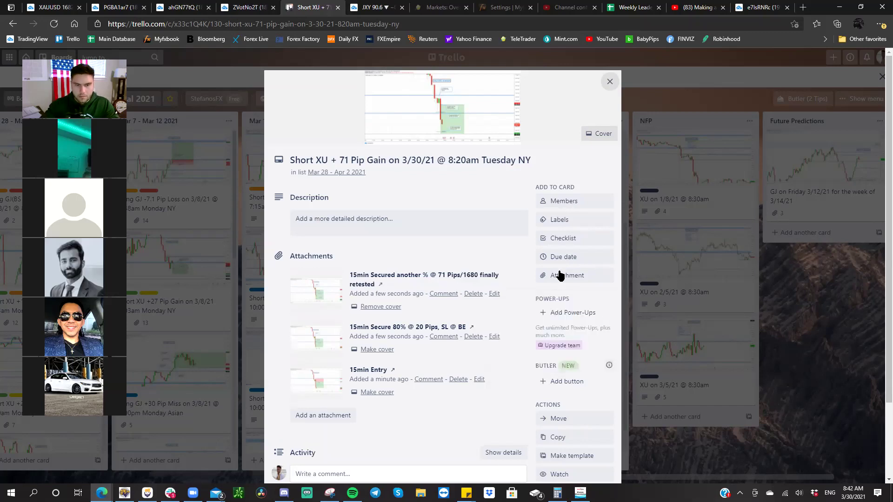
- Attach the PGBA1ar7 chart snapshot named '5min After'
click(275, 12)
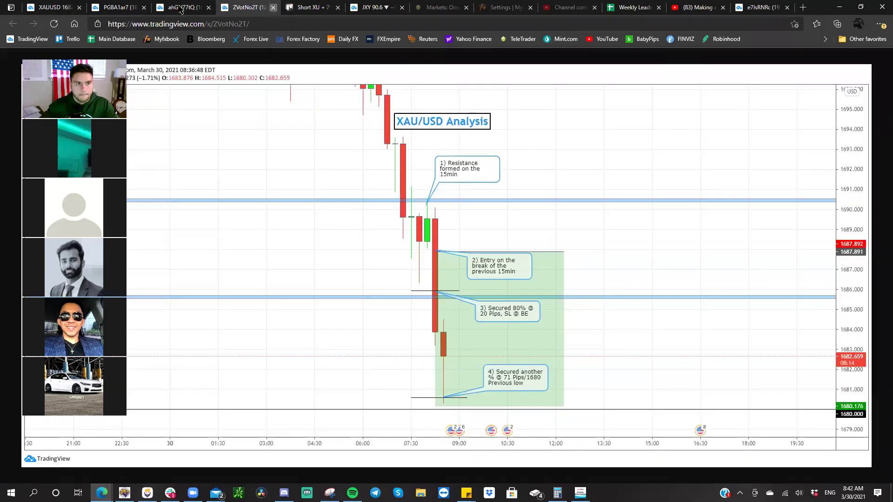
click(182, 9)
right_click(399, 169)
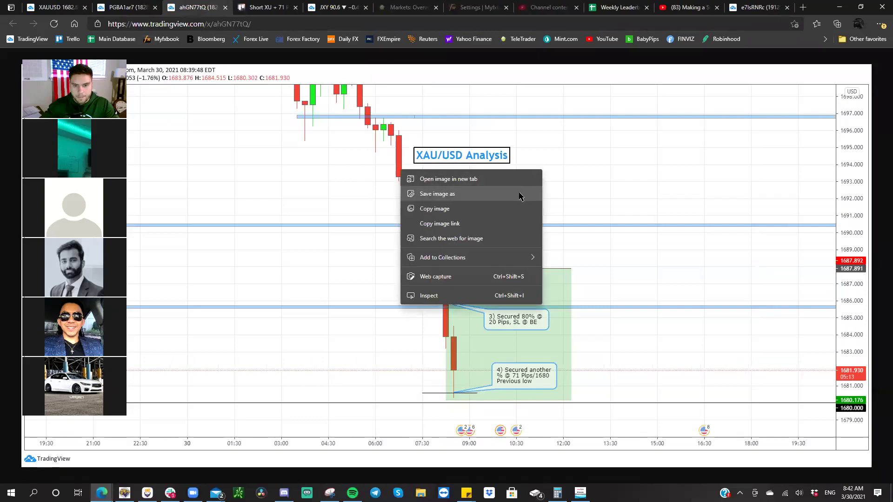
click(331, 193)
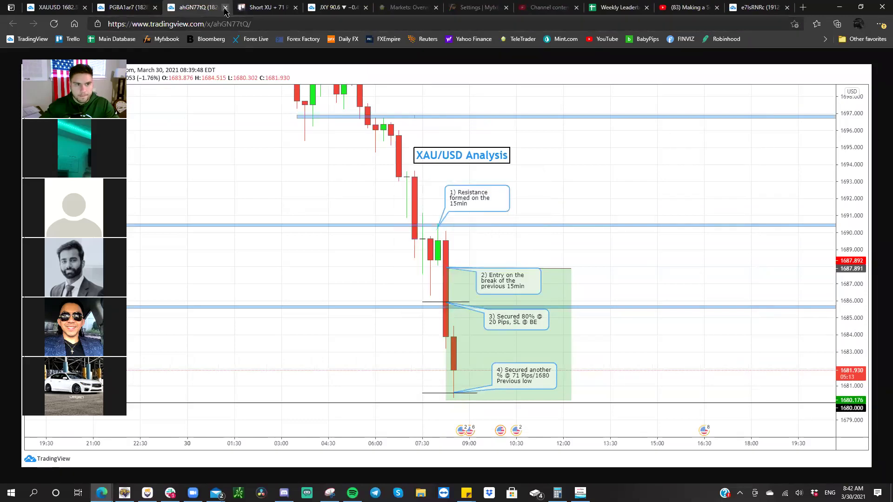
click(139, 12)
right_click(352, 167)
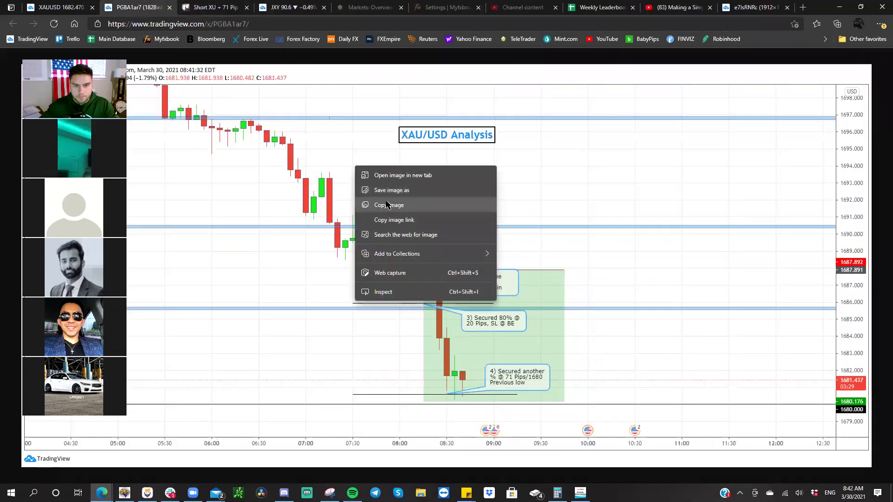
click(388, 205)
click(252, 7)
click(408, 223)
right_click(409, 221)
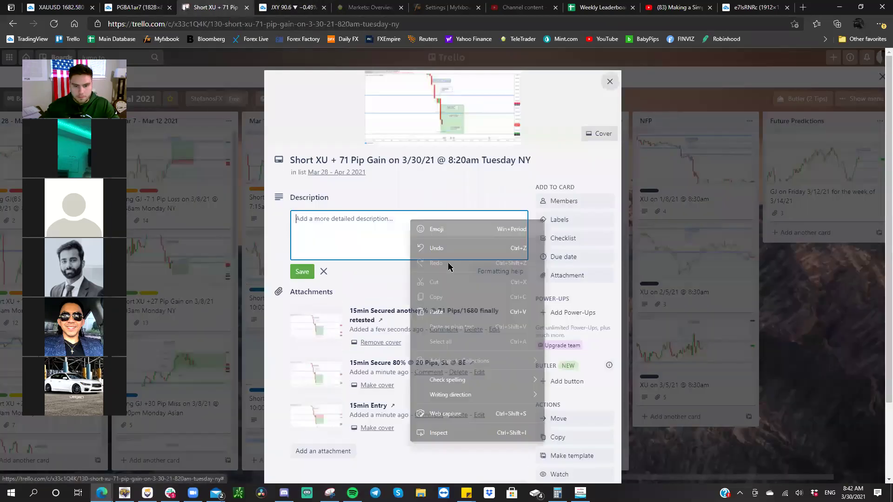
click(456, 313)
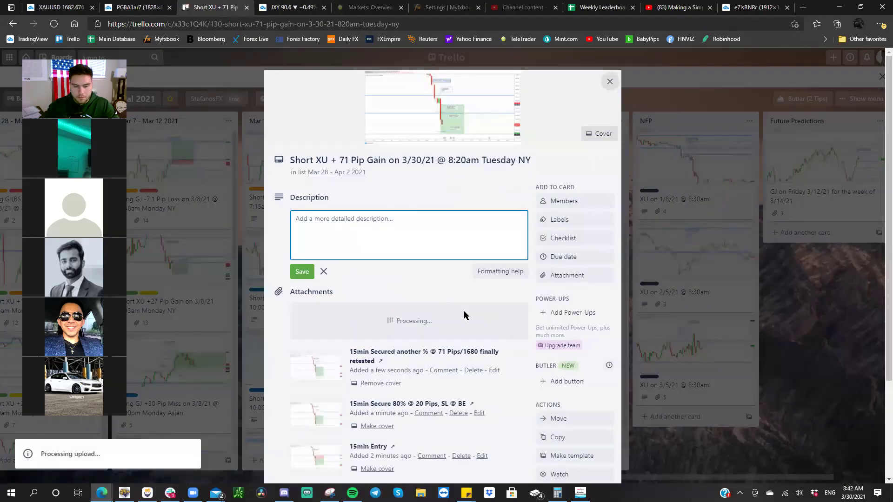
click(466, 319)
text(5m)
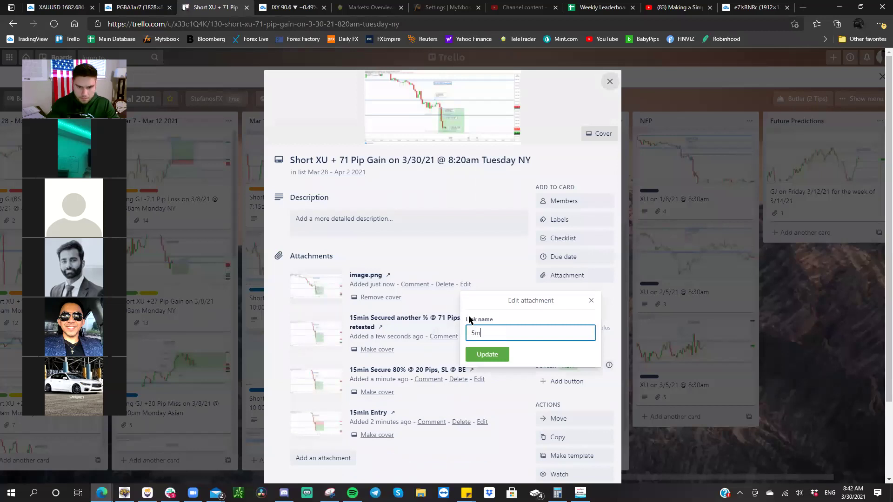
text(in After)
key(Return)
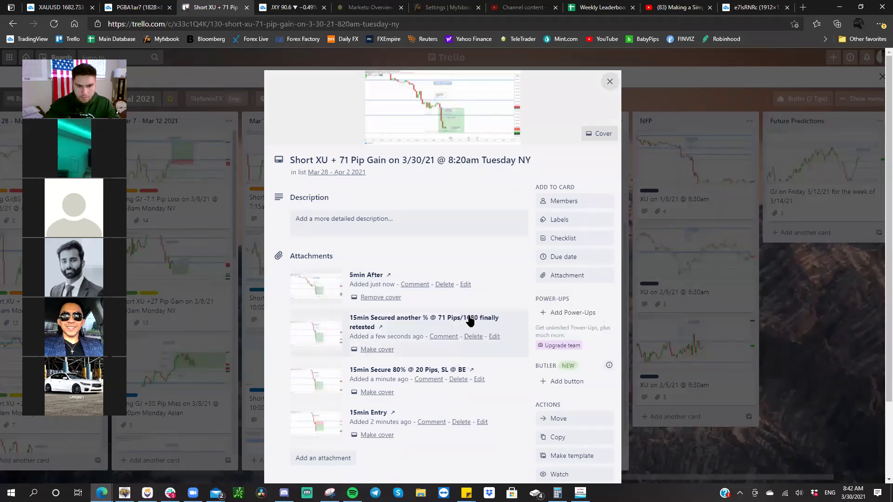
- Label the card Won and Successful Runner, close it, and return to the live XAUUSD chart
click(576, 223)
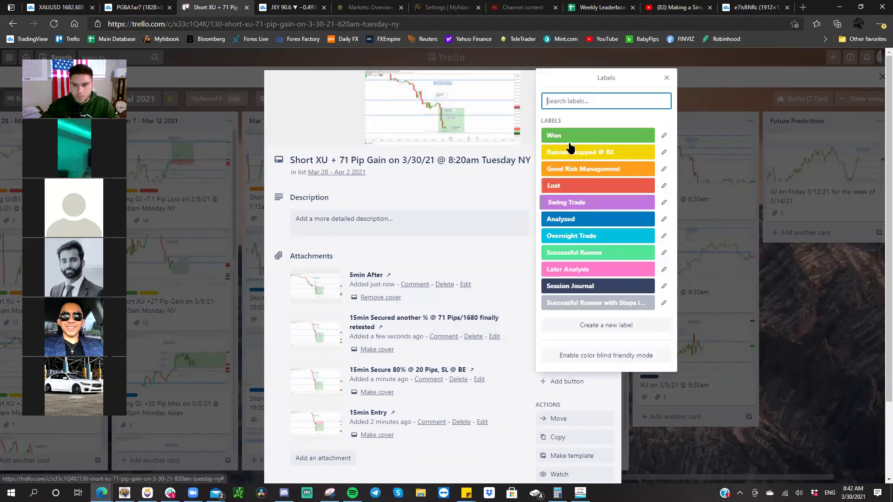
click(568, 140)
click(577, 253)
click(459, 228)
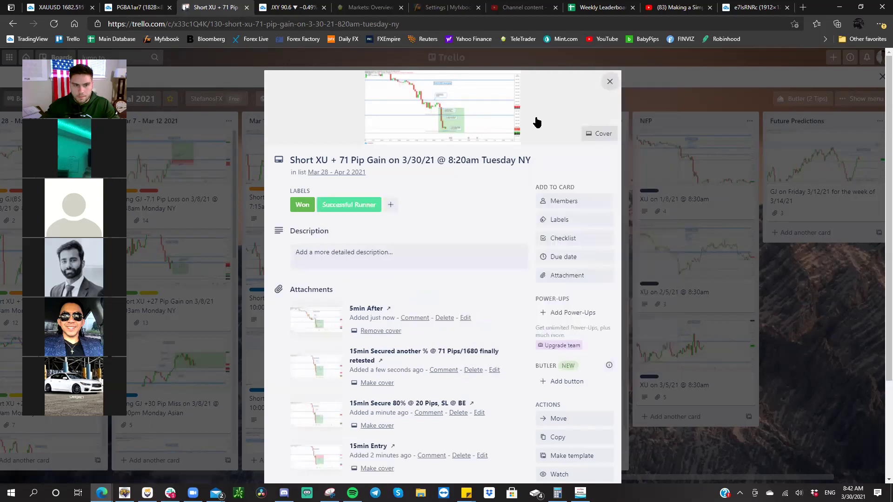
click(338, 160)
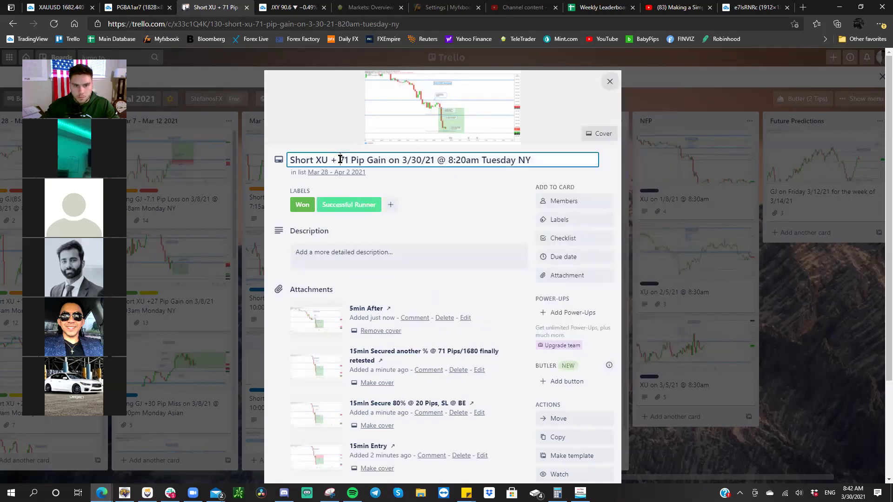
click(566, 91)
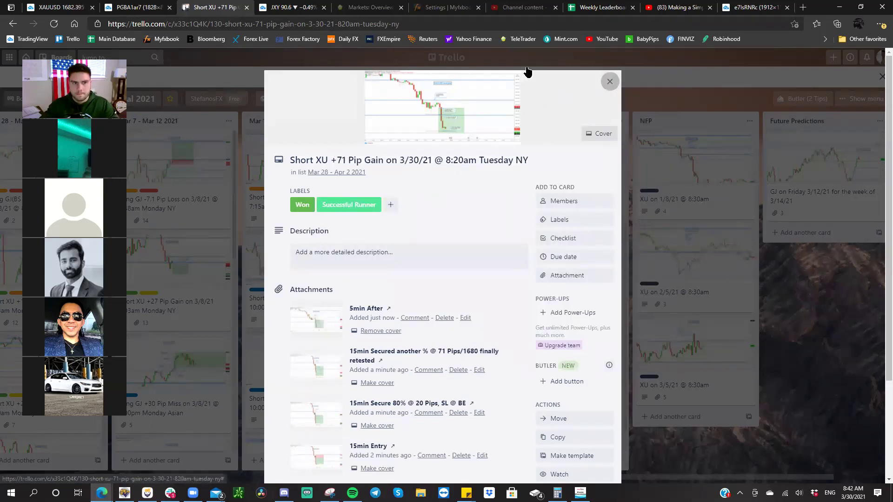
click(609, 82)
click(140, 8)
middle_click(110, 12)
click(56, 7)
- Step the XAUUSD chart through 1-hour, 2-hour and 4-hour candles
click(506, 235)
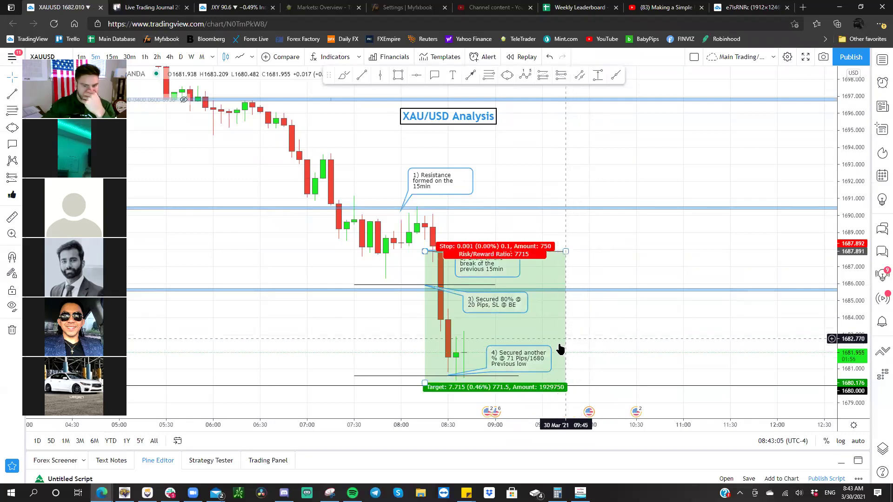
drag(578, 295, 548, 185)
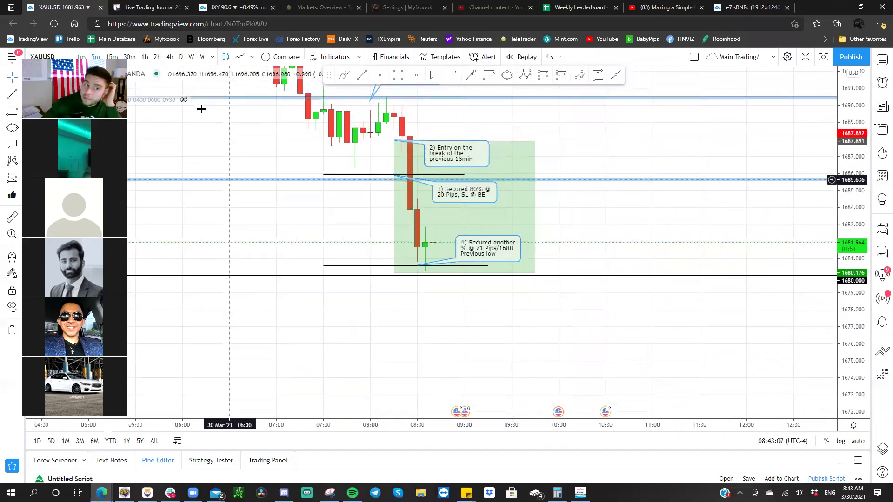
click(145, 56)
click(157, 57)
click(170, 57)
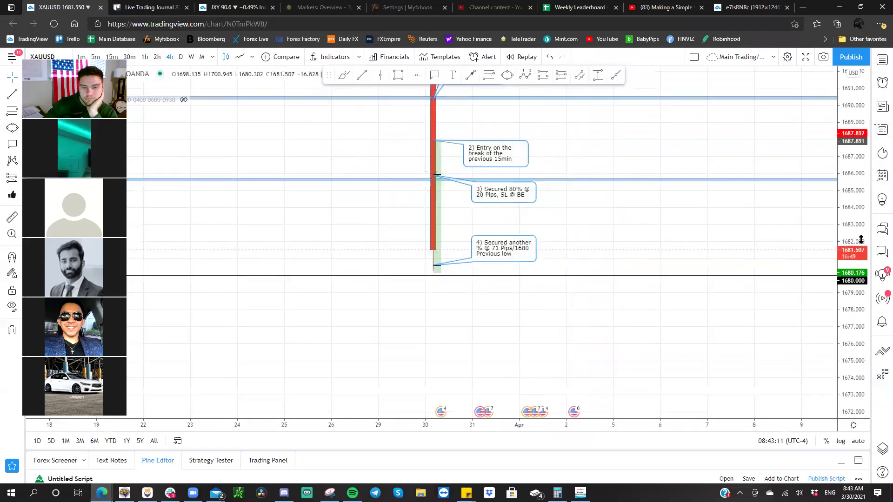
scroll(827, 173, down, 5)
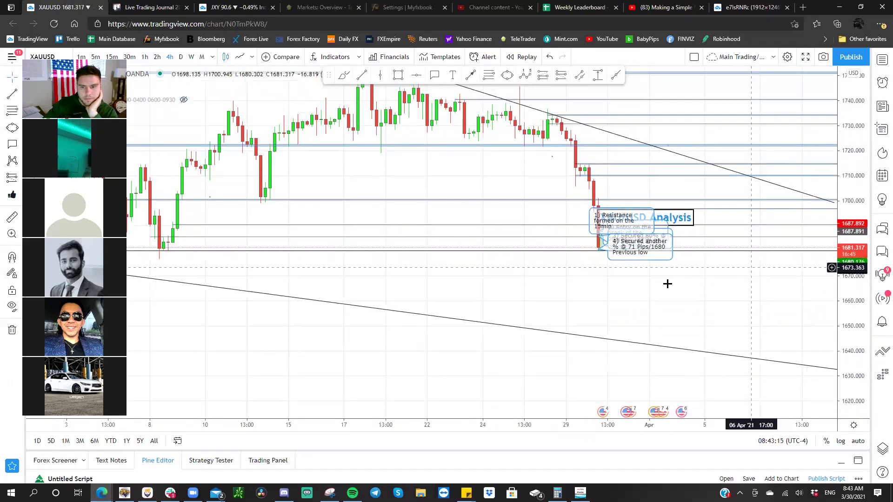
scroll(670, 284, down, 3)
drag(664, 281, 564, 276)
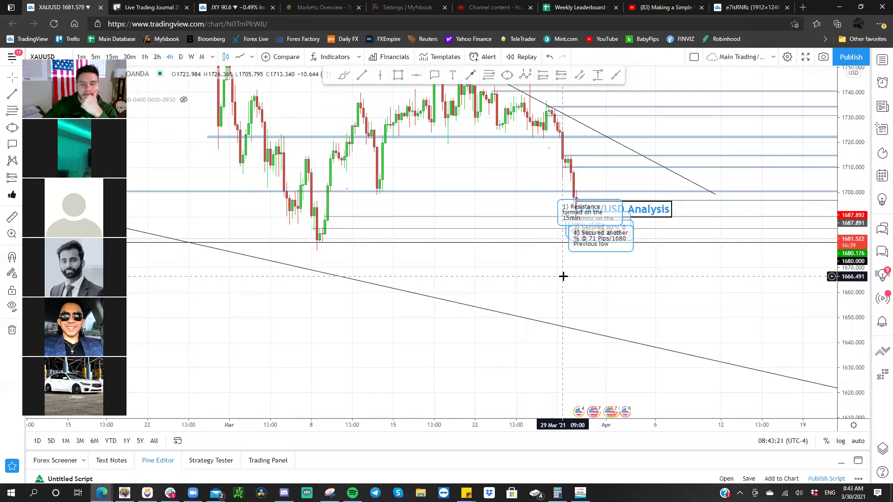
- On daily candles draw a thin price-zone rectangle, then go monthly and hide drawings
click(181, 57)
scroll(824, 324, down, 6)
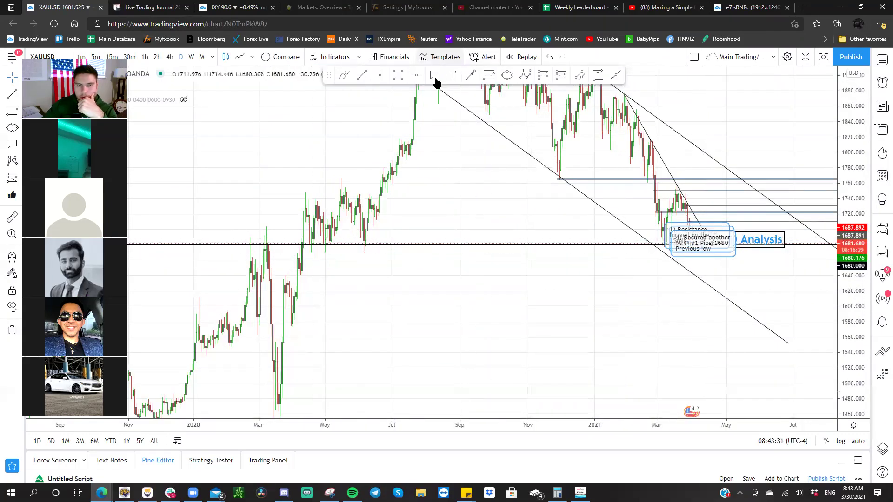
drag(293, 272, 817, 275)
click(739, 294)
scroll(739, 295, right, 5)
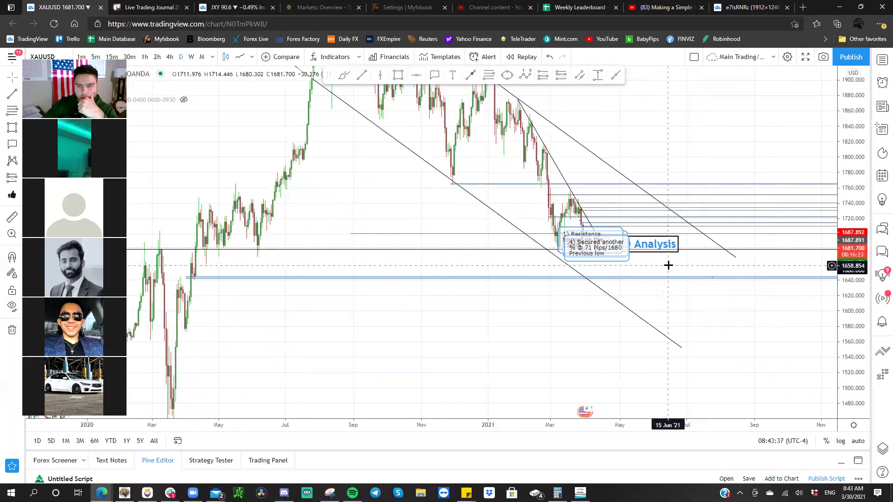
scroll(610, 129, right, 5)
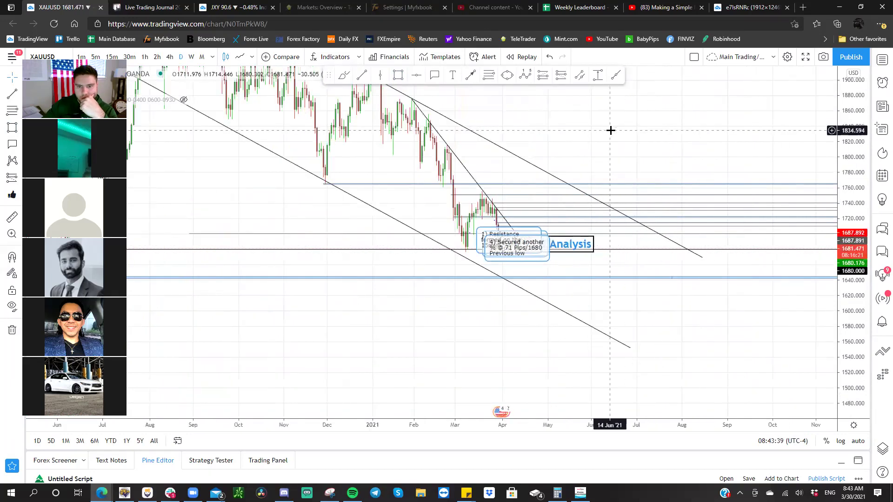
drag(602, 129, 594, 116)
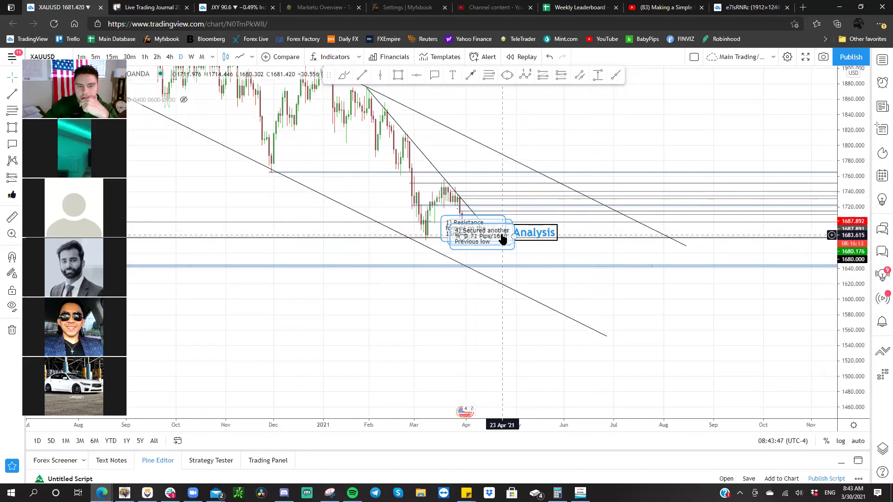
scroll(502, 237, down, 1)
click(202, 57)
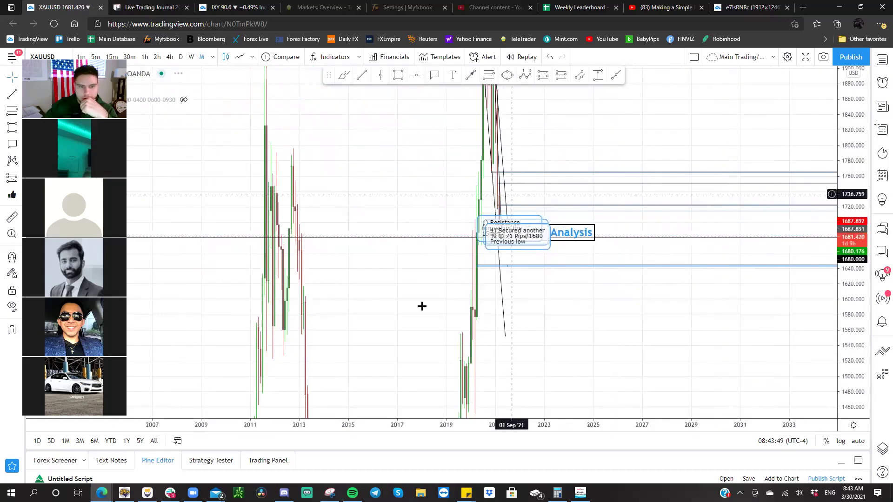
key(ctrl+alt+h)
- Switch to weekly candles and frame late 2019 through the March 2021 drop near 1679.7
drag(841, 154, 814, 333)
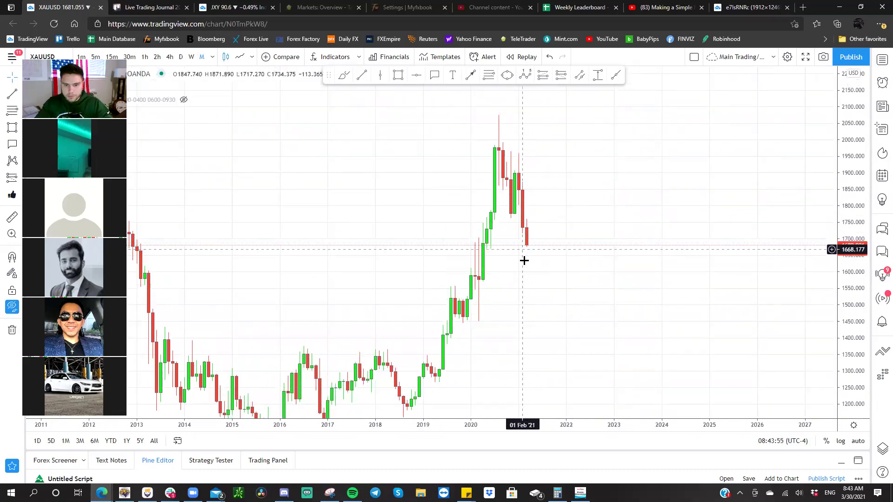
drag(539, 236, 708, 193)
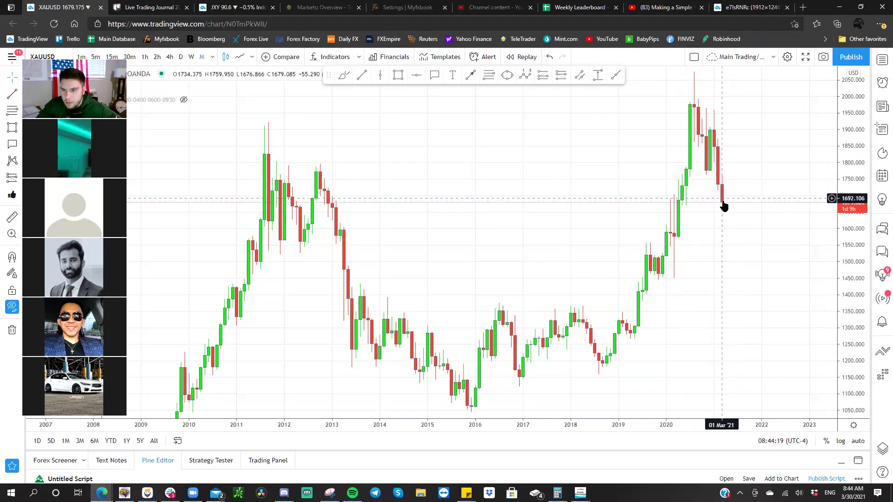
click(191, 58)
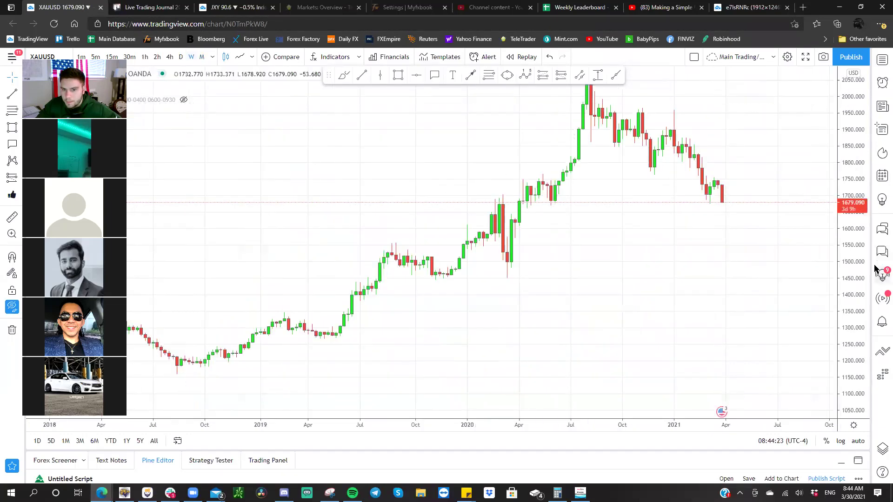
drag(864, 228, 799, 185)
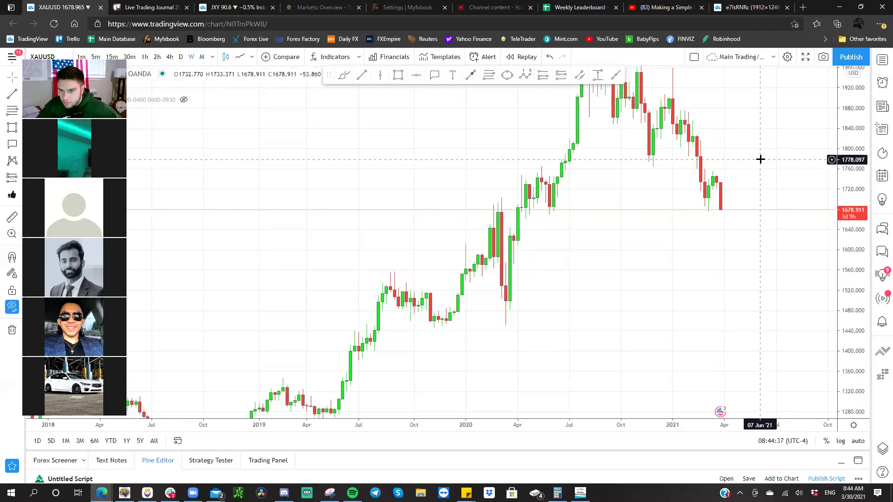
scroll(741, 158, up, 2)
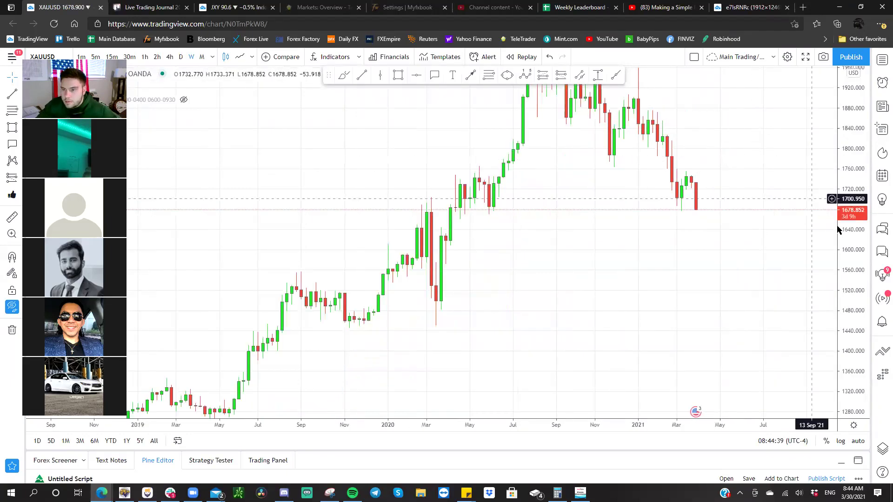
drag(748, 150, 670, 187)
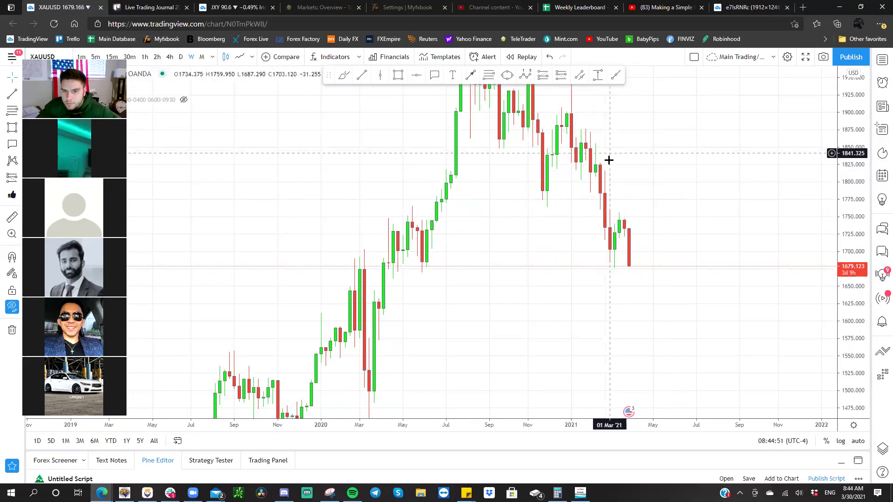
scroll(609, 160, up, 3)
drag(643, 181, 579, 206)
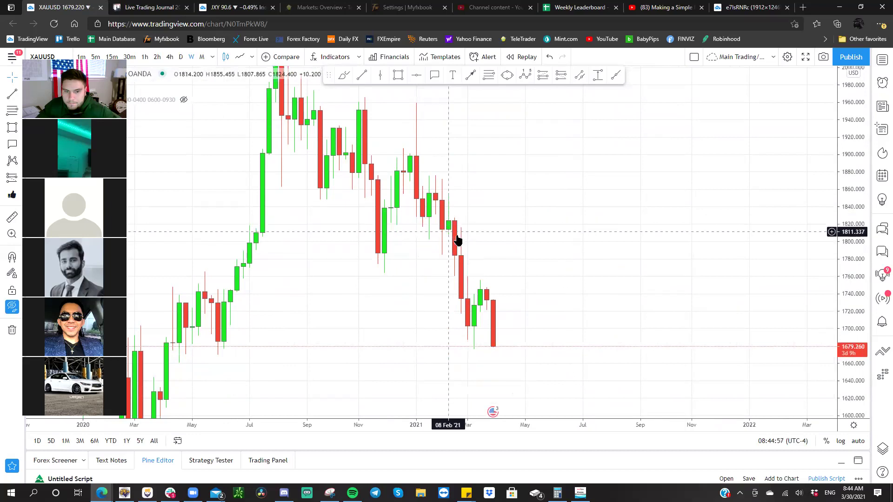
drag(580, 203, 588, 176)
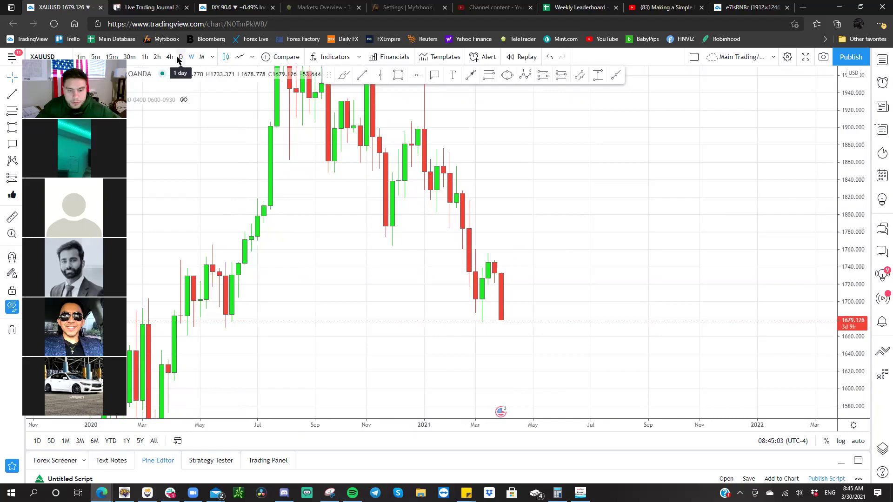
drag(213, 166, 326, 186)
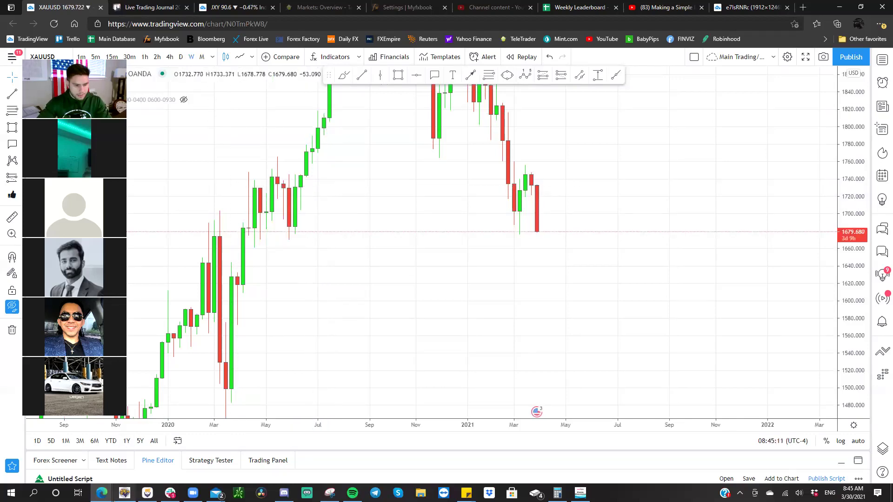
- Reload the Forex Factory calendar, then return to MetaTrader 5's gold 1-hour chart
mouse_move(102, 493)
click(154, 449)
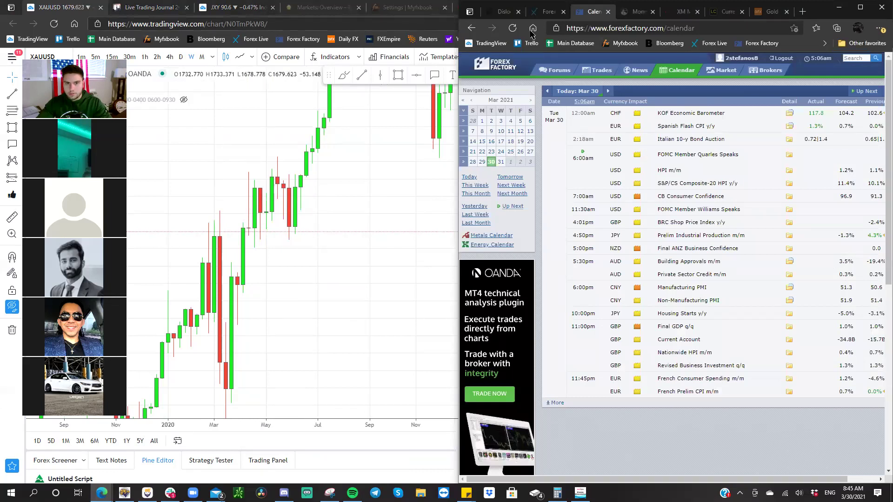
click(513, 28)
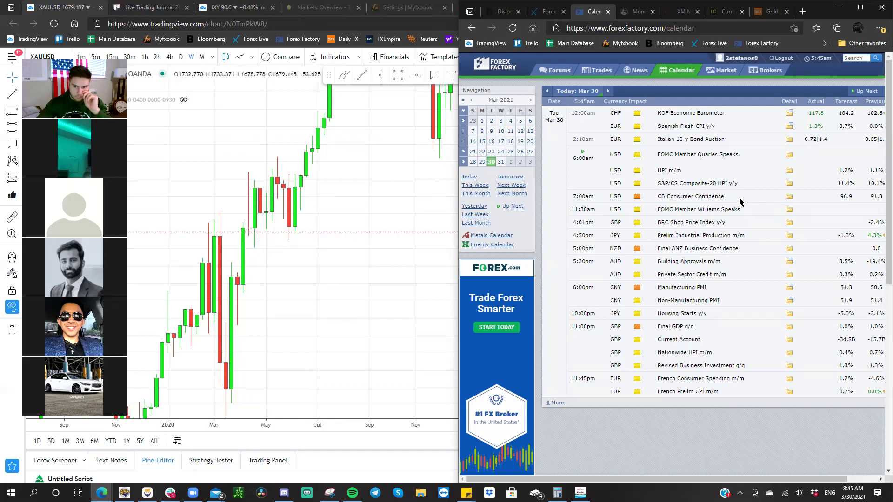
click(424, 220)
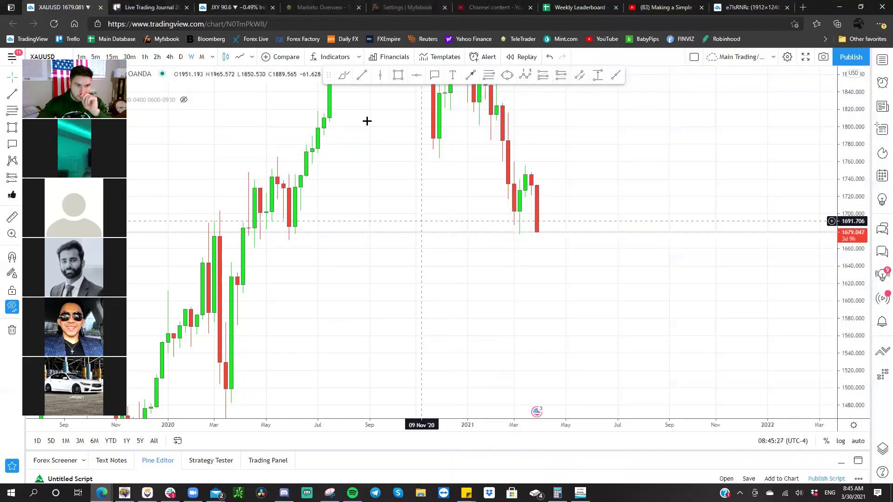
click(123, 491)
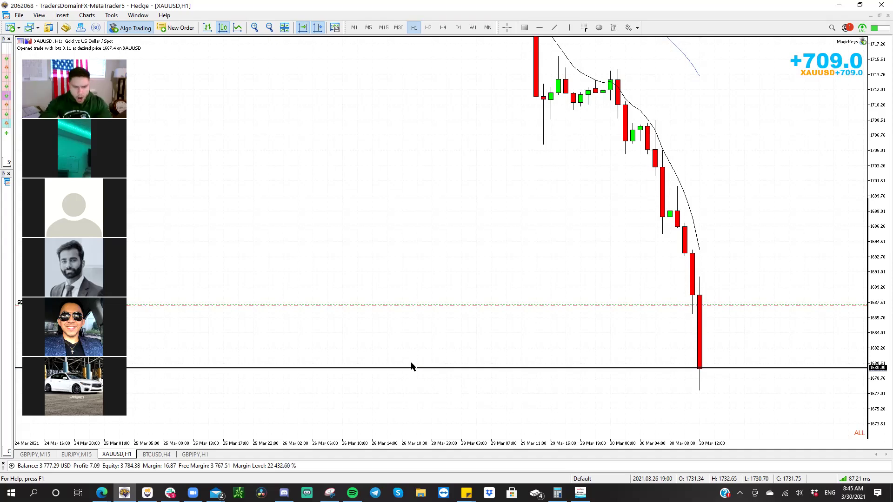
- Bring TradingView forward showing GBPJPY on daily candles
mouse_move(101, 493)
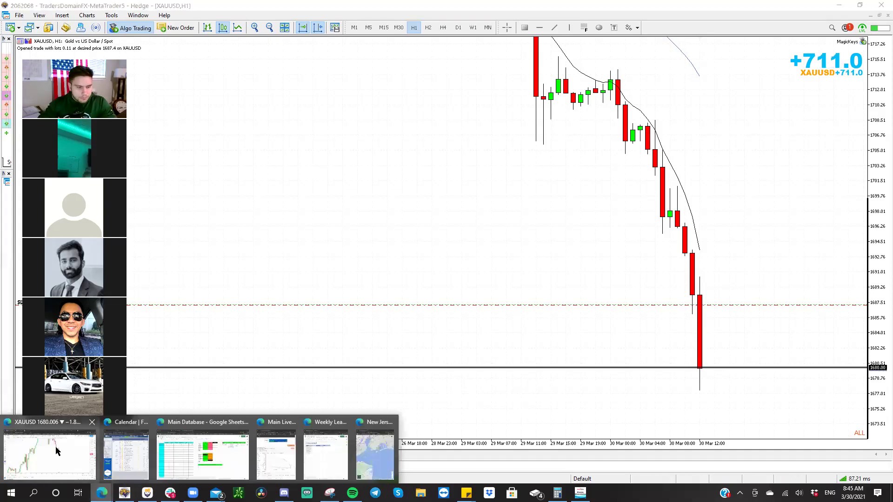
click(59, 438)
key(space)
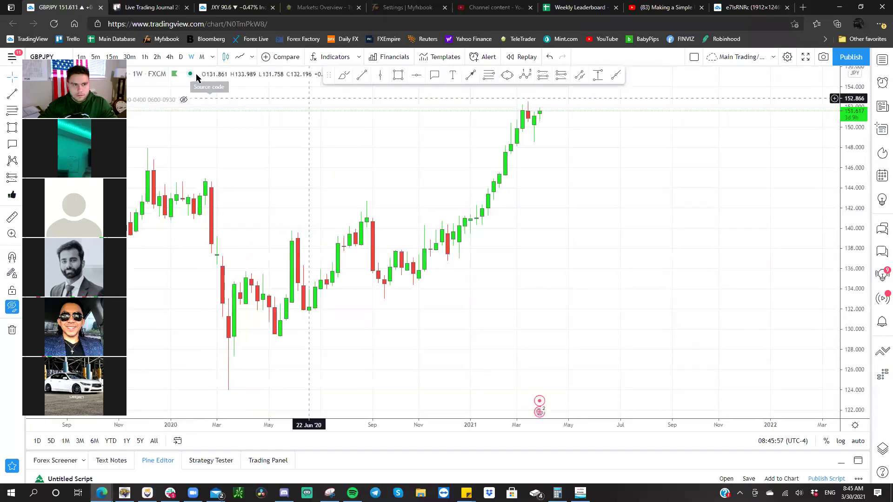
click(181, 56)
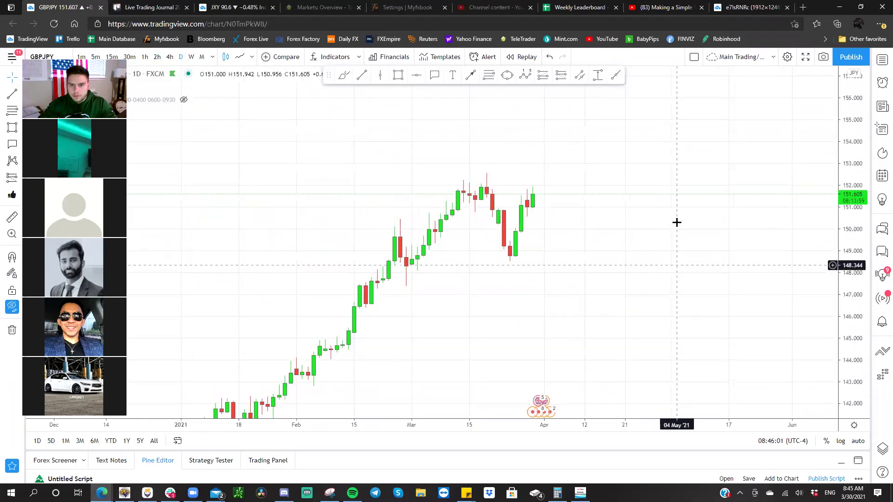
- Drill GBPJPY down through 4-hour, 1-hour and 30-minute to 15-minute candles with taller scaling
click(171, 57)
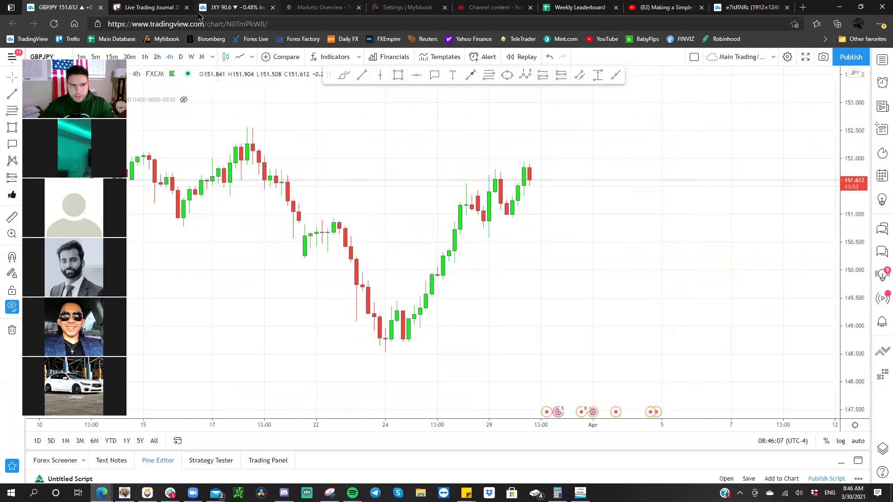
click(144, 57)
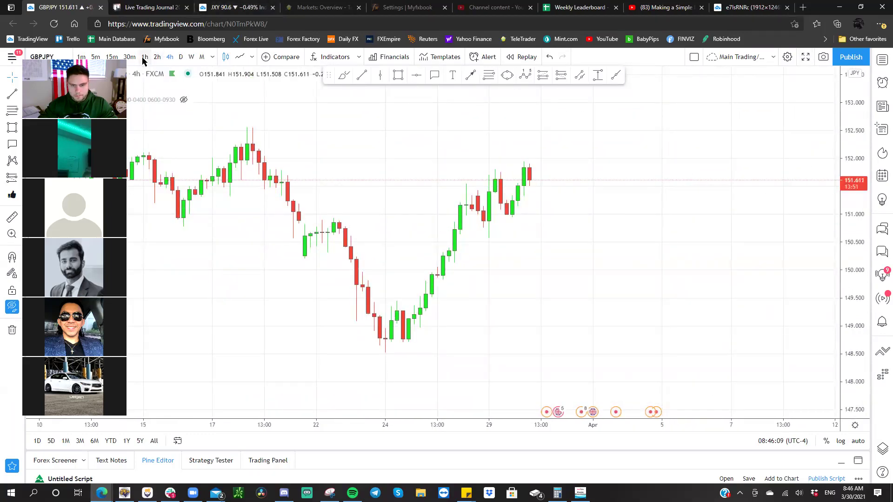
drag(854, 323, 221, 103)
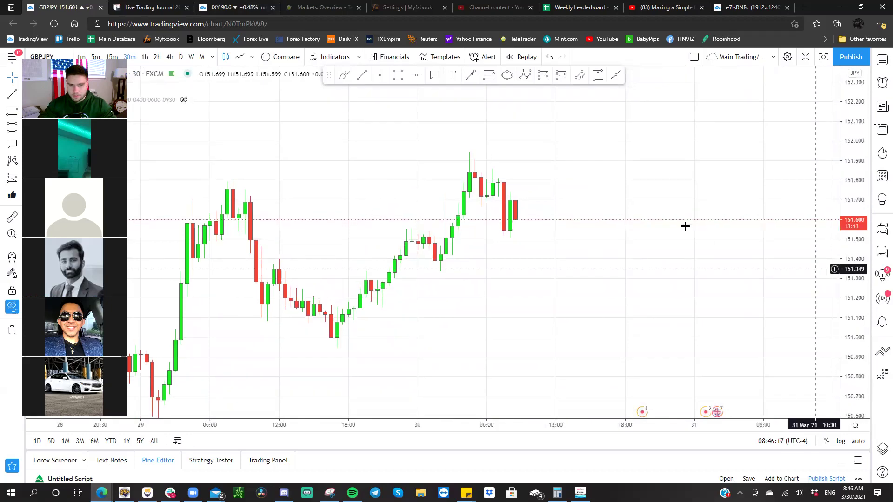
text(30)
key(Return)
text(15)
key(Return)
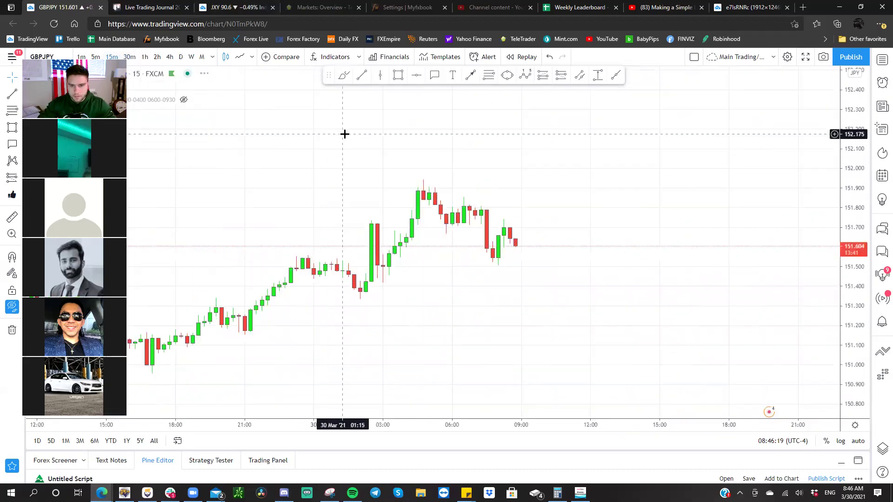
drag(833, 359, 463, 139)
- Sketch a short position with stop near 151.714 and target near 151.508, then delete it
click(561, 75)
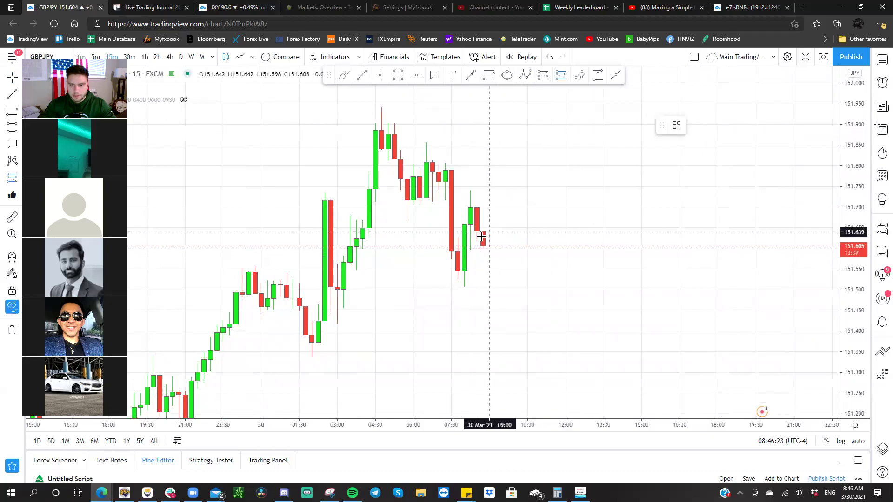
click(484, 230)
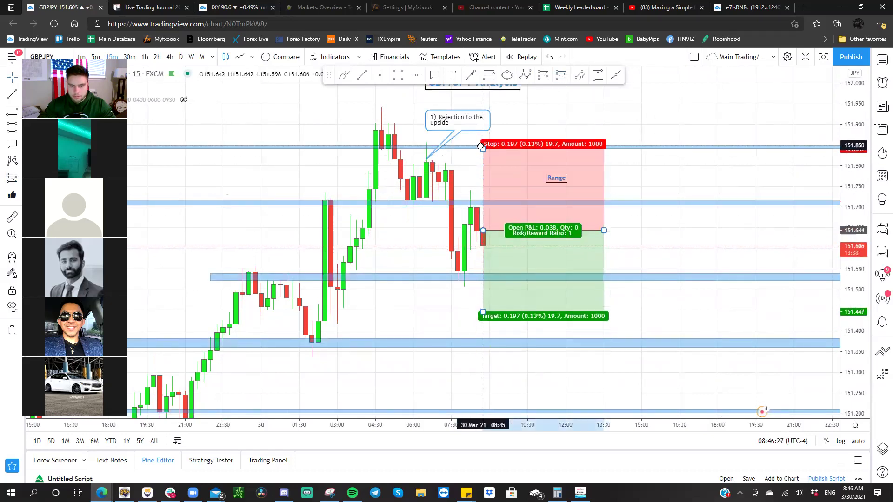
drag(482, 149, 482, 204)
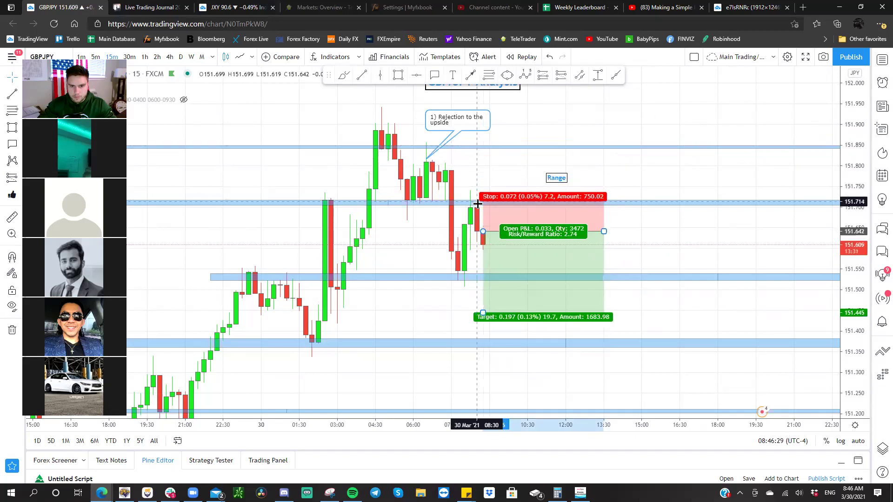
drag(483, 313, 483, 286)
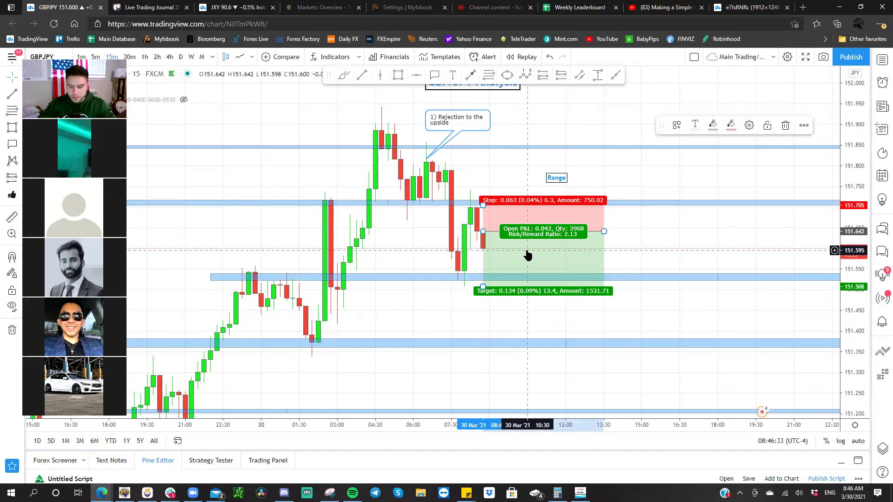
key(Delete)
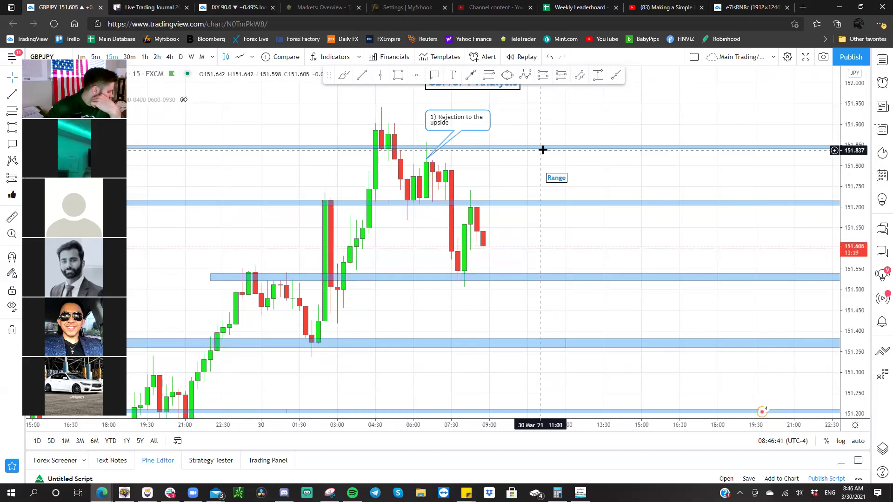
- Return to 15-minute candles and bring up Slack's #new-york-session channel
click(137, 61)
click(111, 56)
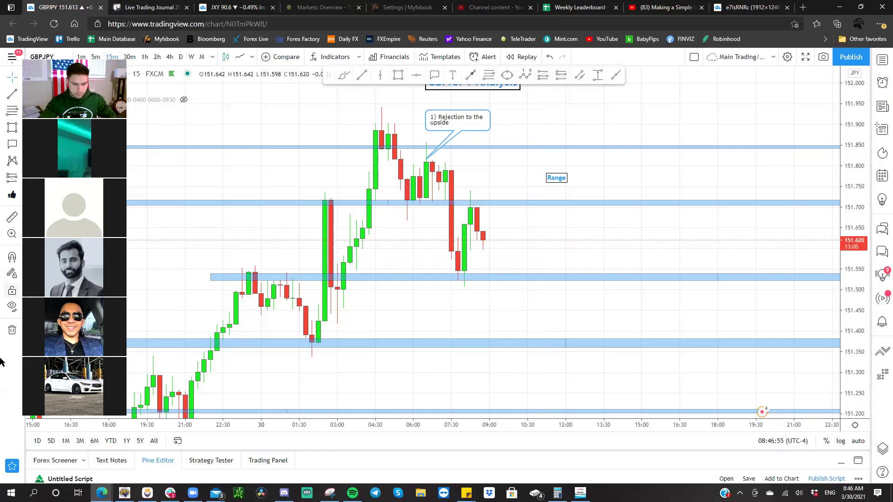
click(170, 493)
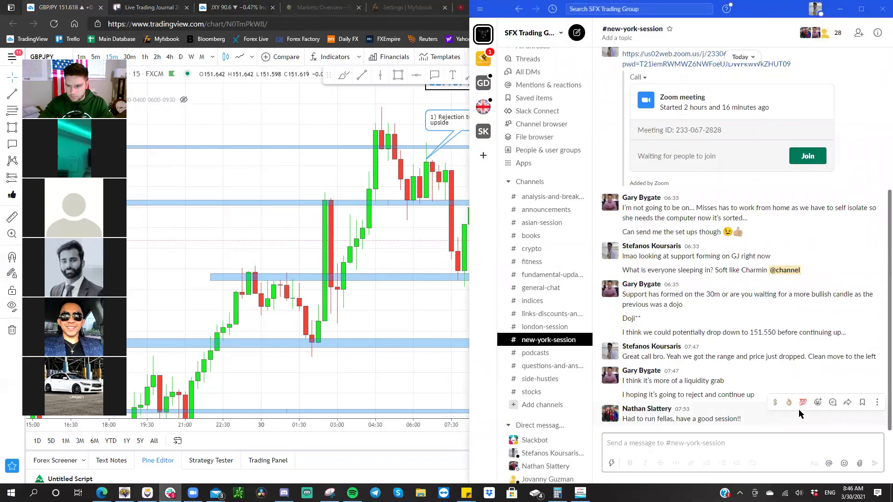
click(351, 345)
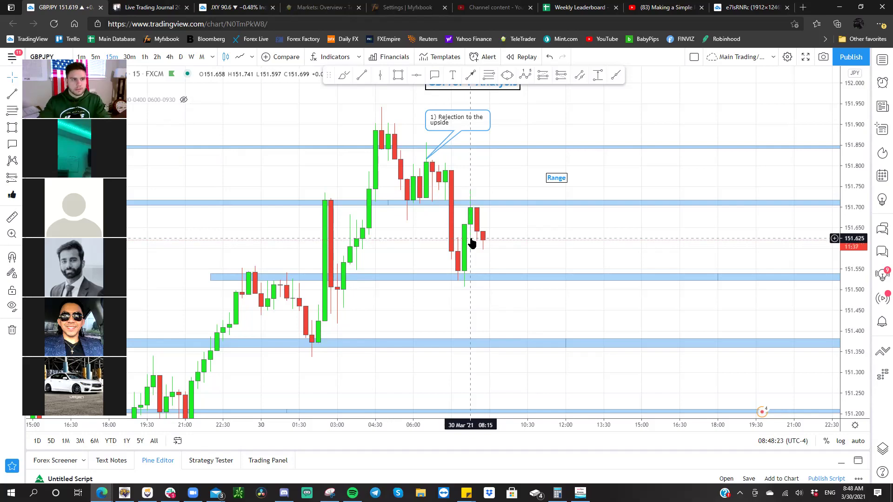
- Cycle symbols to the XAUUSD chart and pan it to show the analysis notes
key(space)
key(space)
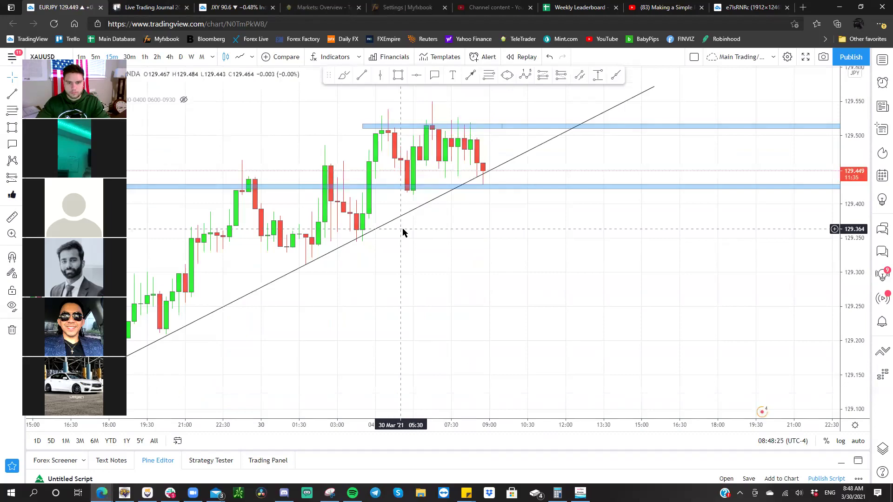
key(space)
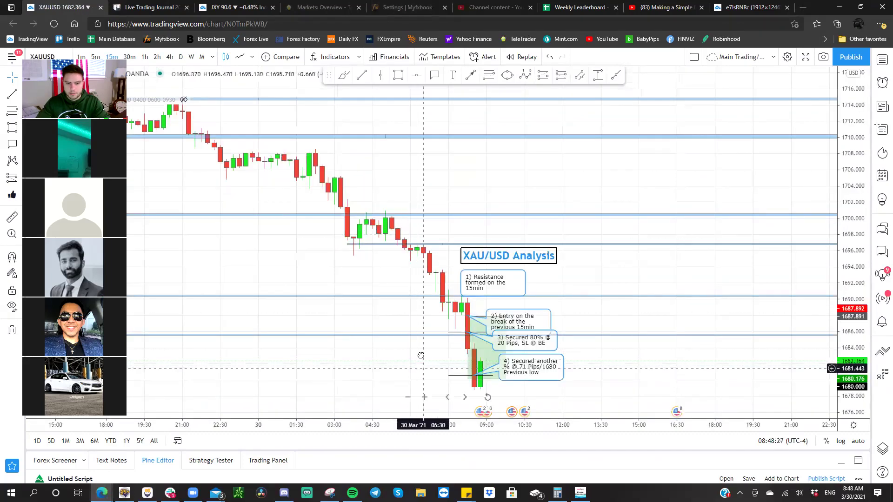
drag(421, 355, 420, 273)
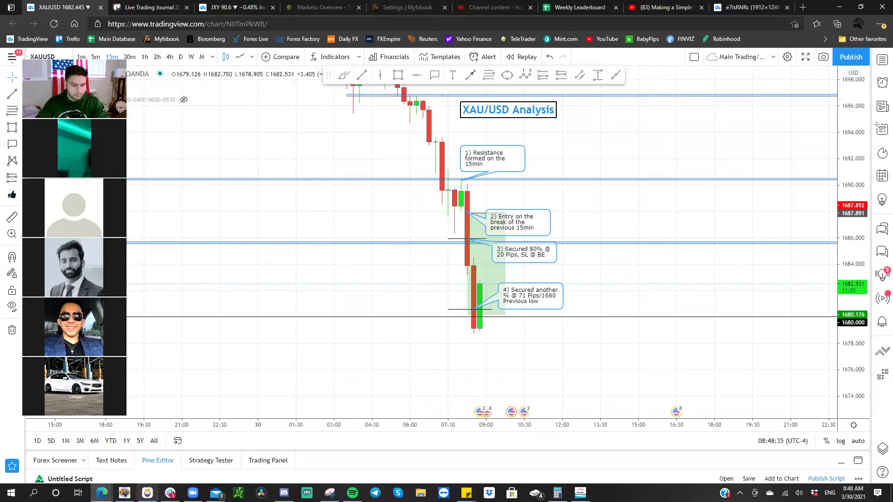
key(alt+Tab)
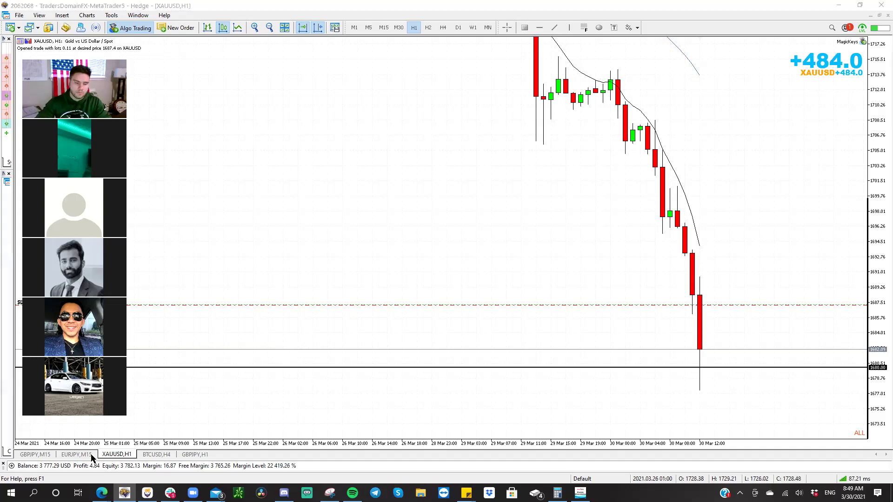
- Zoom in on the XAUUSD chart and stretch the price scale to enlarge the candles
click(75, 464)
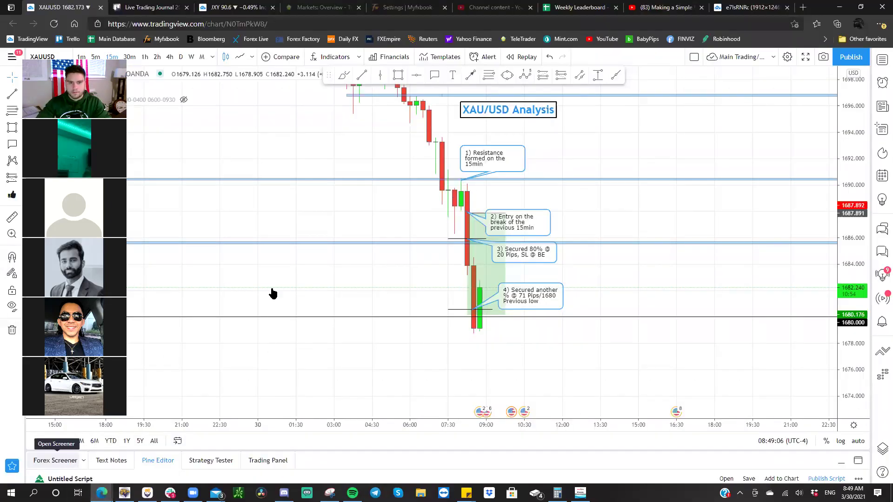
scroll(552, 294, up, 2)
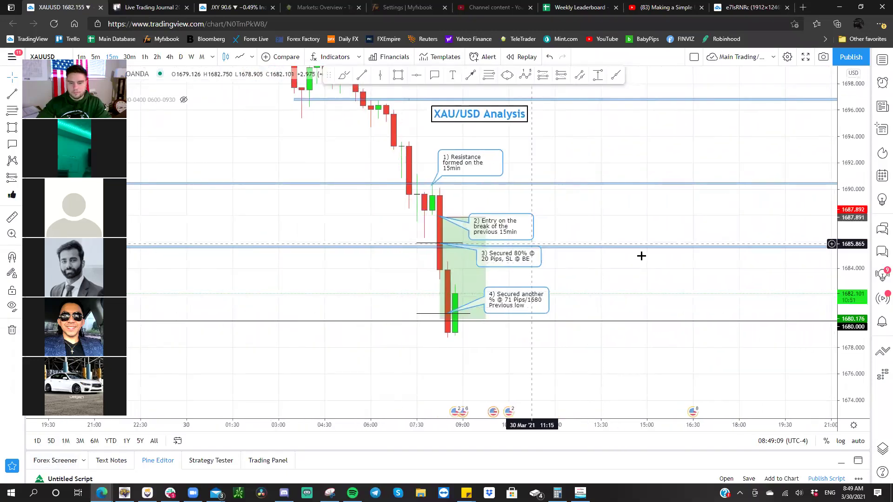
scroll(749, 284, up, 1)
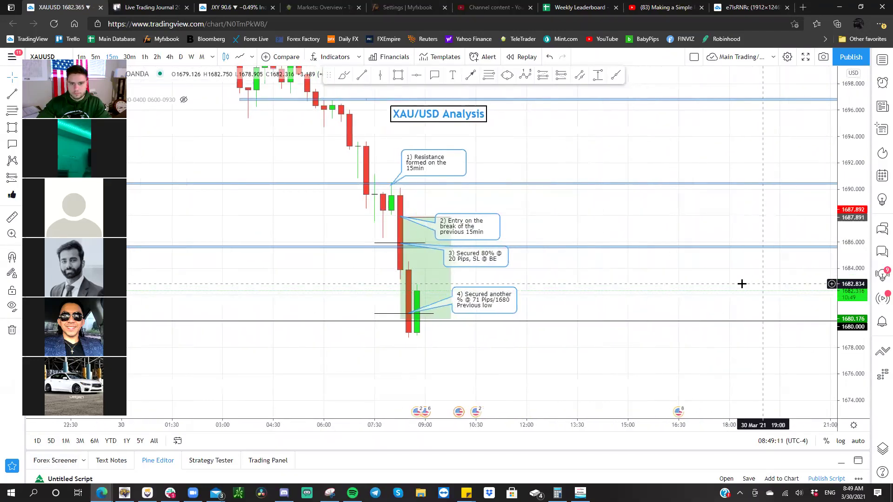
drag(749, 284, 778, 302)
drag(849, 274, 849, 290)
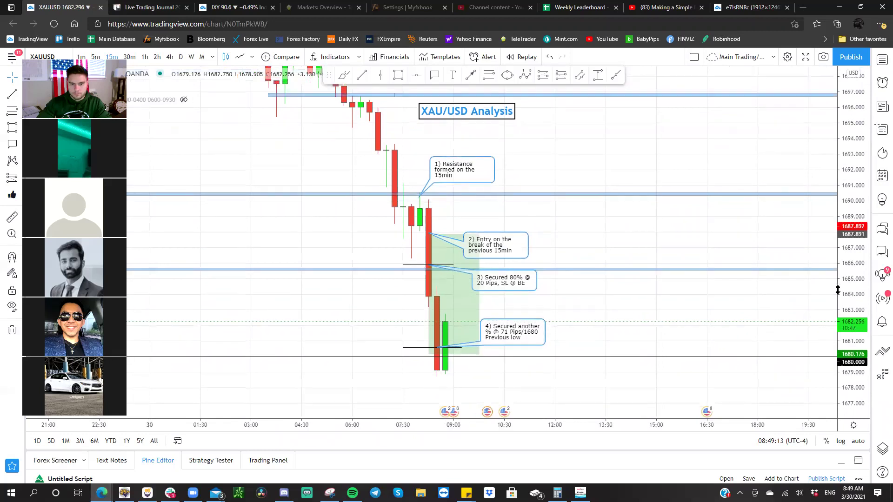
drag(732, 293, 758, 292)
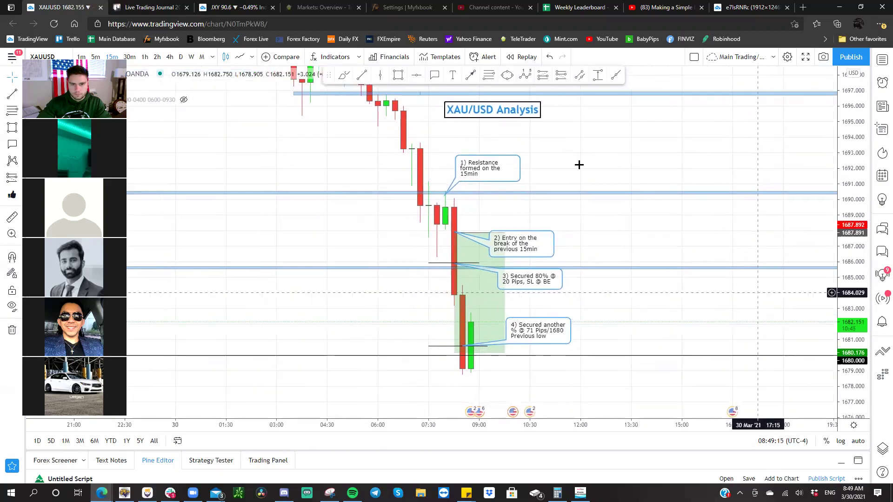
- Shift the XAU/USD Analysis title left and move the entry, Secured 80% and fourth callouts off the candles
drag(508, 114, 484, 116)
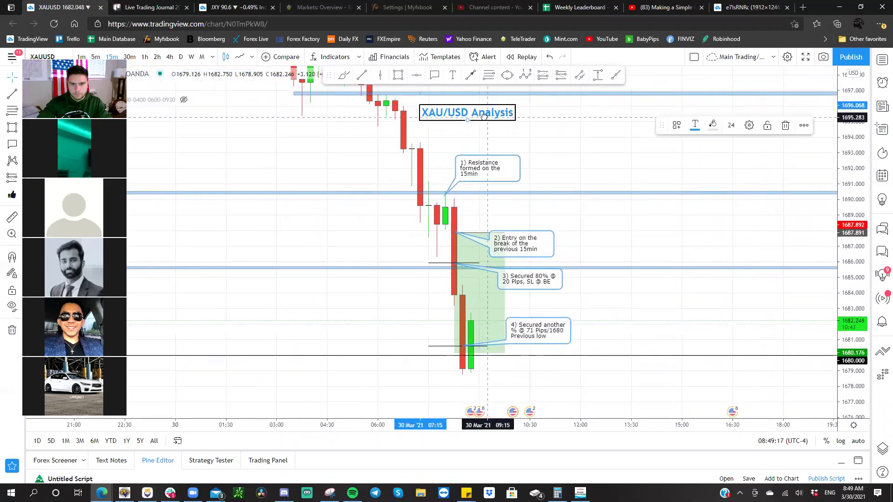
drag(546, 138, 544, 145)
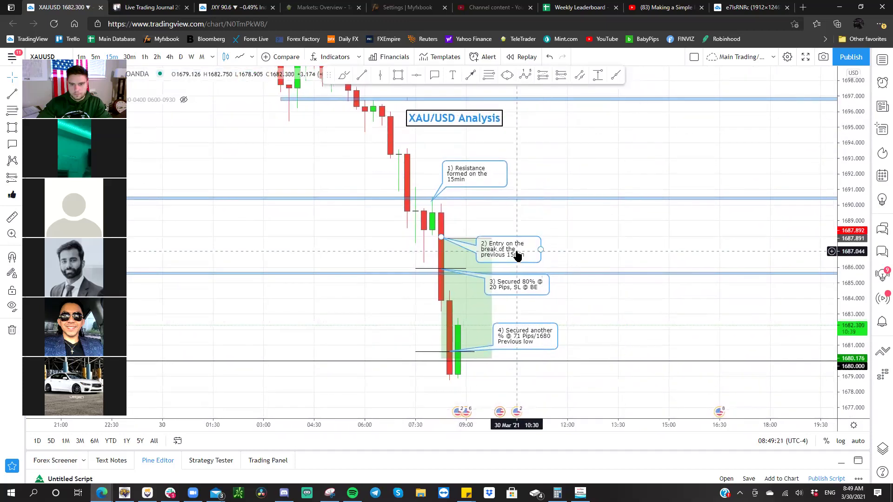
drag(517, 255, 524, 220)
drag(520, 285, 528, 256)
drag(528, 336, 528, 294)
click(546, 320)
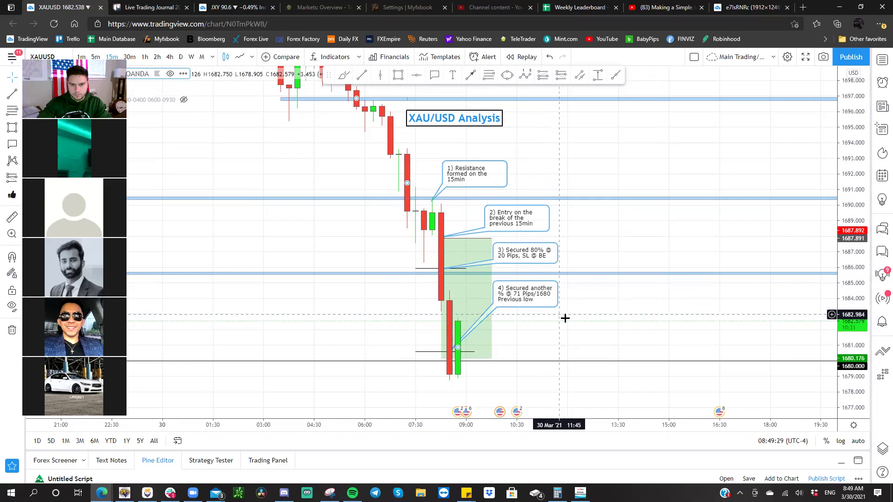
drag(564, 316, 565, 314)
drag(730, 131, 712, 132)
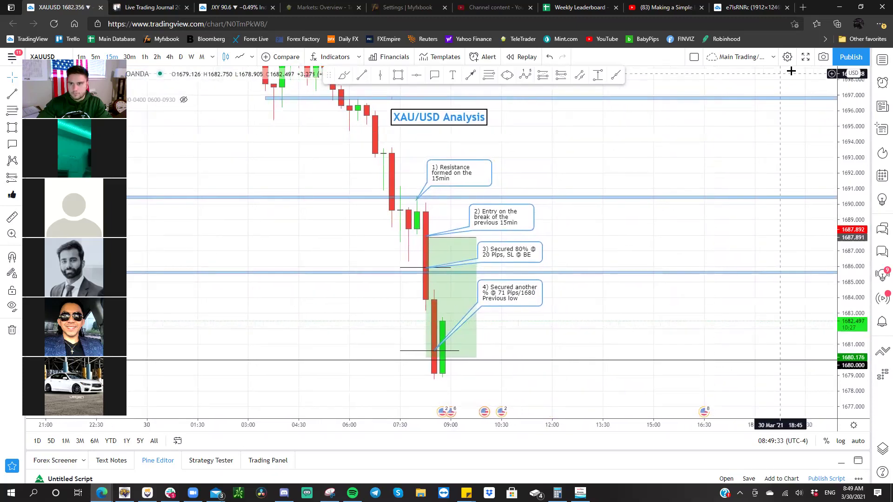
- Take a TradingView snapshot of the gold chart and copy the image
click(823, 56)
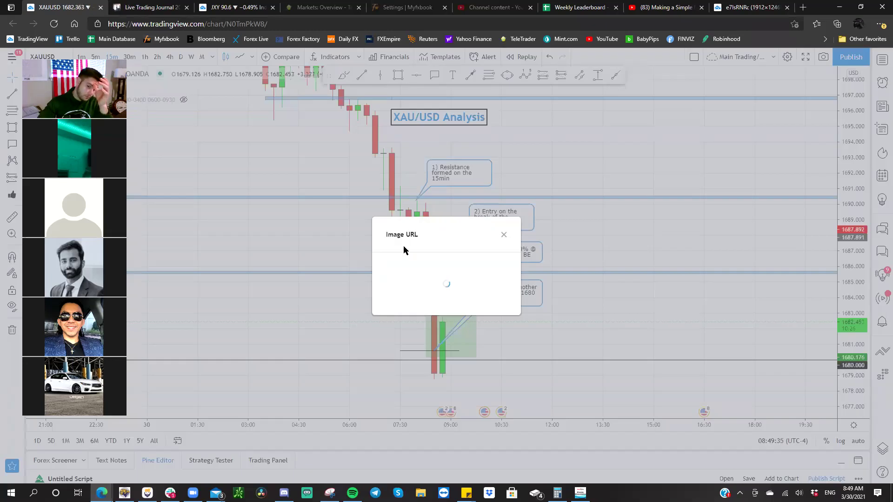
click(409, 298)
right_click(311, 162)
click(352, 205)
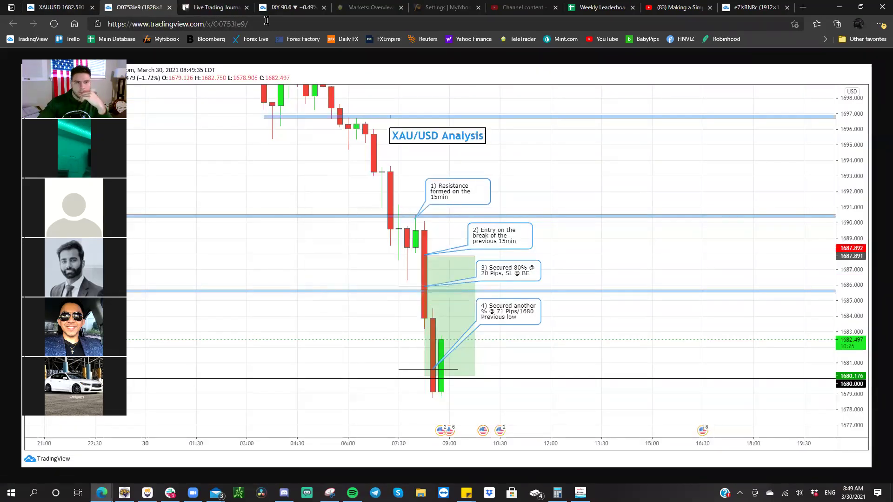
- Paste the snapshot into the Short XU +71 Pip Gain card and name it '15min 8:49am'
click(227, 8)
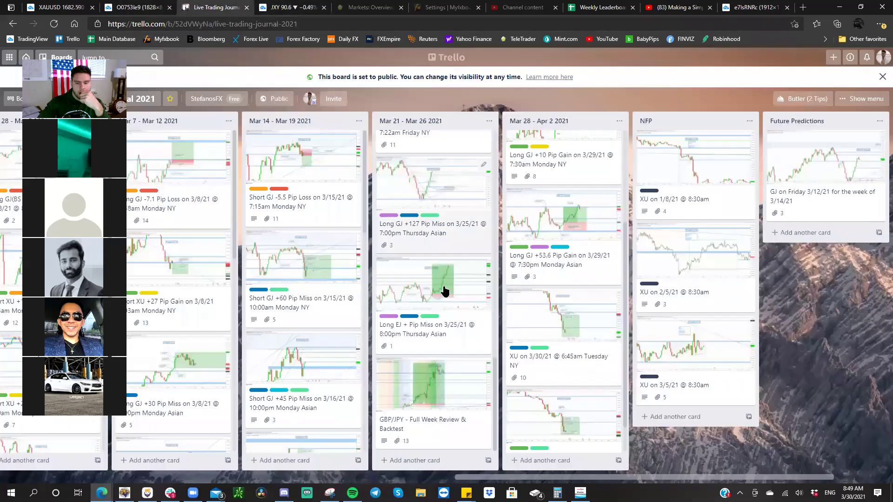
click(565, 386)
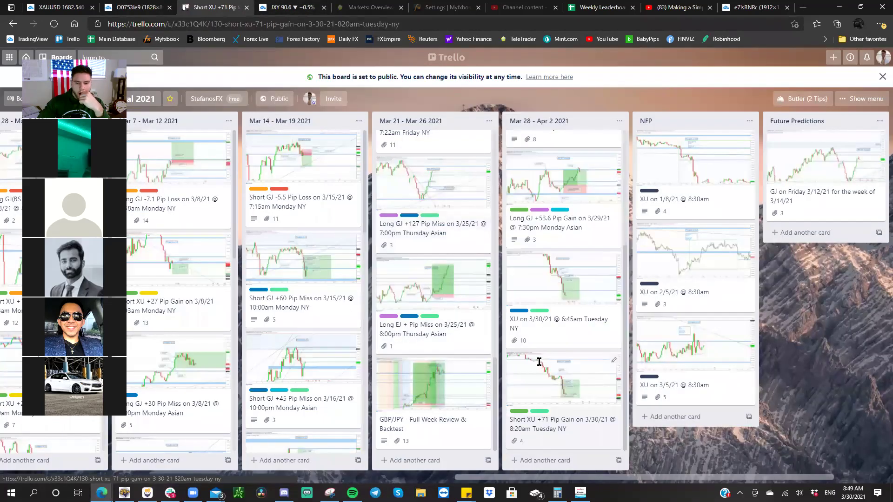
click(416, 263)
right_click(416, 265)
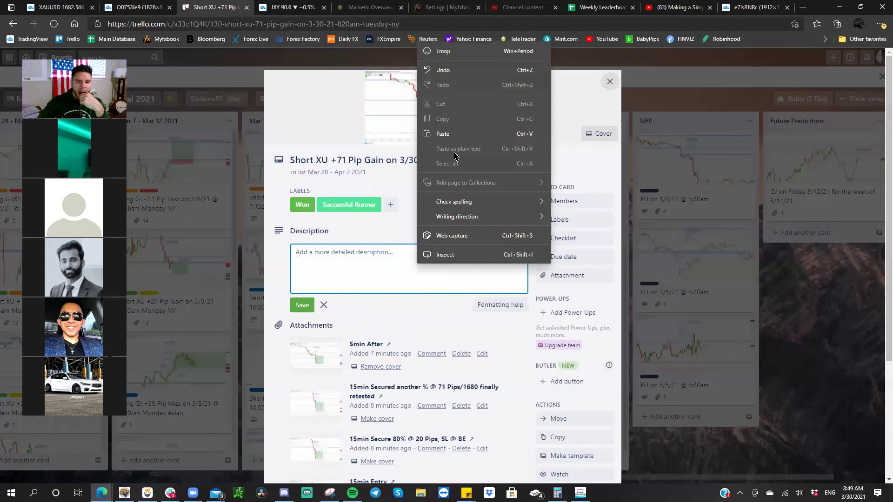
click(451, 132)
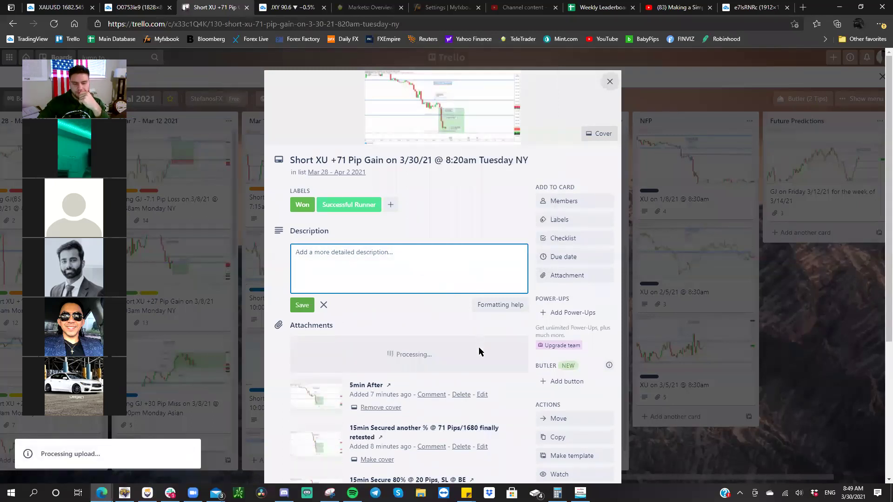
click(465, 354)
text(15min 8:49am)
key(Return)
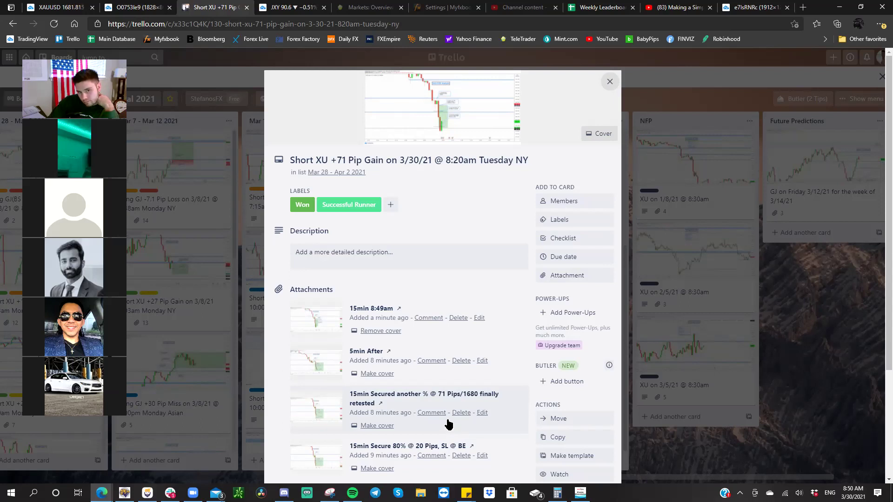
- Close the snapshot link dialog and pan the XAU/USD chart
key(ctrl+1)
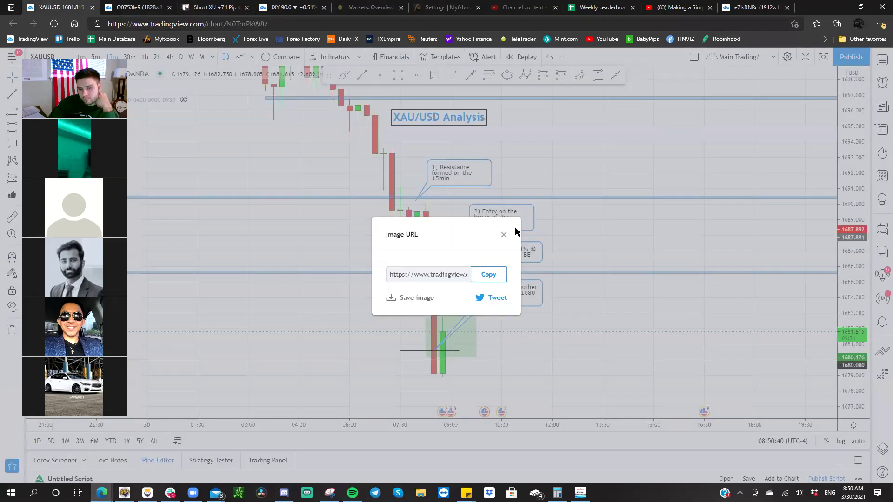
click(504, 235)
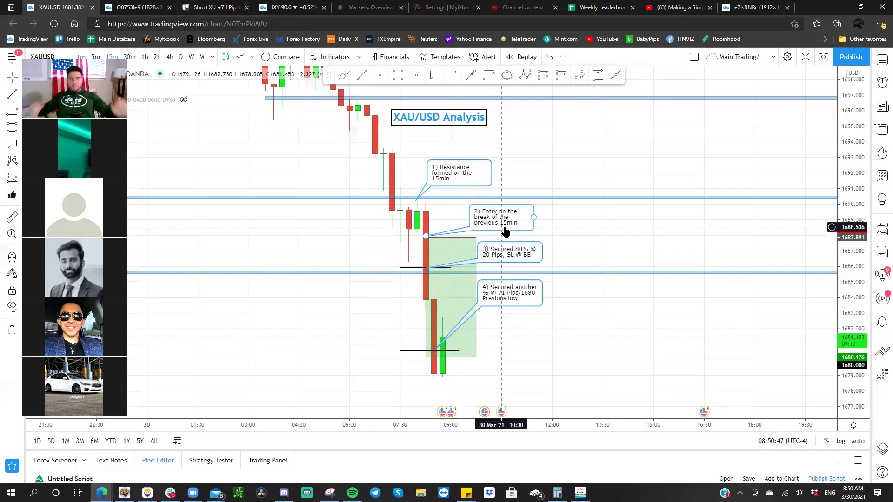
drag(445, 148, 420, 149)
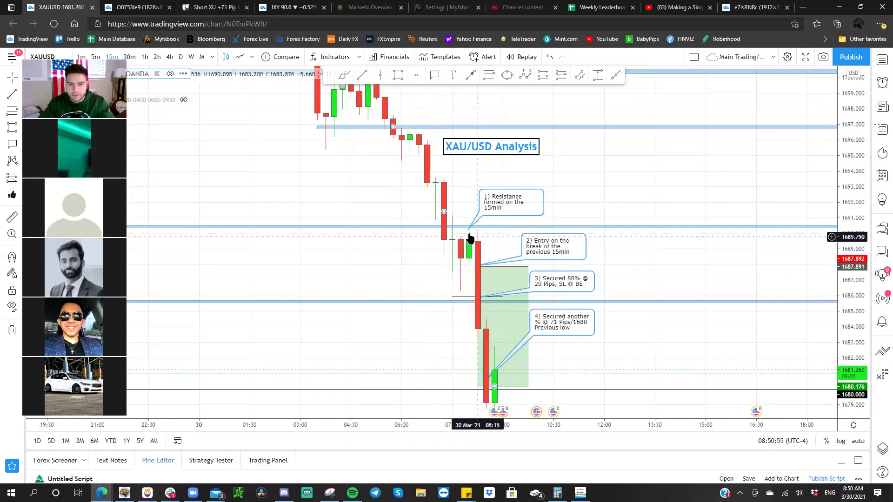
drag(410, 178, 454, 263)
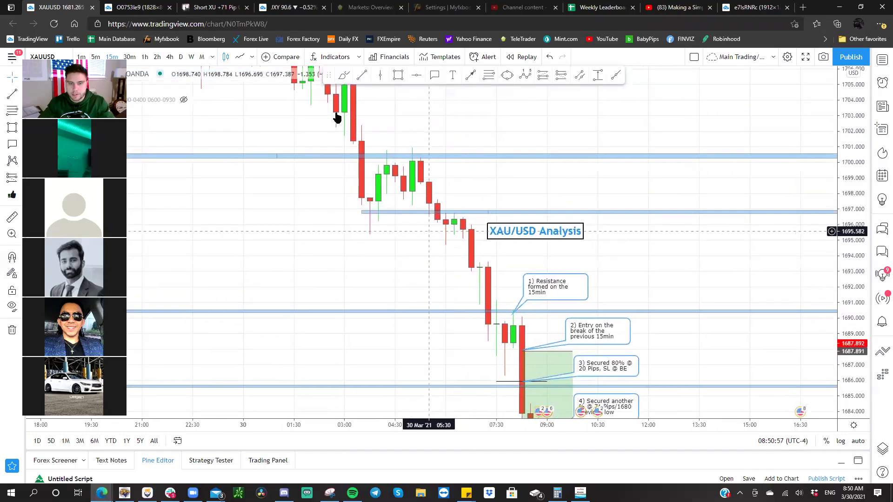
- View the trade on 1h candles with a stretched price scale, then go to the Weekly Leaderboard
click(145, 57)
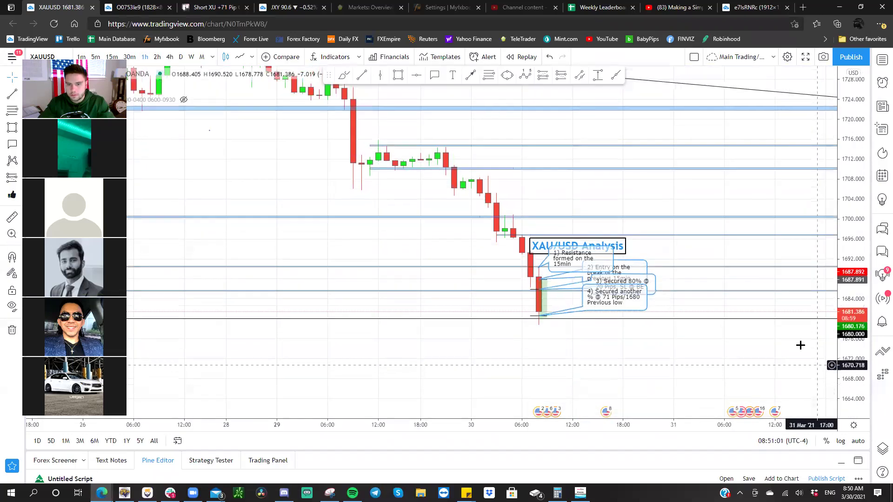
drag(590, 197, 544, 182)
drag(860, 299, 861, 333)
drag(646, 148, 626, 147)
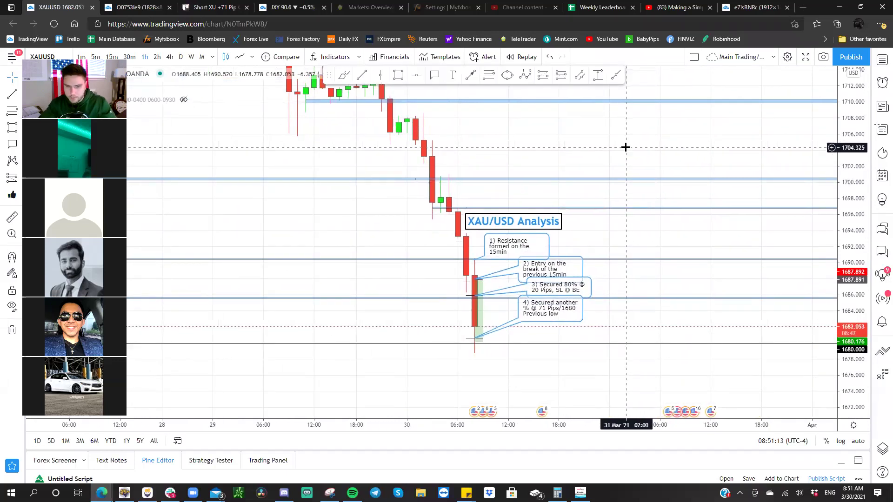
click(608, 7)
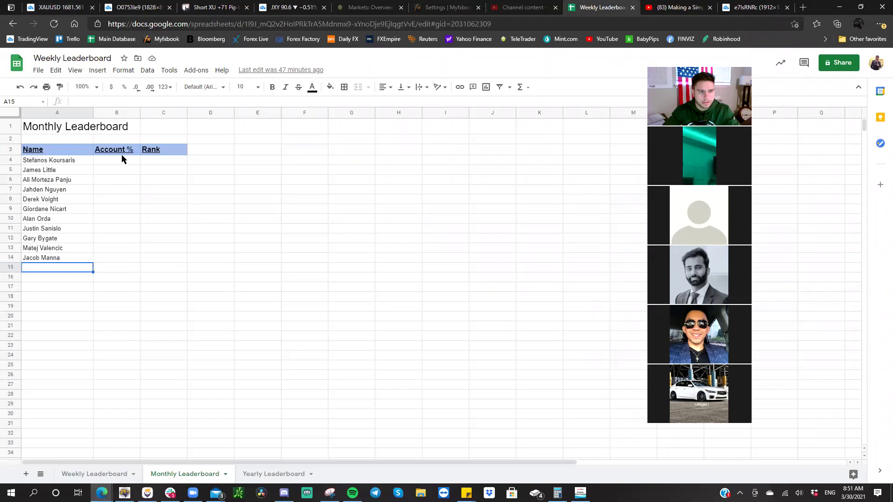
- Switch to the Weekly Leaderboard sheet and click empty cells such as C11 and E12
click(94, 474)
click(218, 365)
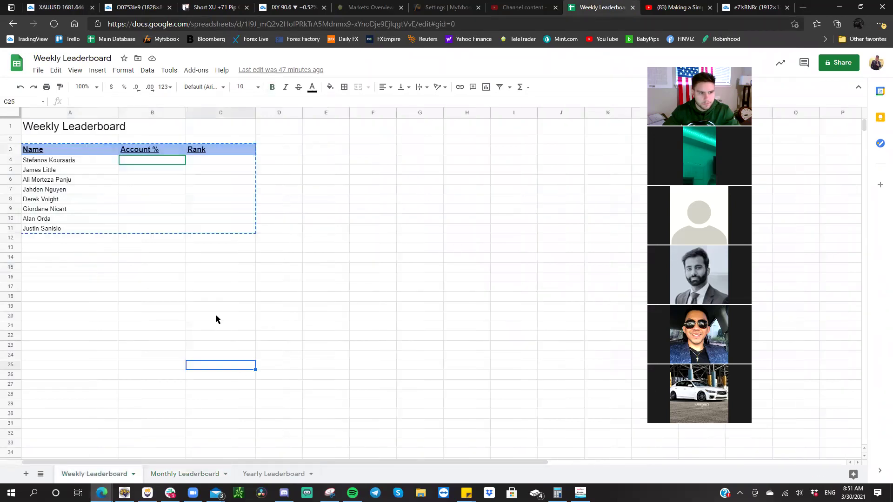
click(234, 277)
click(242, 238)
click(250, 231)
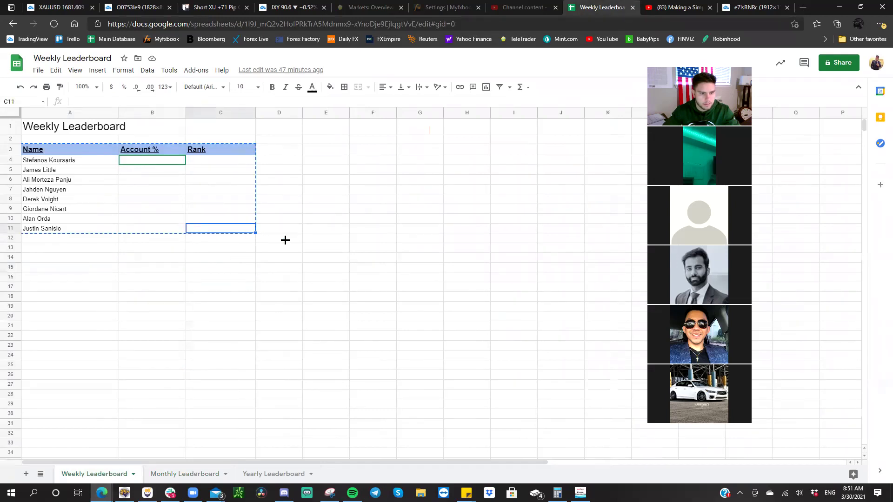
click(310, 246)
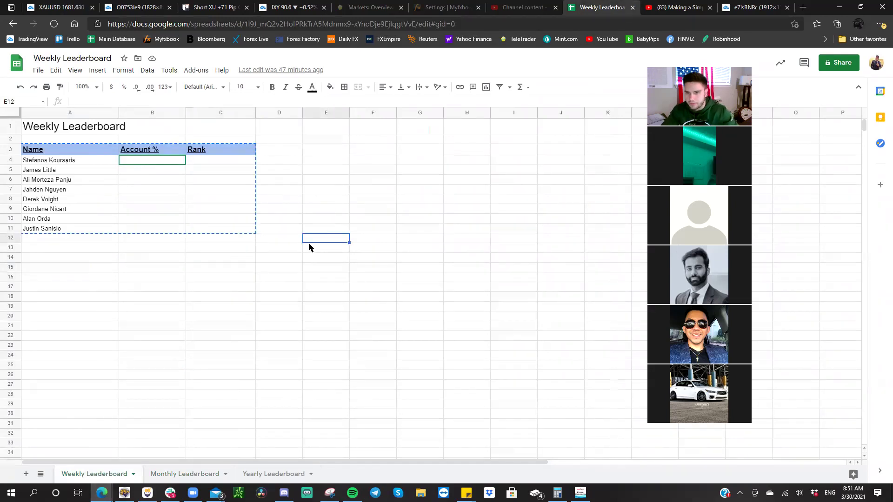